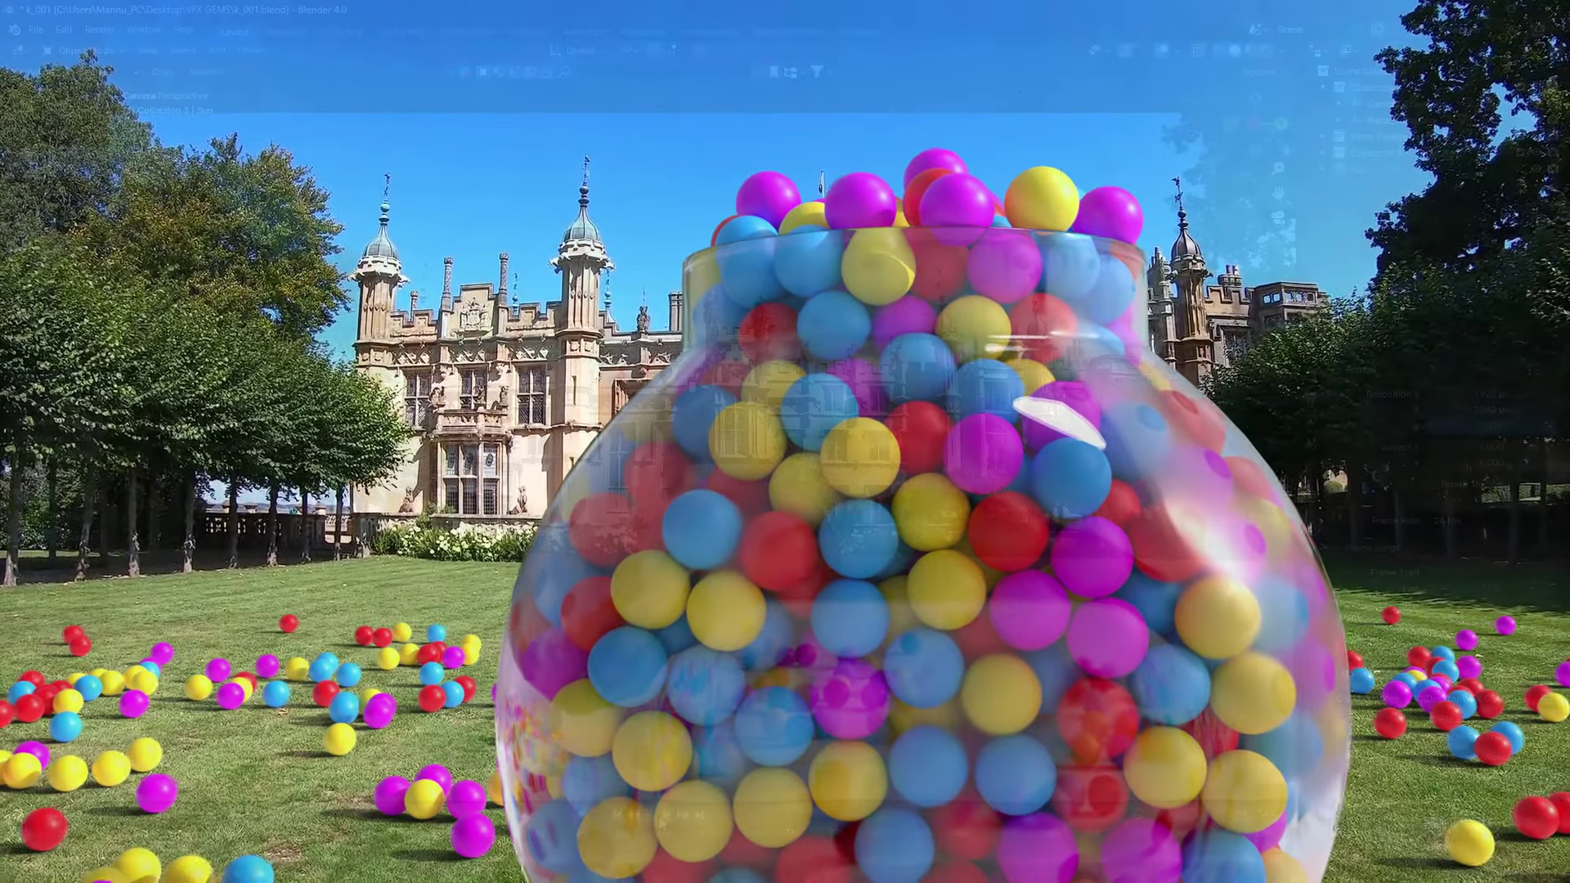
Play the ball simulation so grey spheres pour over the jar on the lawn
key(space)
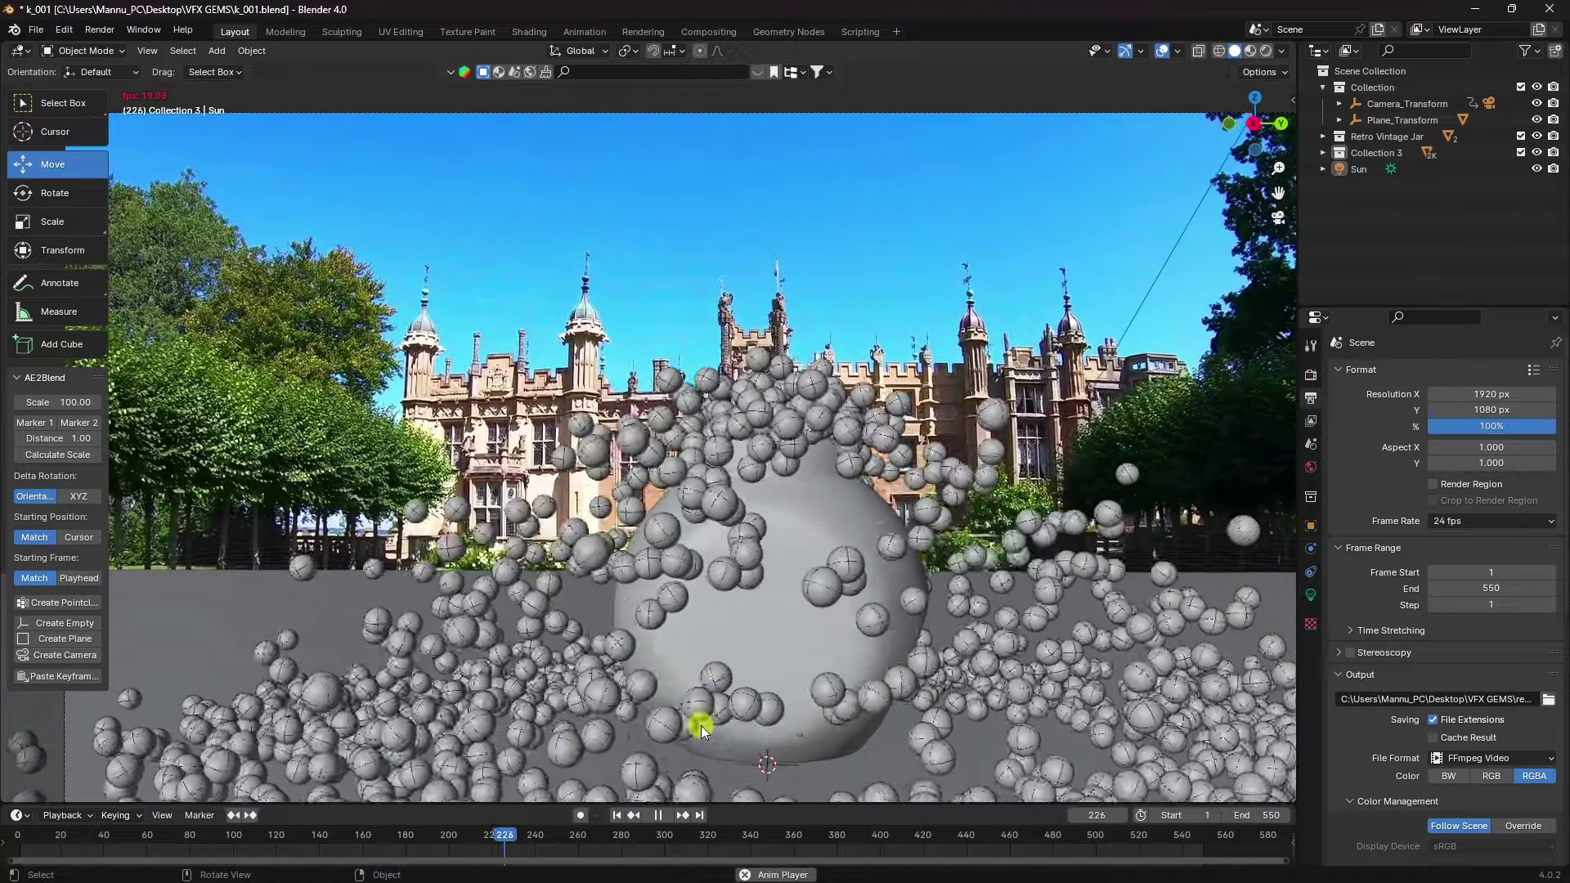
Replay the simulation from the start, pause at frame 172, and view it in Rendered shading
click(655, 814)
click(615, 816)
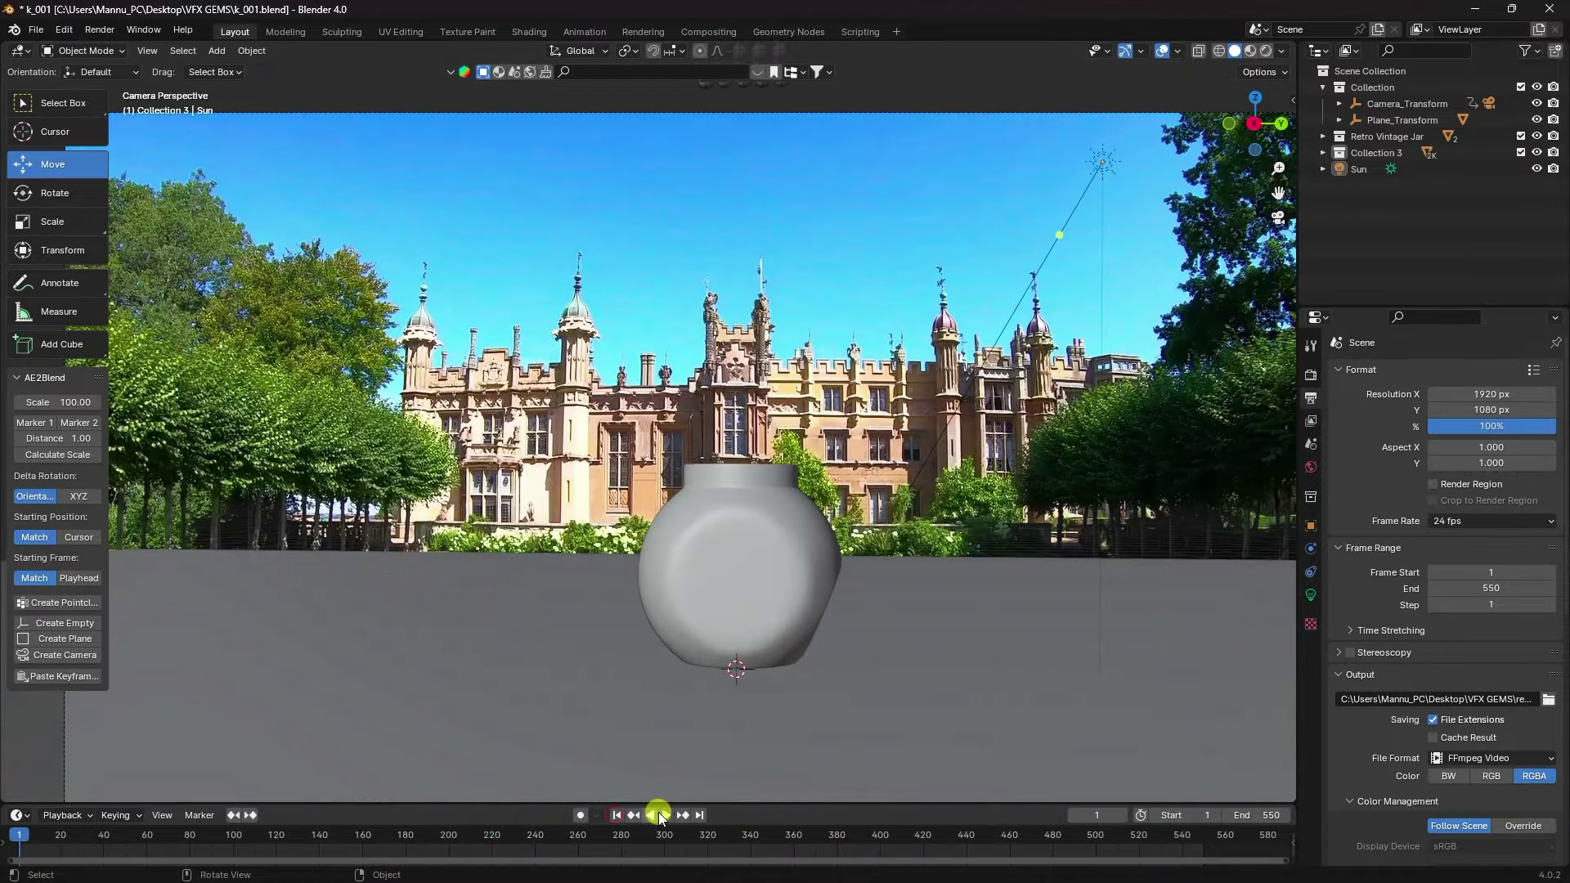
click(665, 816)
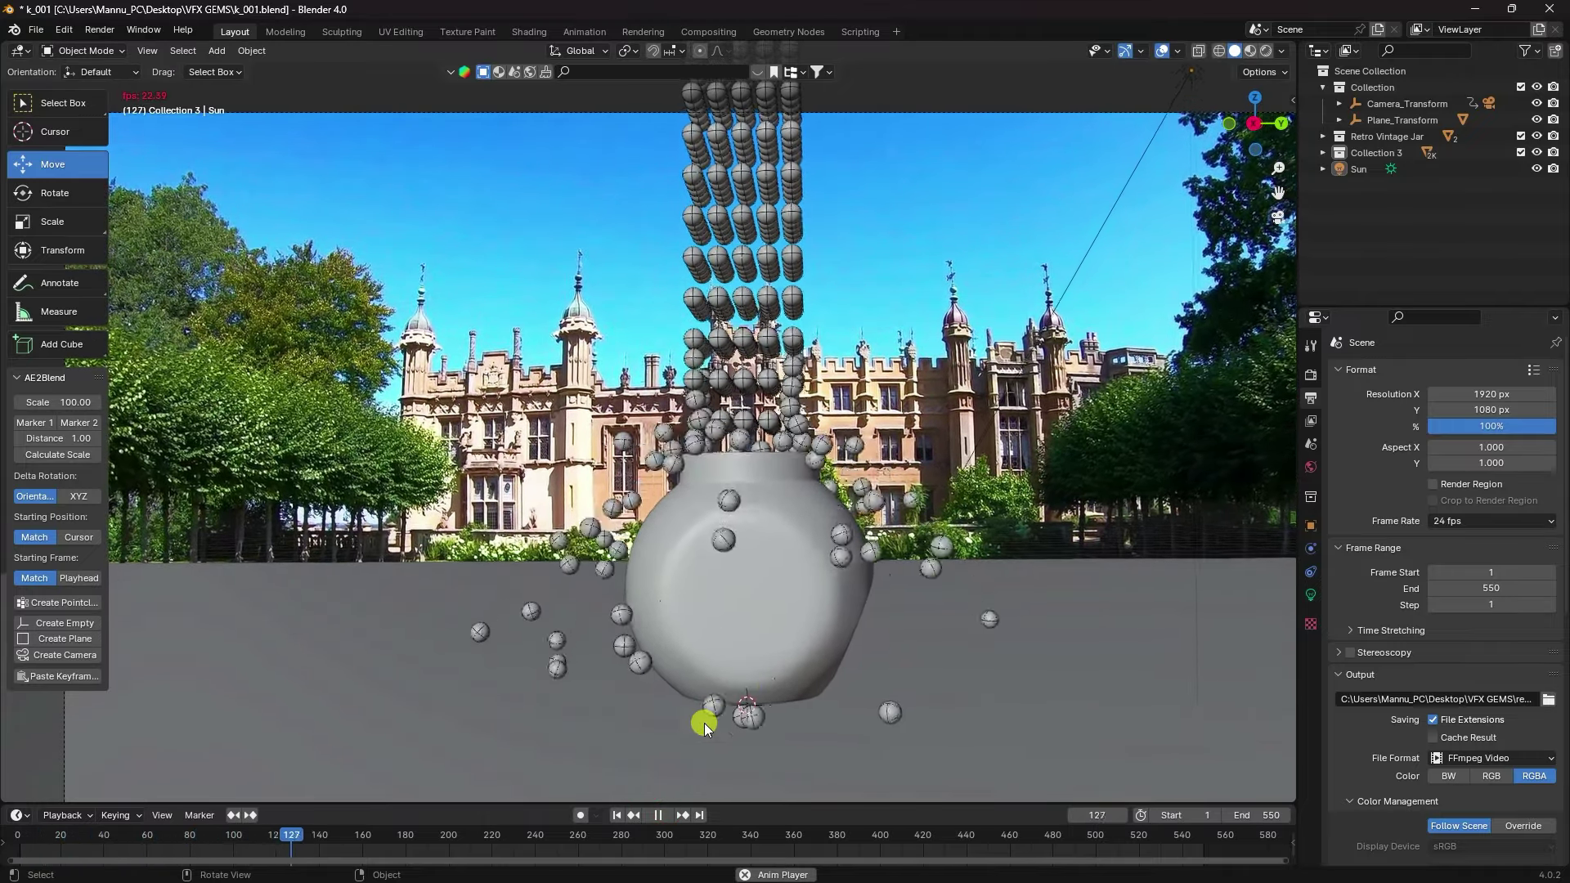
click(658, 816)
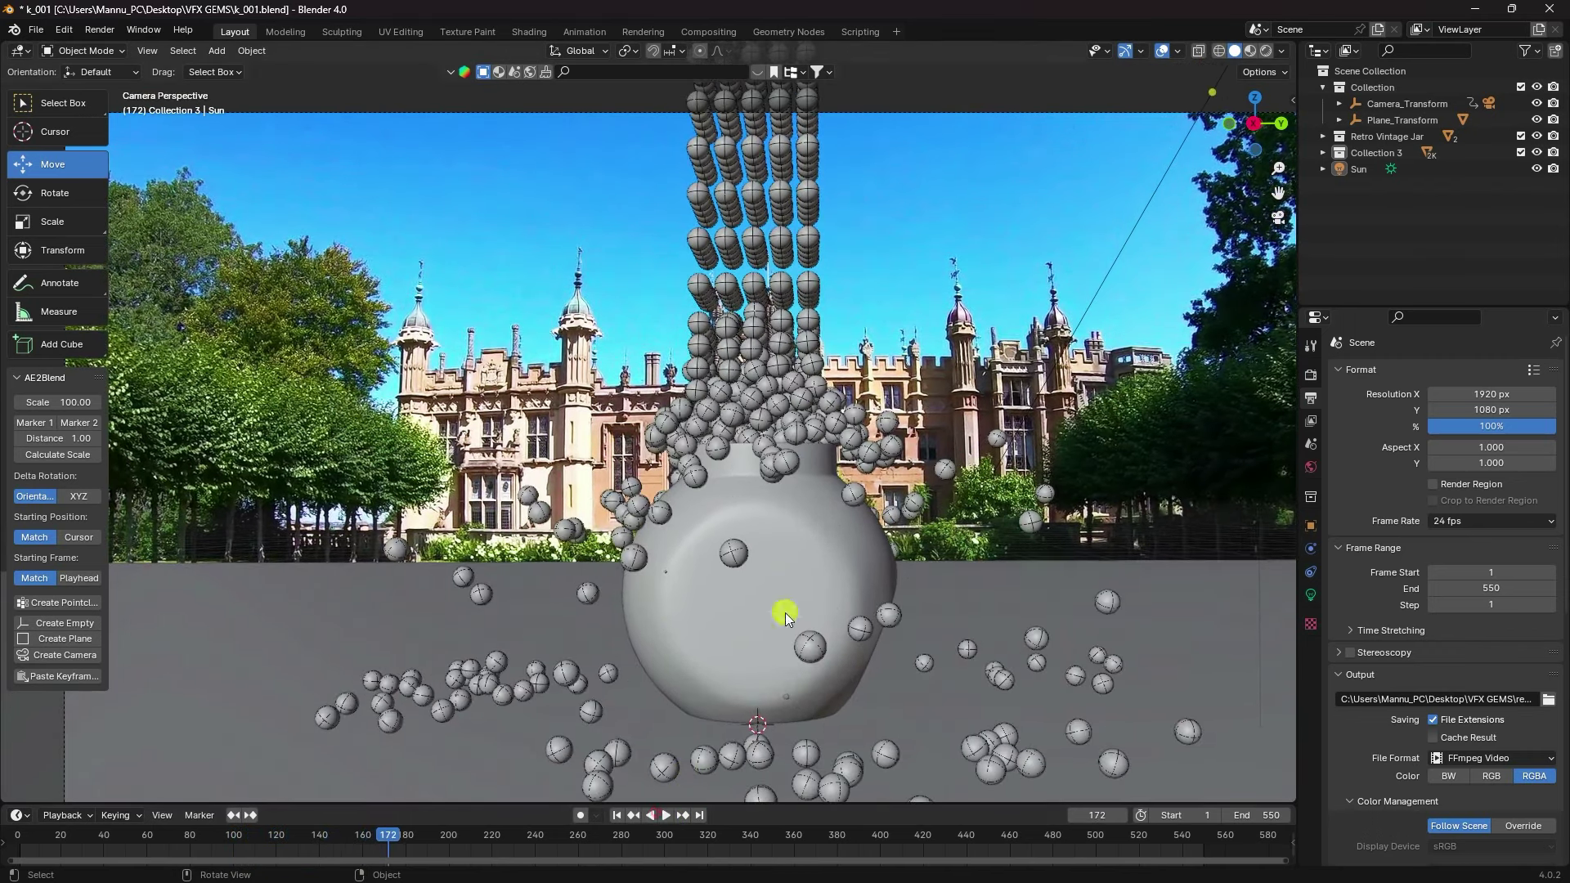
key(z)
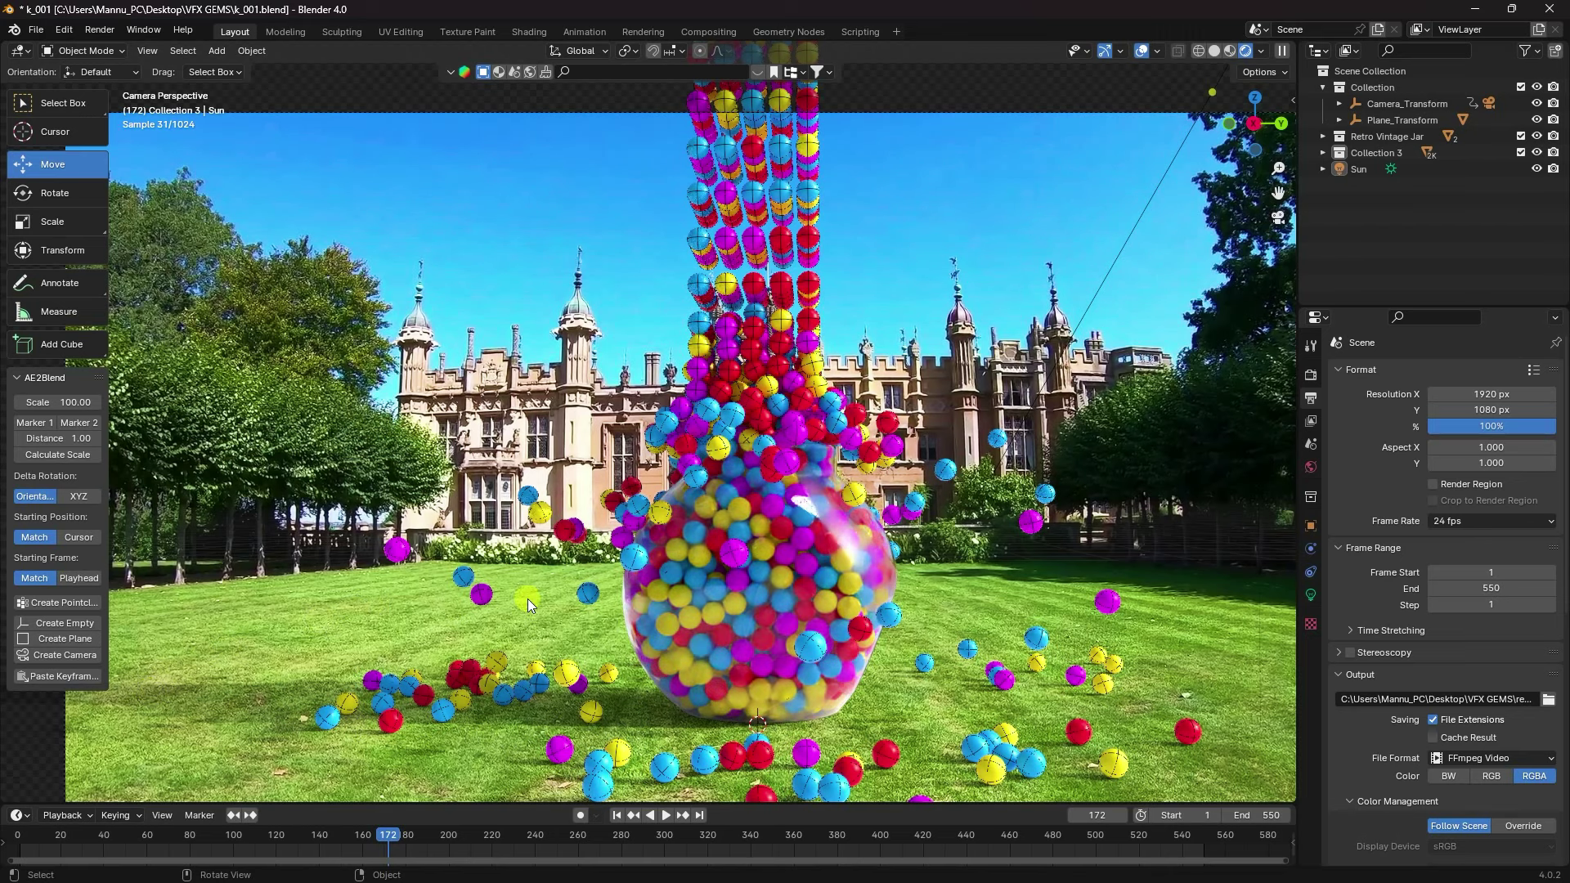
click(242, 863)
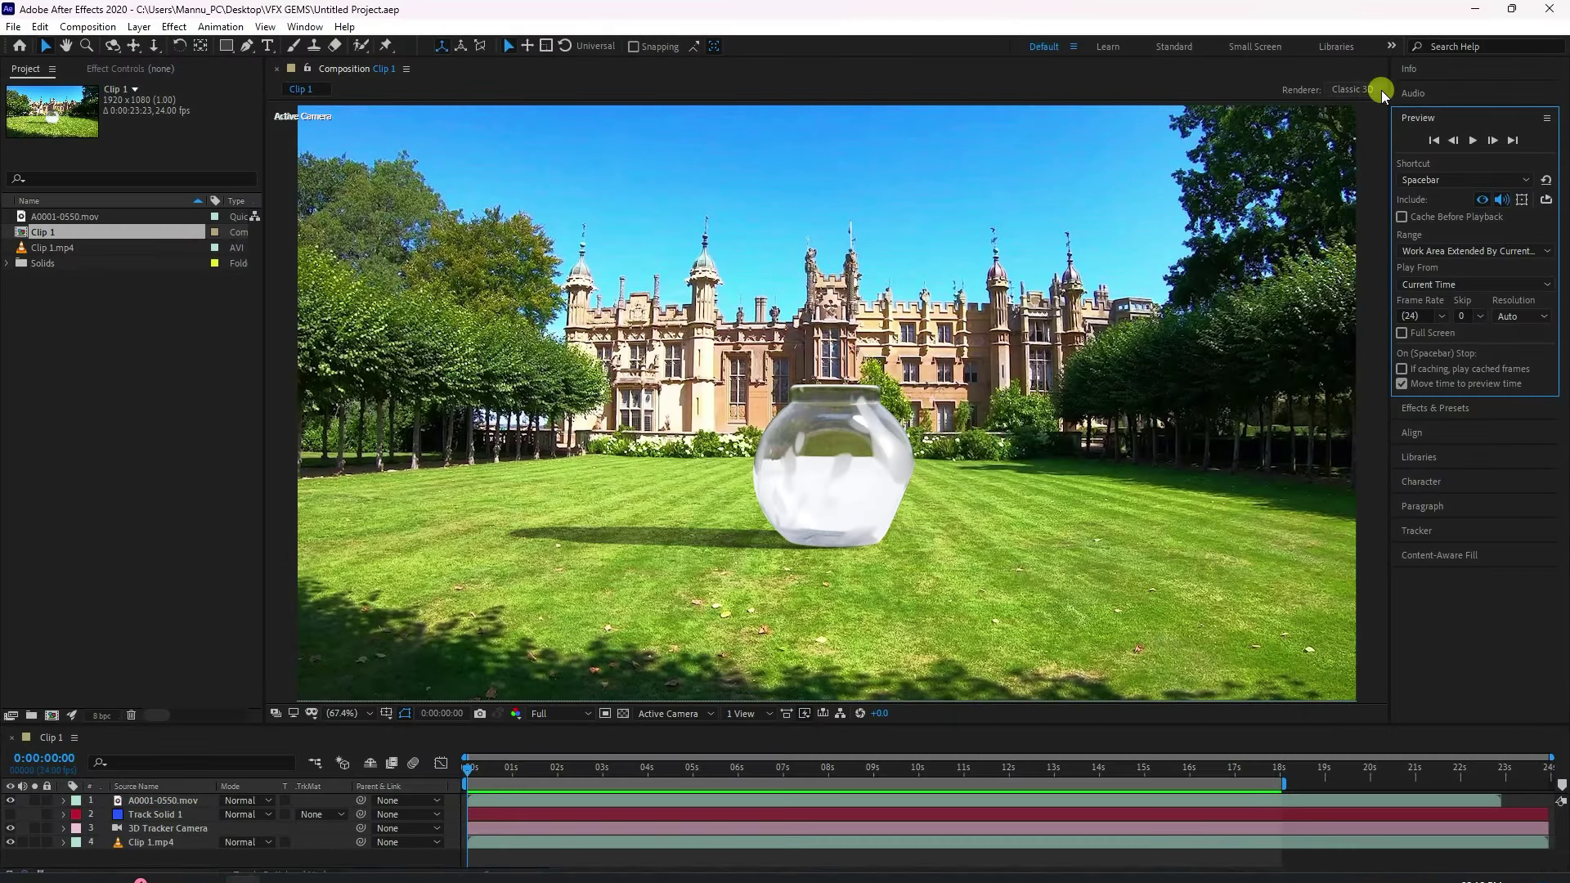
Preview the jar-and-balls composite, stopping at 0:00:11:21
click(1473, 141)
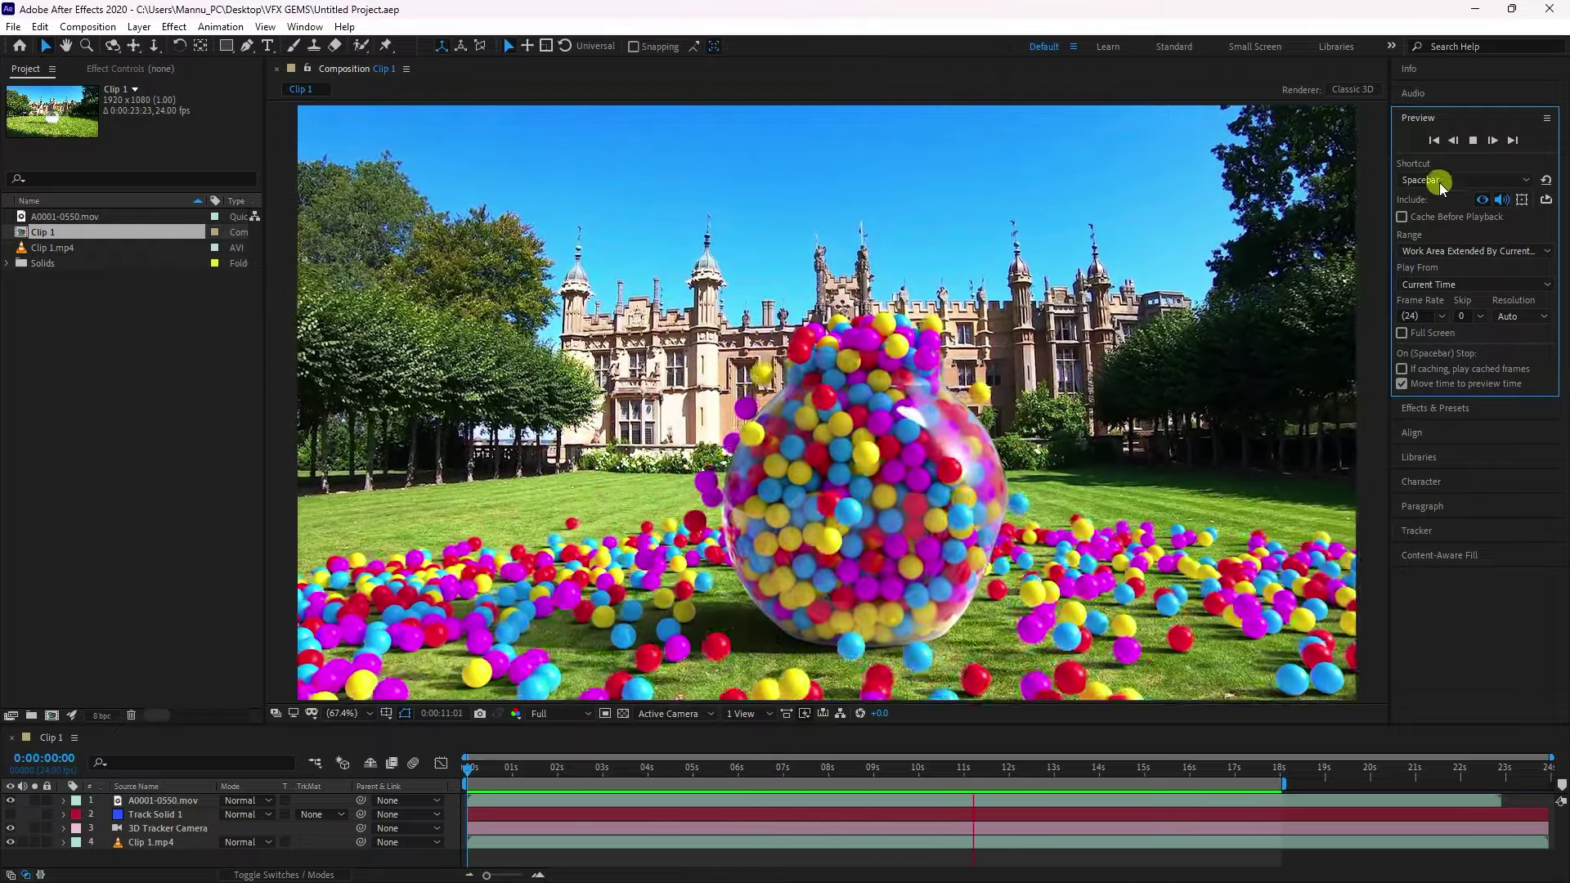
click(1472, 140)
Start a new After Effects project and a new General Blender file, discarding the jar scene unsaved
click(14, 26)
mouse_move(42, 46)
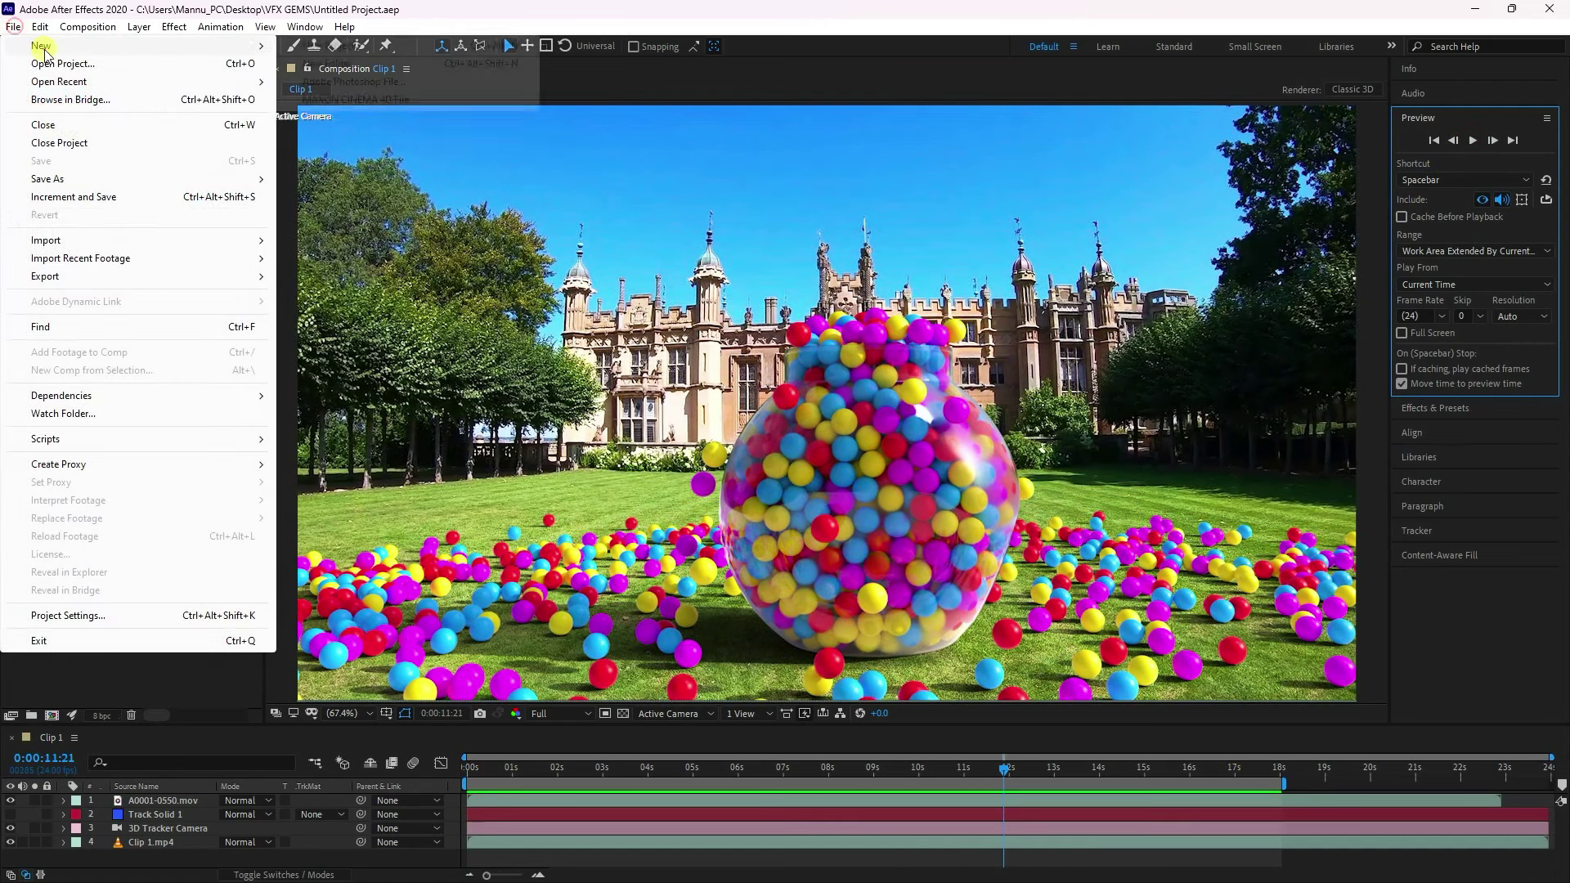
click(385, 46)
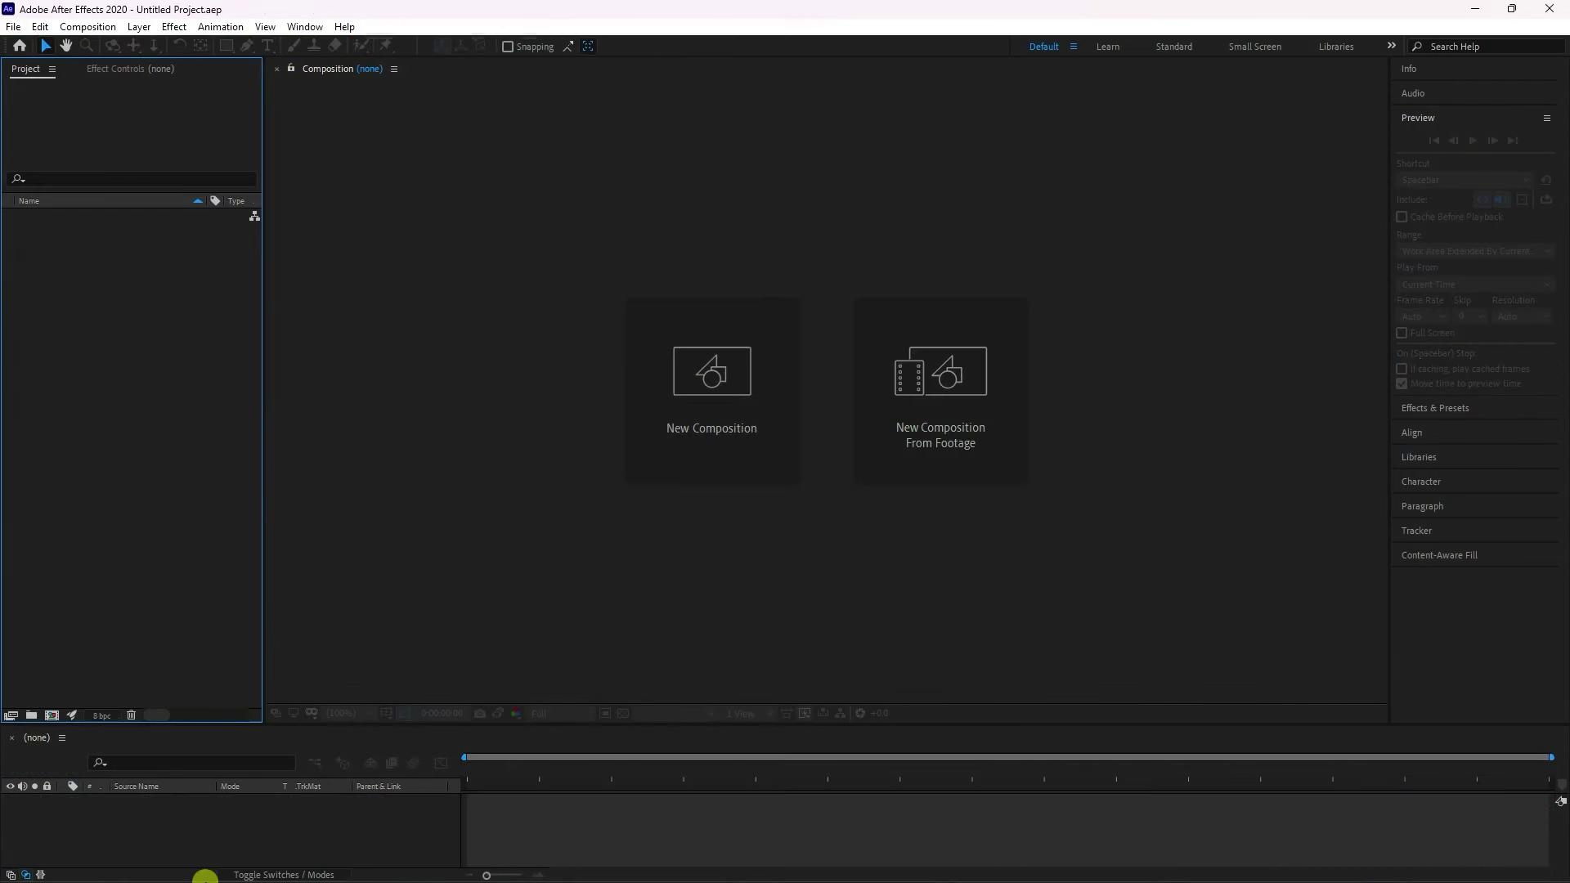
click(208, 875)
click(33, 30)
mouse_move(56, 48)
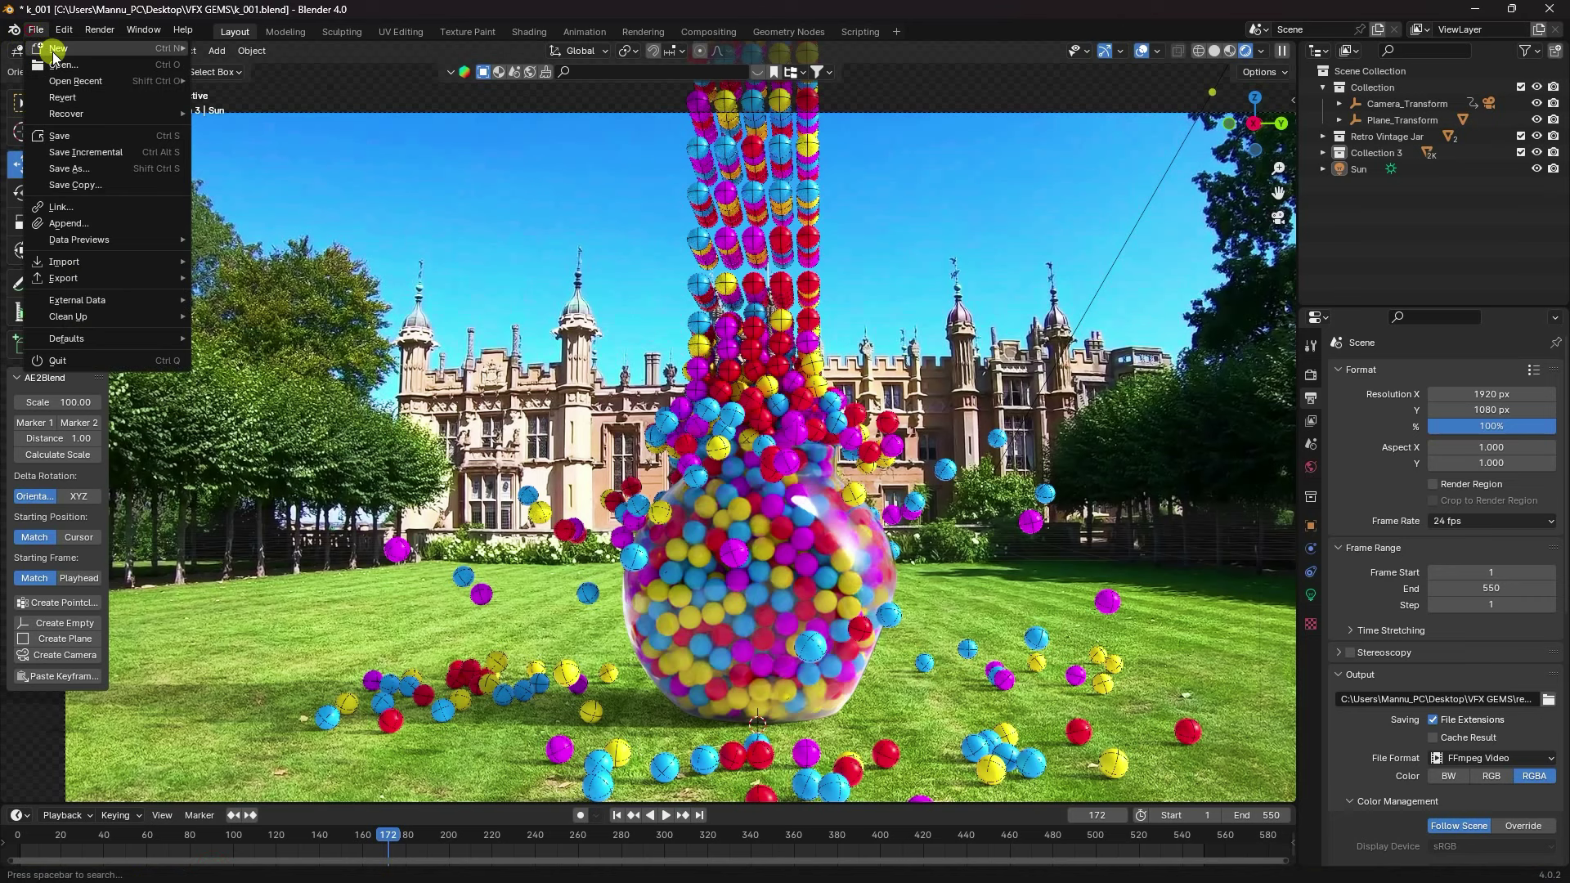
click(263, 47)
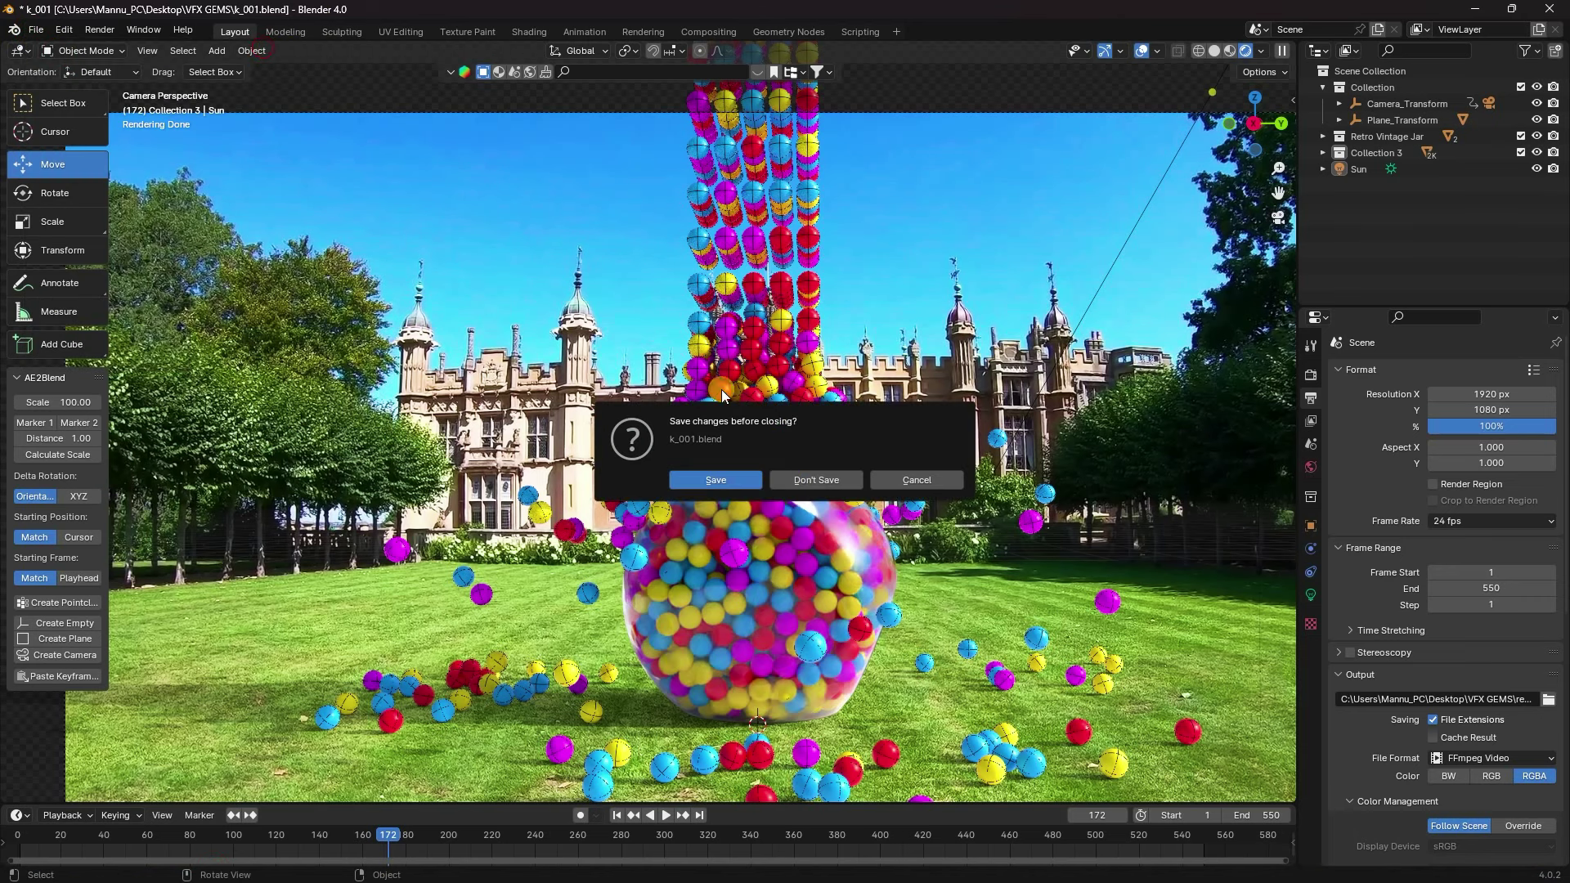
click(803, 489)
Delete the default camera, cube and light from the new Blender scene
drag(183, 211, 1032, 615)
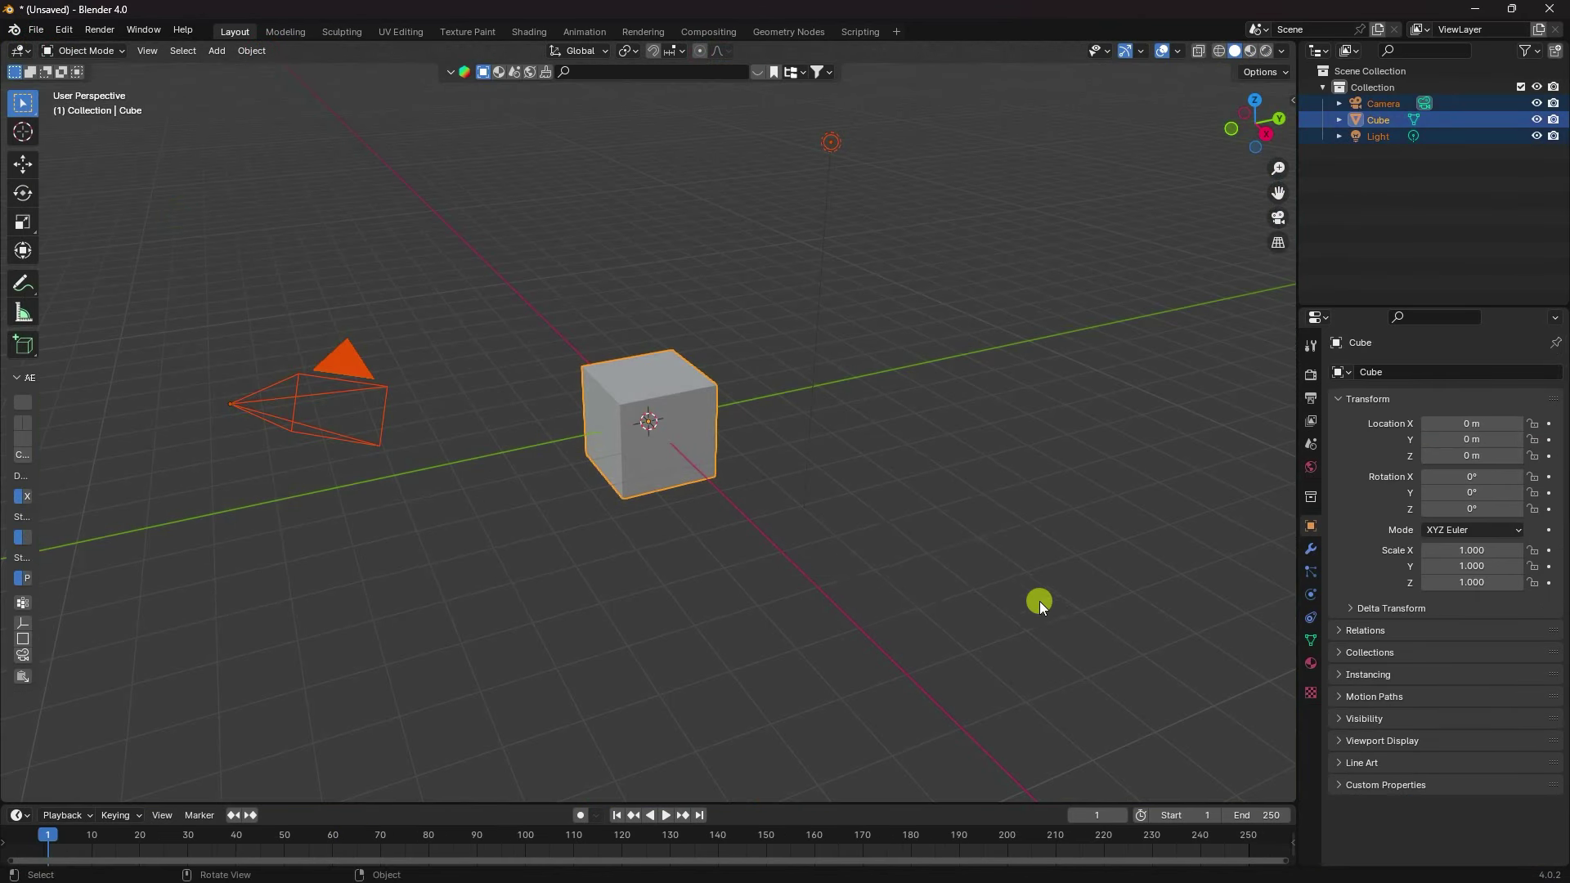
key(Delete)
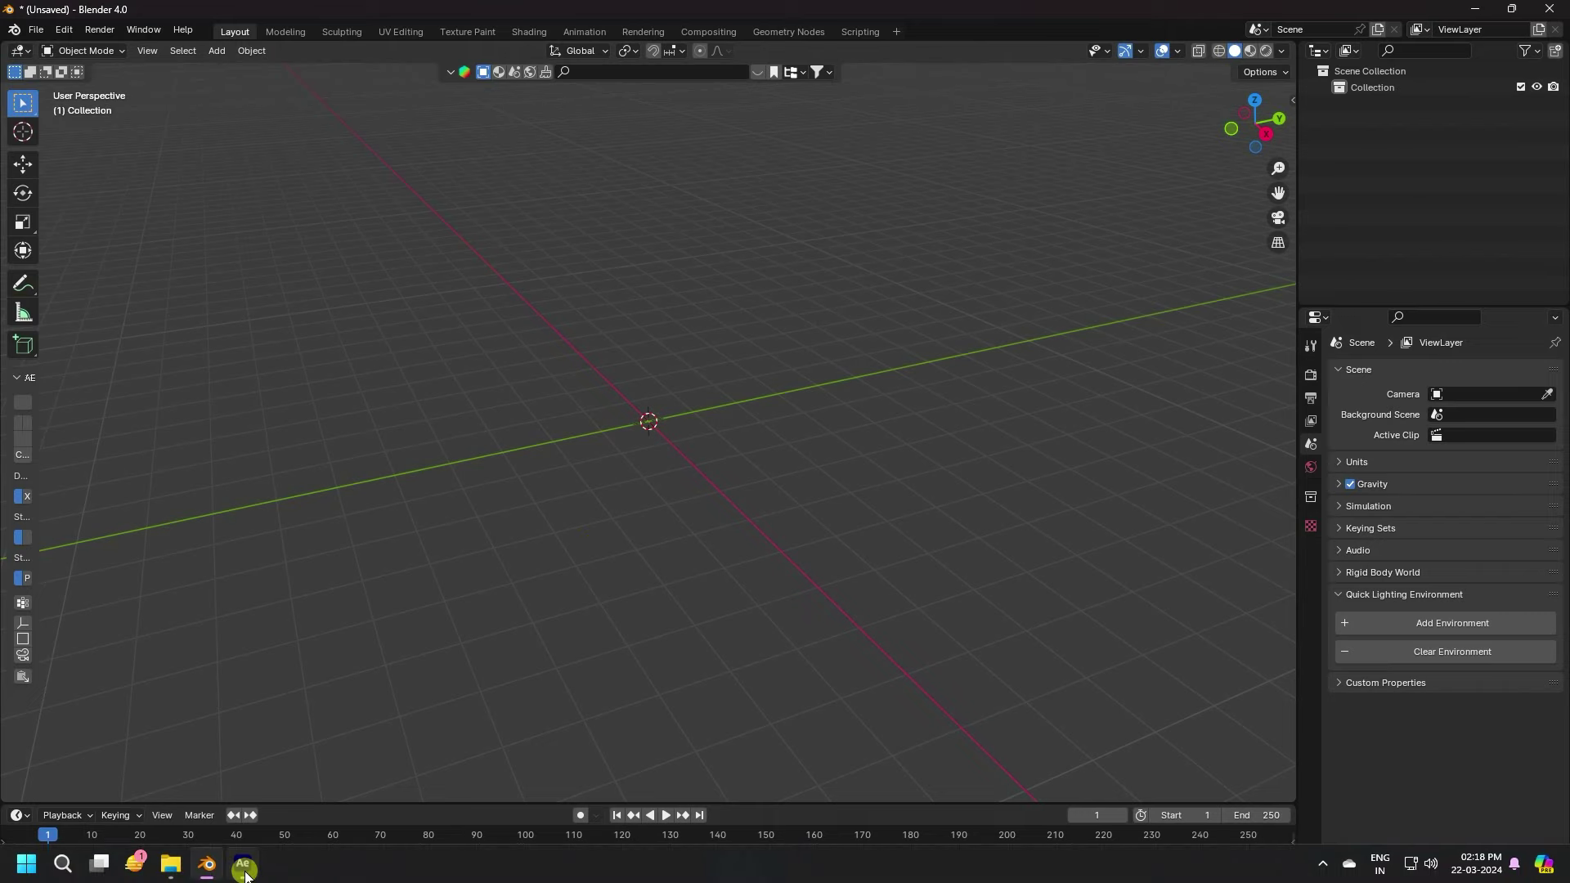
click(242, 863)
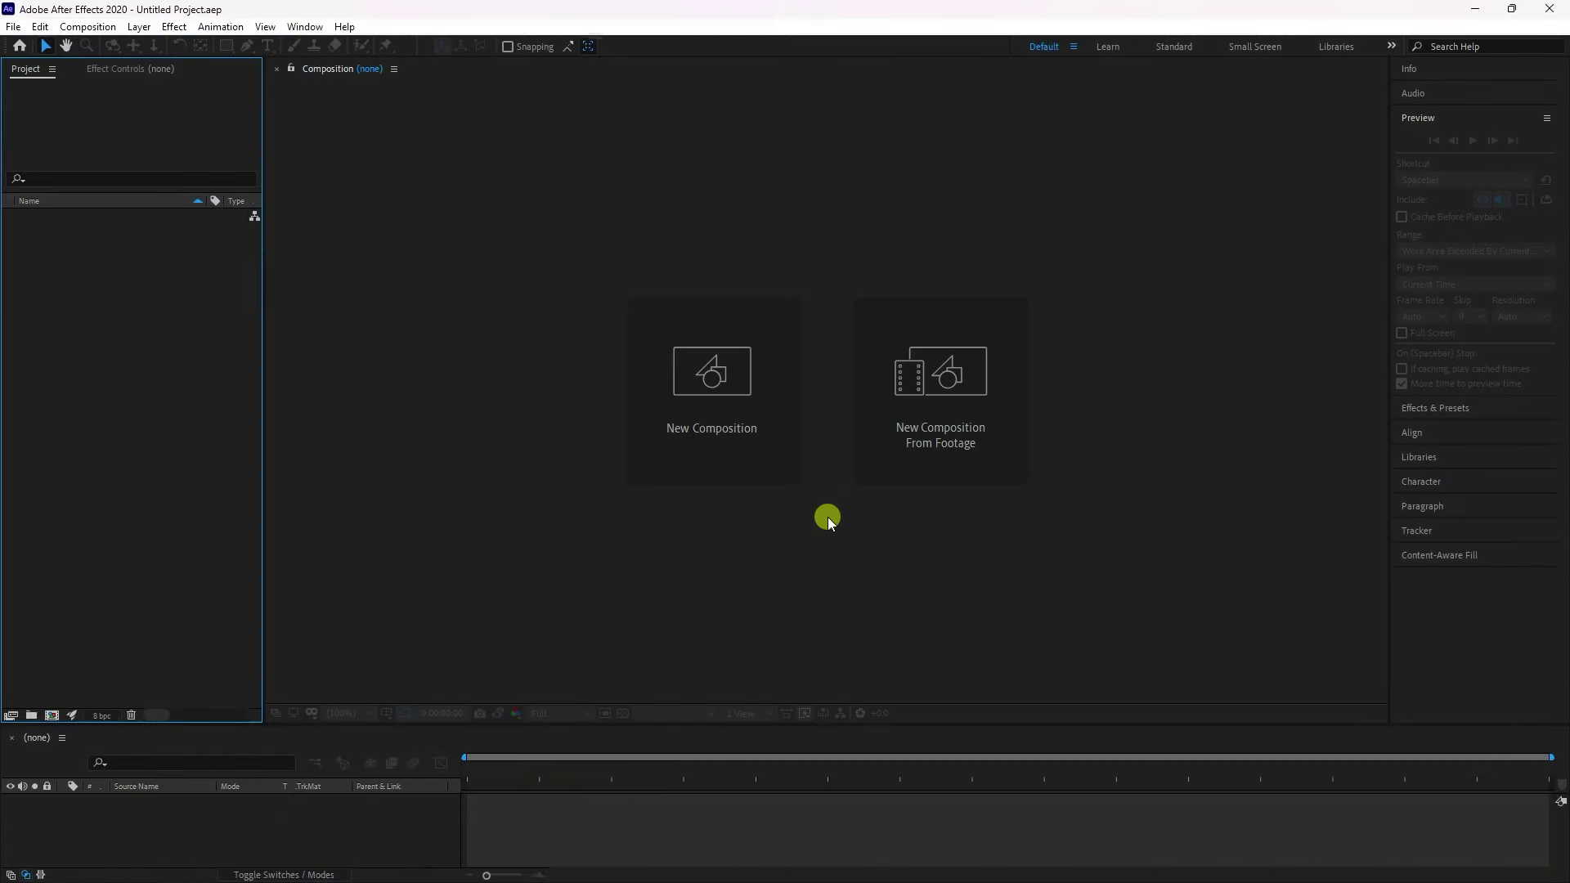
Create a new composition from Clip 1.mp4 in the VFX GEMS folder
click(940, 439)
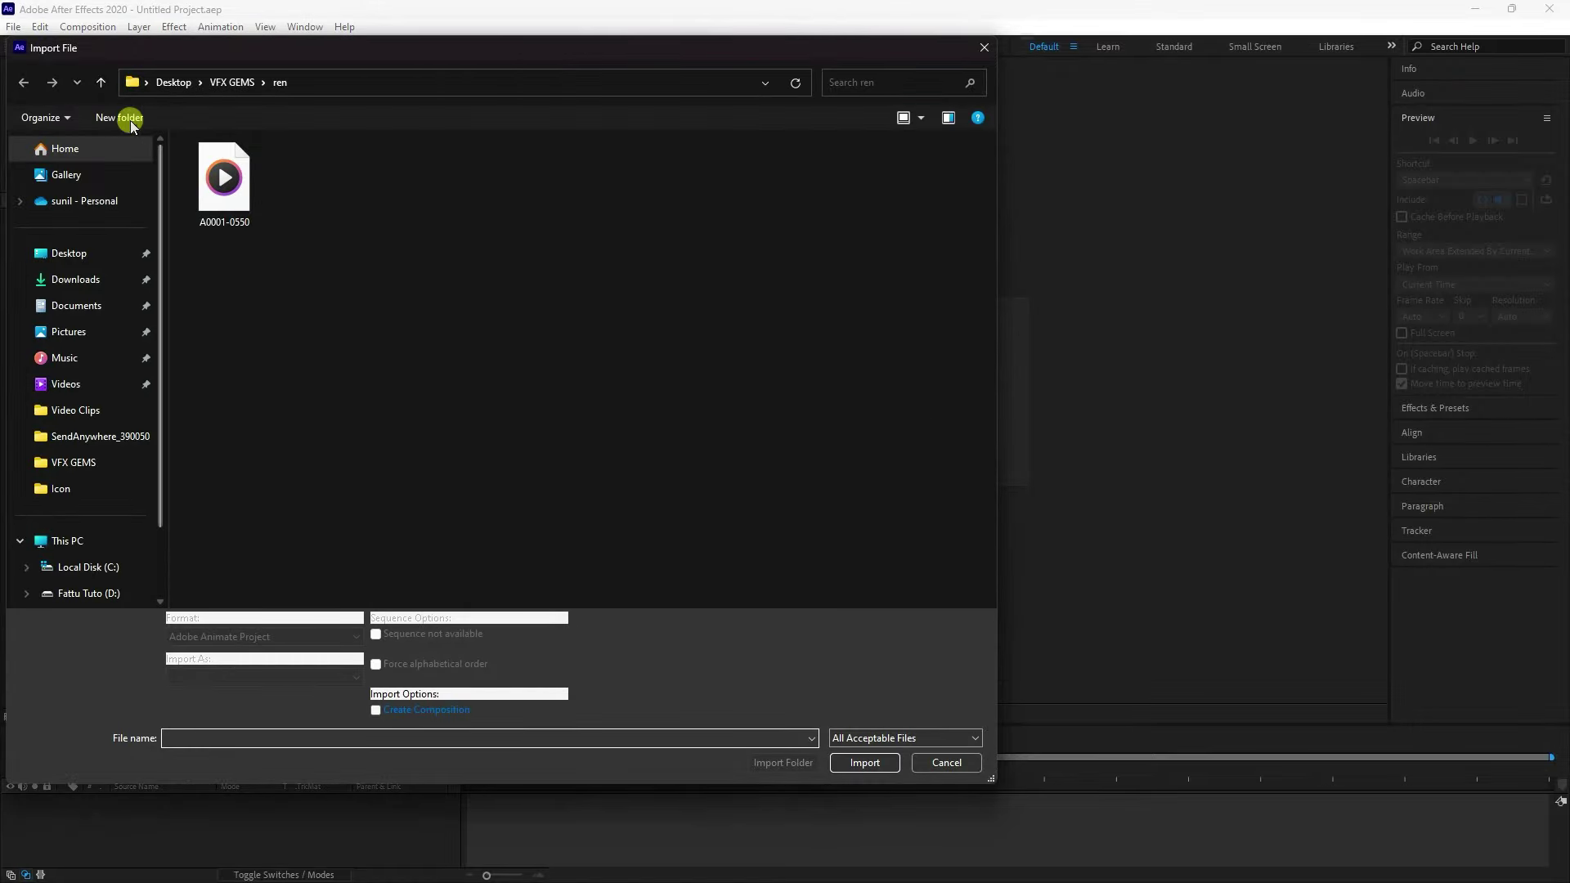
click(101, 82)
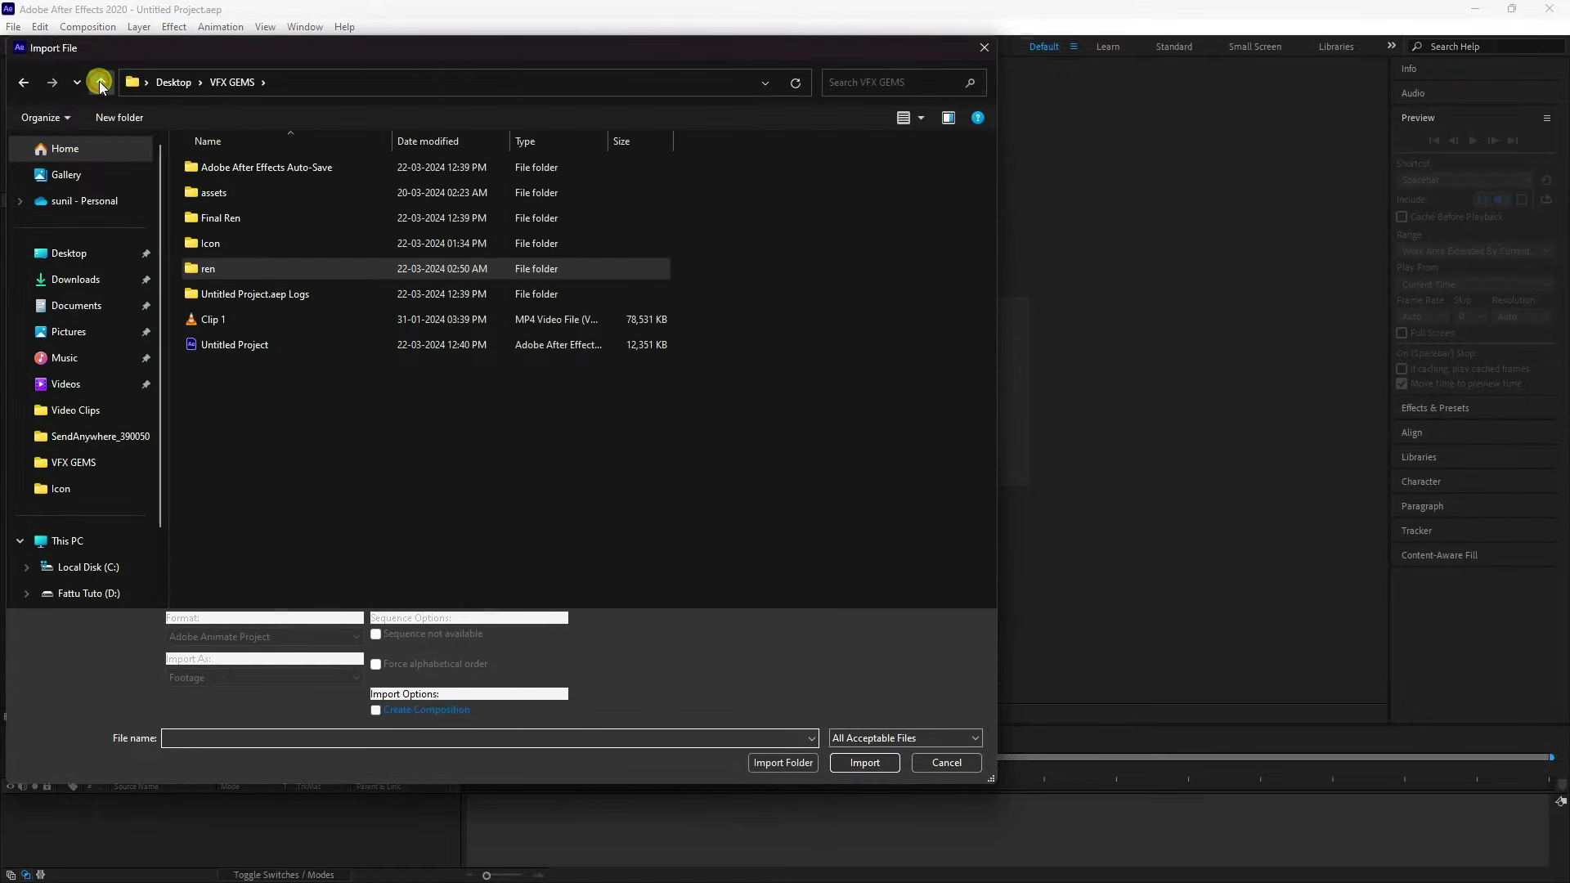
click(241, 320)
click(867, 763)
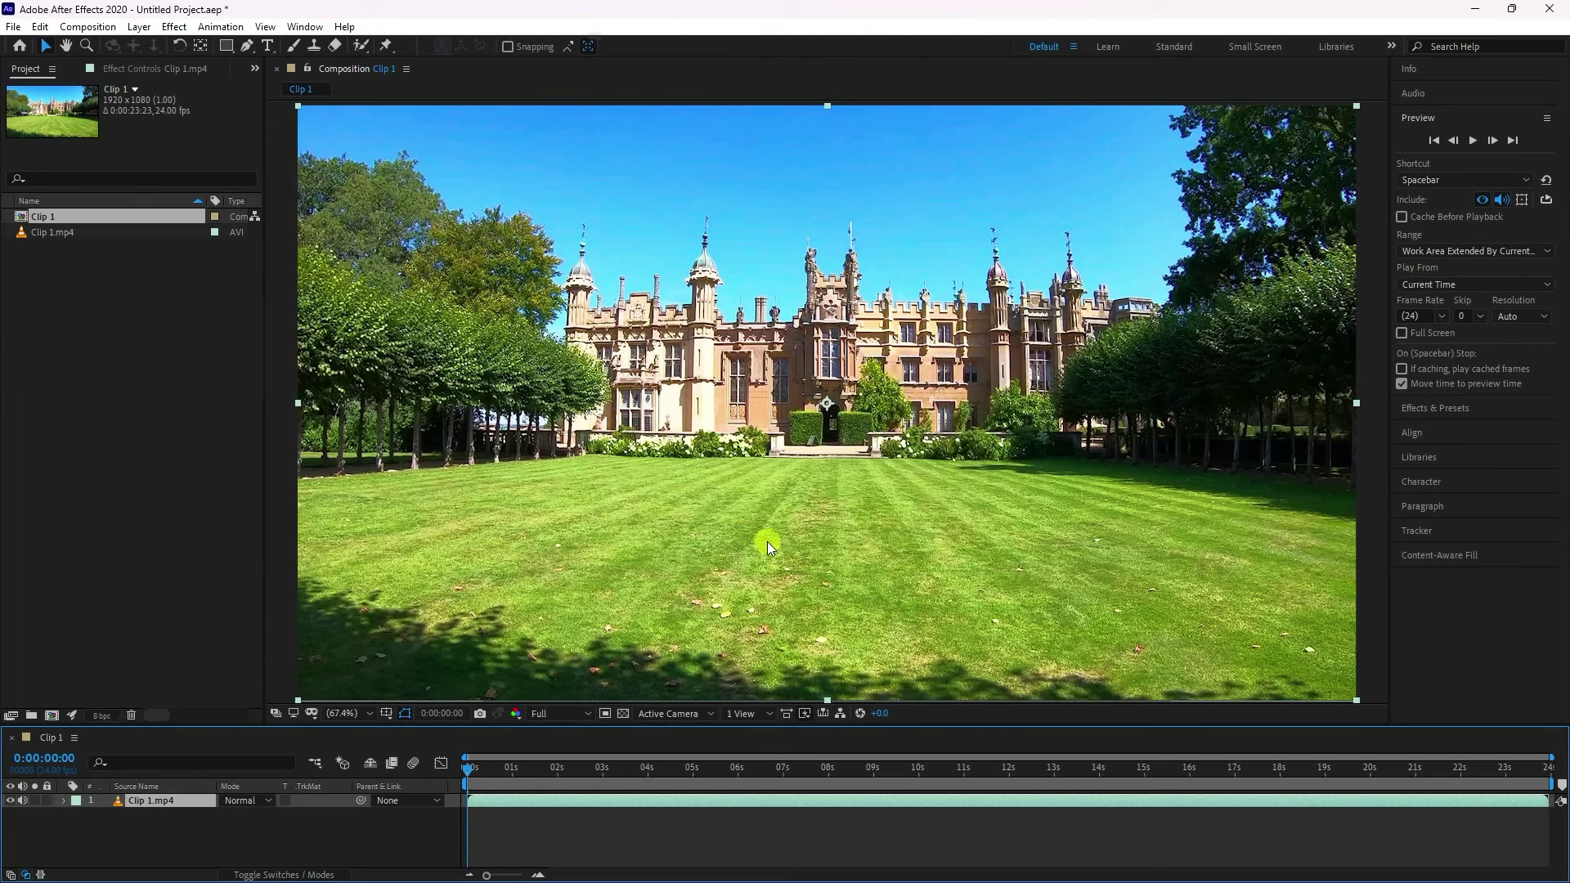
click(1415, 530)
Run Track Camera on Clip 1 and expand the tracker's Advanced options
click(1415, 290)
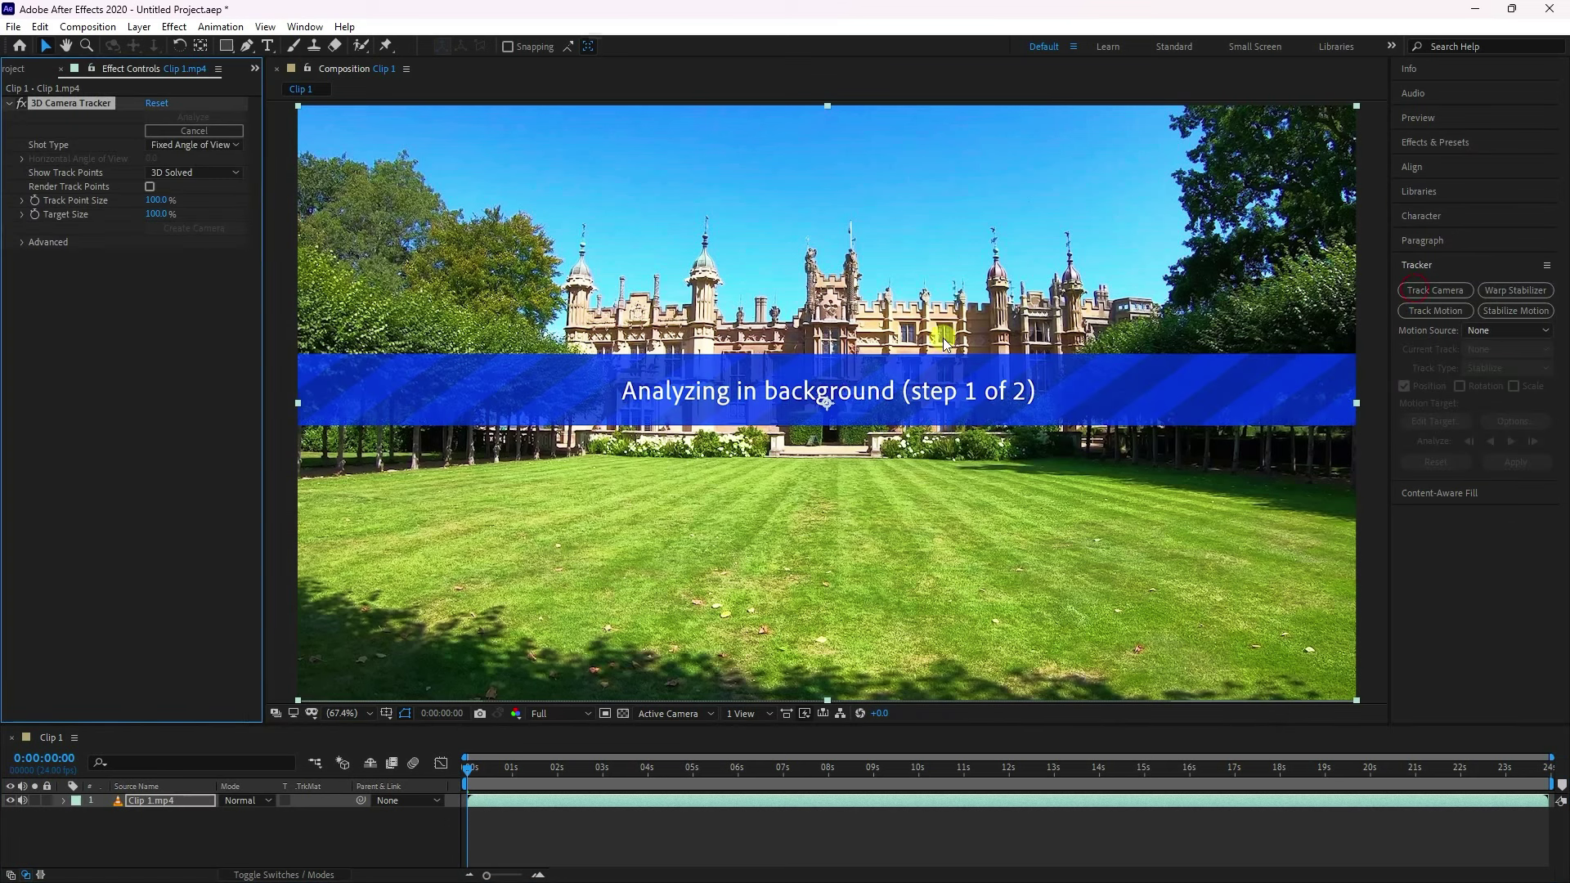
click(23, 243)
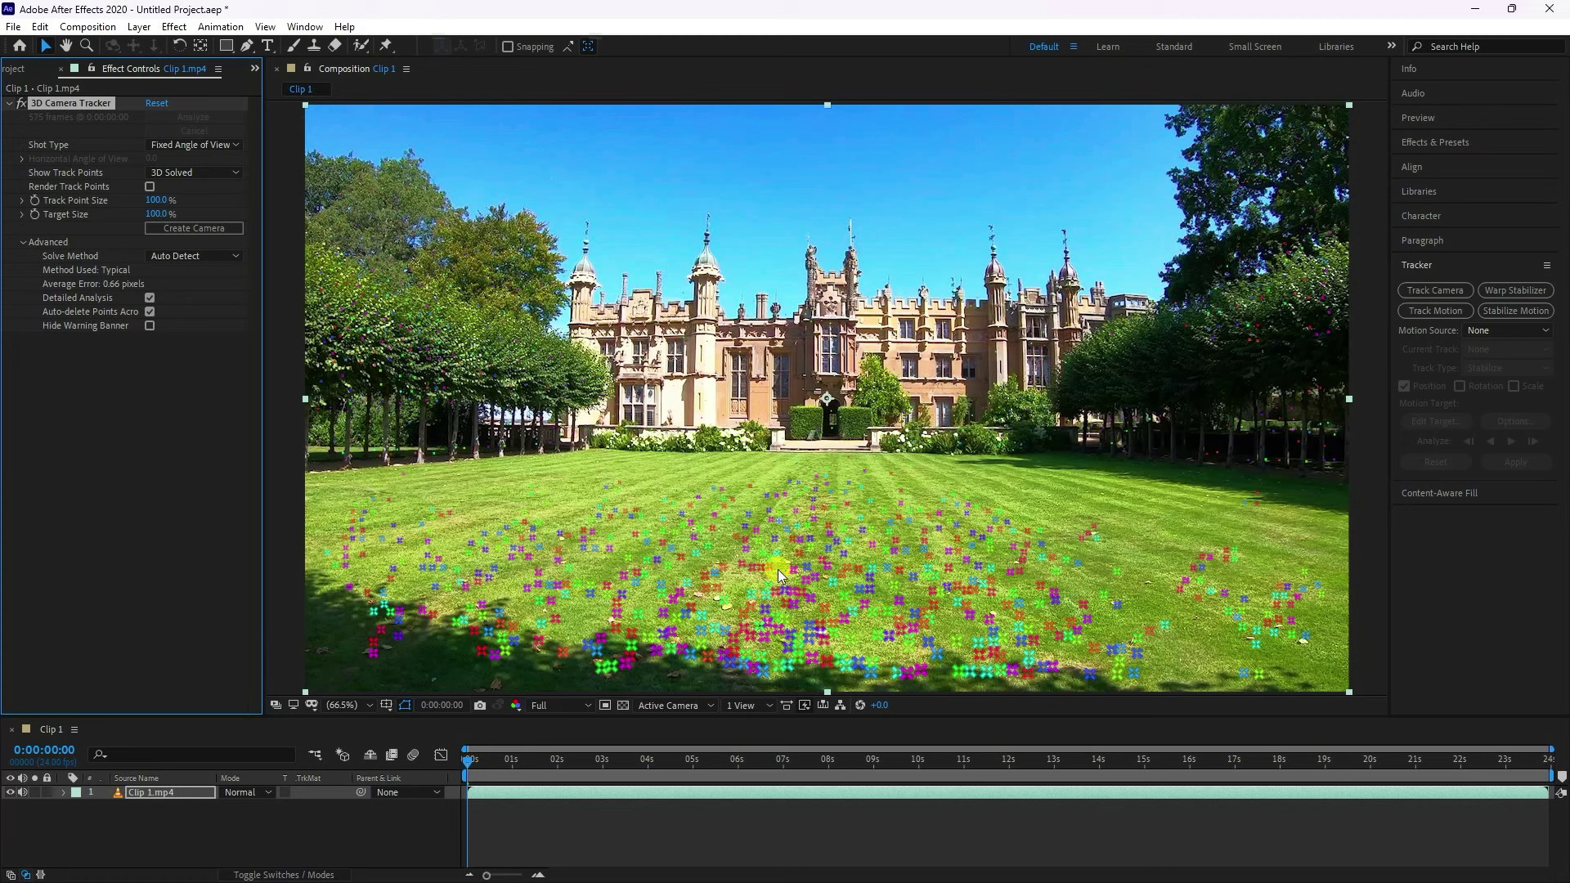
Set the ground plane and origin on central lawn track points, then create a solid and camera
click(833, 553)
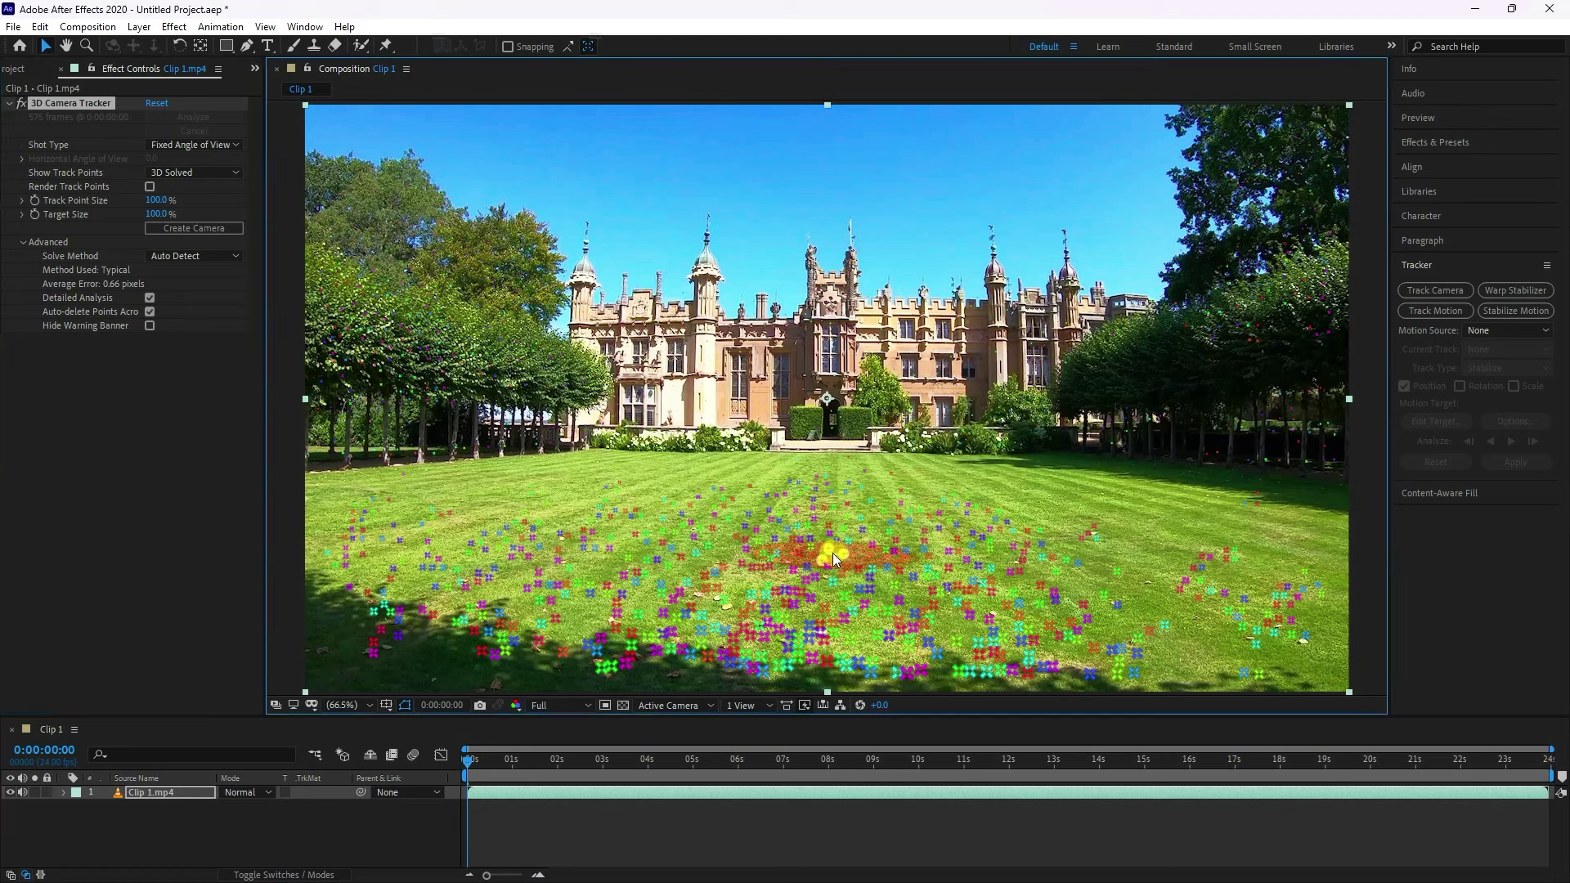
right_click(833, 552)
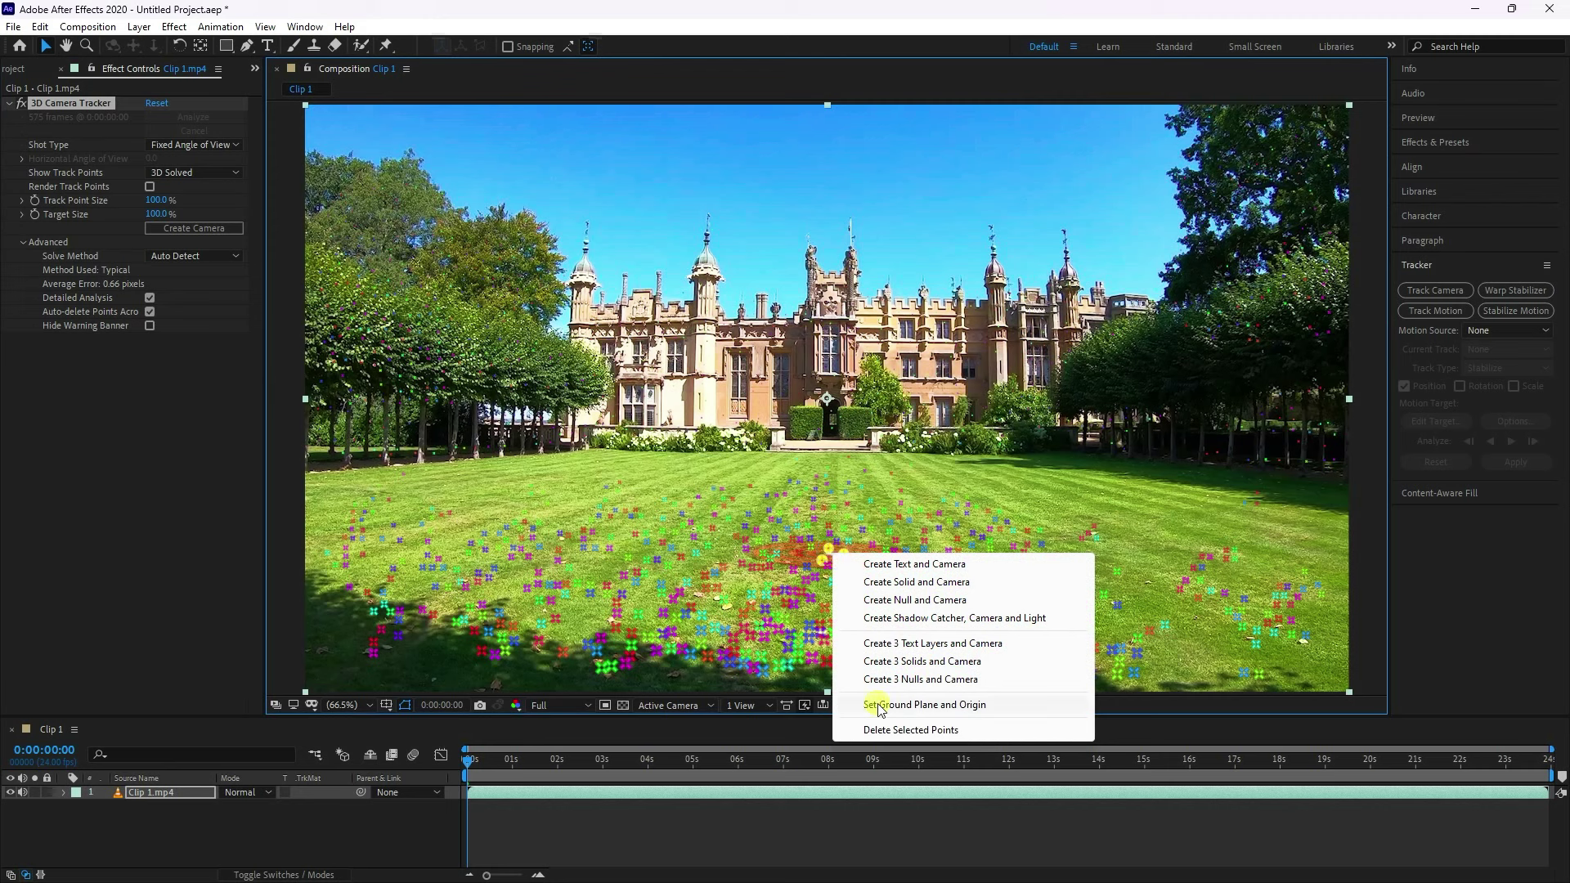
click(930, 705)
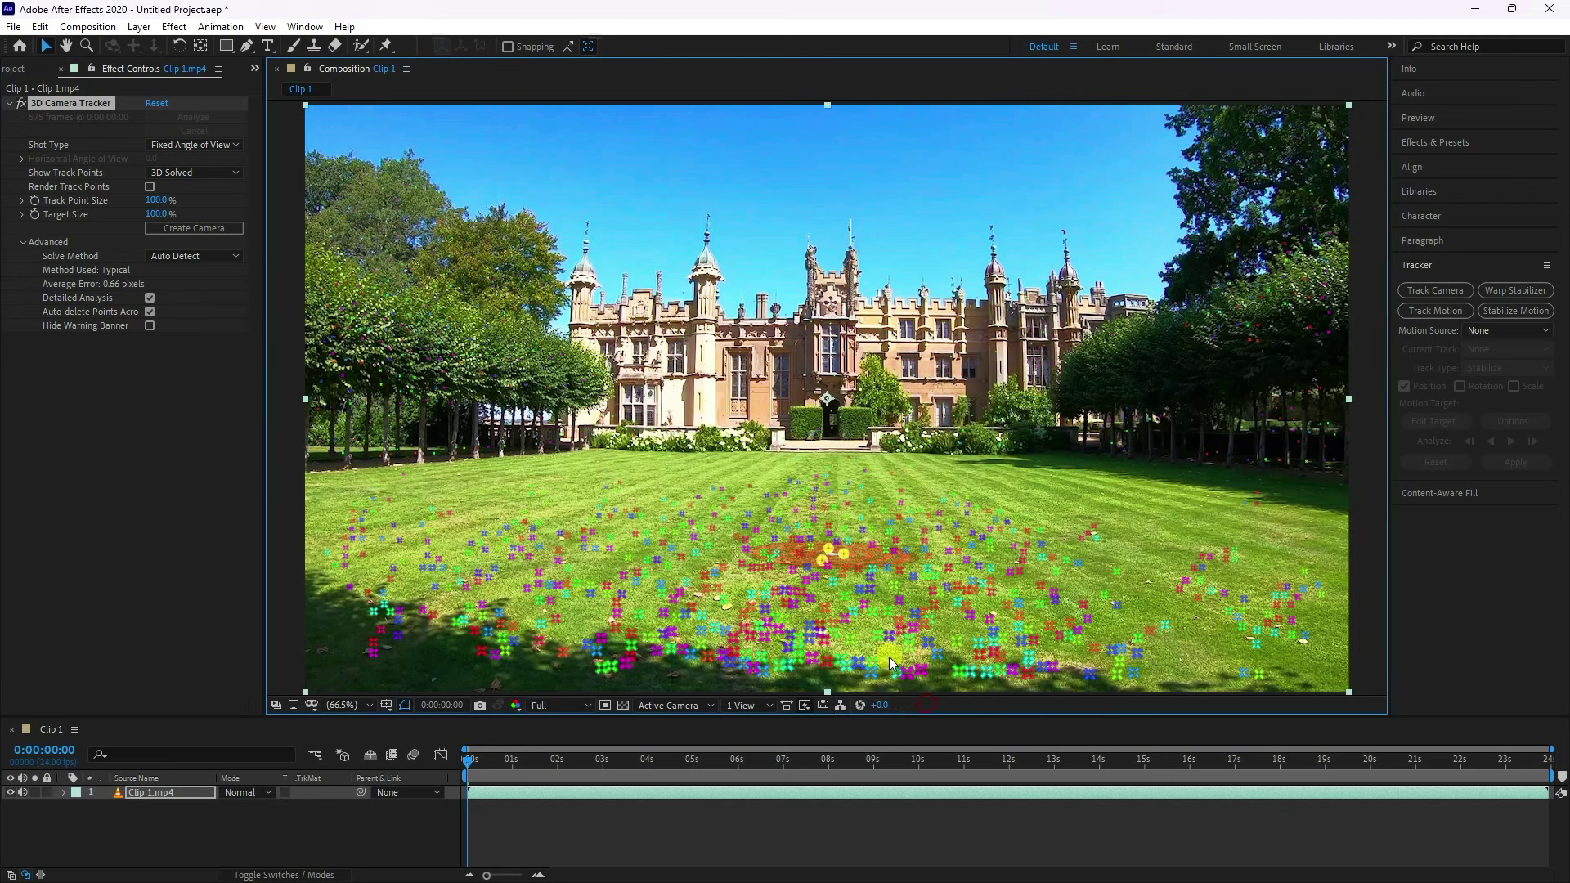
right_click(833, 557)
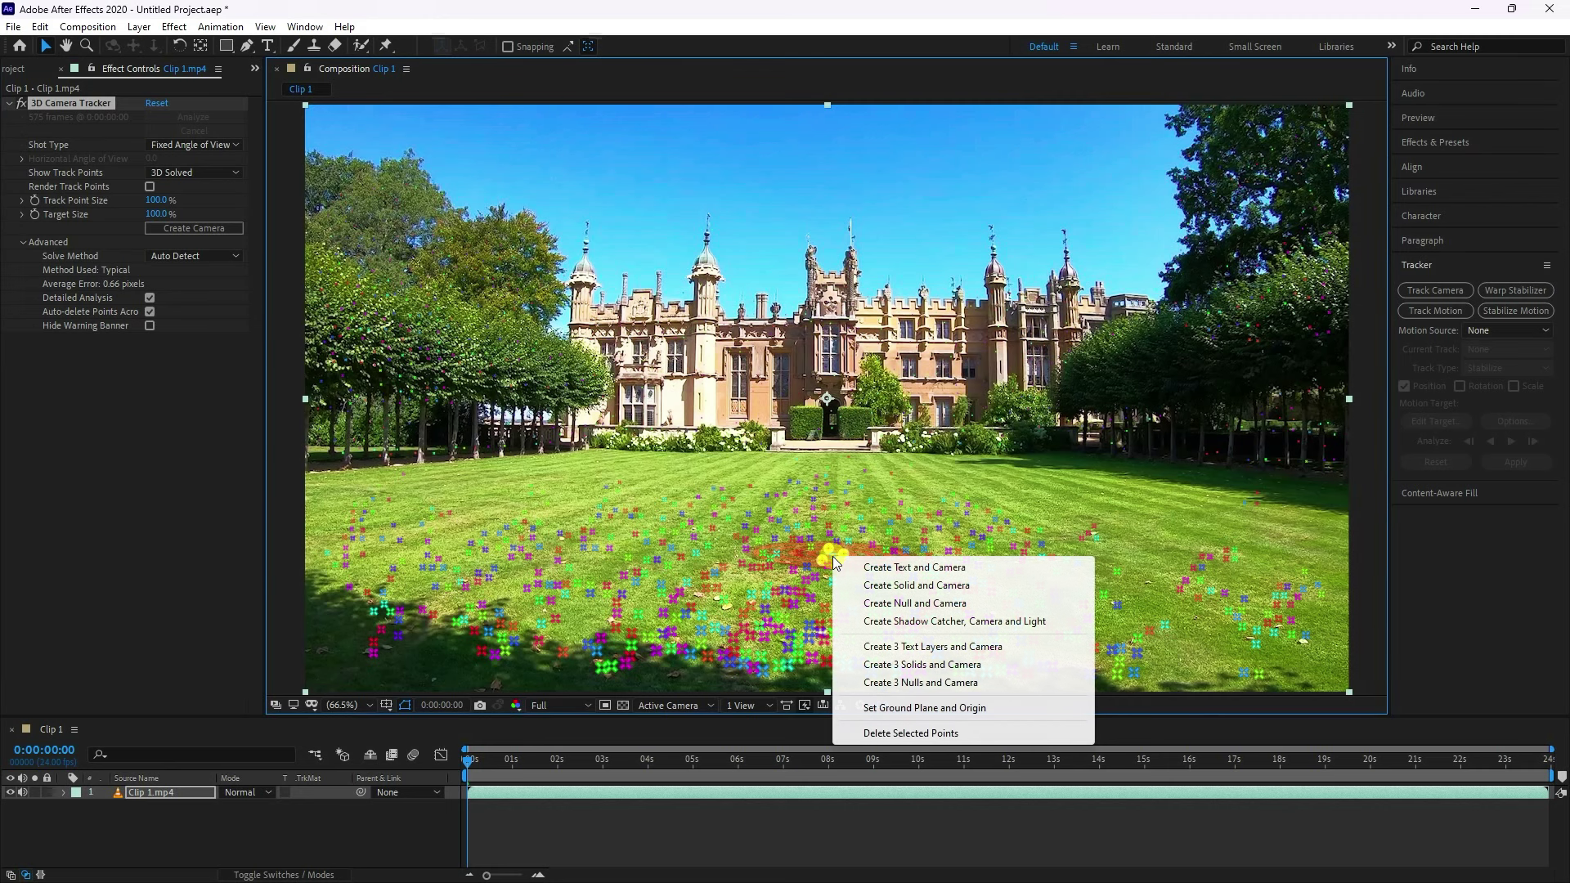
click(885, 586)
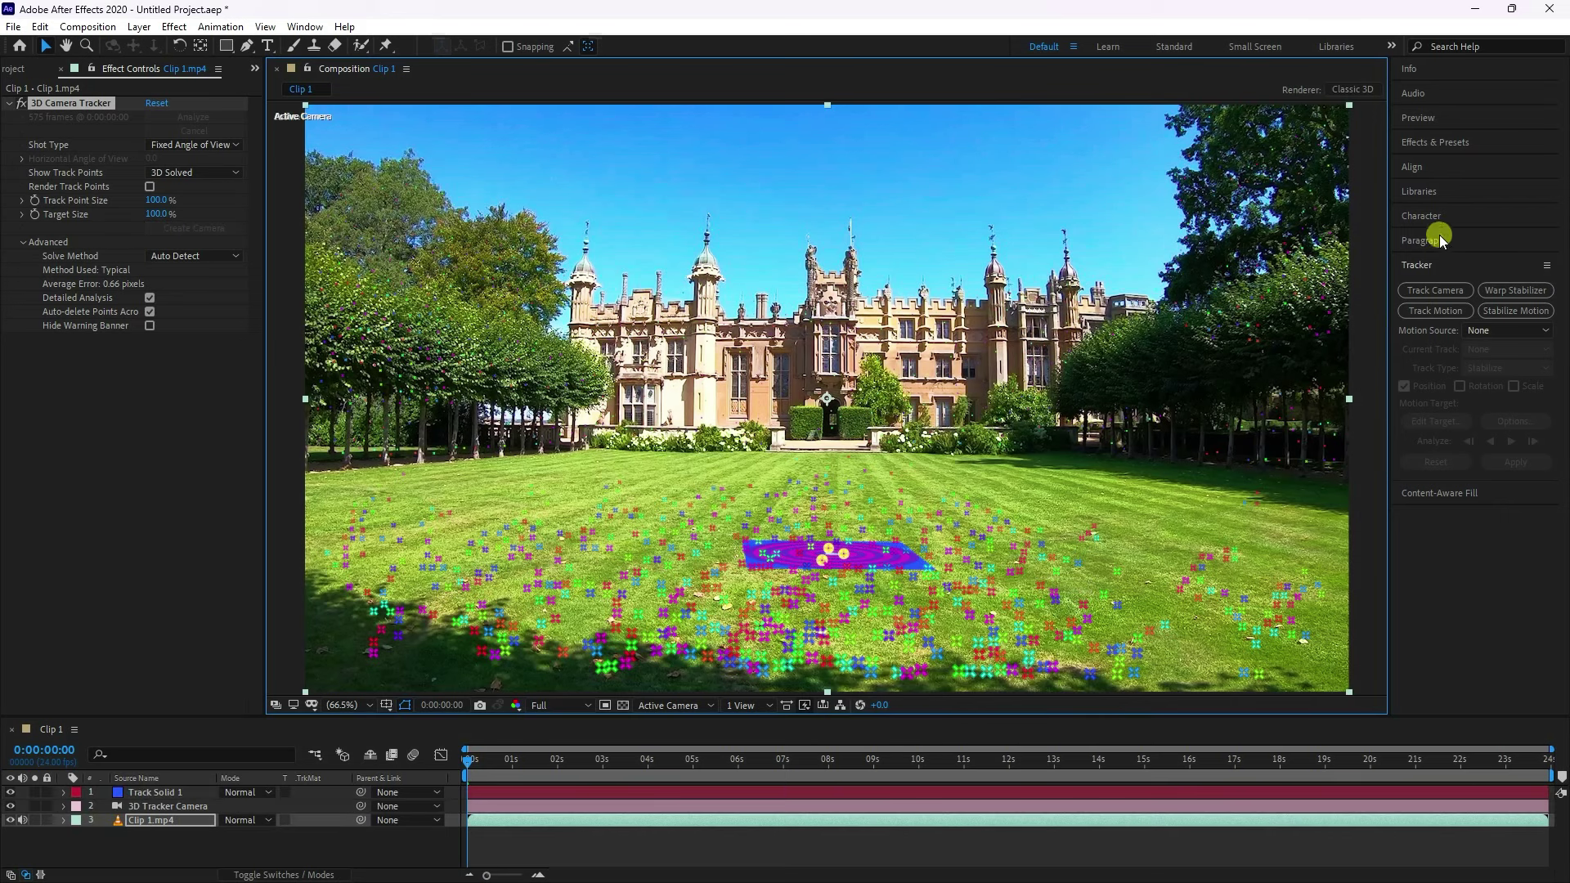
Preview the composite to confirm the solid stays locked to the lawn
click(596, 830)
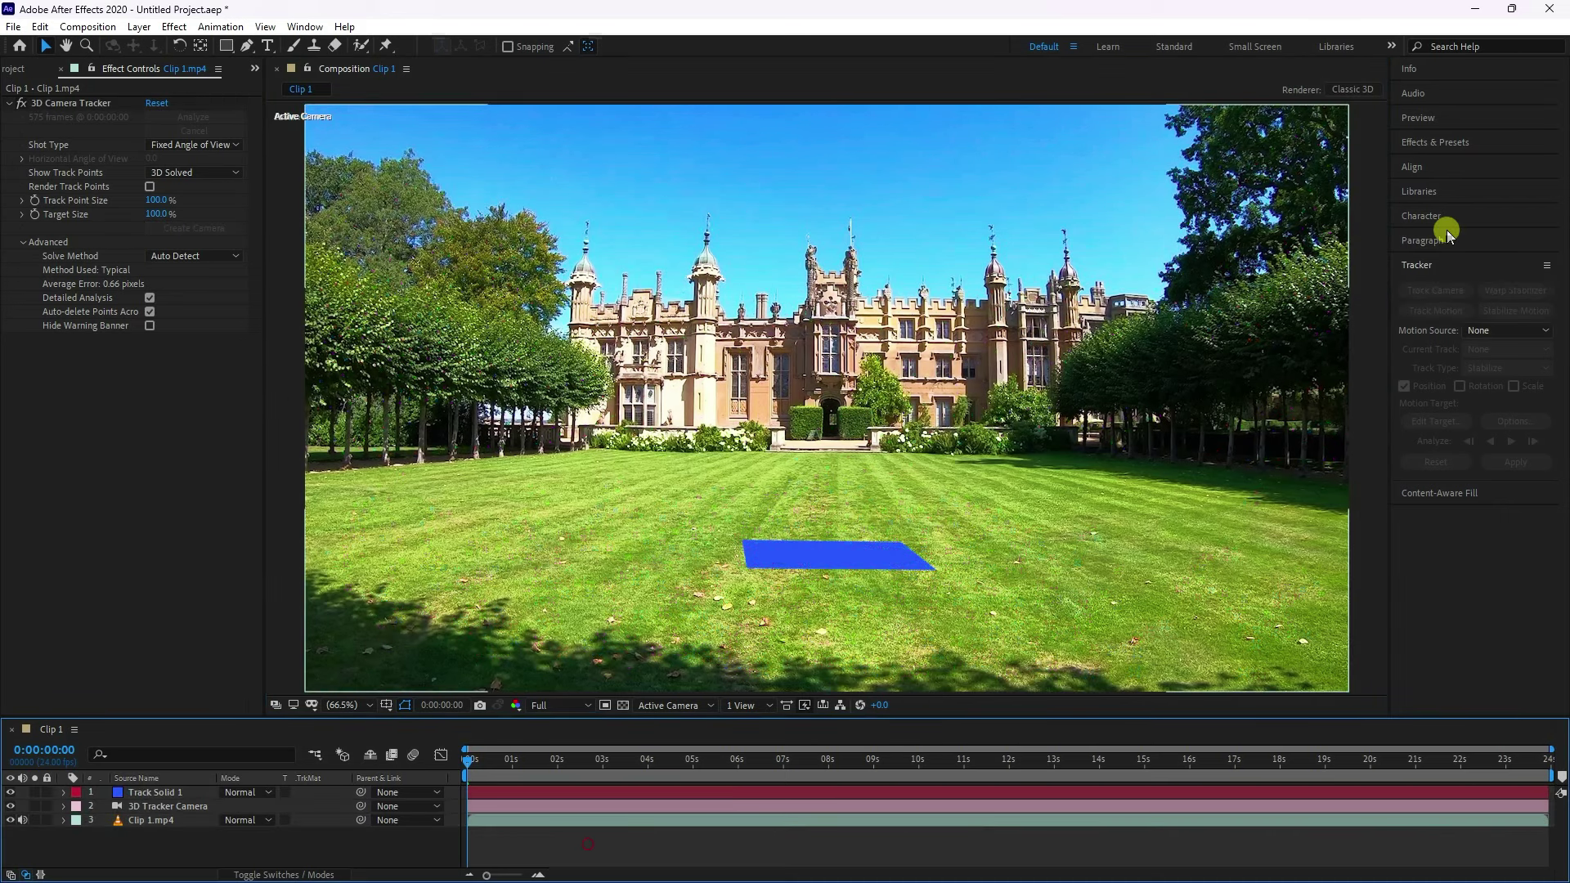
click(1417, 117)
click(1474, 140)
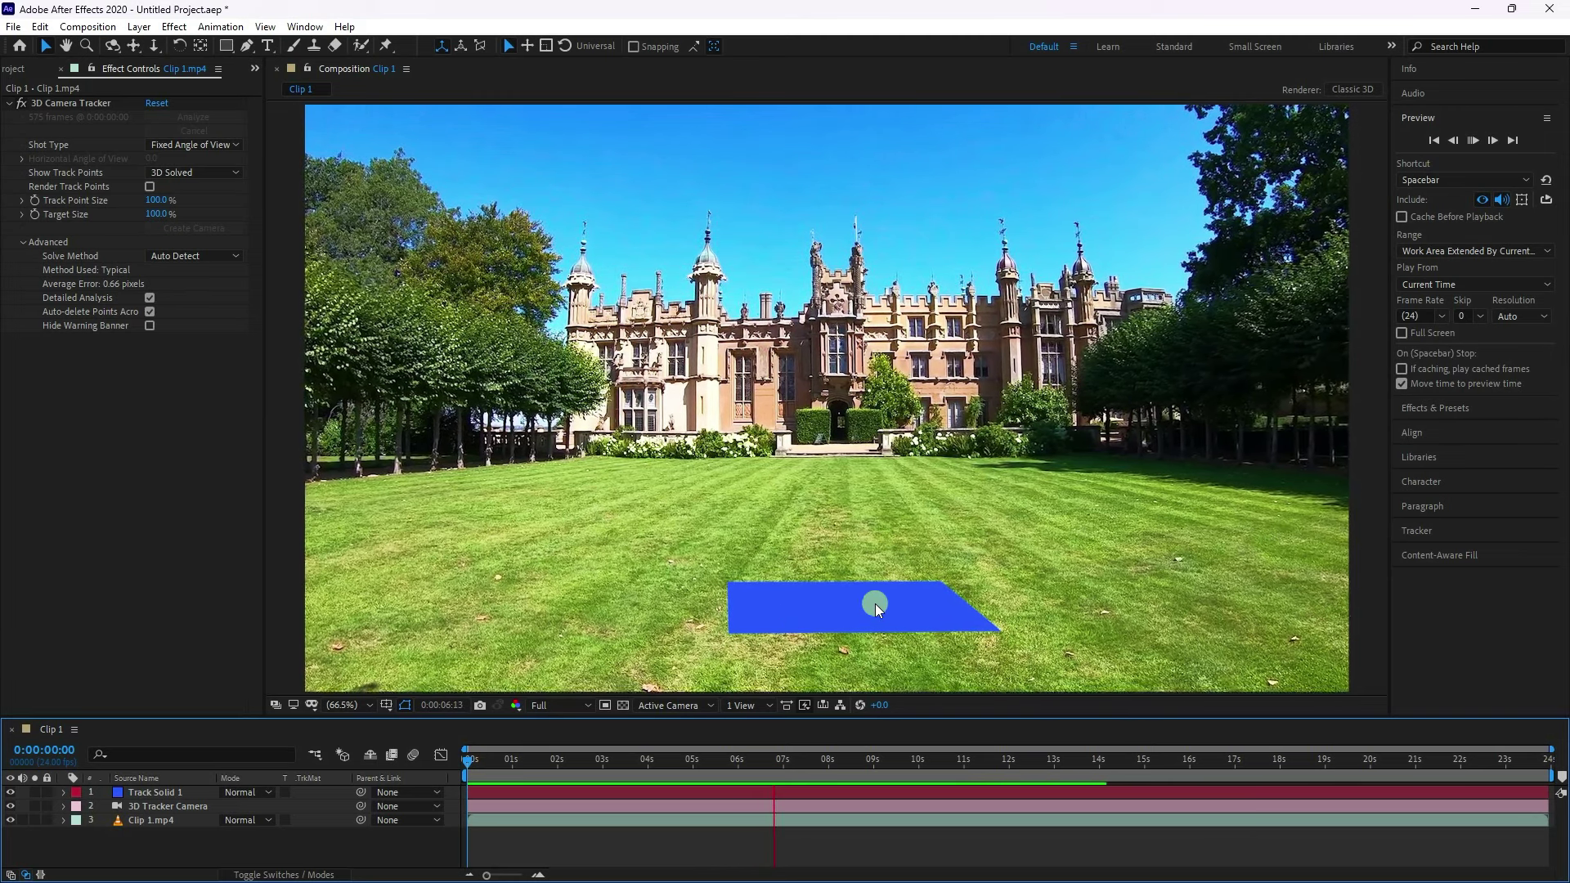
click(1433, 140)
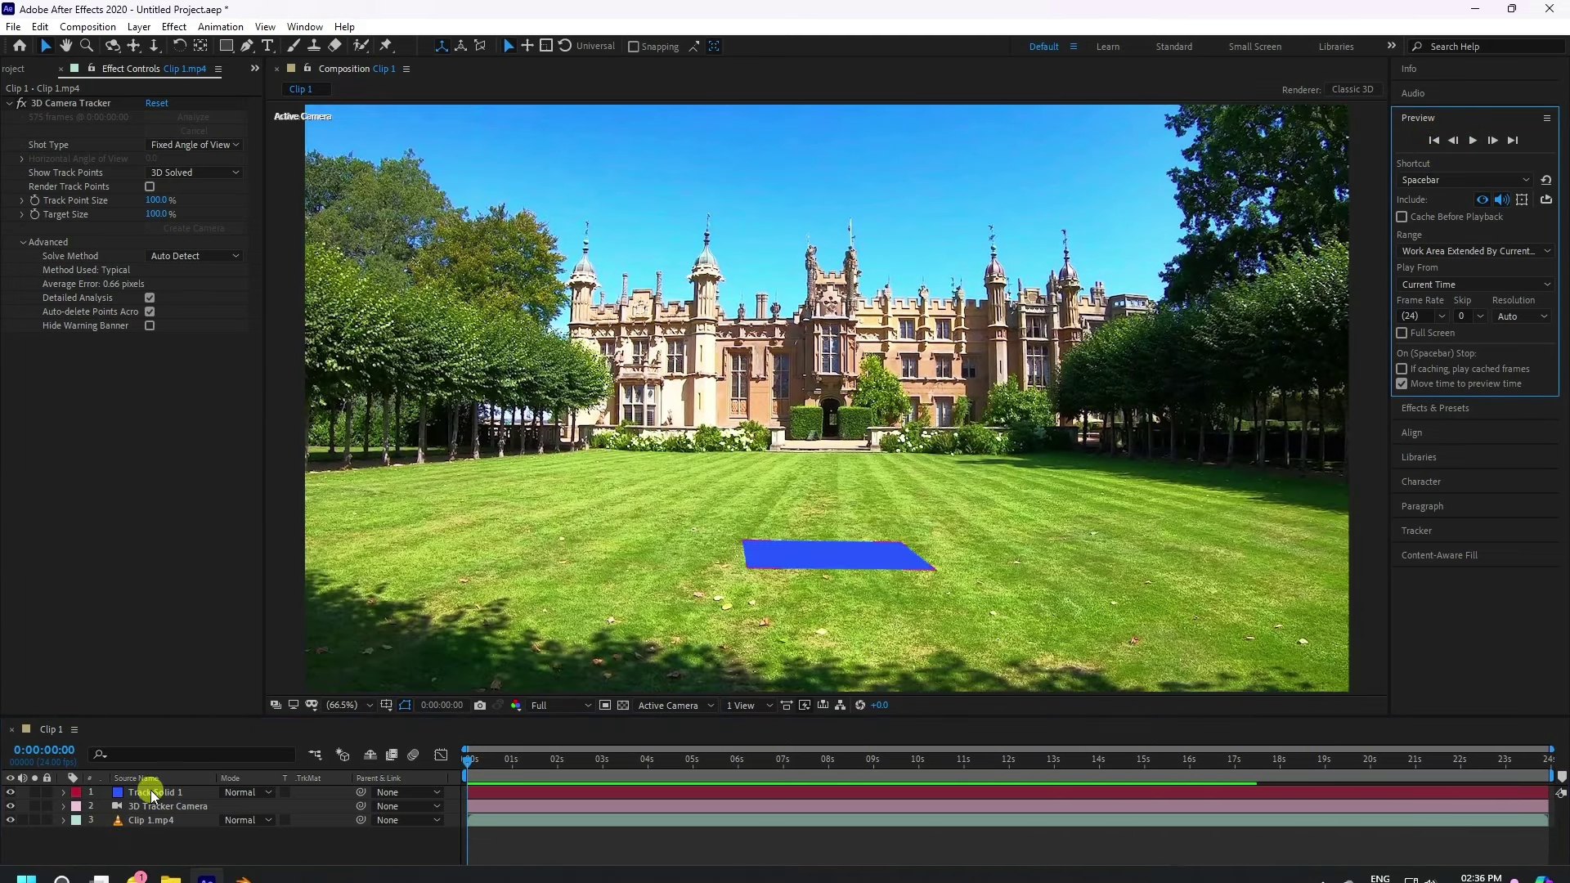
Scale Track Solid 1 to 200% and preview it over the footage until 0:00:03:23
click(153, 791)
key(s)
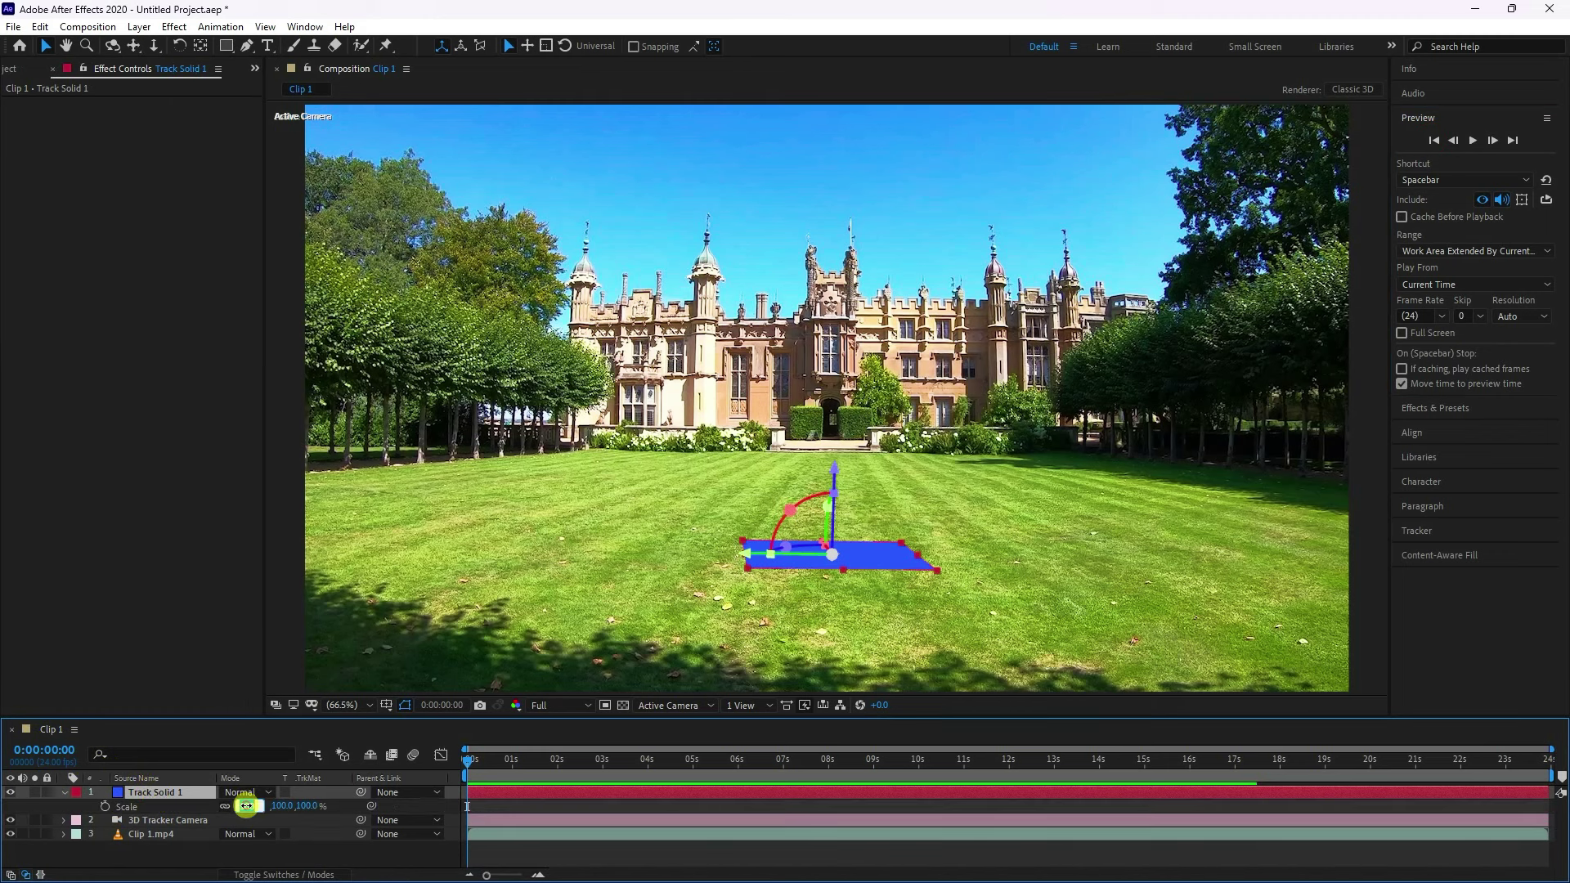
text(200)
key(Return)
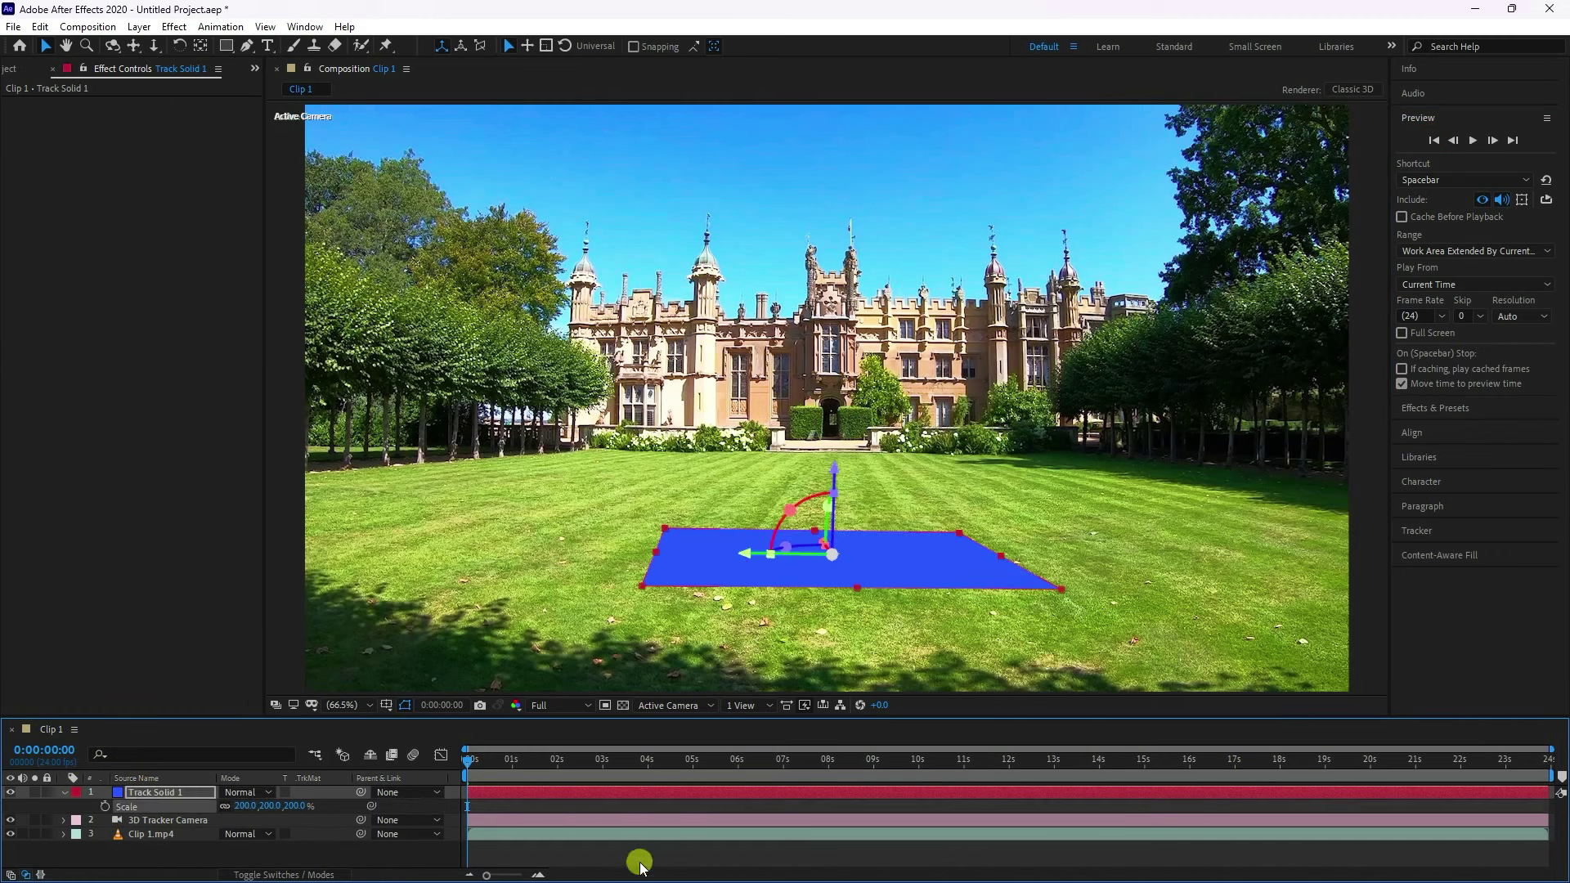
click(64, 793)
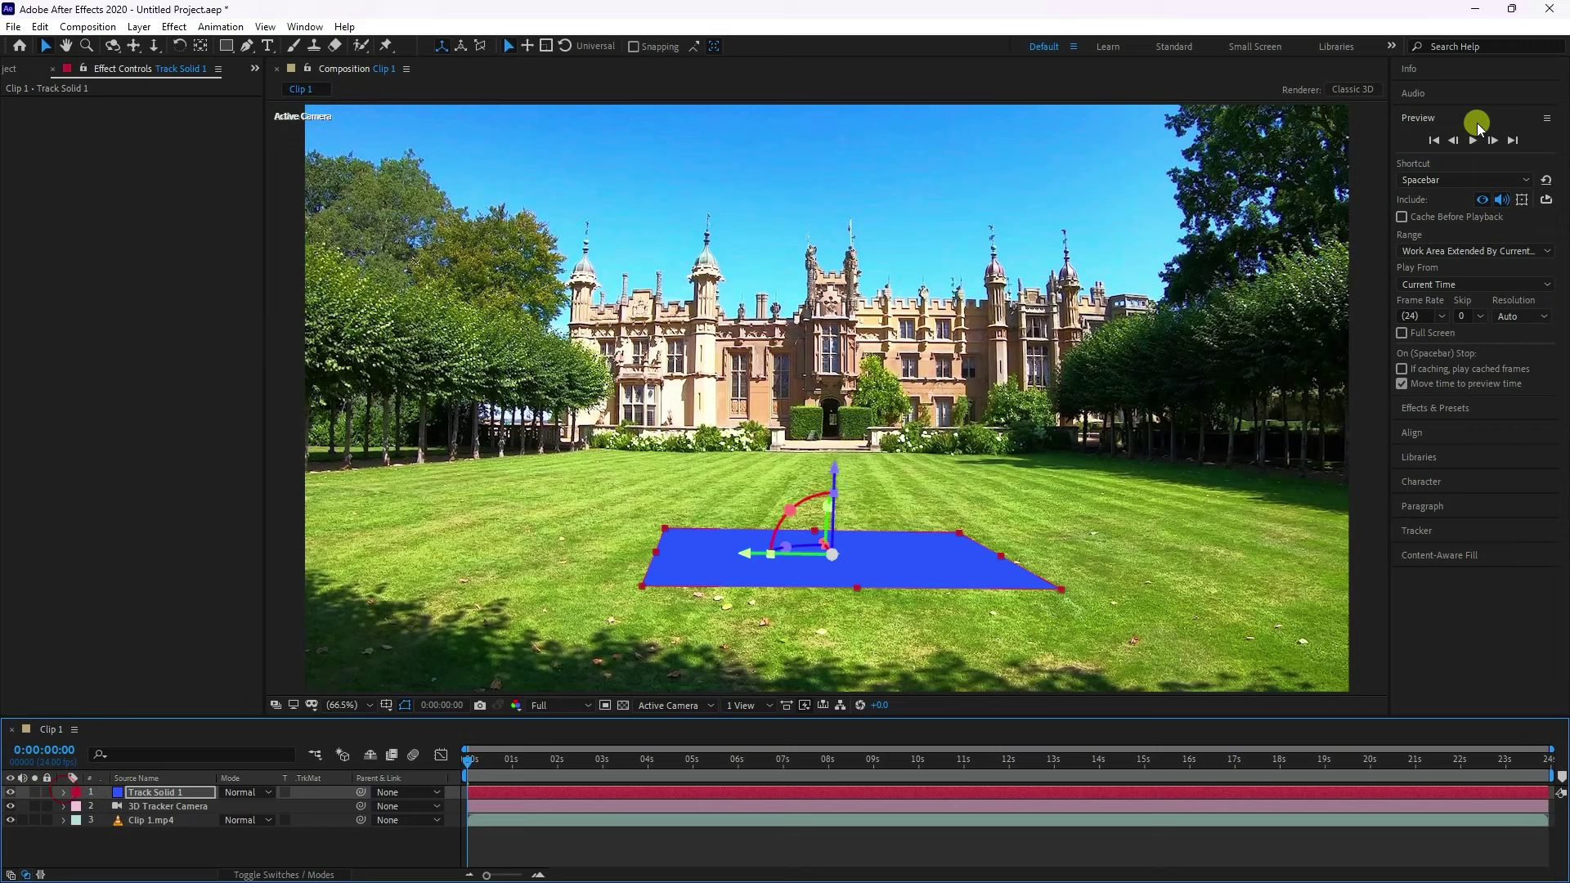
click(1473, 137)
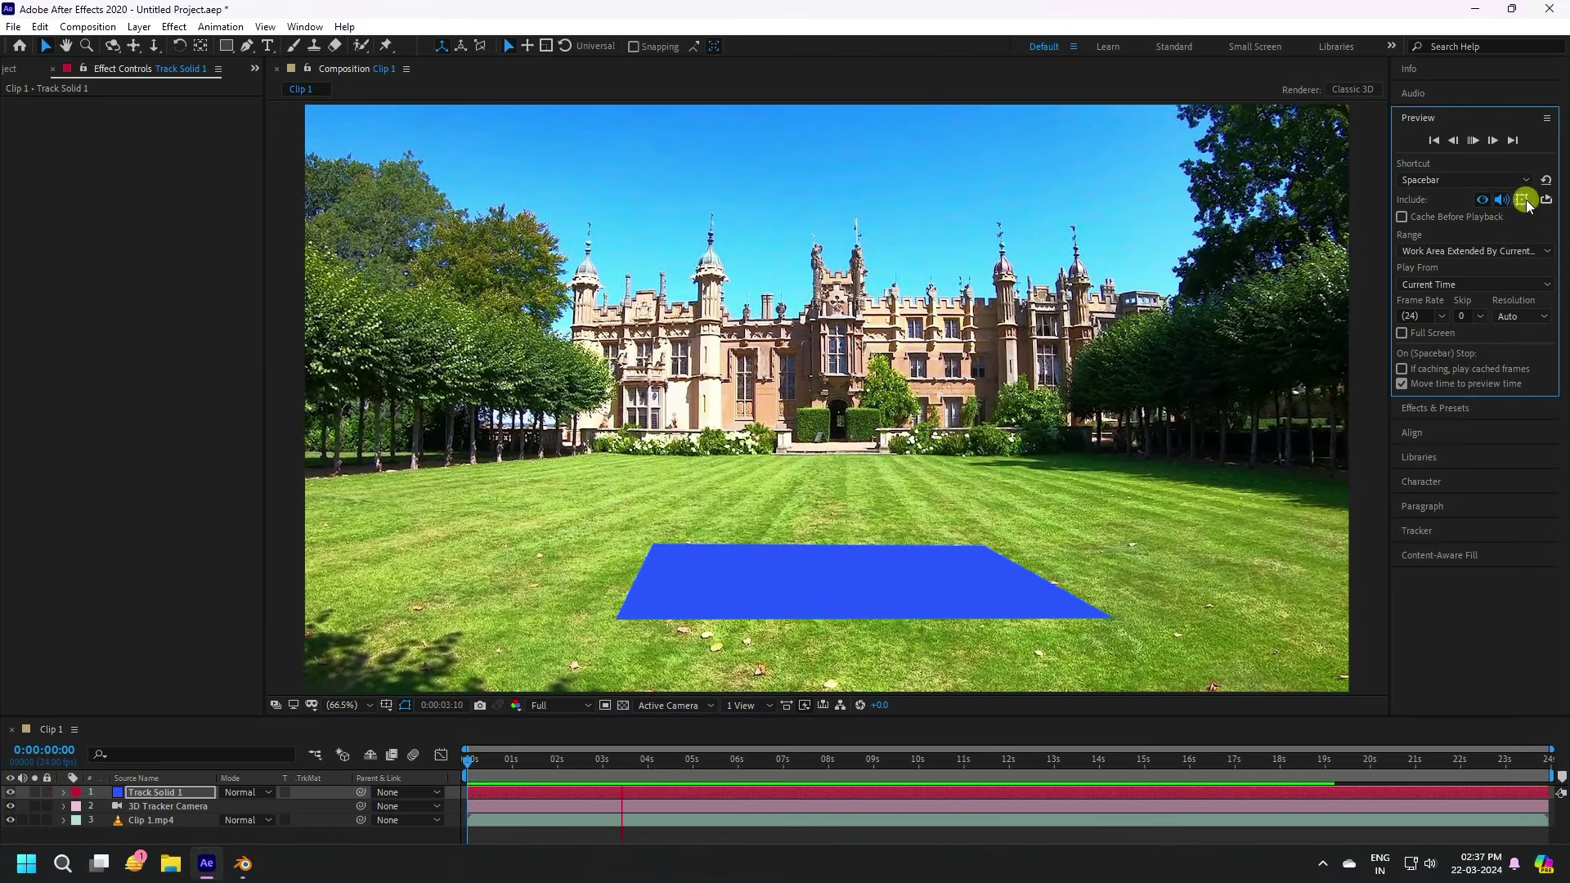
click(1475, 140)
Select Track Solid 1's Anchor Point through Orientation properties, then widen Blender's AE2Blend panel
click(59, 795)
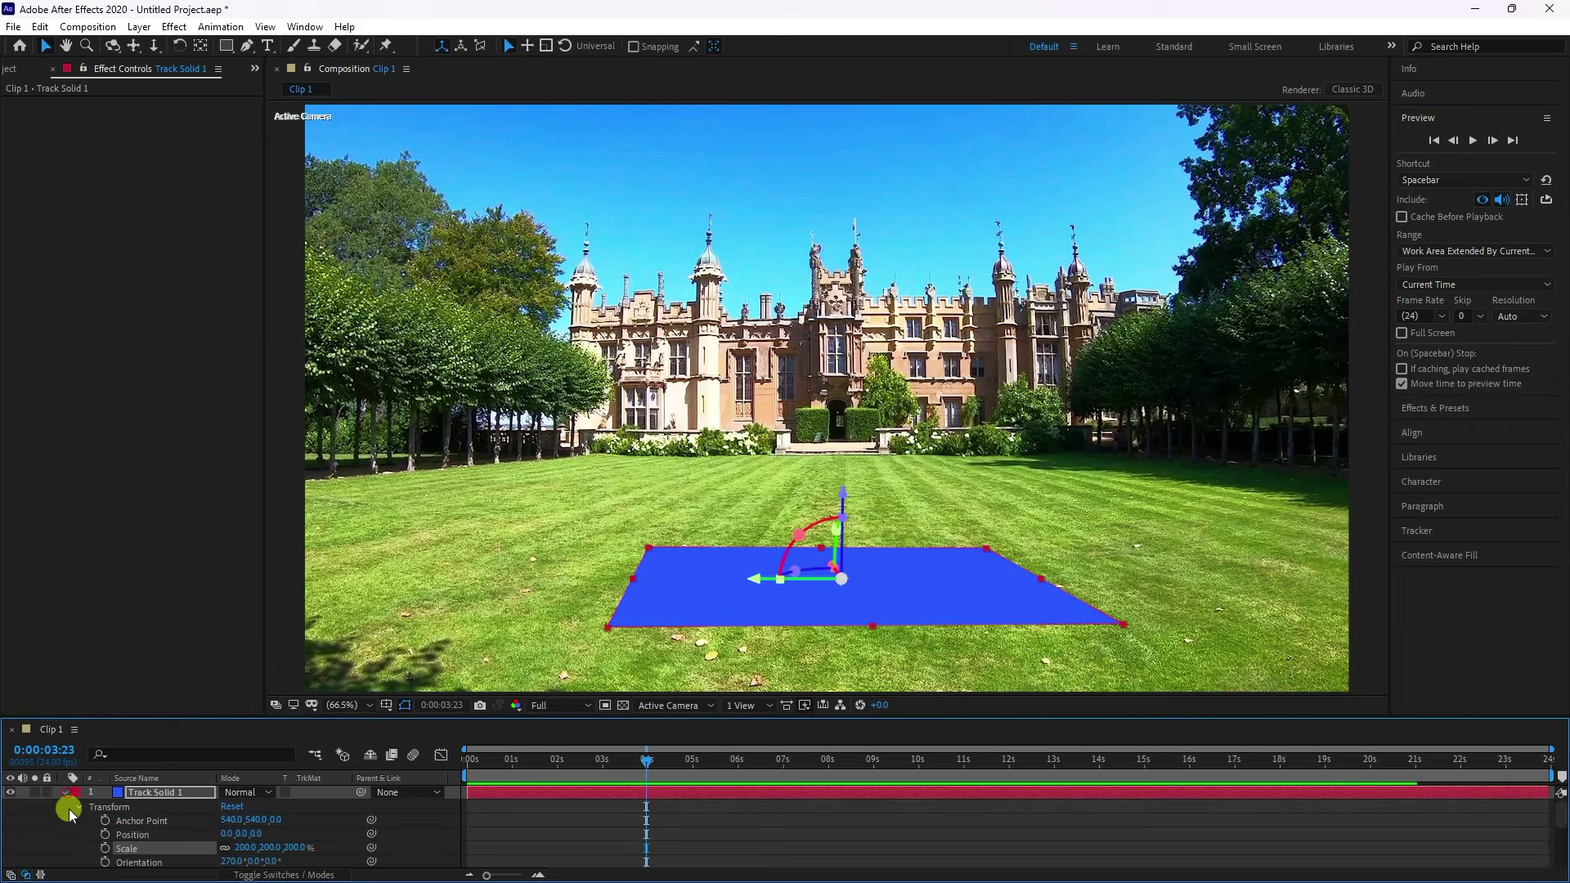
scroll(158, 821, down, 2)
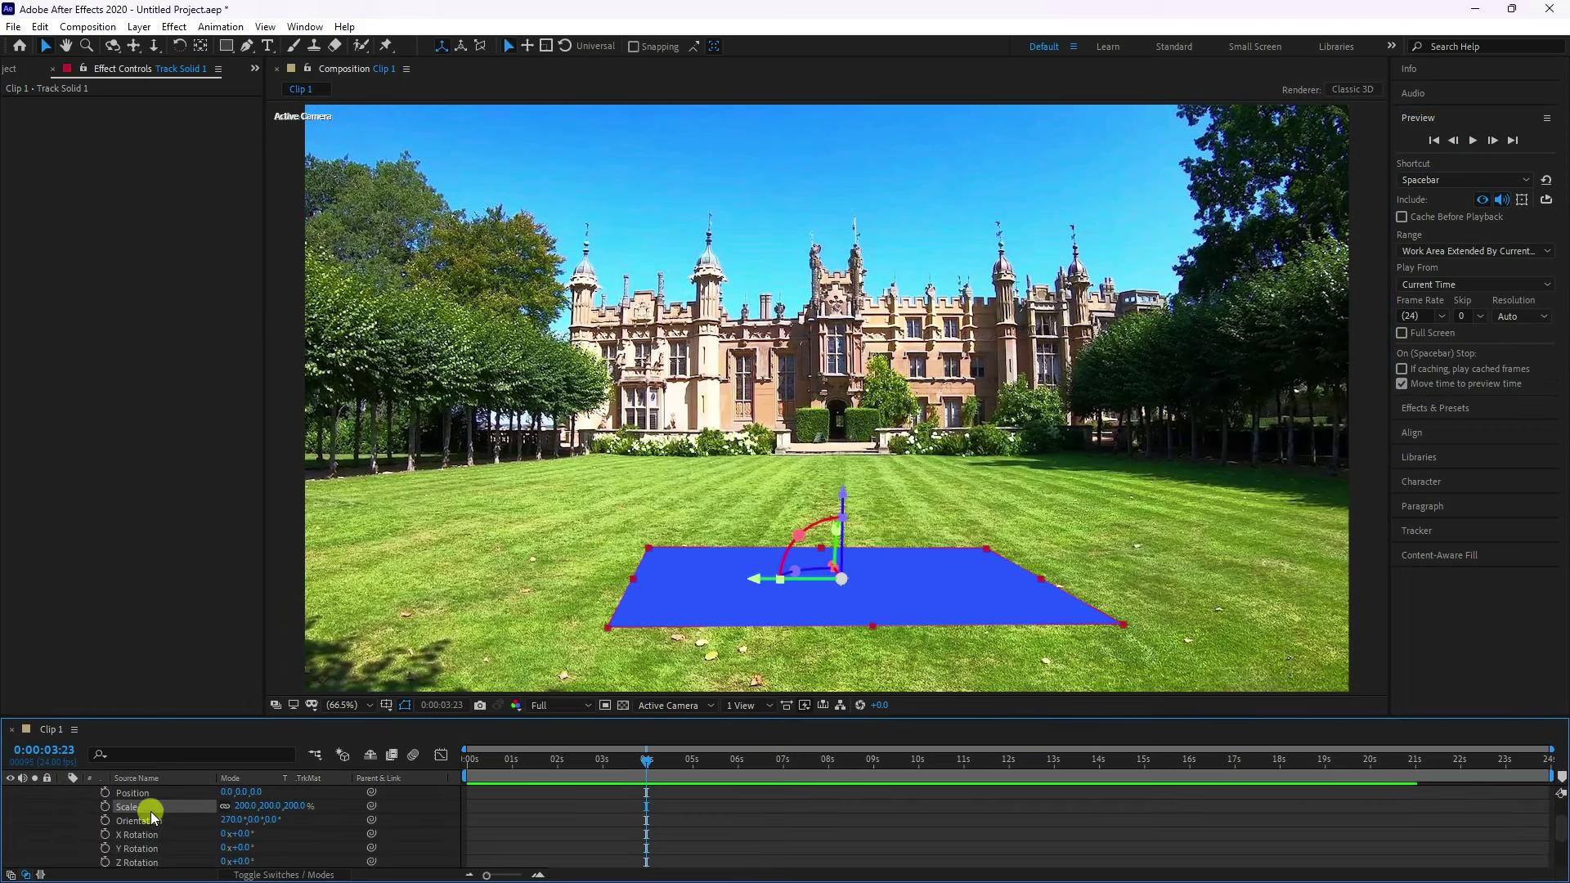
drag(185, 717, 196, 651)
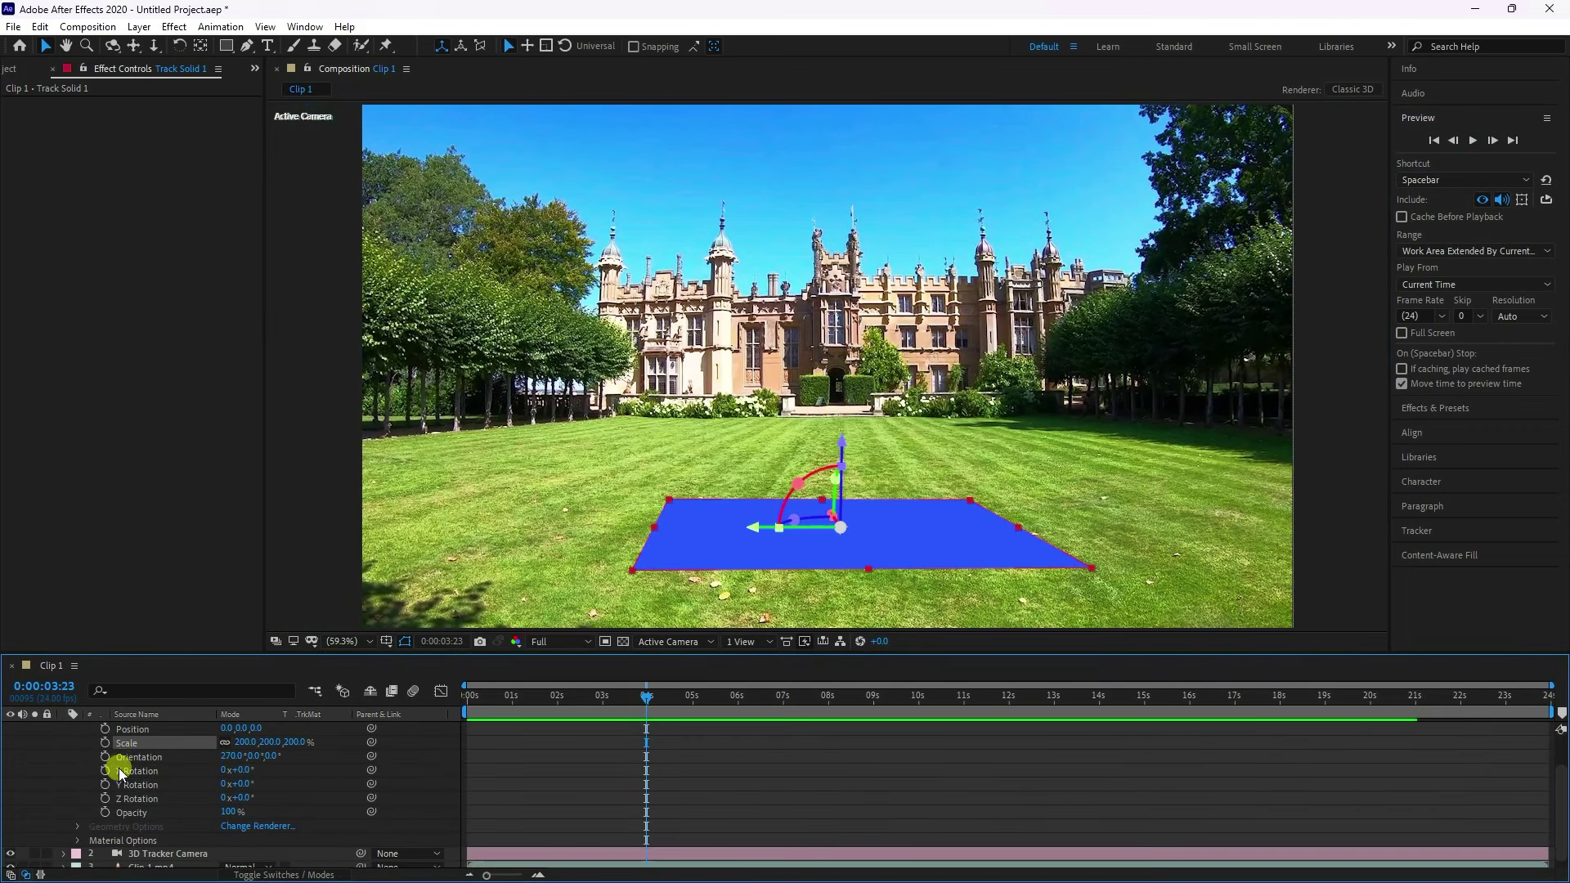
scroll(149, 780, up, 2)
click(140, 753)
shift+click(139, 801)
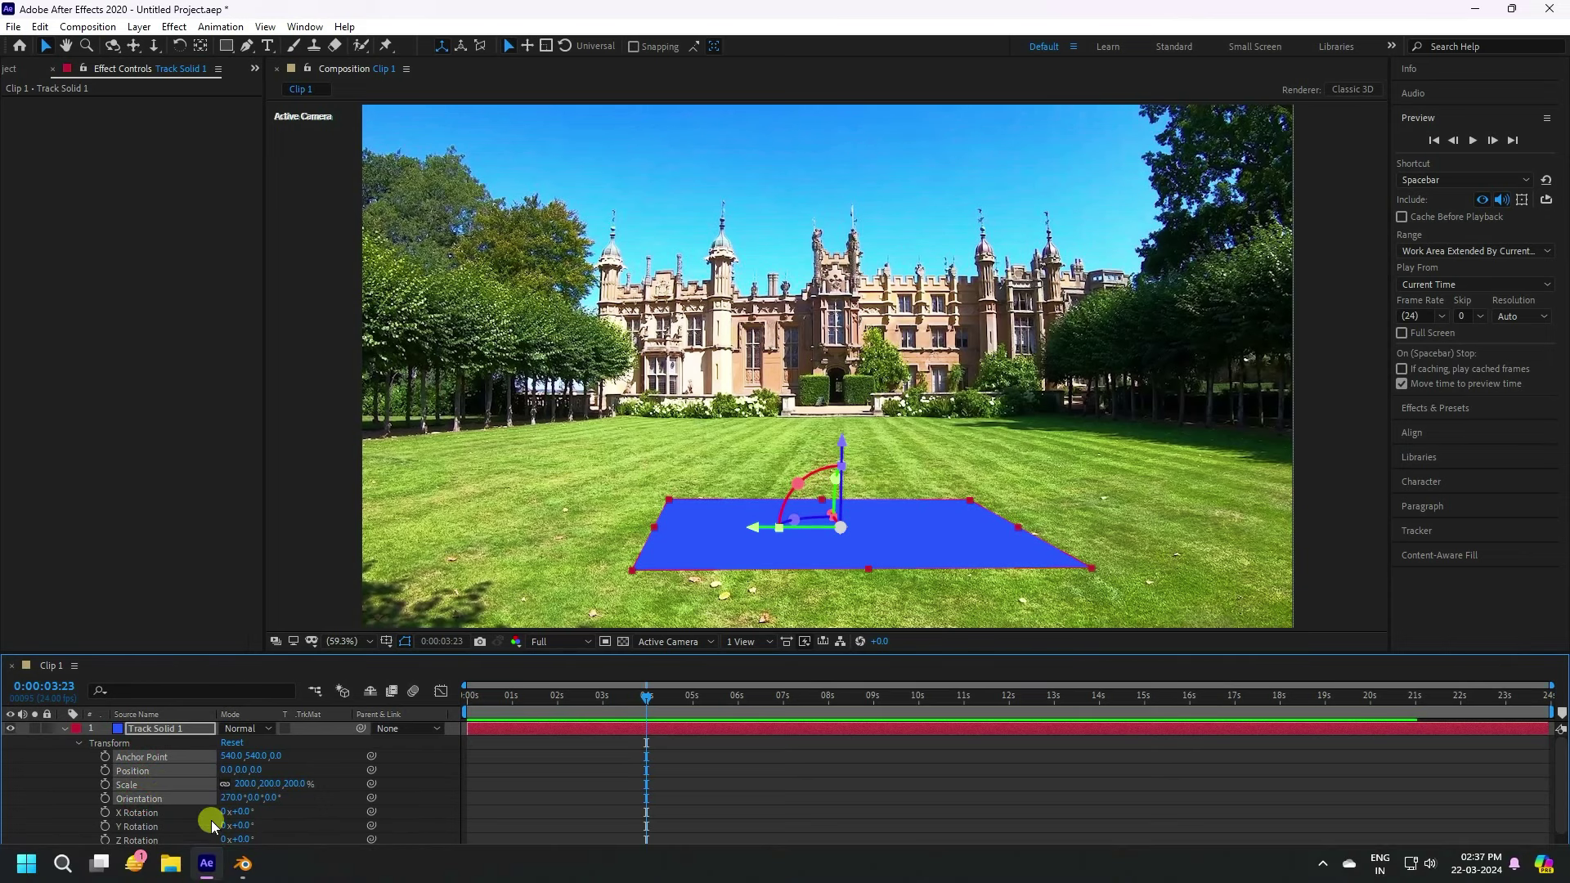
click(243, 863)
drag(38, 438, 104, 446)
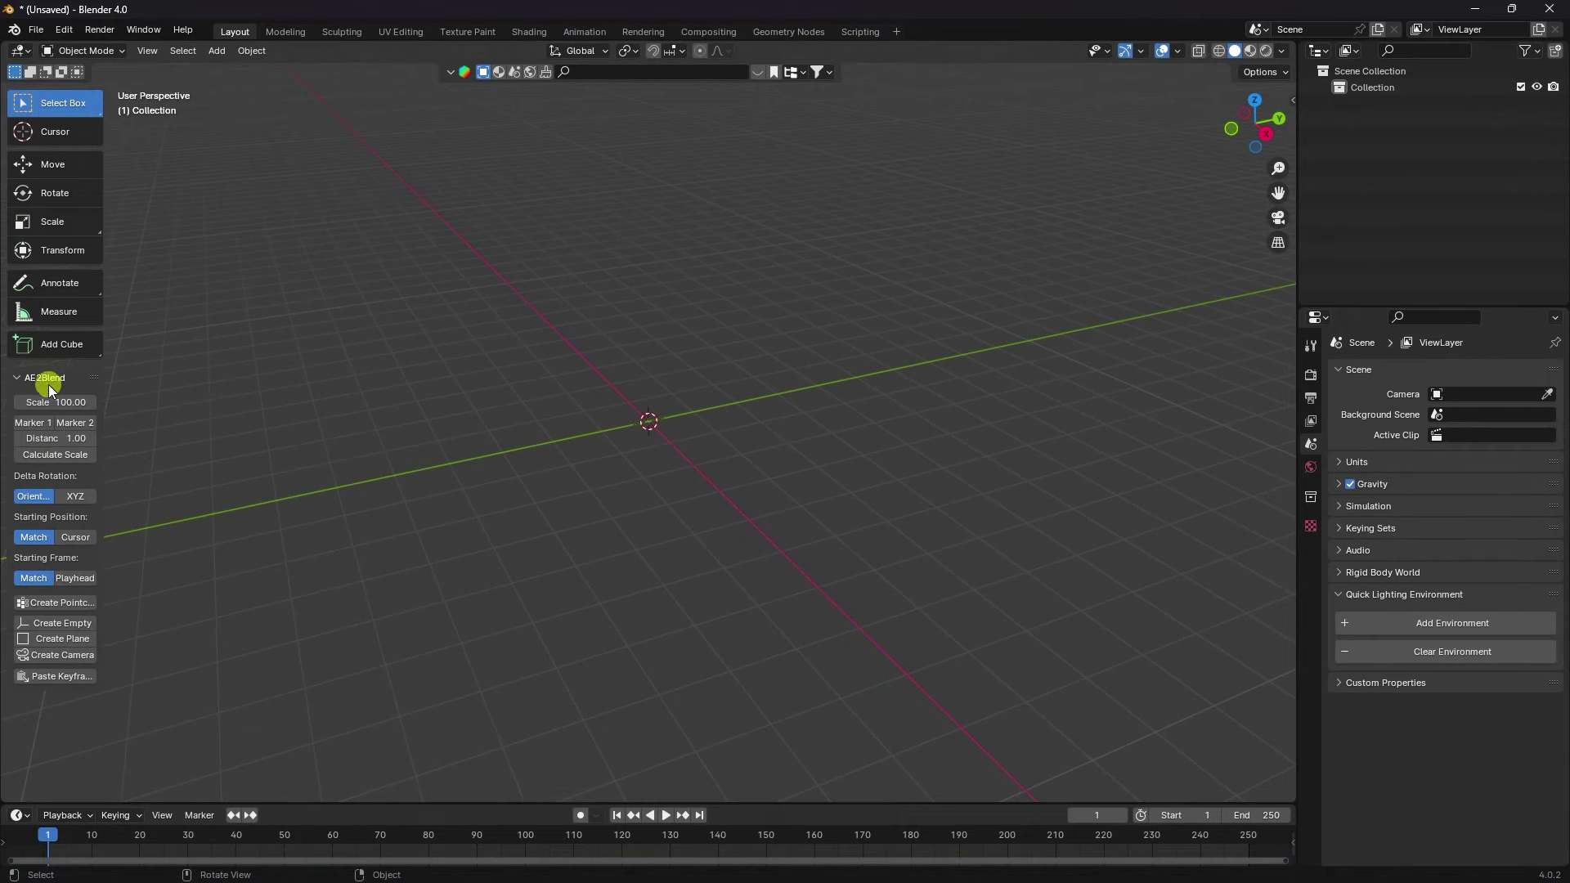
Create the Plane_Transform plane in Blender from the copied solid transform
click(42, 640)
scroll(747, 408, down, 3)
middle_drag(748, 409, 754, 454)
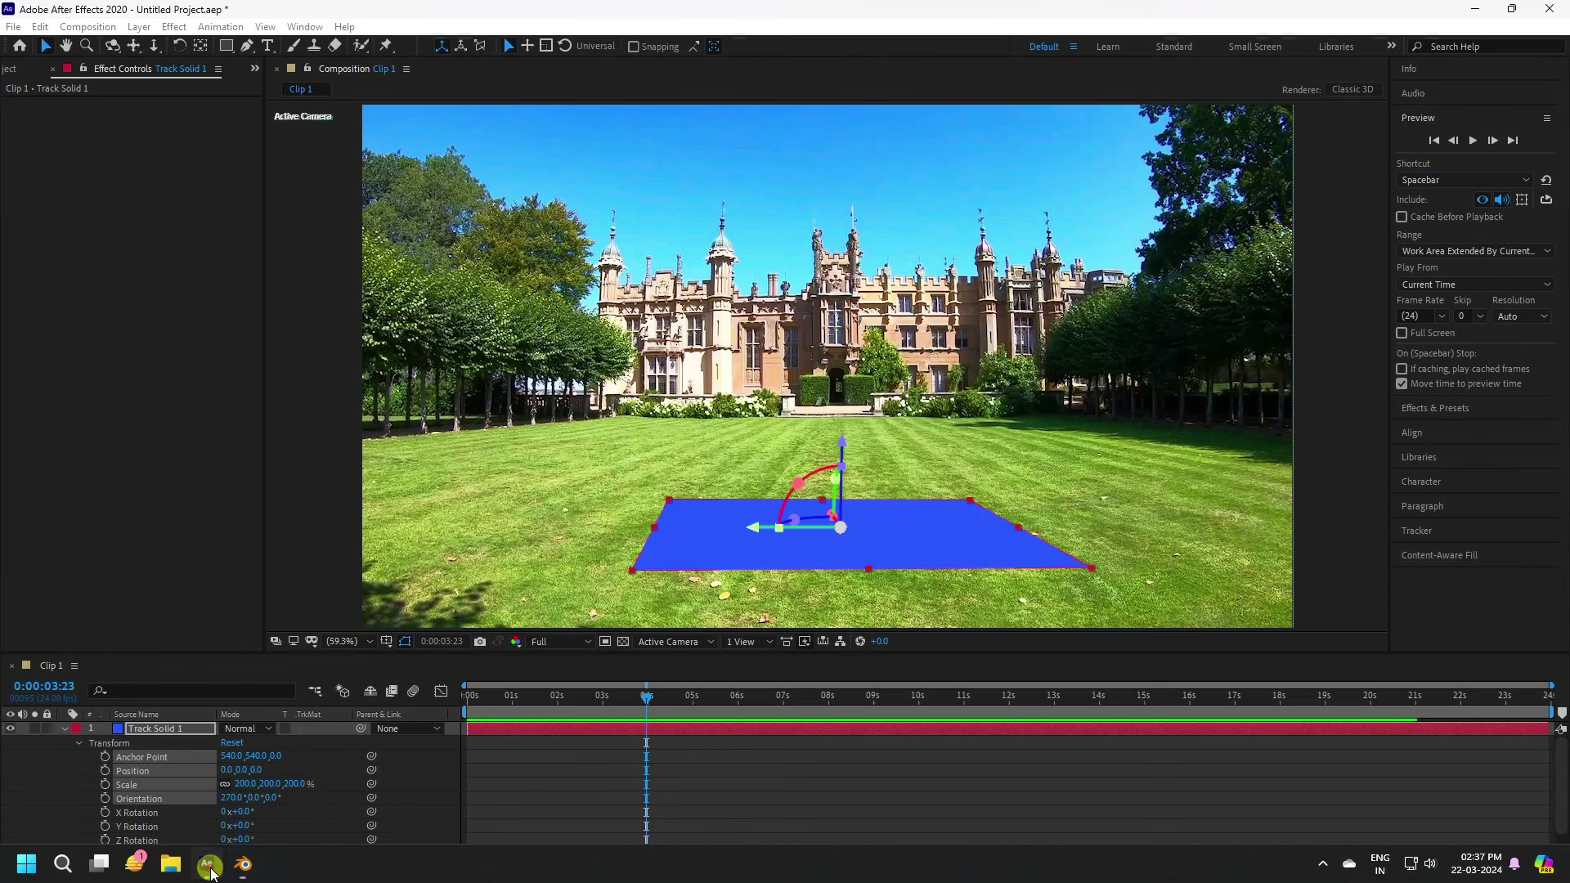
Select the 3D Tracker Camera's Position and Orientation animation, at the composition's first frame
click(64, 729)
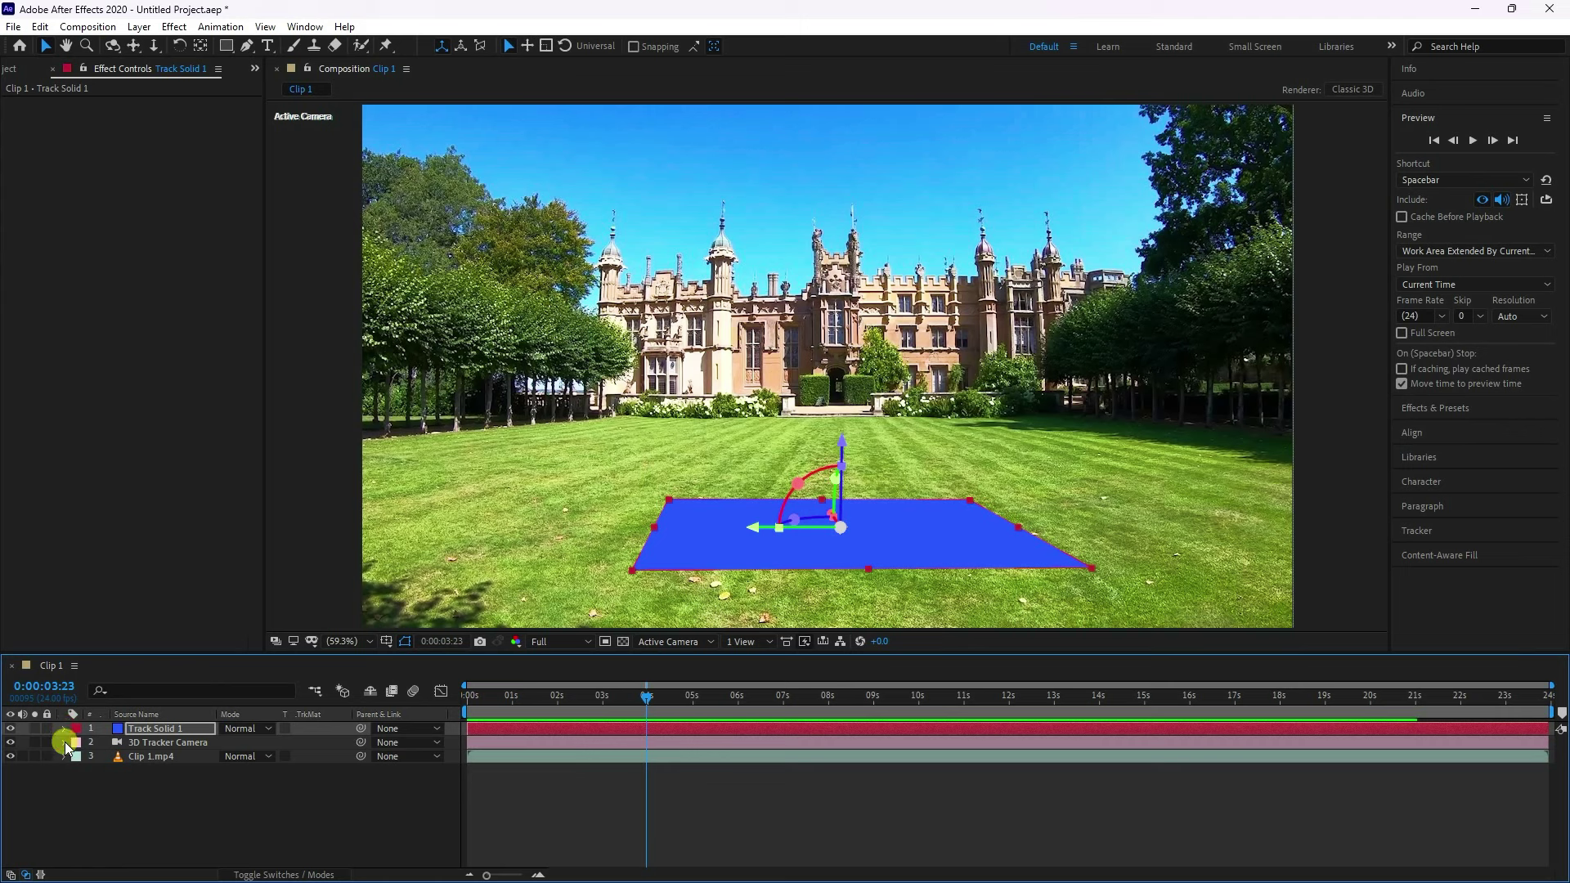
click(64, 742)
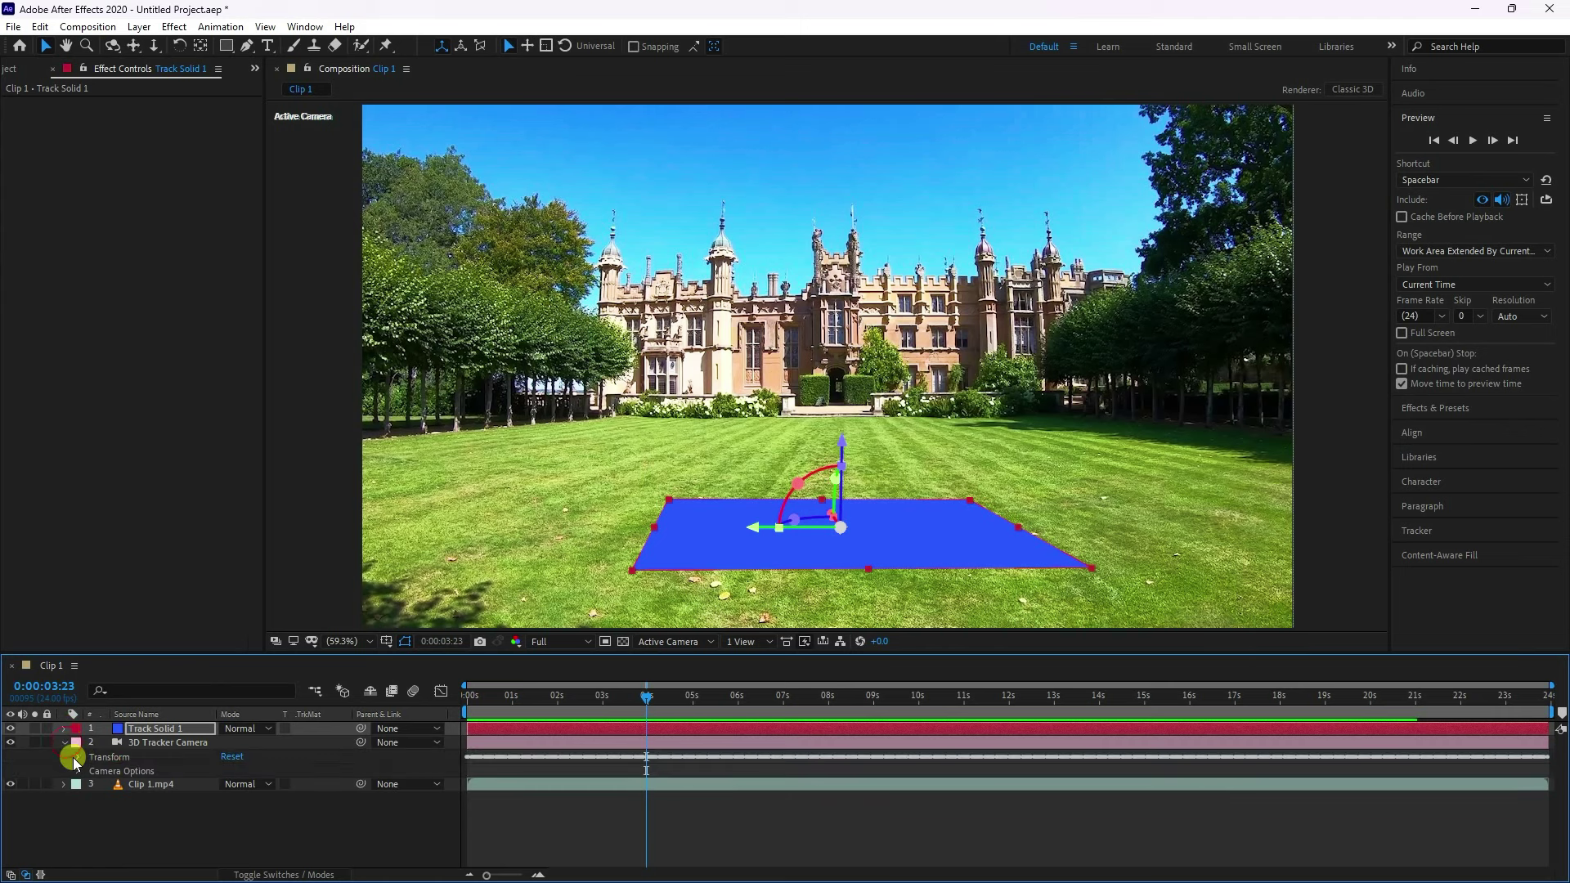
click(79, 758)
click(135, 772)
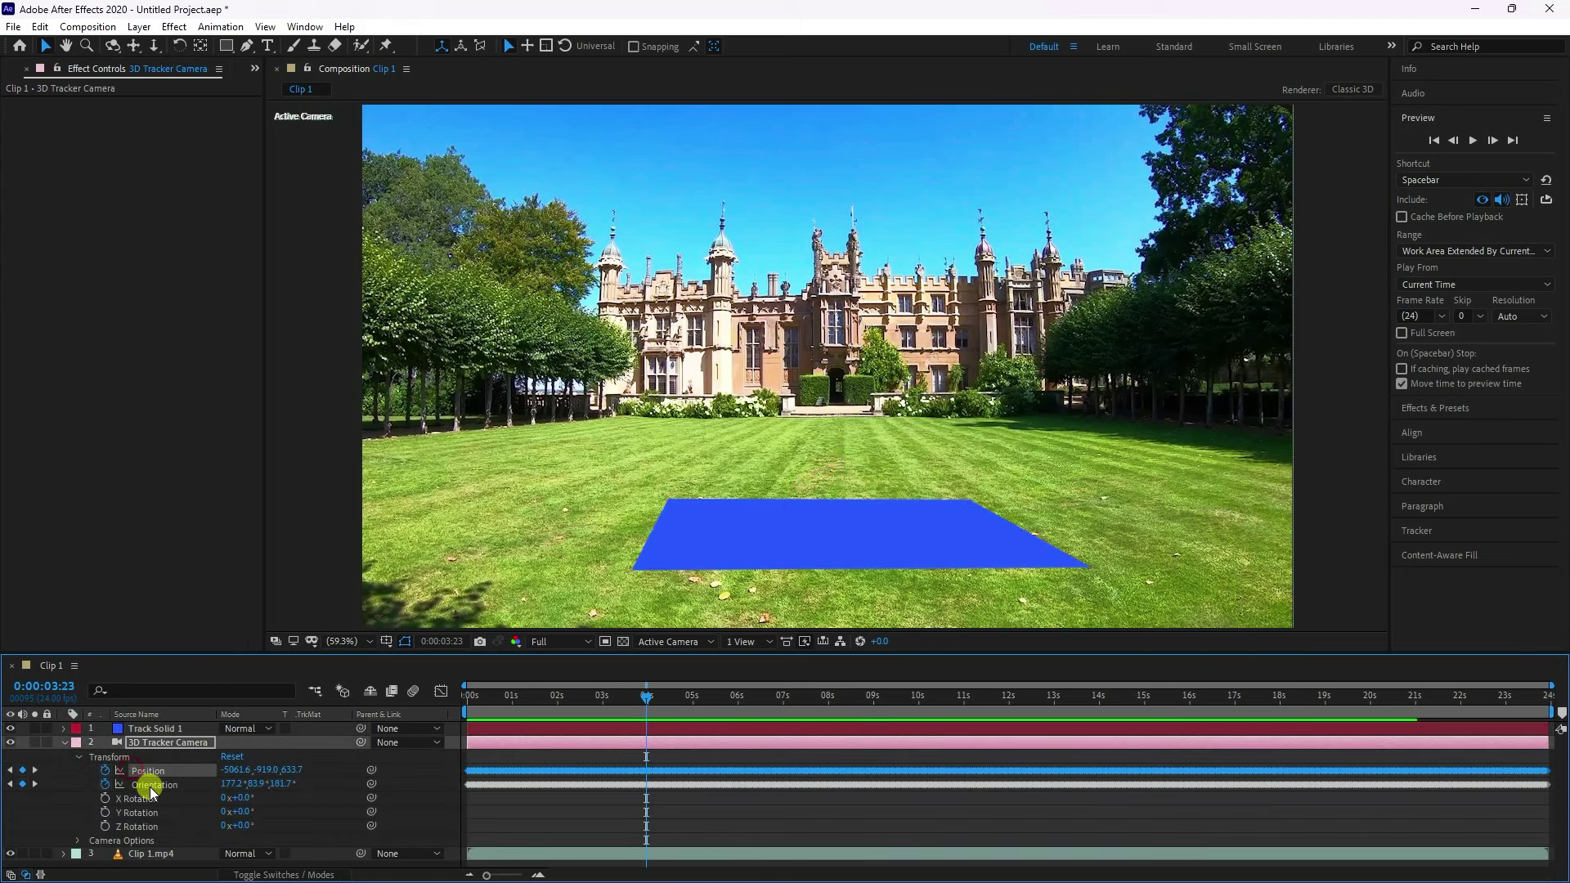
shift+click(151, 786)
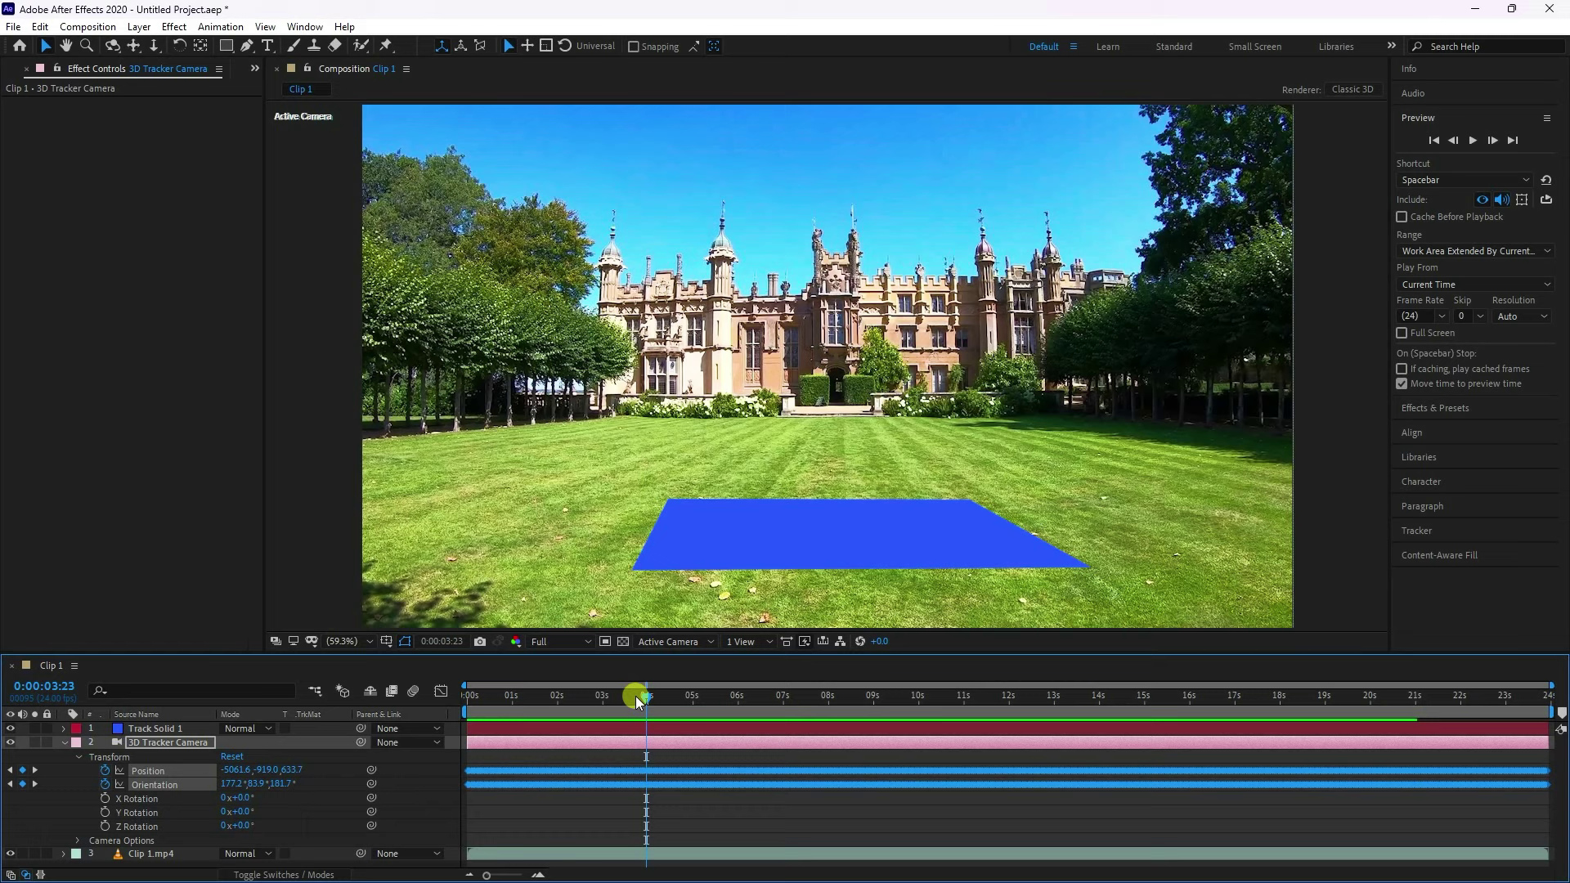
key(Home)
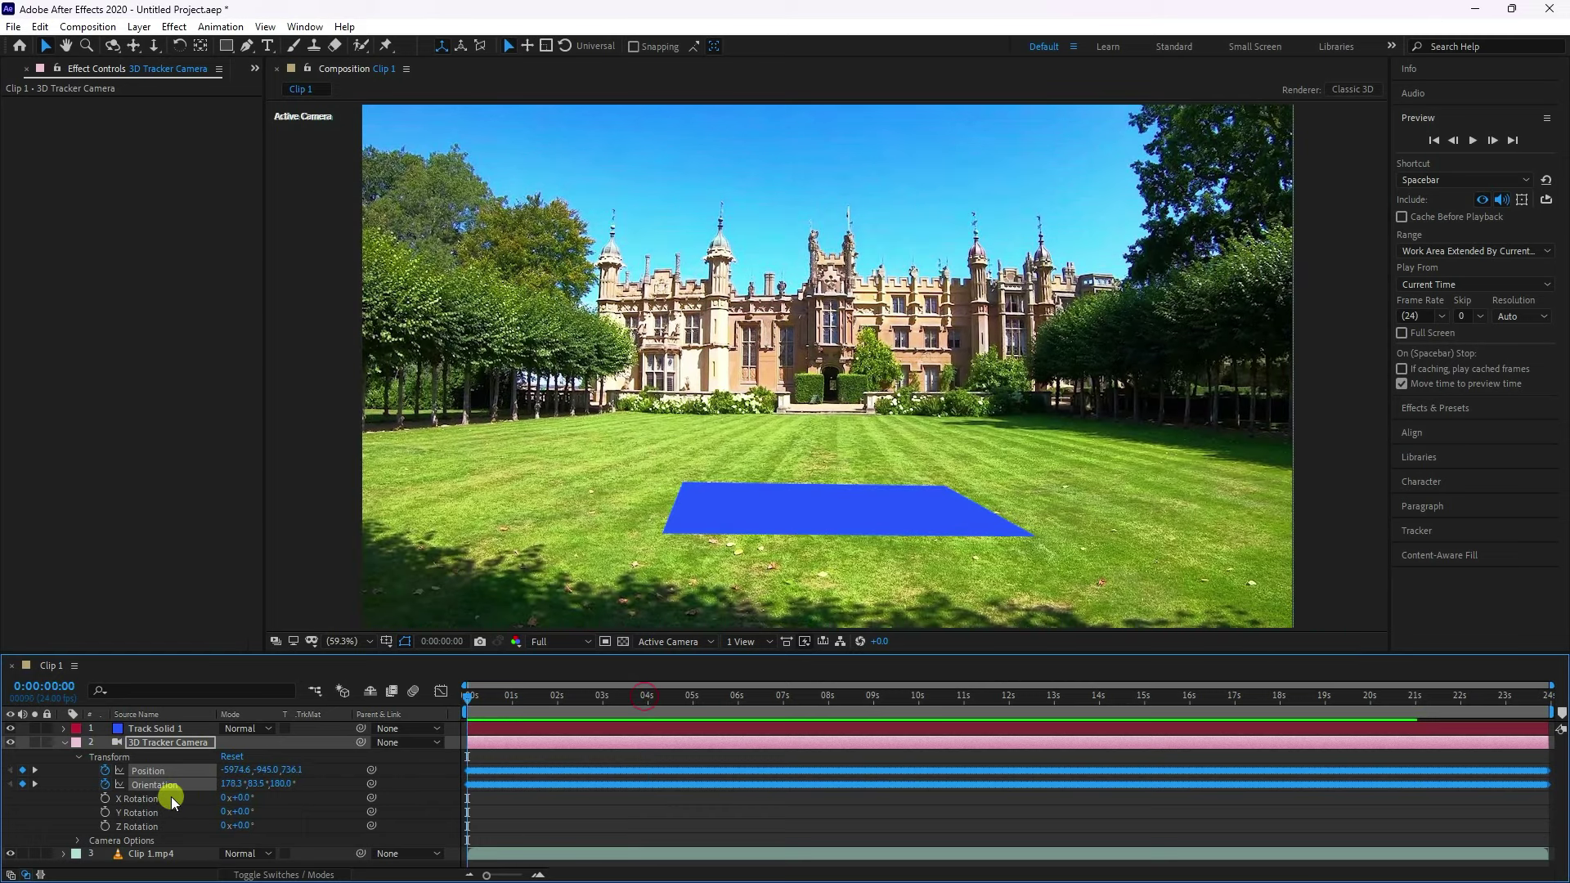
Create the keyframed Camera_Transform with AE2Blend and look through it
click(239, 869)
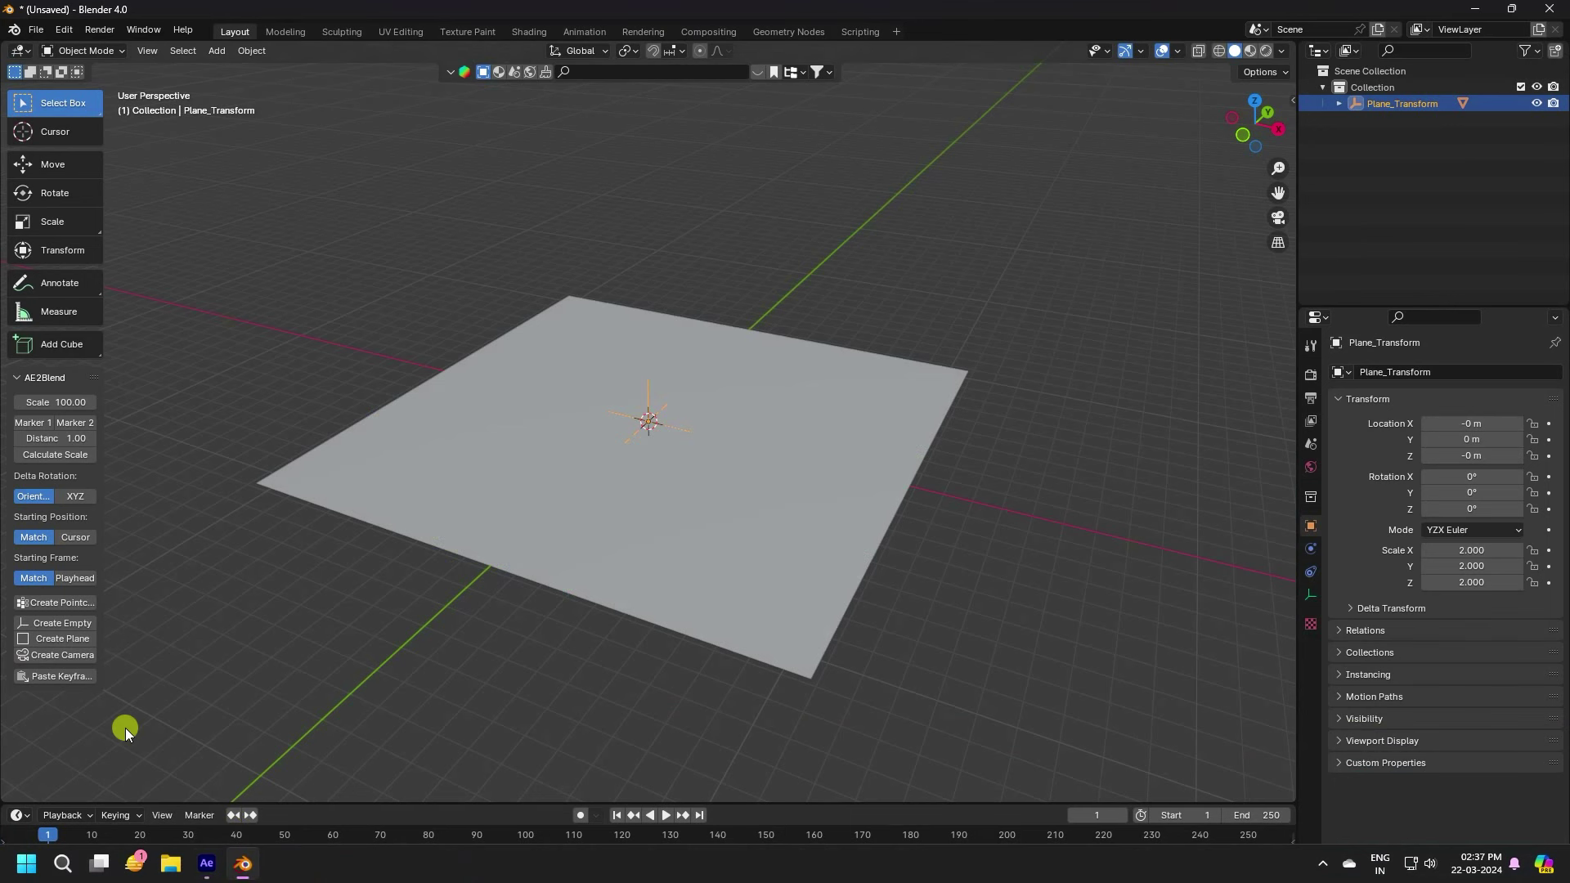
click(65, 651)
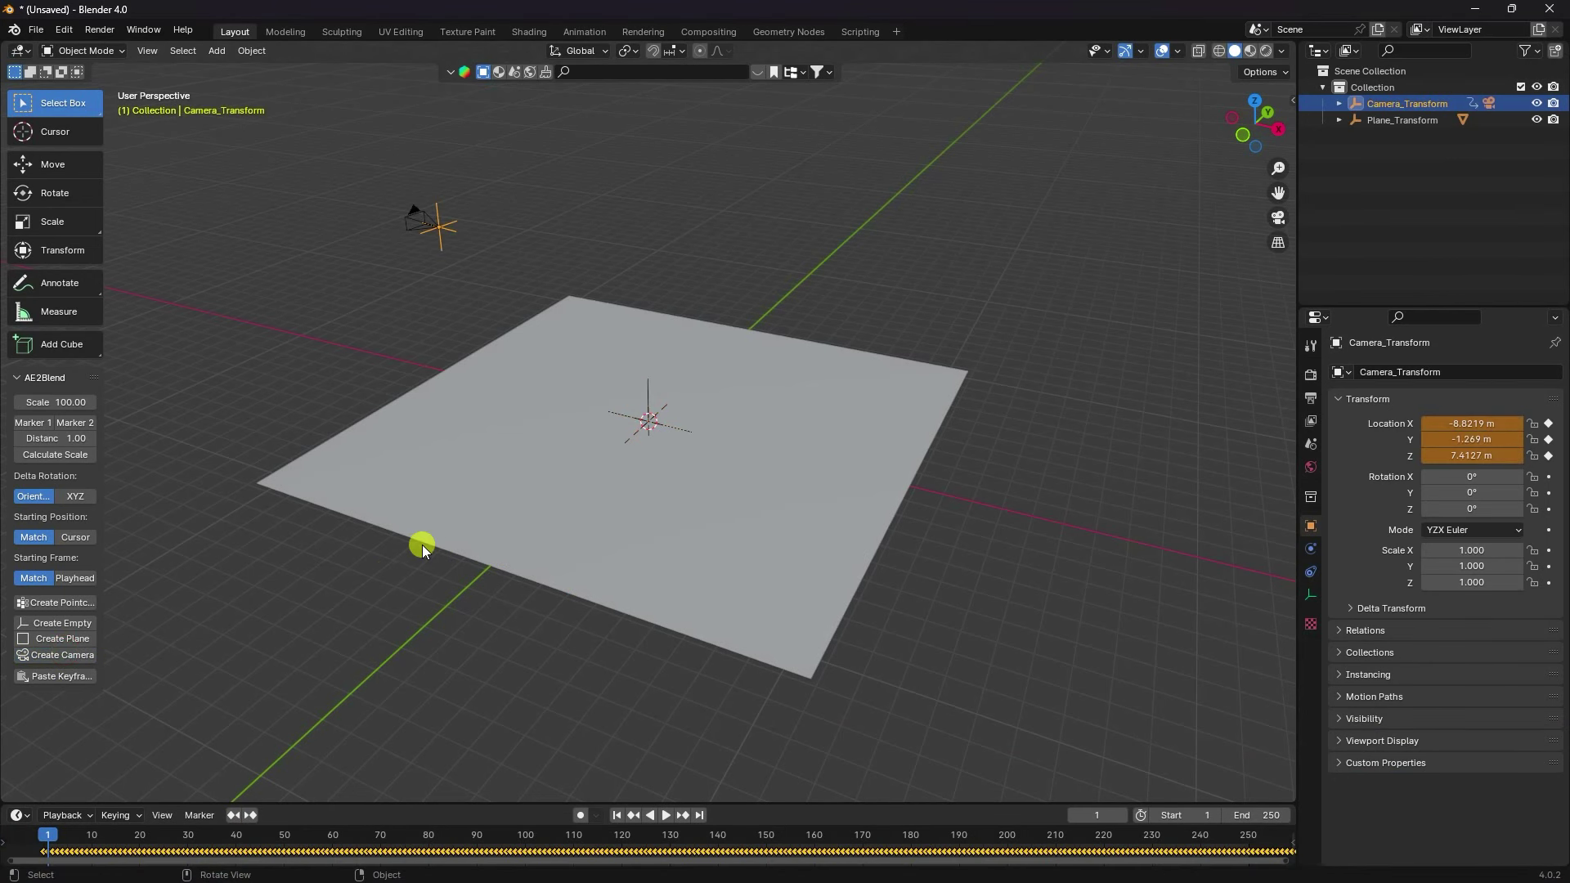
middle_drag(422, 544, 424, 545)
key(KP_0)
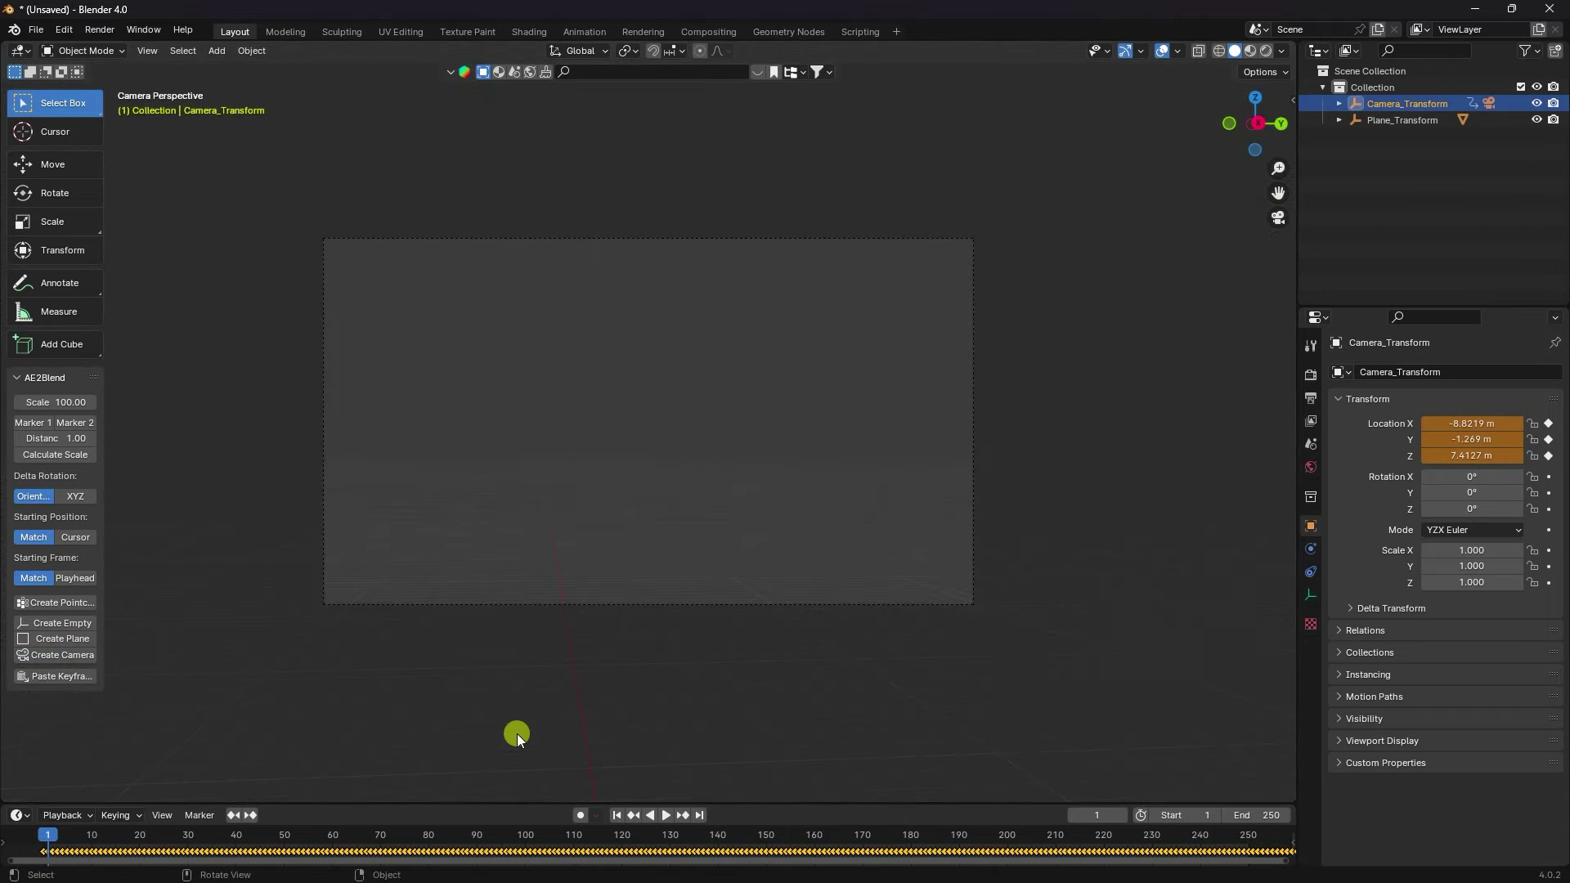
Shift the camera's keyframes one frame later from the animation start
click(616, 816)
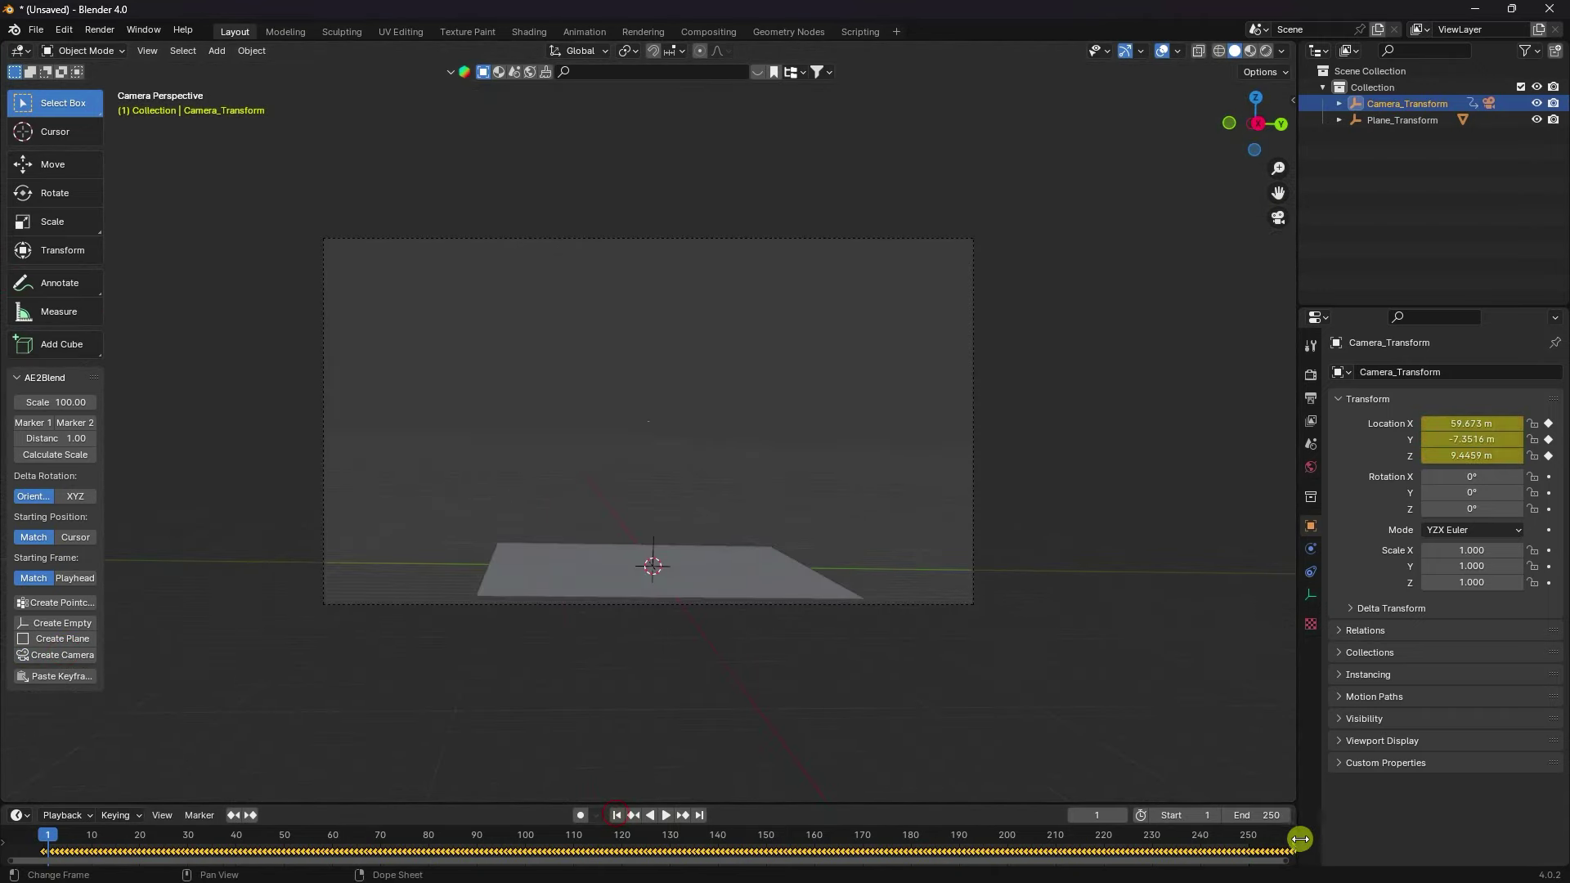
drag(1286, 861, 398, 866)
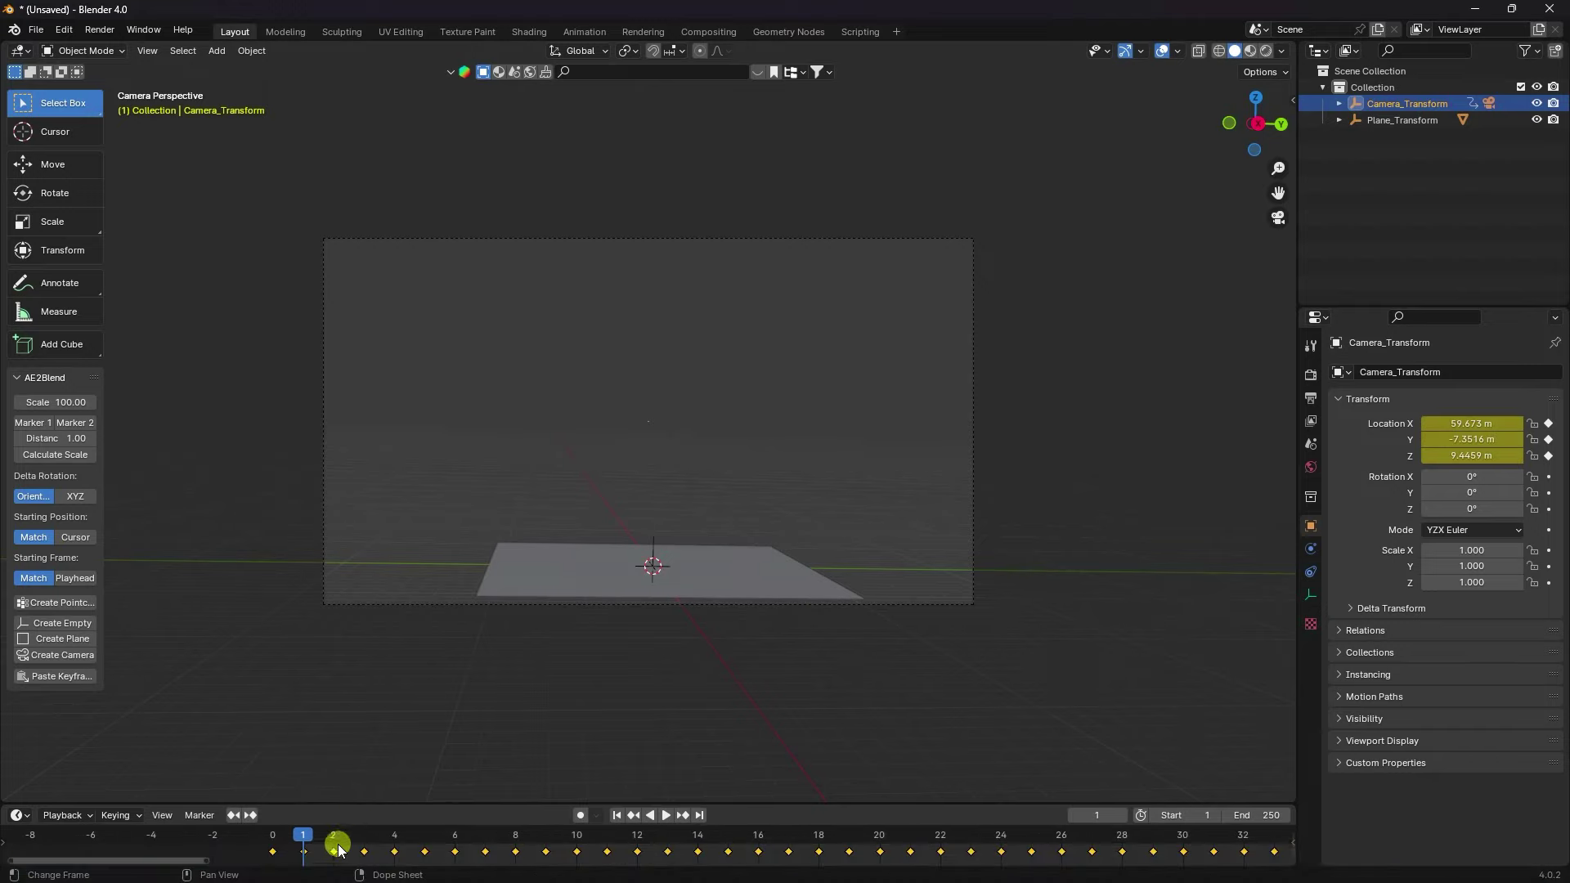
drag(336, 855, 364, 850)
Copy the 3D Tracker Camera's 33.43 mm focal length from its After Effects camera settings
drag(204, 867, 250, 875)
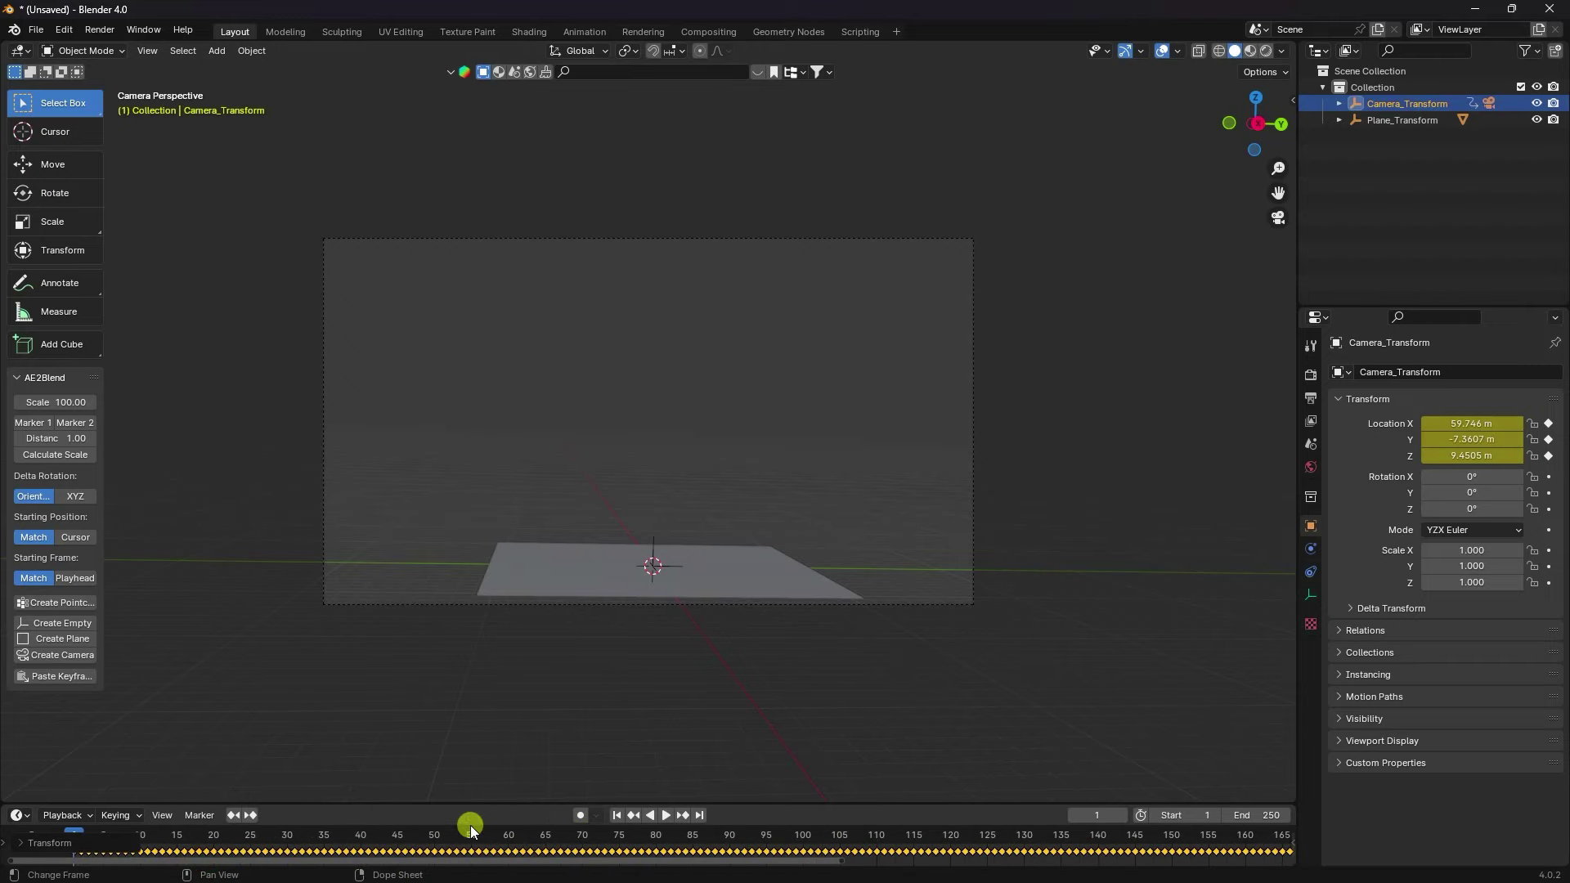
click(209, 867)
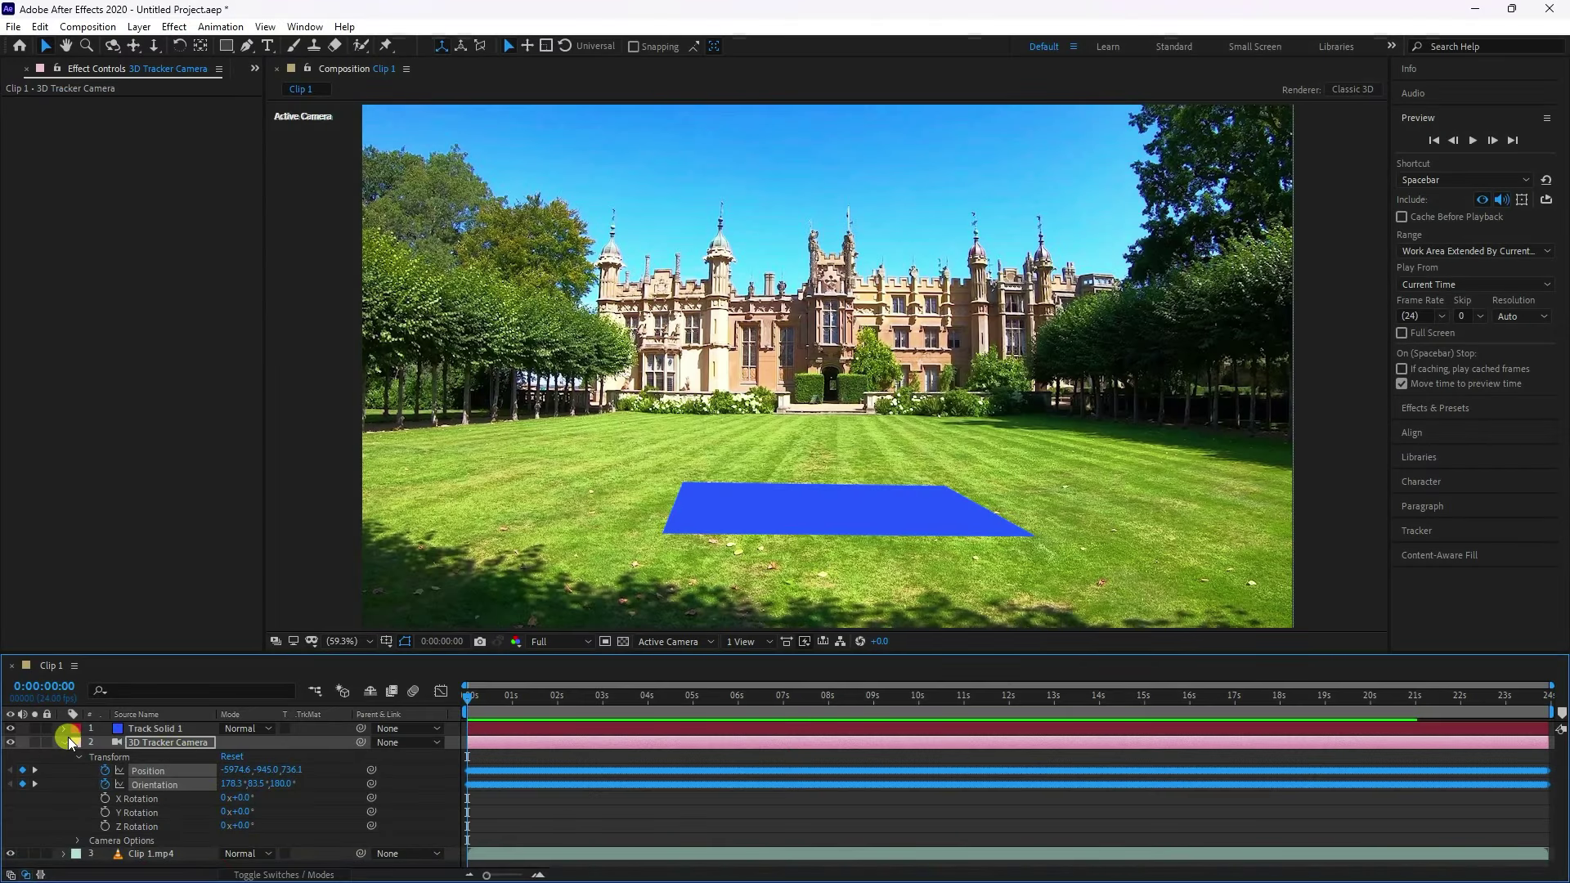
click(65, 743)
double_click(149, 744)
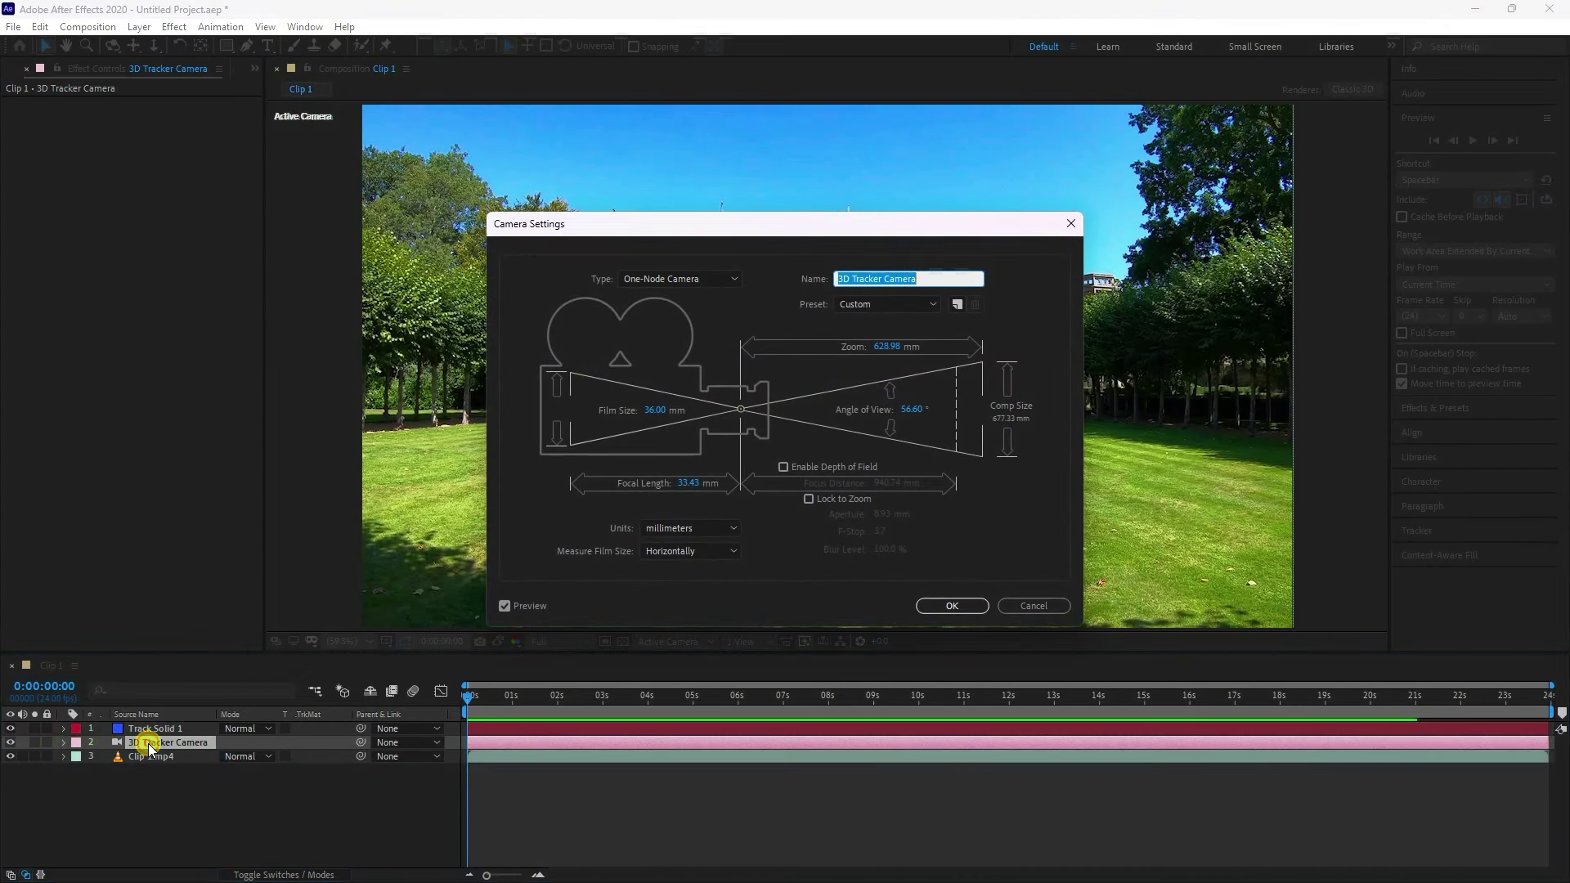
click(692, 485)
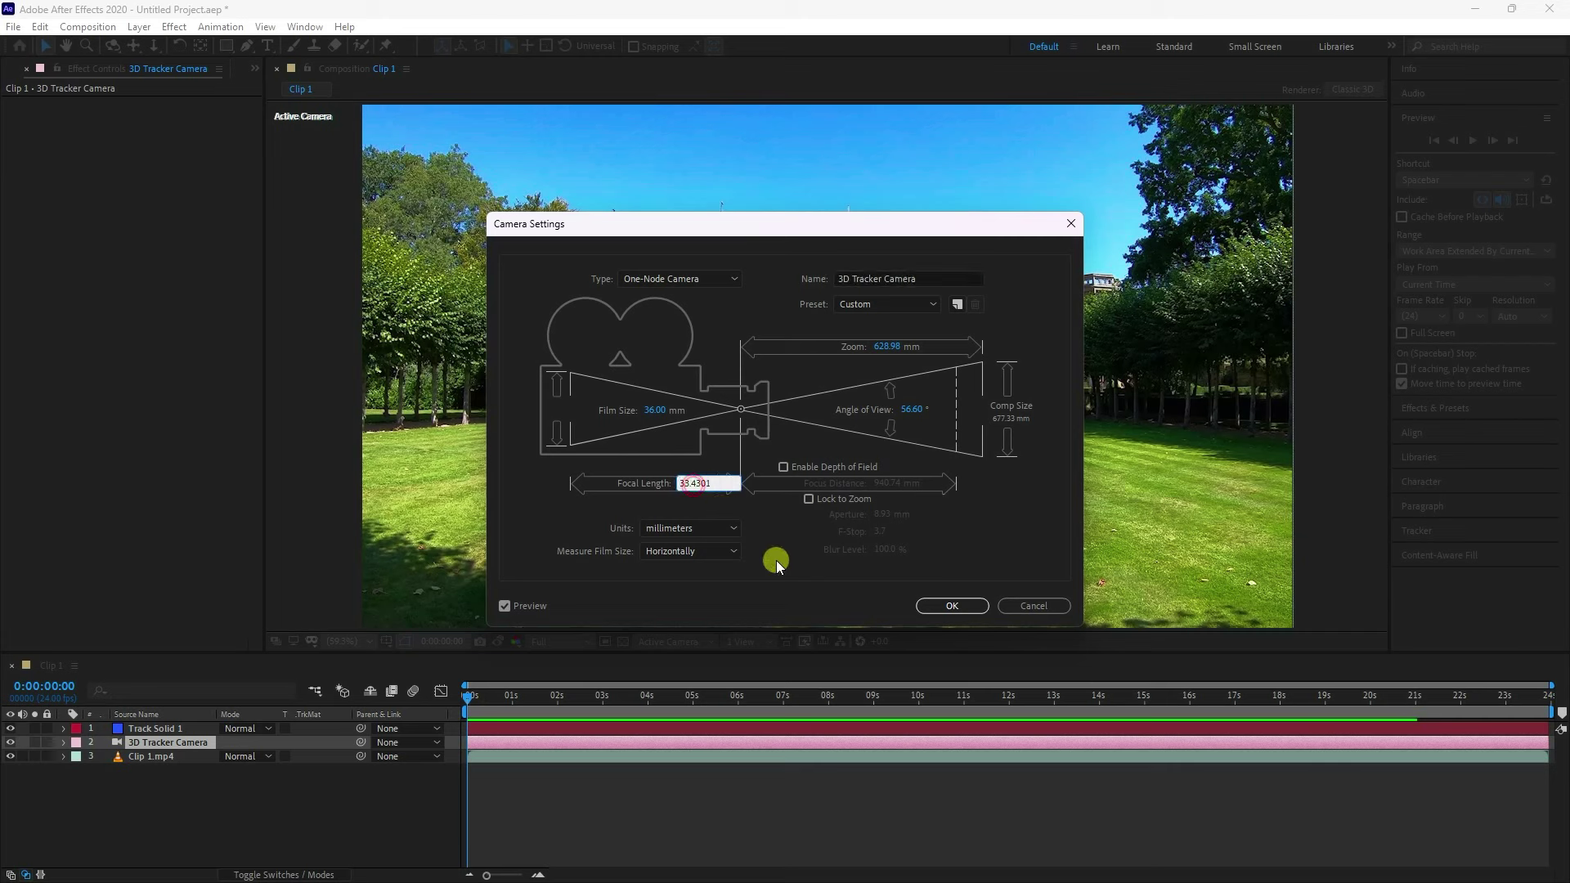
key(ctrl+a)
click(940, 605)
Set the Blender camera's focal length to the pasted 33.43 mm
click(242, 863)
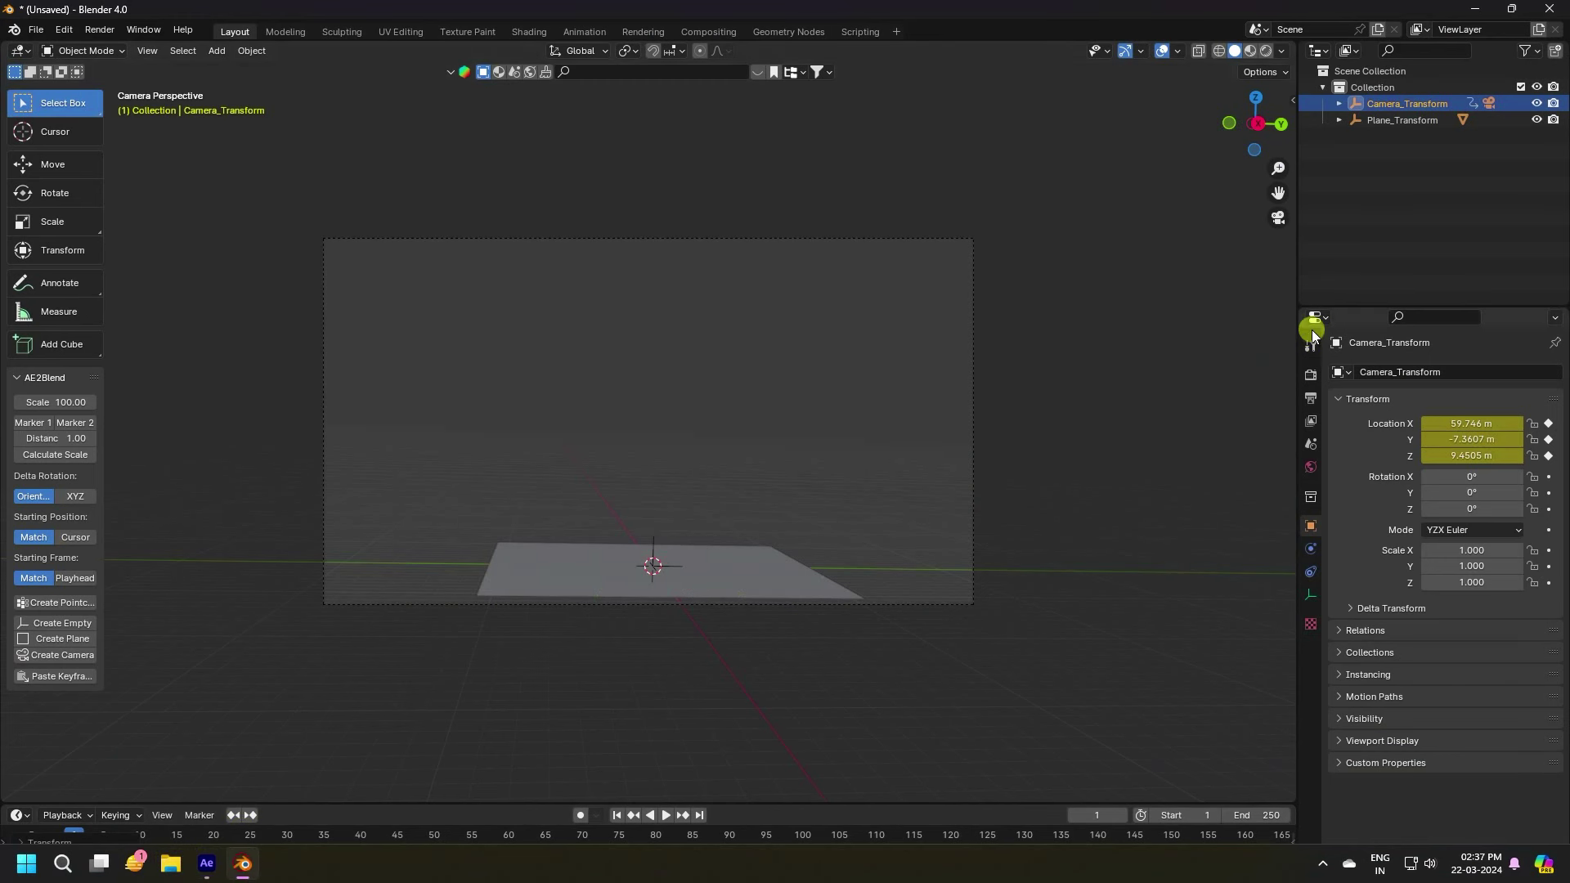
click(1311, 595)
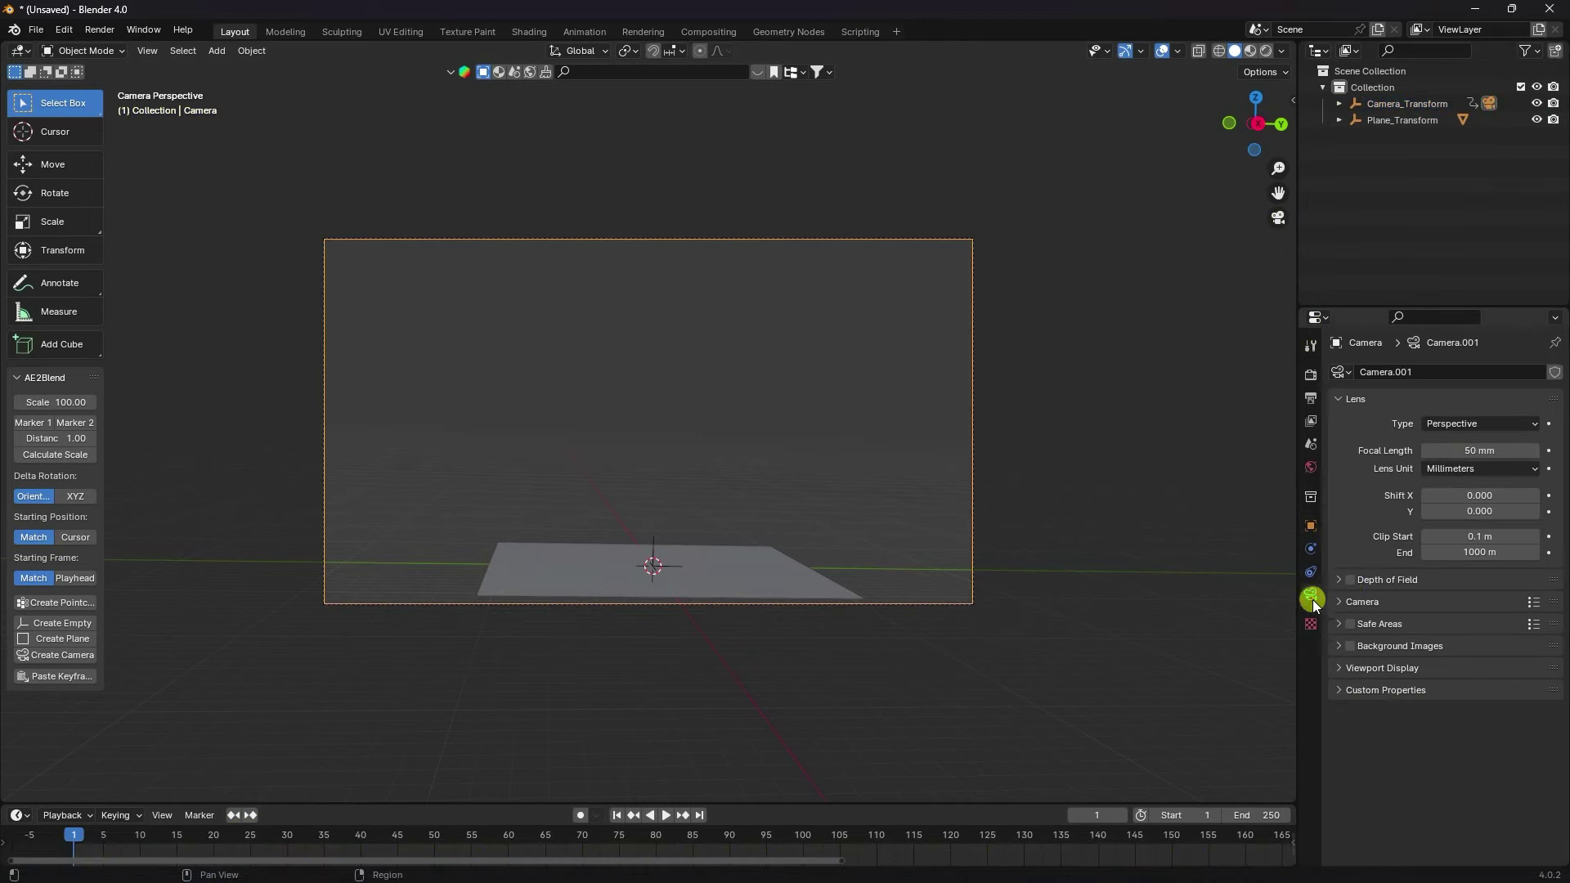
key(ctrl+v)
key(Return)
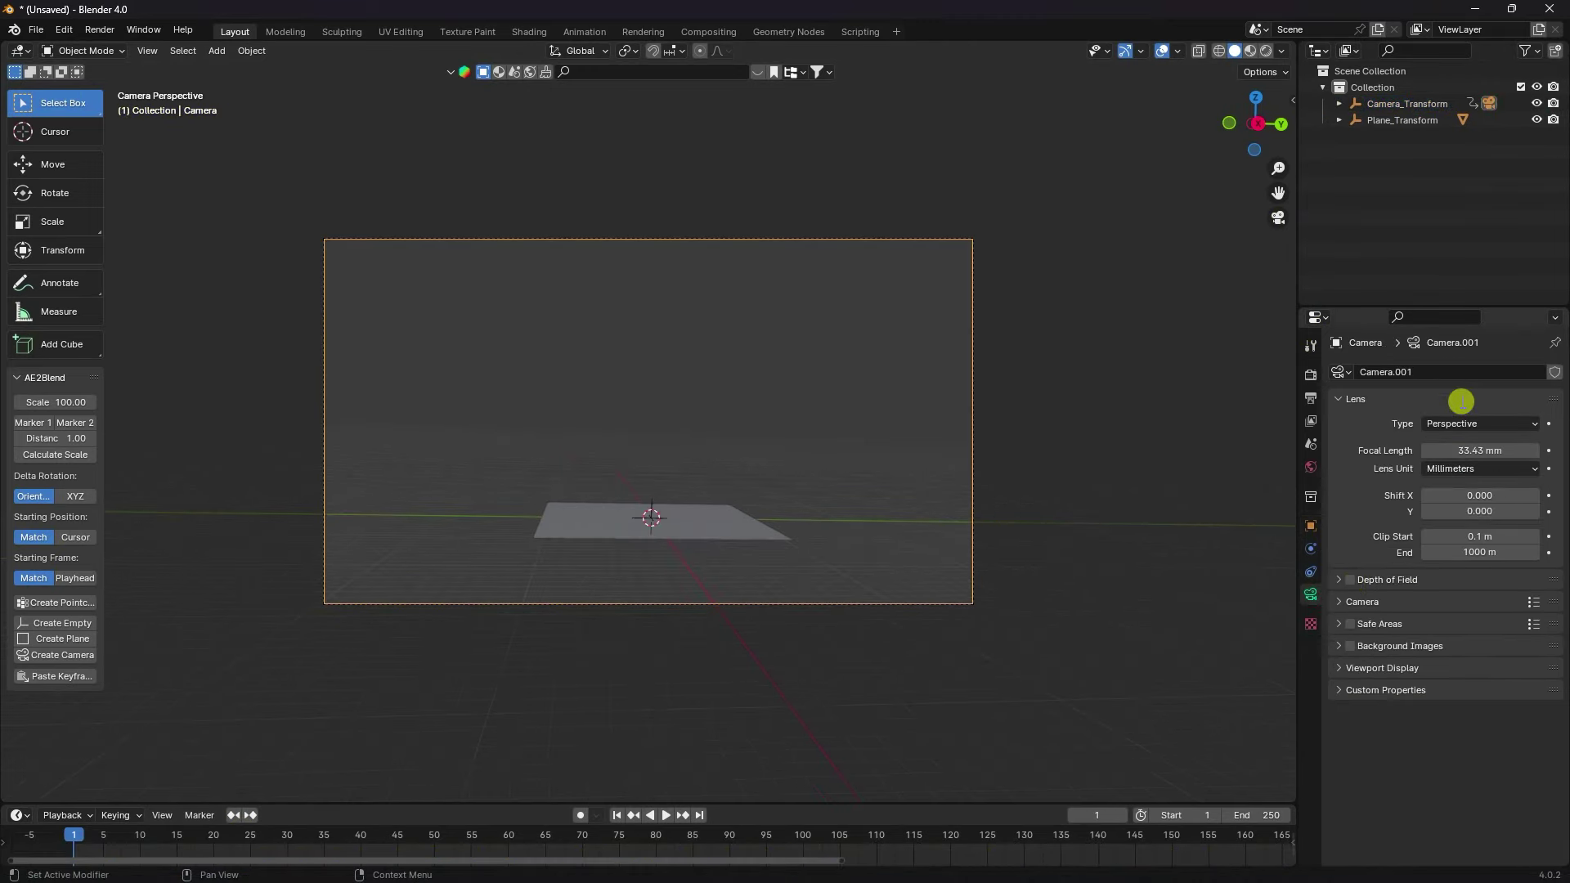
Add Clip 1.mp4 from the VFX GEMS folder as the camera's background movie clip
click(1339, 646)
click(1445, 671)
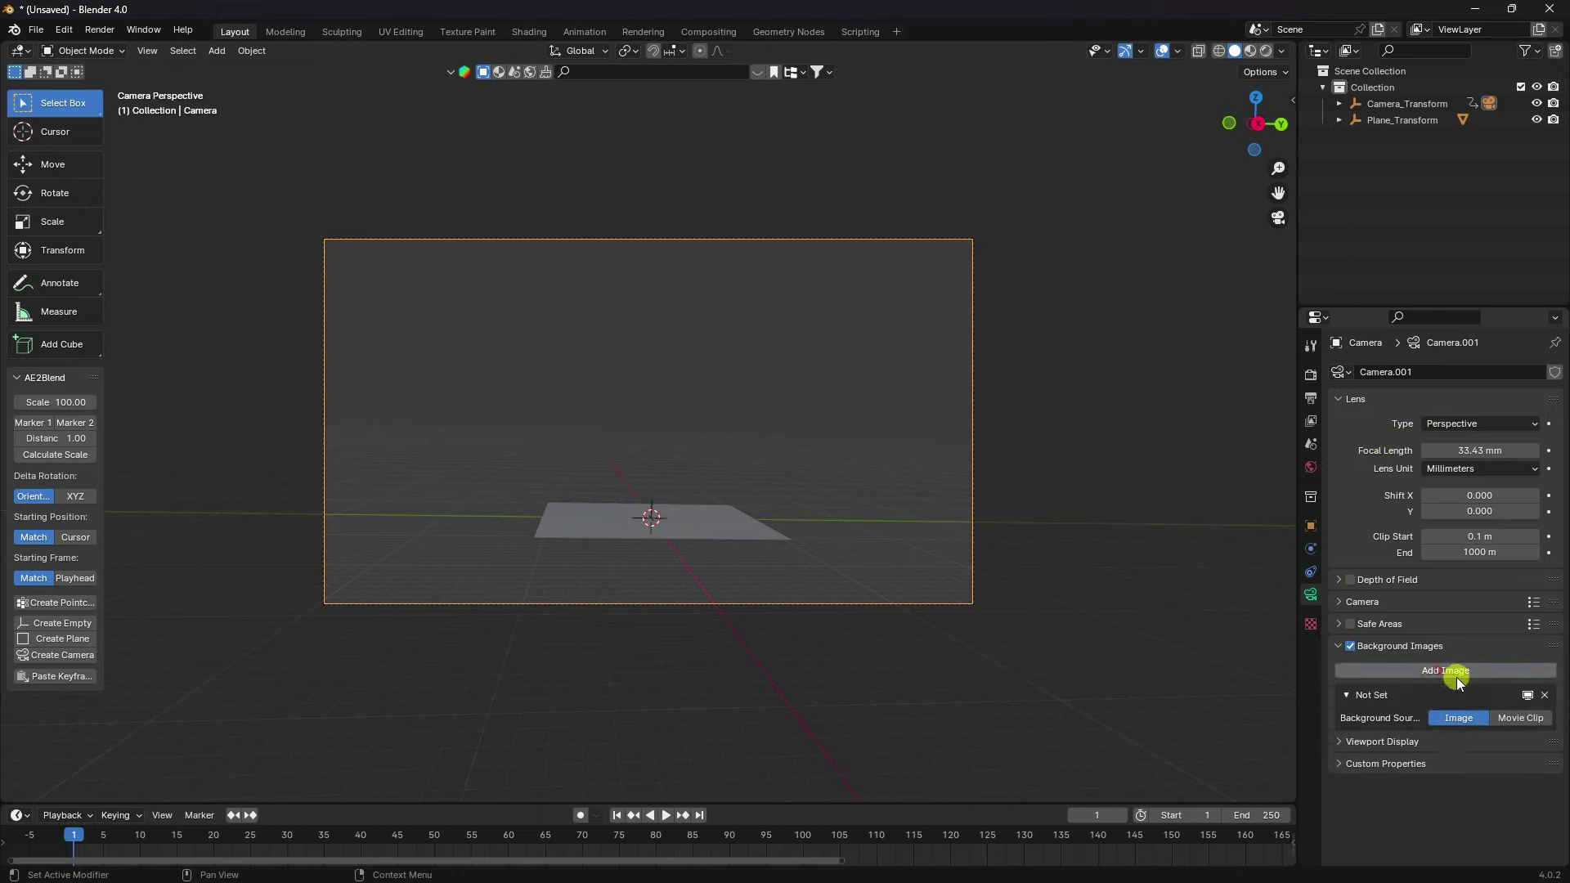
click(1520, 717)
click(1492, 763)
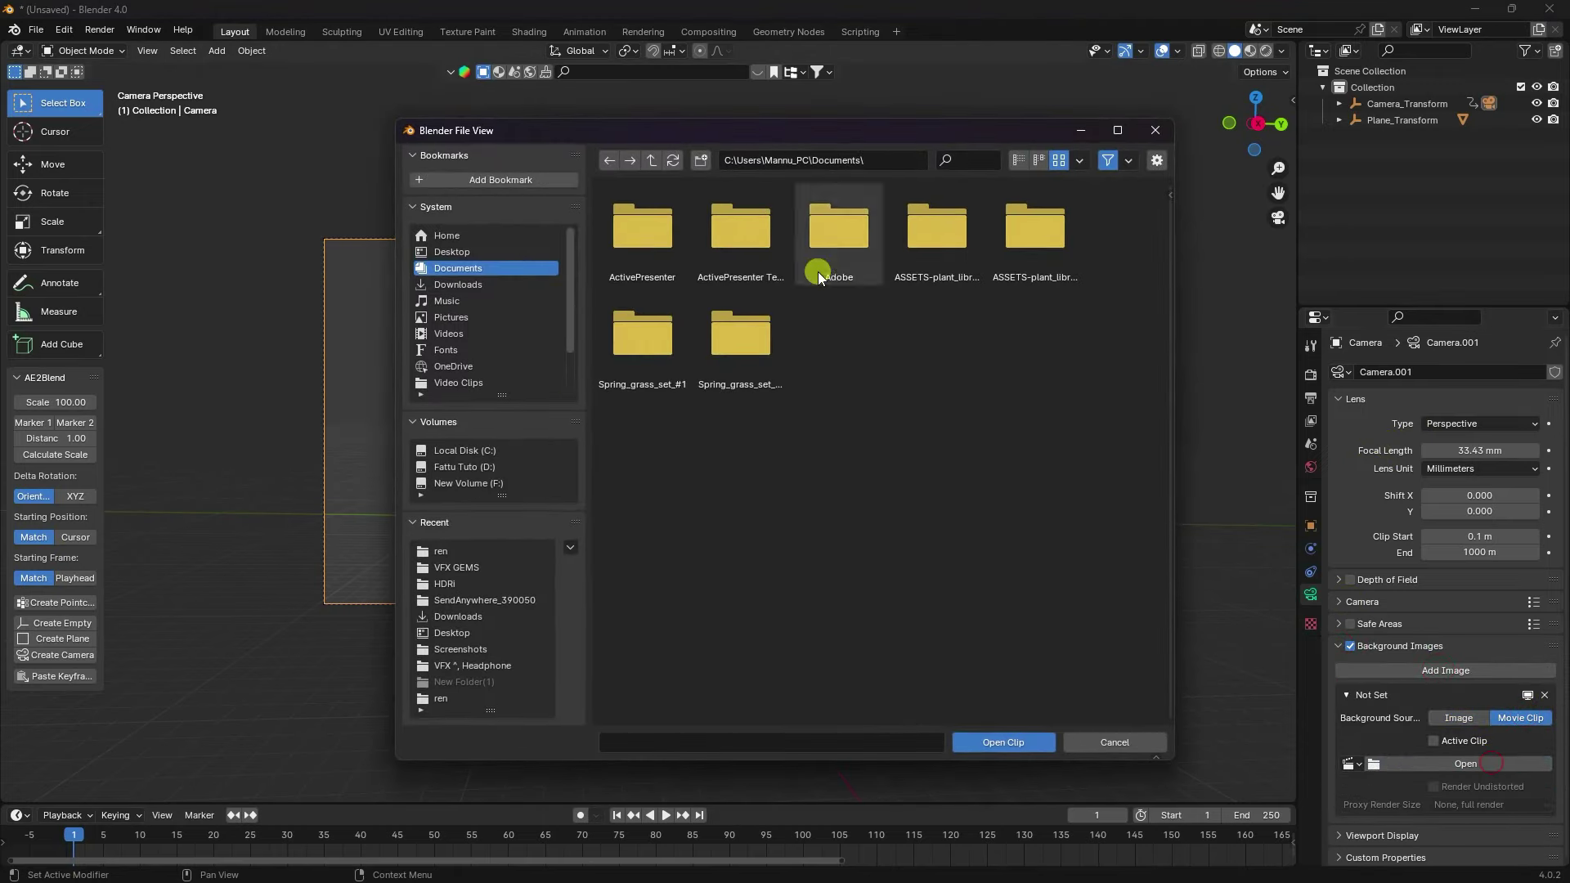
double_click(817, 262)
click(780, 315)
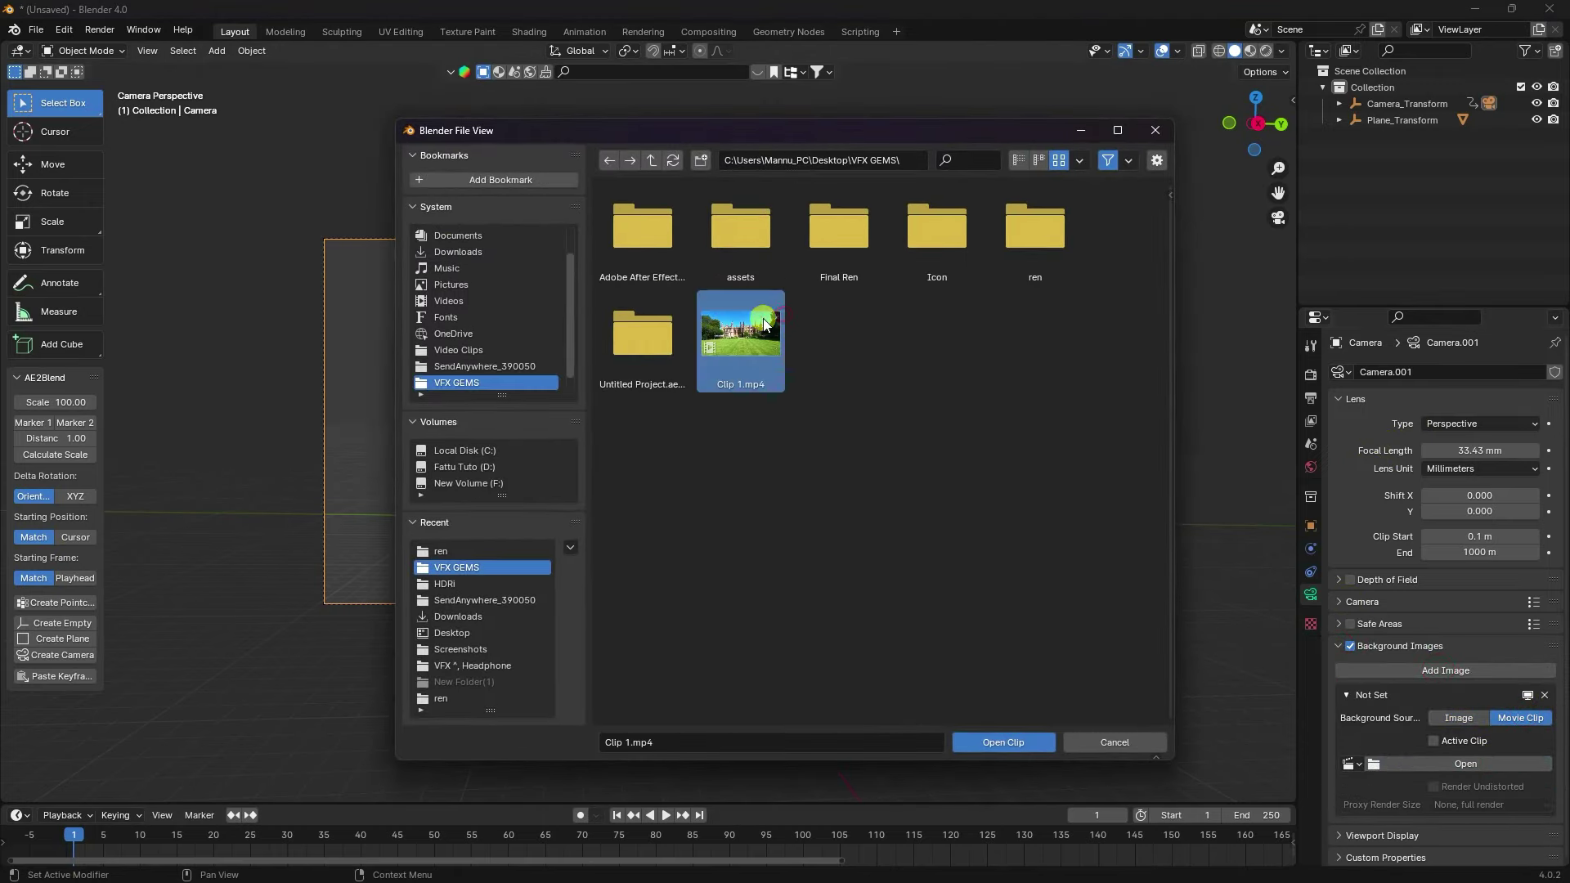
click(998, 742)
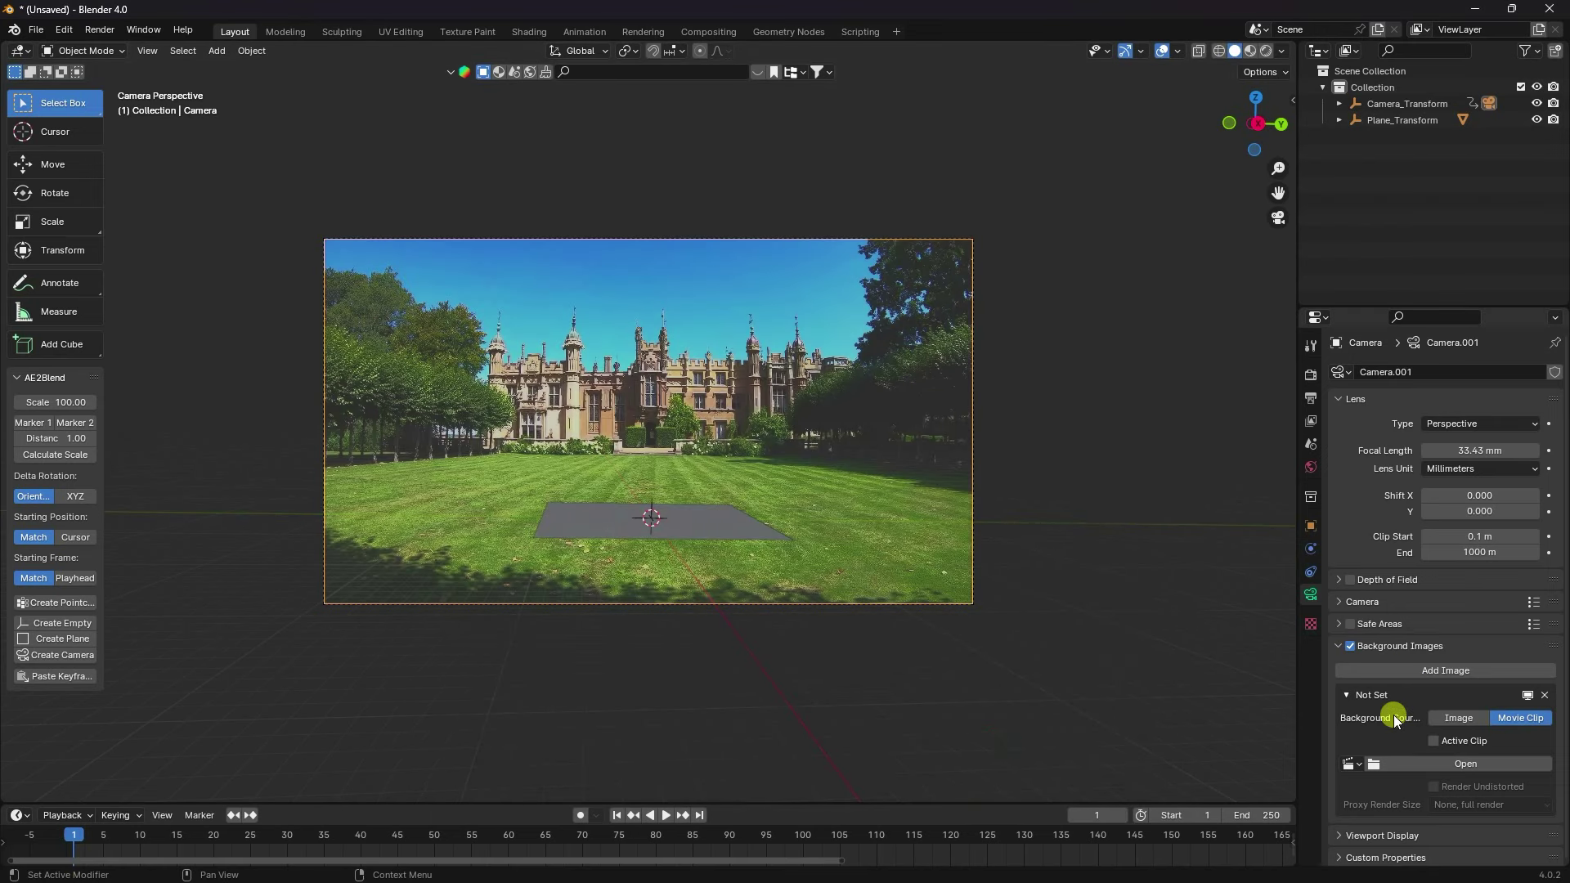
scroll(1394, 714, down, 5)
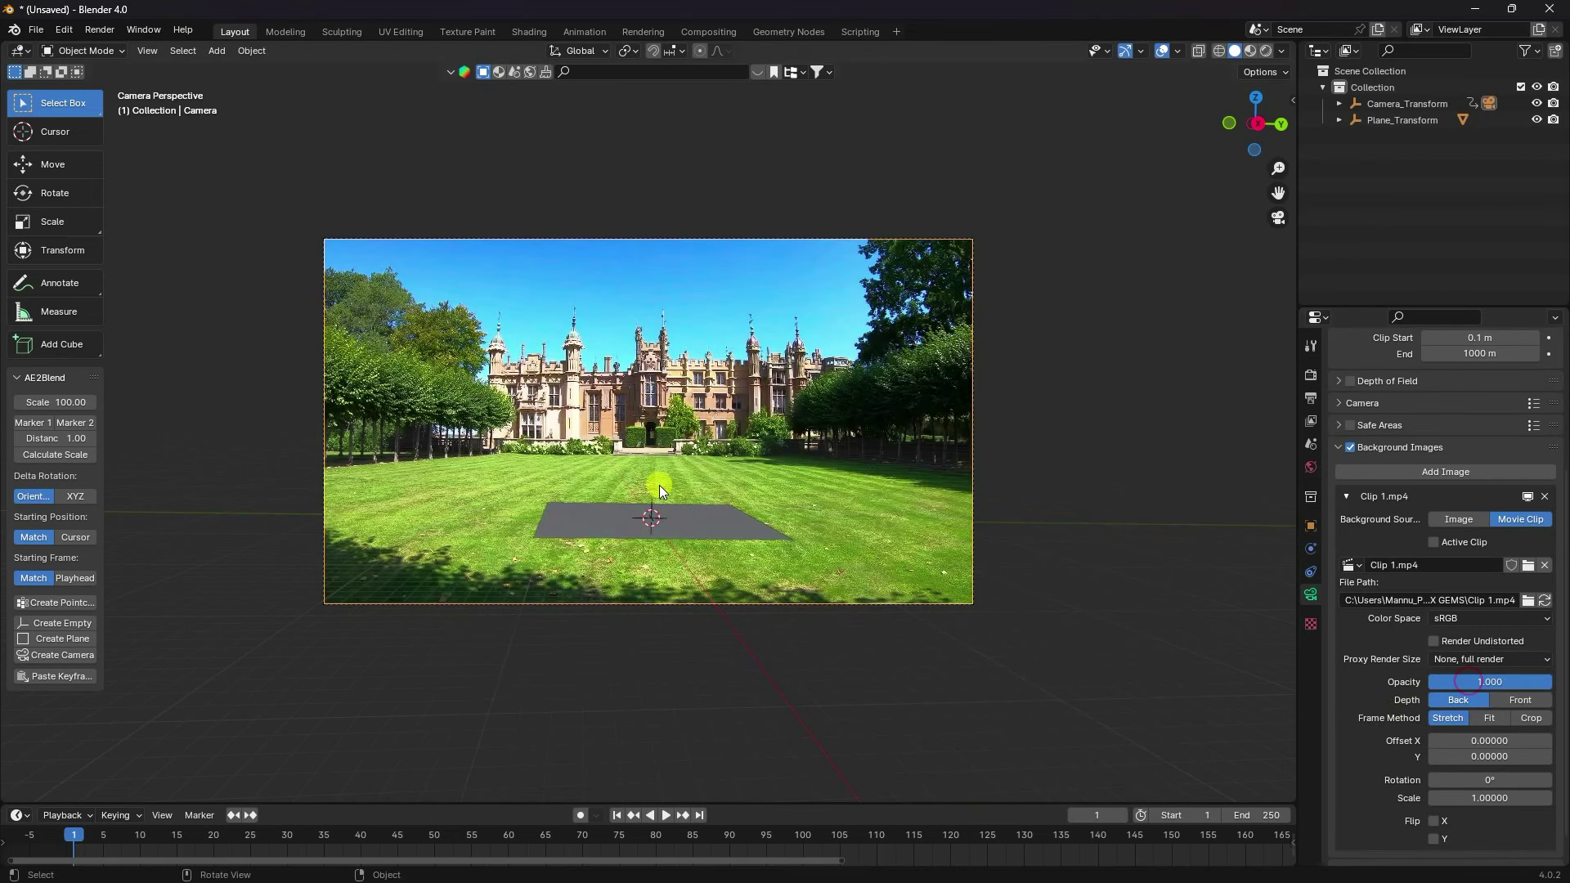
scroll(658, 507, up, 2)
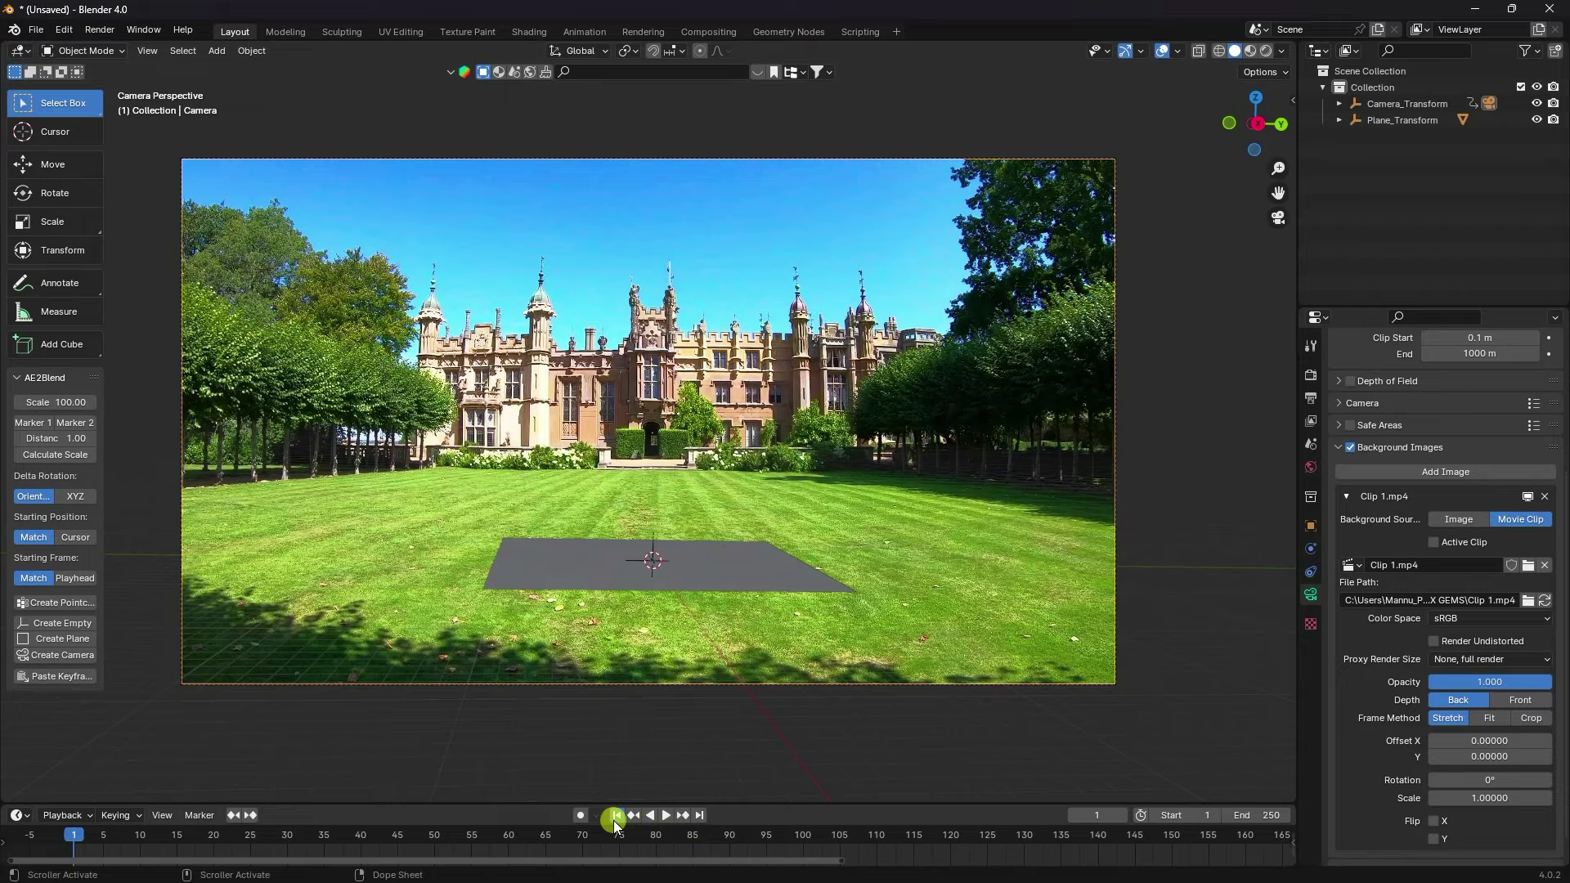
Check the tracked playback, then set the scene end frame to 500 with Camera_Transform selected
click(666, 815)
scroll(671, 719, up, 2)
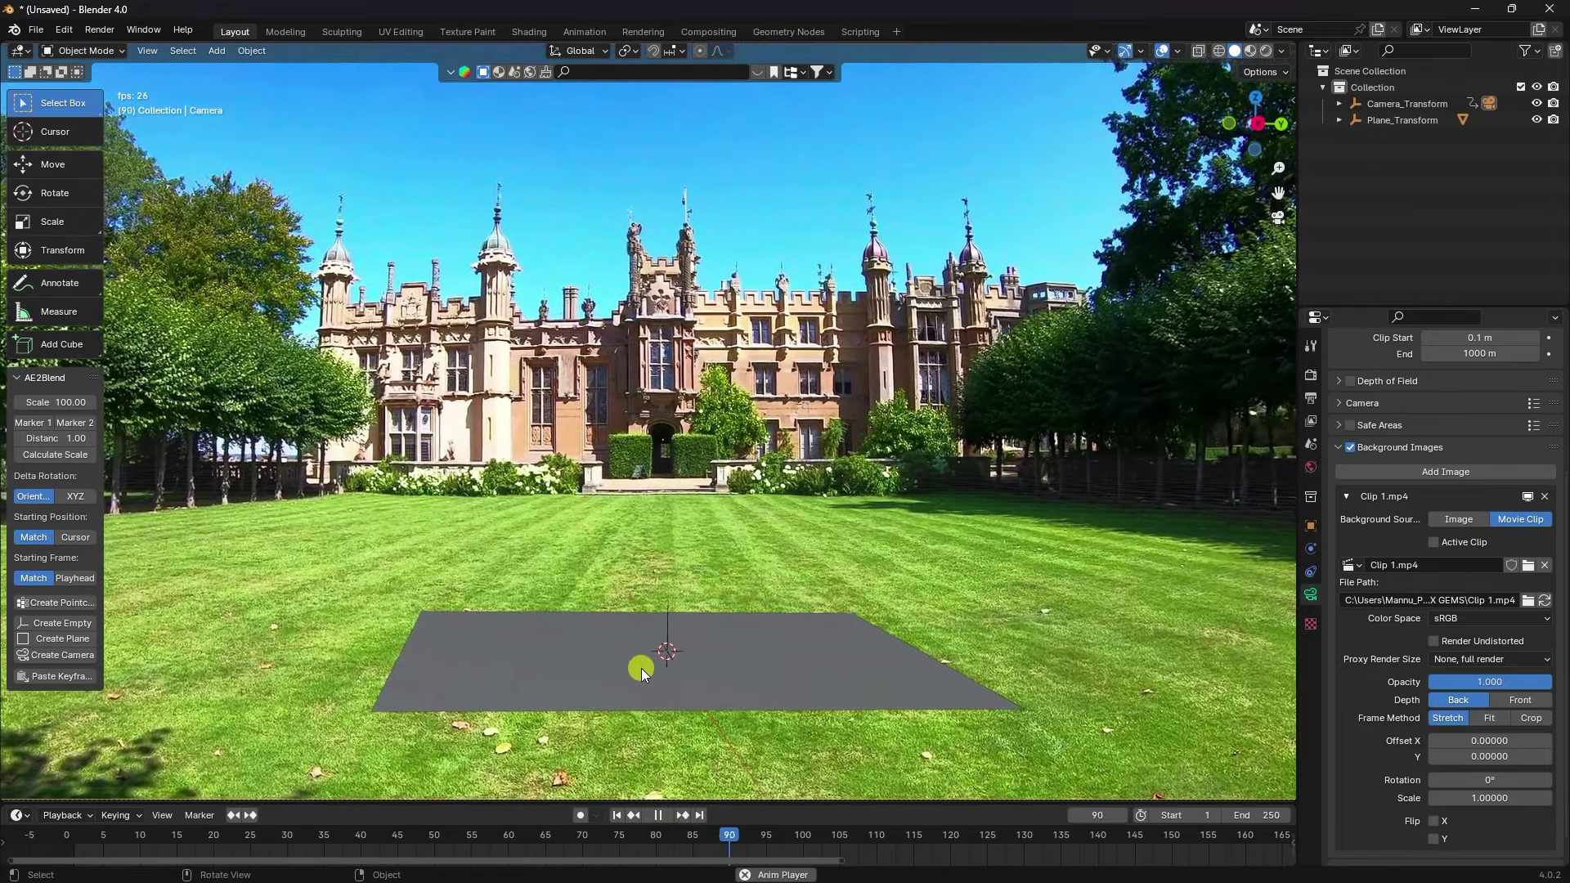
click(658, 814)
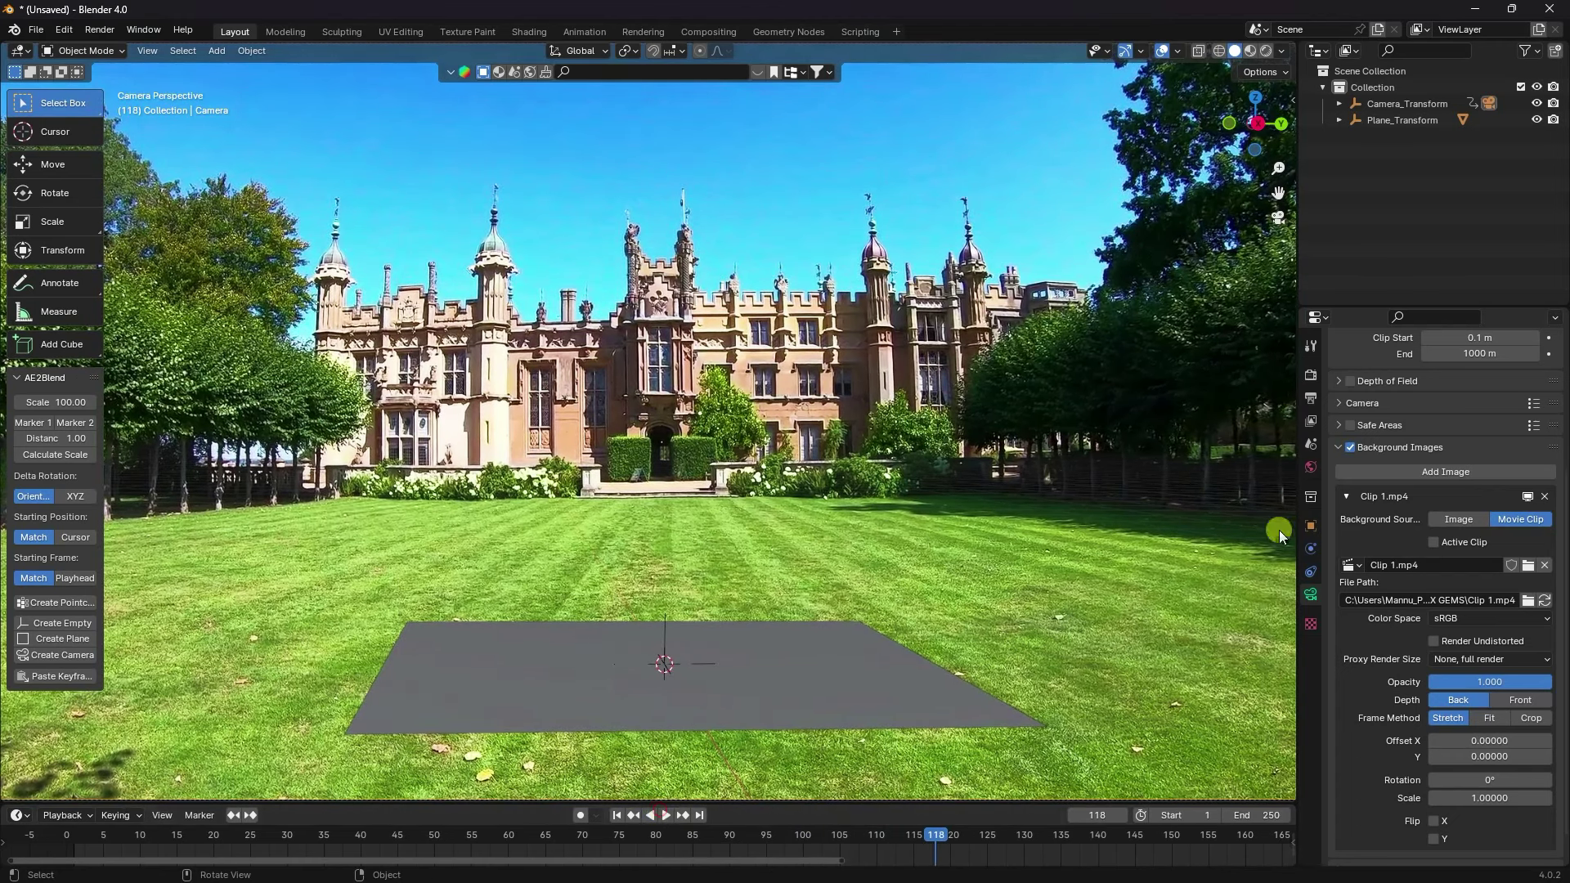
click(1407, 103)
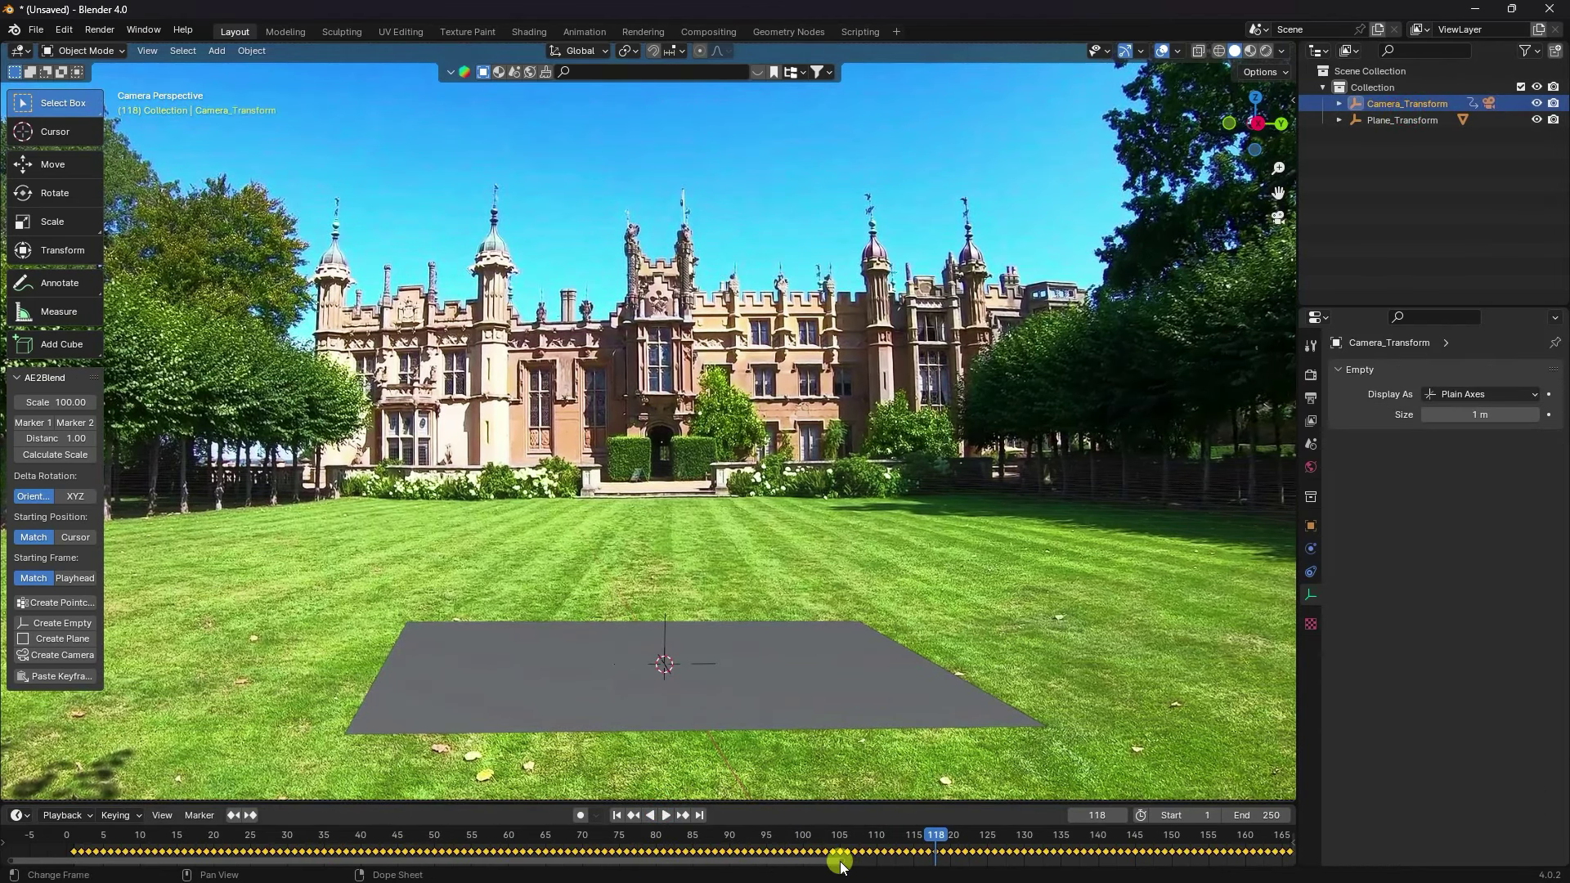
drag(841, 862, 1562, 863)
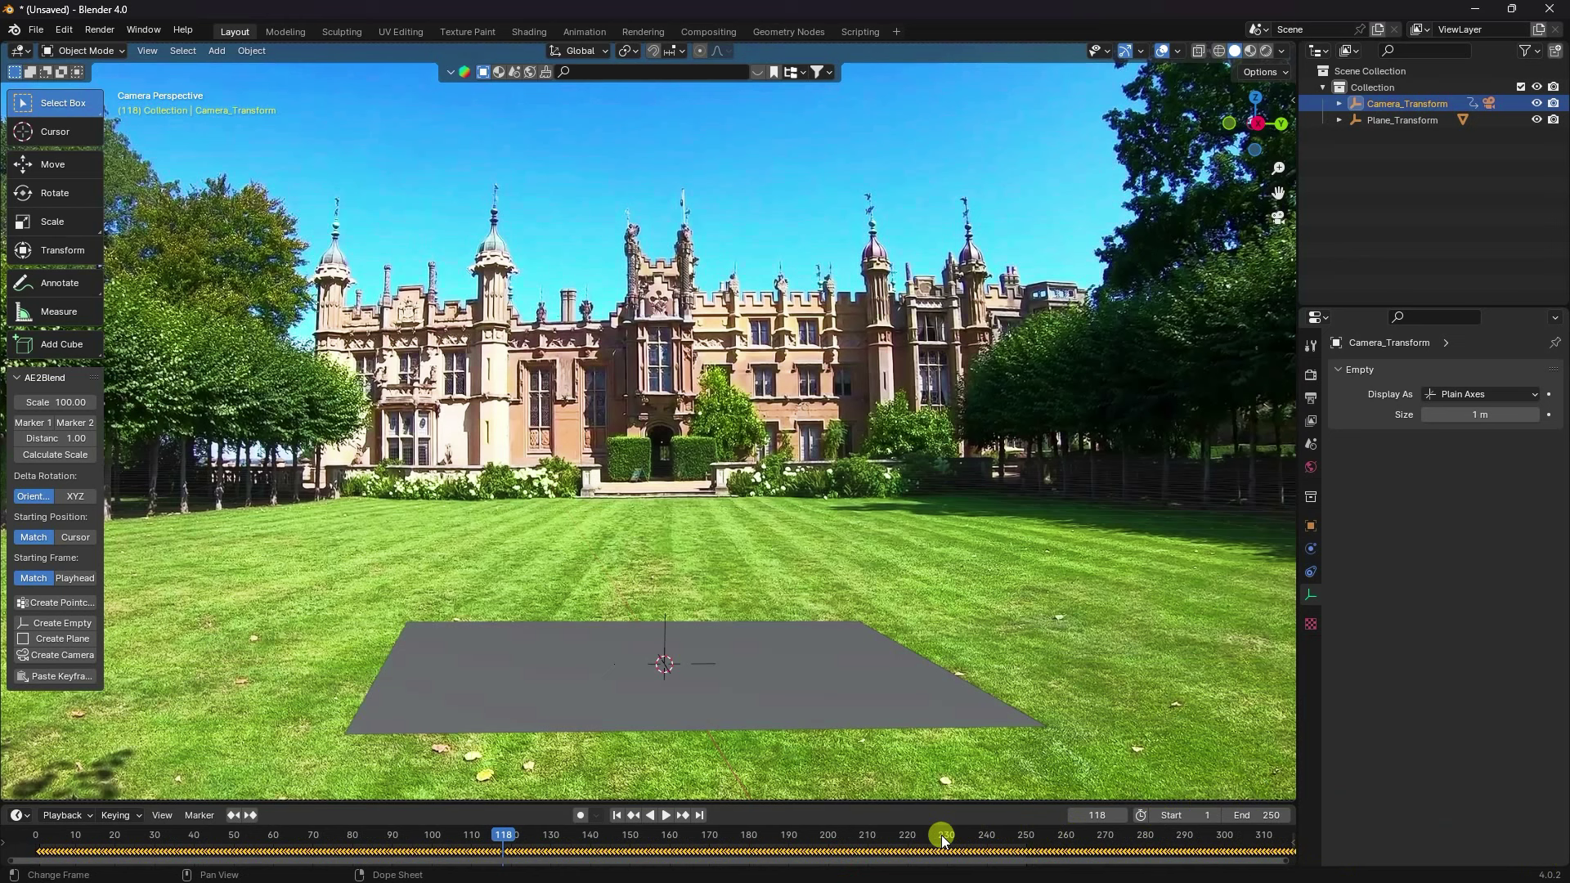
scroll(936, 836, down, 5)
text(500)
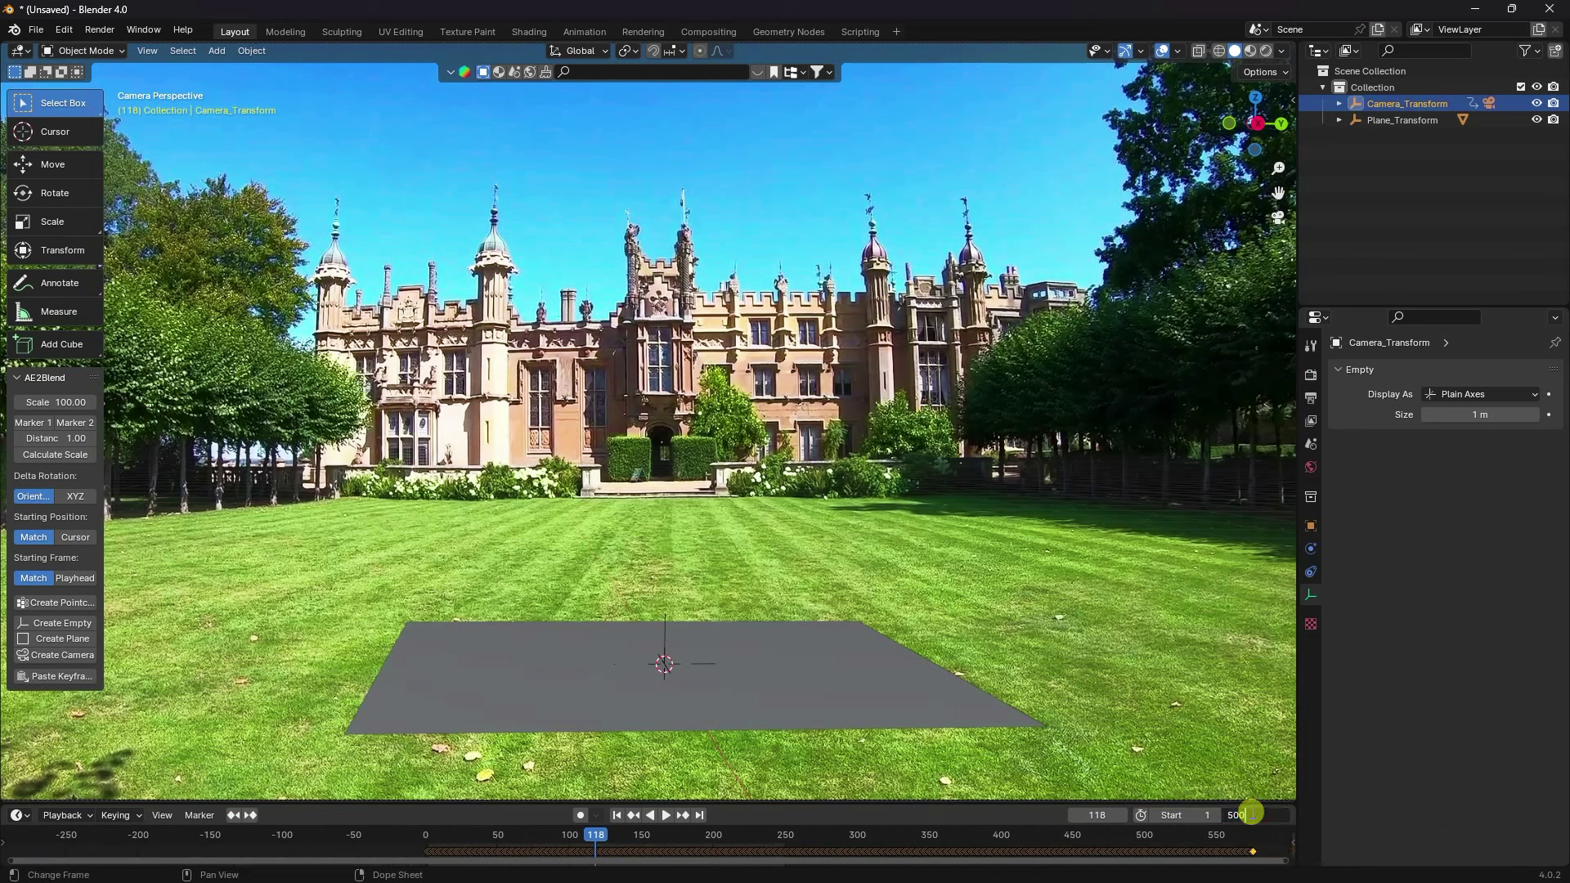
key(Return)
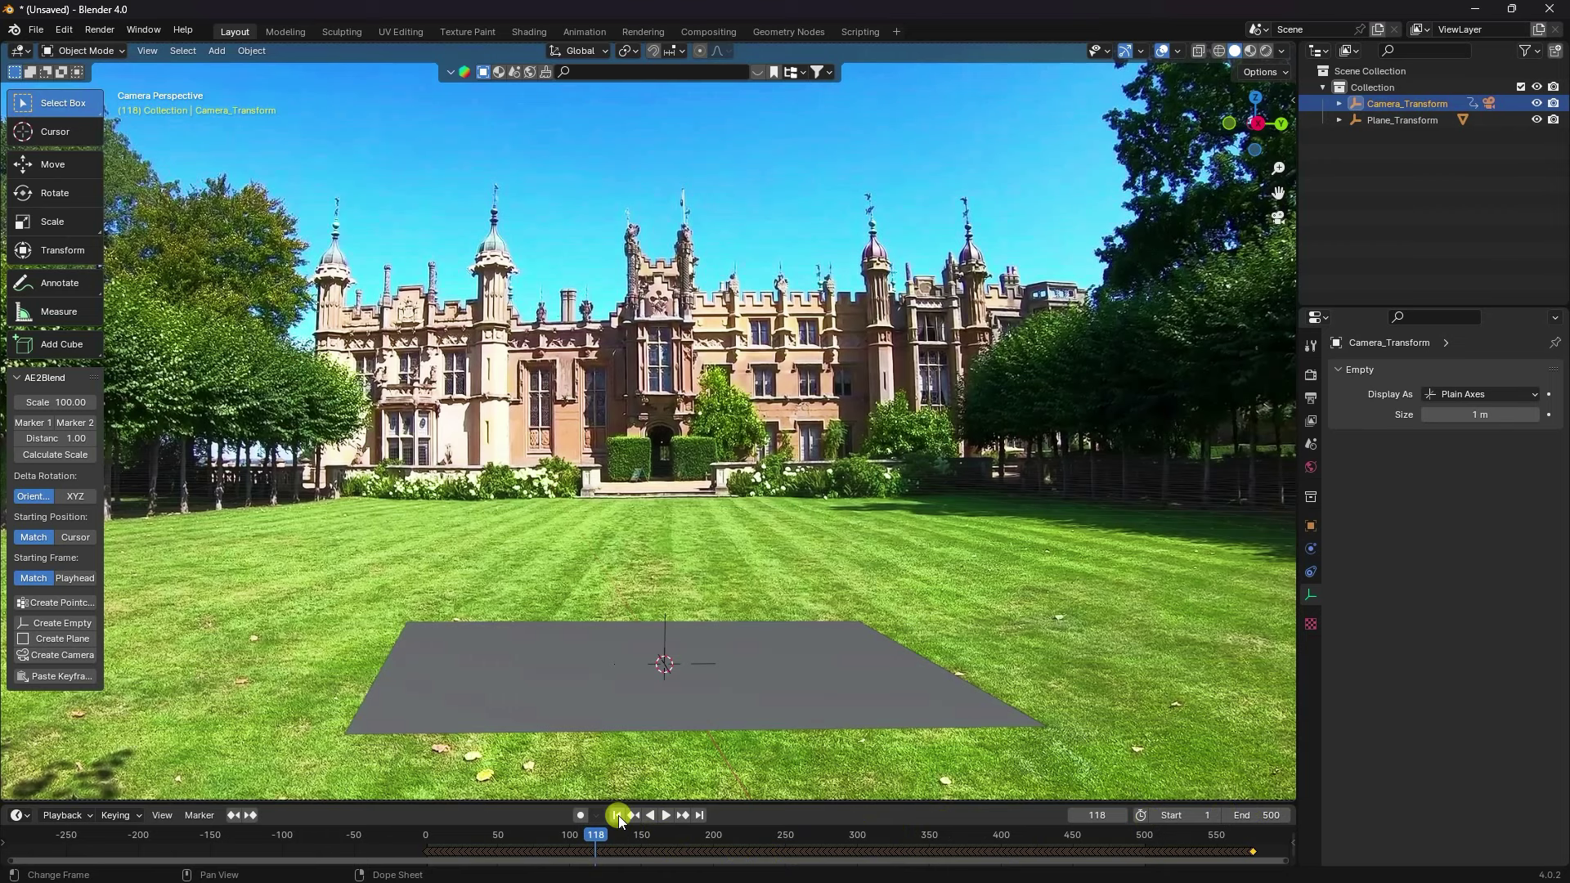
Play the animation from frame 1, return to frame 1 and orbit out of camera view
click(617, 815)
click(664, 815)
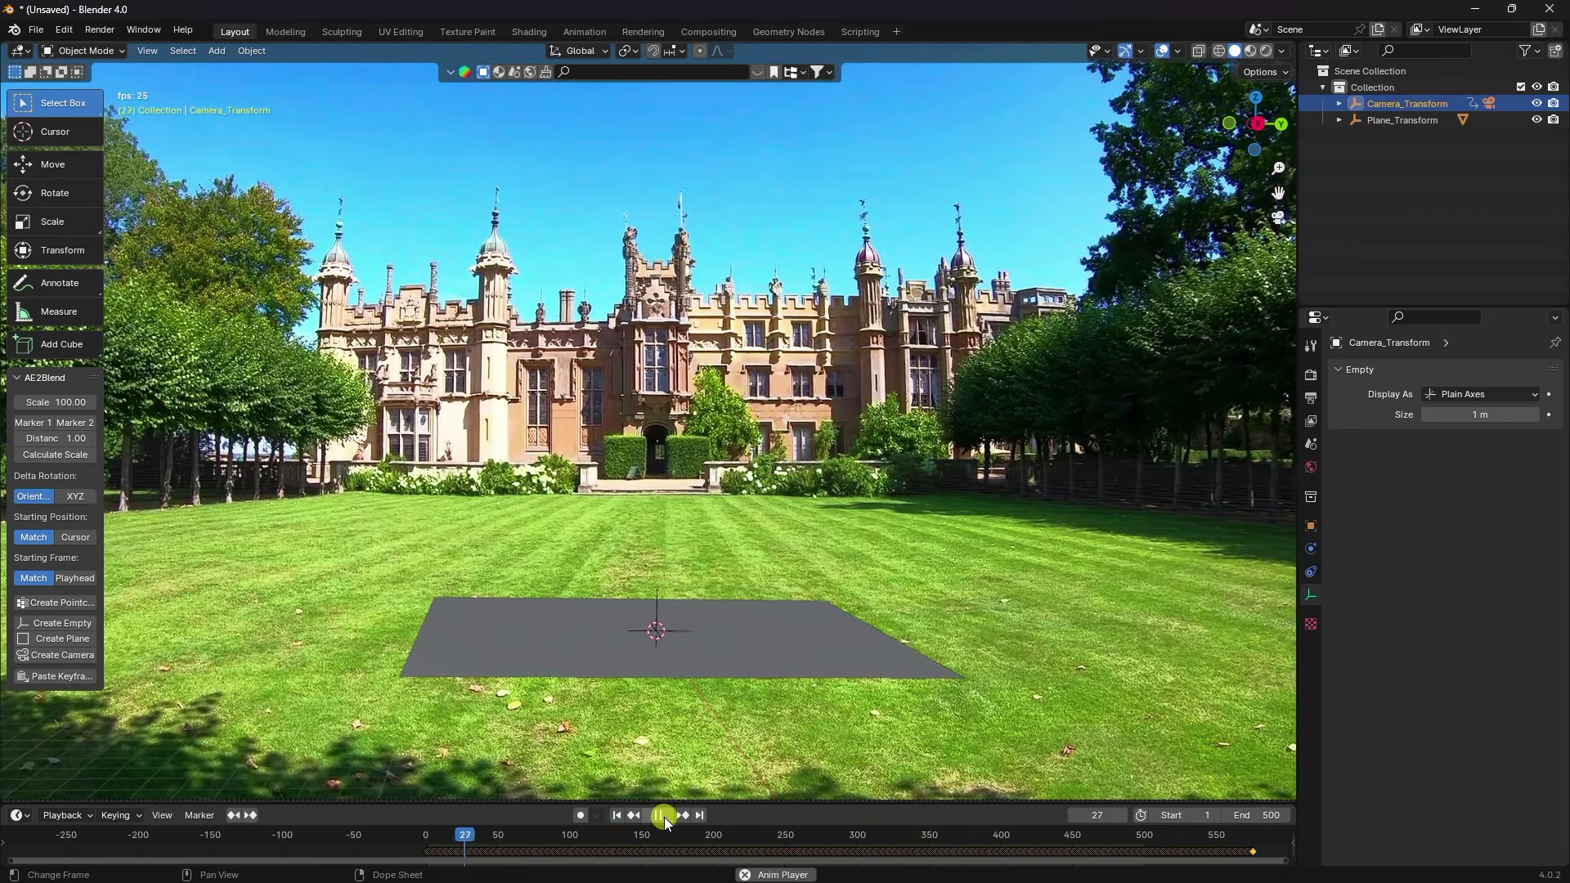
click(664, 816)
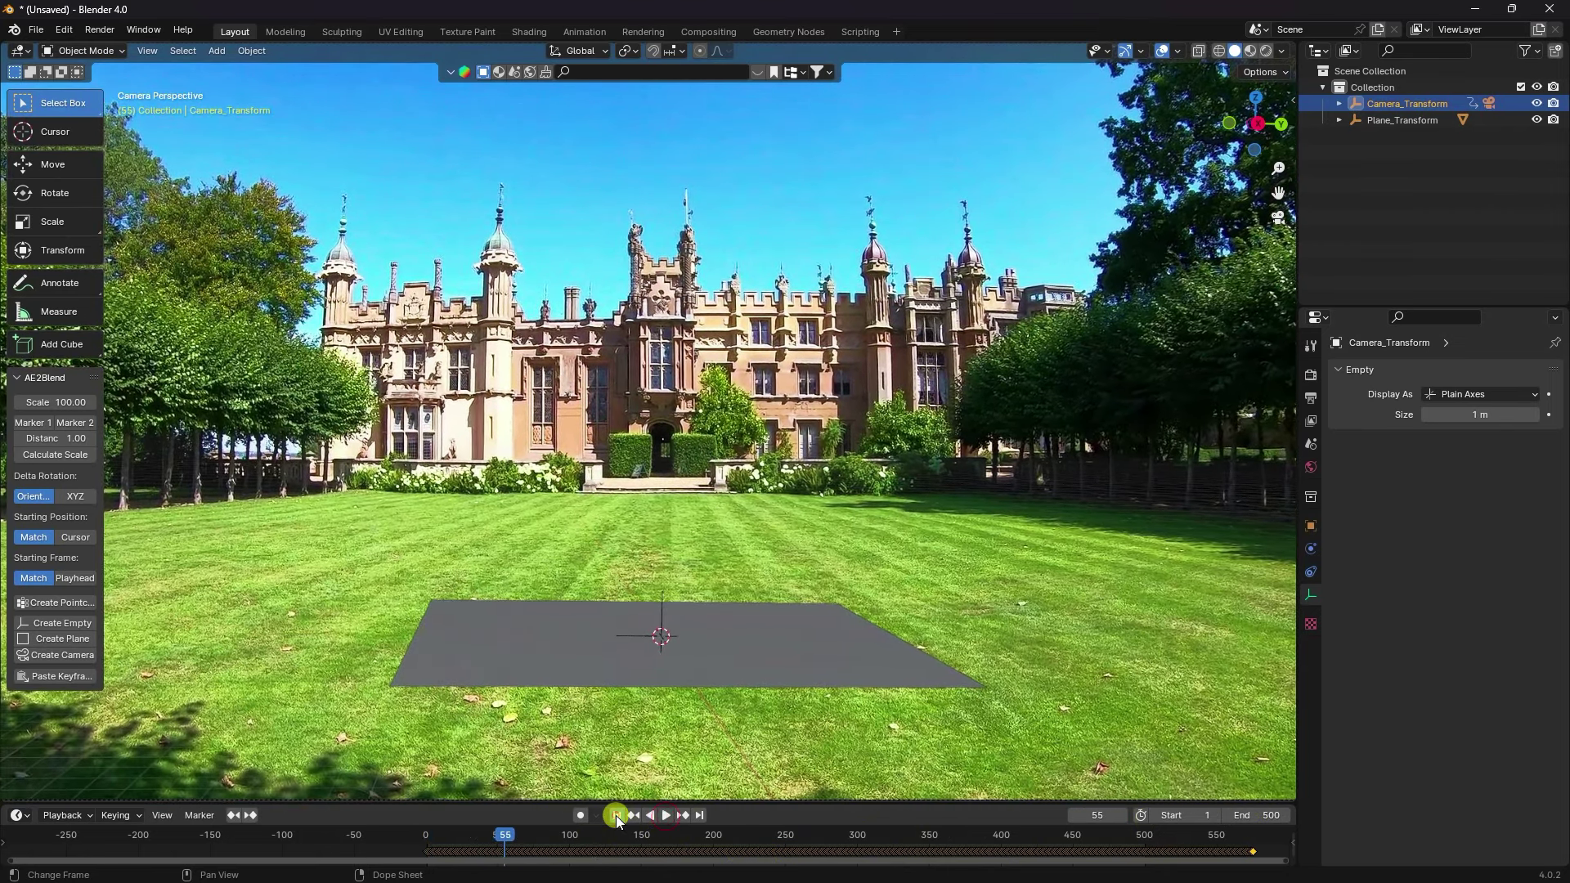
click(617, 815)
middle_drag(611, 582, 674, 621)
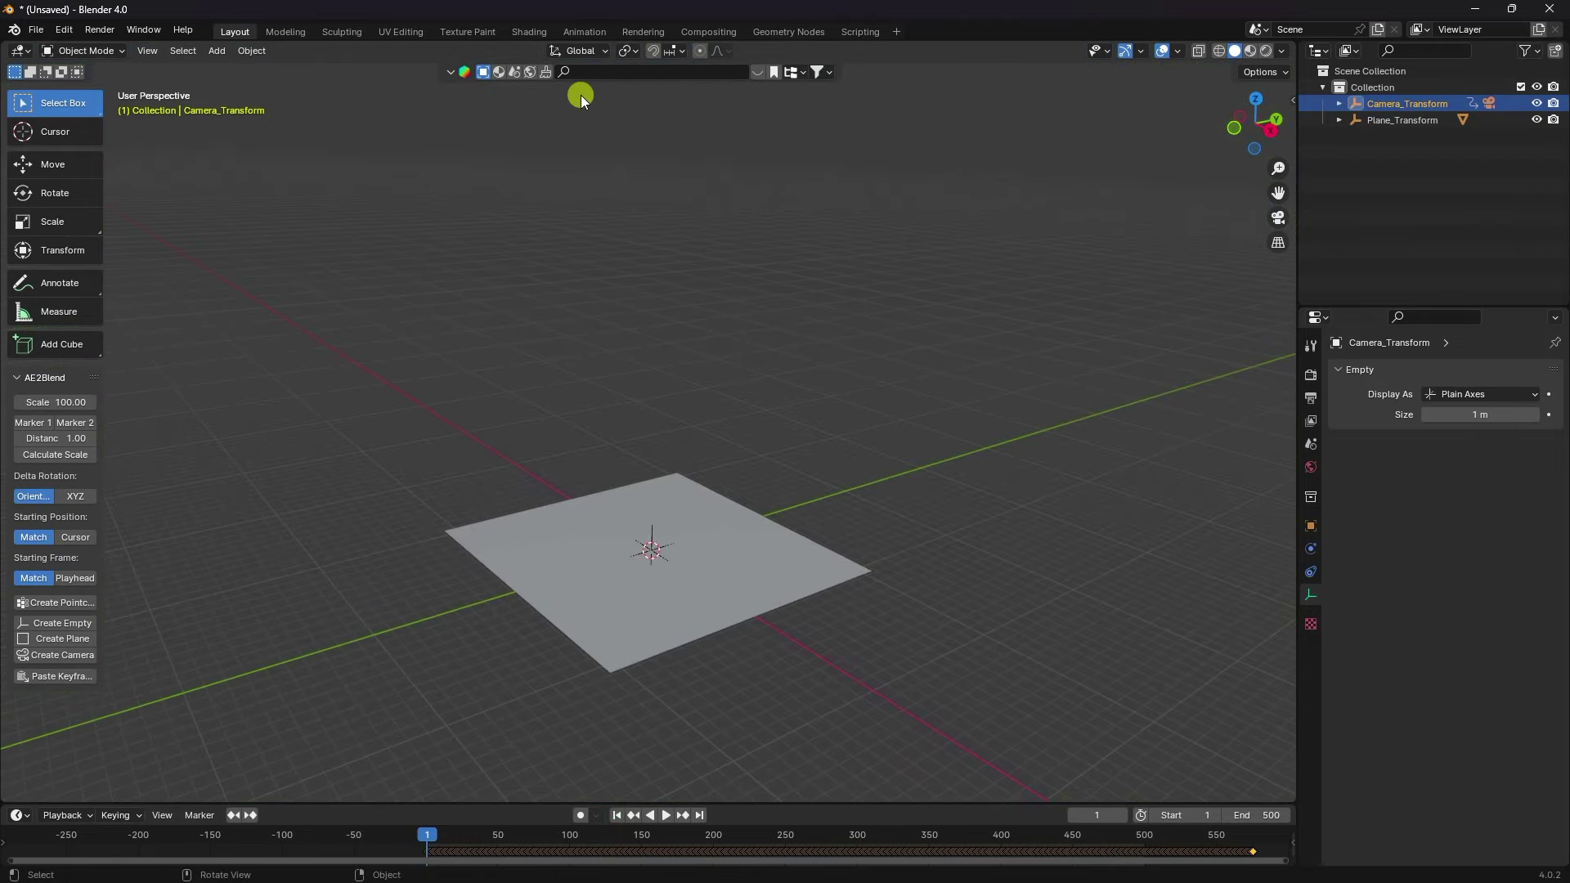
Search the online asset library for 'jar' and download the Retro Vintage Jar
click(613, 72)
text(jar)
key(Return)
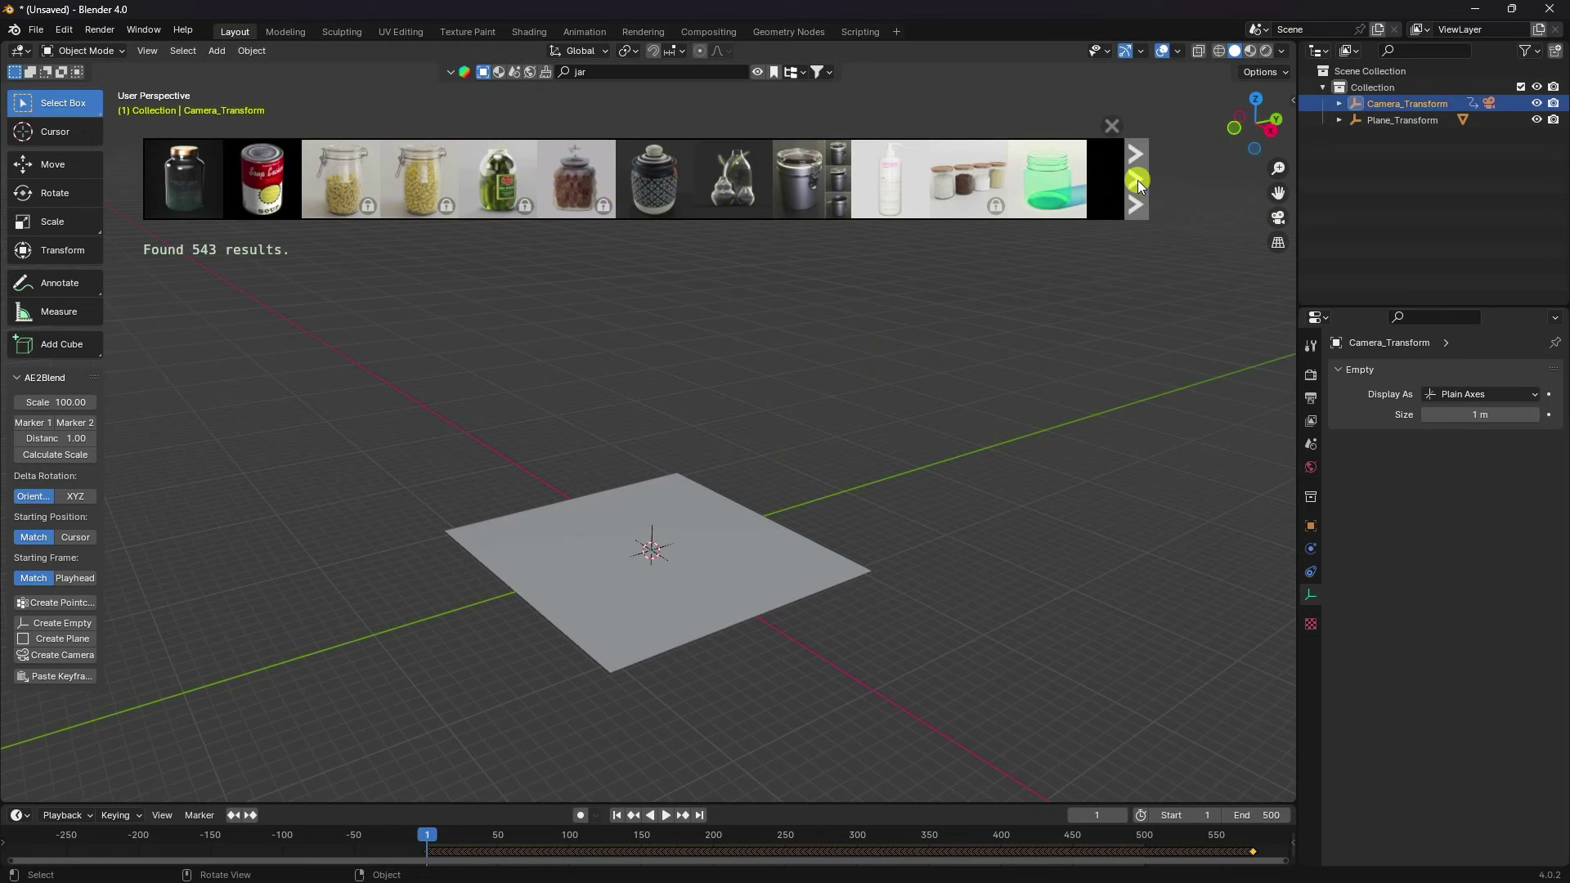
click(1136, 180)
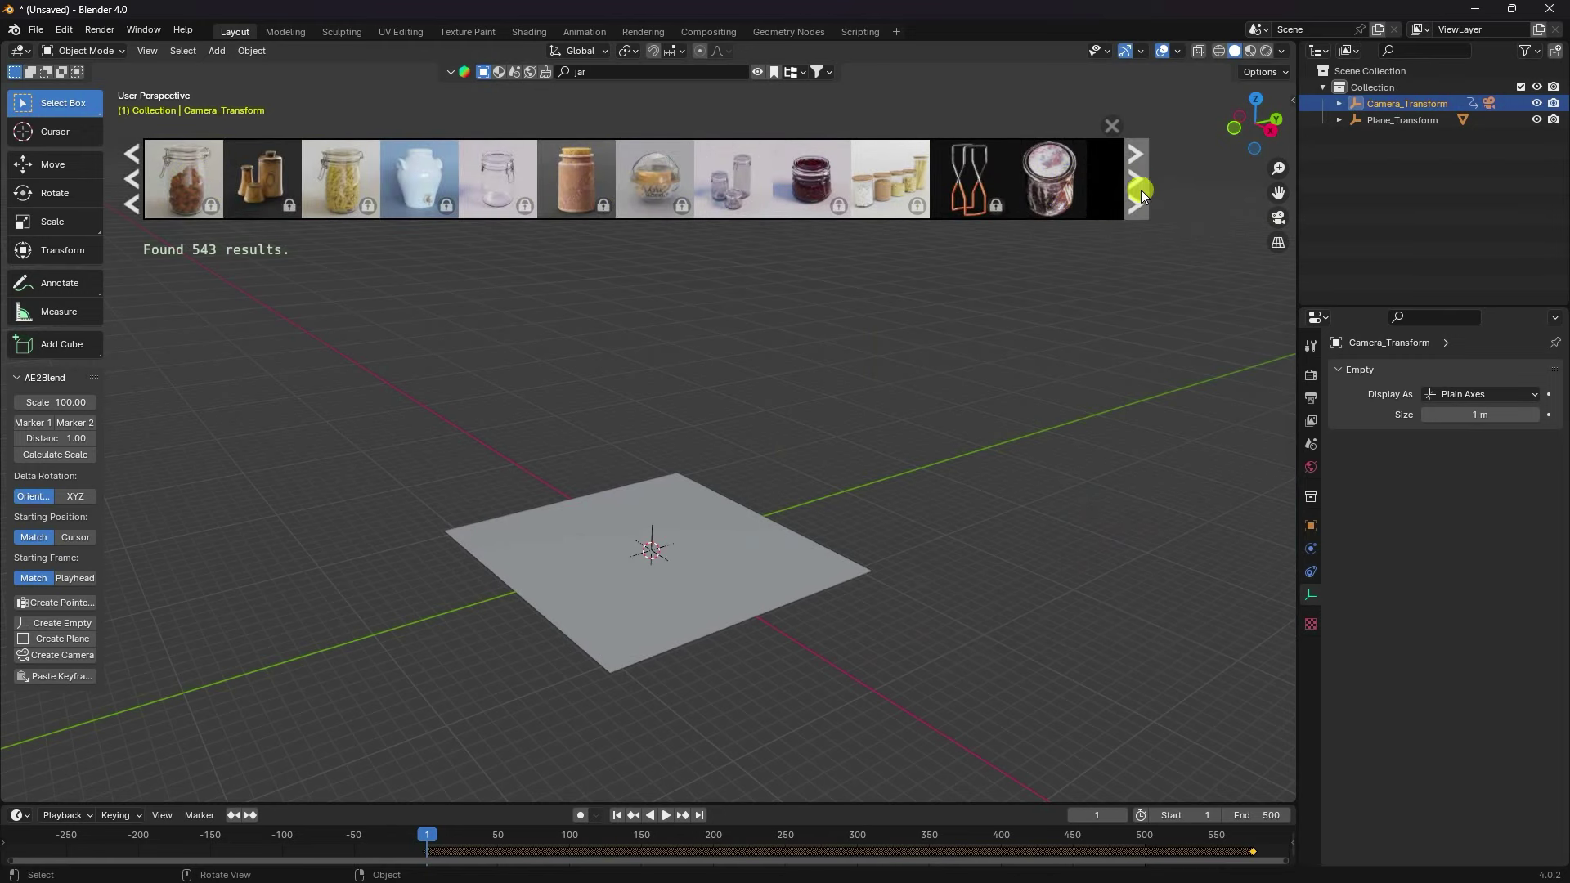
click(1139, 188)
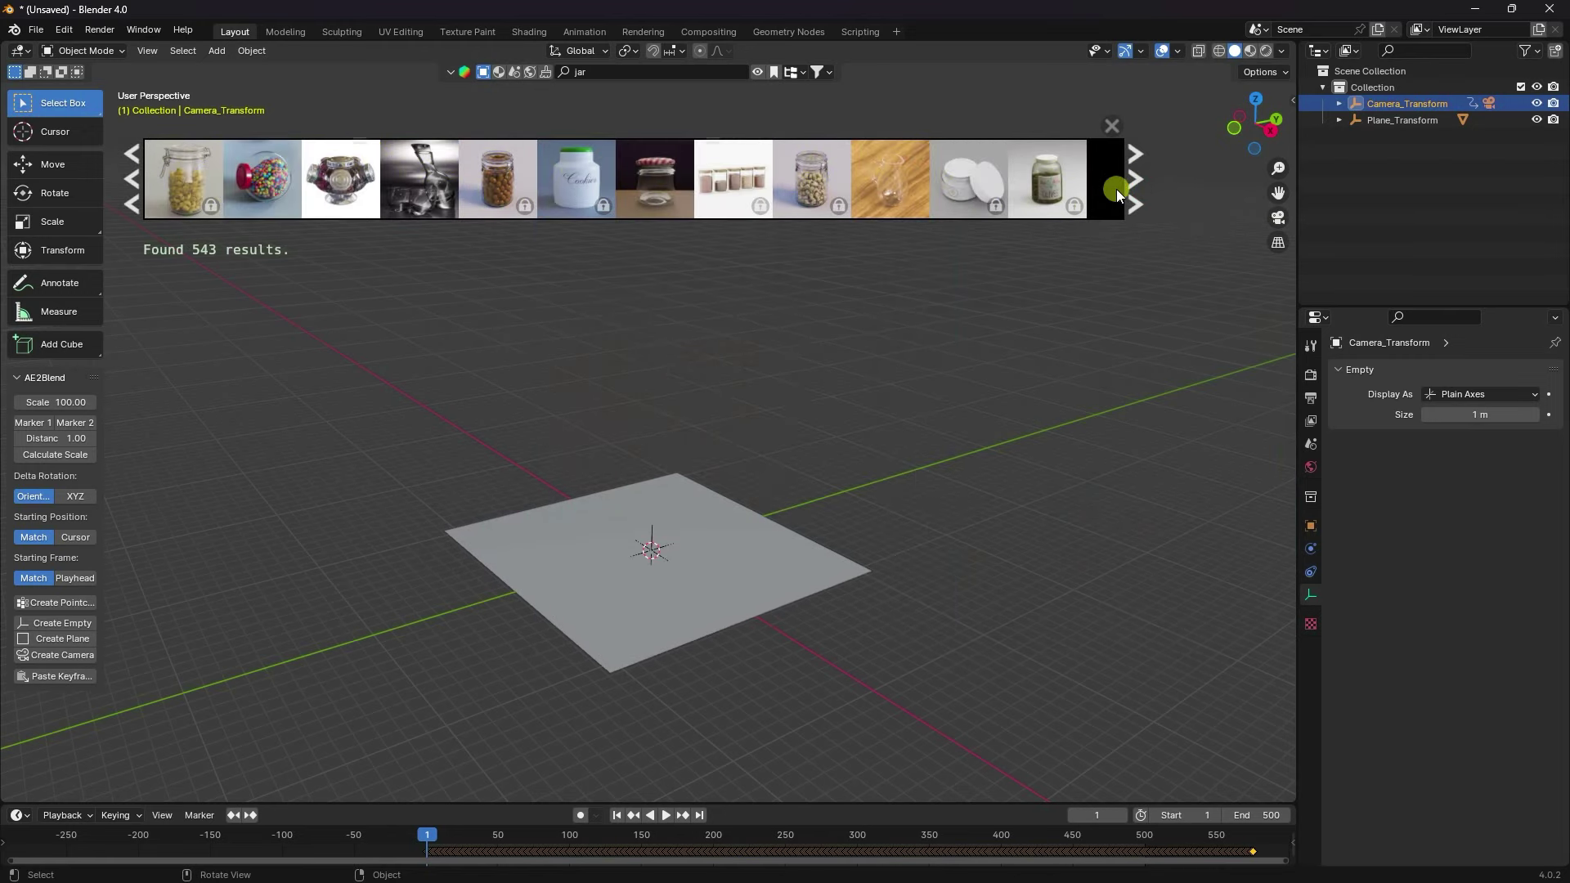
click(1133, 184)
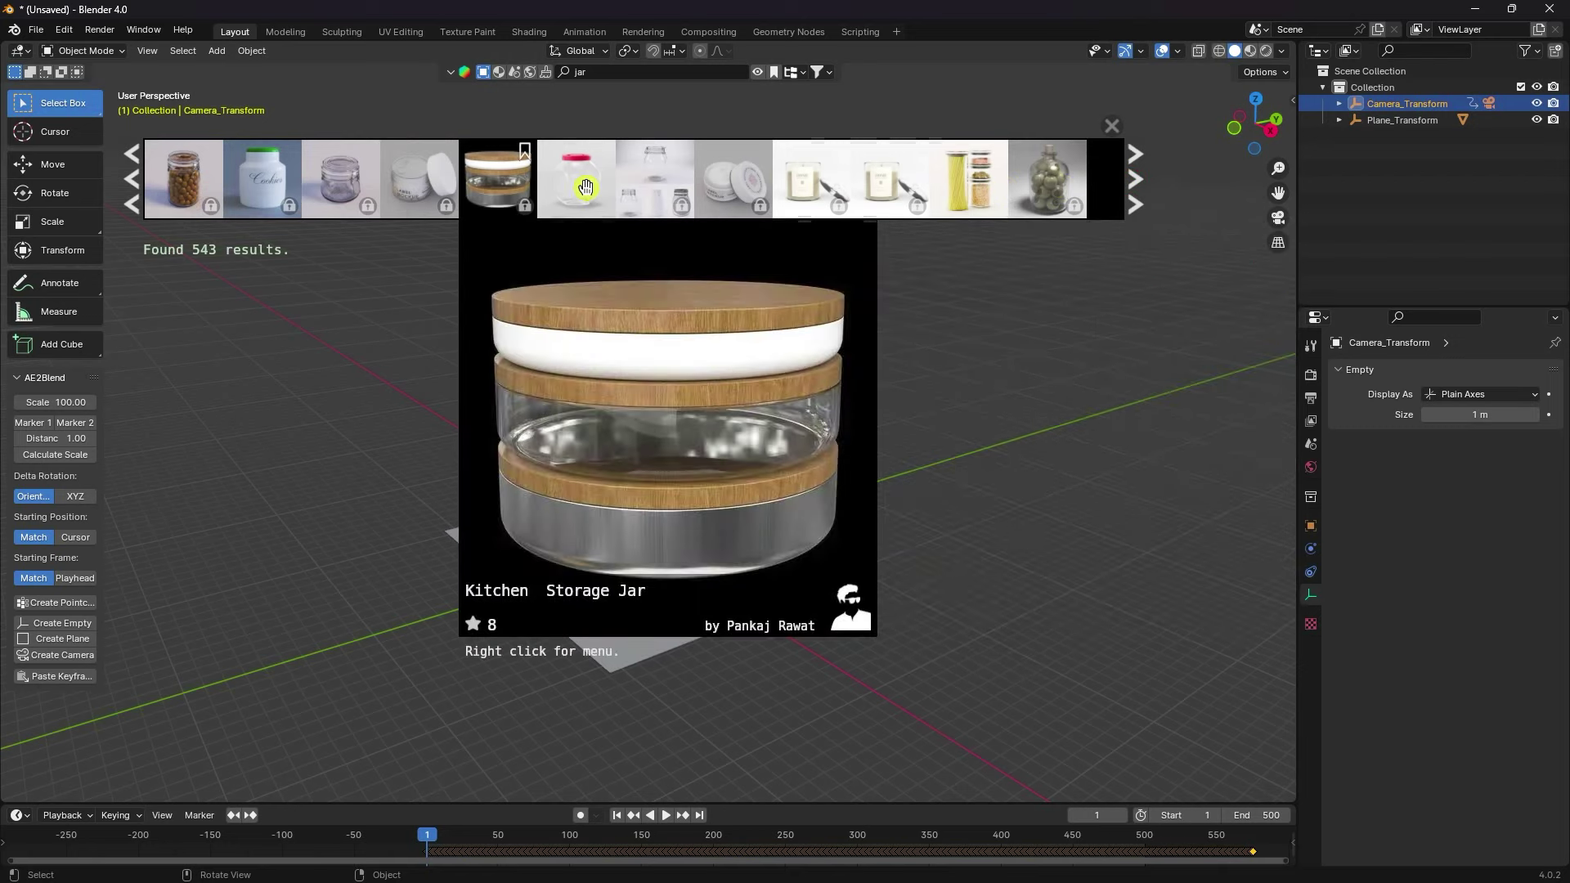
click(589, 187)
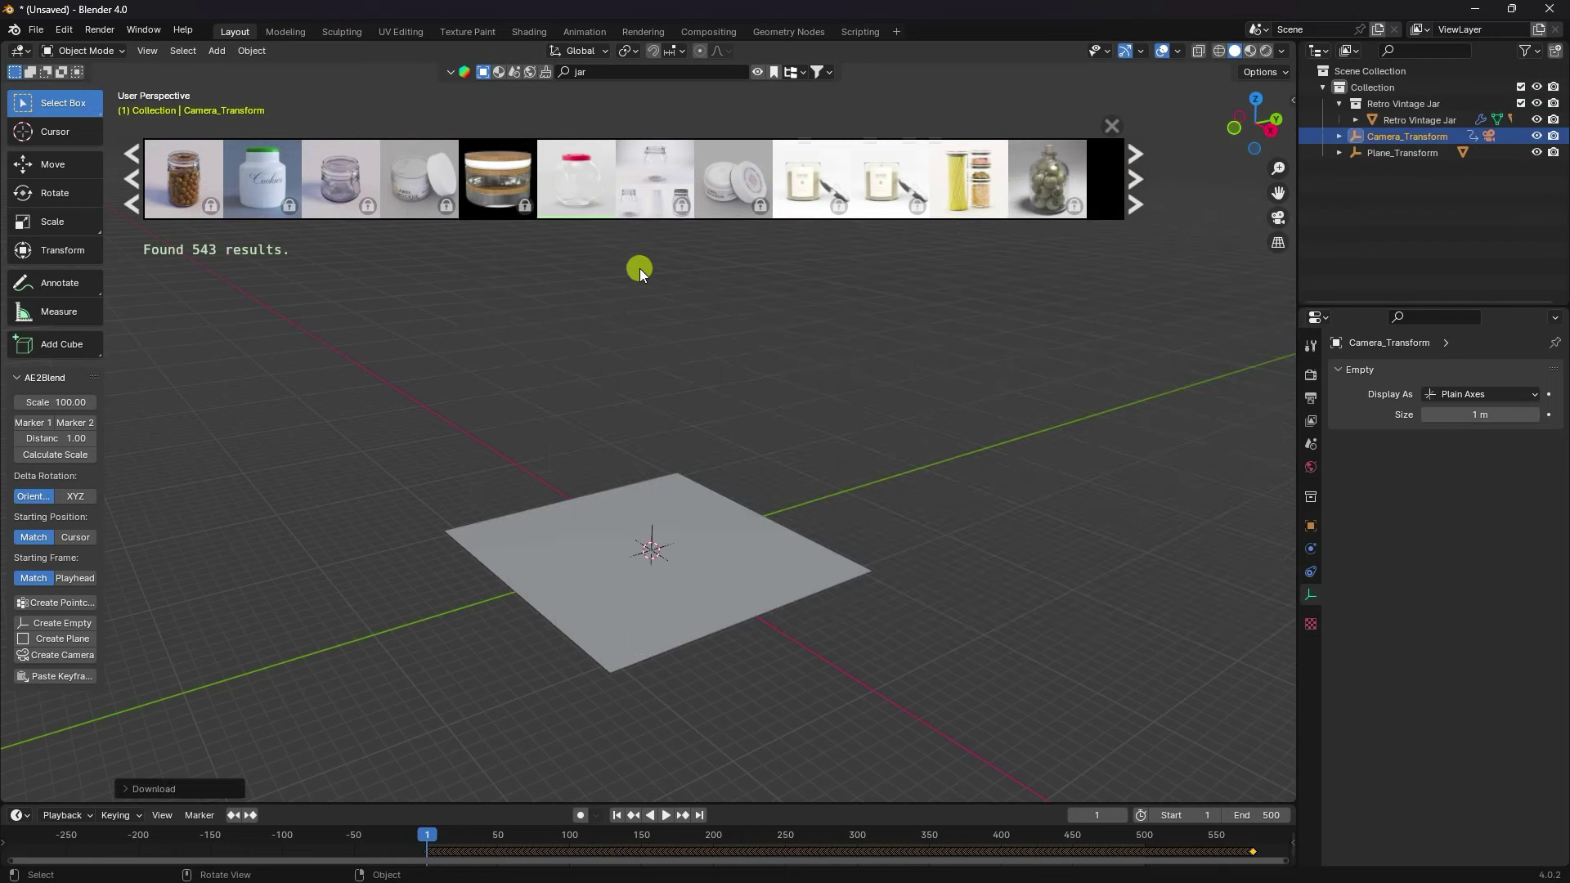
click(1335, 109)
Move the Retro Vintage Jar collection to the top level and select all its objects
click(1387, 106)
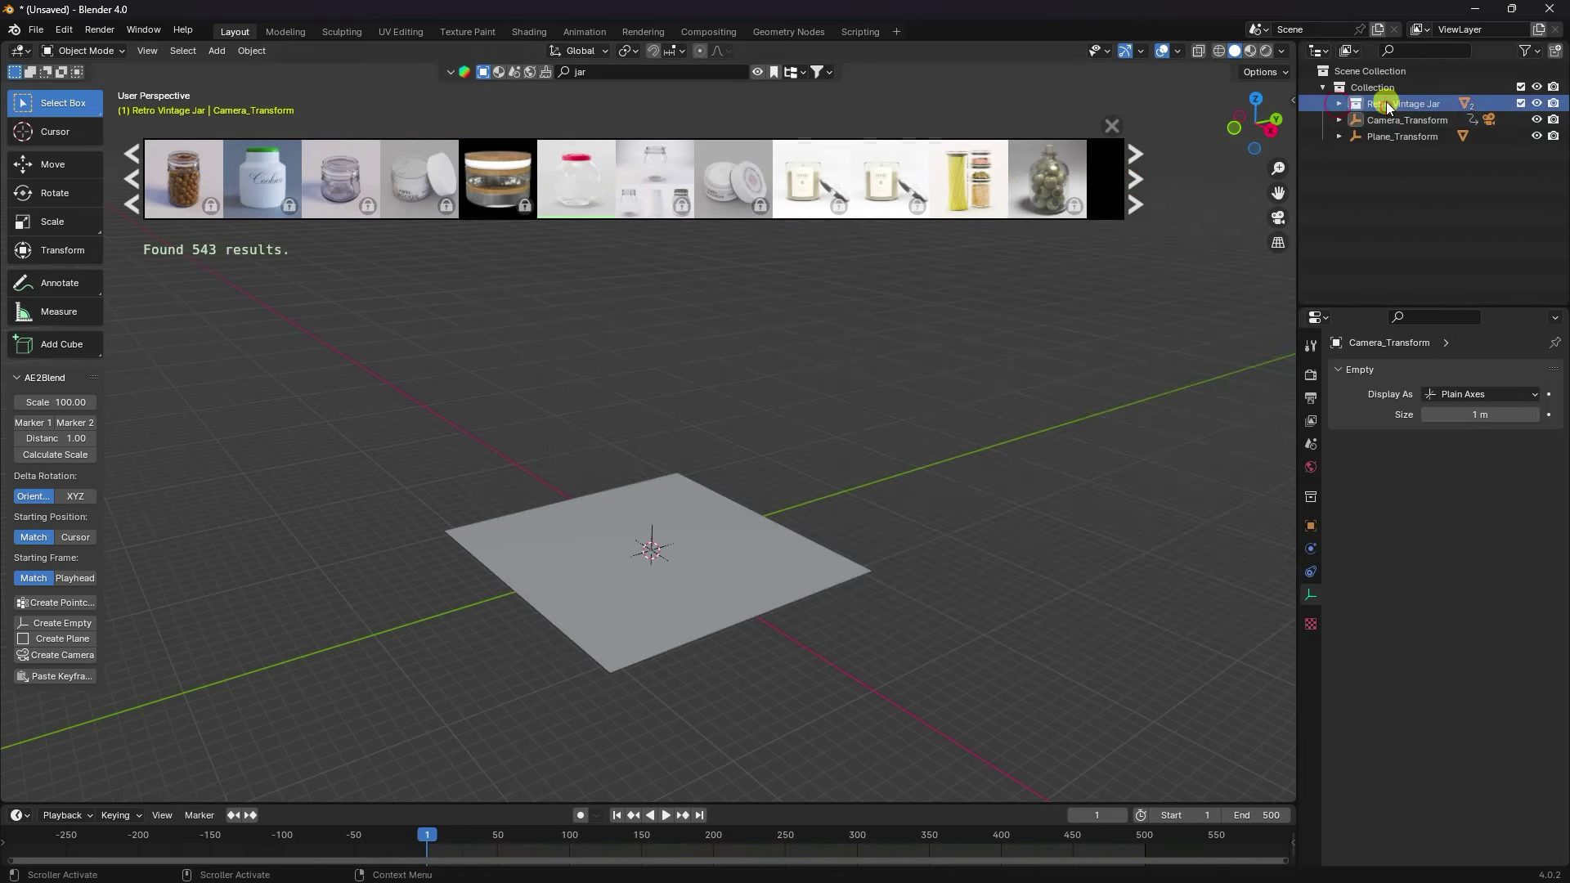
drag(1392, 107, 1390, 200)
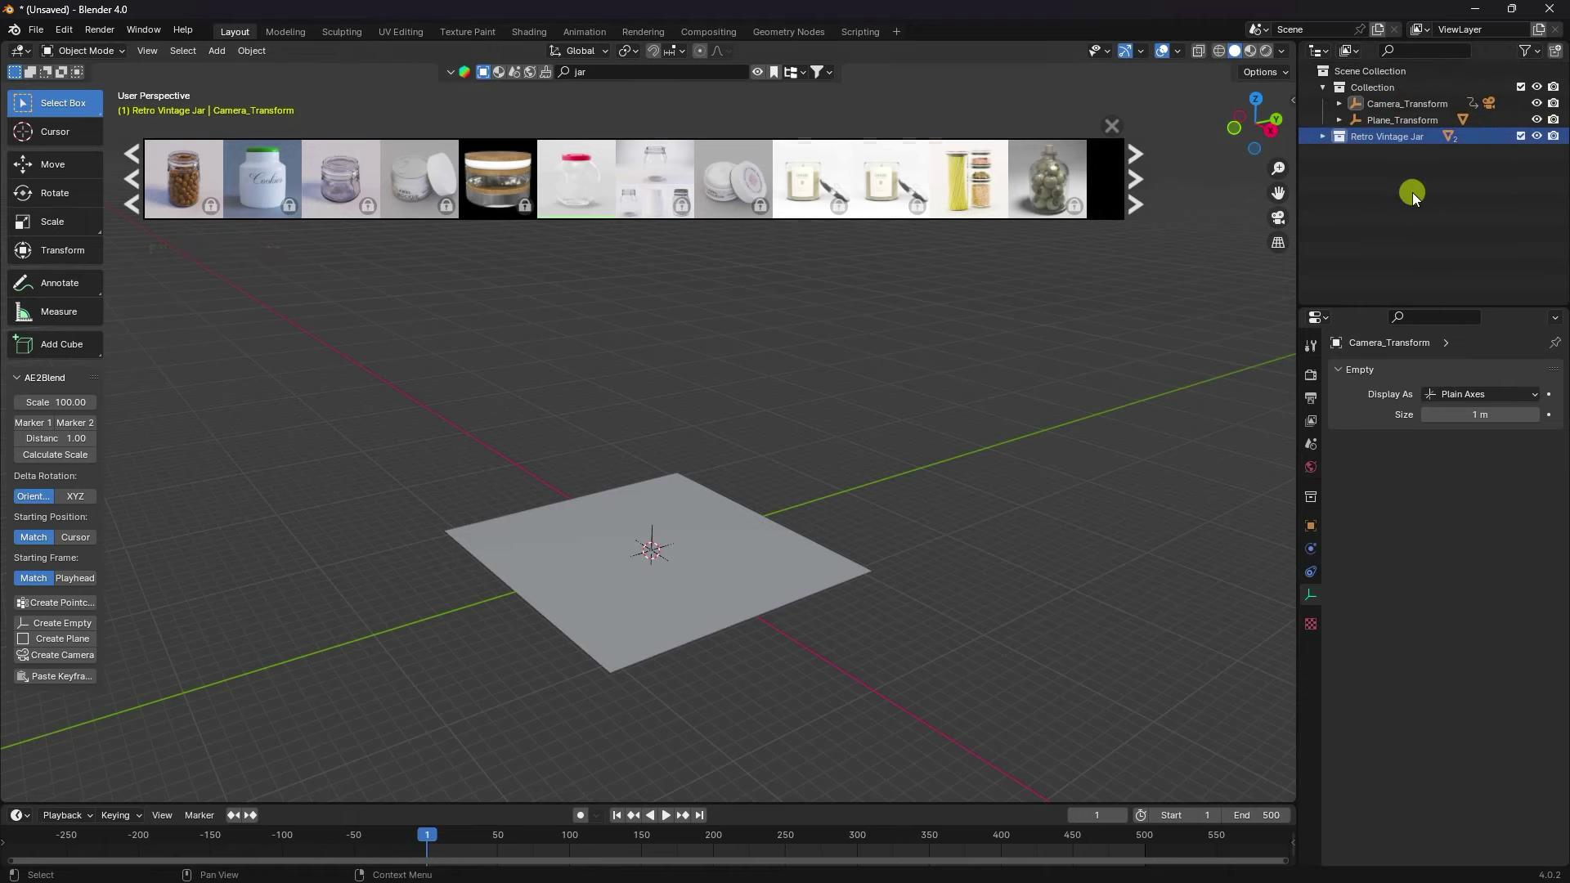
right_click(1374, 139)
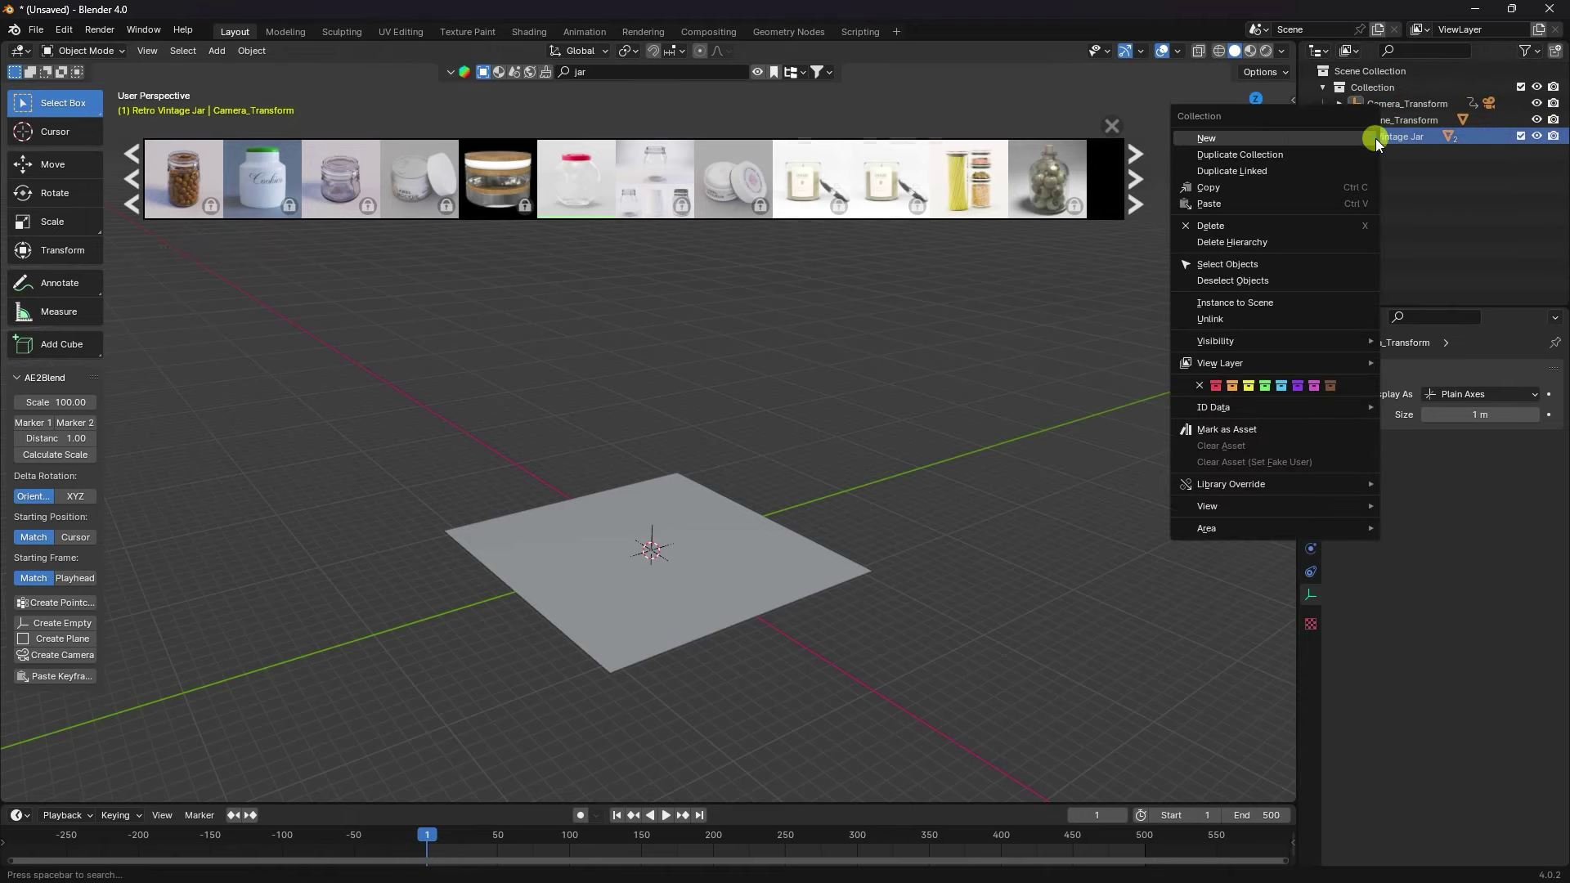
click(1209, 266)
Scale the jar up, checking through the camera, until it stands prominently on the lawn
middle_drag(723, 529, 700, 518)
key(s)
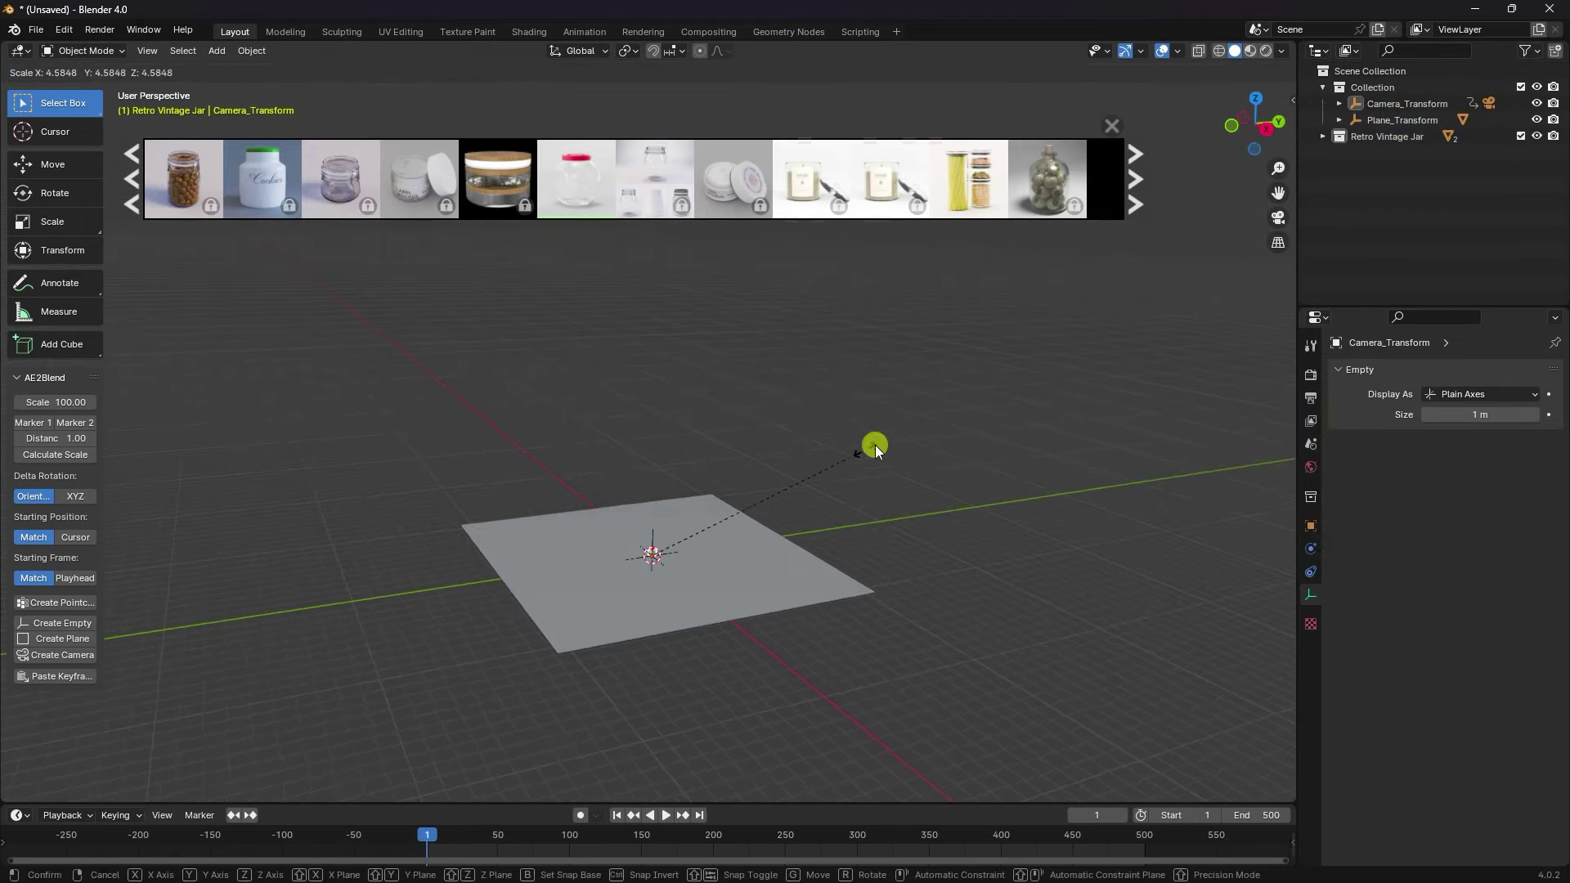
click(707, 522)
key(s)
click(876, 435)
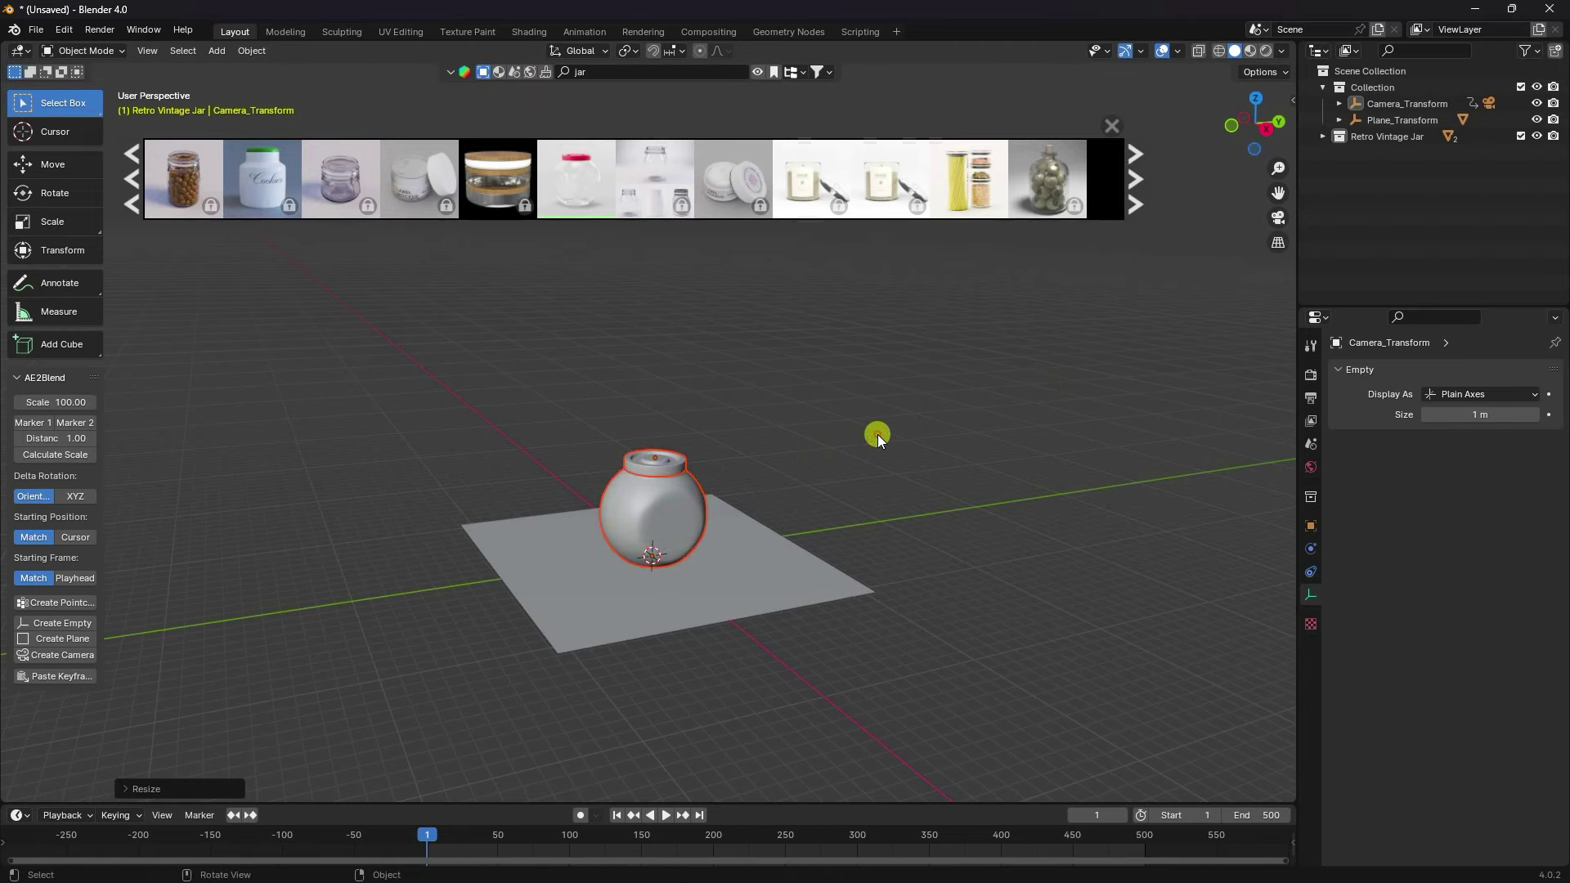
click(1117, 124)
key(KP_0)
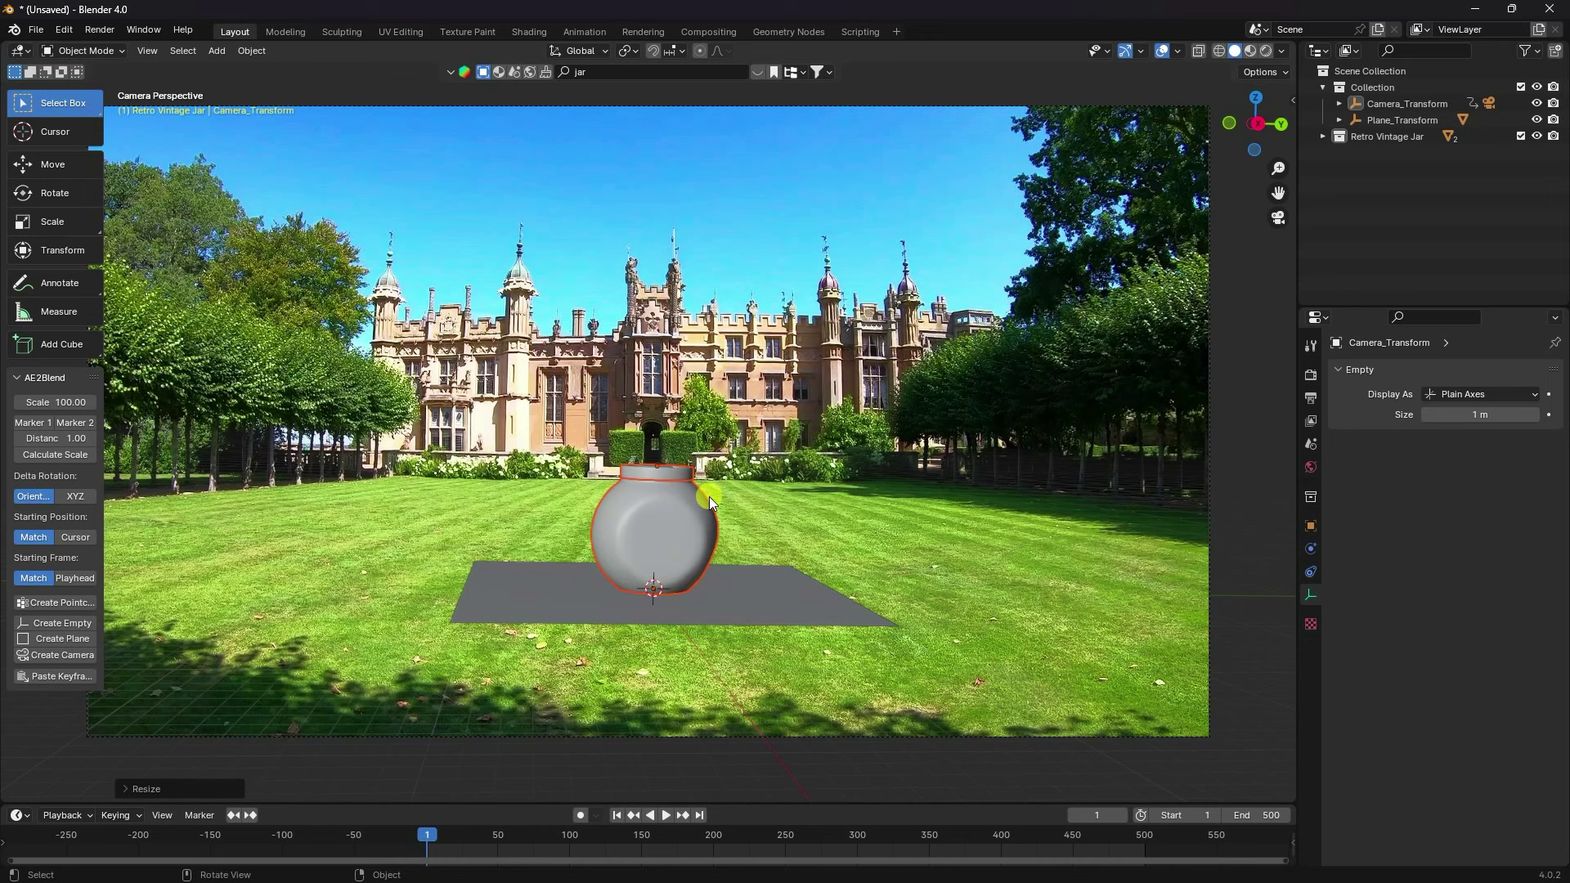
key(s)
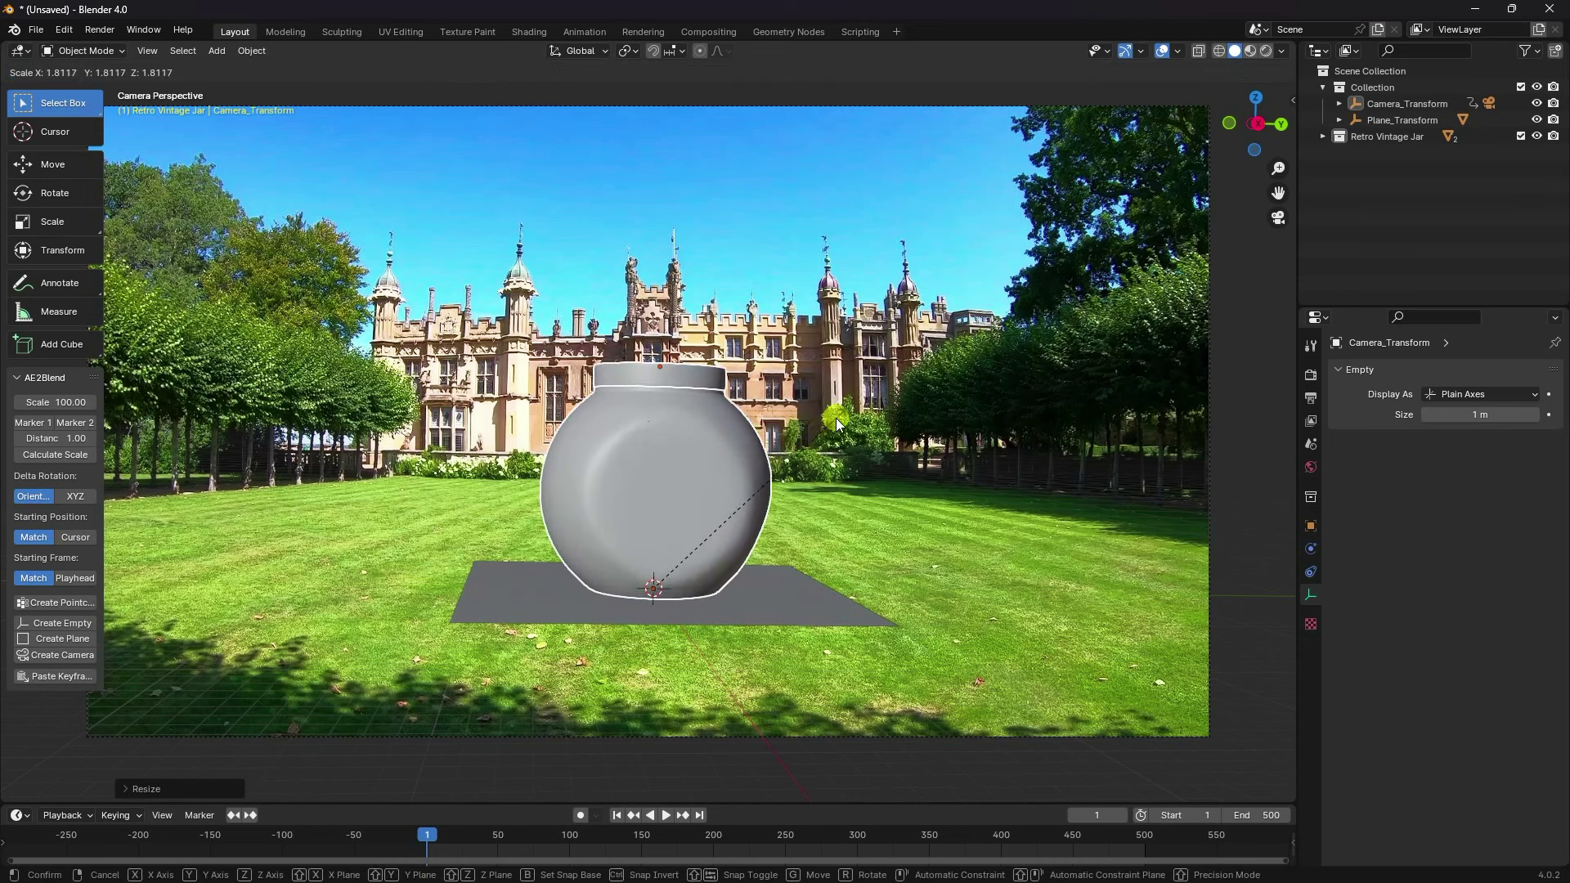
click(828, 421)
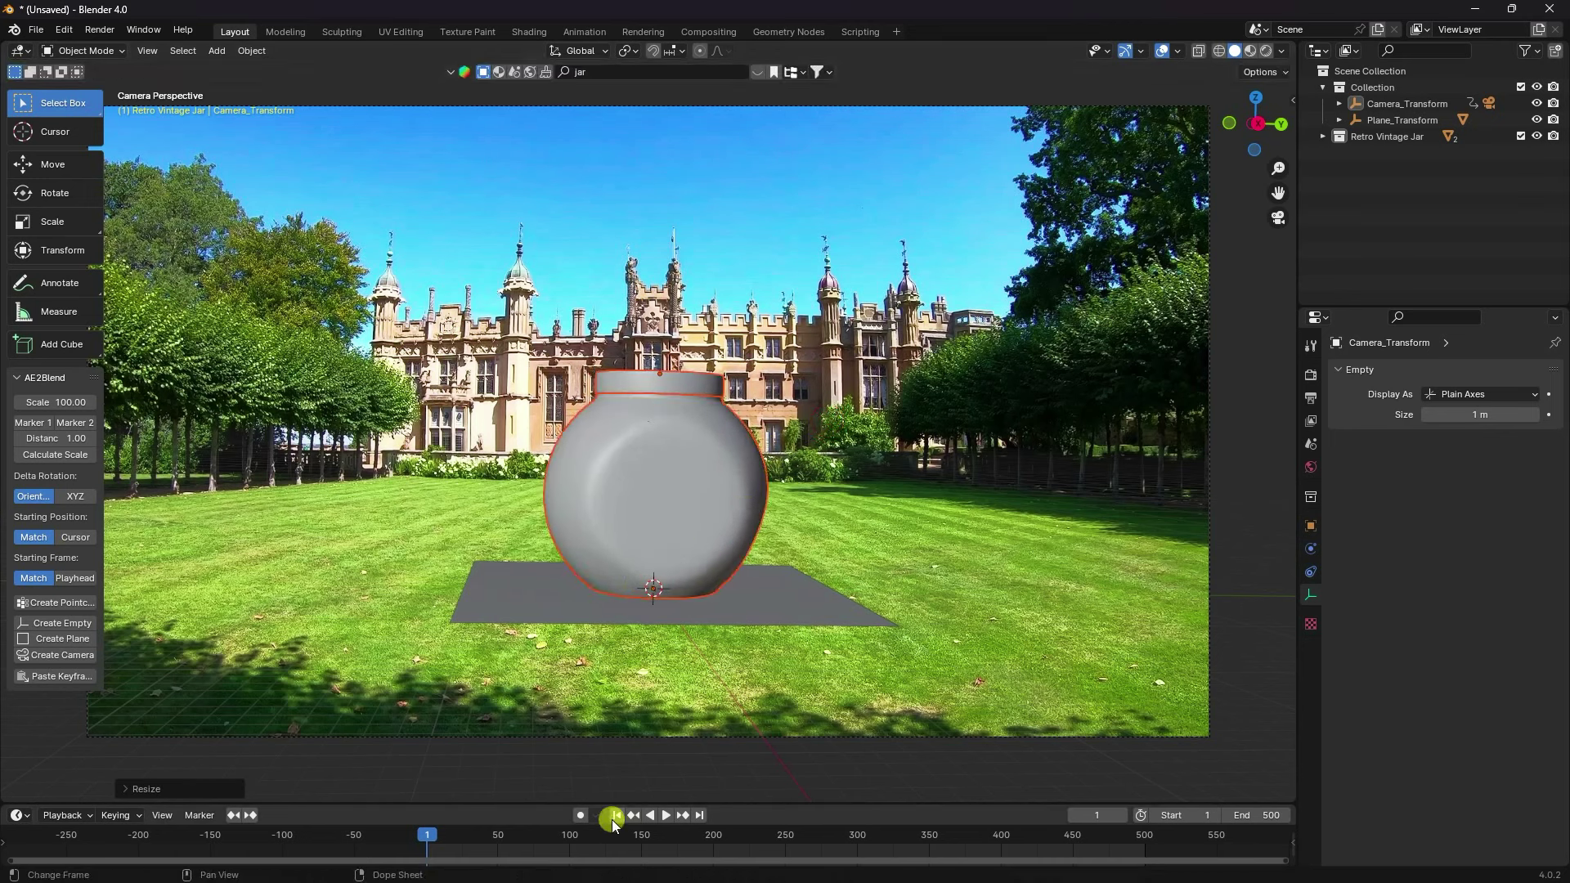
click(500, 583)
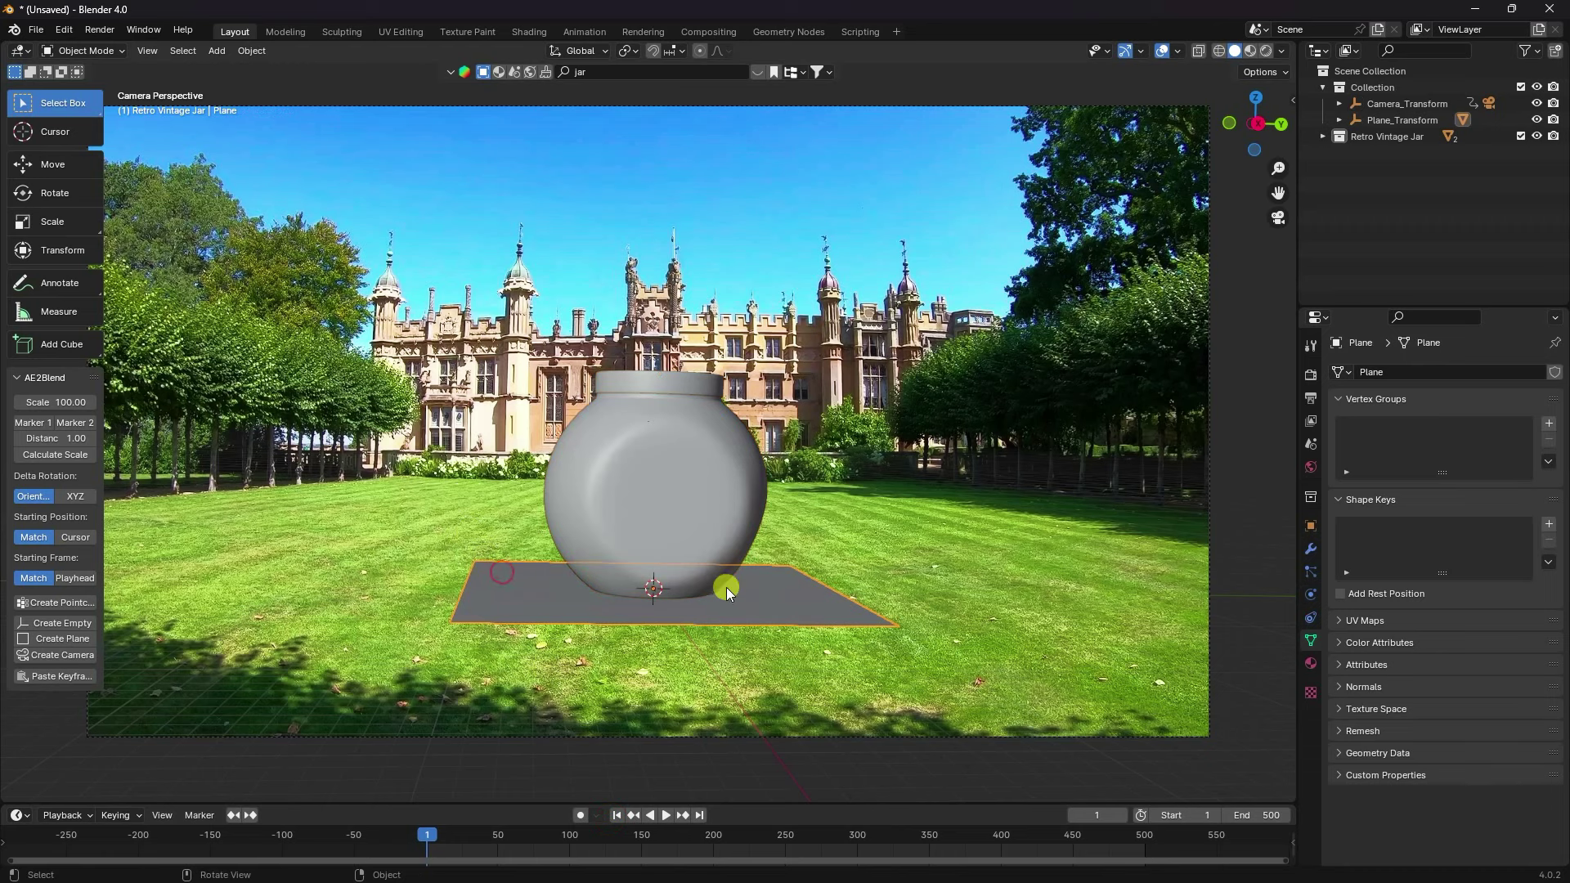
Enlarge the ground plane and slide it along X under the jar
key(s)
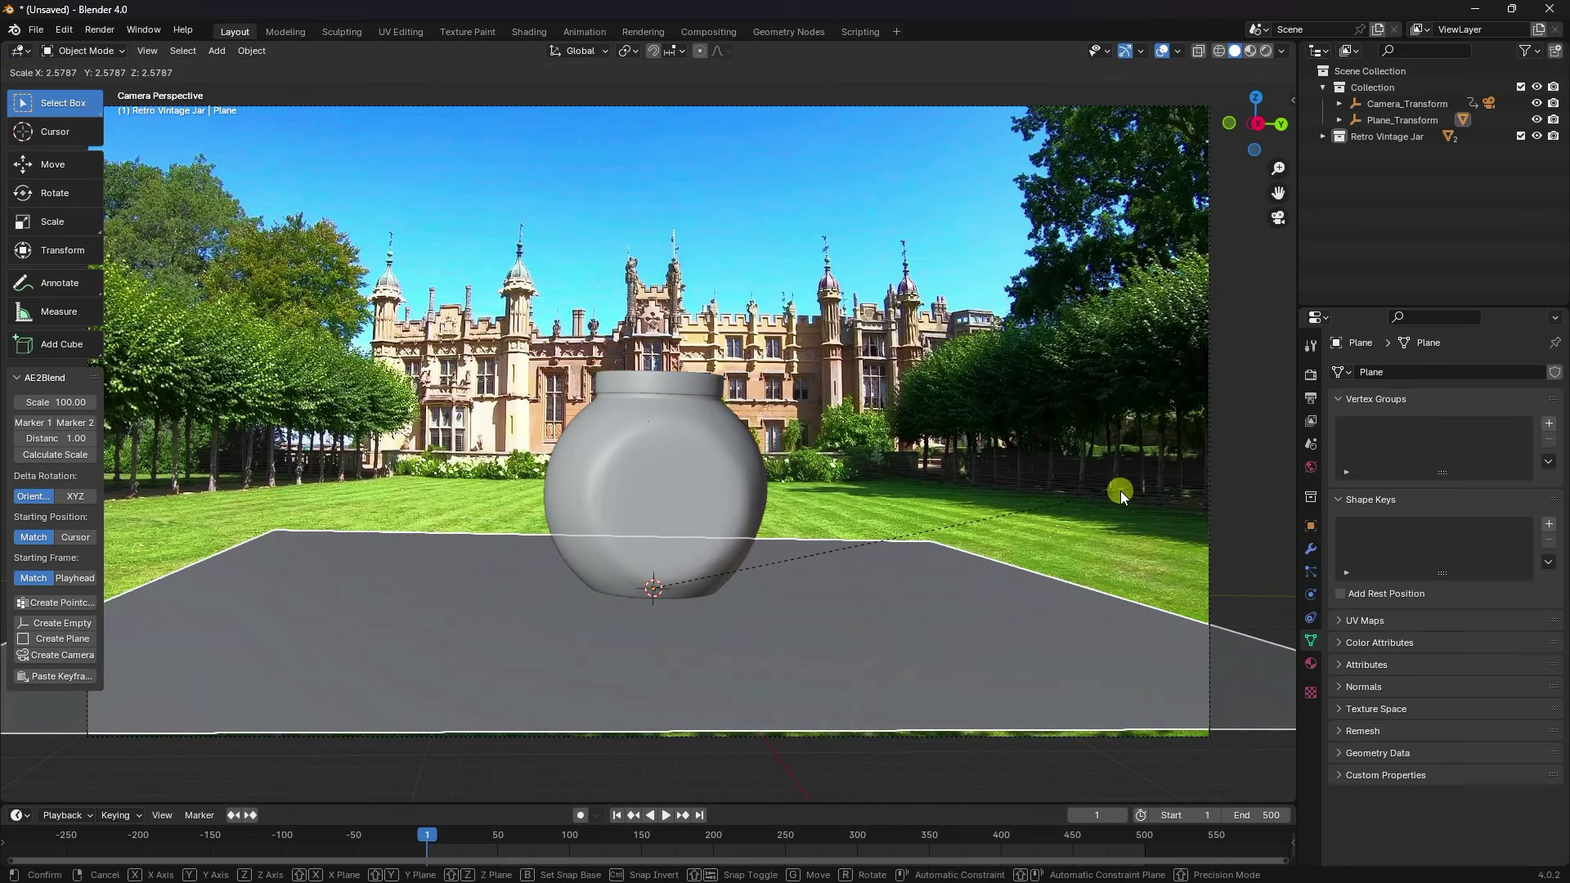
click(1120, 491)
middle_drag(897, 537, 730, 591)
scroll(730, 592, down, 6)
click(48, 157)
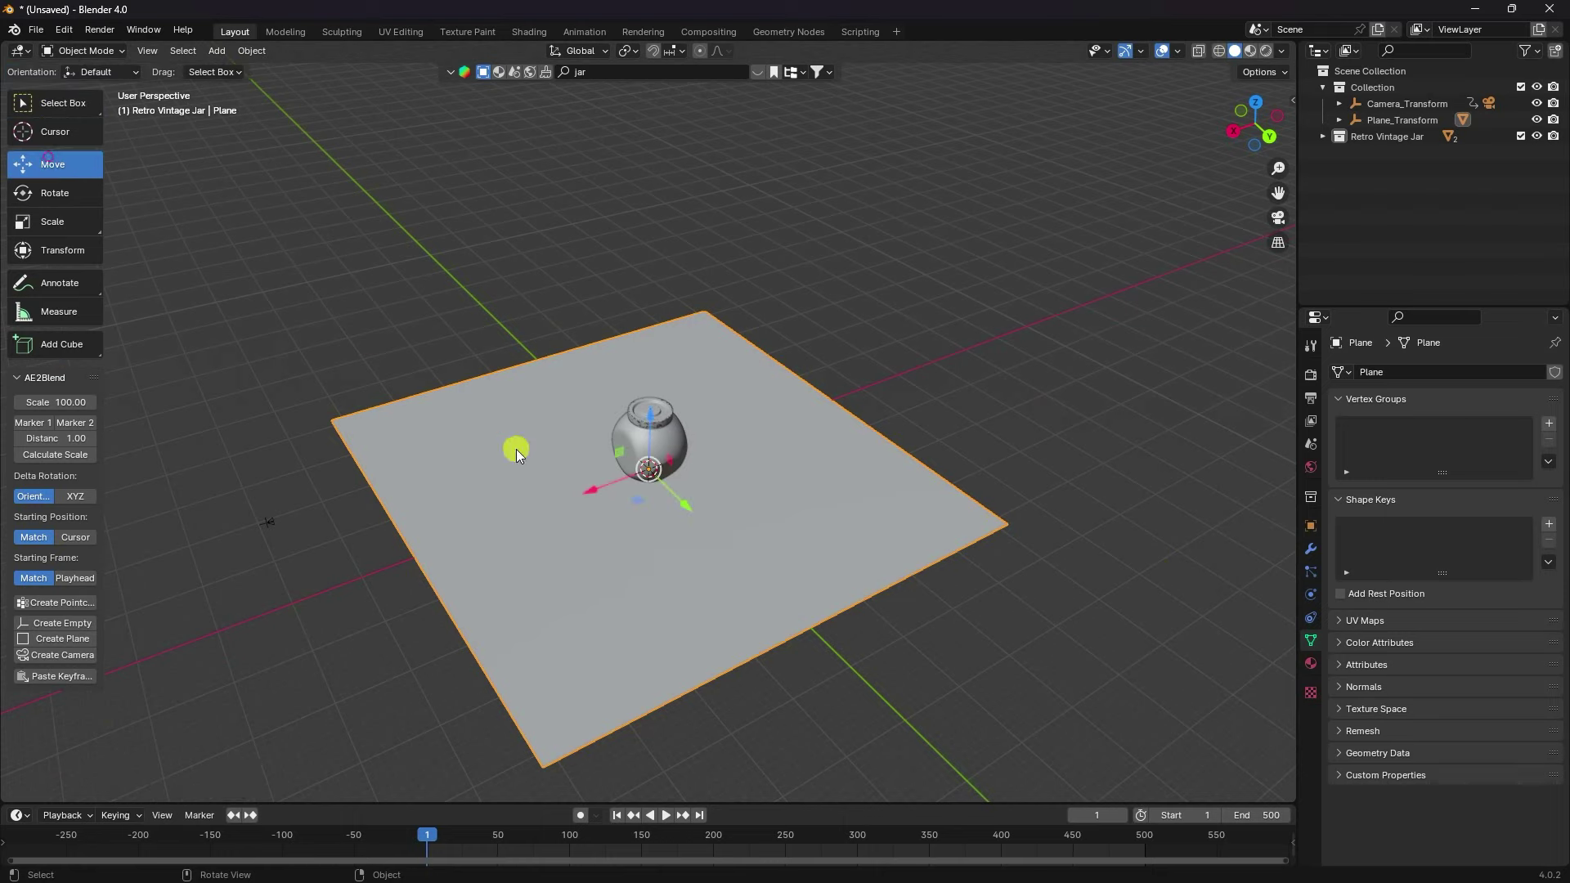
drag(578, 496, 589, 488)
key(KP_0)
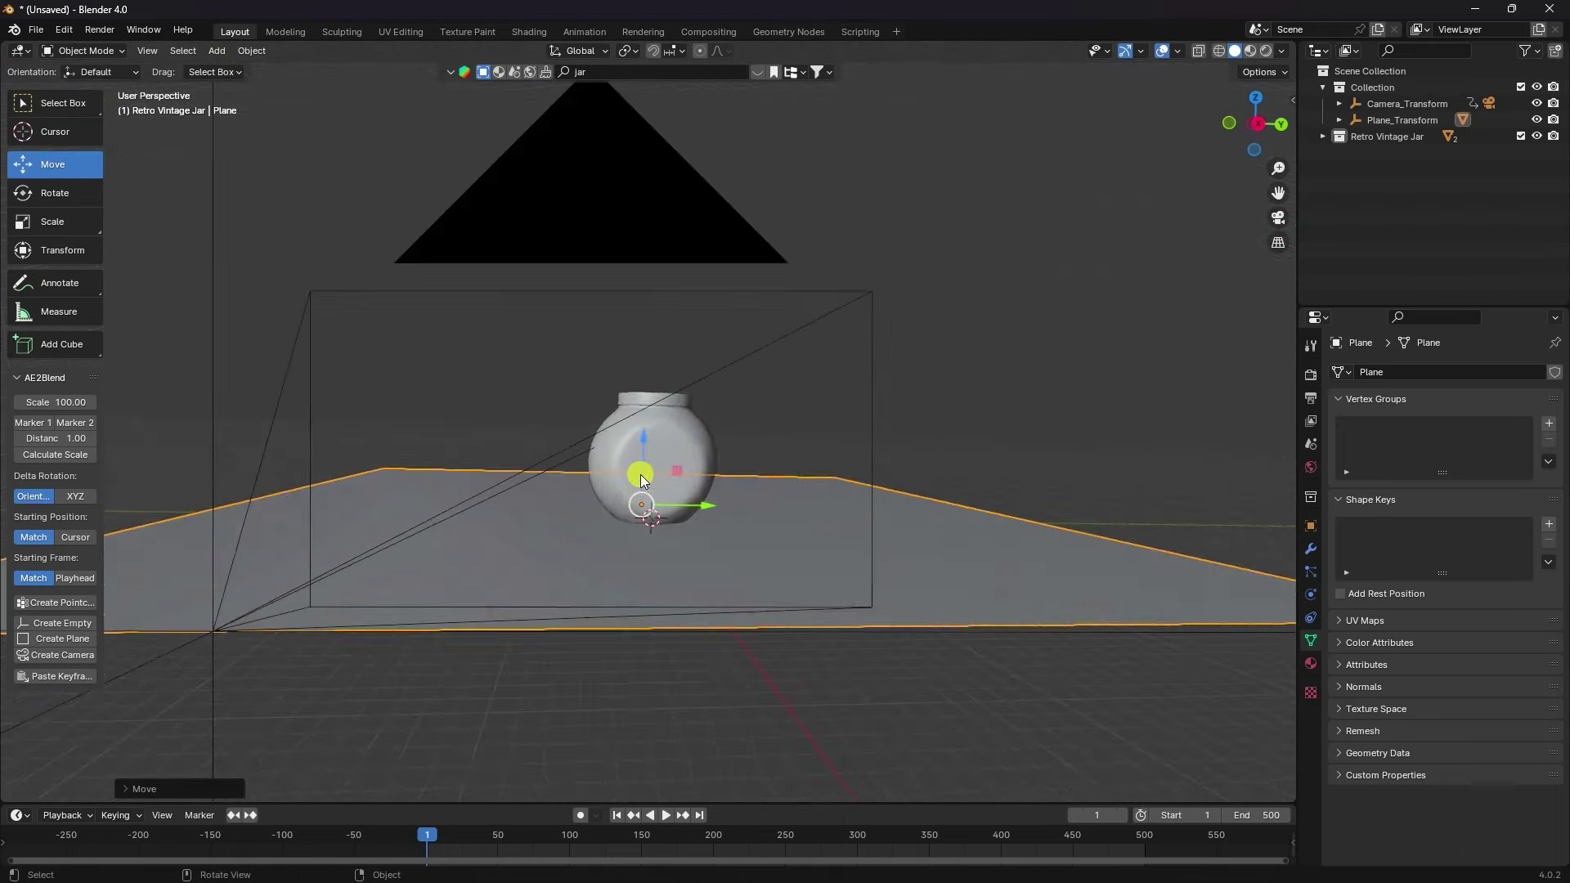
key(KP_0)
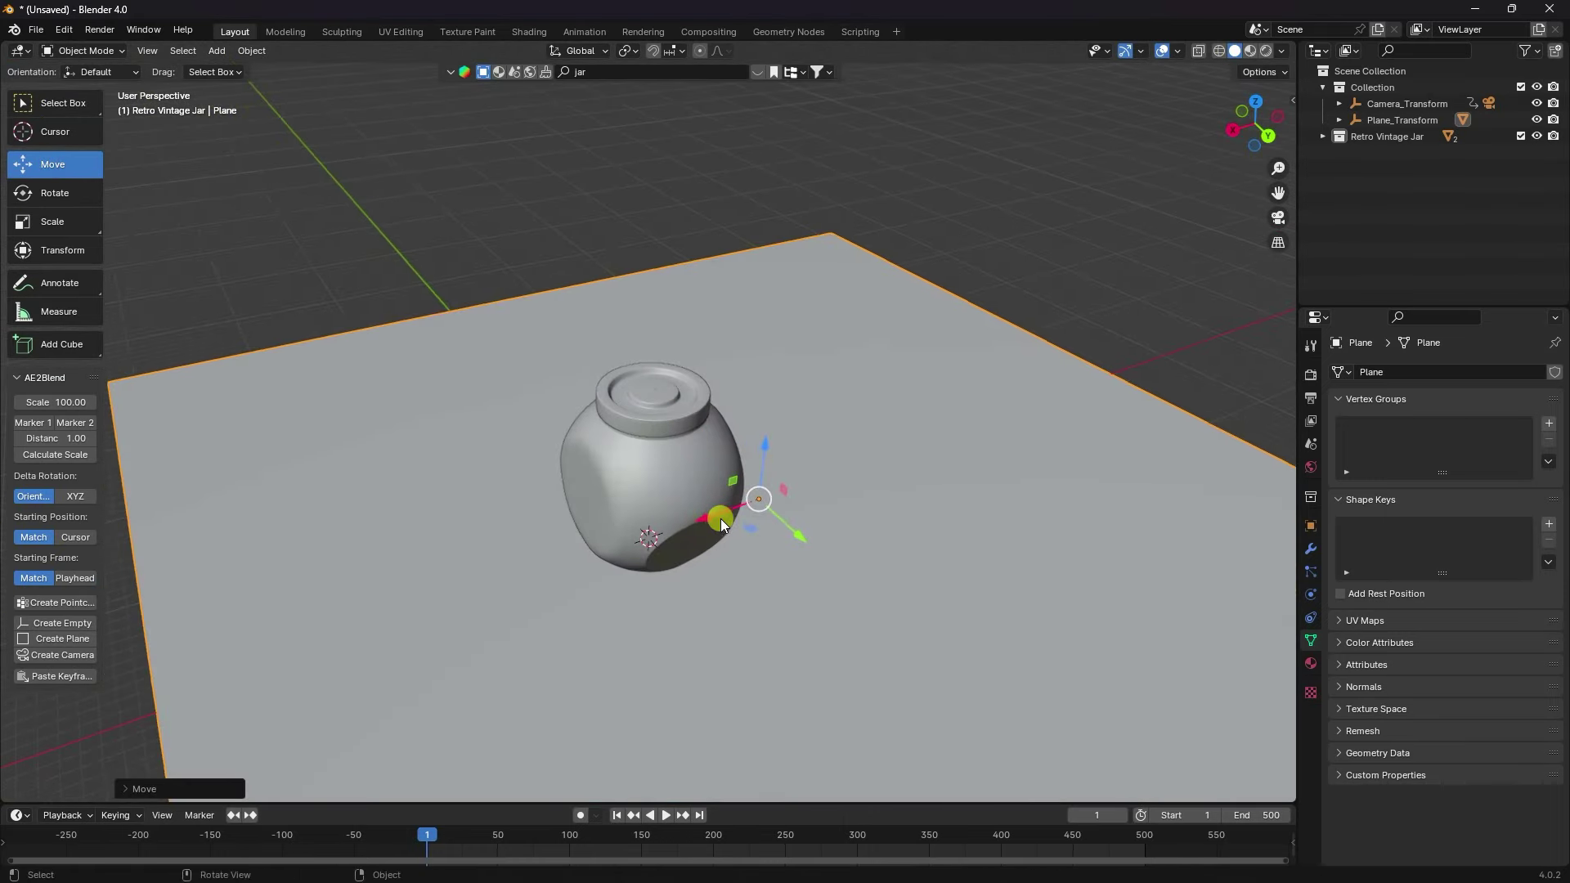
drag(719, 518, 709, 519)
click(709, 519)
Resize the plane again and refine its X position, checking through the camera
key(KP_0)
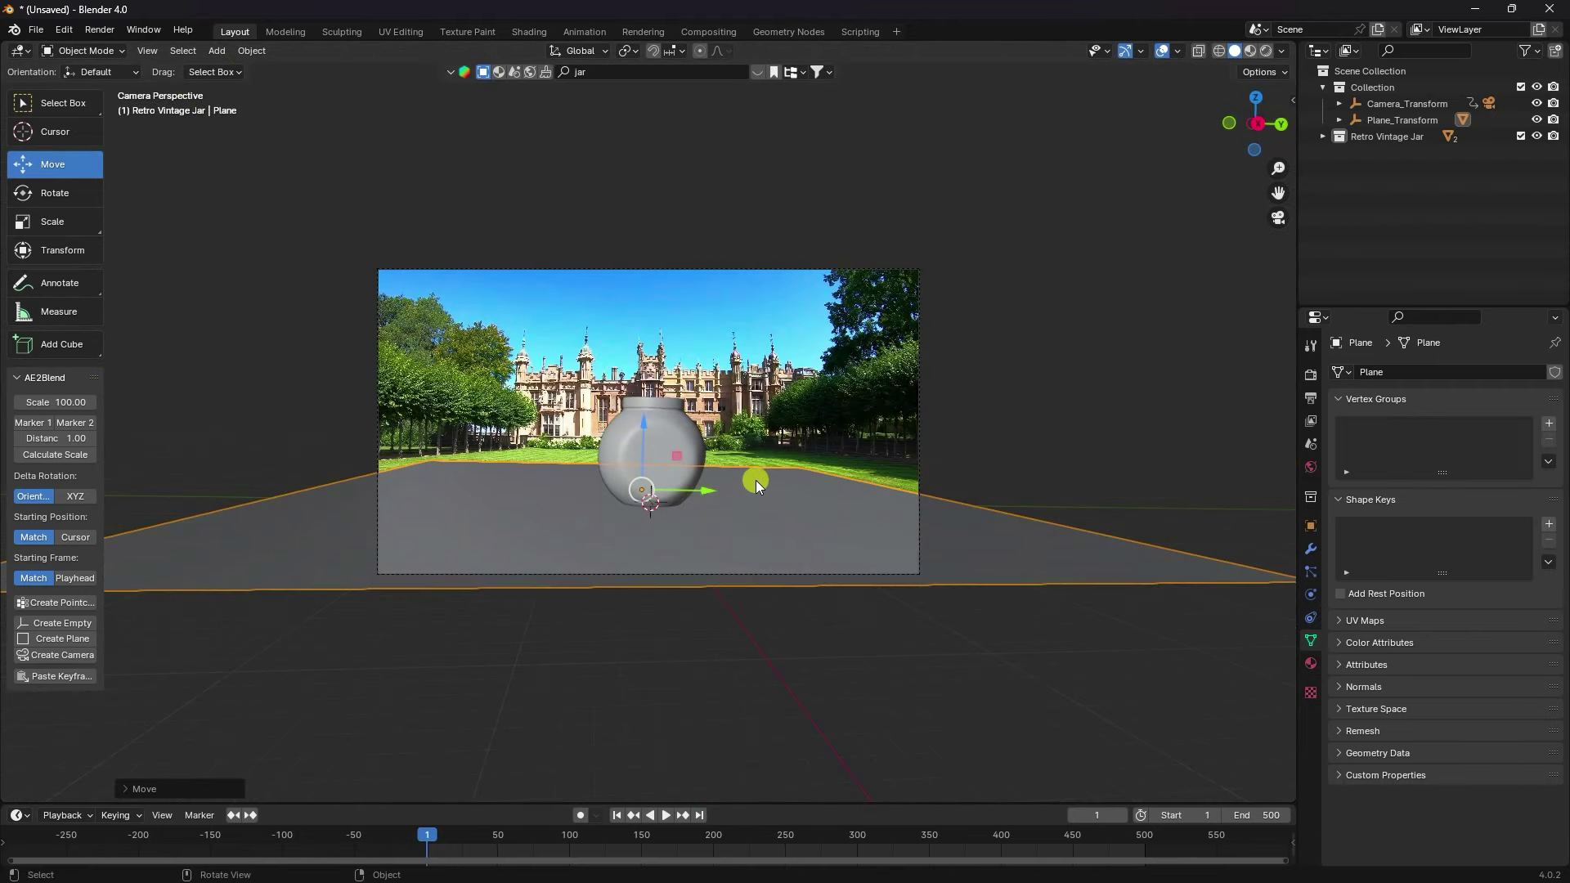
key(s)
click(778, 473)
key(KP_0)
key(g)
key(x)
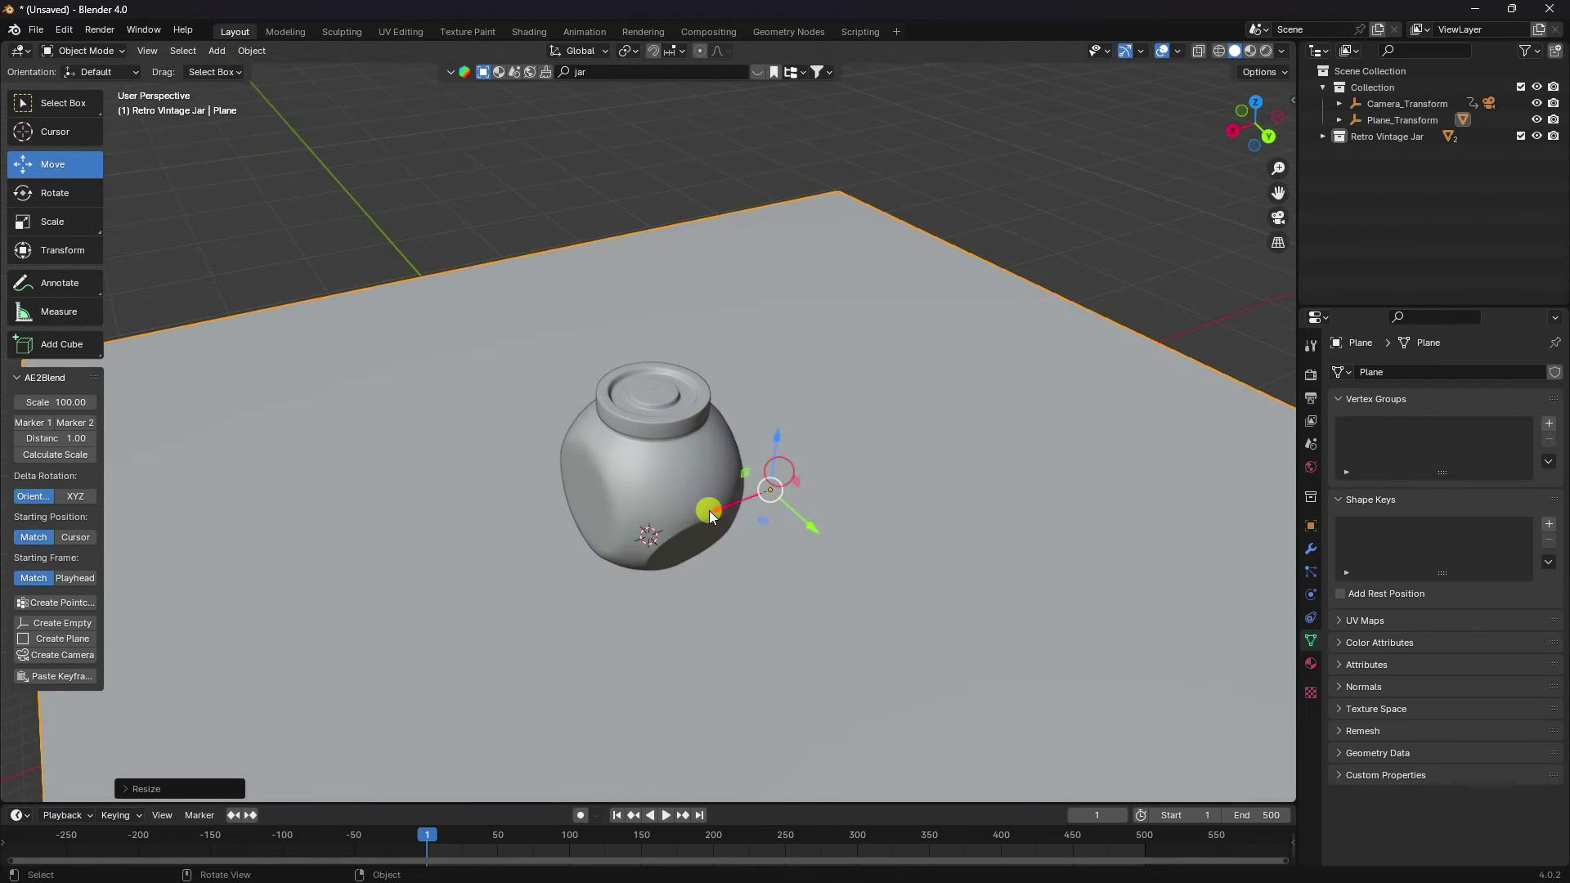
click(751, 498)
key(KP_0)
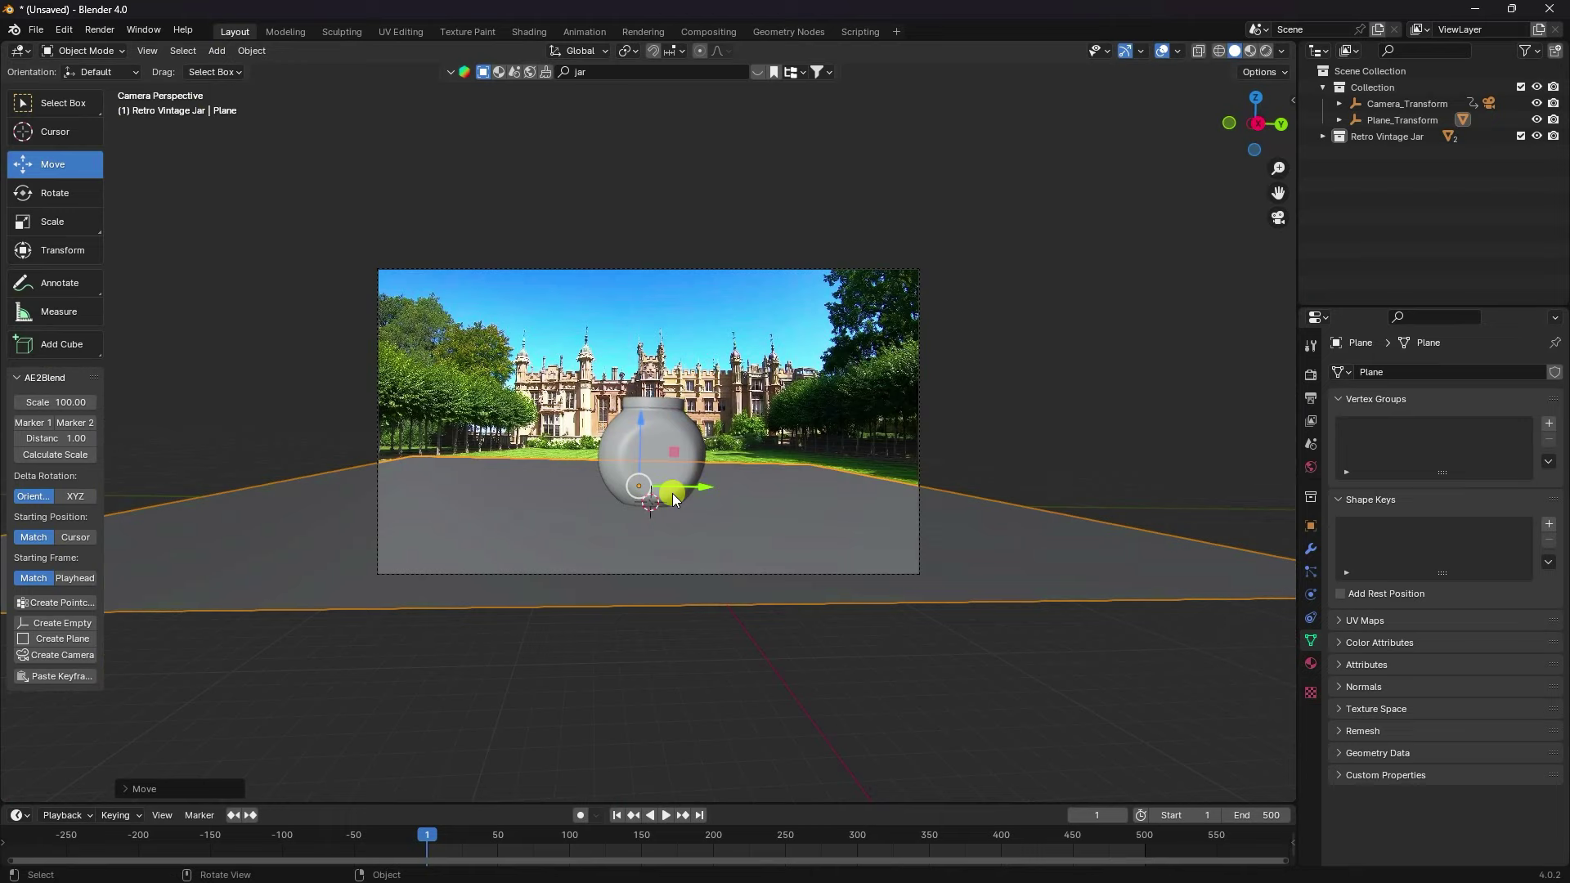
Hide the jar's Cap object in the Outliner to leave the jar's top open
scroll(669, 492, up, 2)
scroll(660, 494, down, 3)
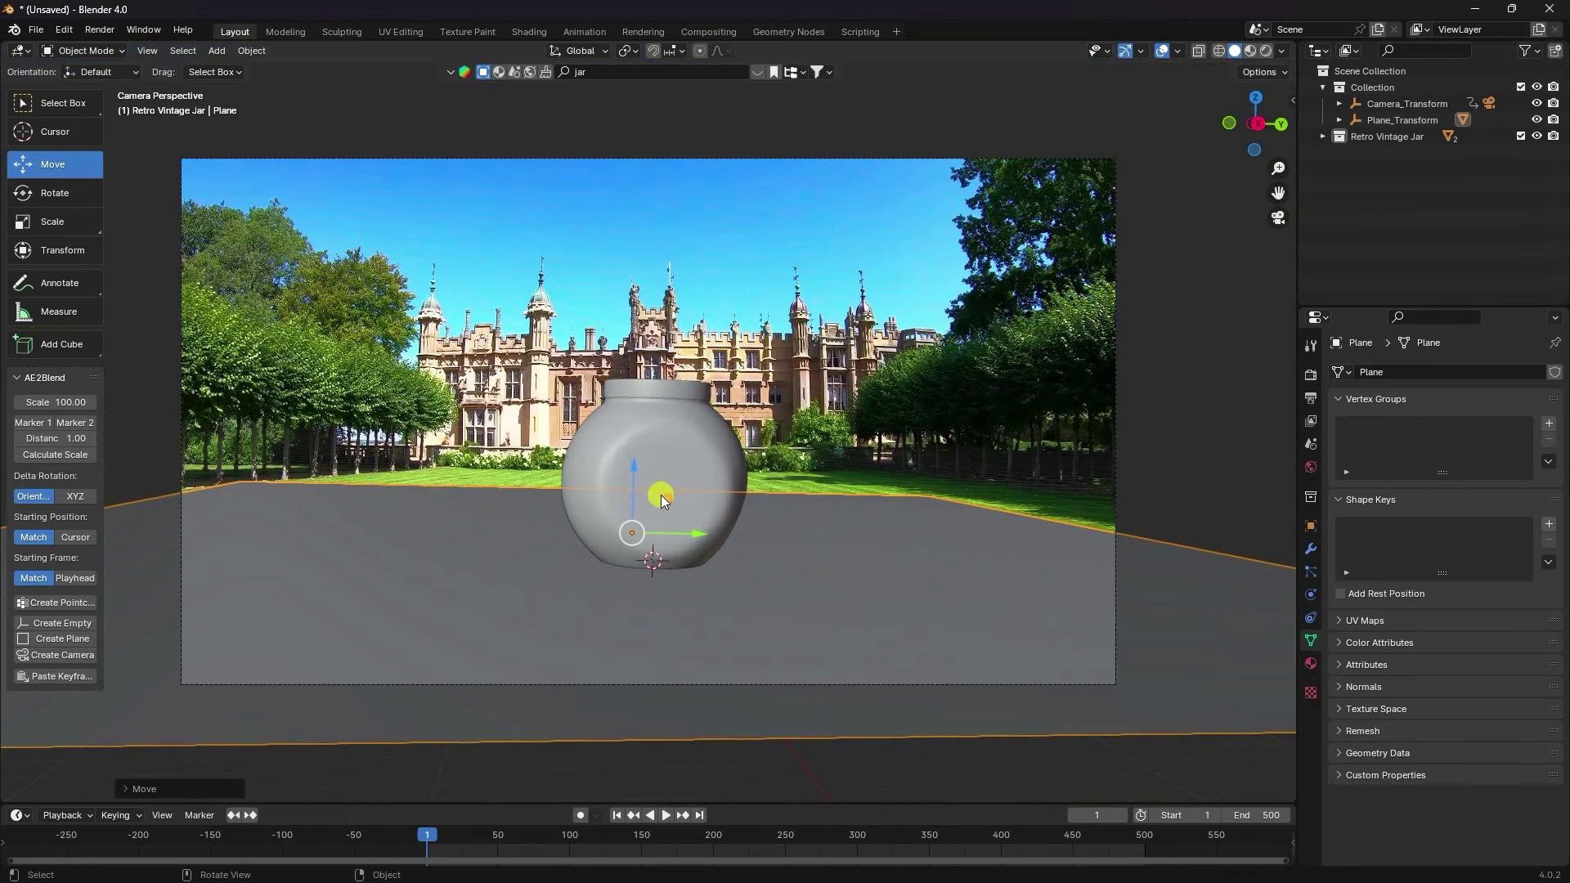
scroll(655, 494, up, 1)
scroll(655, 494, up, 1)
click(662, 373)
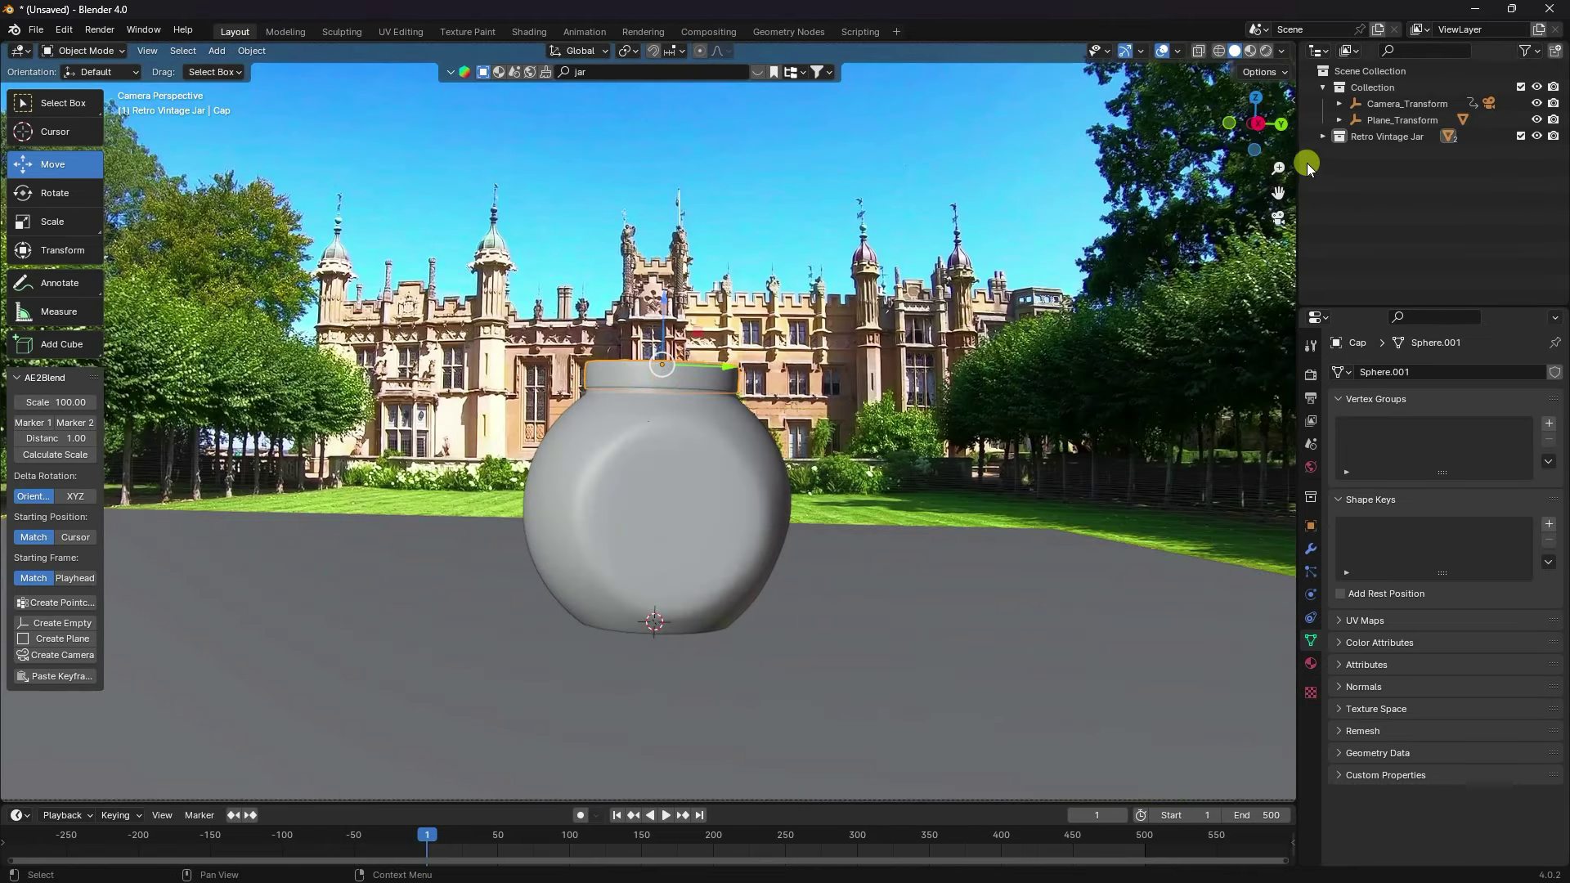
click(1323, 136)
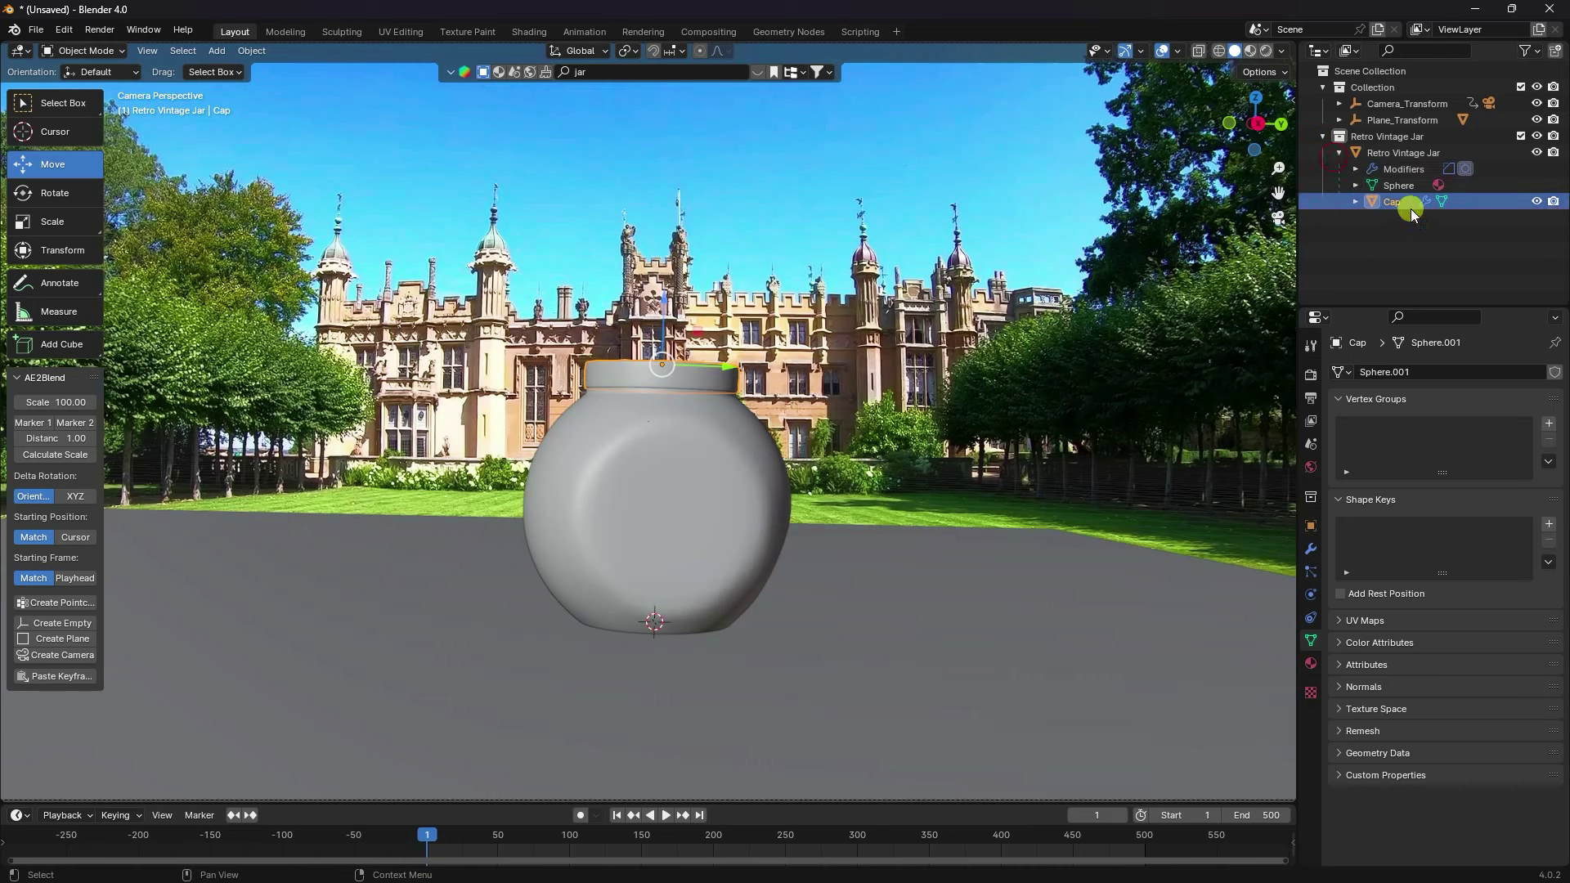
click(1536, 202)
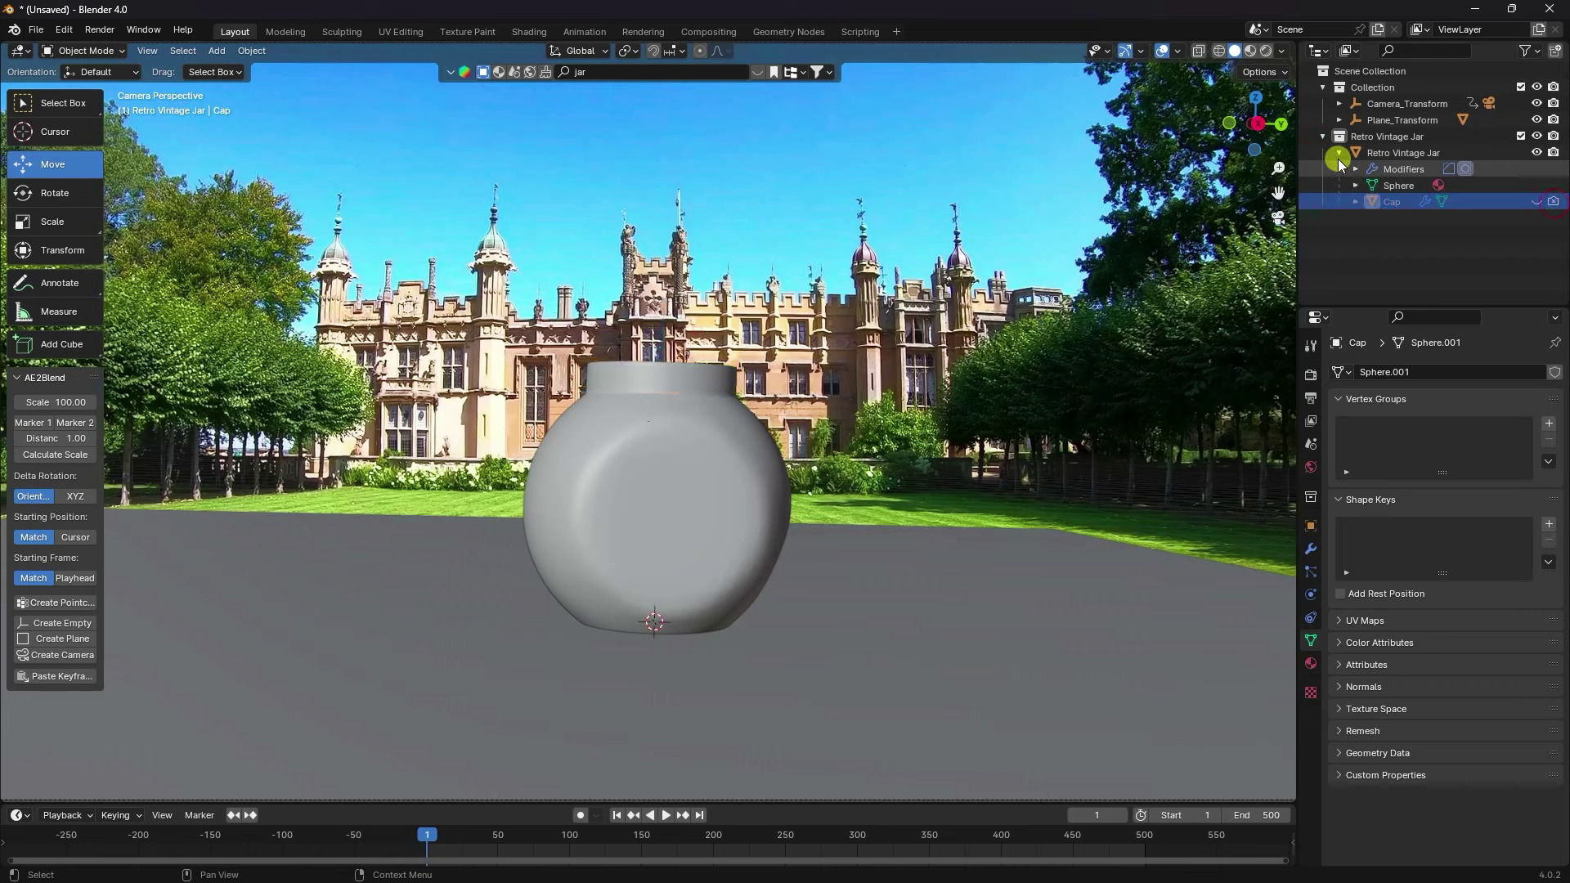
click(1323, 136)
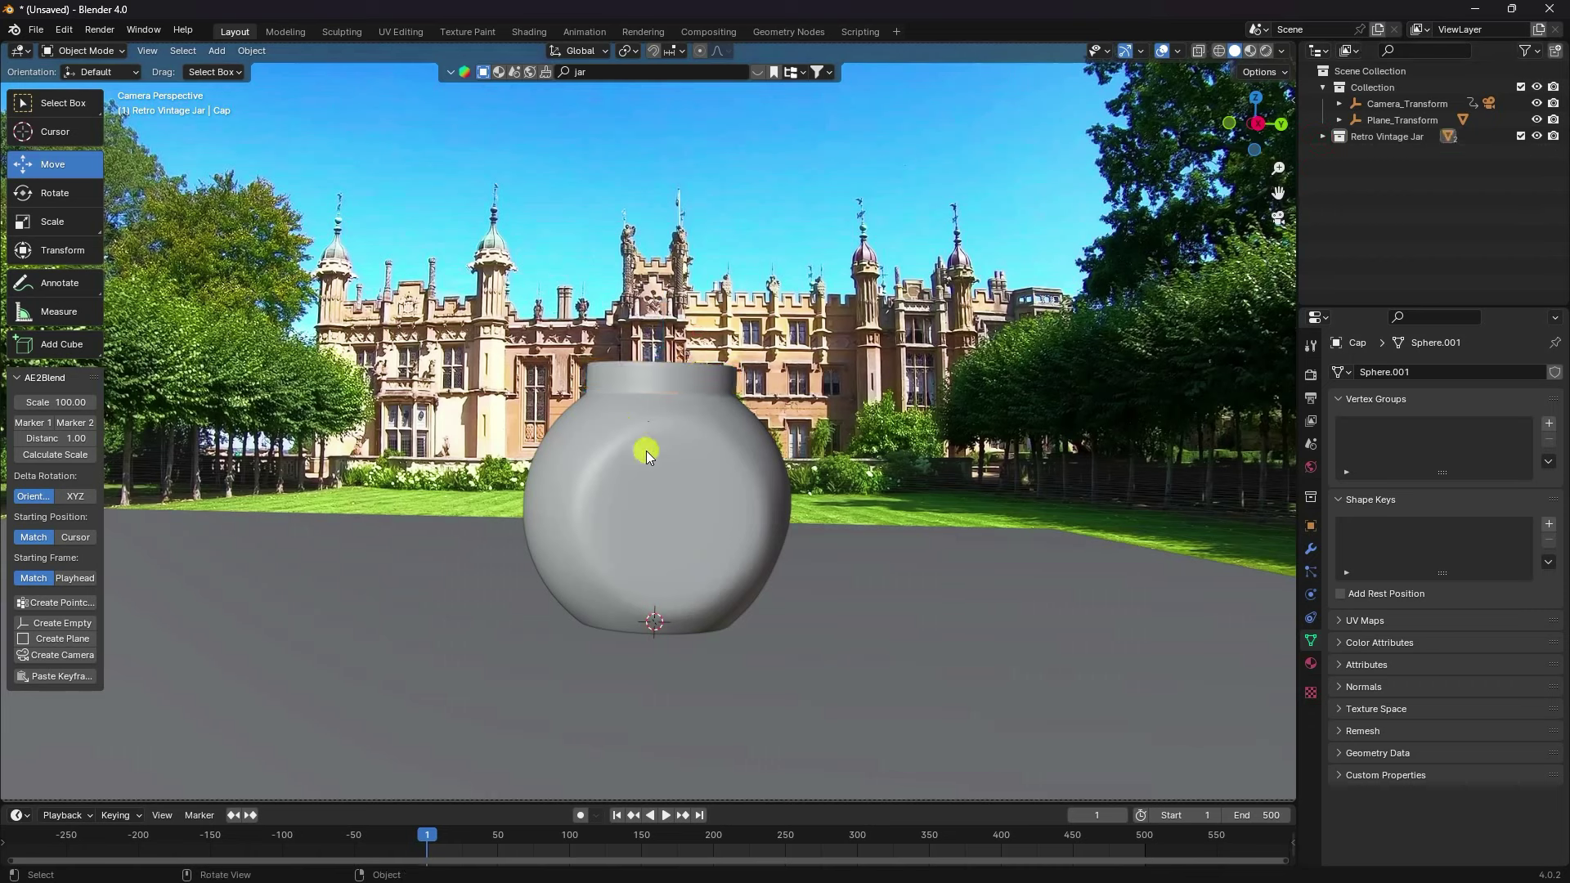
Set the render engine to Cycles on GPU Compute with 256 max samples
click(1311, 374)
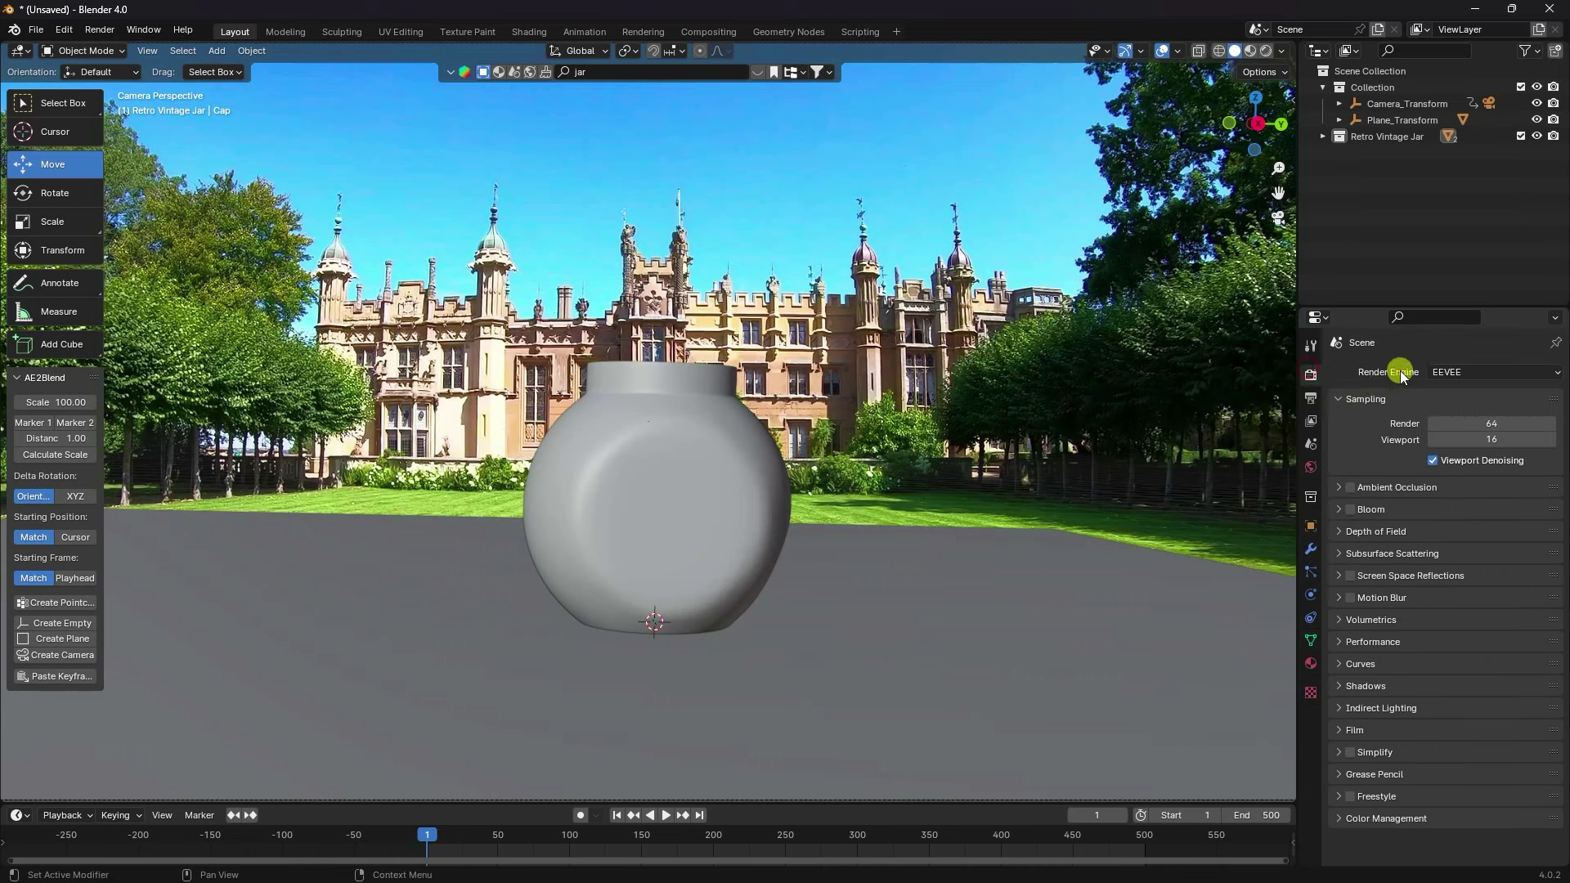
click(1447, 373)
click(1454, 427)
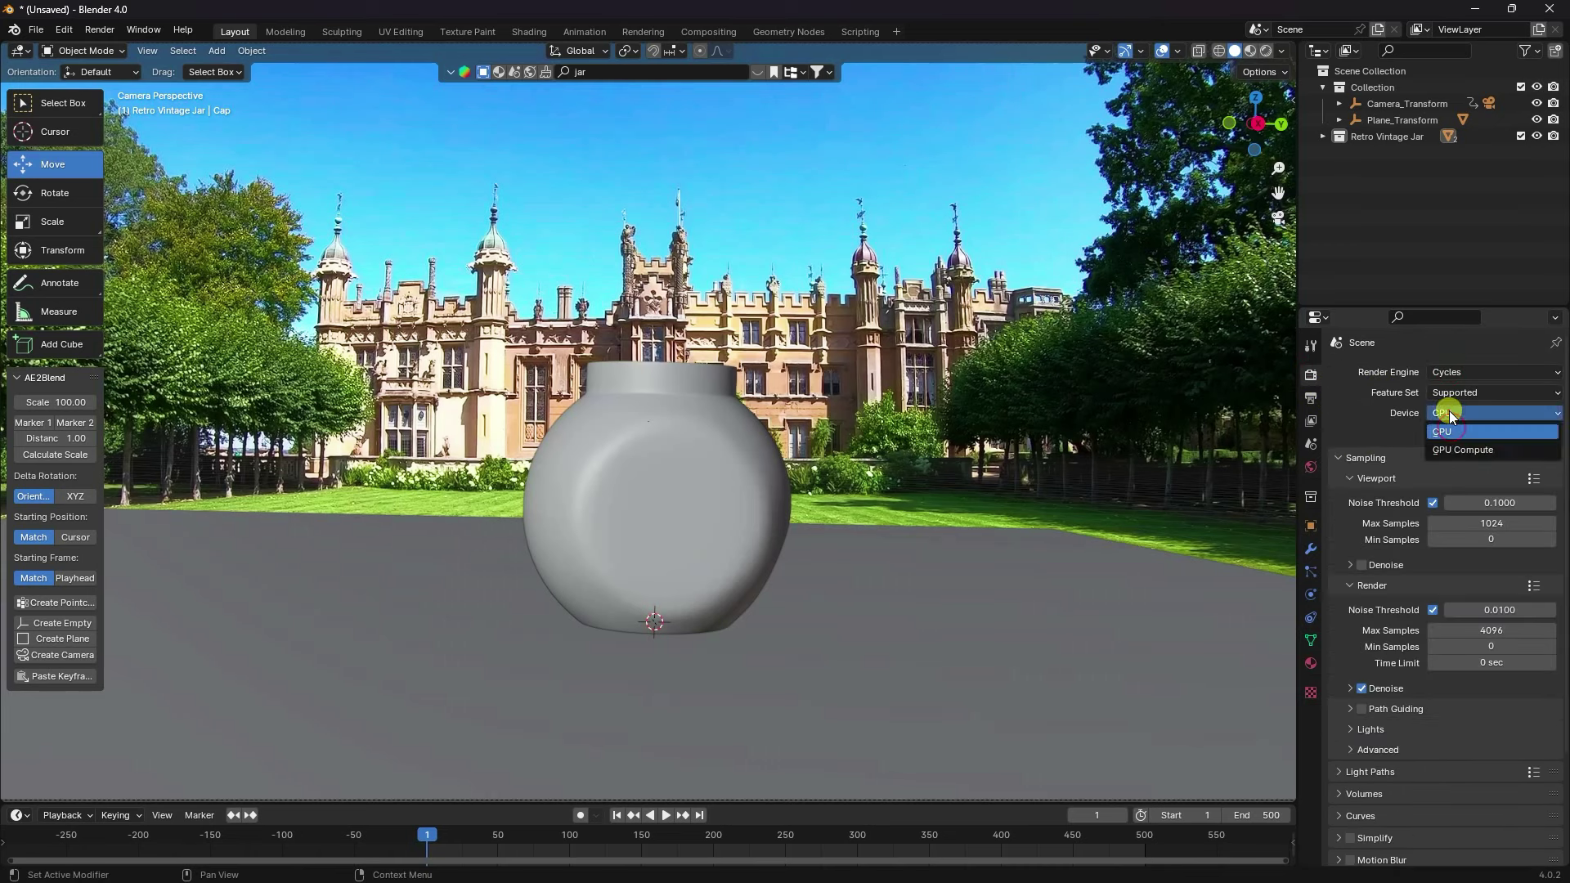
click(1456, 445)
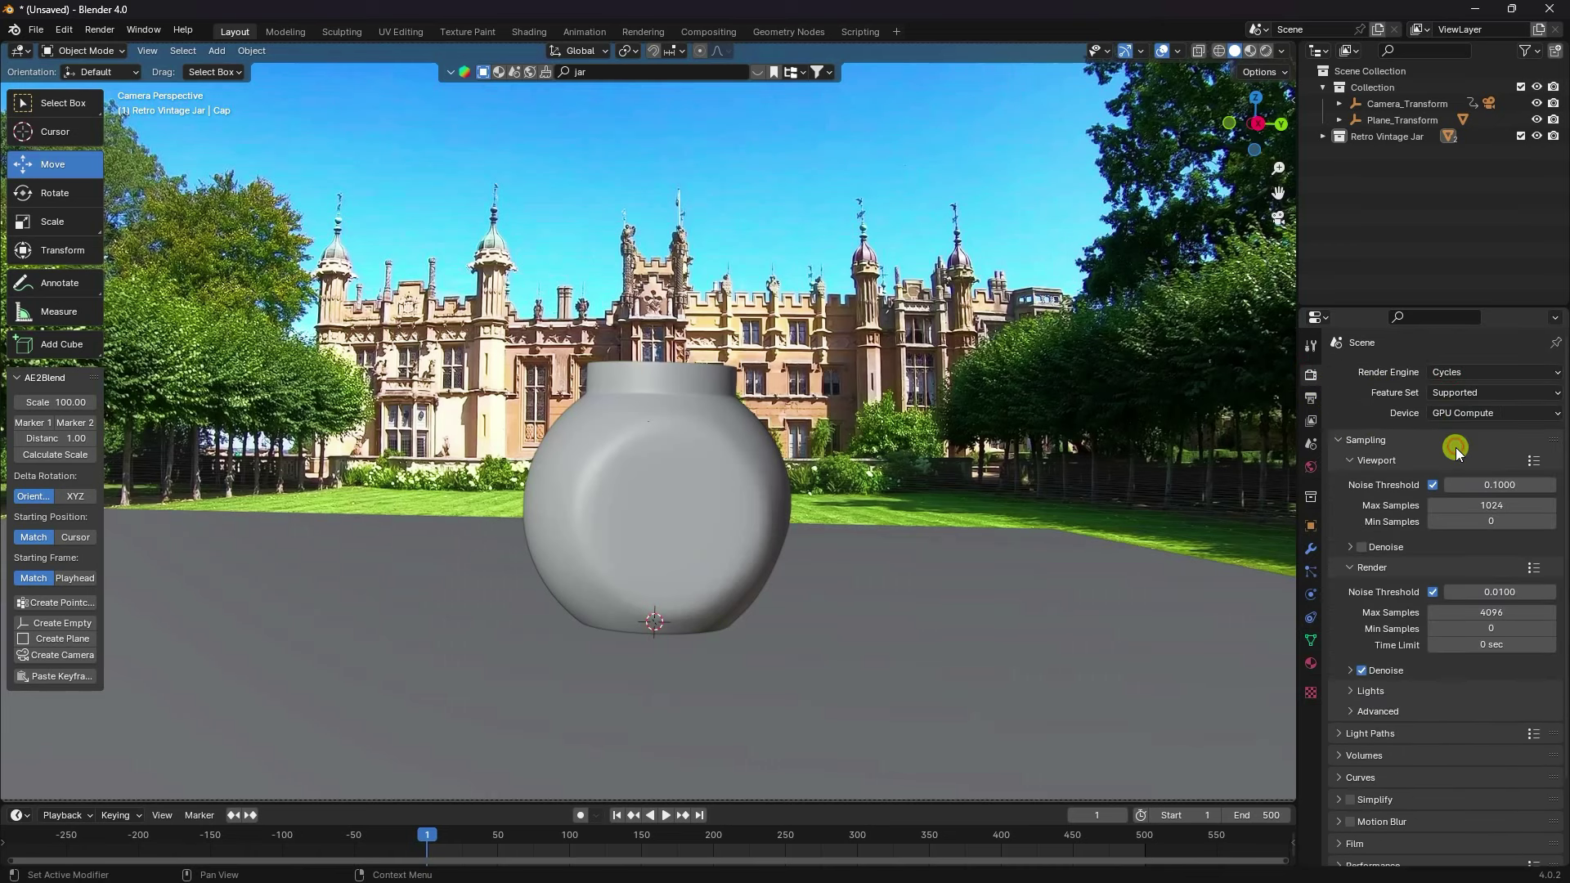
click(1488, 615)
text(256)
key(Return)
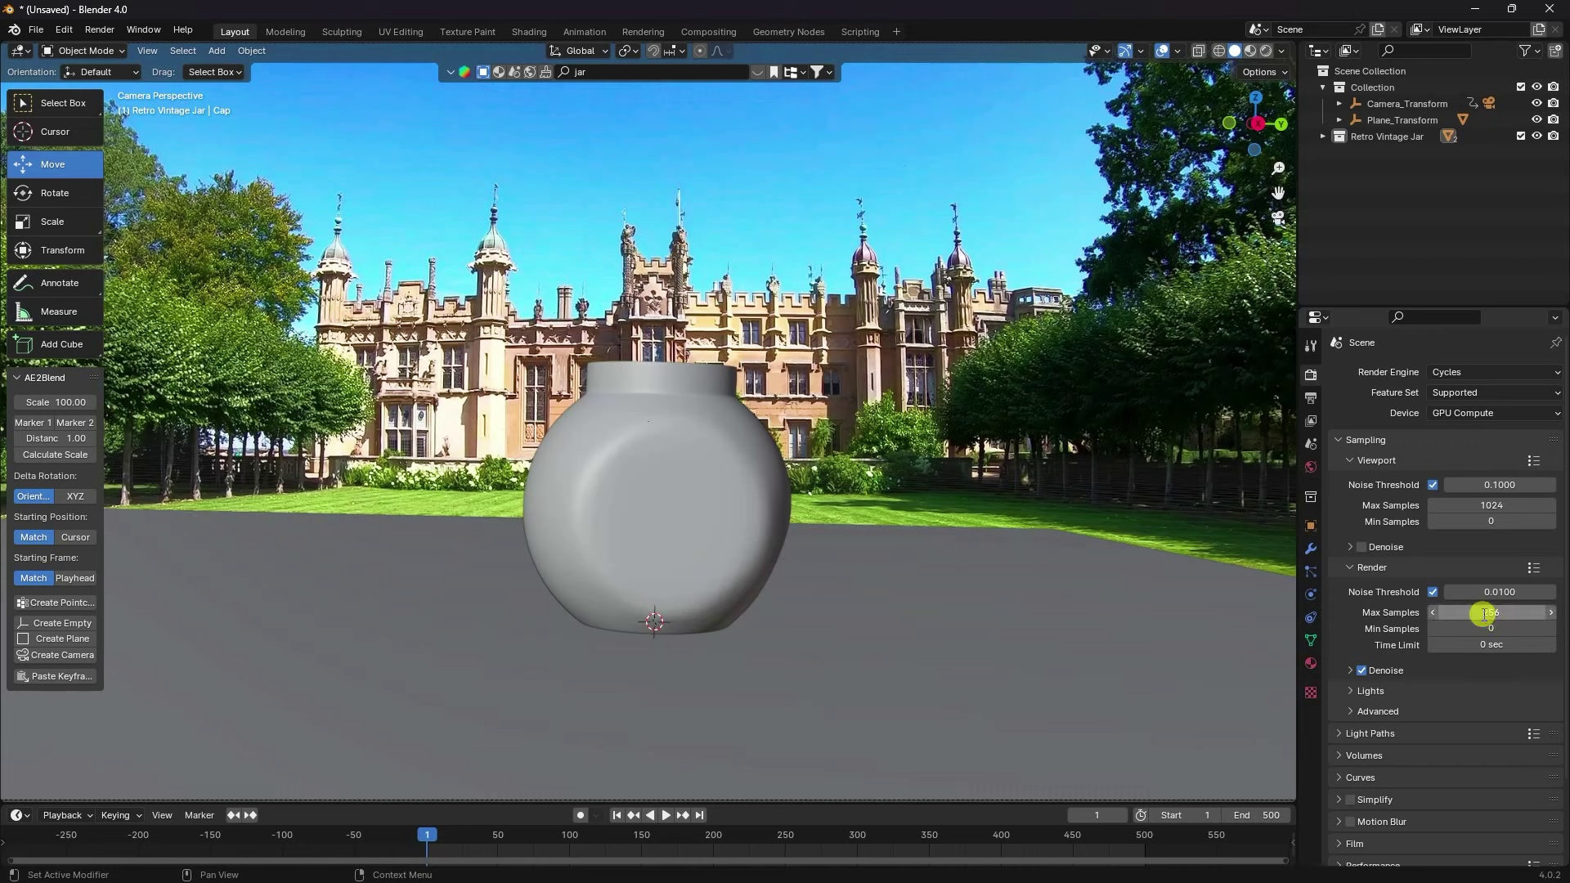
mouse_move(1490, 612)
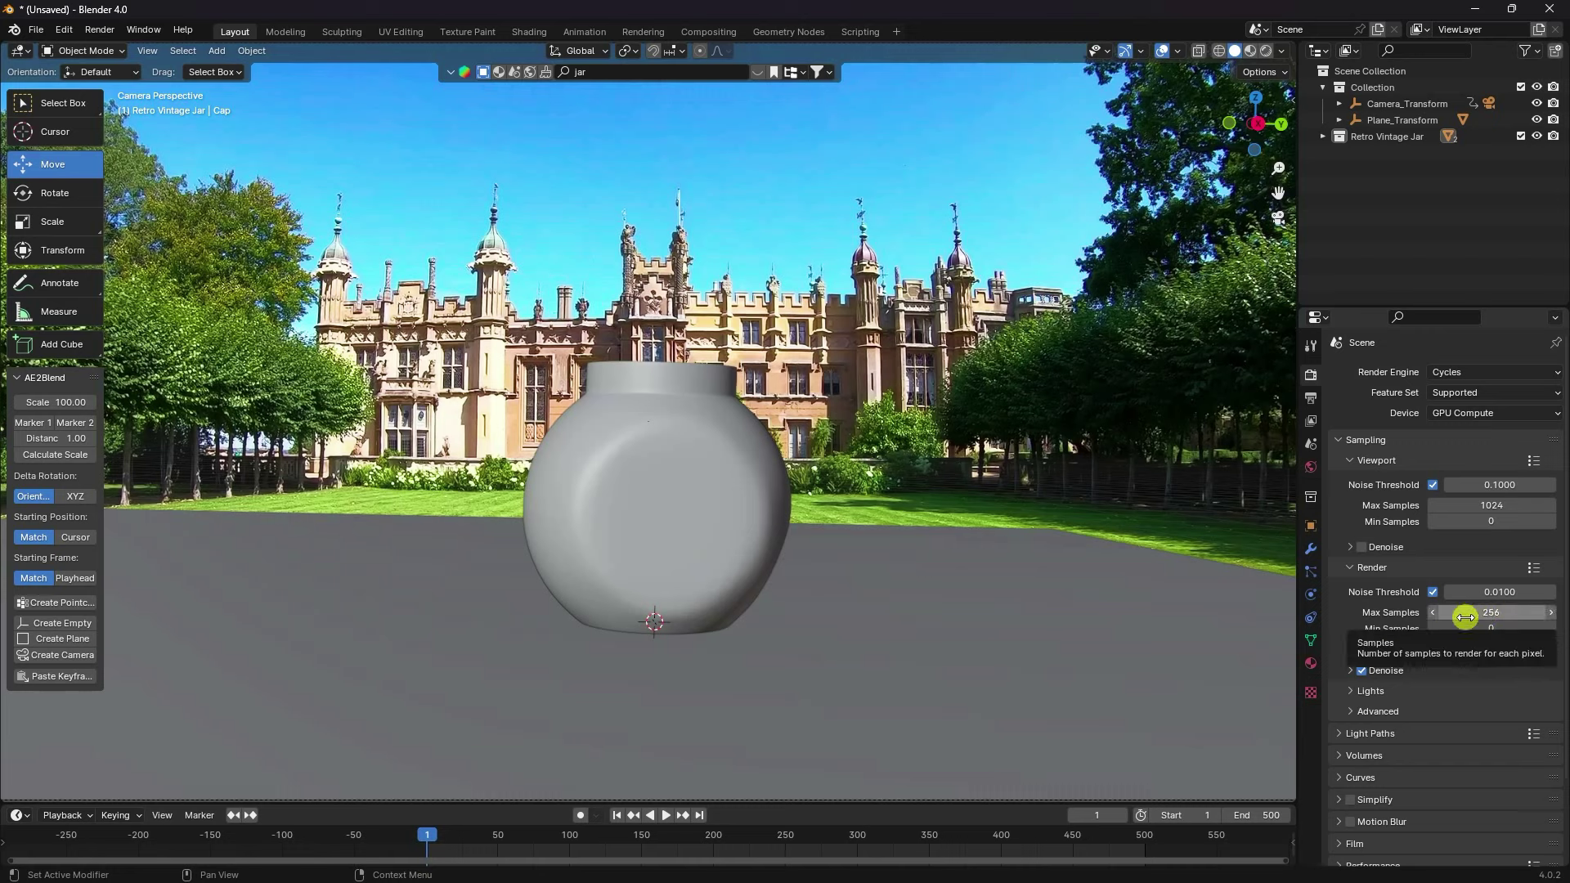
Enable Film Transparent and switch the View Transform from AgX to Standard
scroll(1361, 680, down, 3)
click(1337, 747)
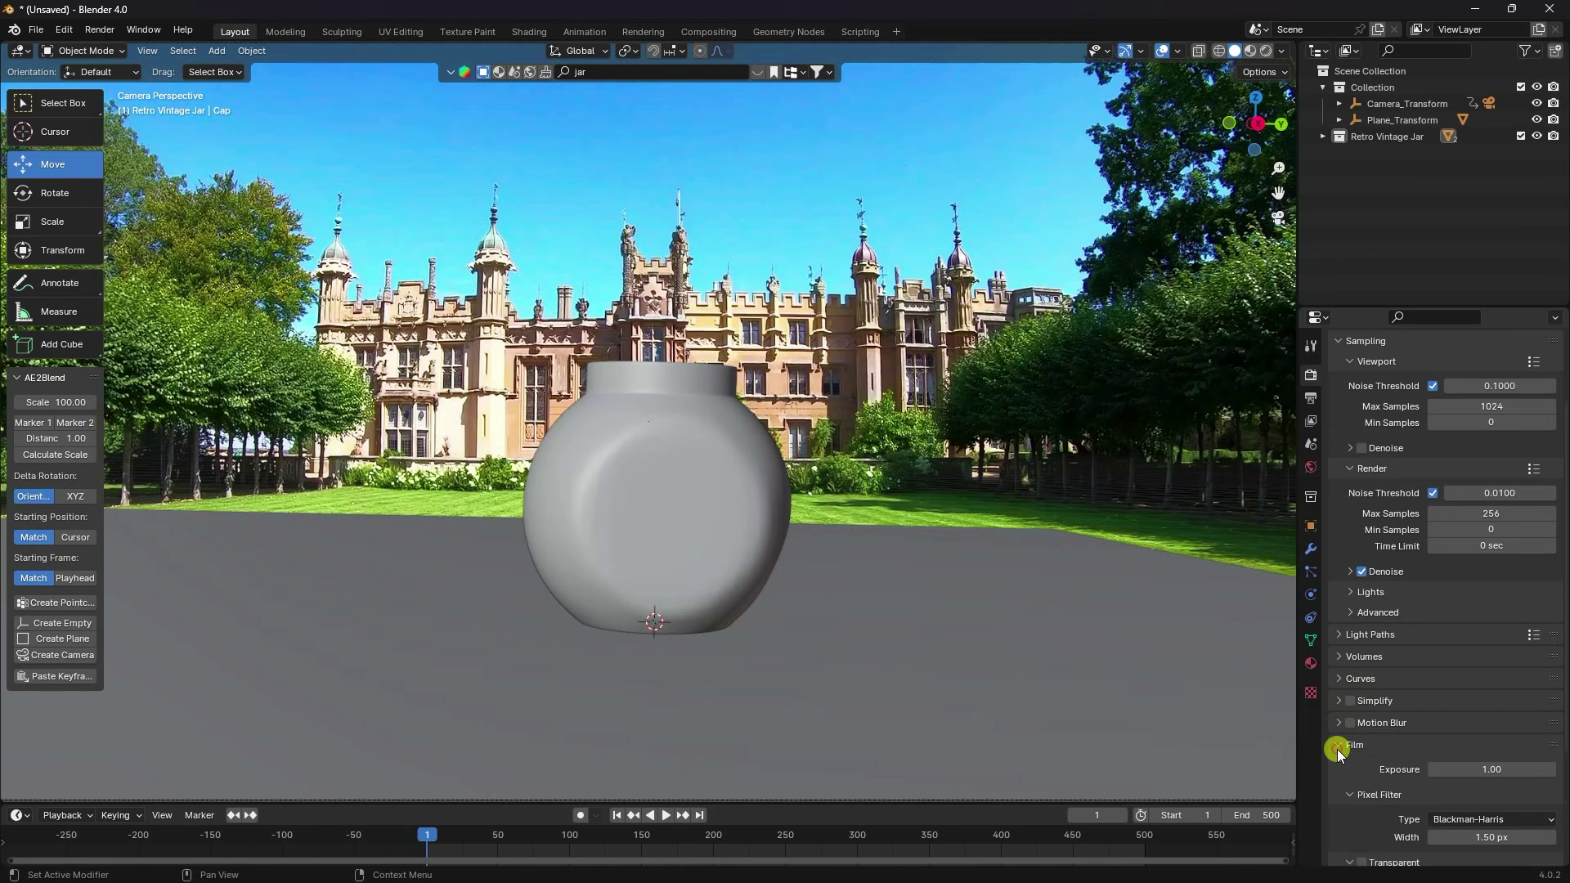
click(1357, 700)
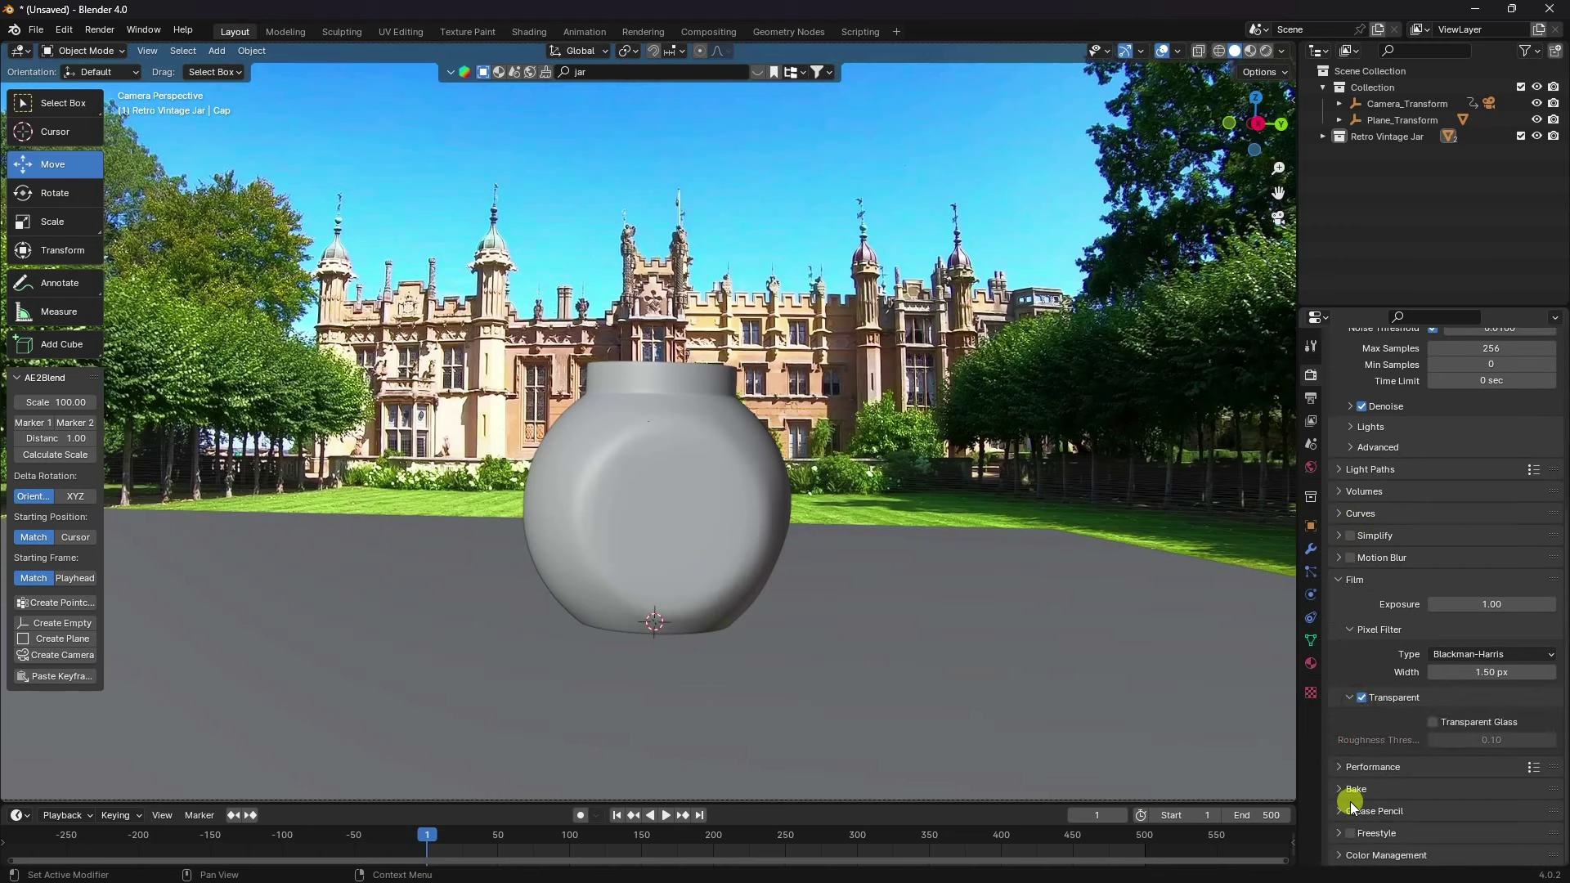
click(1341, 855)
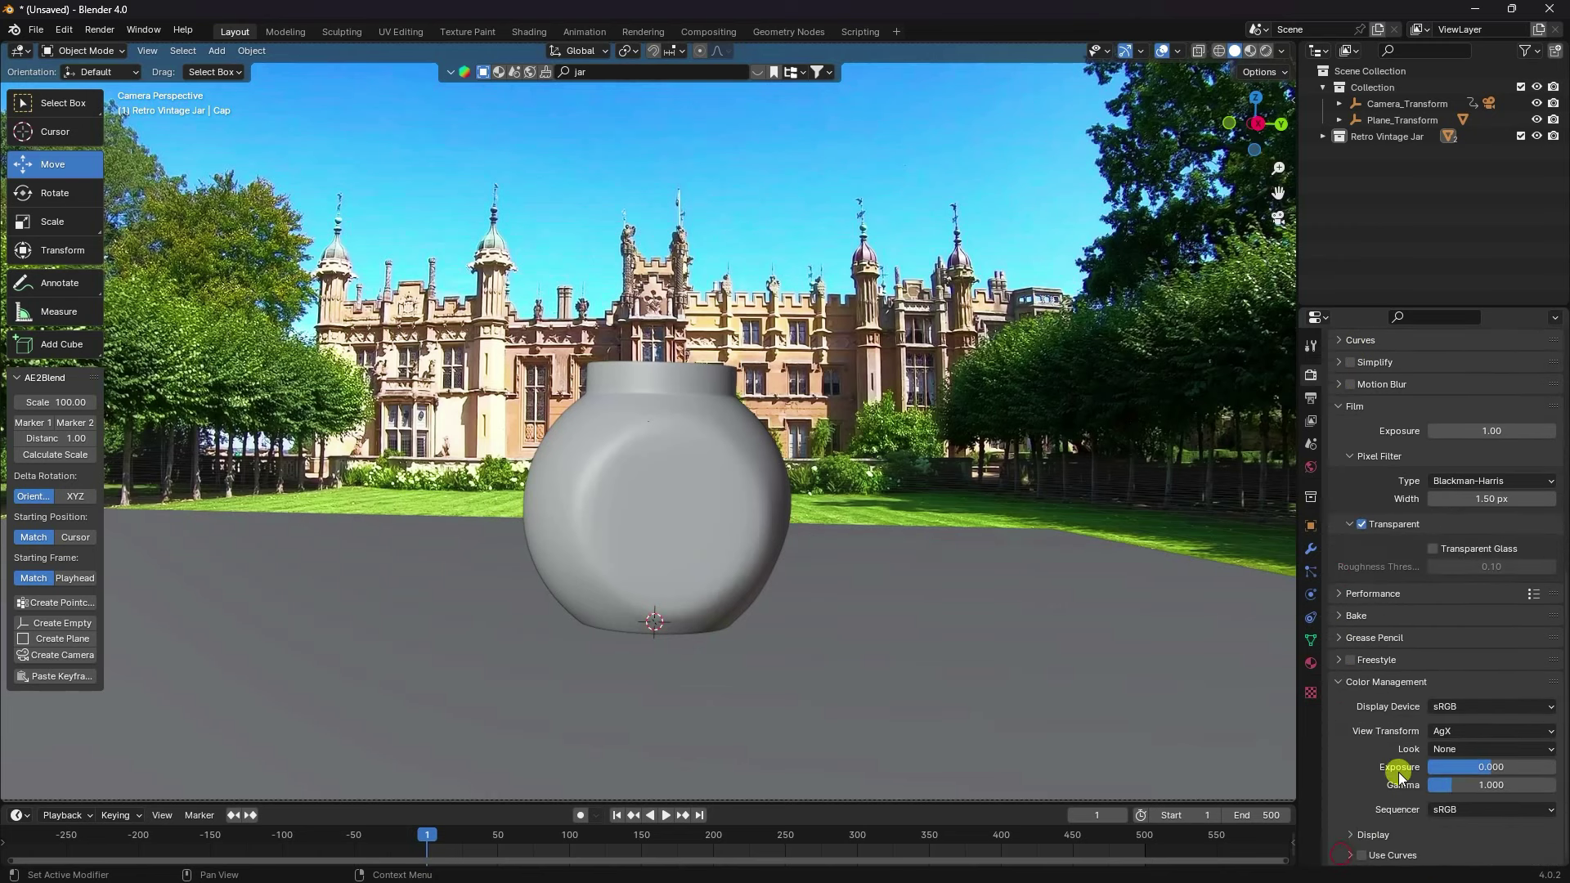
click(1446, 728)
click(1454, 751)
scroll(1060, 634, up, 2)
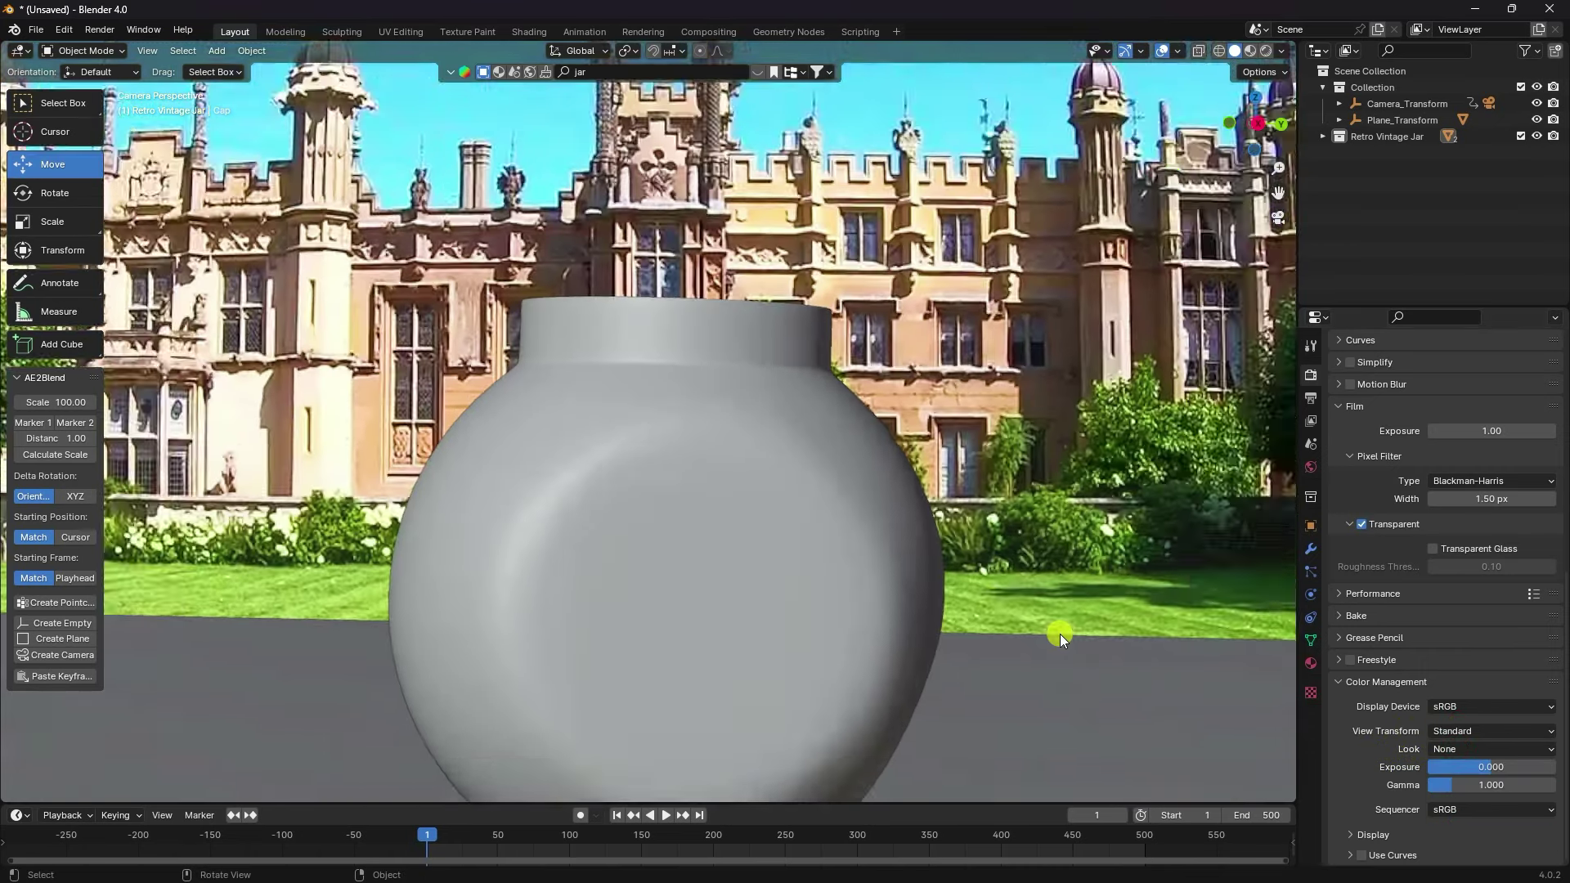
scroll(1059, 635, down, 4)
Tick Shadow Catcher in the ground plane's Object Visibility settings
click(1034, 600)
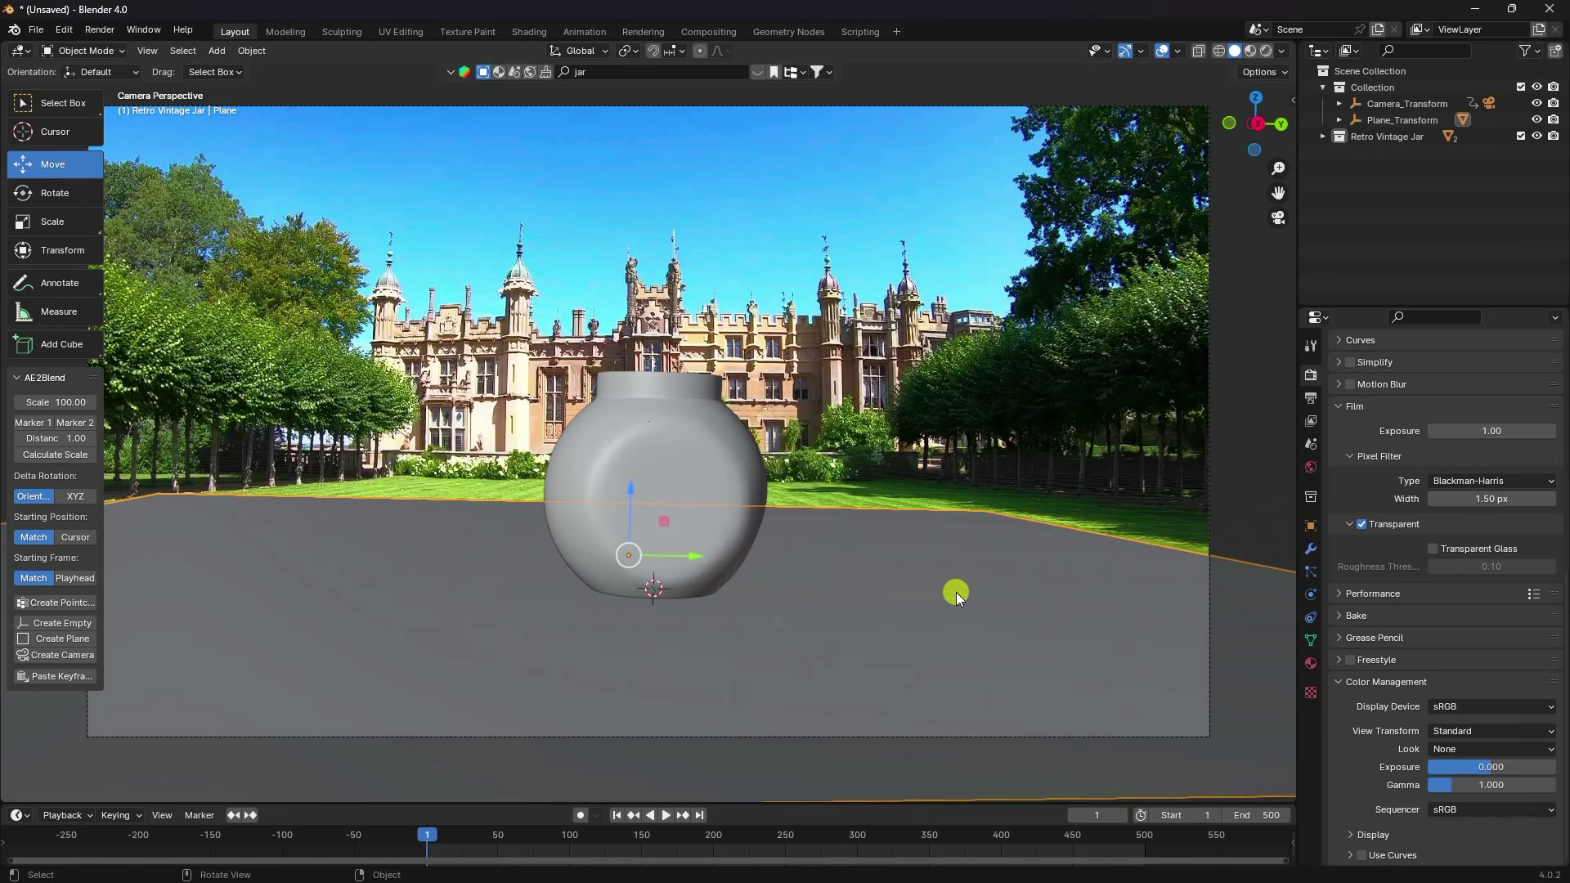
click(1311, 526)
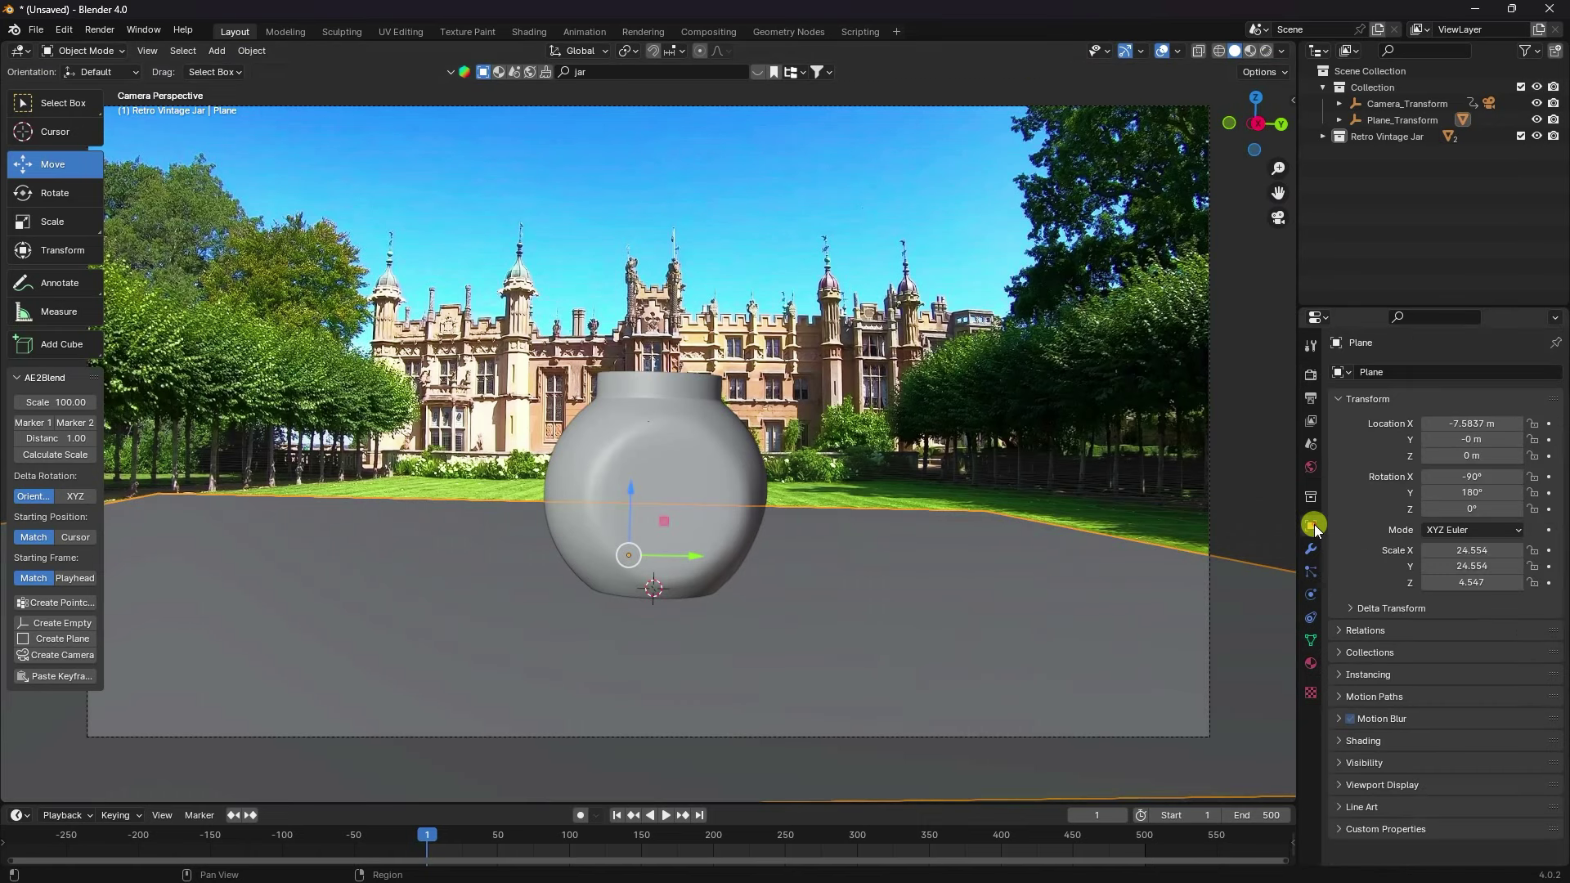
click(1346, 757)
scroll(1341, 729, down, 5)
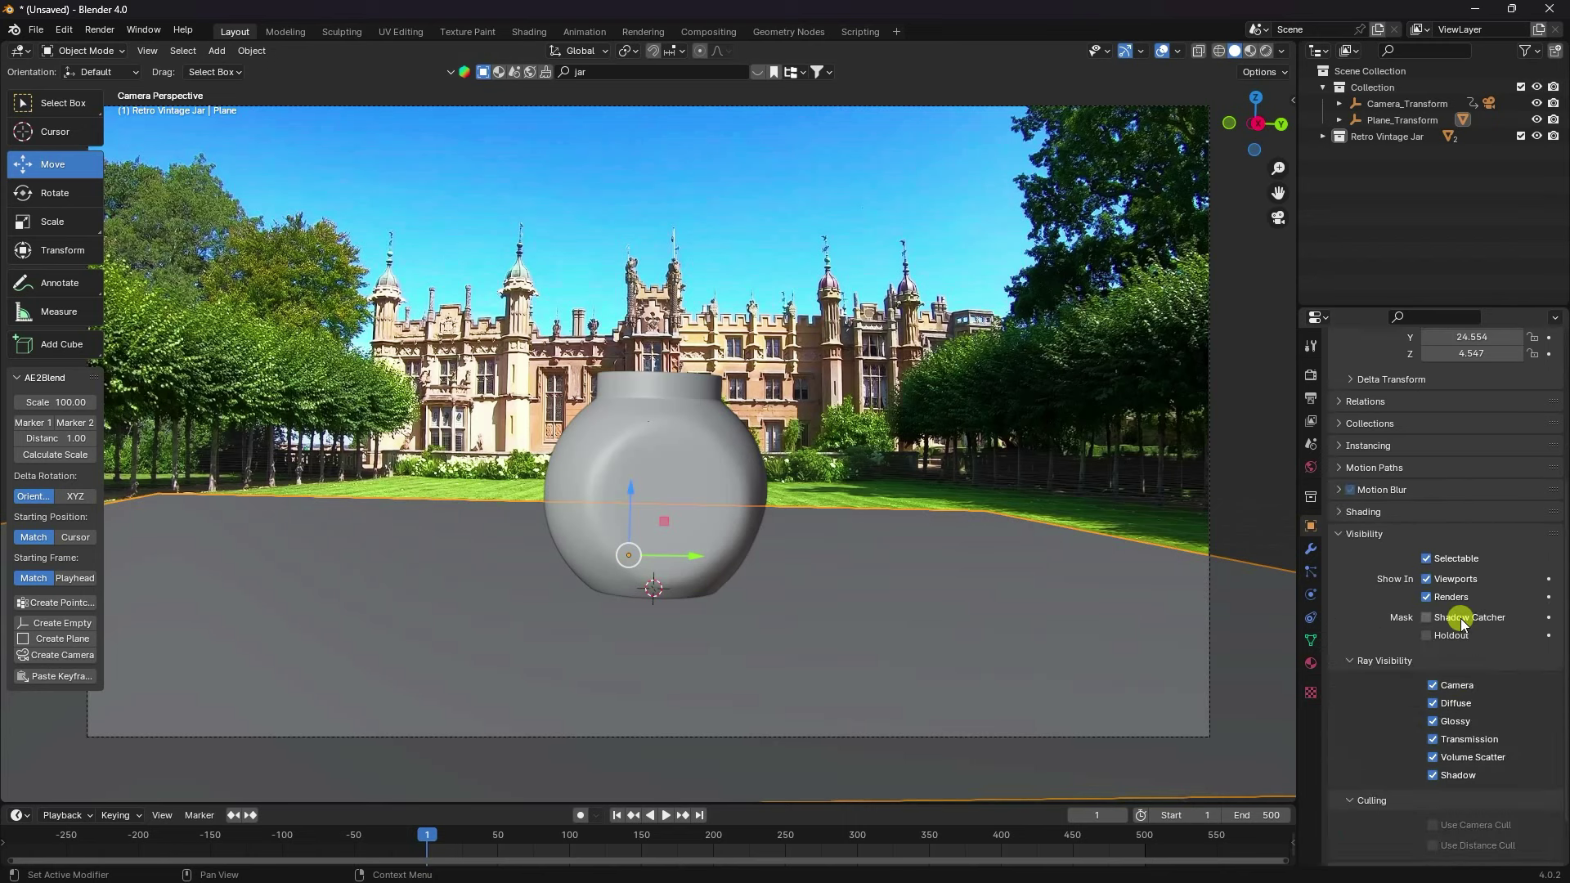
click(1426, 618)
Set the World colour to an Environment Texture using limpopo_golf_course_4k.exr at strength 0.600
click(1312, 468)
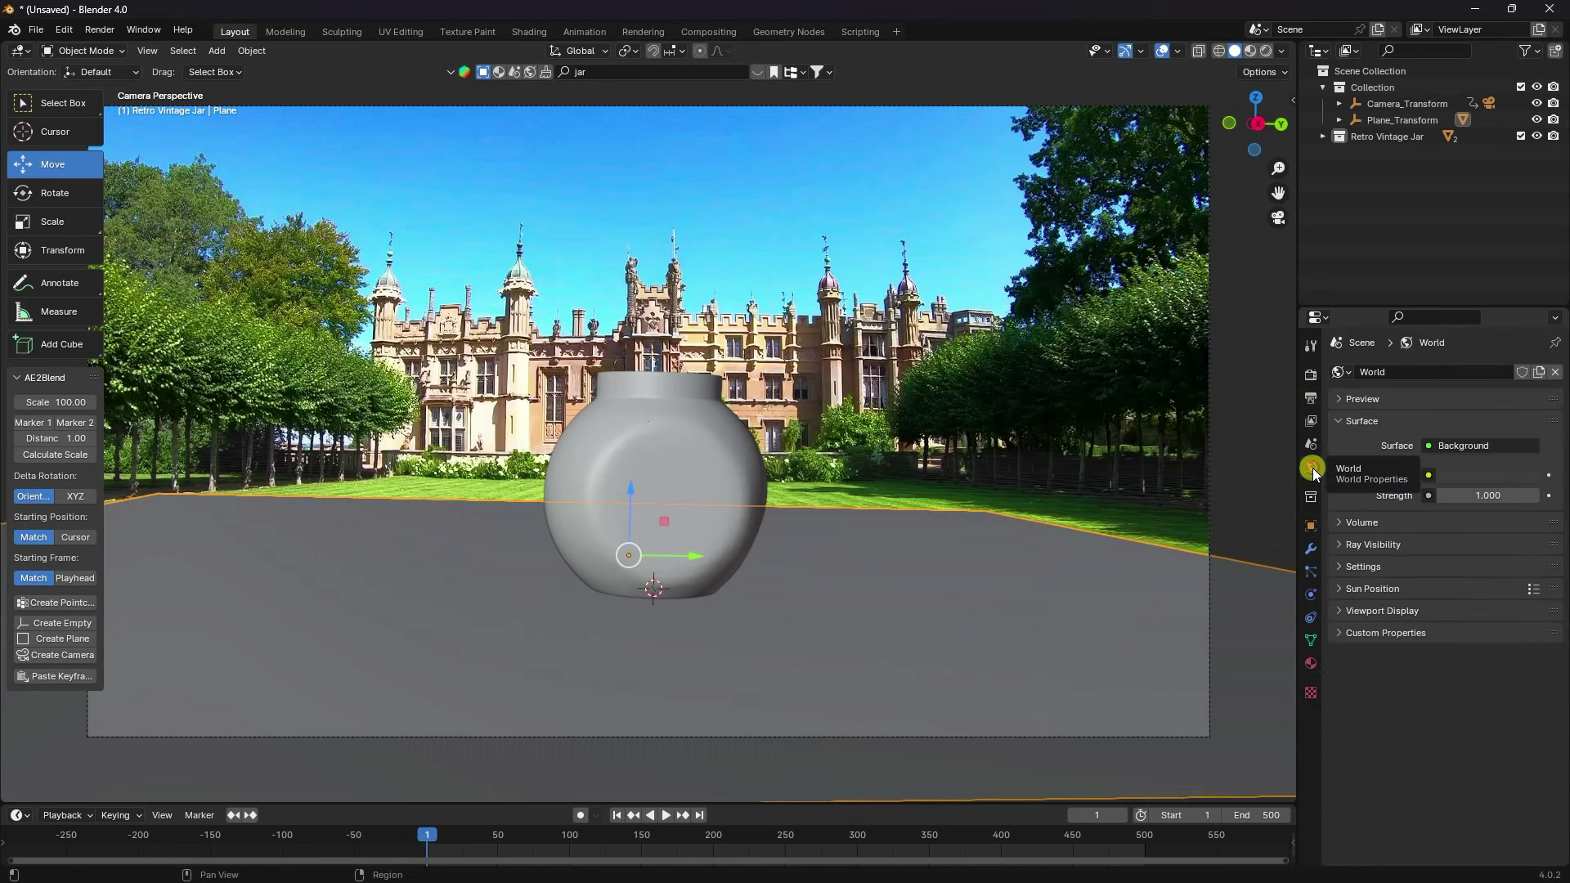
click(1439, 480)
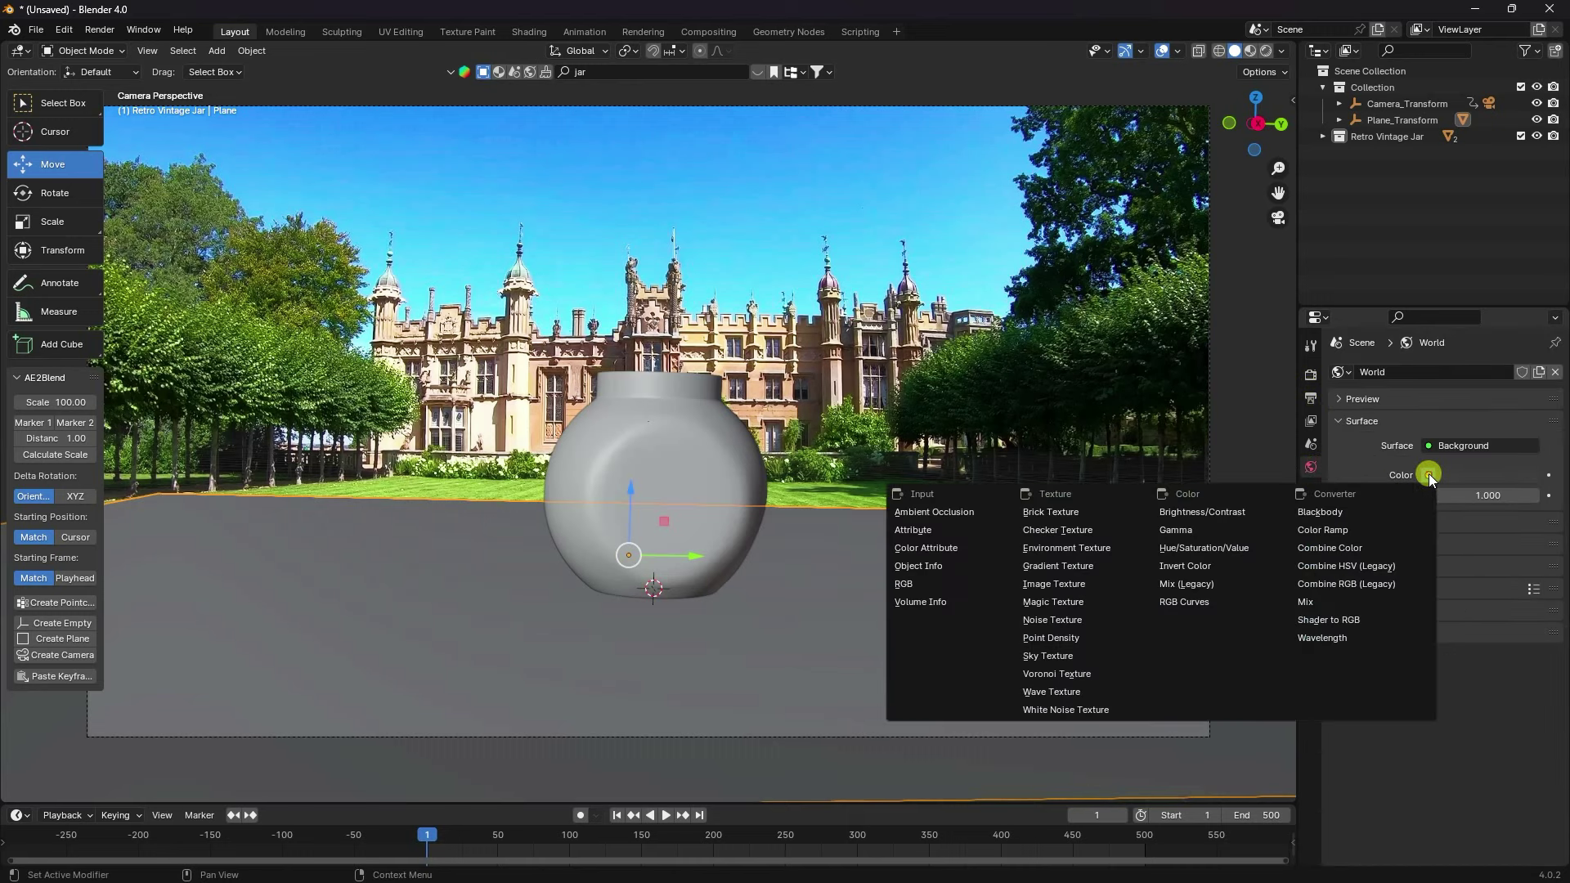
click(1058, 544)
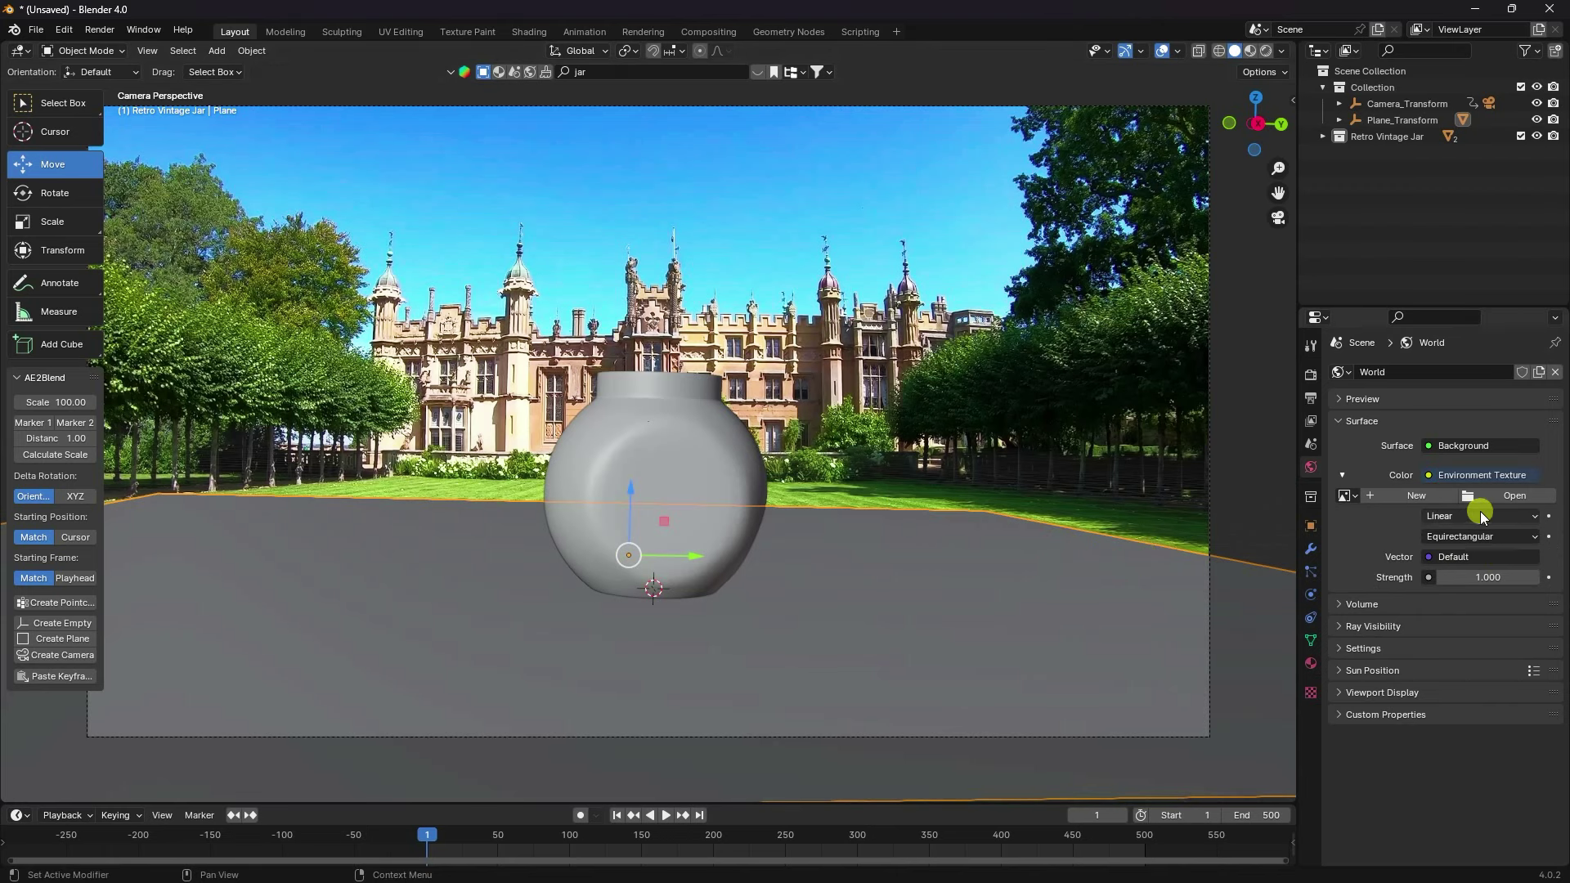
click(1499, 491)
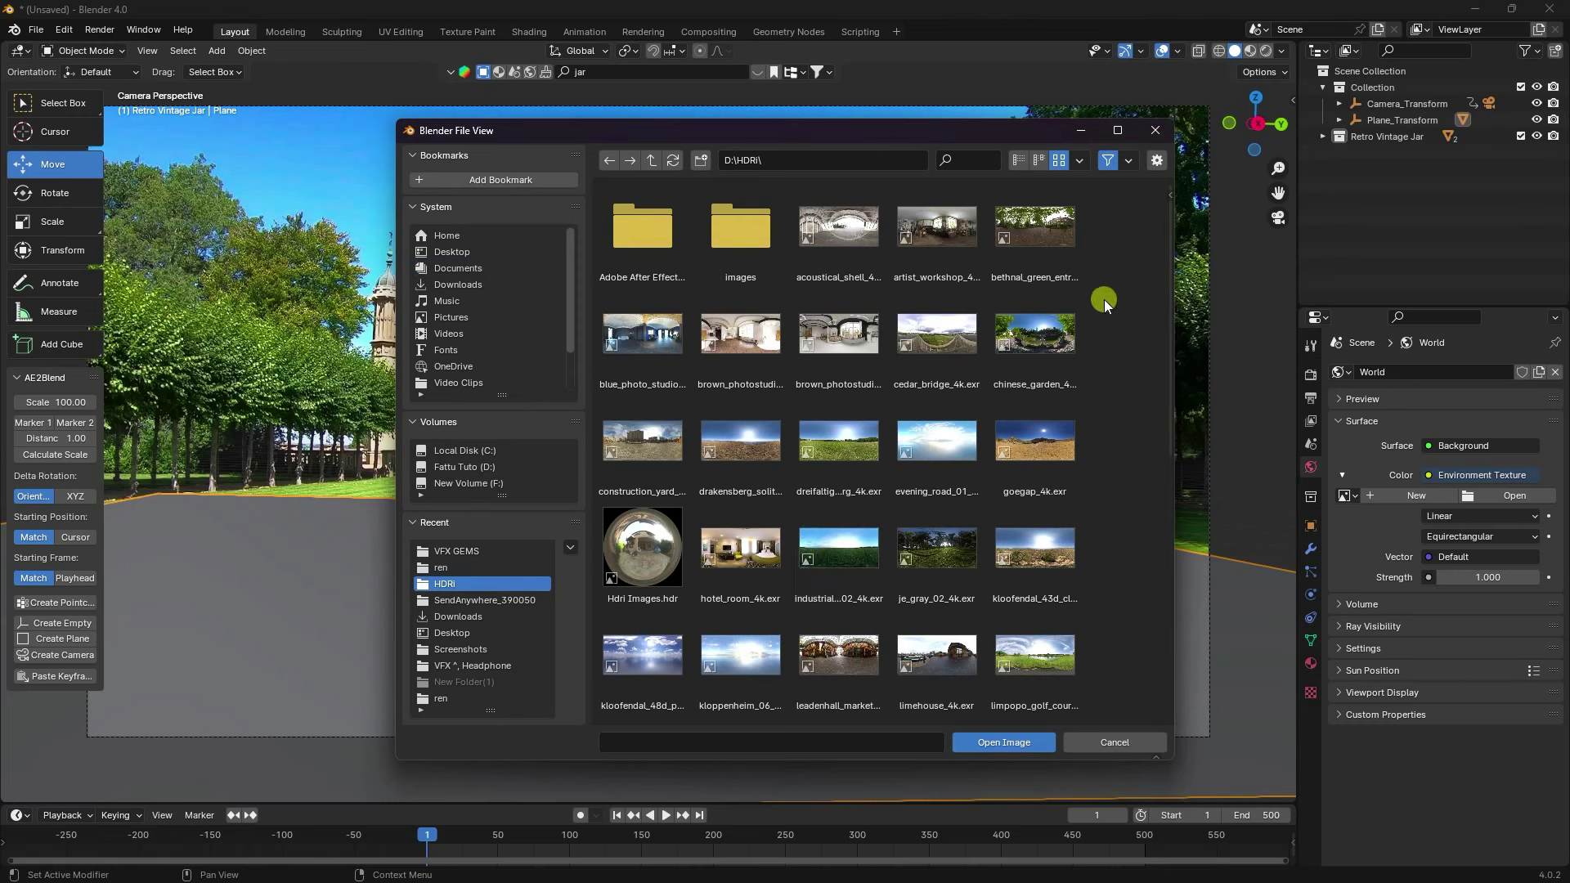
drag(1163, 224, 1184, 386)
click(1051, 327)
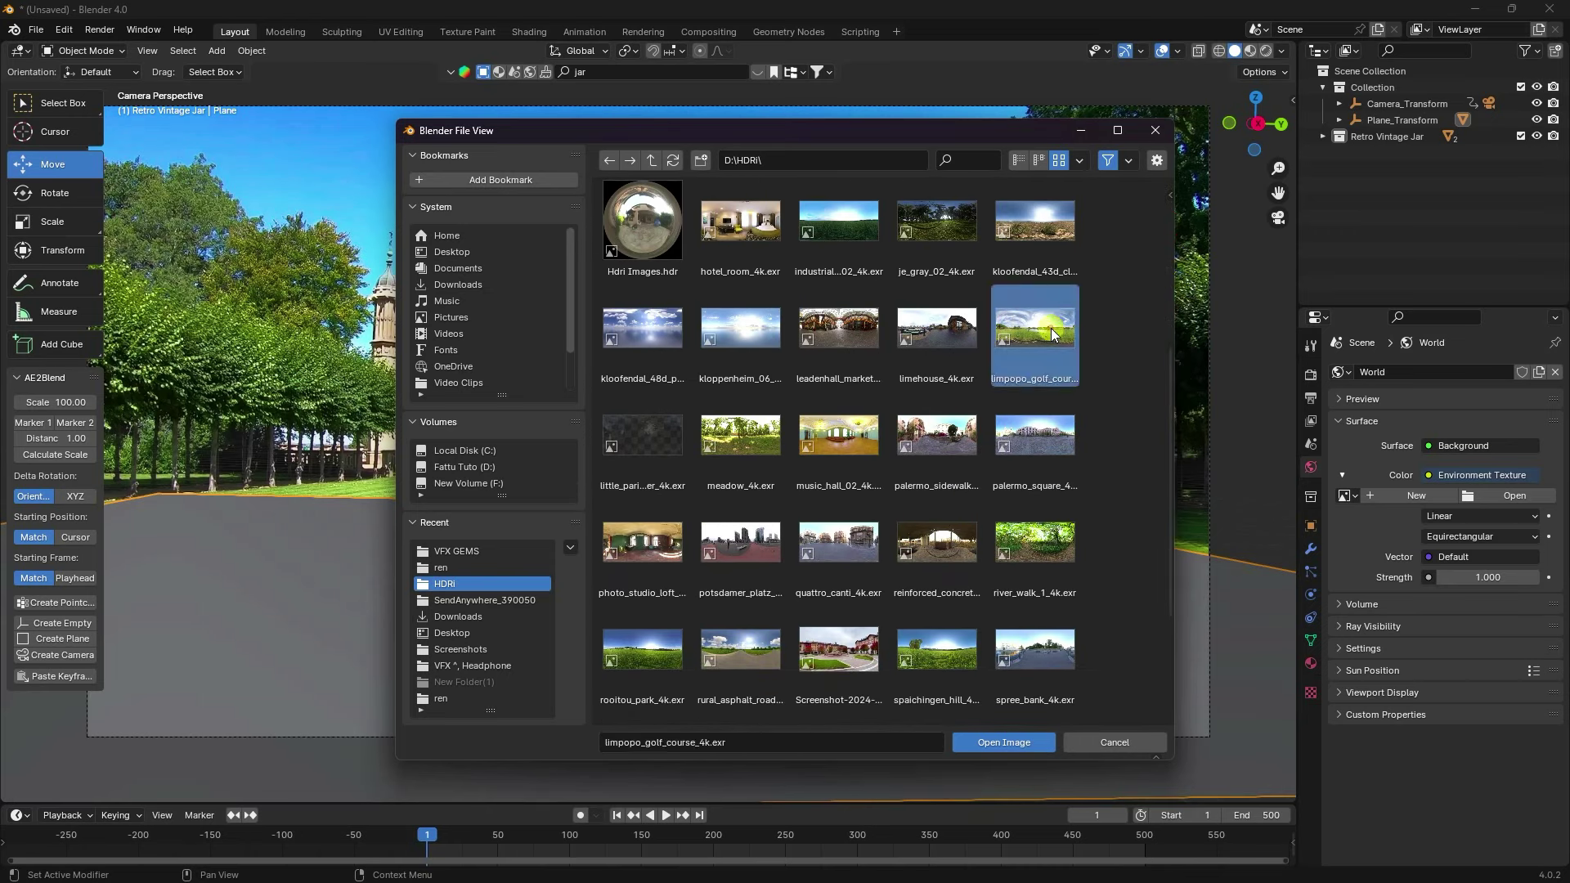
click(1005, 744)
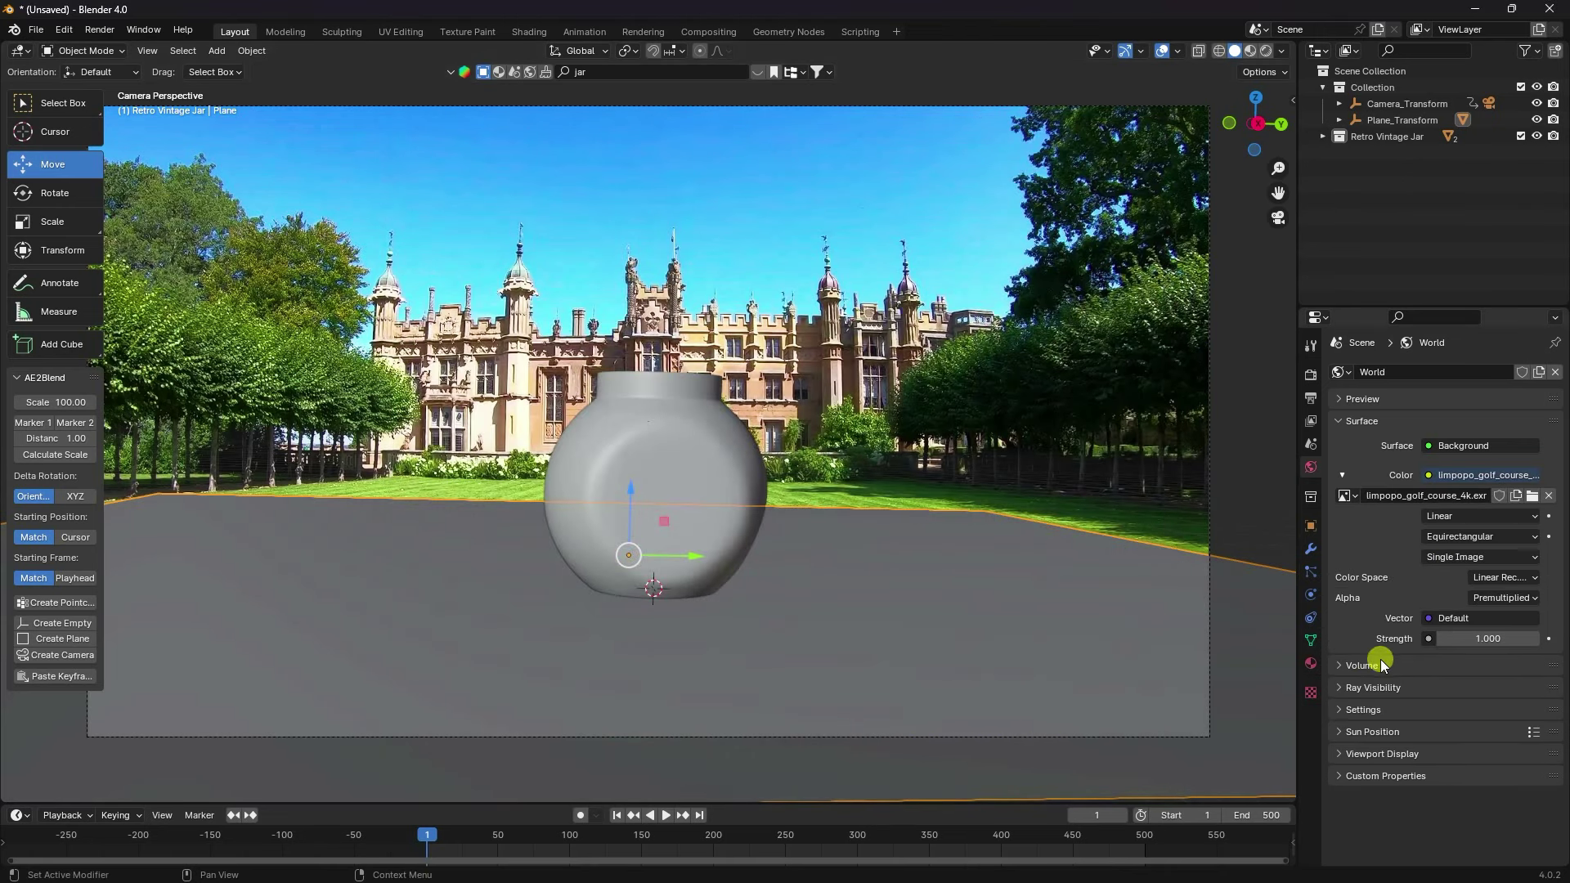
click(1487, 638)
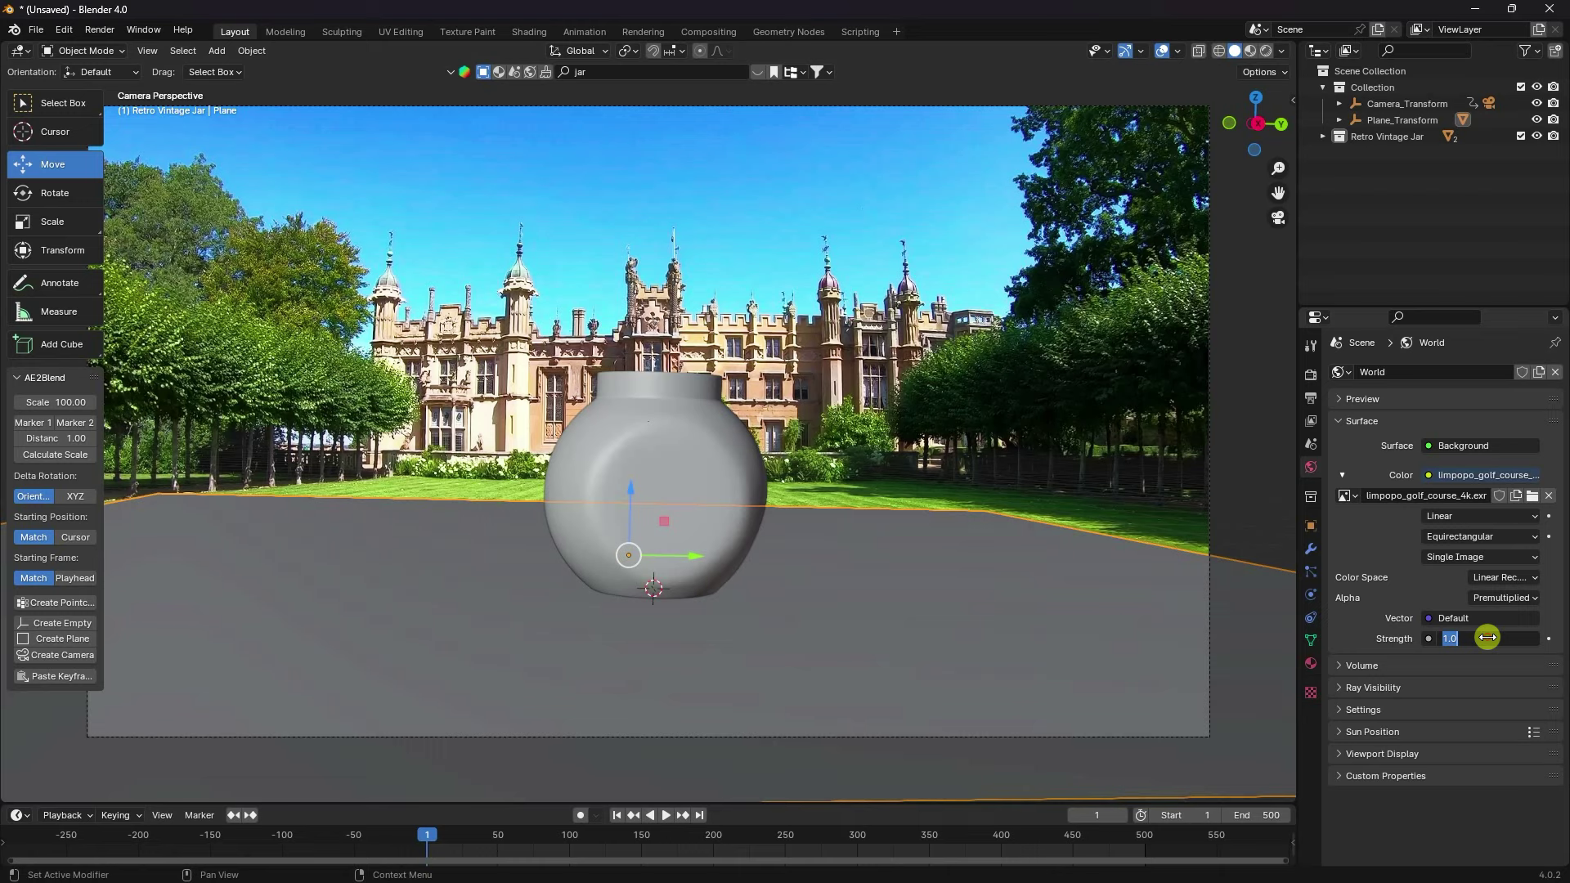
text(0.6)
key(Return)
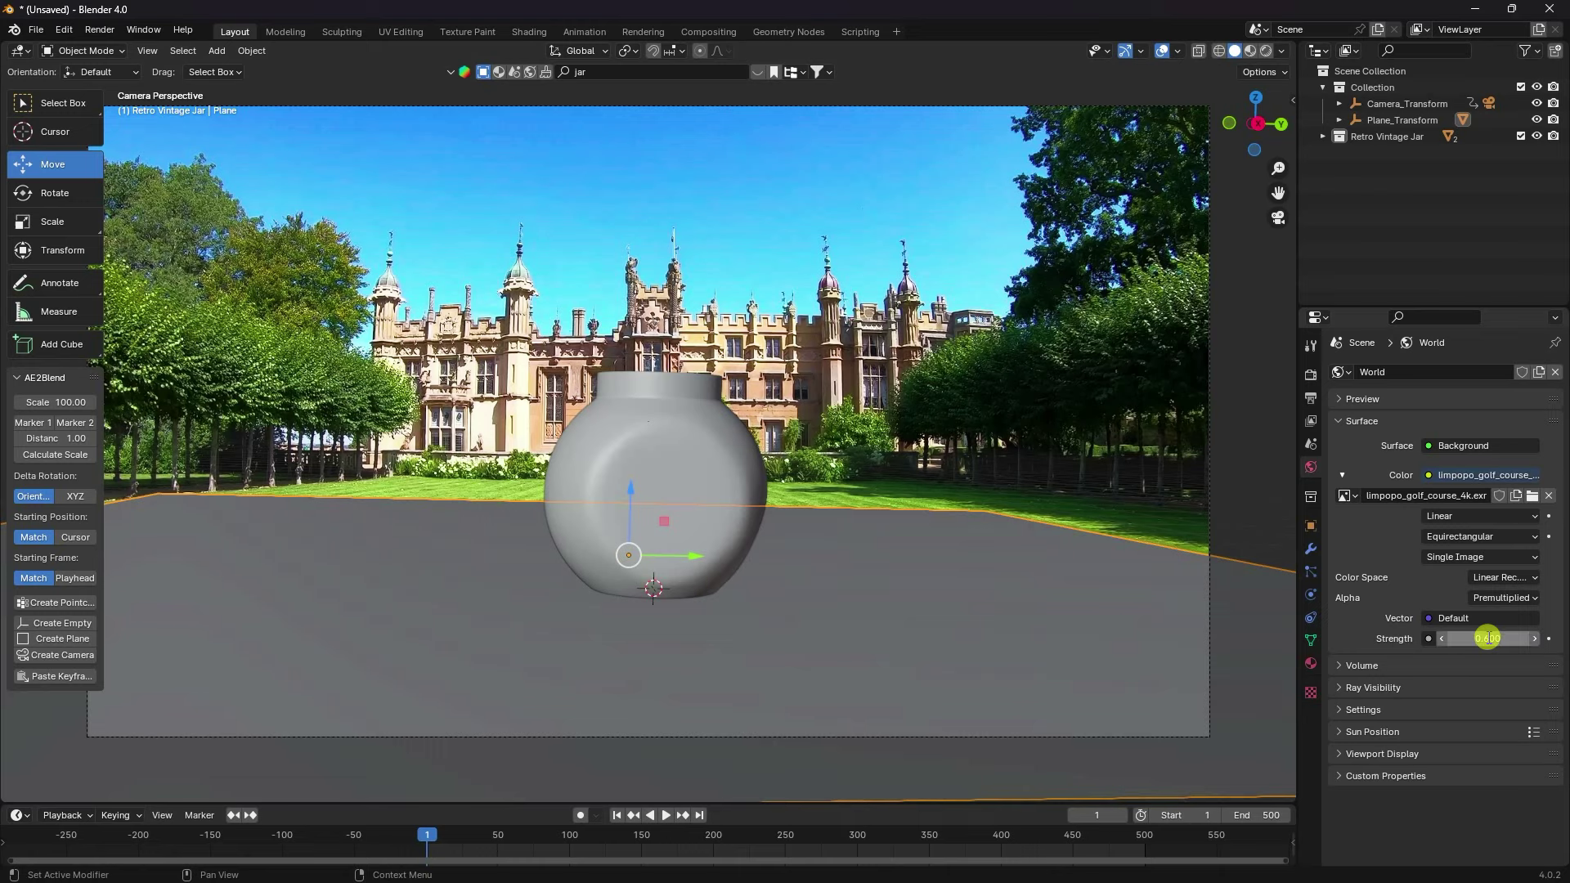
mouse_move(543, 420)
middle_down()
mouse_move(561, 429)
mouse_move(558, 468)
middle_up()
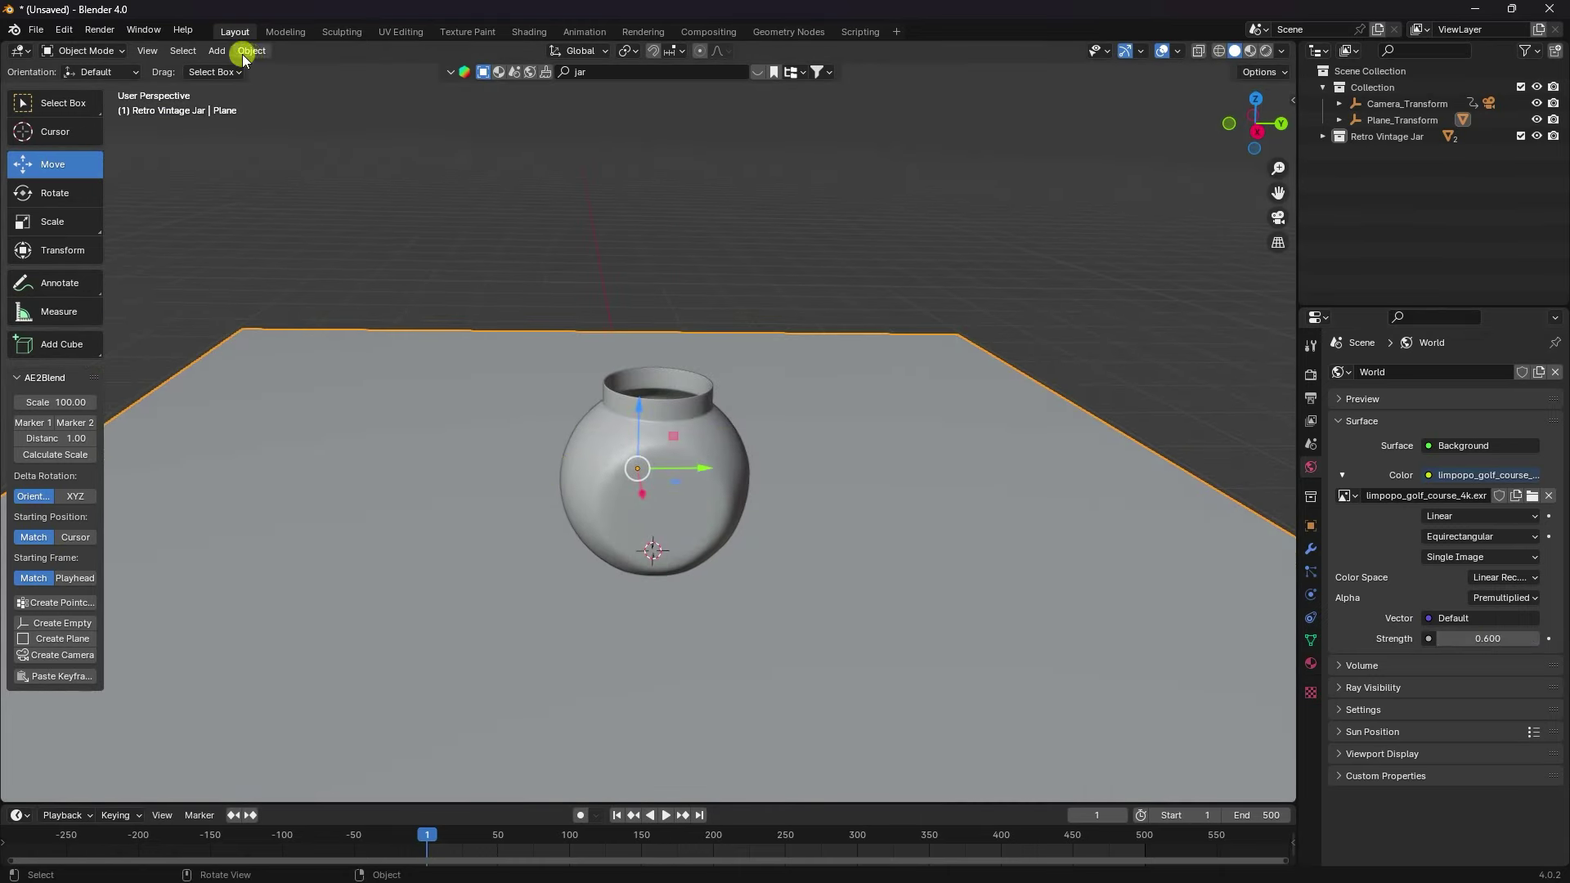
Add a Sun light, raise it above the jar and tilt it to about -38° on X
click(216, 51)
mouse_move(240, 266)
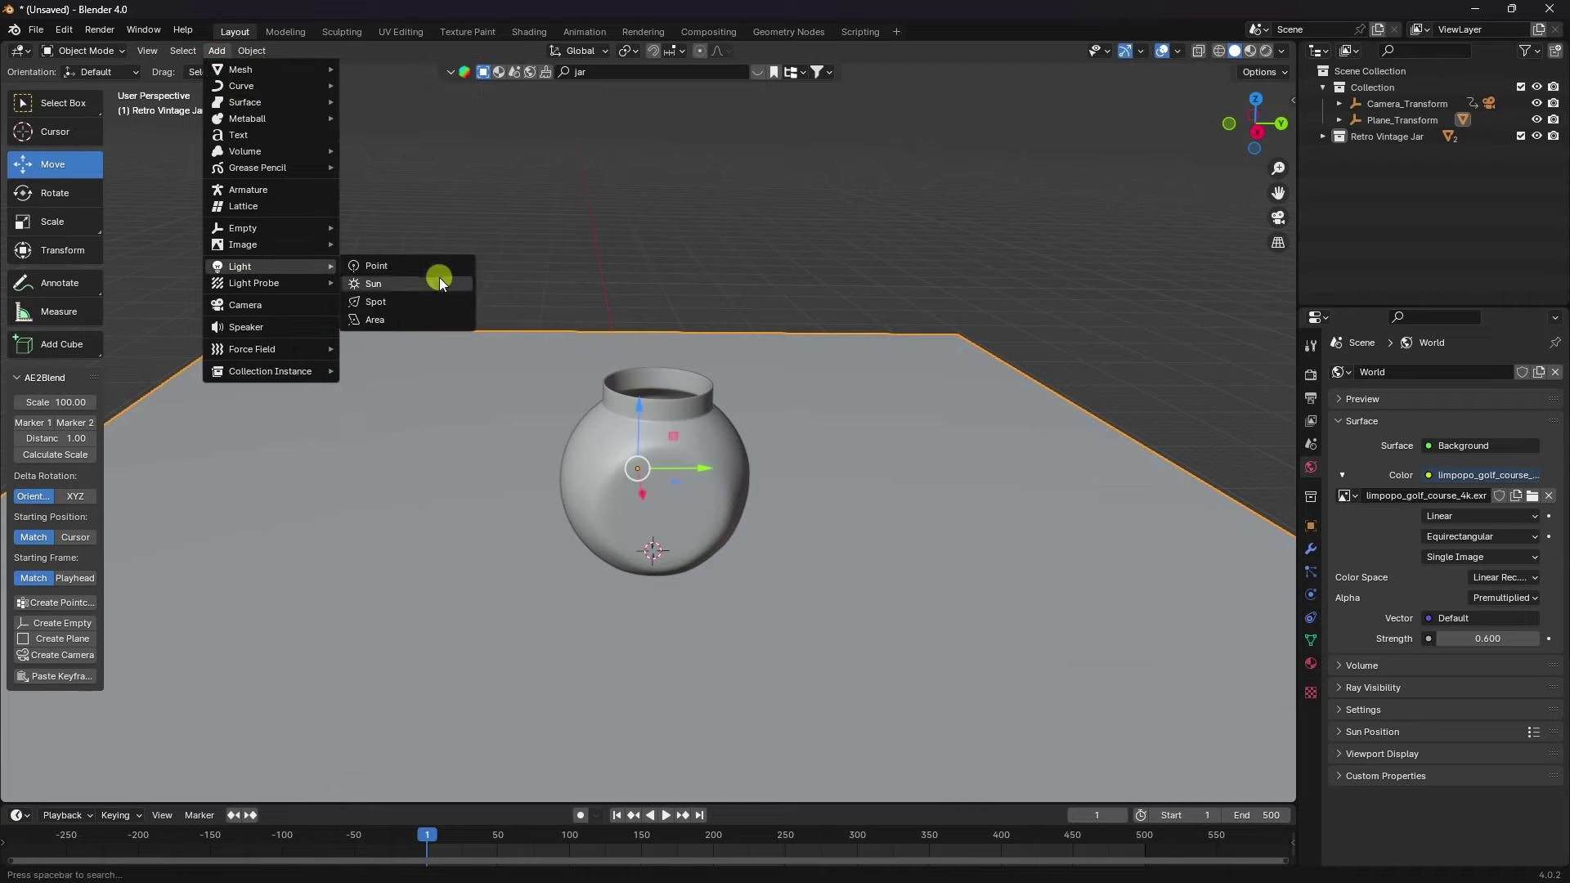
click(385, 288)
key(g)
key(z)
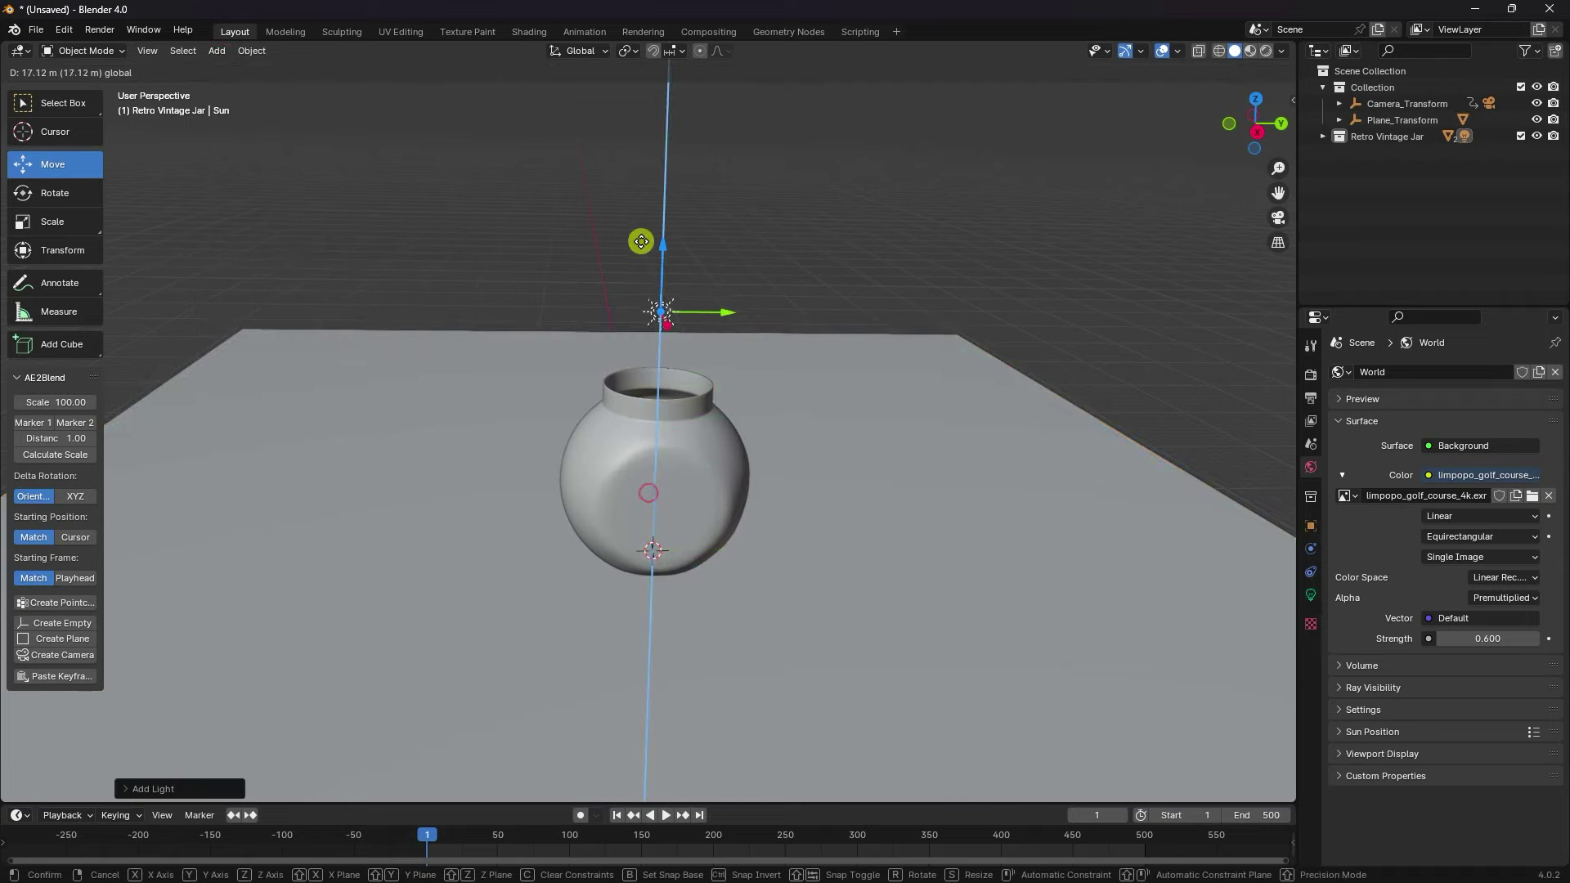
key(y)
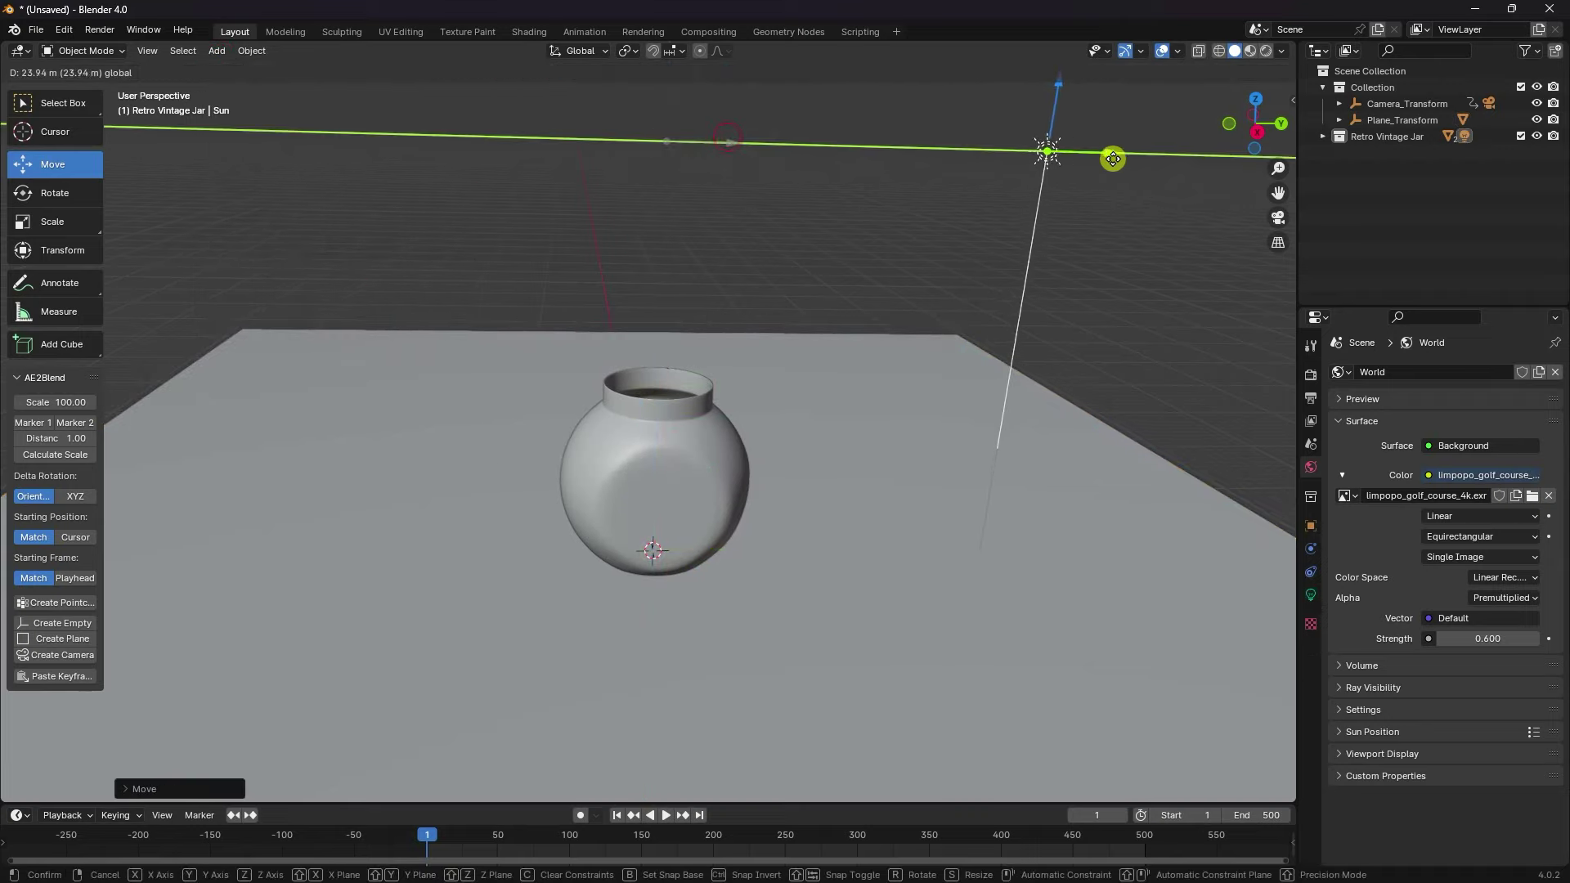
click(1161, 156)
middle_drag(1028, 270, 876, 322)
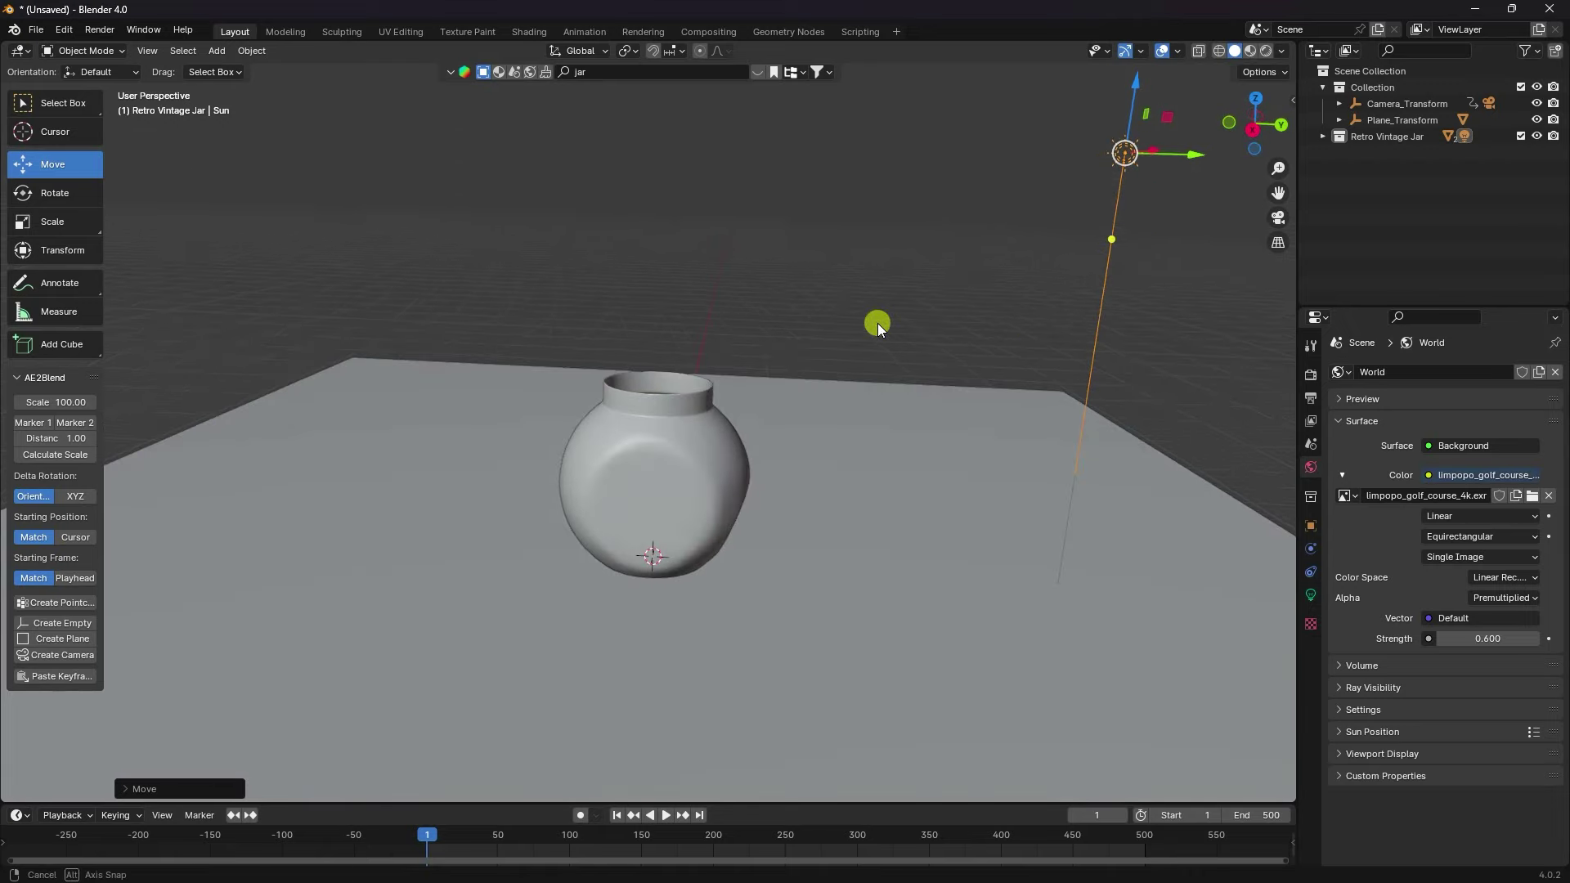
click(1309, 523)
drag(1463, 476, 171, 479)
middle_drag(877, 518, 1111, 396)
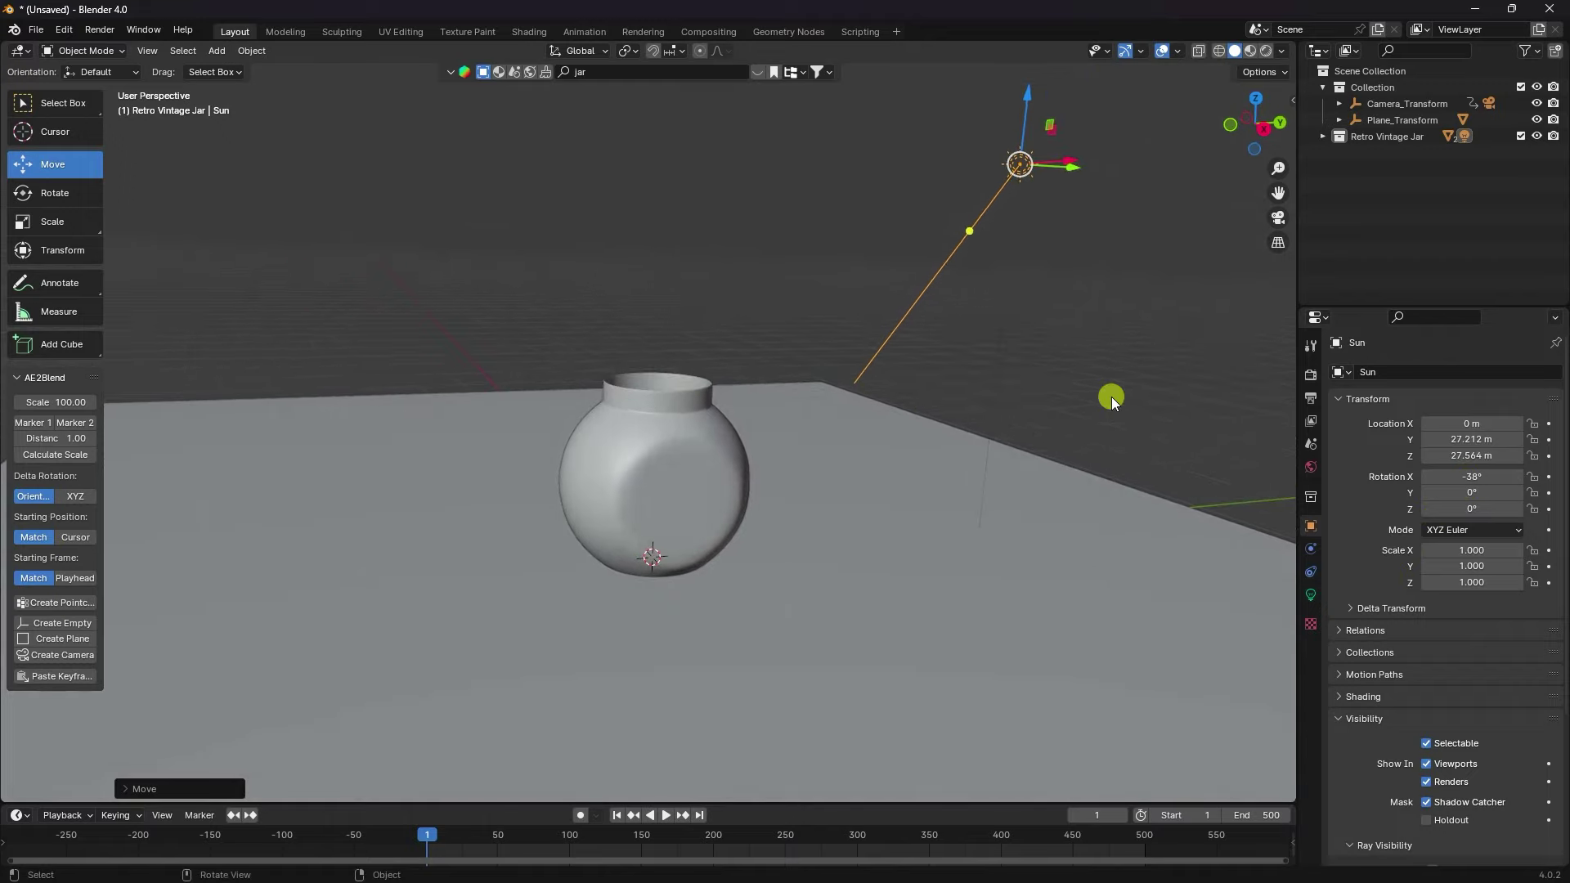
Move the Sun out of the jar collection into Collection and set its angle to 20°
click(1321, 137)
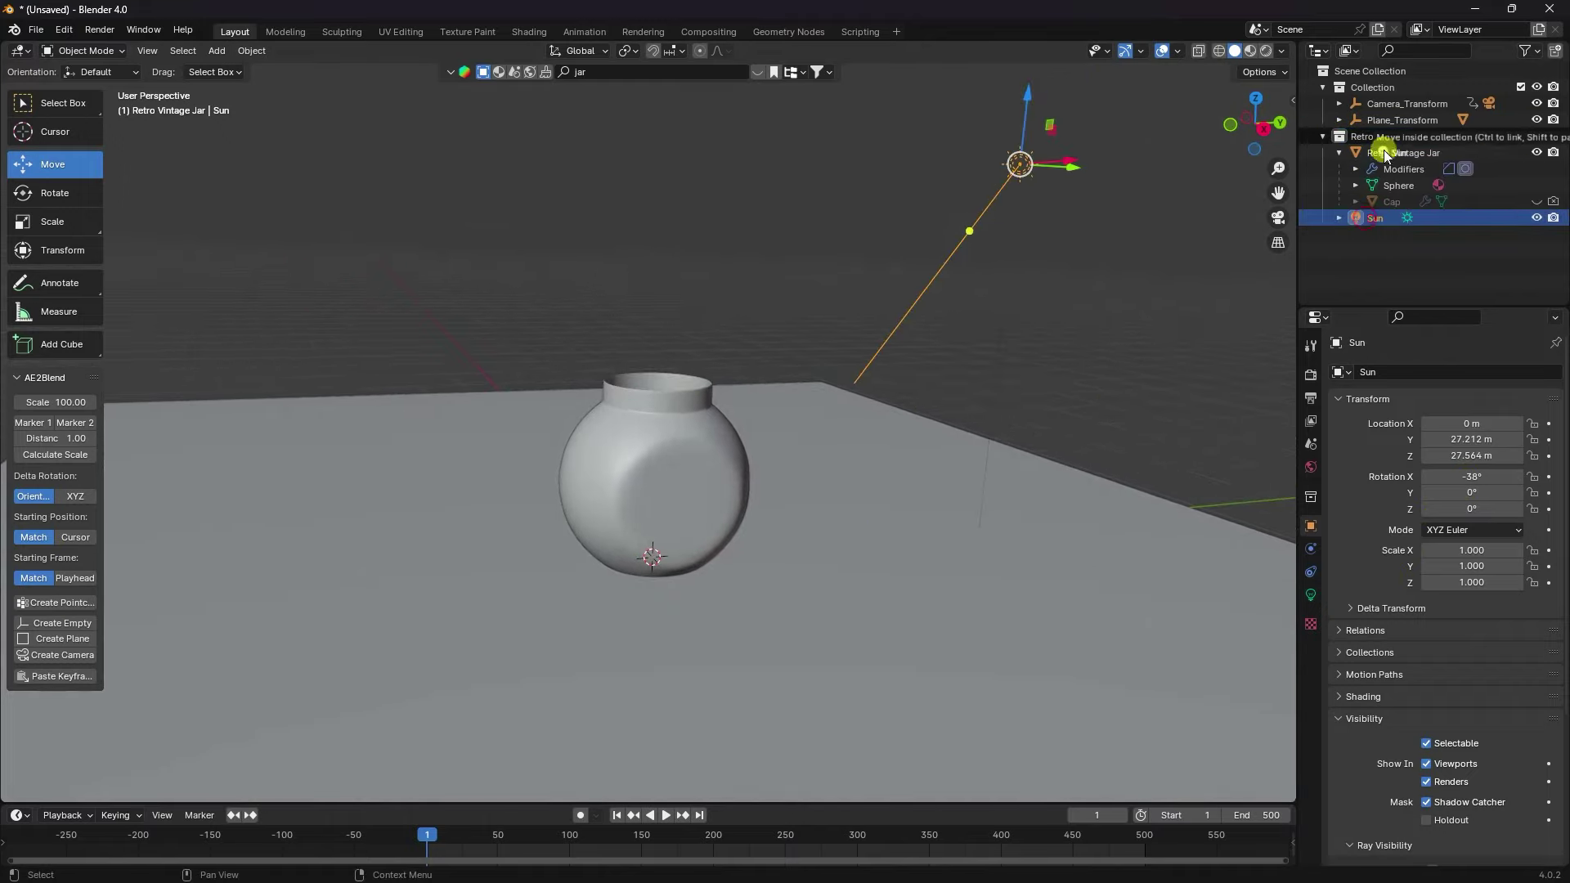
drag(1381, 224, 1353, 88)
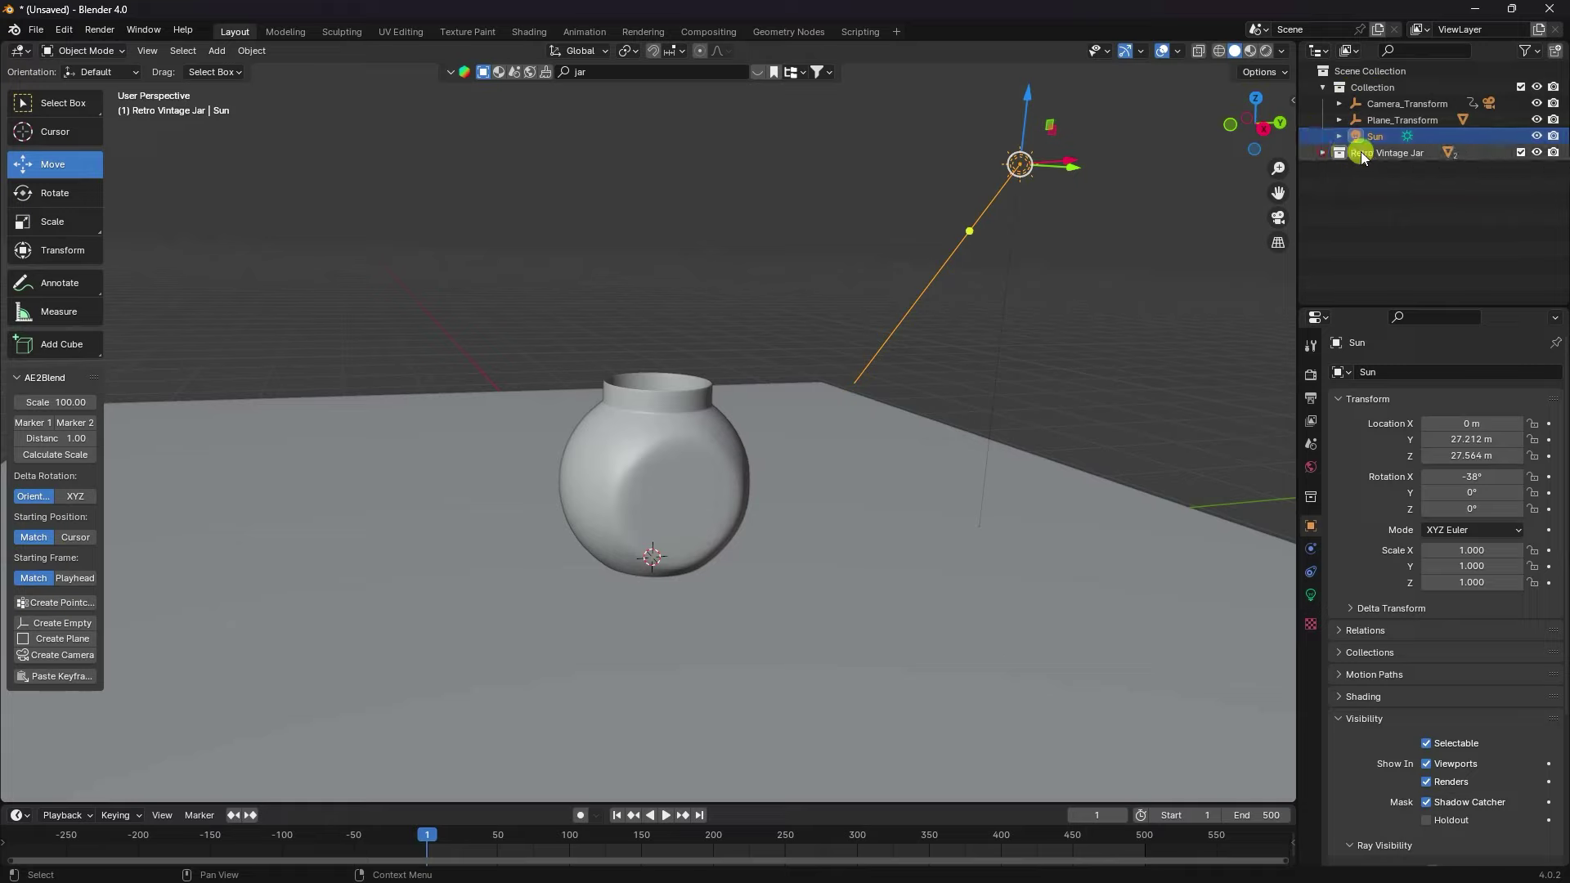
click(1323, 153)
click(1311, 594)
text(20)
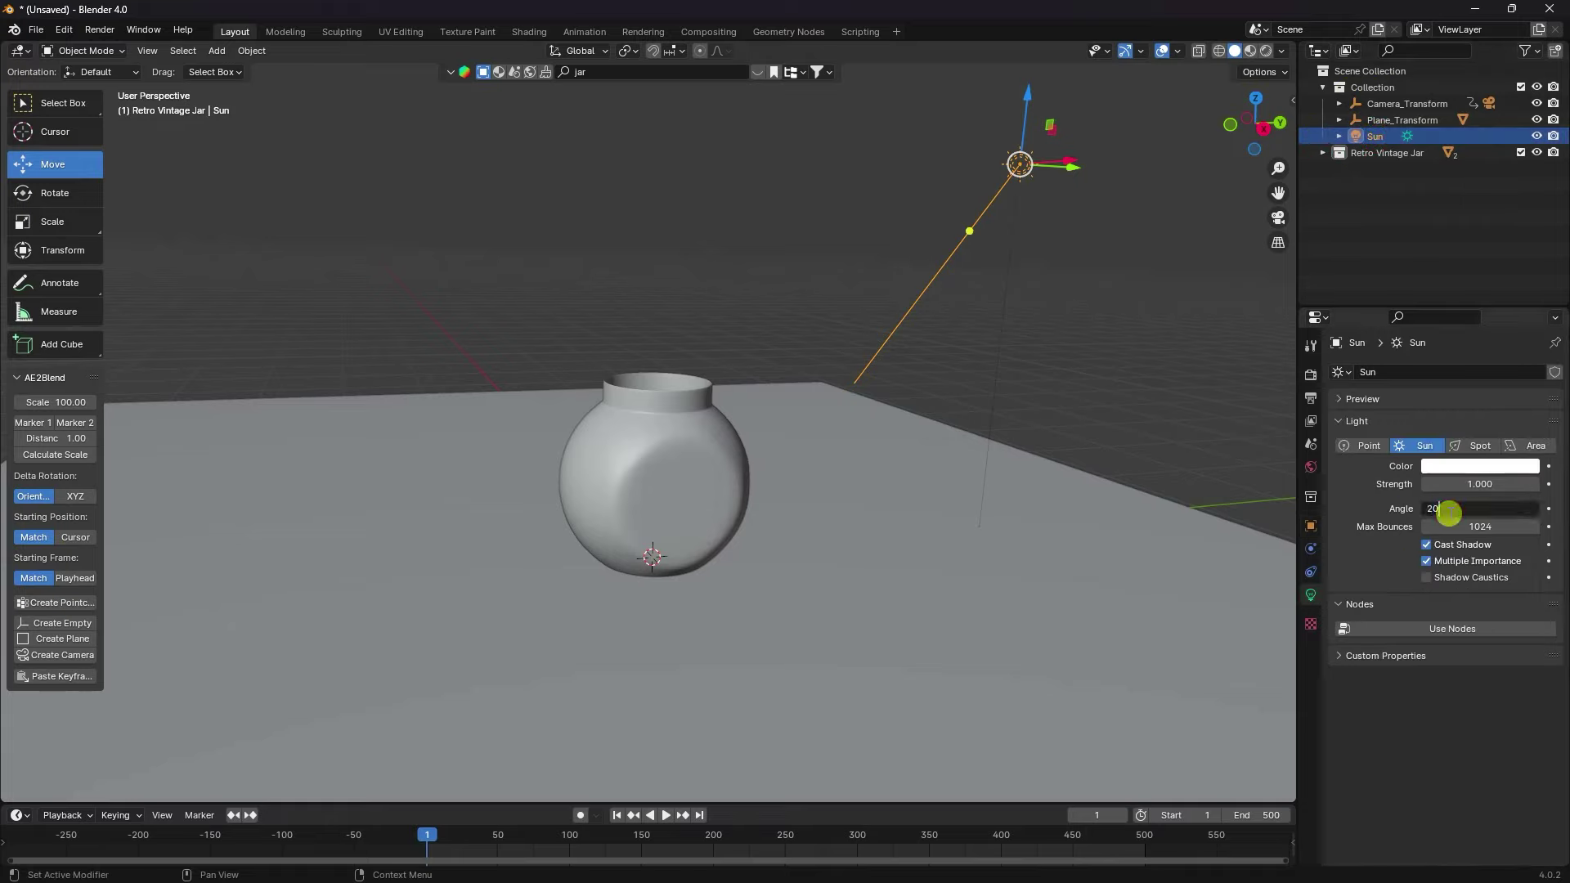
key(Return)
Preview the jar on the lawn through the camera in Rendered shading
key(g)
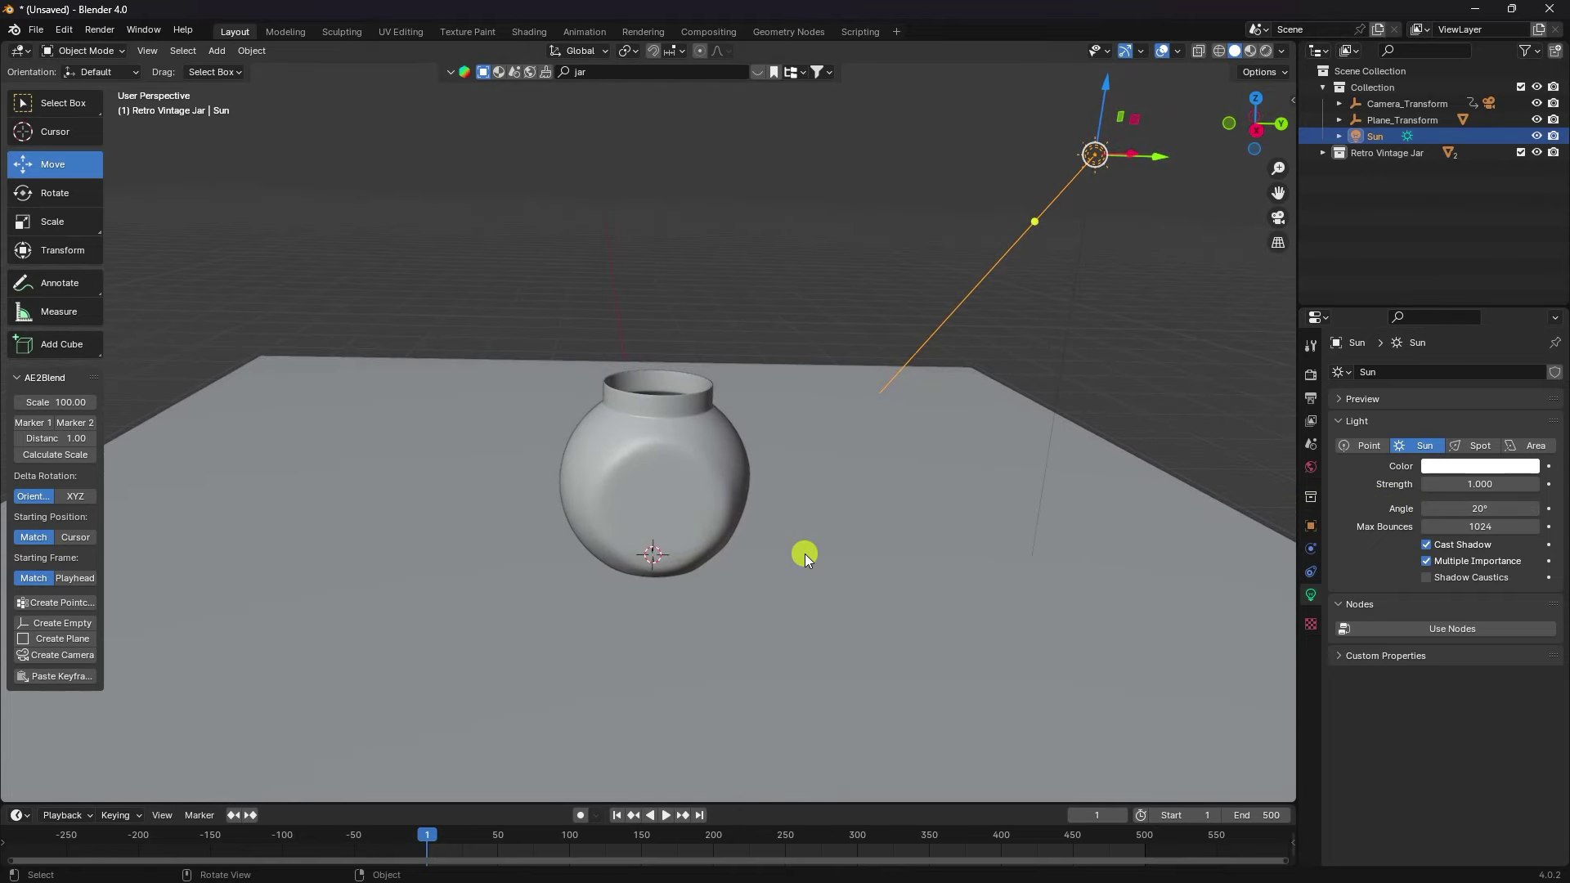
key(KP_0)
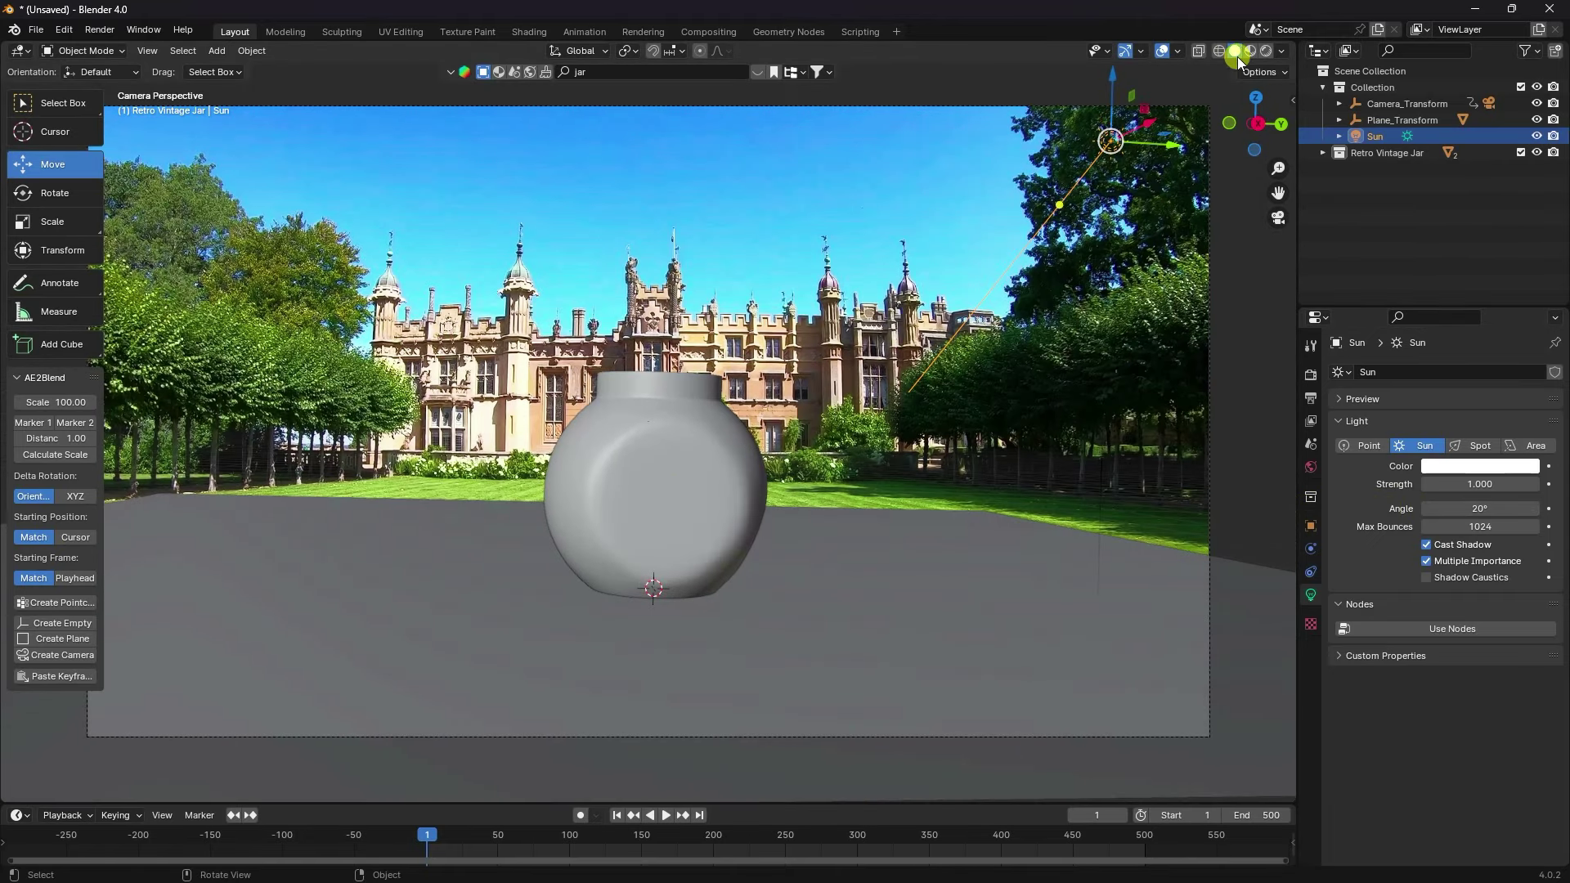
key(z)
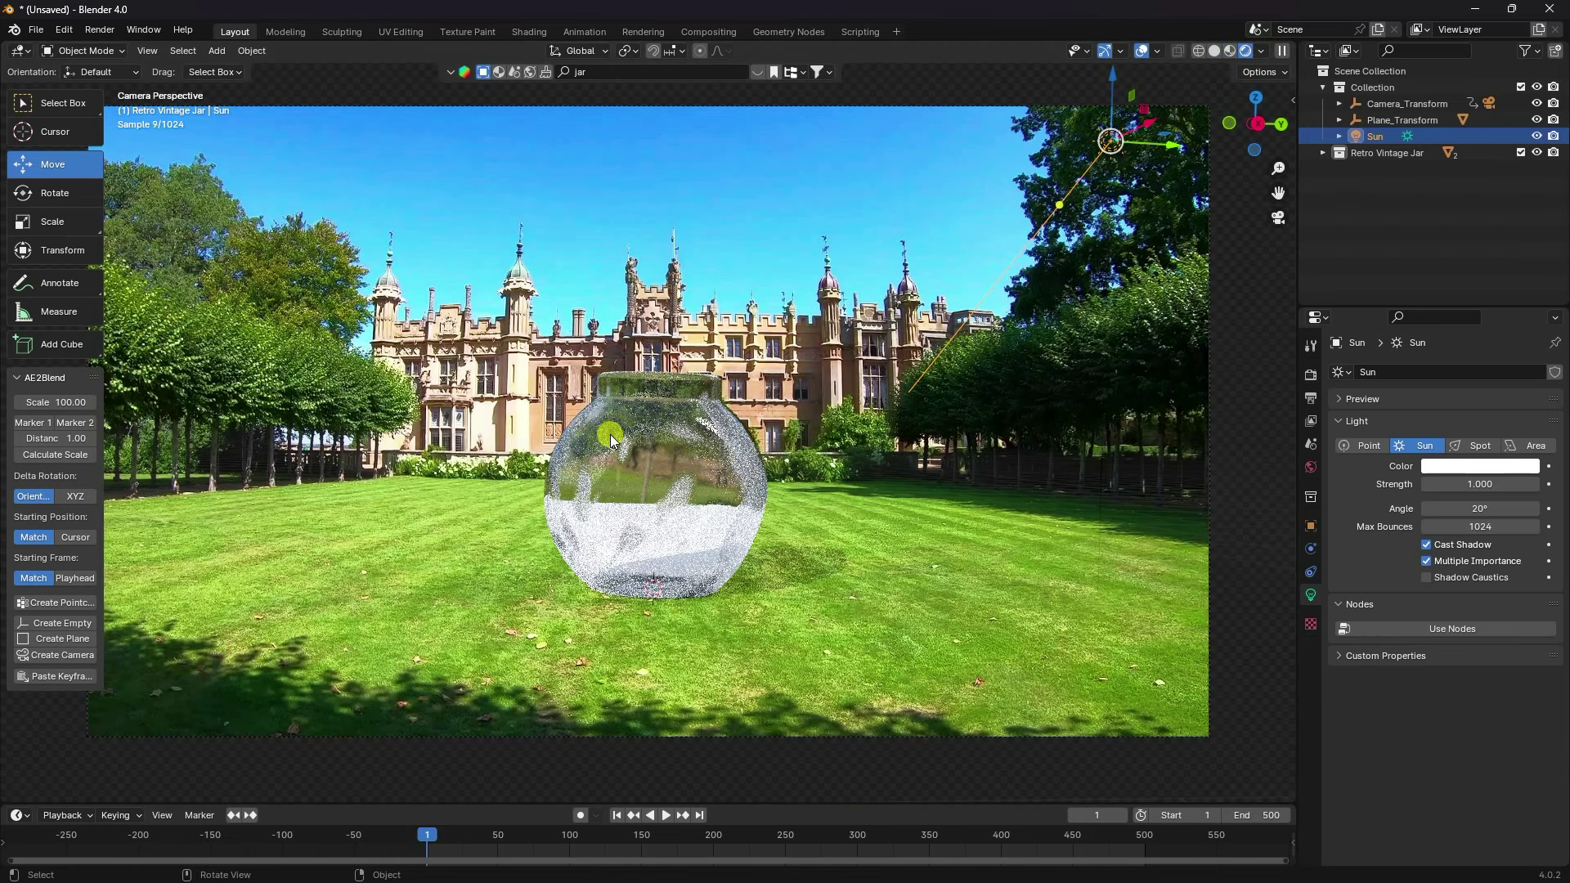
scroll(676, 564, up, 1)
scroll(553, 522, up, 1)
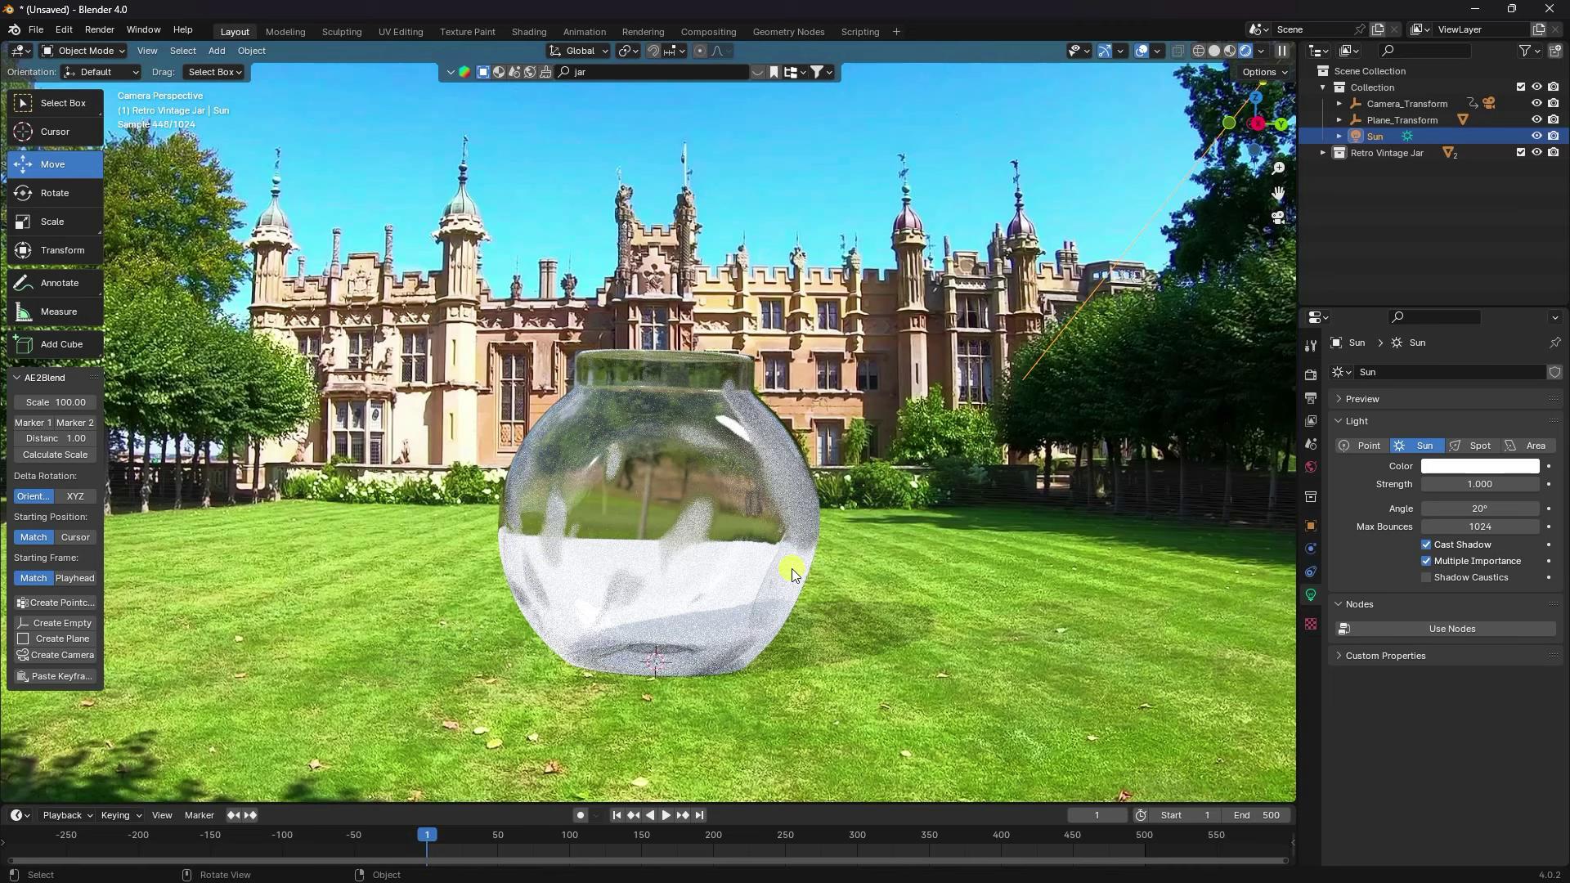
scroll(712, 605, down, 1)
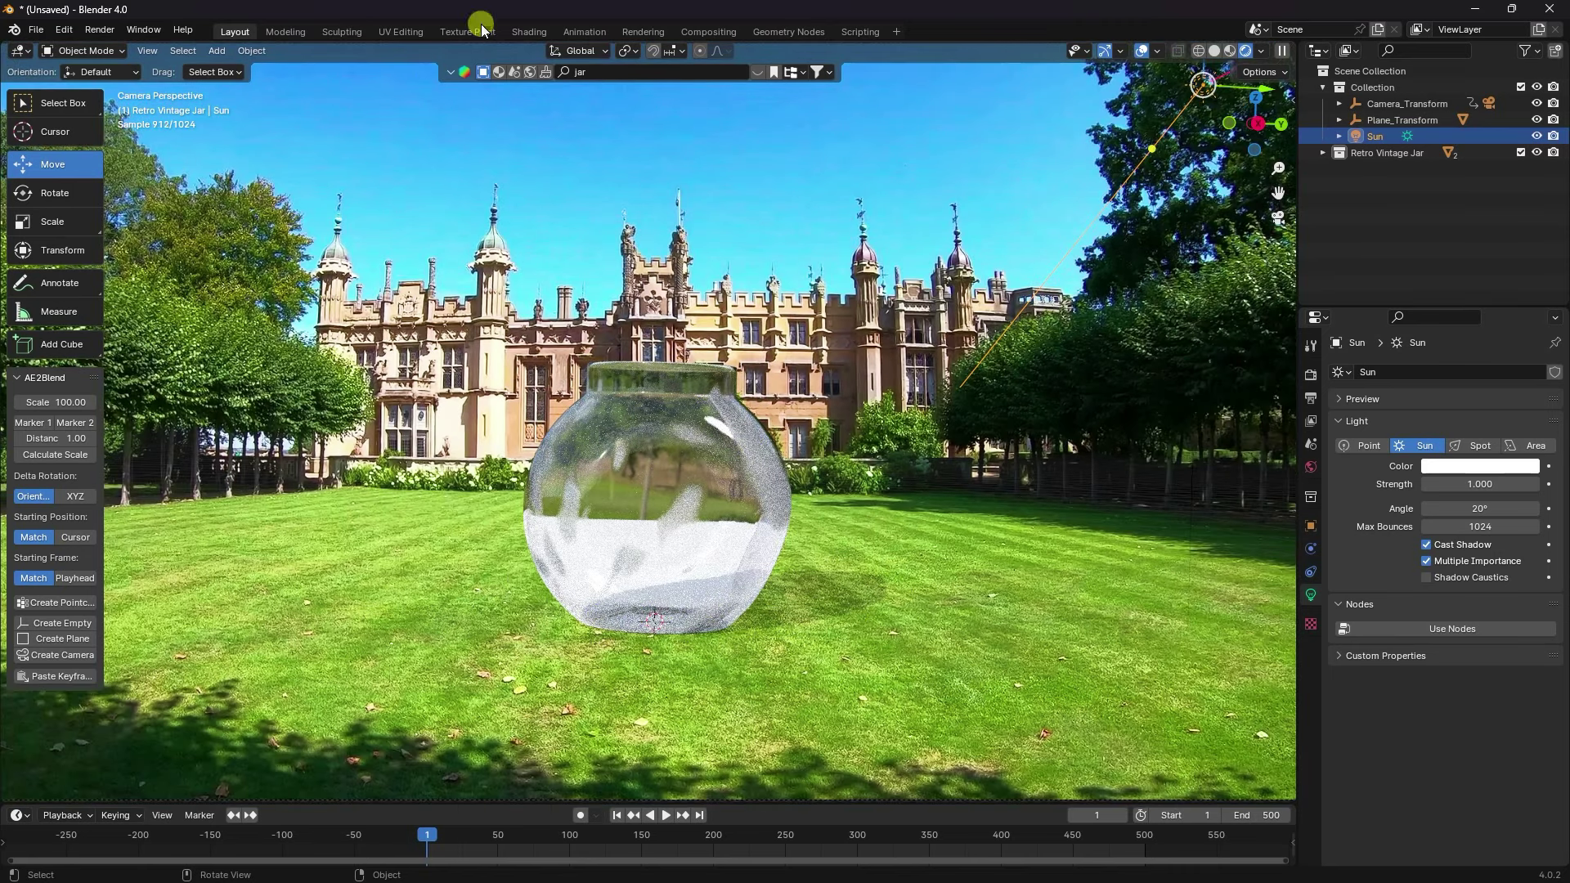
In the Shading workspace, show the World nodes and add a Mapping node to the environment image
click(529, 32)
scroll(533, 205, down, 5)
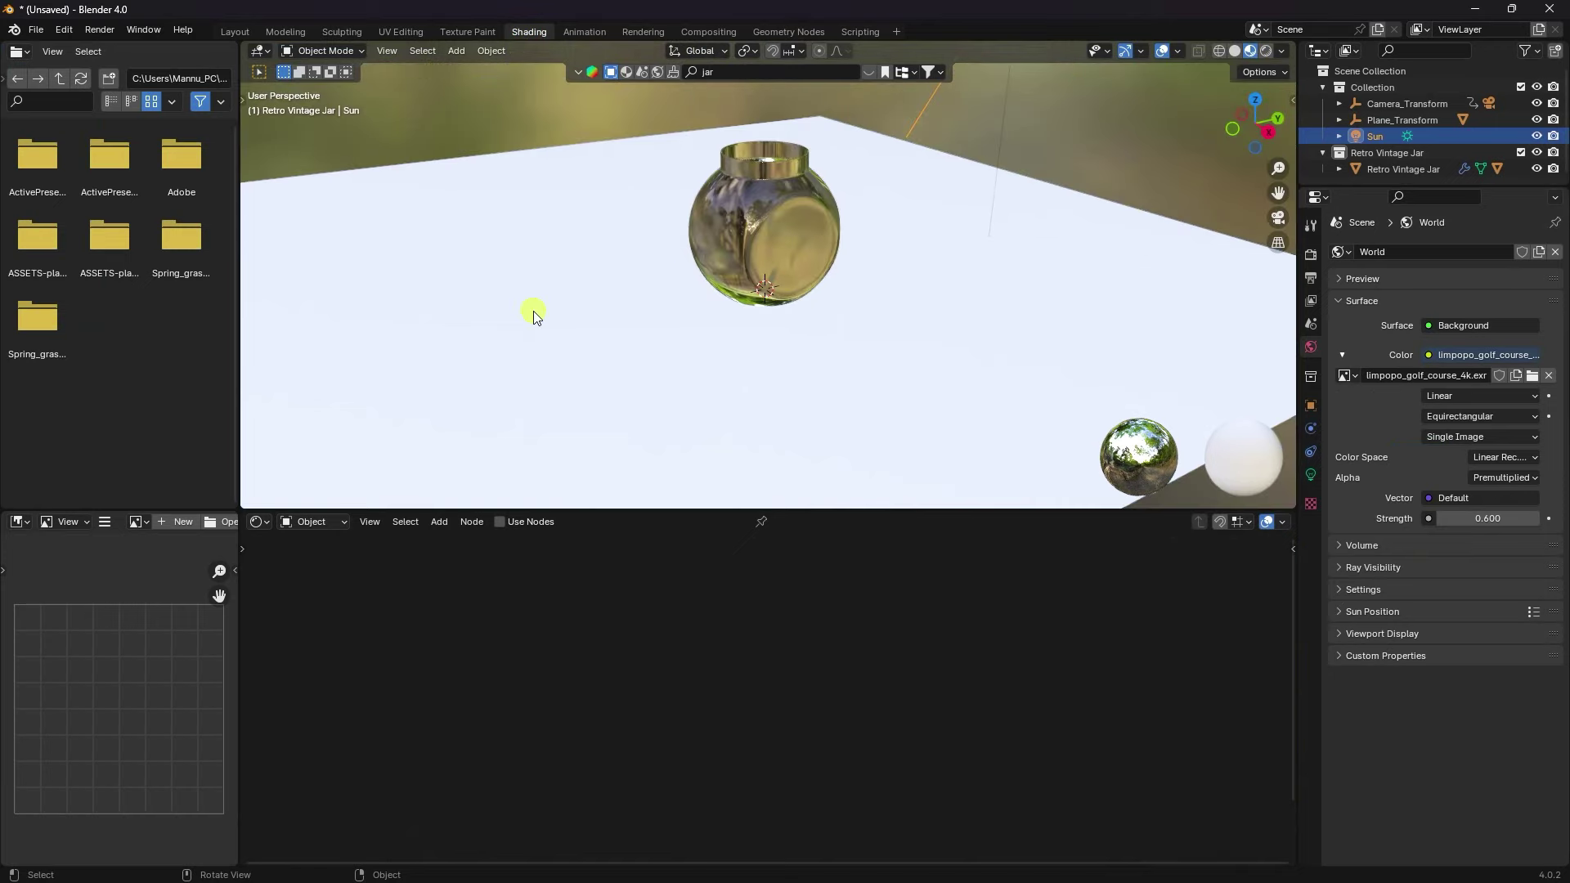
click(310, 522)
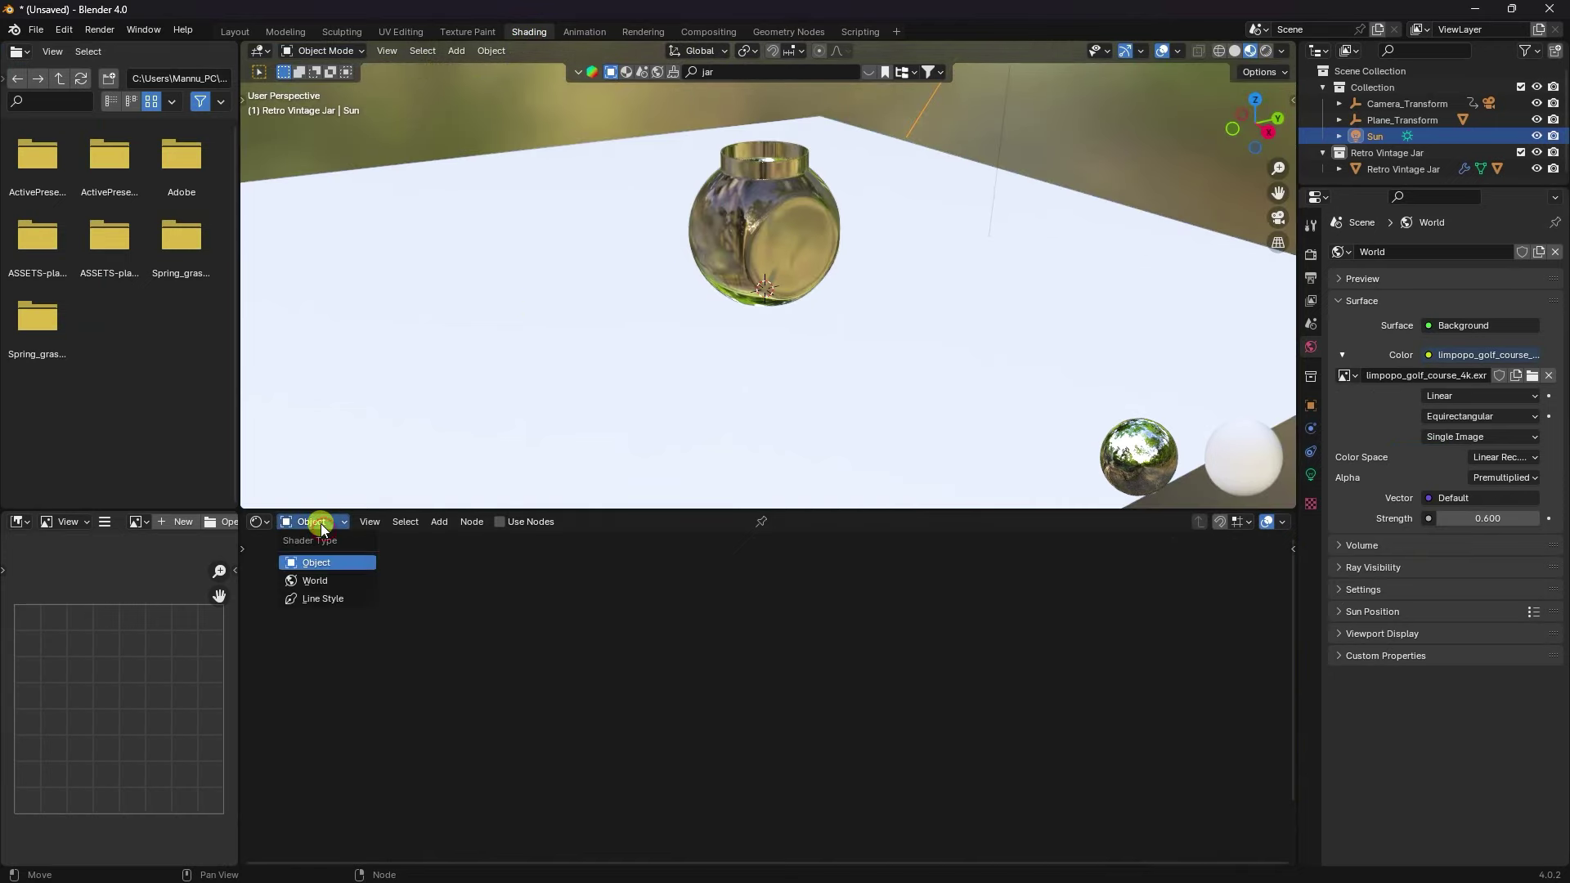
click(316, 574)
scroll(589, 618, up, 2)
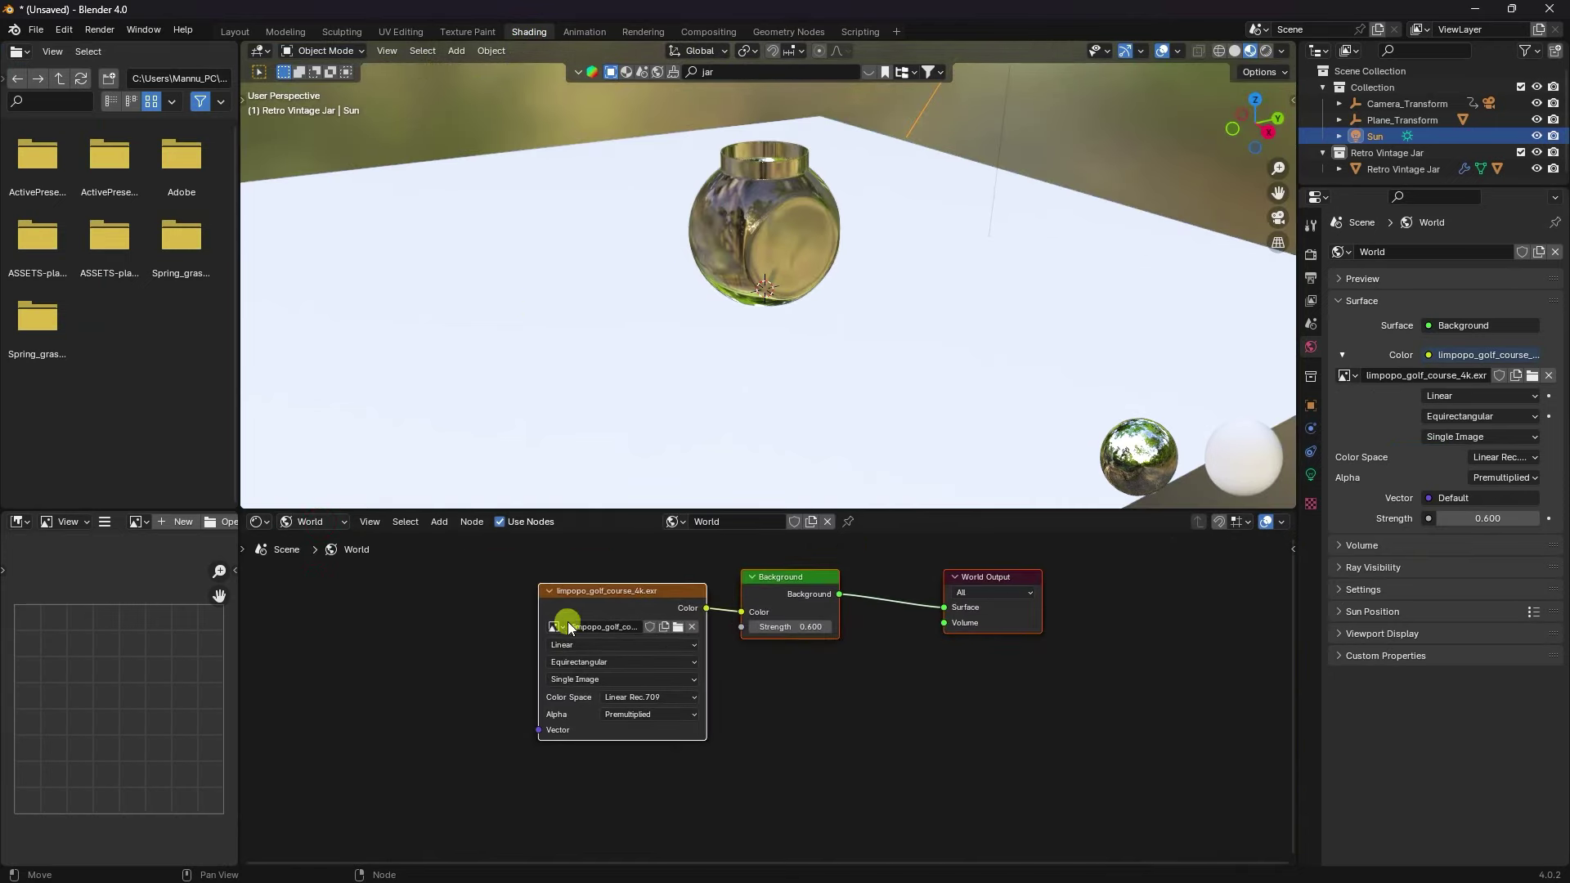
ctrl+scroll(565, 666, left, 2)
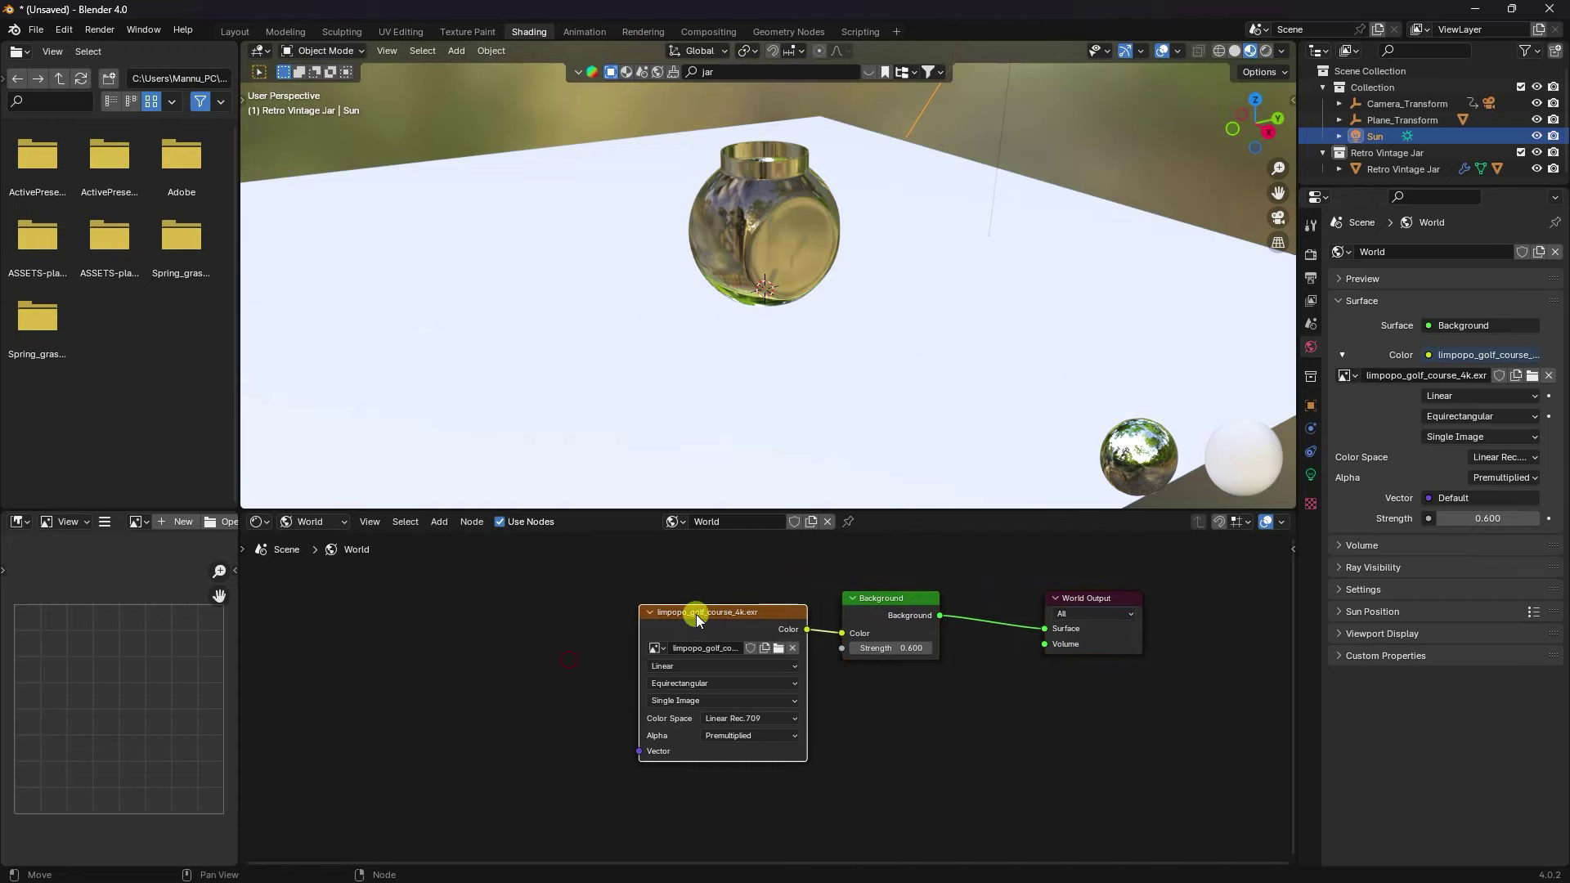
key(ctrl+t)
scroll(617, 631, up, 2)
scroll(613, 690, up, 2)
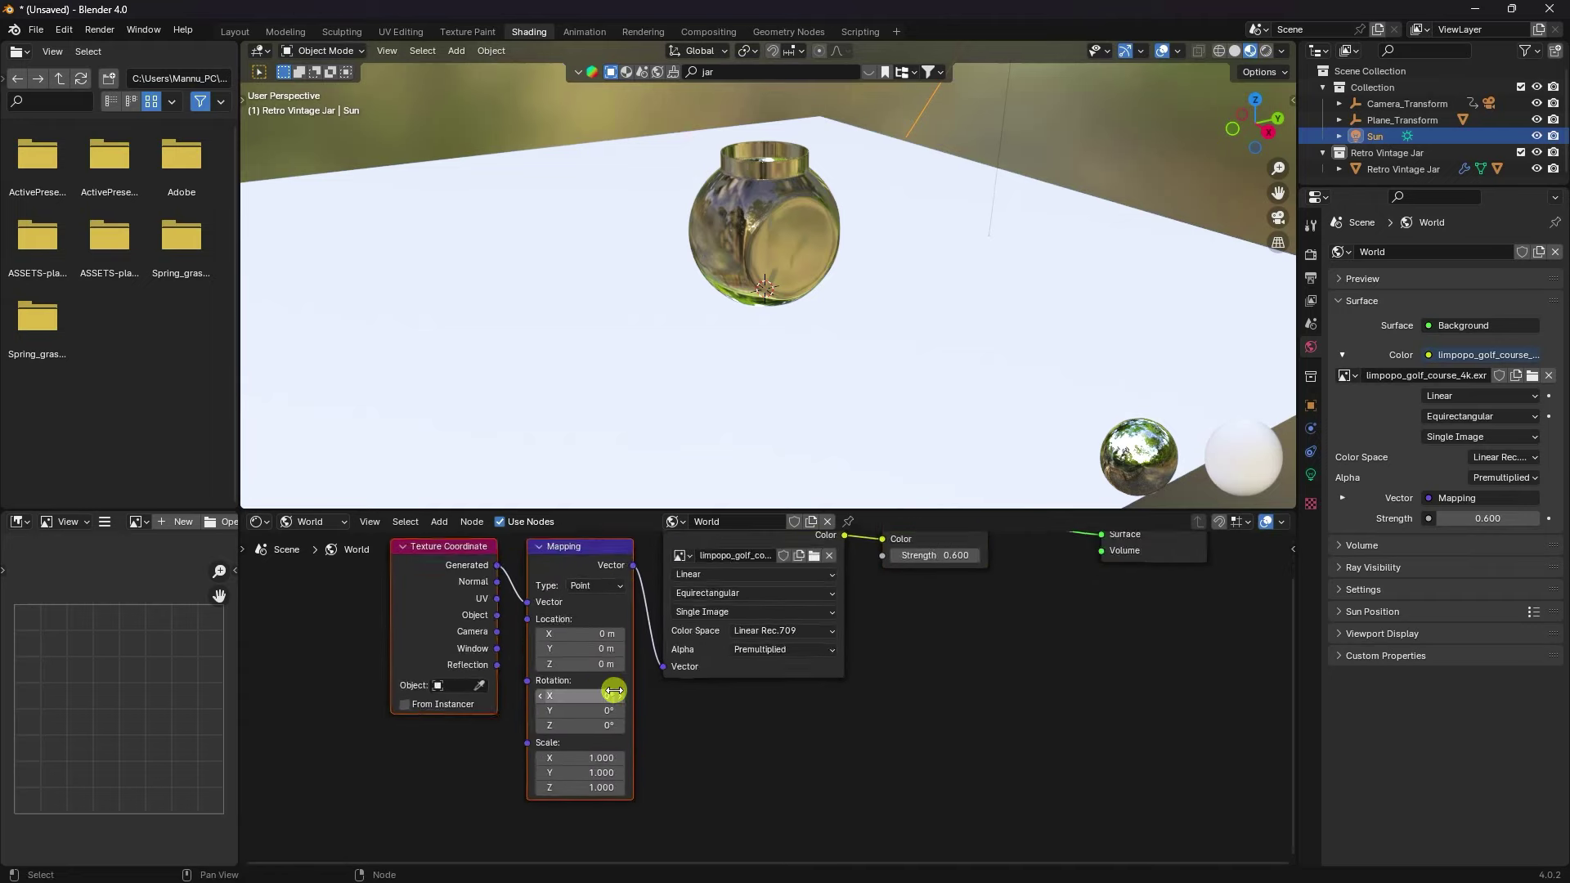
scroll(613, 690, up, 2)
Preview the camera view rendered and rotate the environment to -120° about Z
key(KP_0)
click(1265, 51)
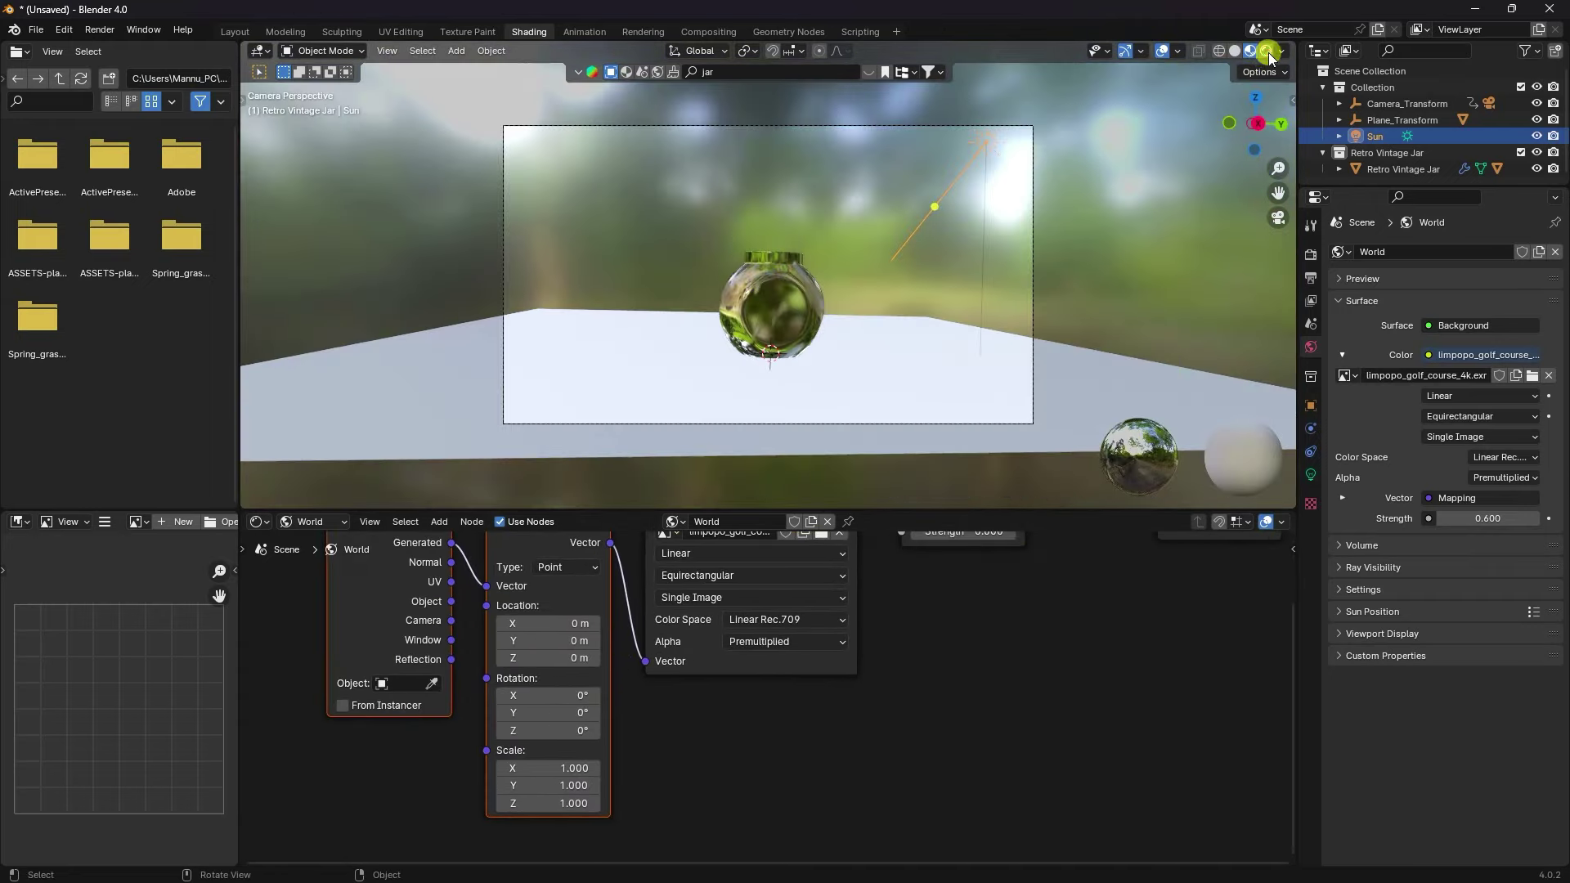
scroll(763, 374, up, 3)
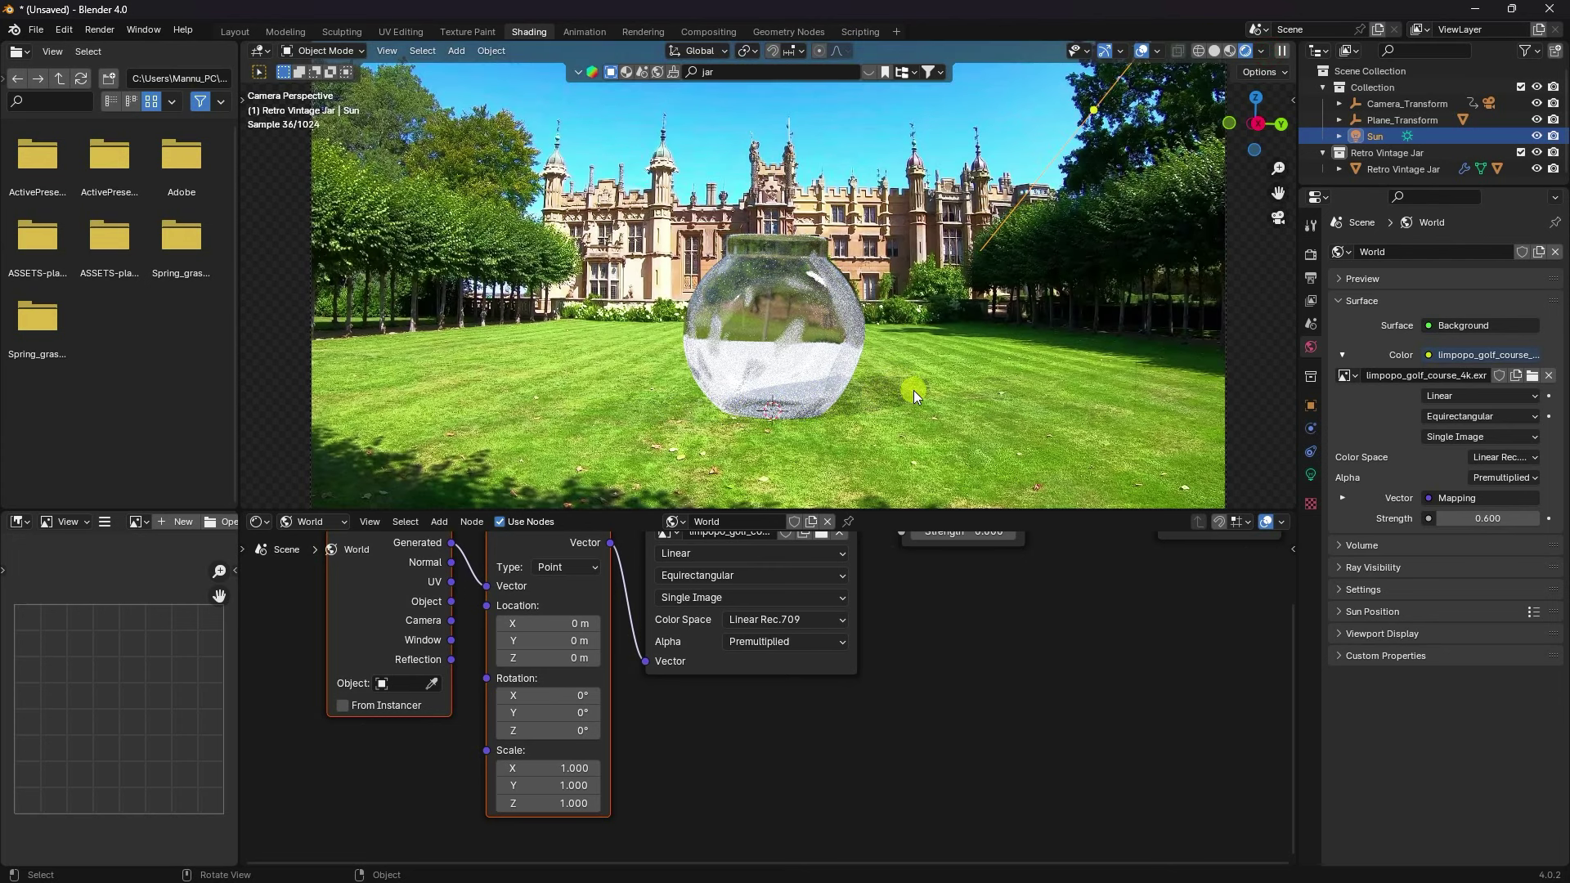
mouse_move(540, 730)
mouse_down()
mouse_move(648, 703)
mouse_move(169, 715)
mouse_move(1283, 714)
mouse_move(1156, 722)
mouse_move(967, 197)
mouse_move(558, 724)
mouse_up()
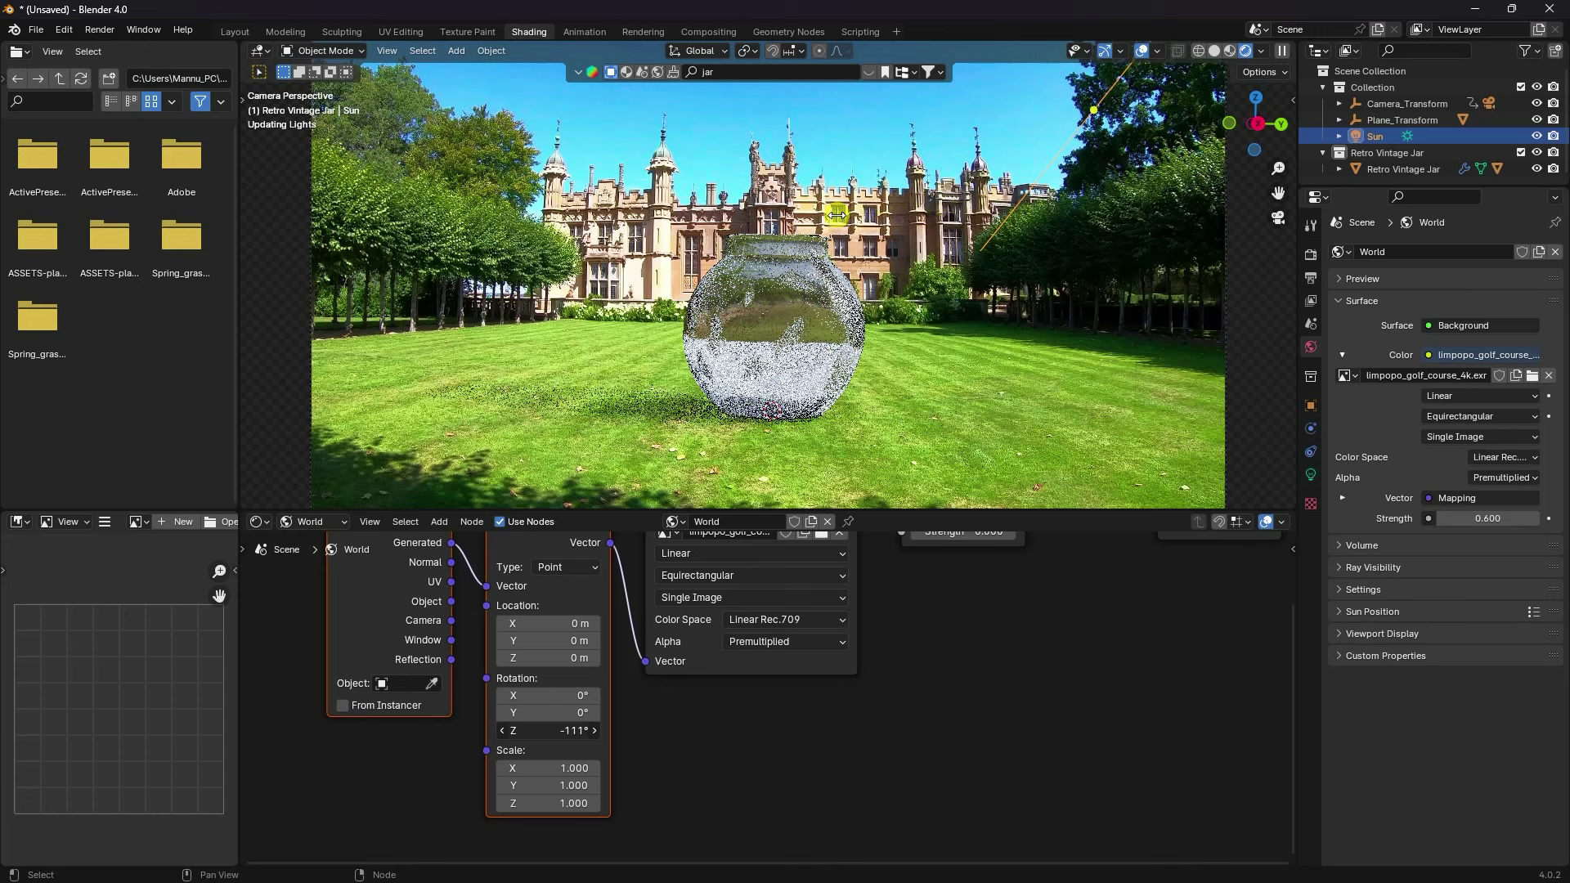
click(559, 725)
text(-)
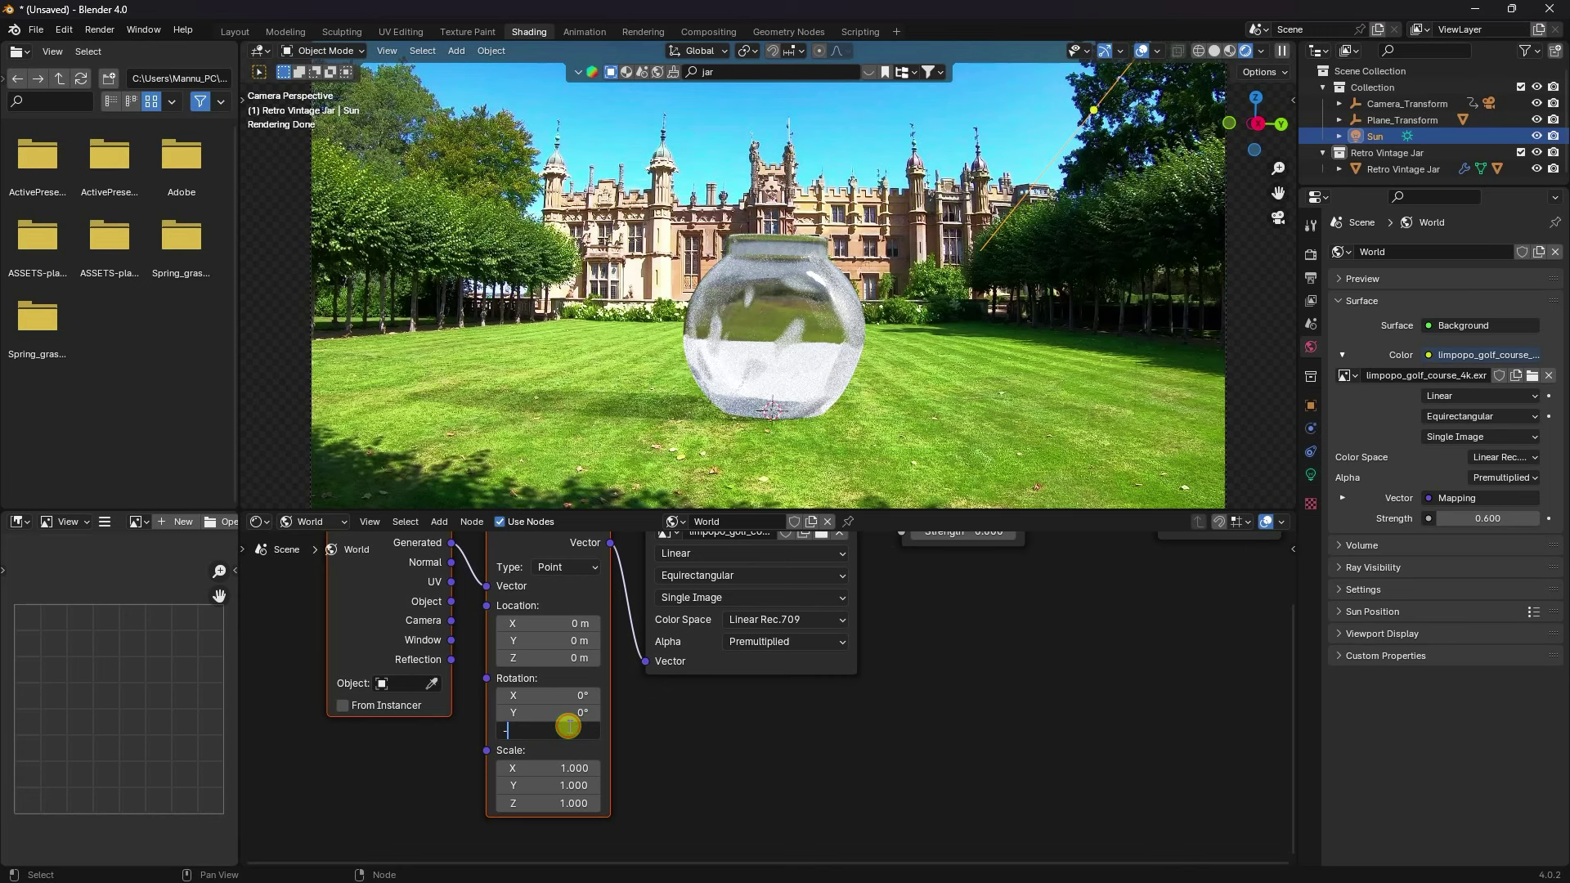
text(120)
key(Return)
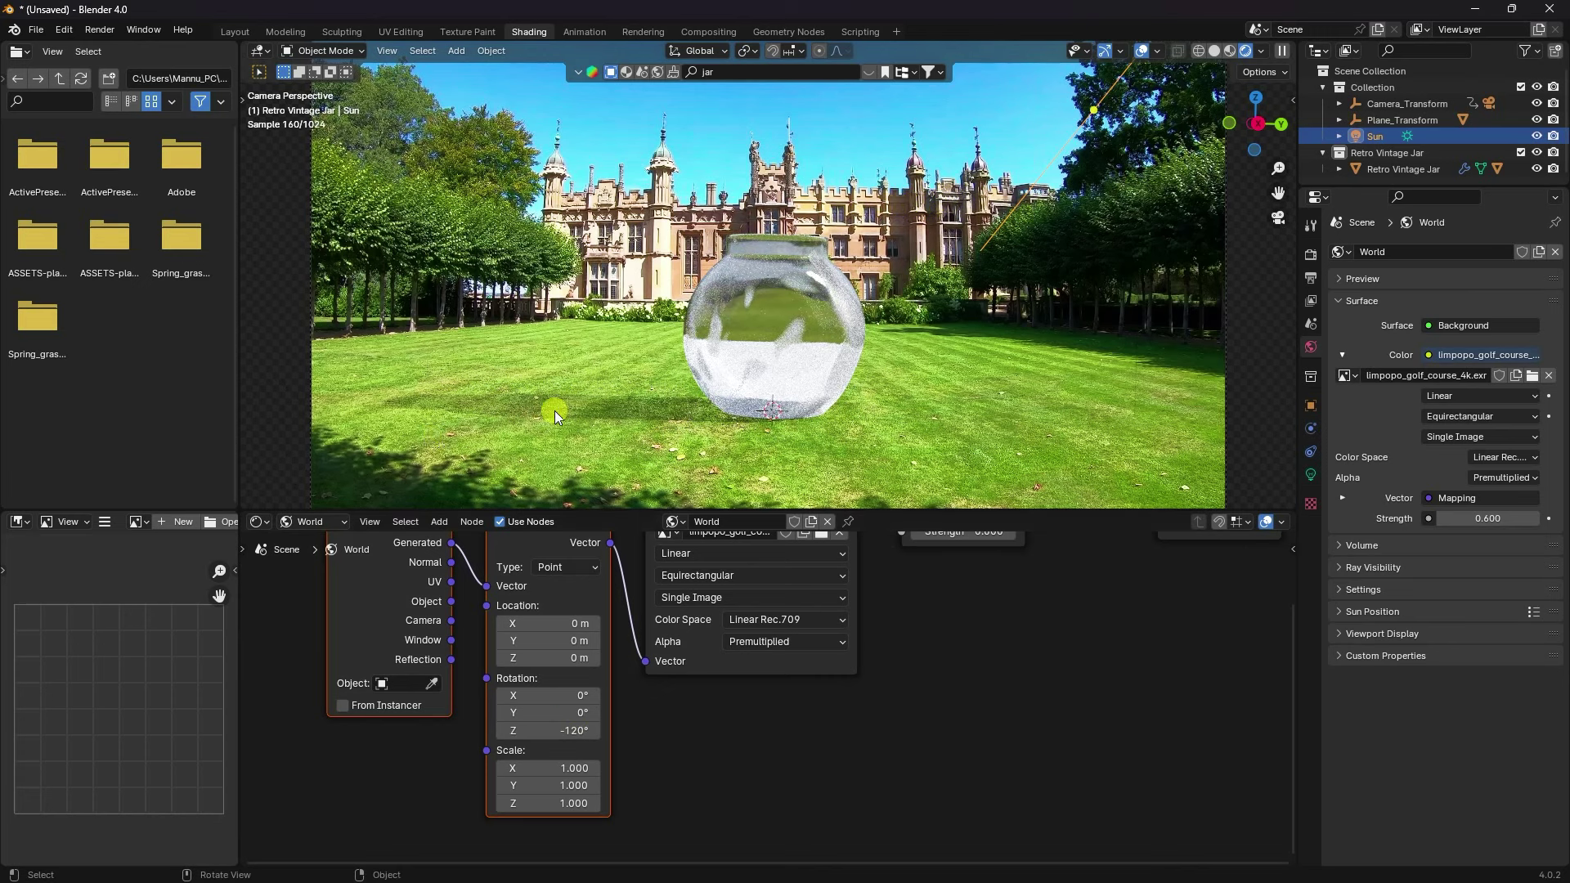
Enlarge the 3D view above the nodes, check the Layout workspace, and return to Shading
drag(463, 513, 459, 685)
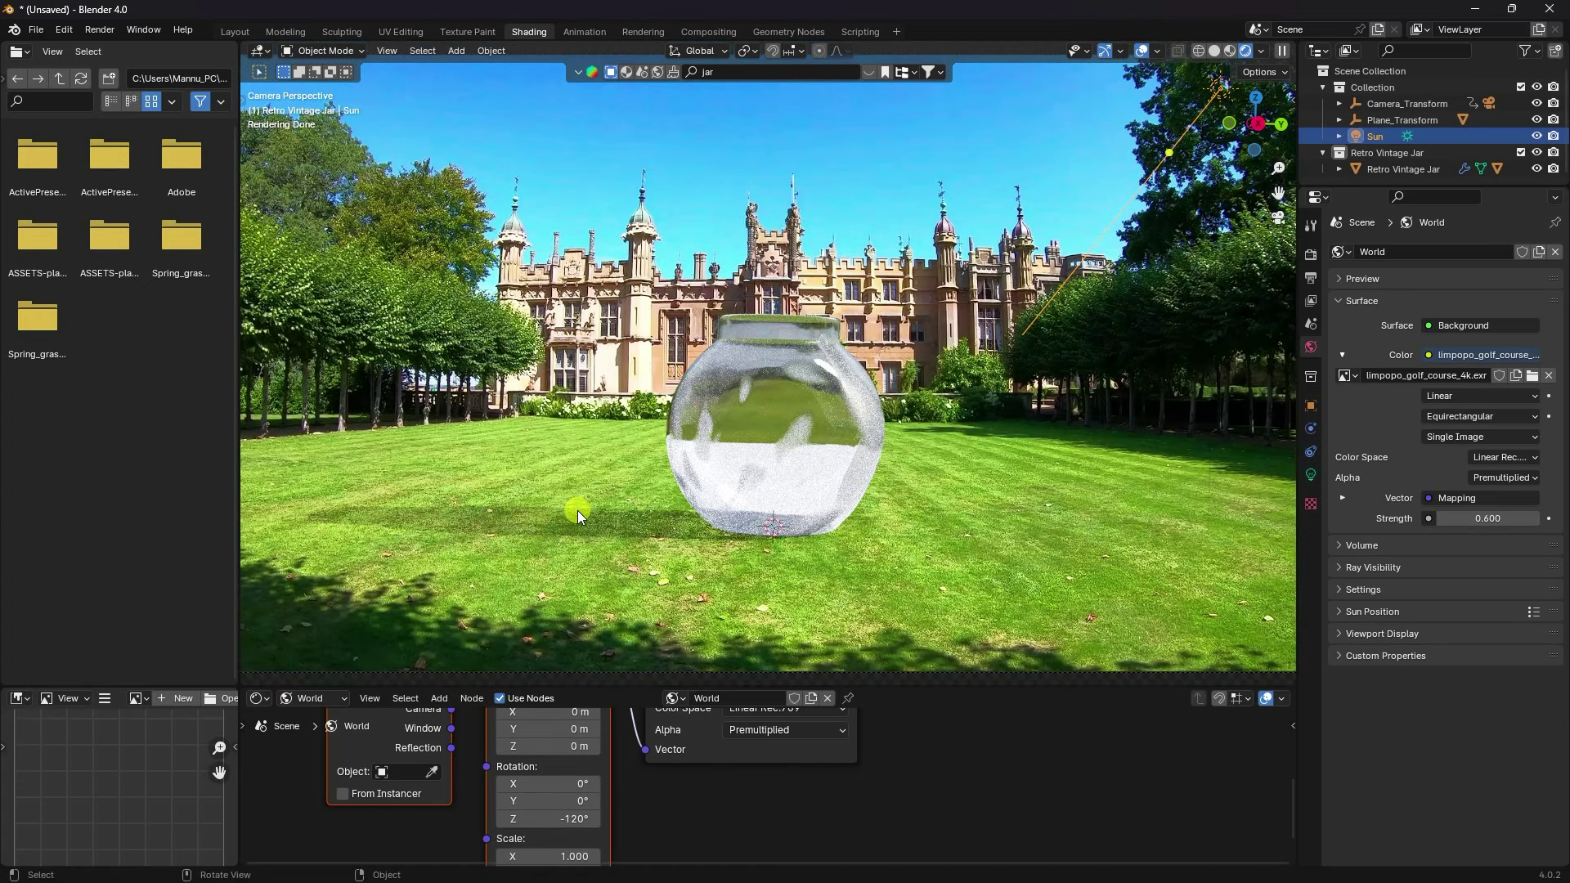
click(233, 33)
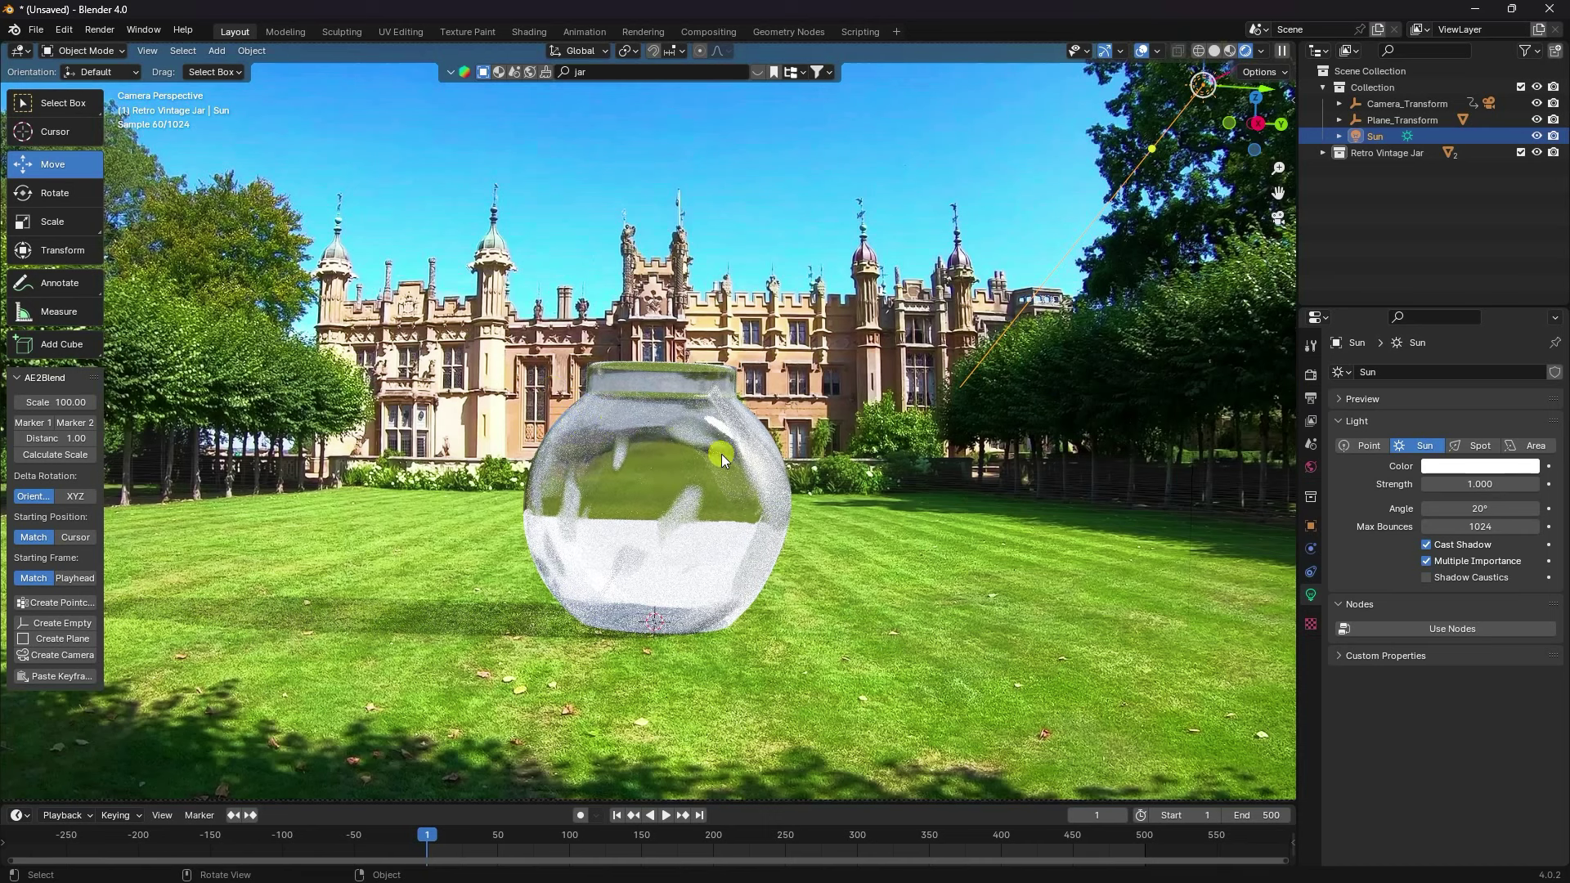
scroll(722, 454, up, 1)
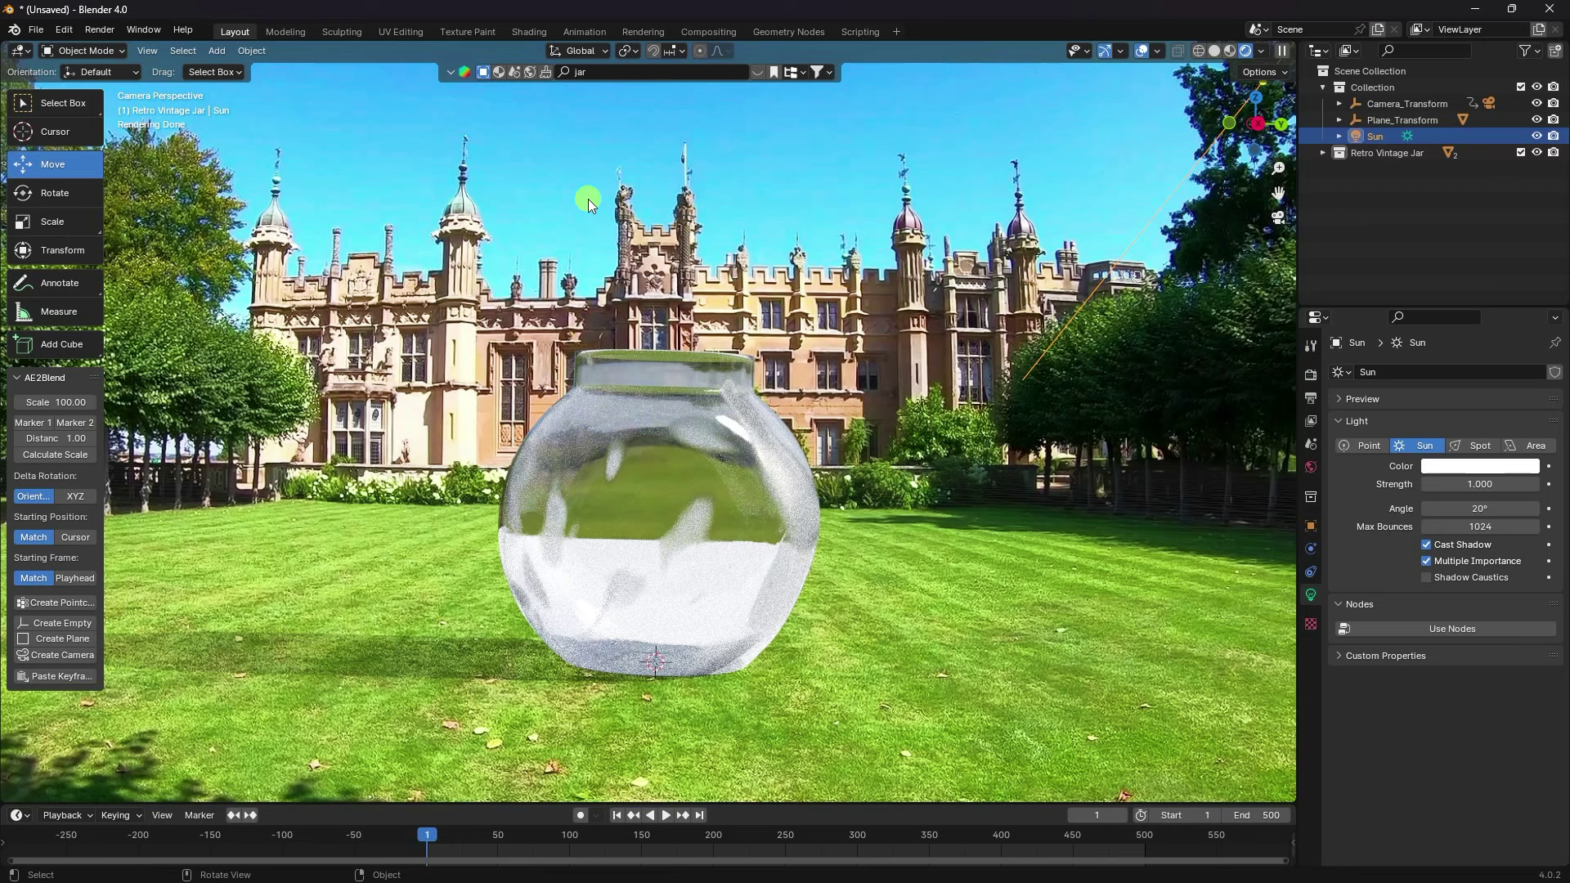
click(542, 31)
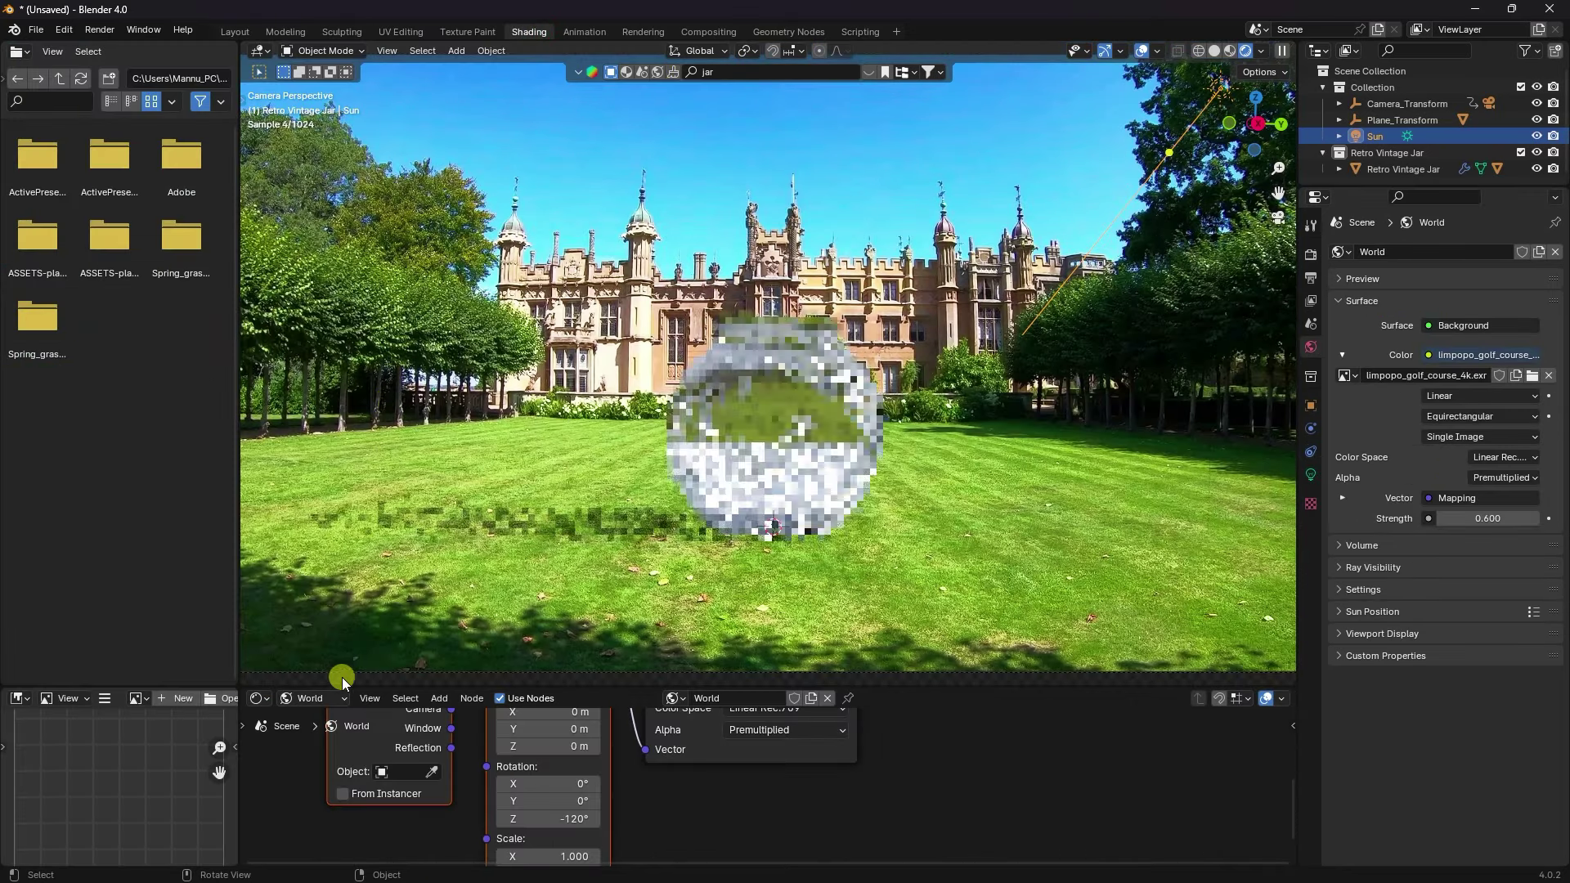
Switch the node editor back to Object shaders and select the jar
click(311, 697)
click(319, 743)
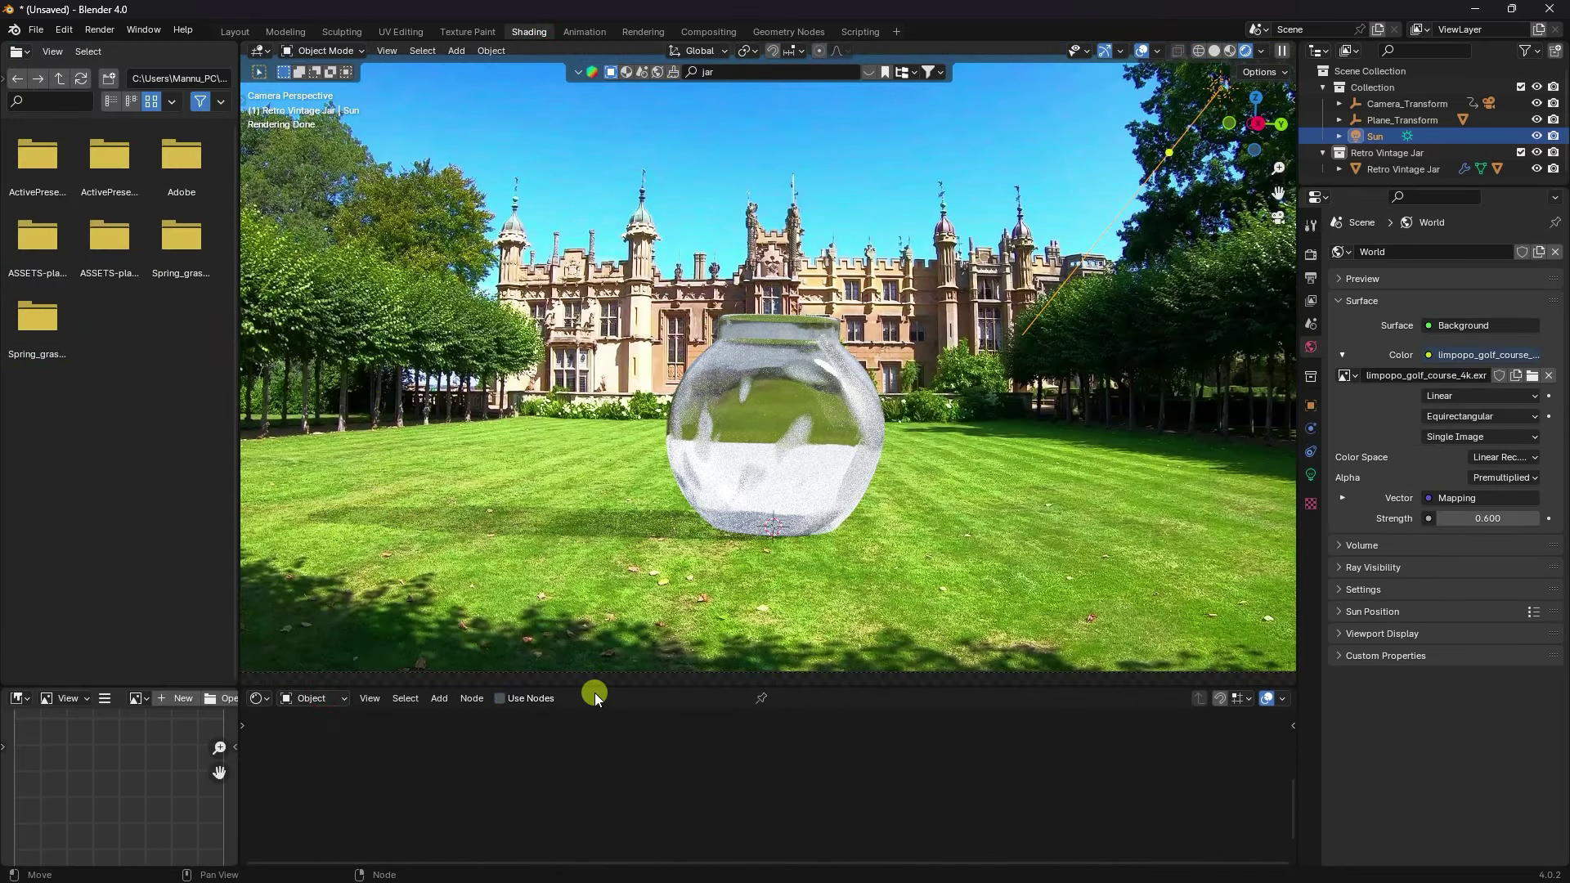
drag(596, 687, 613, 545)
click(769, 354)
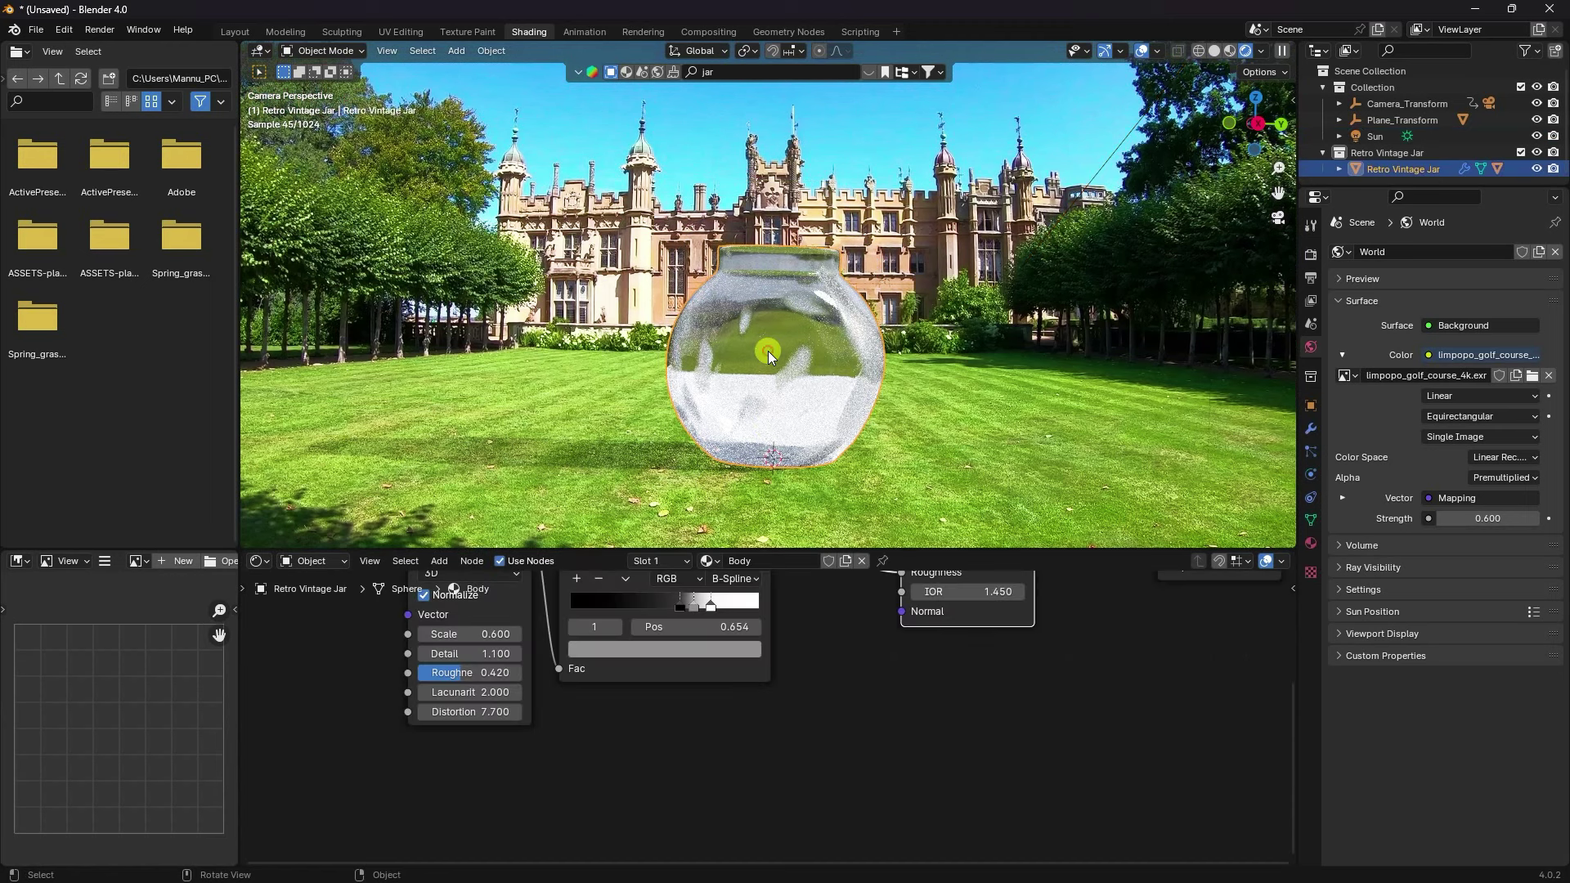
Move the Body color ramp stops to 1.000 and 0.699, then return to Layout
scroll(753, 673, up, 2)
scroll(767, 679, up, 2)
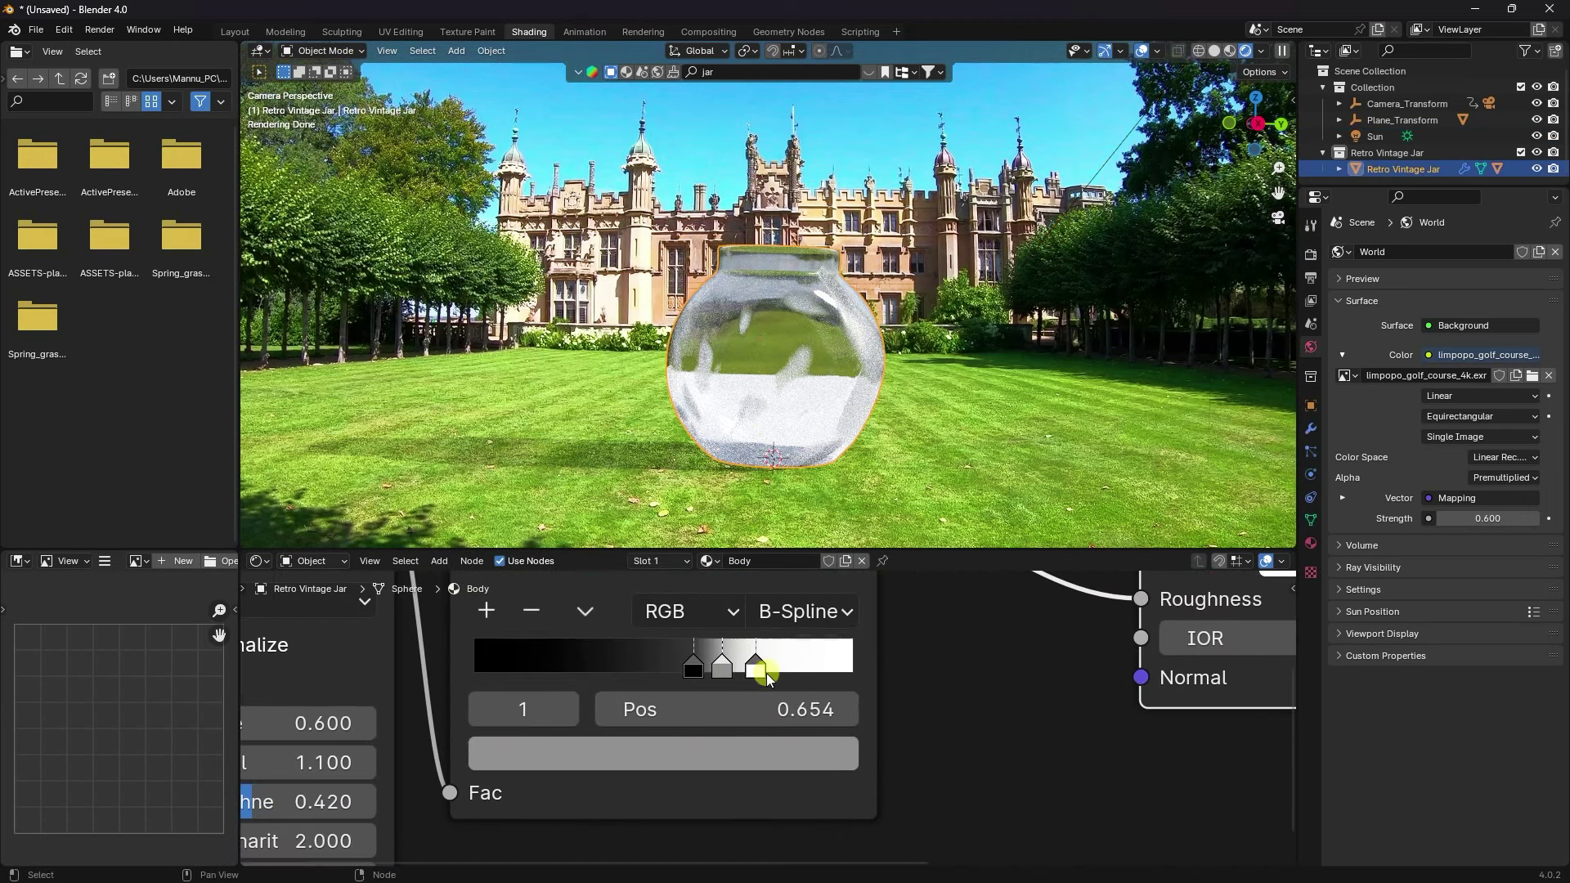
middle_drag(767, 678, 763, 708)
drag(761, 701, 939, 692)
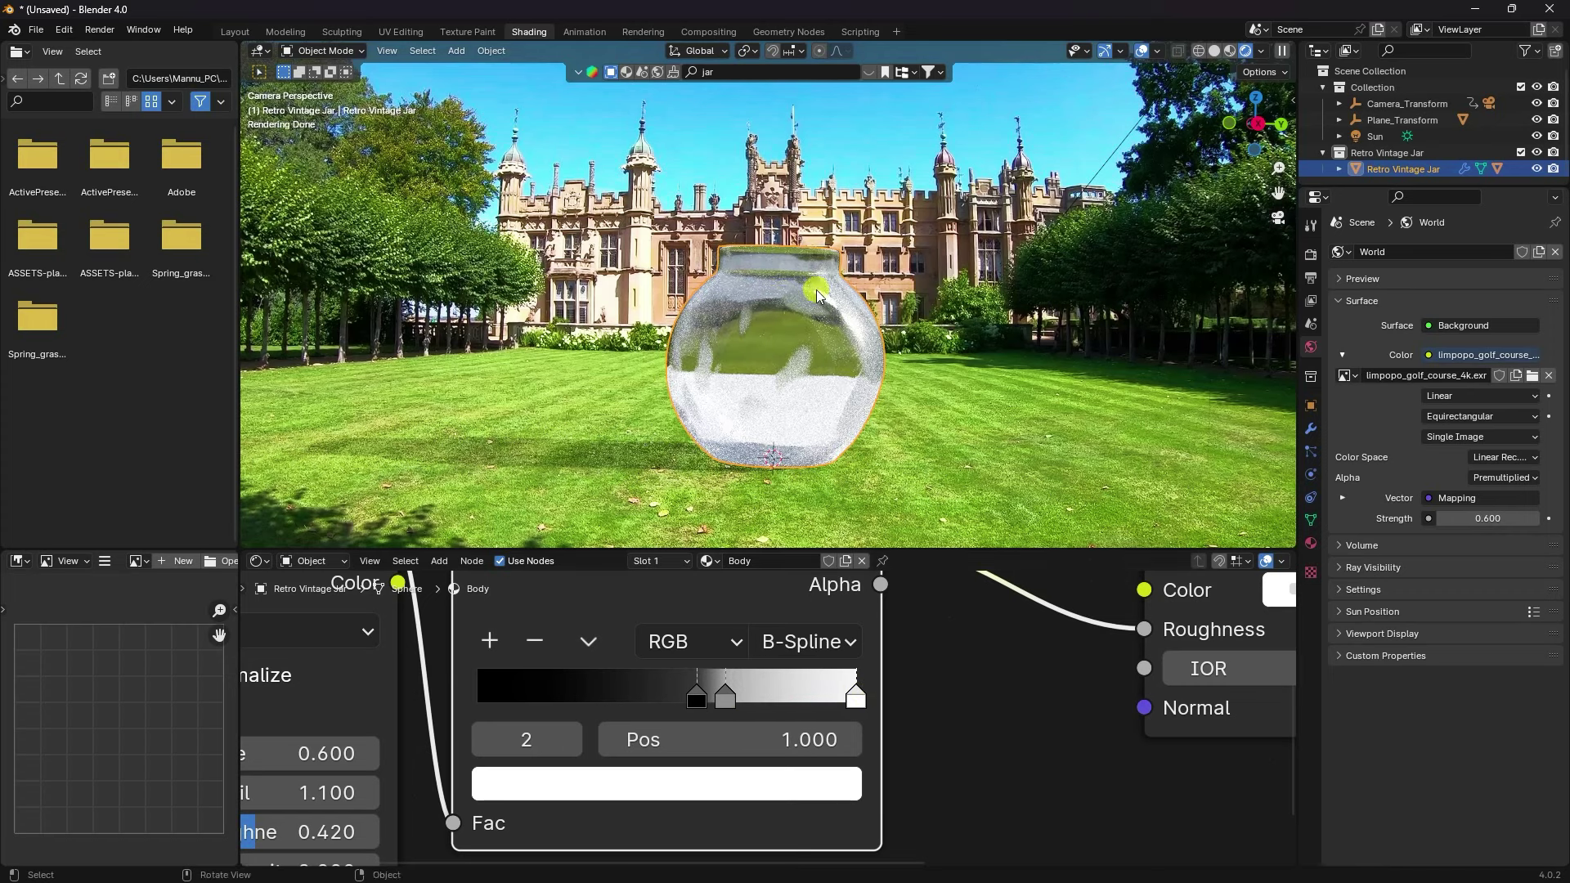
drag(726, 696, 742, 701)
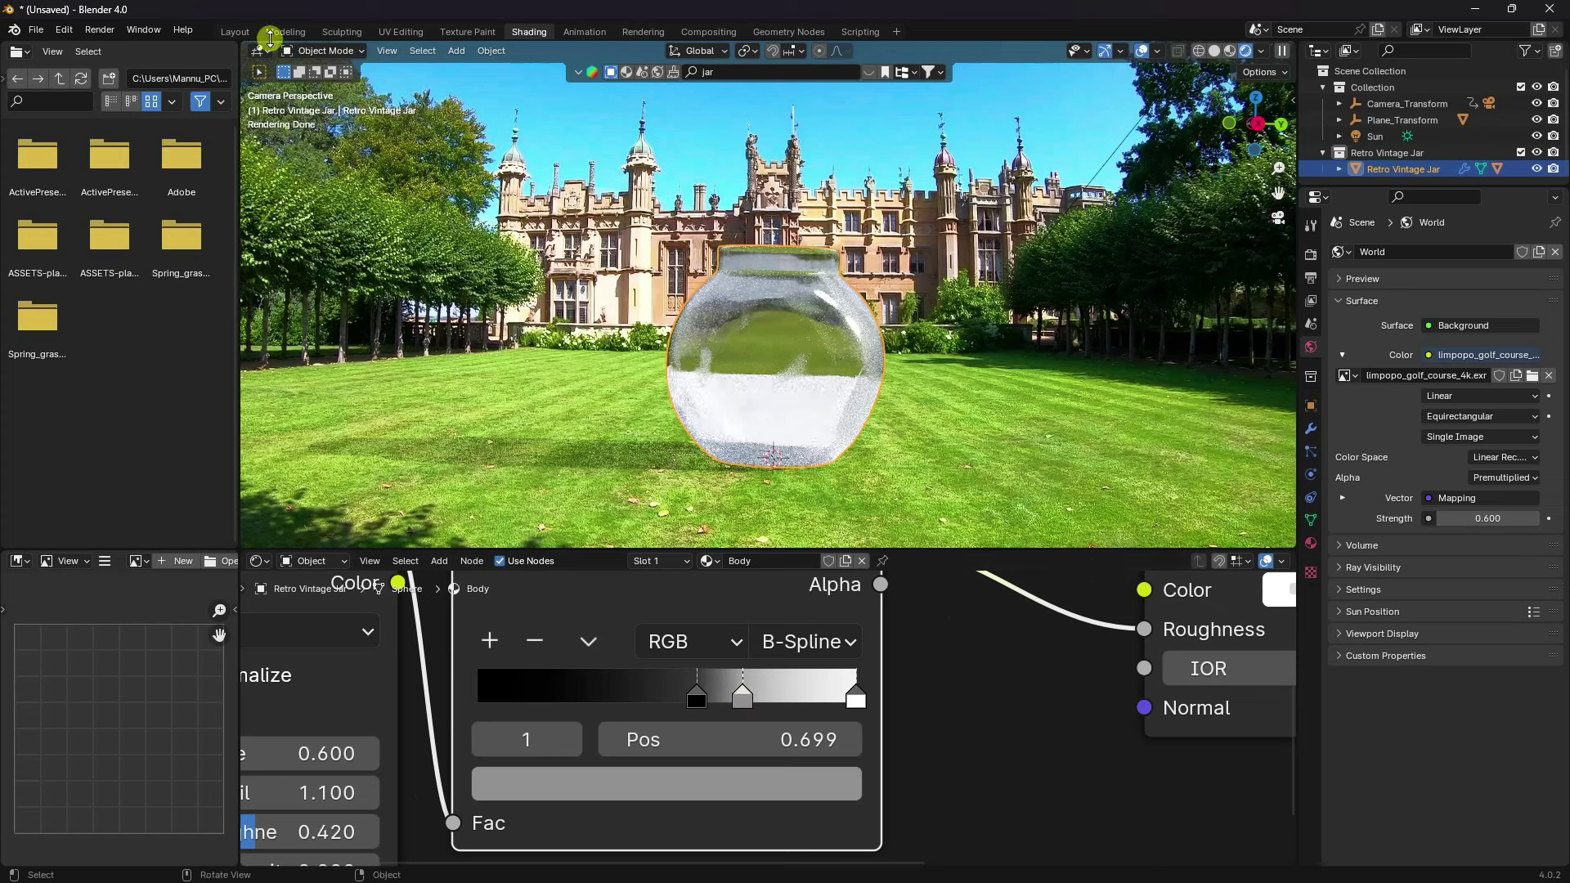
click(235, 33)
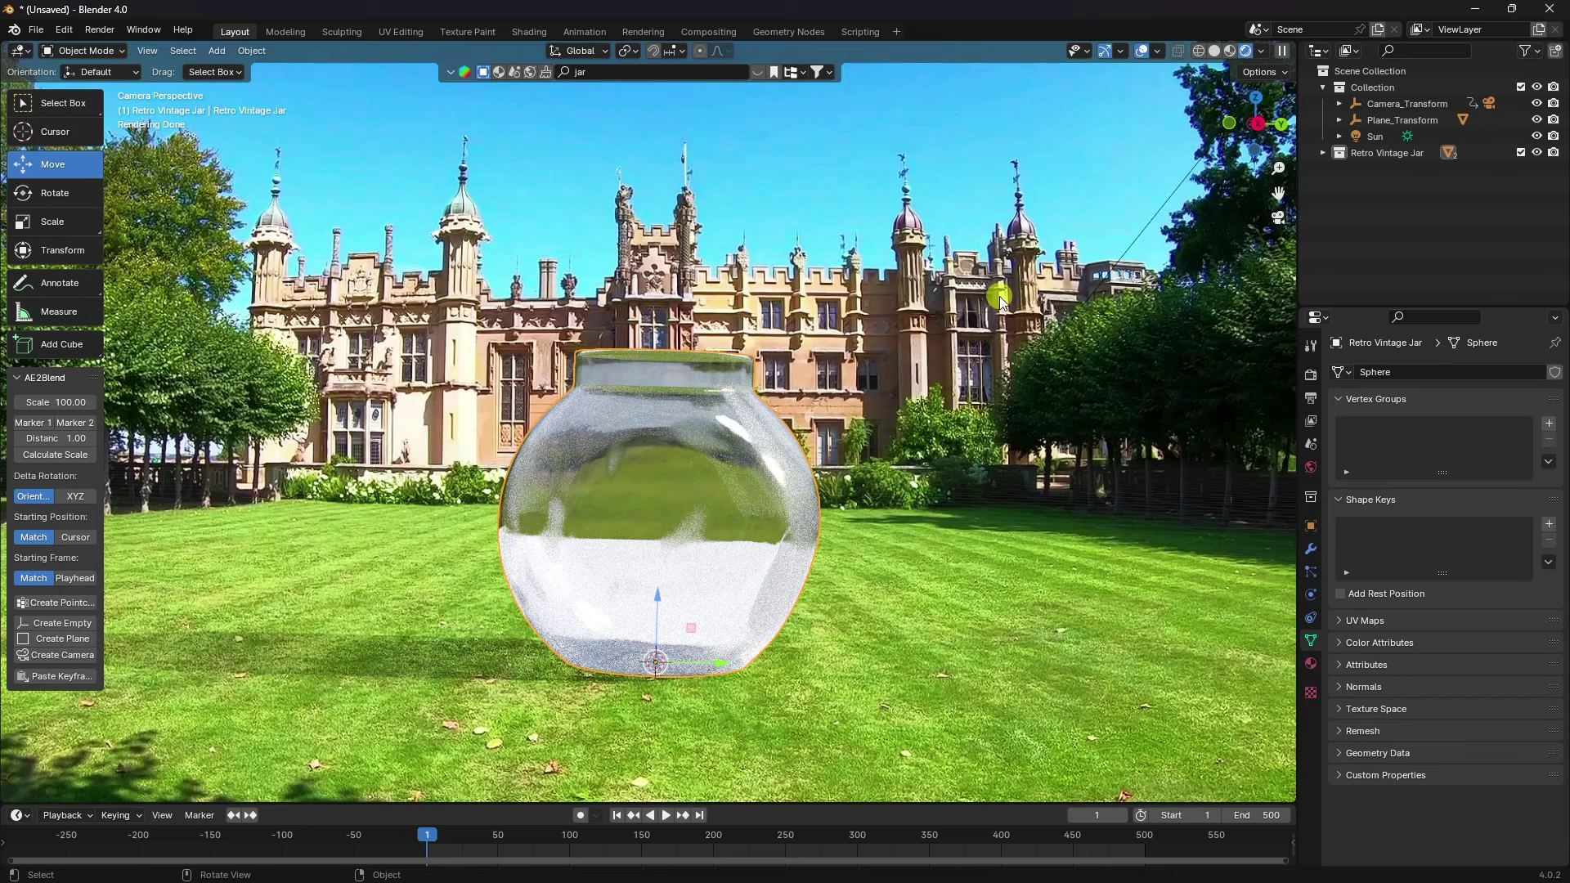
Switch back to solid shading, add a UV sphere, and raise it above the jar
click(1213, 51)
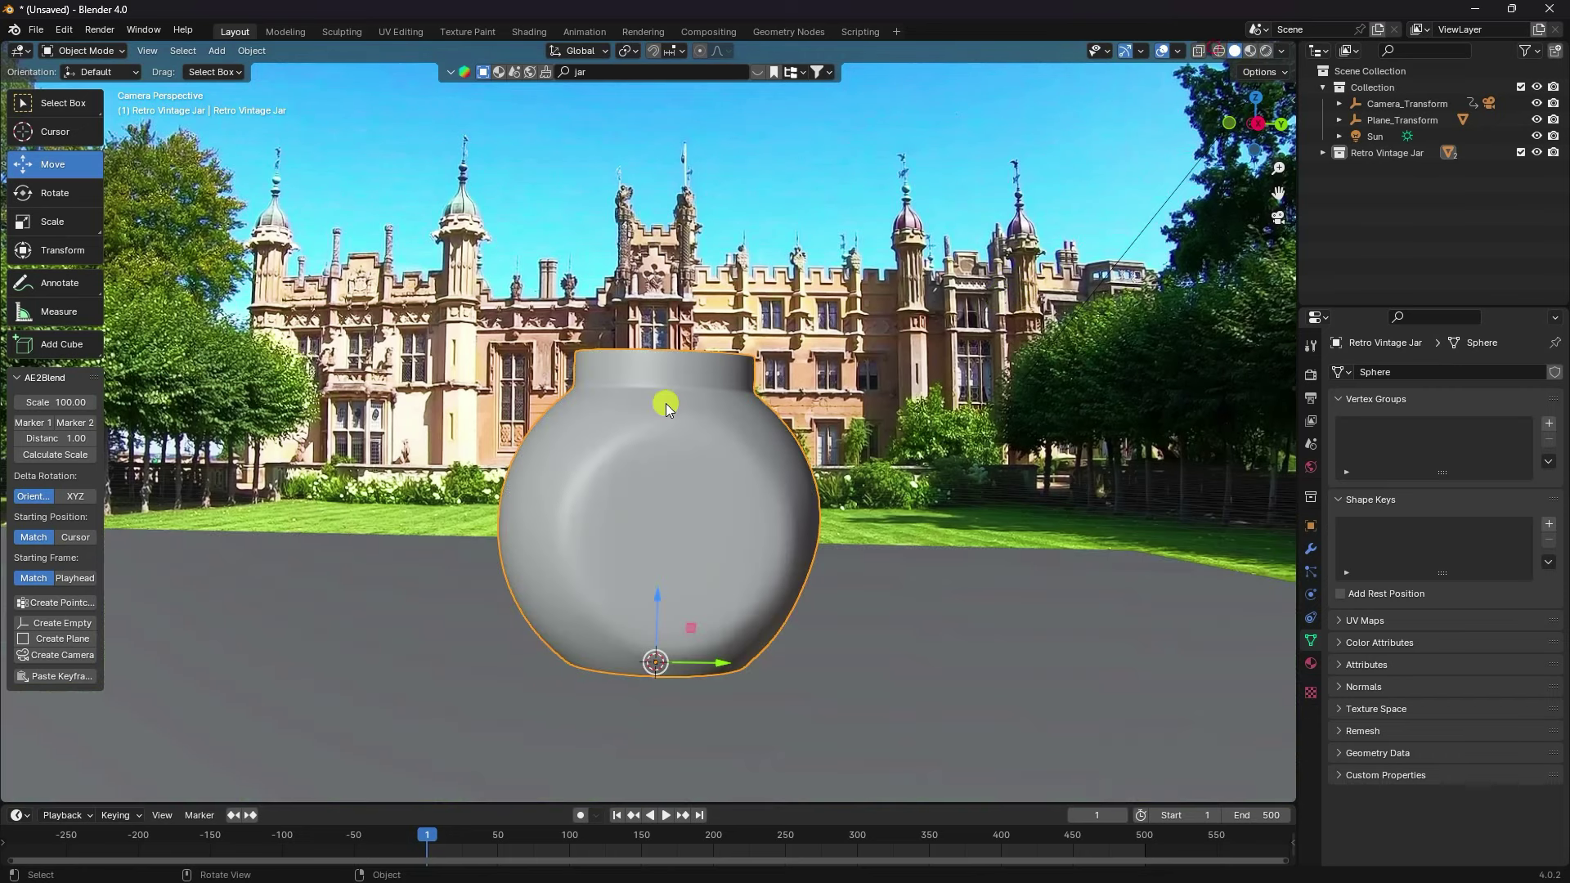
mouse_move(665, 395)
middle_down()
mouse_move(645, 436)
mouse_move(658, 441)
middle_up()
click(217, 51)
mouse_move(241, 69)
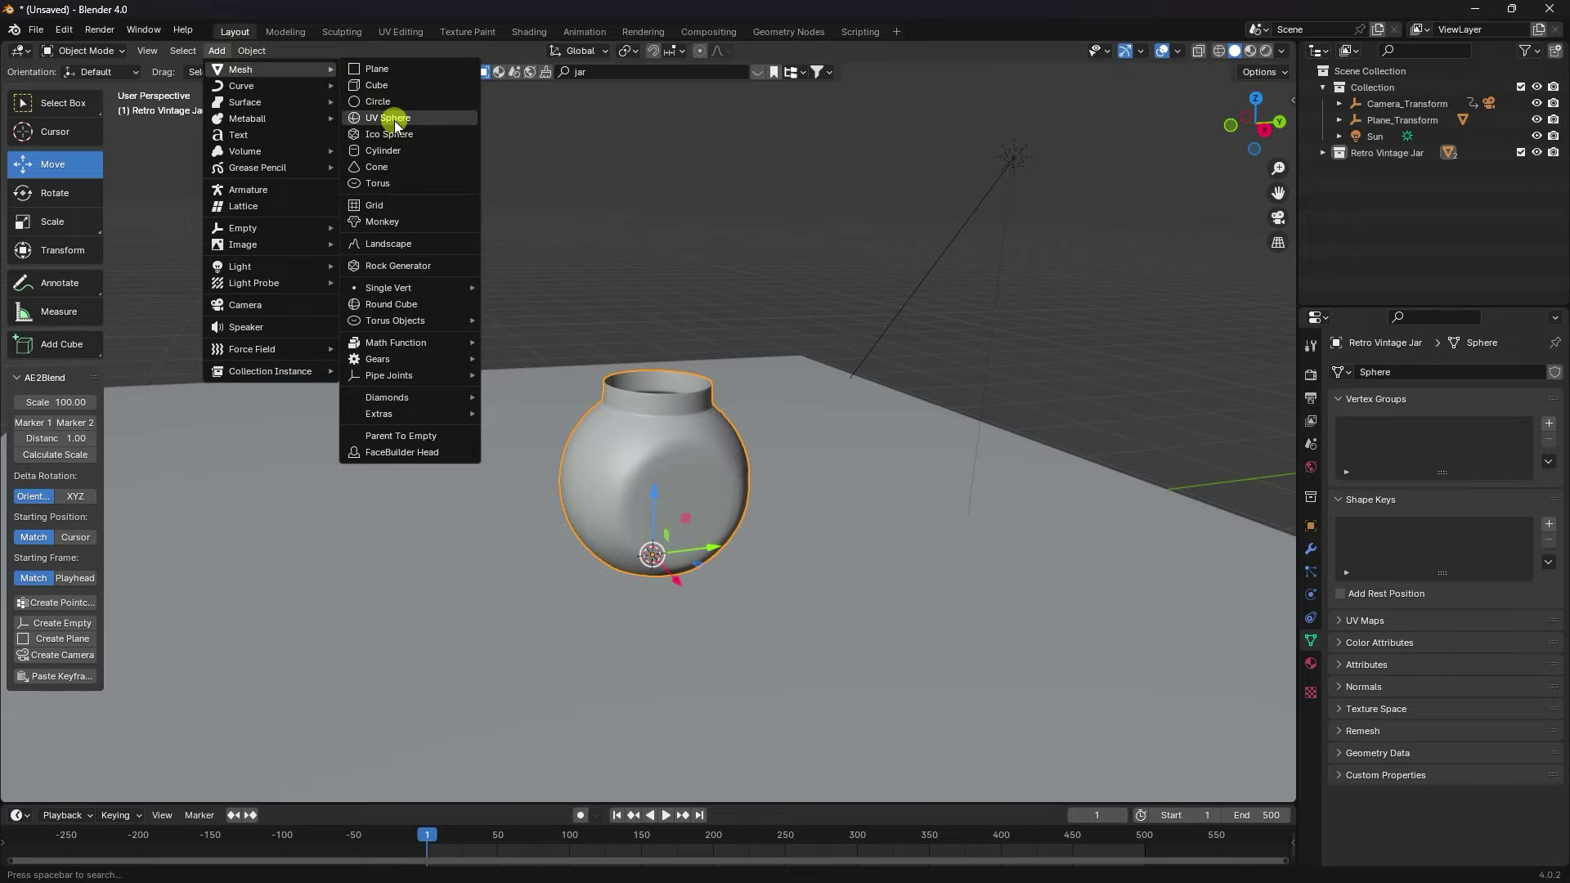
click(395, 119)
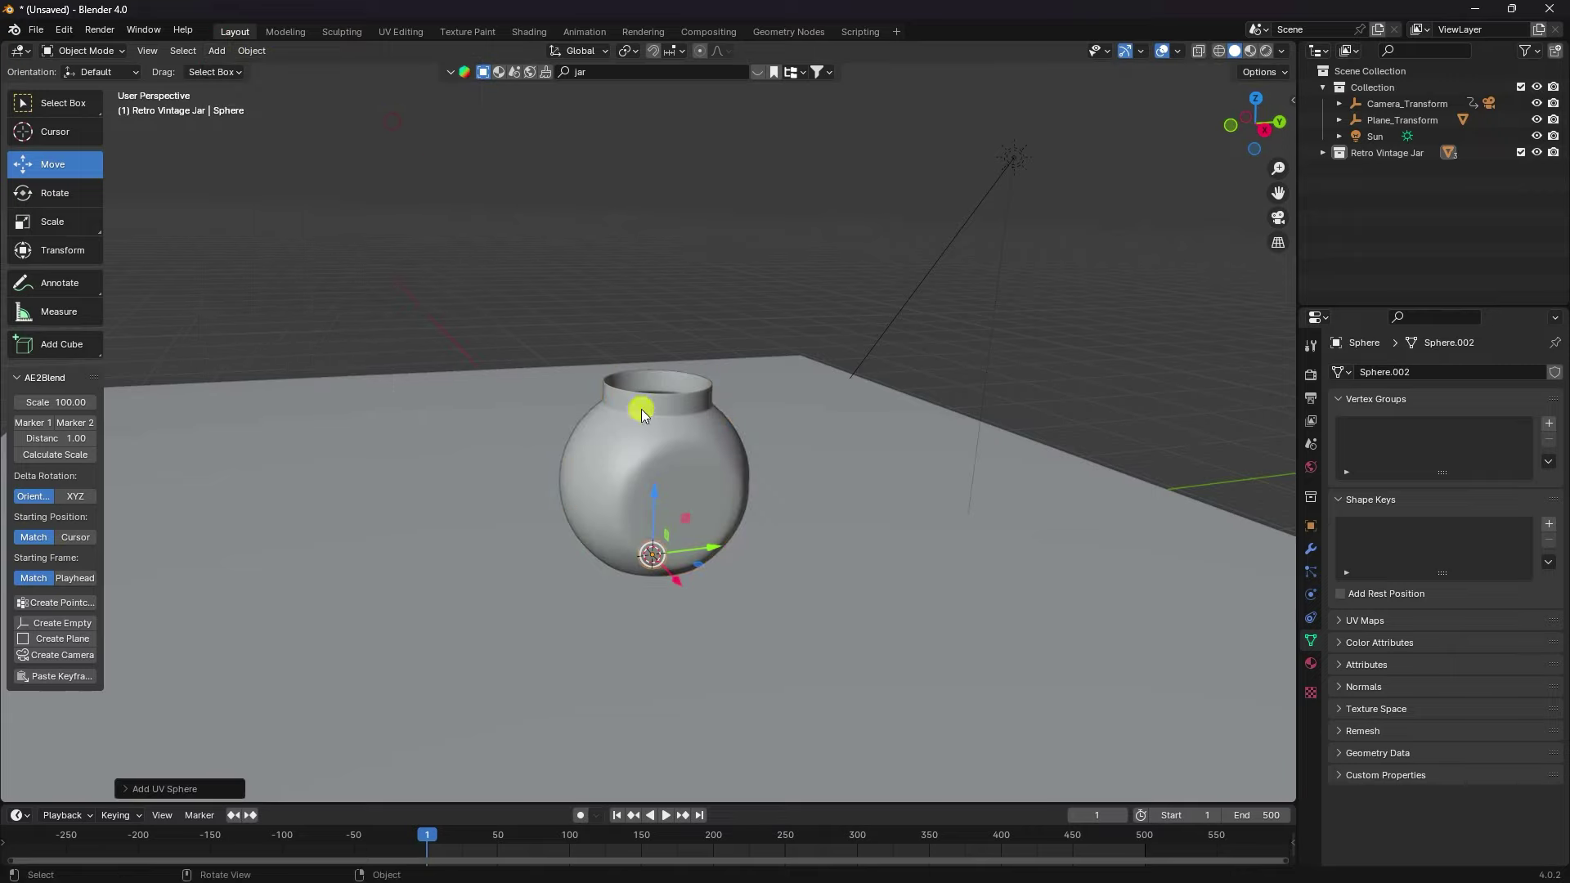
drag(656, 500, 659, 251)
scroll(659, 250, up, 2)
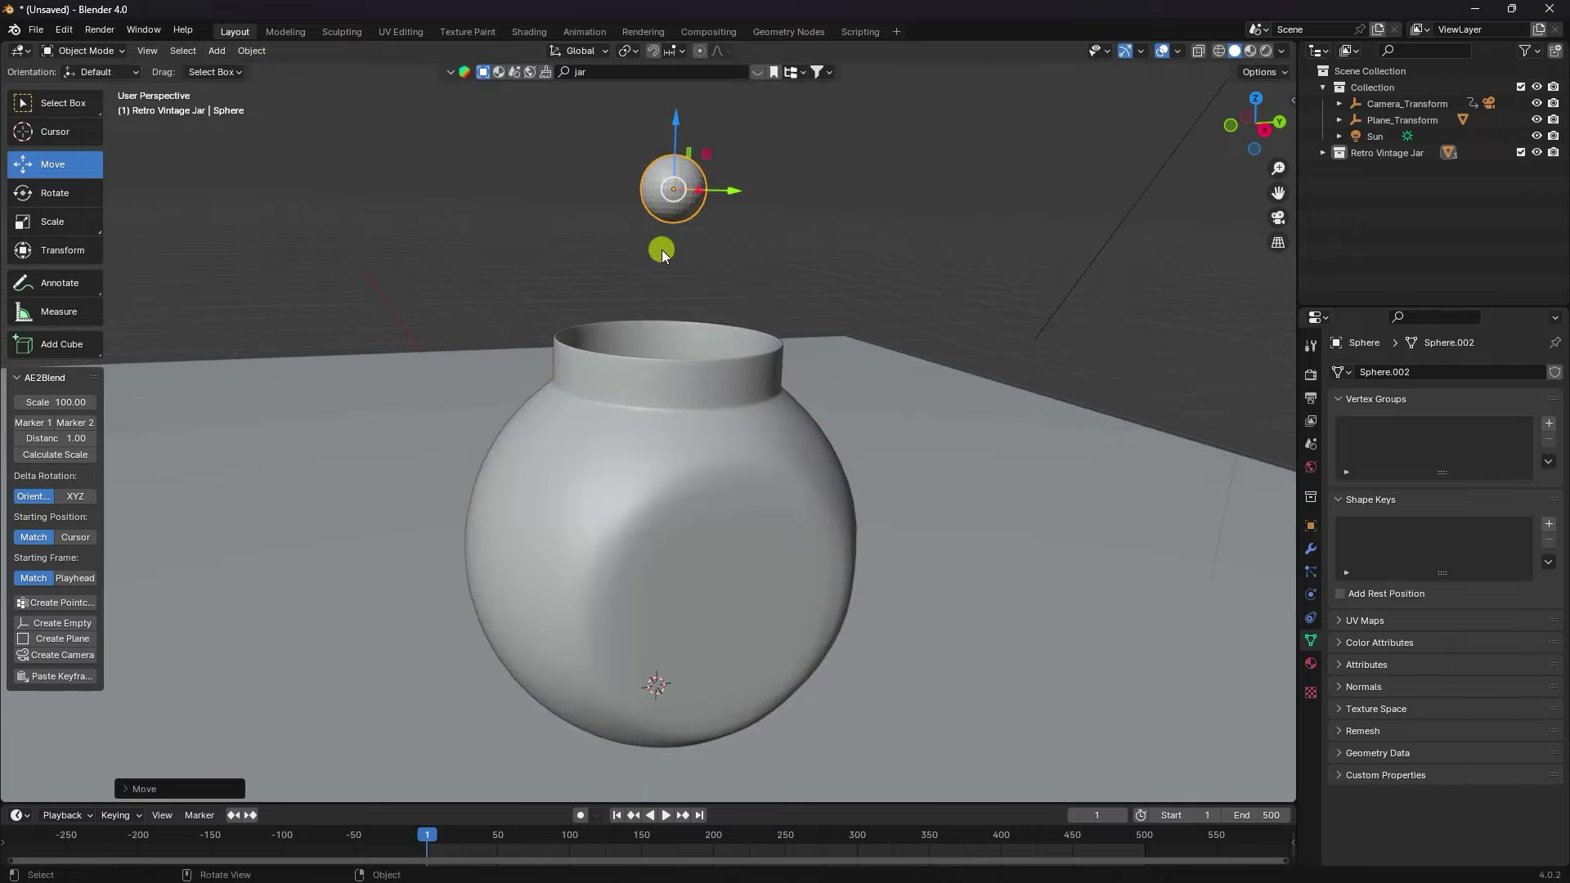
shift+middle_drag(661, 249, 648, 384)
scroll(648, 384, up, 1)
Shade the sphere smooth and shrink it
right_click(631, 347)
click(615, 347)
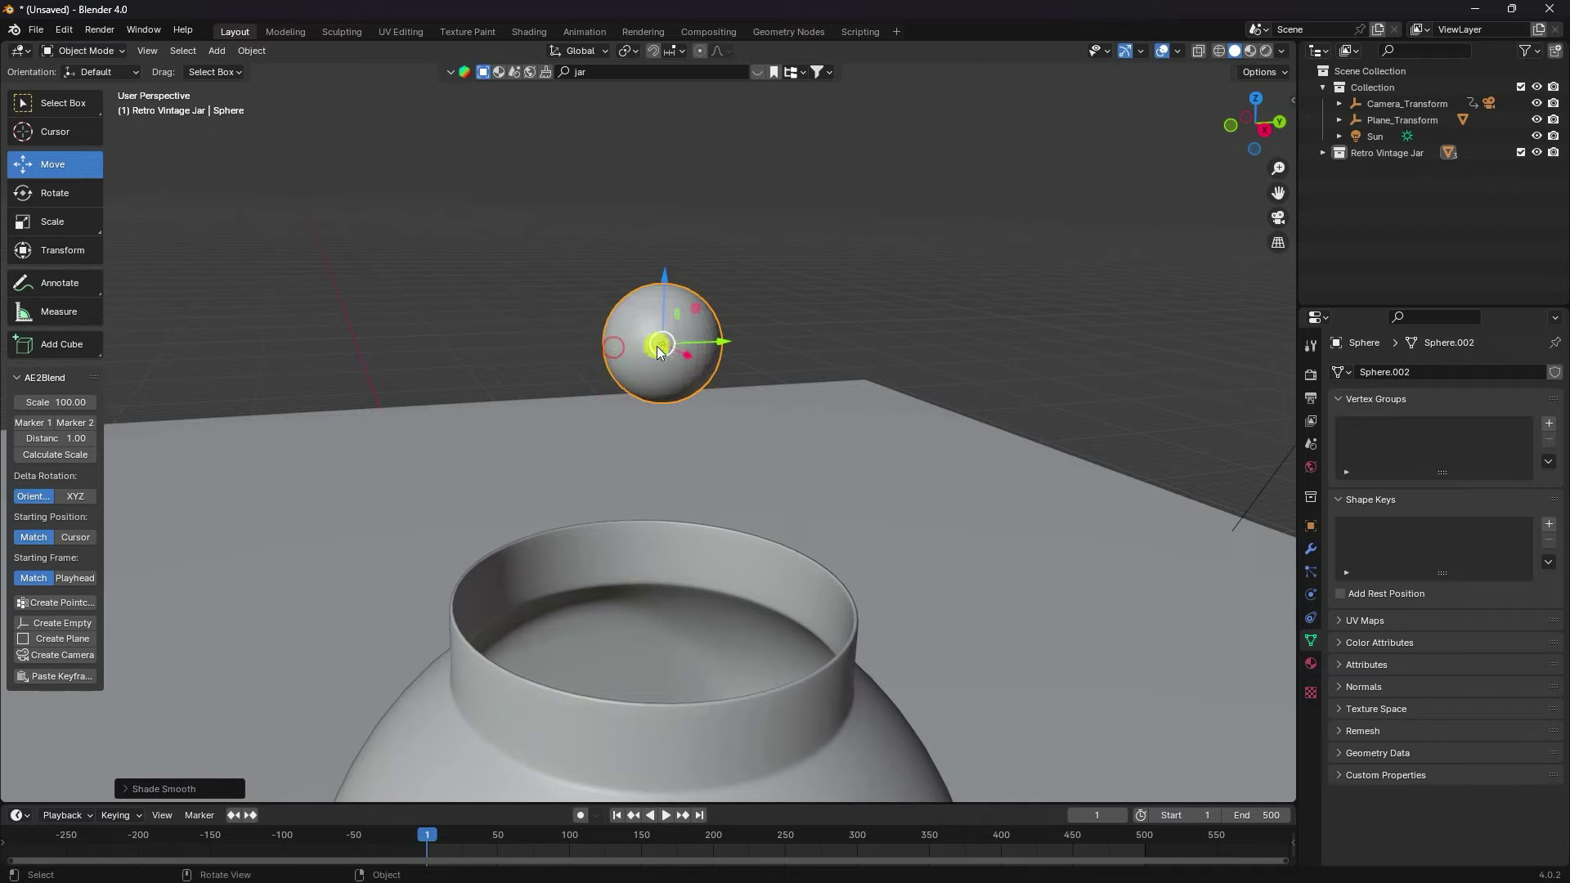
key(s)
click(783, 278)
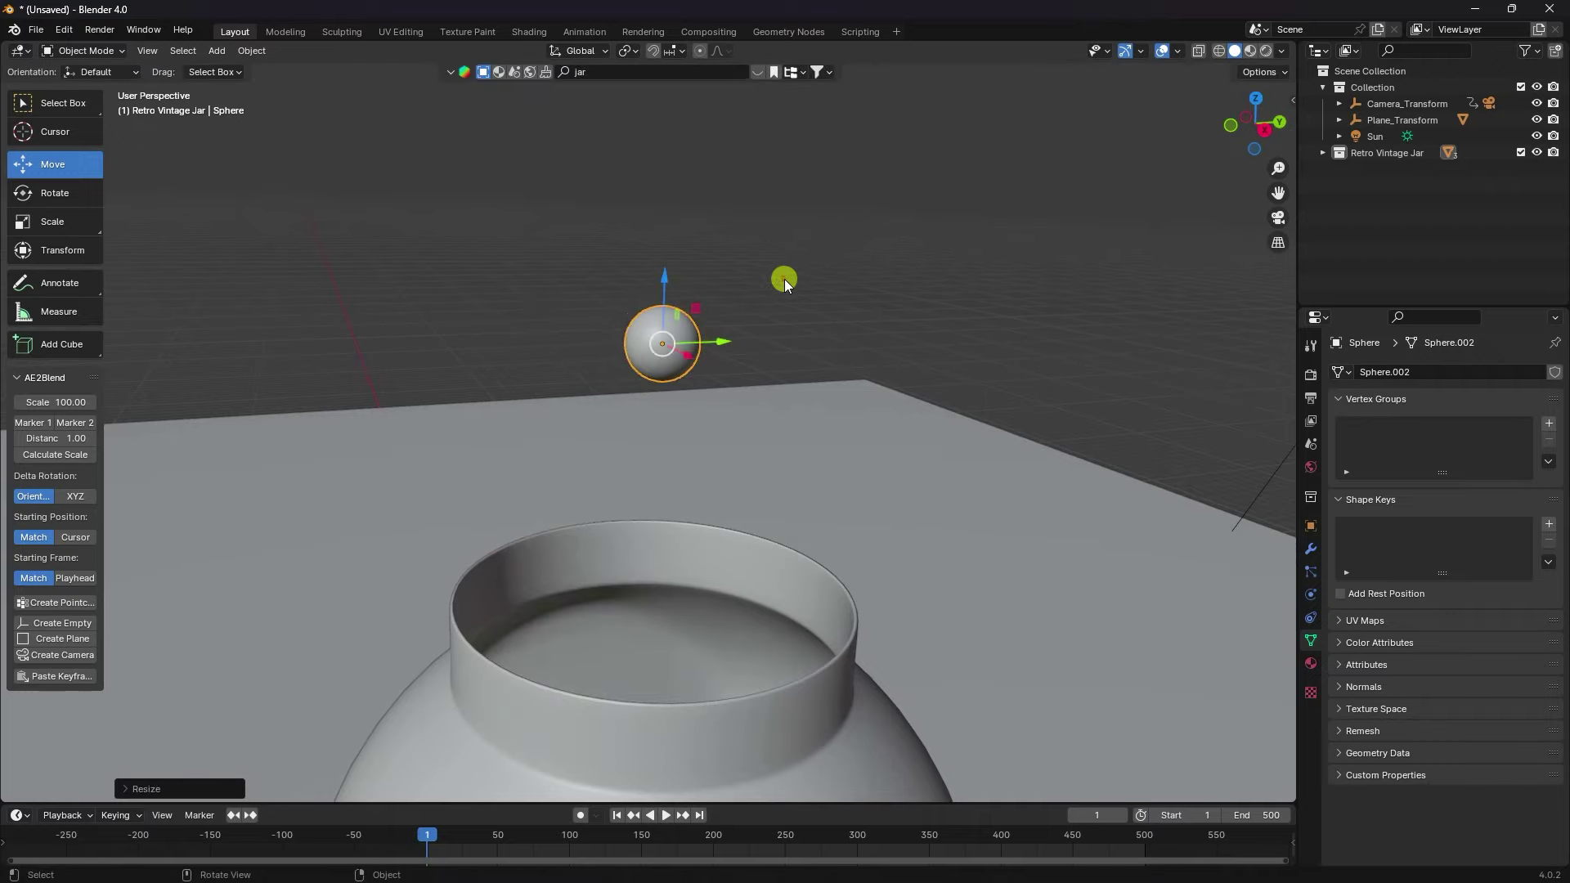
Set the sphere's X, Y and Z scale to 0.45
click(1311, 525)
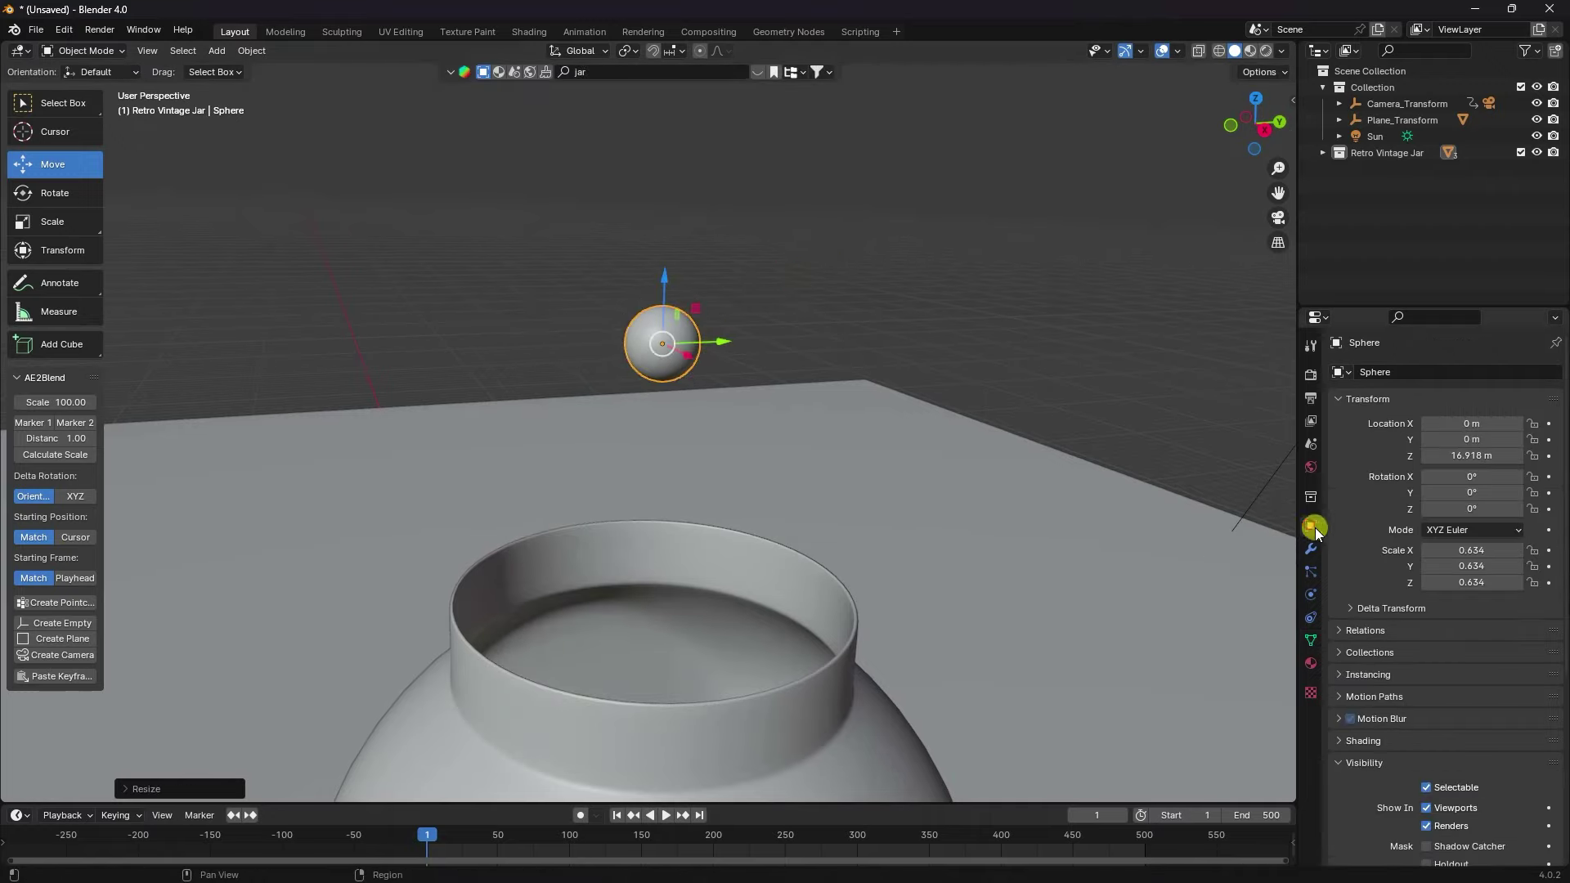
double_click(1461, 550)
text(0.45)
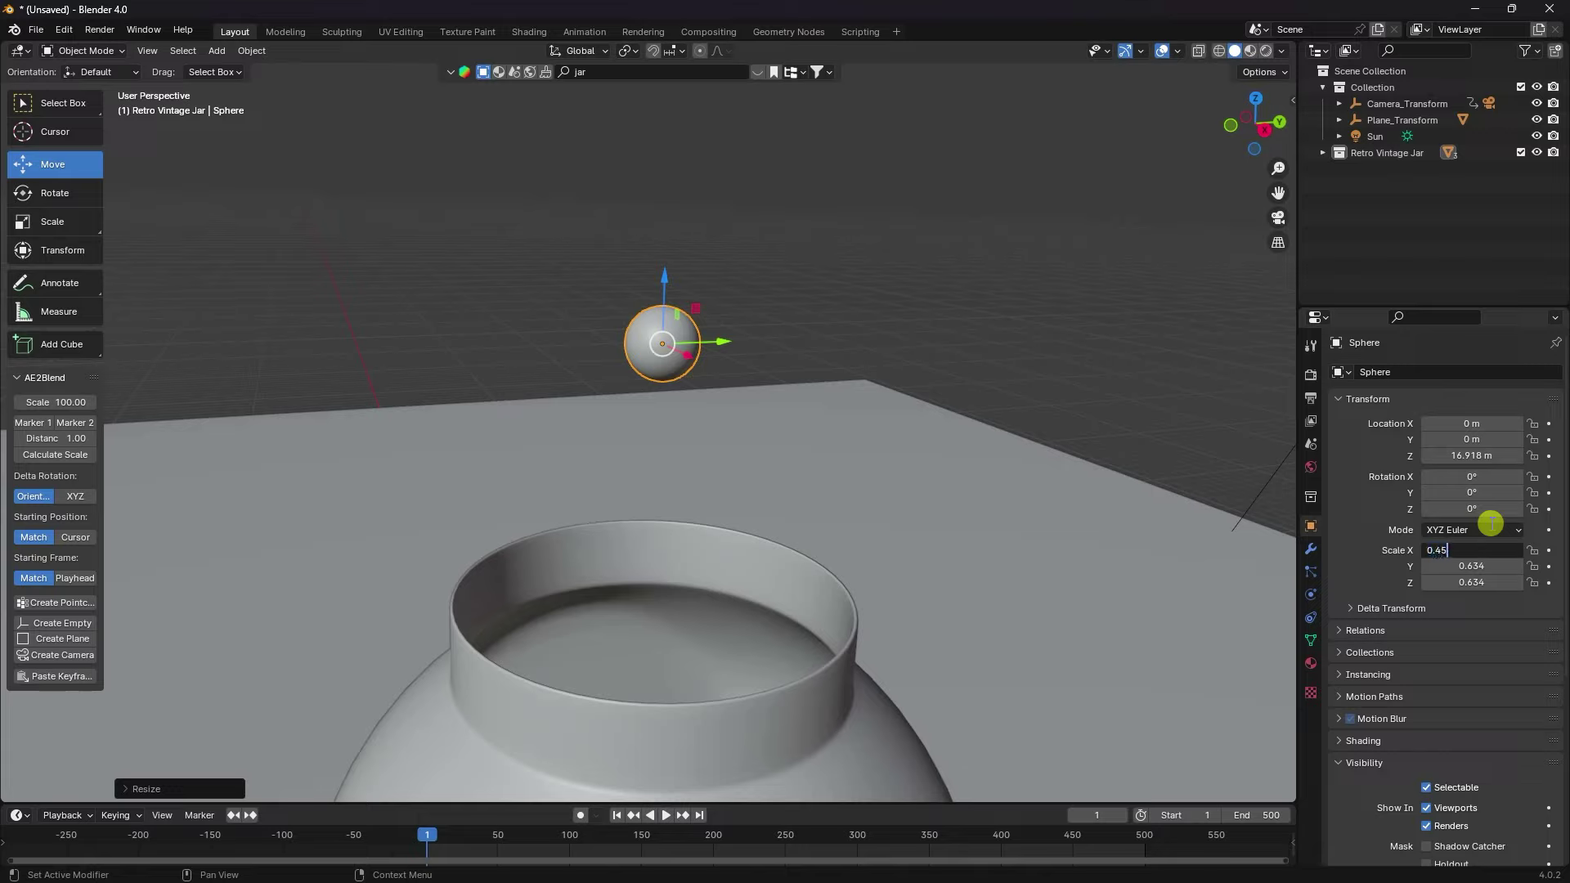
key(Return)
double_click(1468, 565)
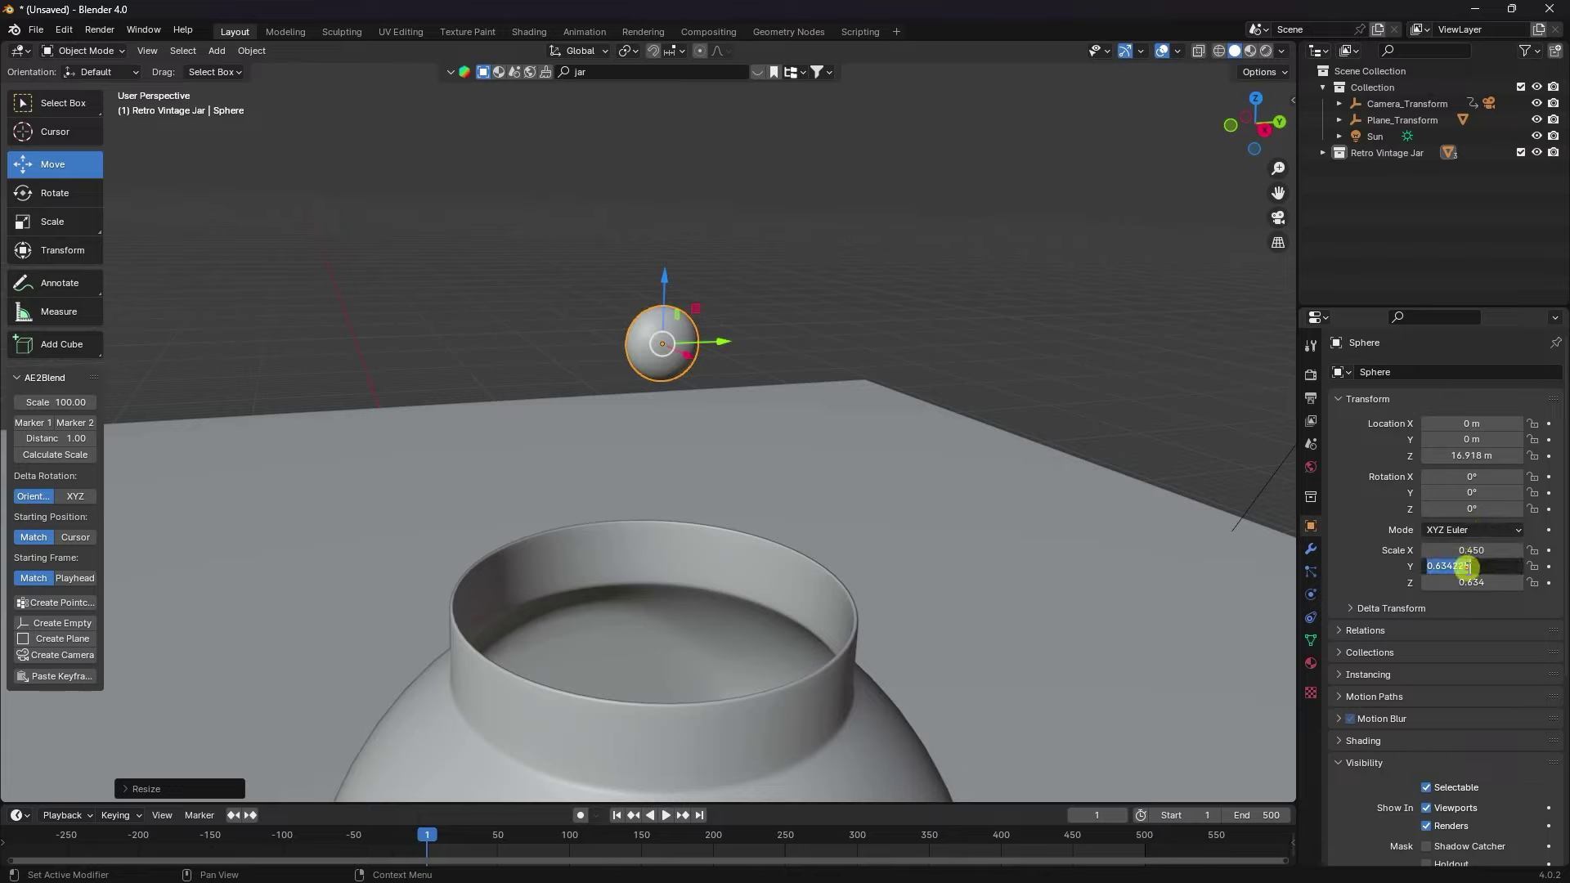
text(0.45)
key(Tab)
text(0.4)
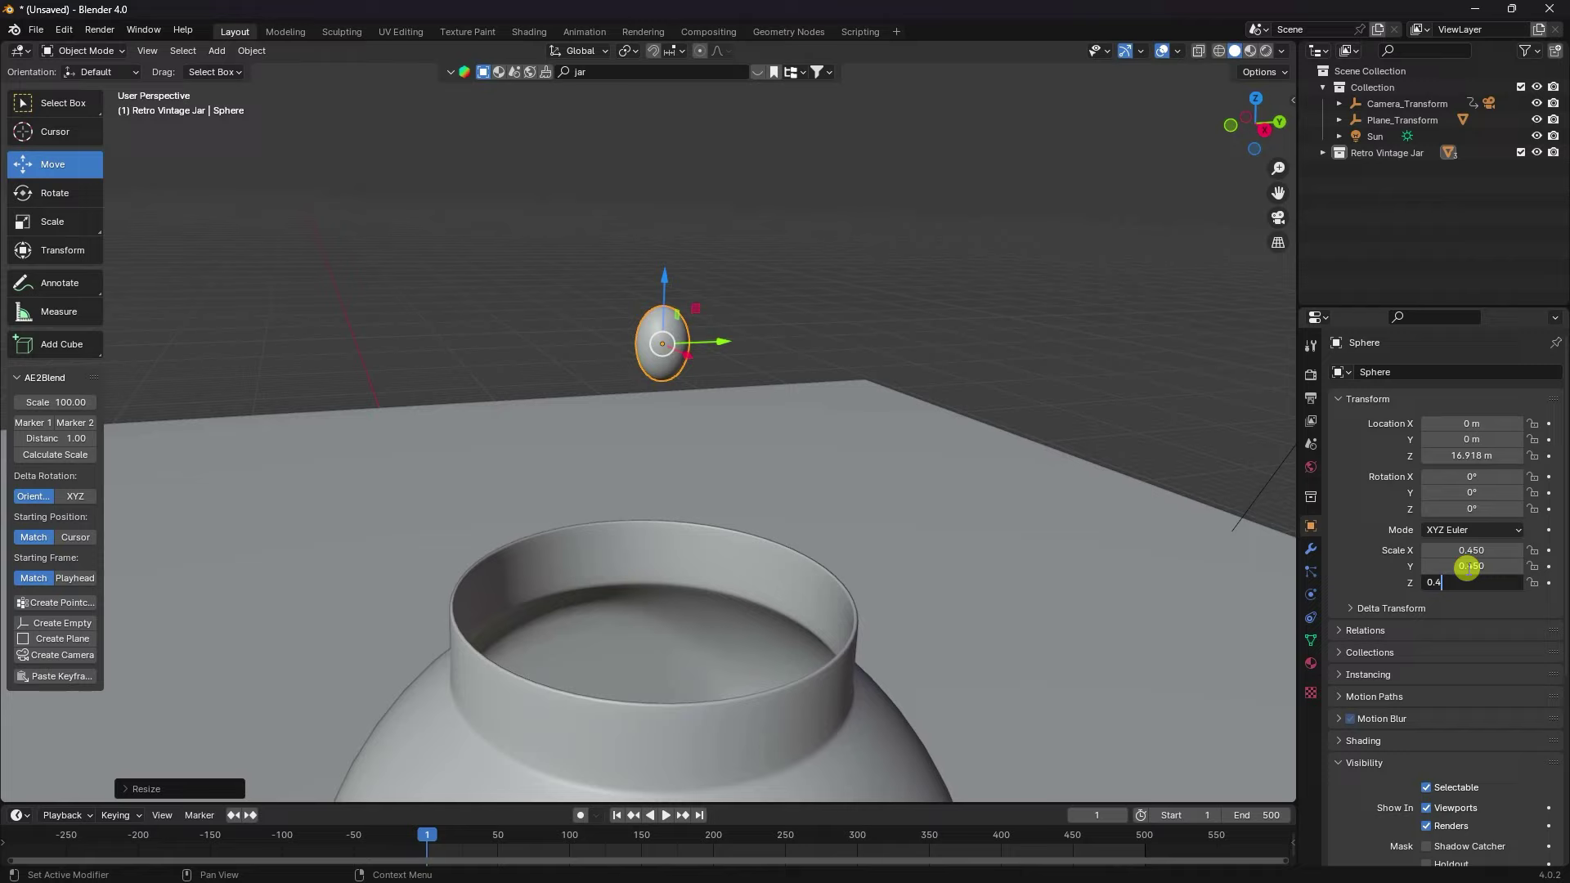
text(5)
key(Return)
mouse_move(694, 321)
middle_down()
mouse_move(836, 316)
mouse_move(671, 313)
mouse_move(580, 385)
middle_up()
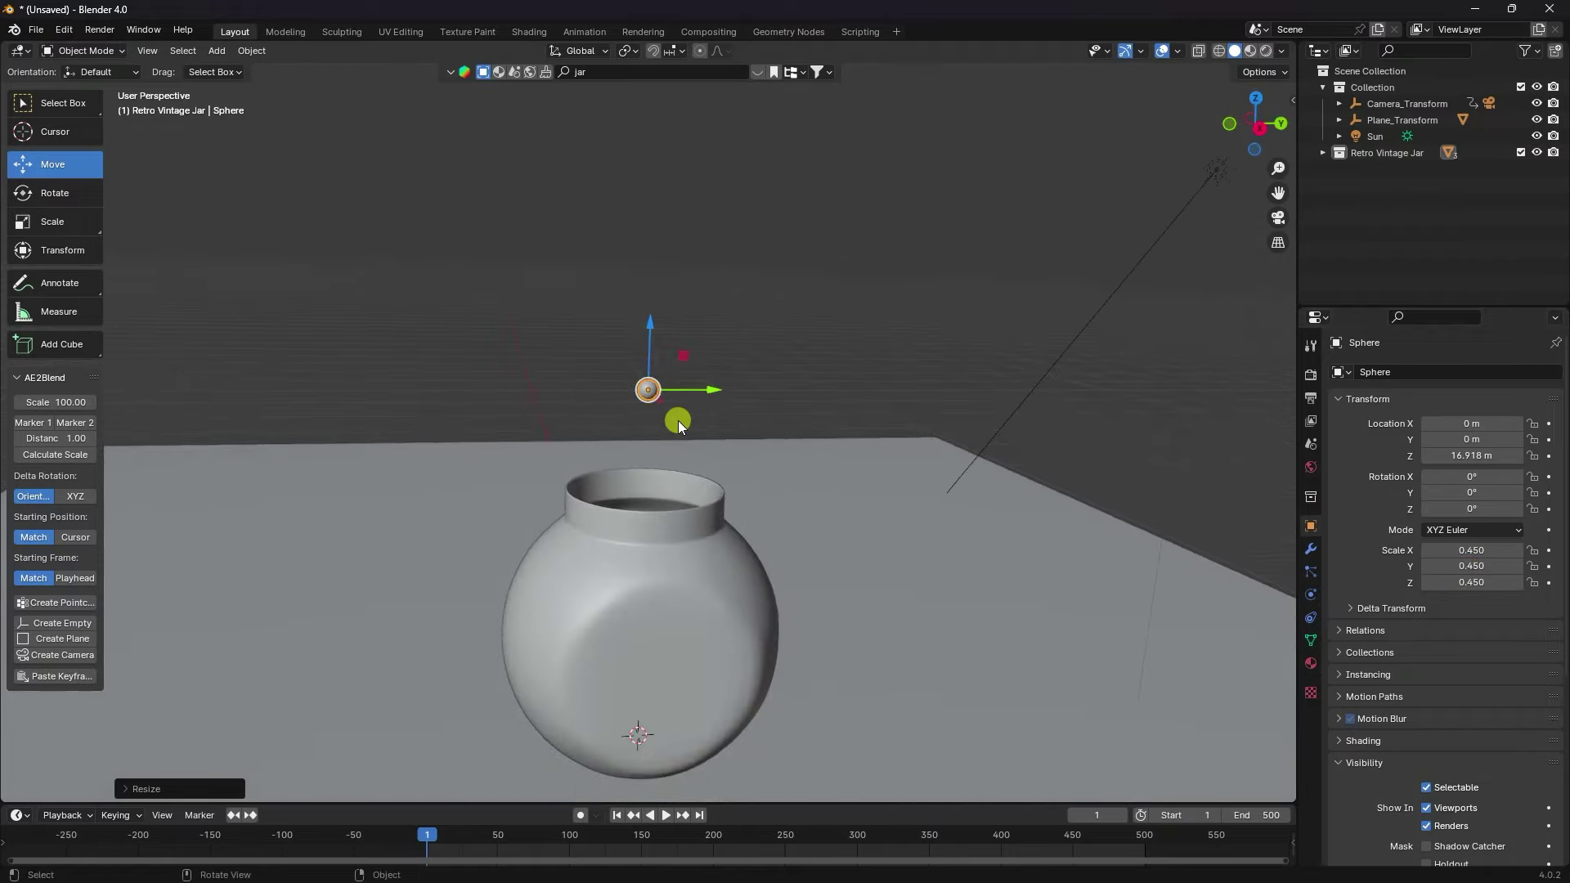
Add an Array modifier to the sphere, raise its count and spacing, and move the row over the jar
click(1312, 547)
click(1344, 373)
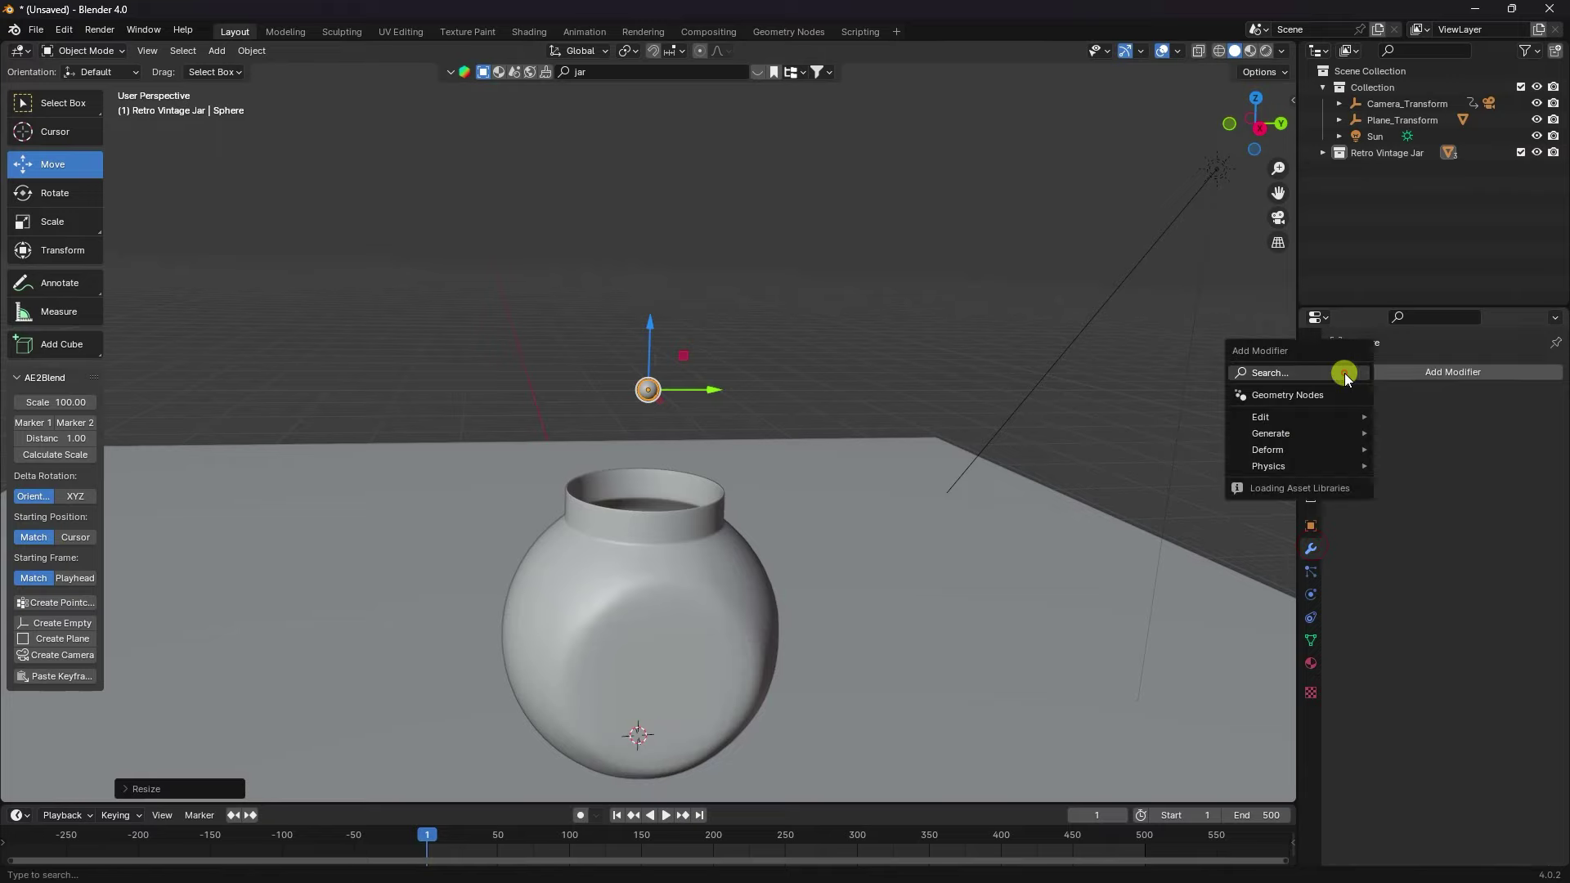
click(1427, 431)
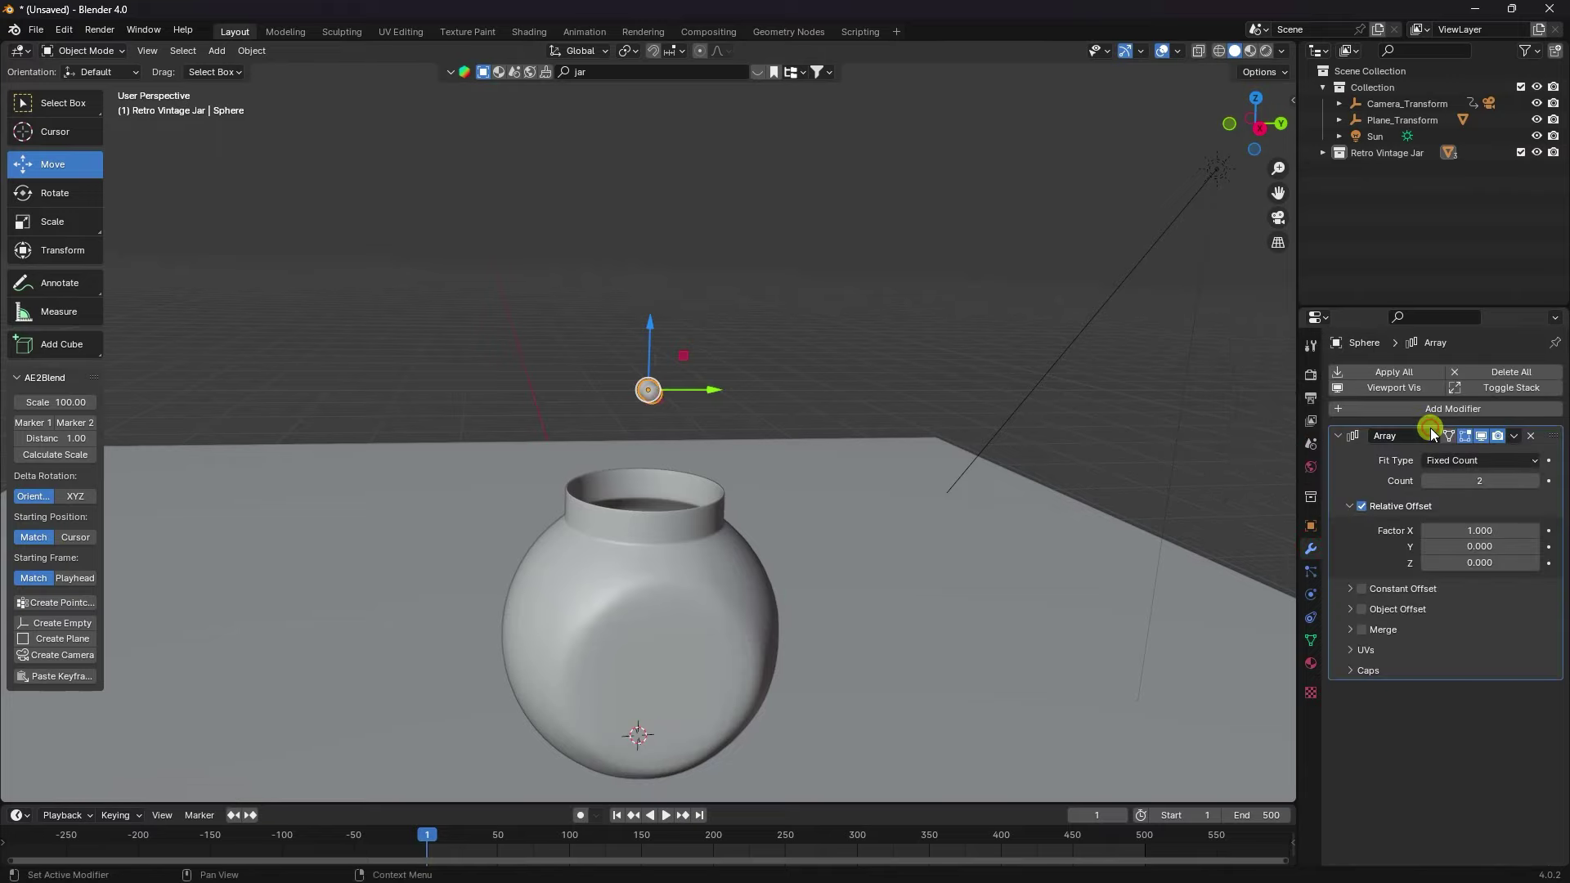
click(1535, 480)
middle_drag(757, 466, 905, 558)
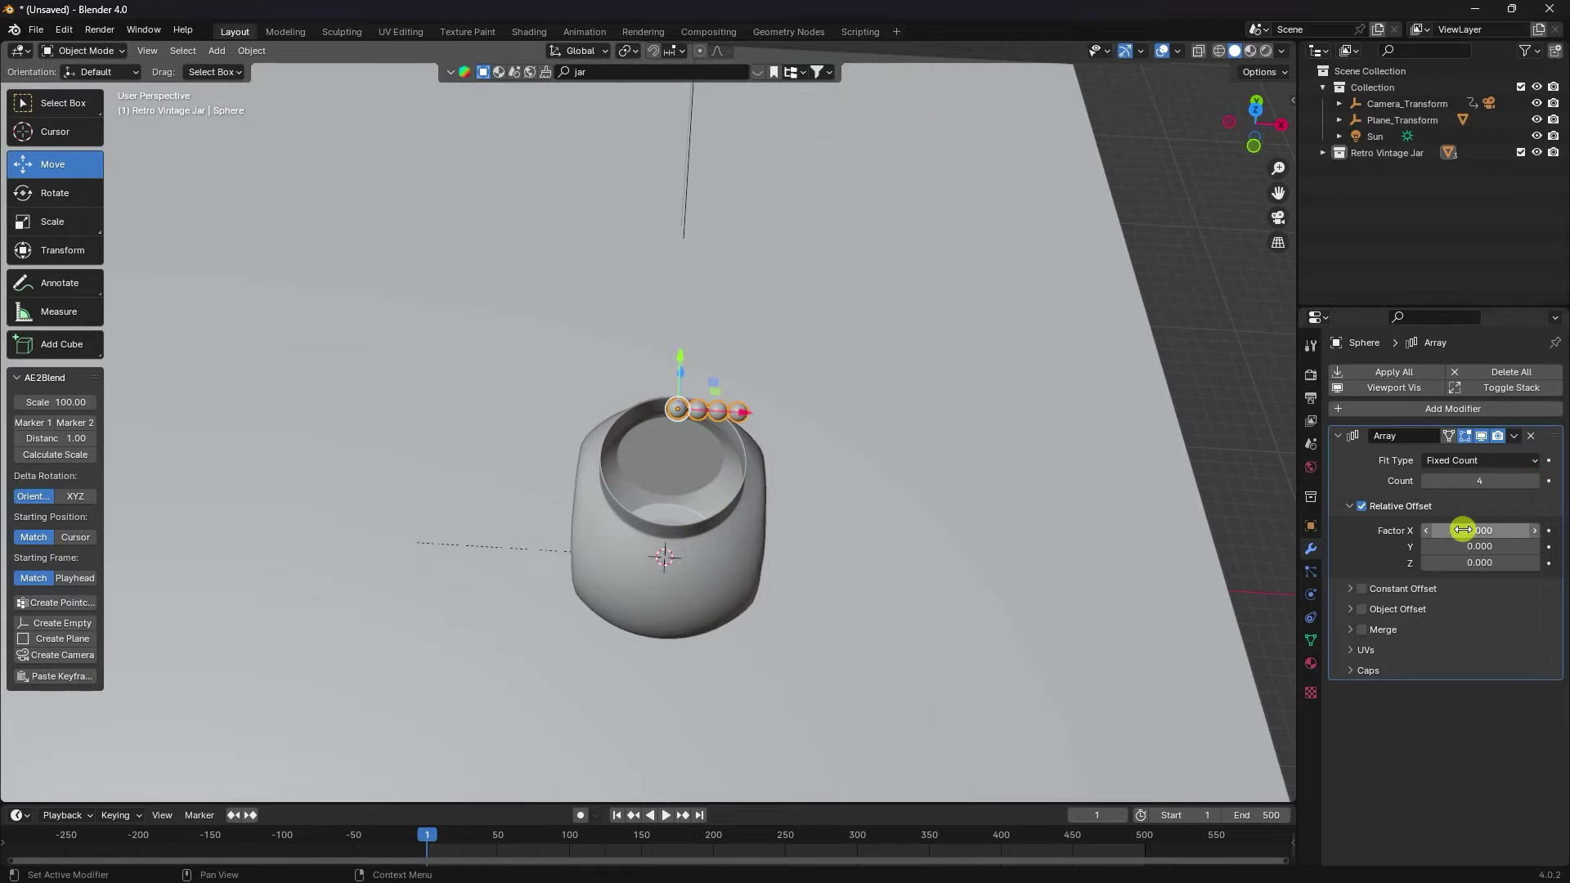
drag(1527, 532, 1537, 531)
mouse_move(836, 474)
middle_down()
mouse_move(790, 541)
mouse_move(648, 522)
middle_up()
key(KP_7)
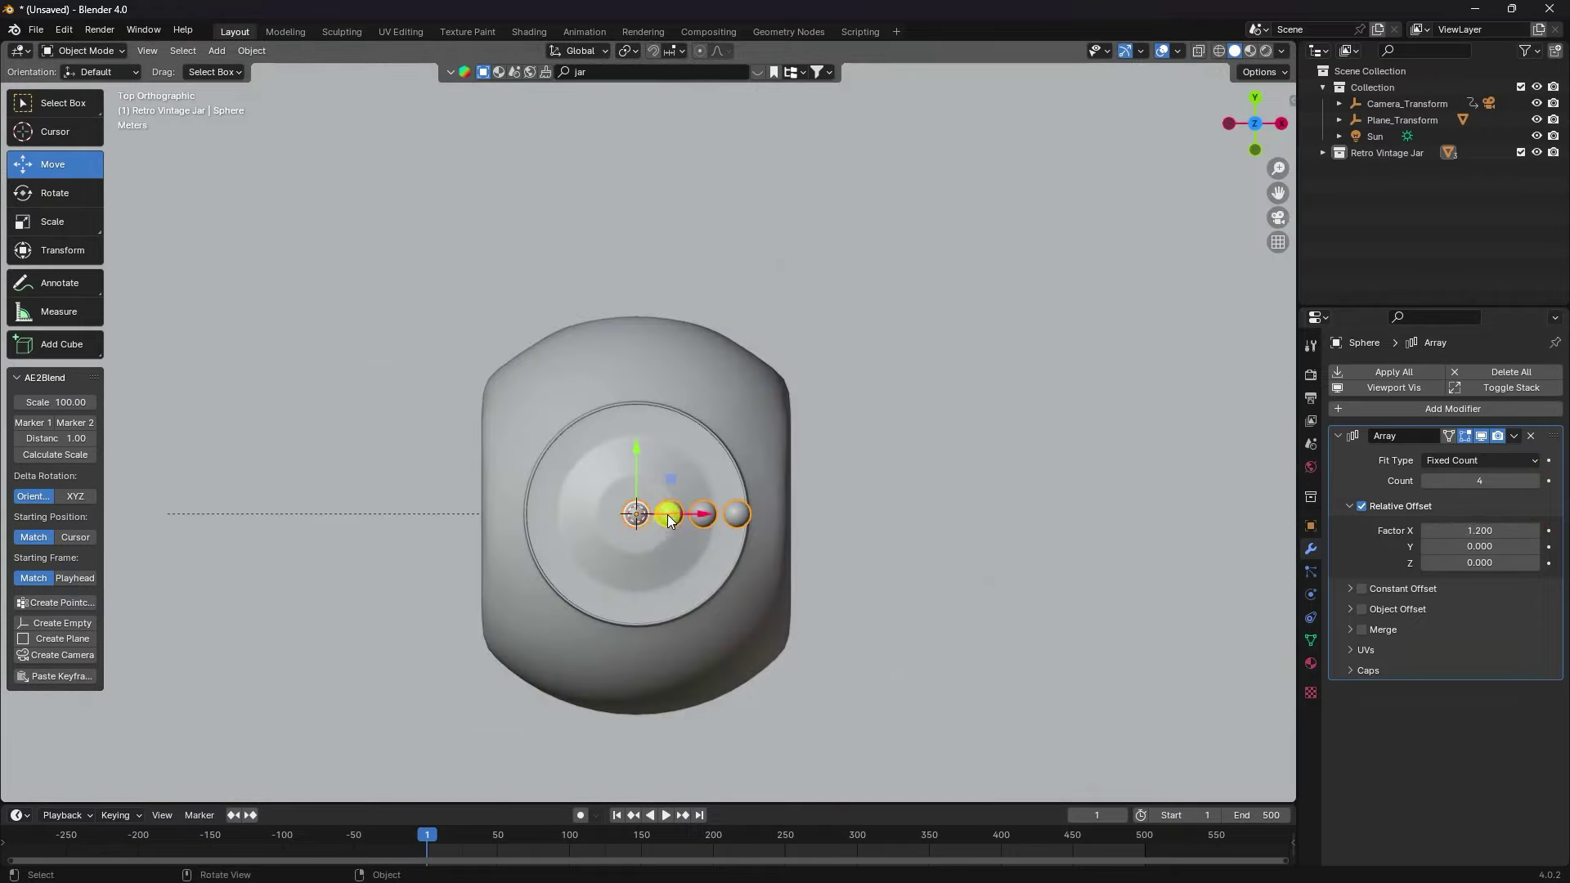
drag(668, 513, 640, 540)
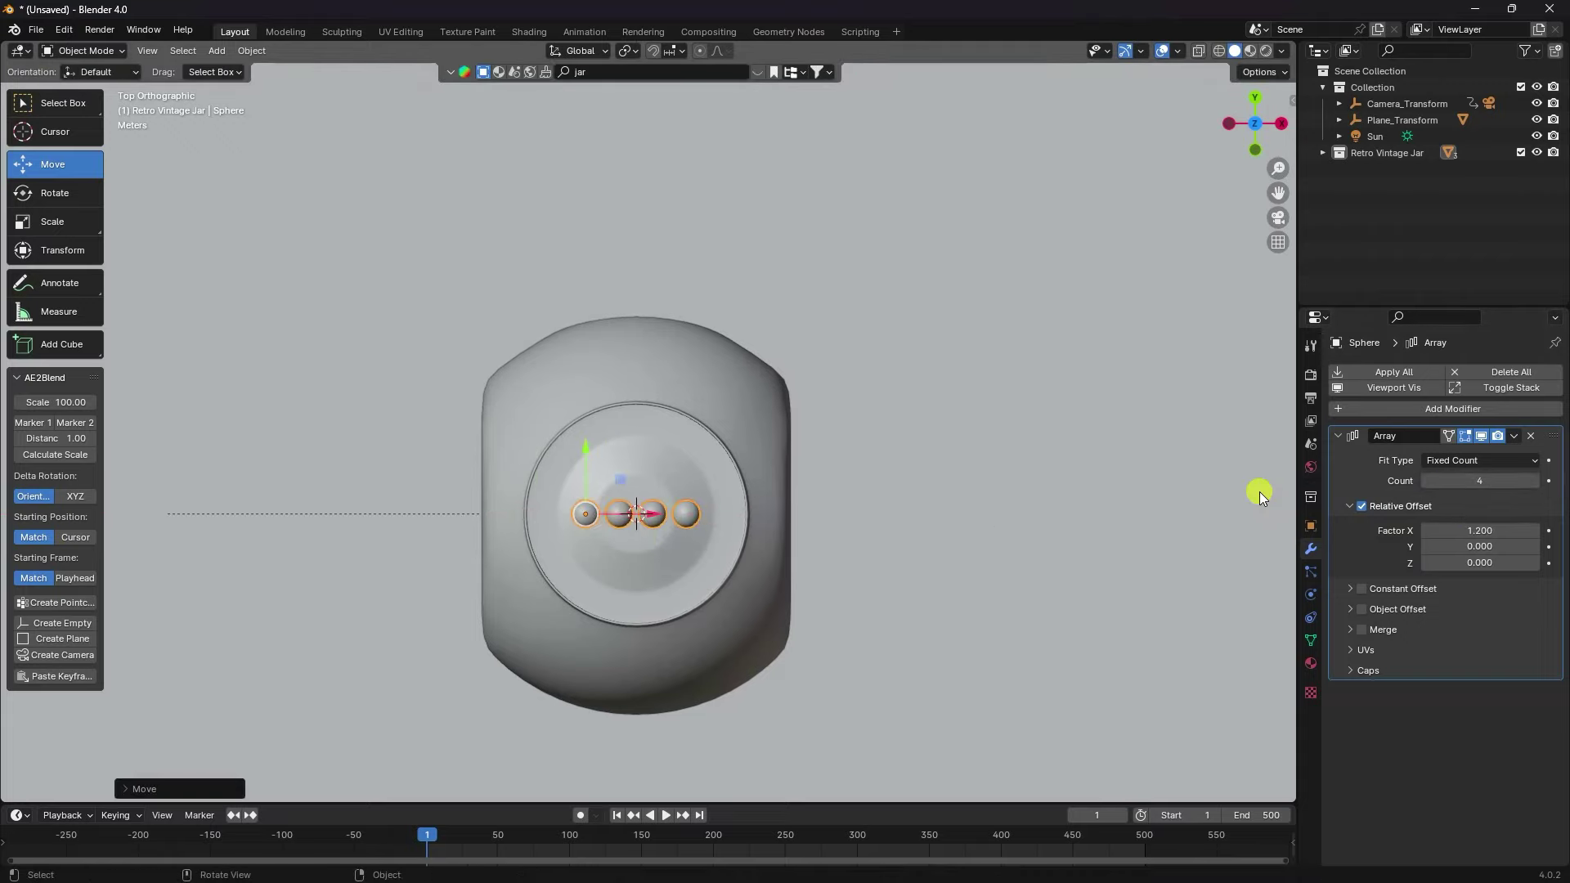
Set the sphere's X, Y and Z scale to 0.5
click(1310, 526)
double_click(1484, 550)
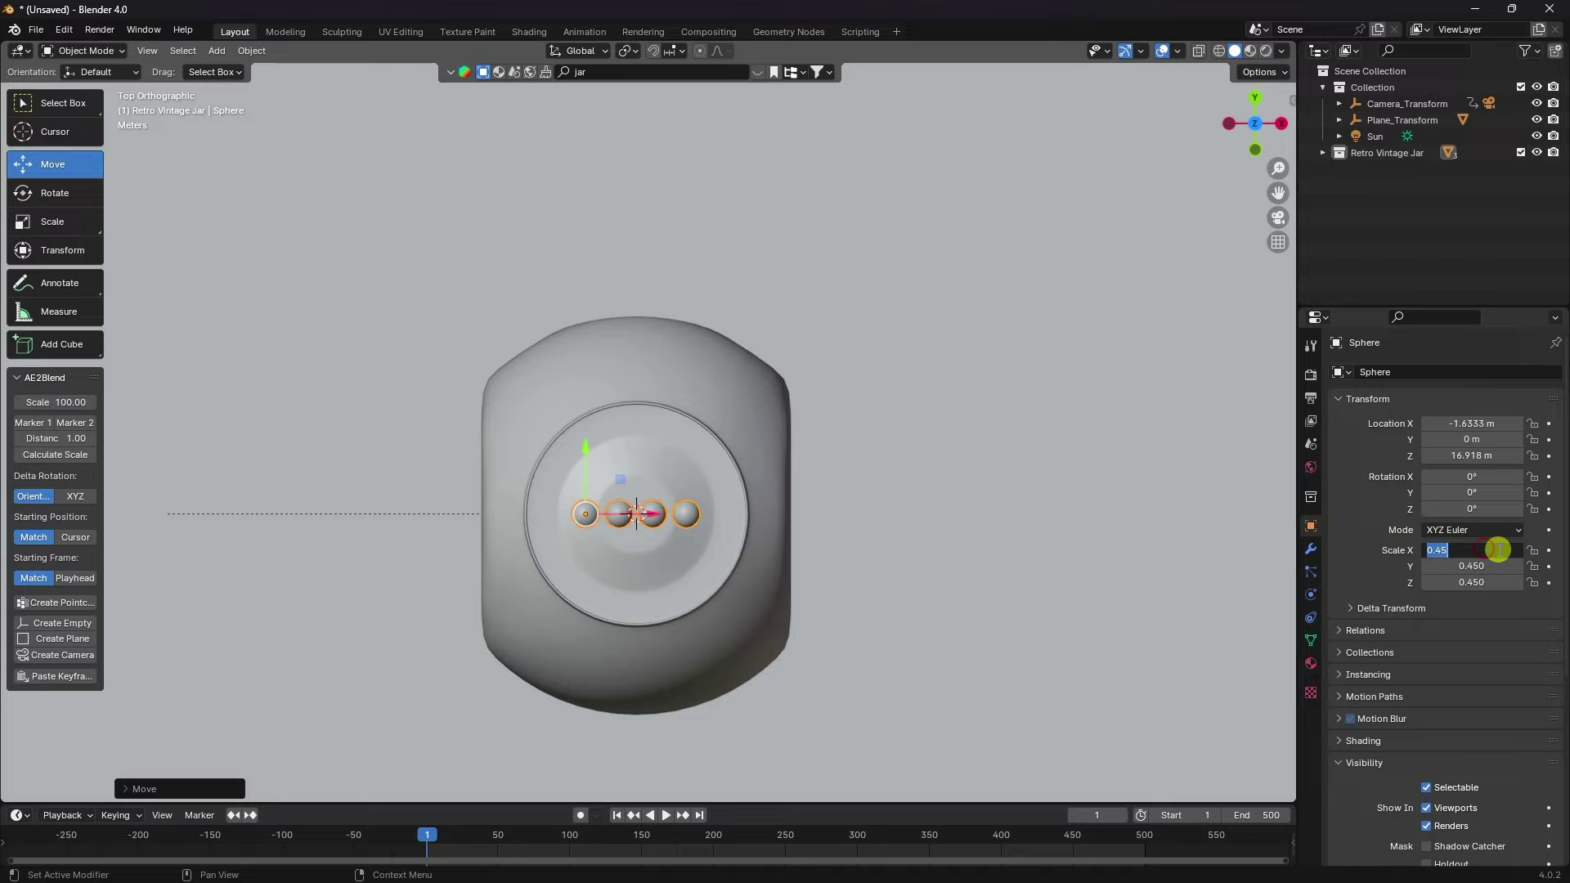
key(Tab)
text(0.45)
key(Tab)
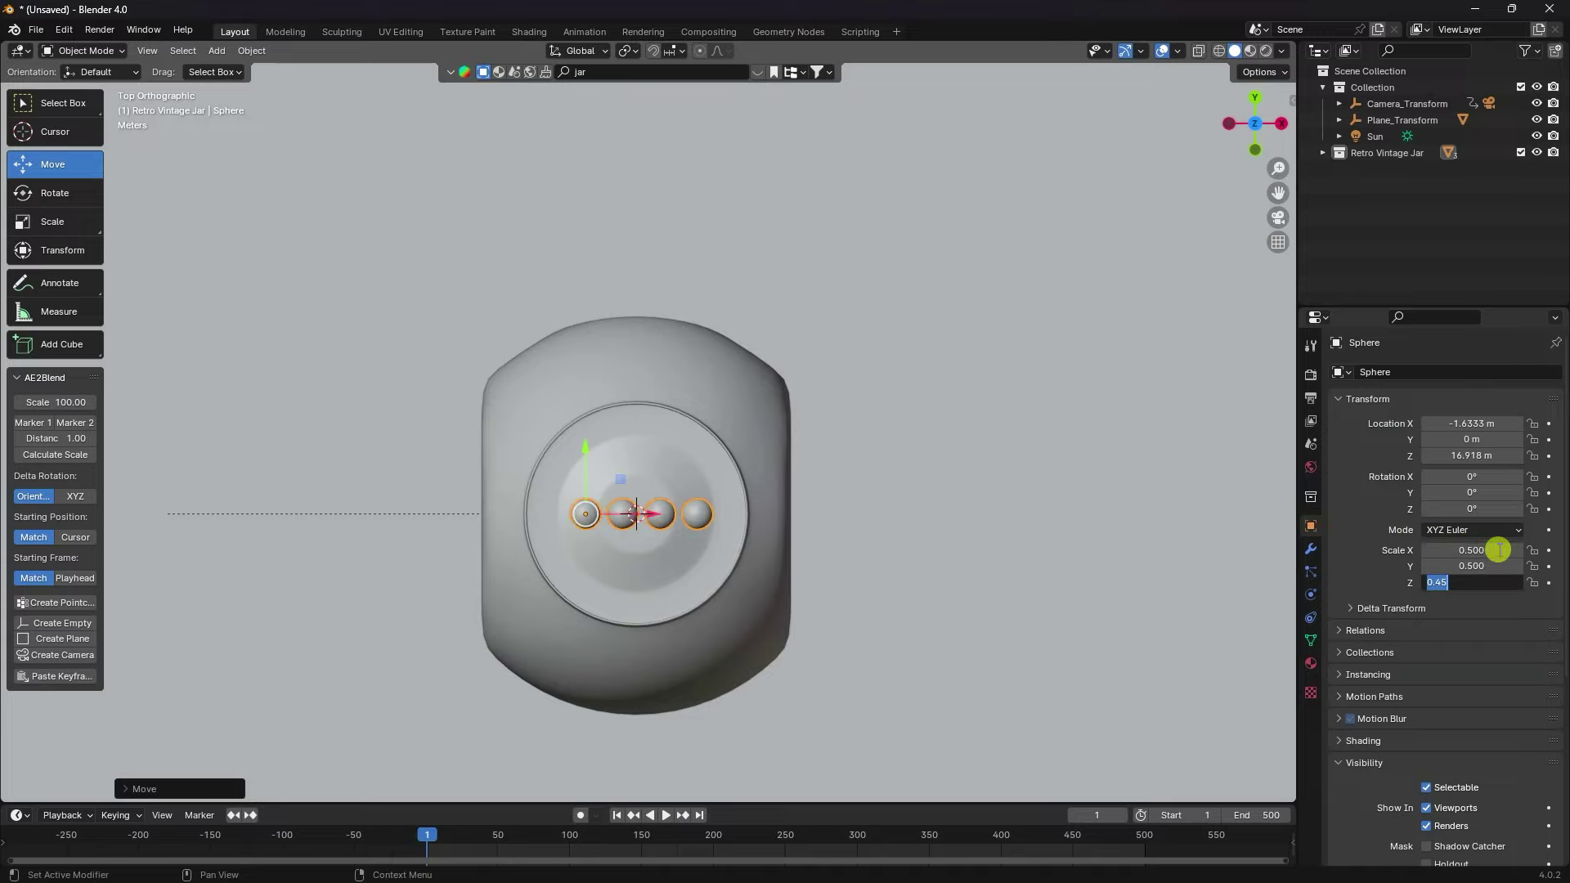
text(0.5)
key(Return)
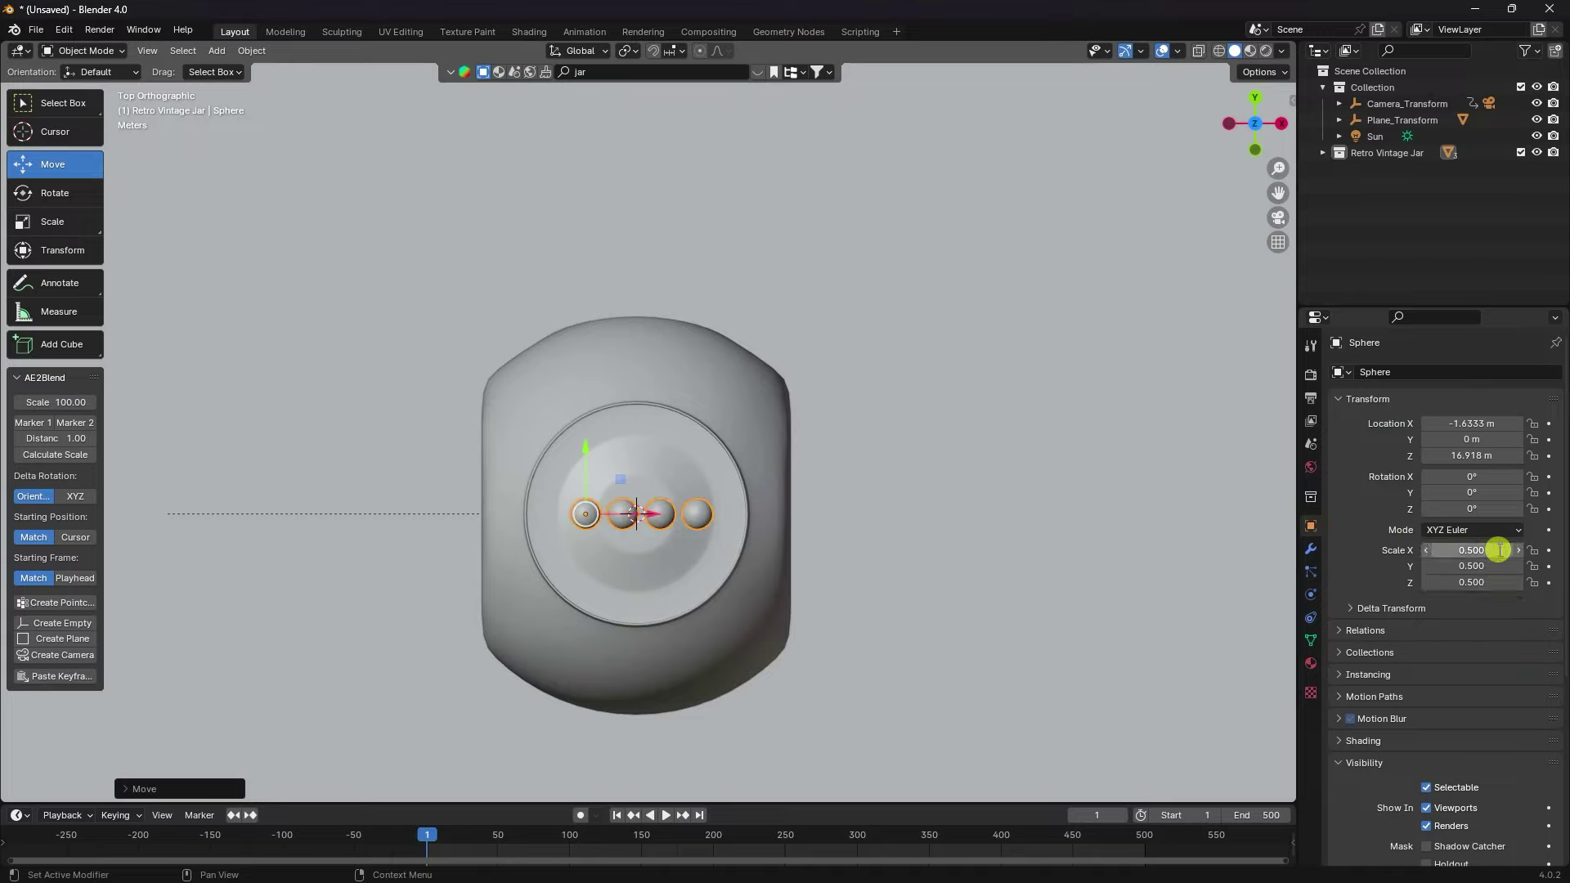
Set the array's offset factor to 1.5 and count to 5, centring the row over the jar
click(588, 515)
click(1310, 549)
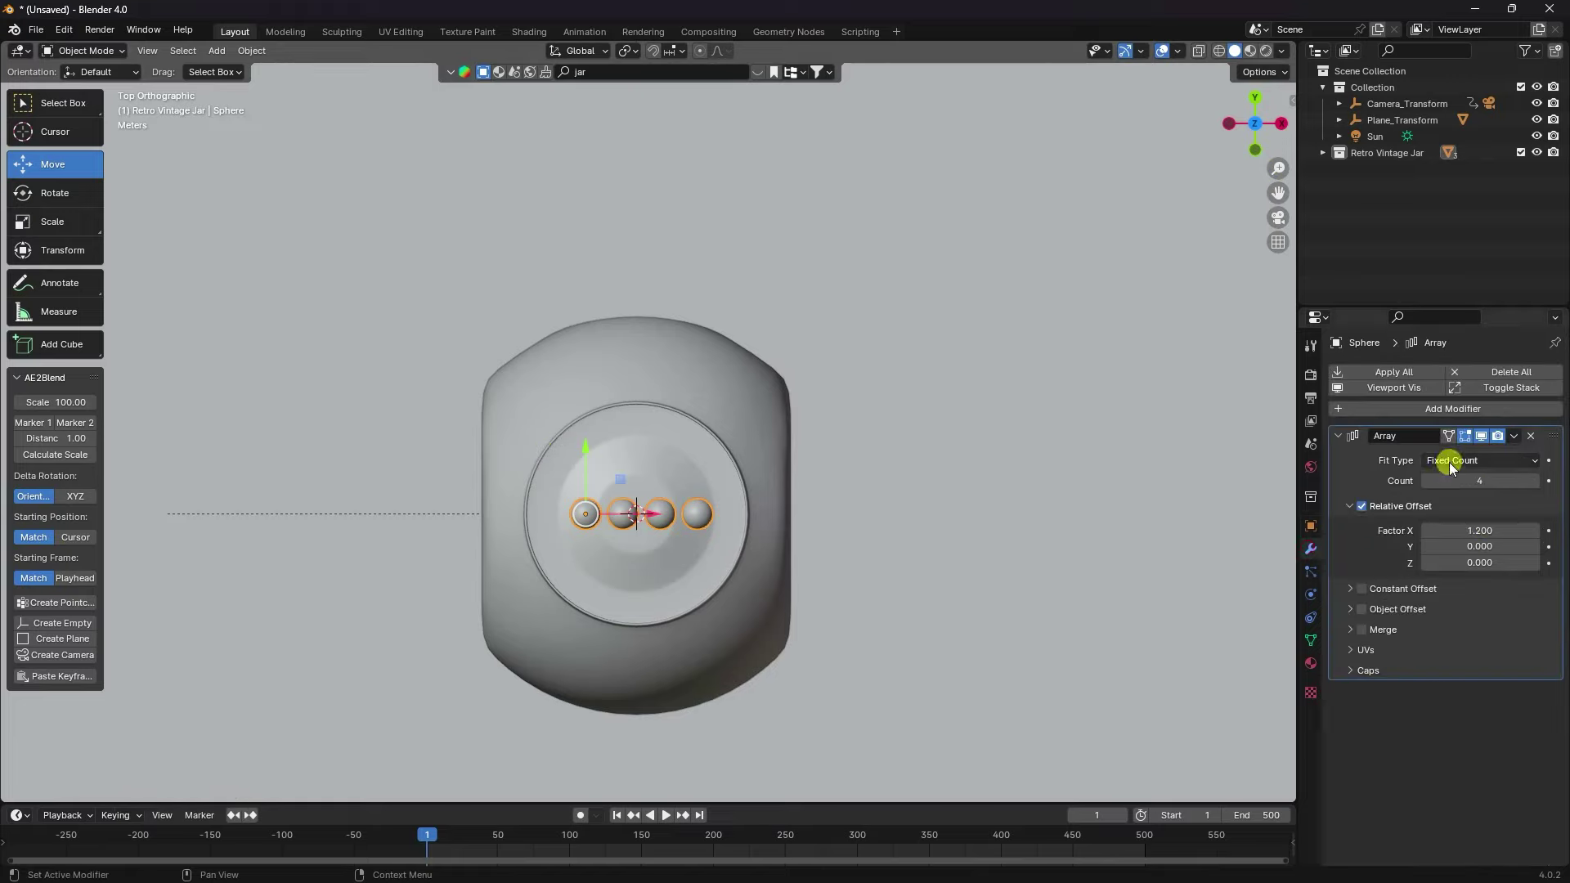
drag(1482, 525, 222, 527)
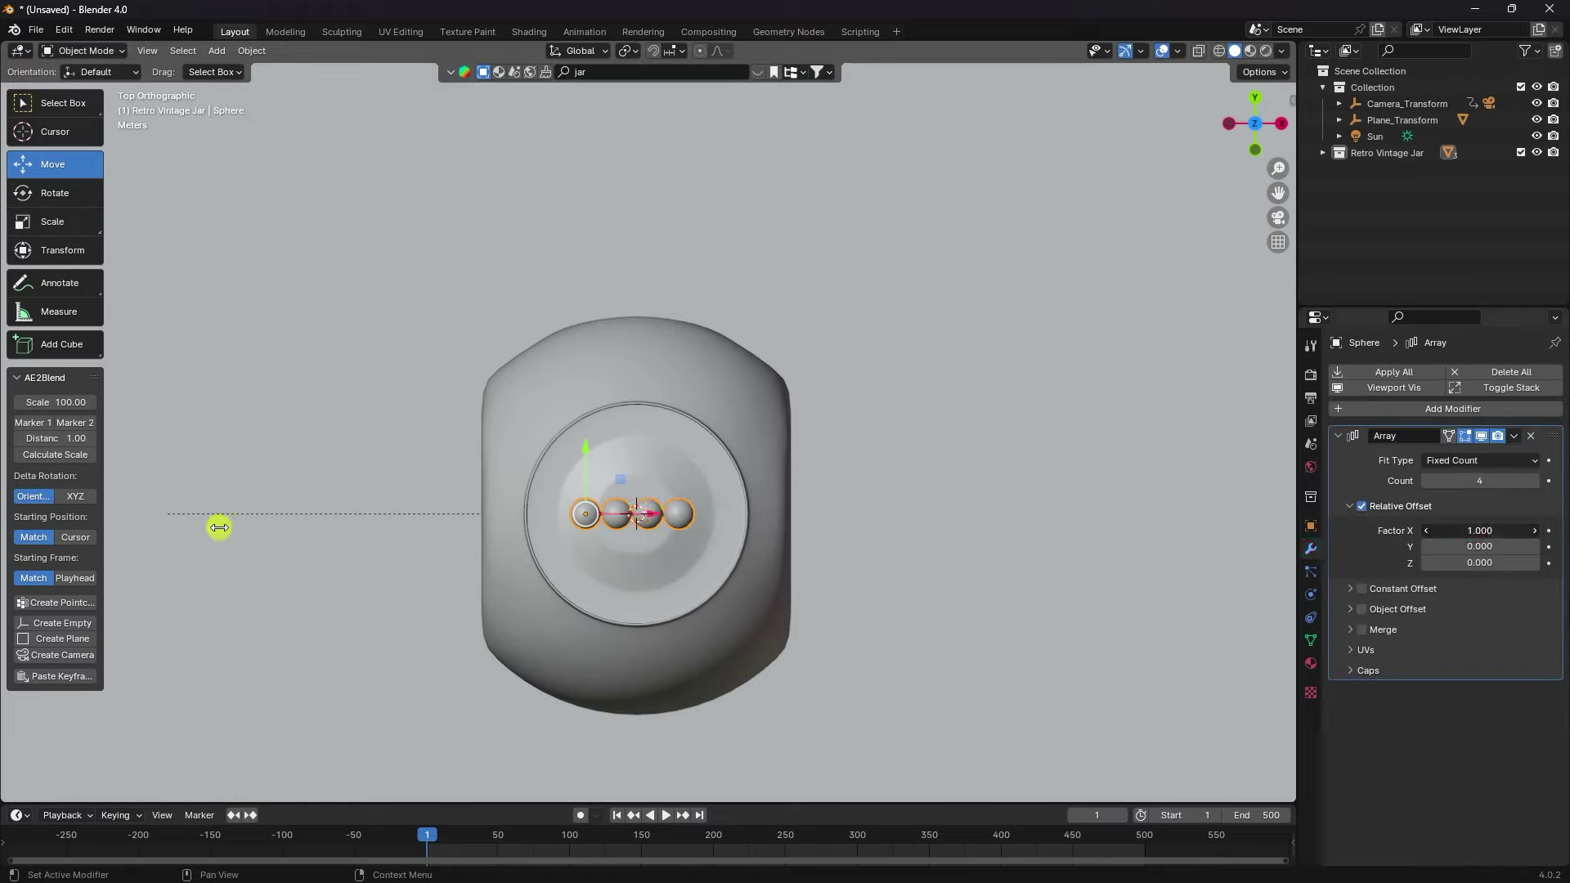
click(1538, 531)
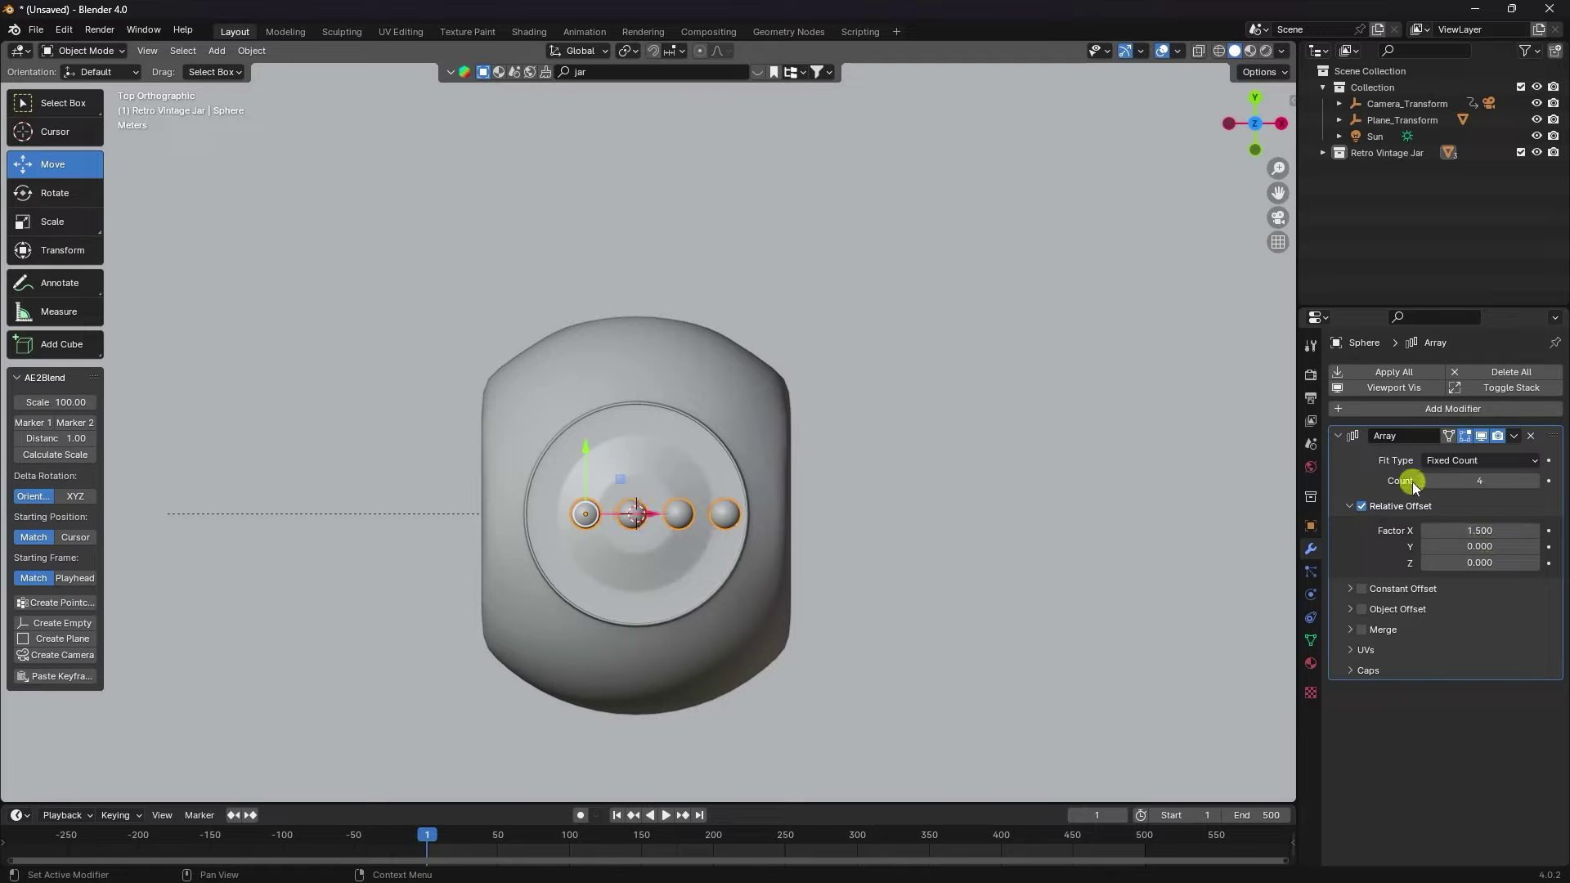
click(1529, 486)
click(1529, 486)
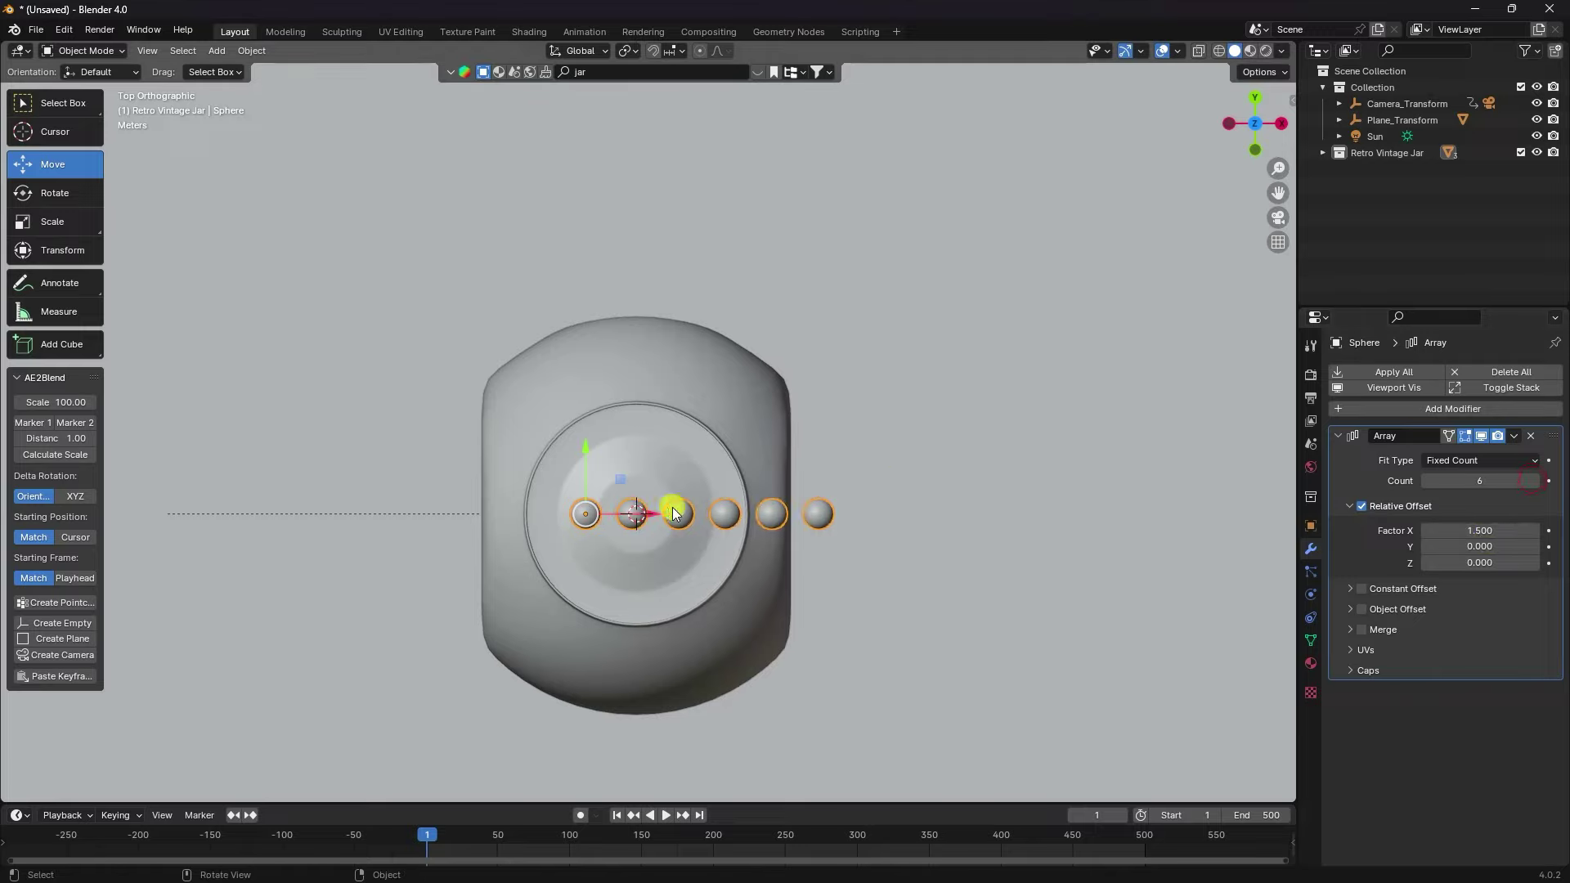
drag(652, 521, 594, 521)
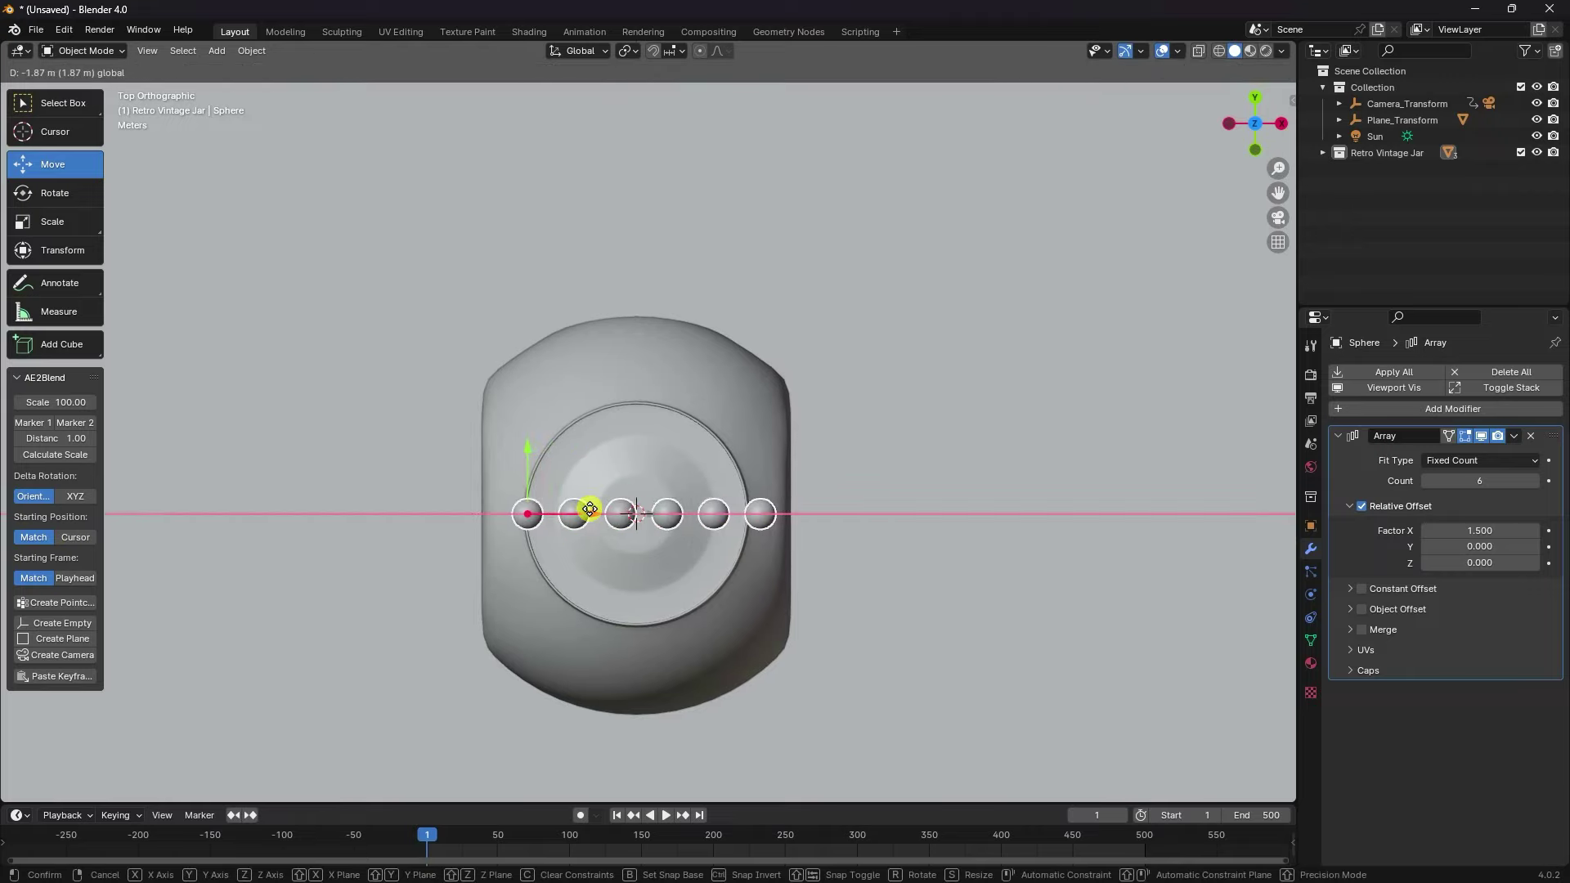
click(1426, 481)
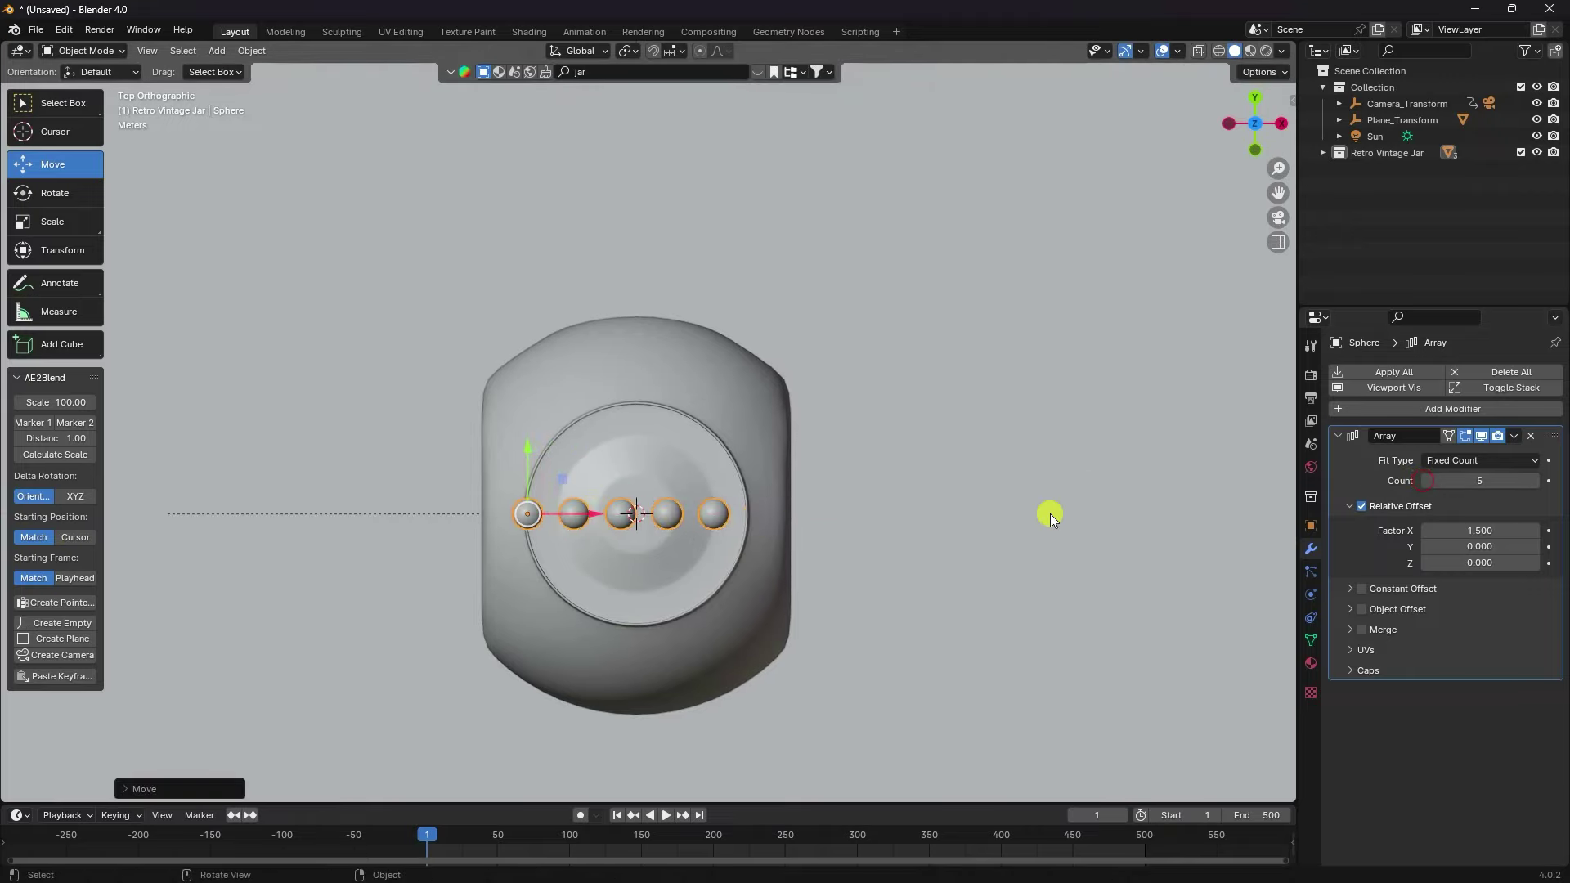
drag(605, 517, 617, 523)
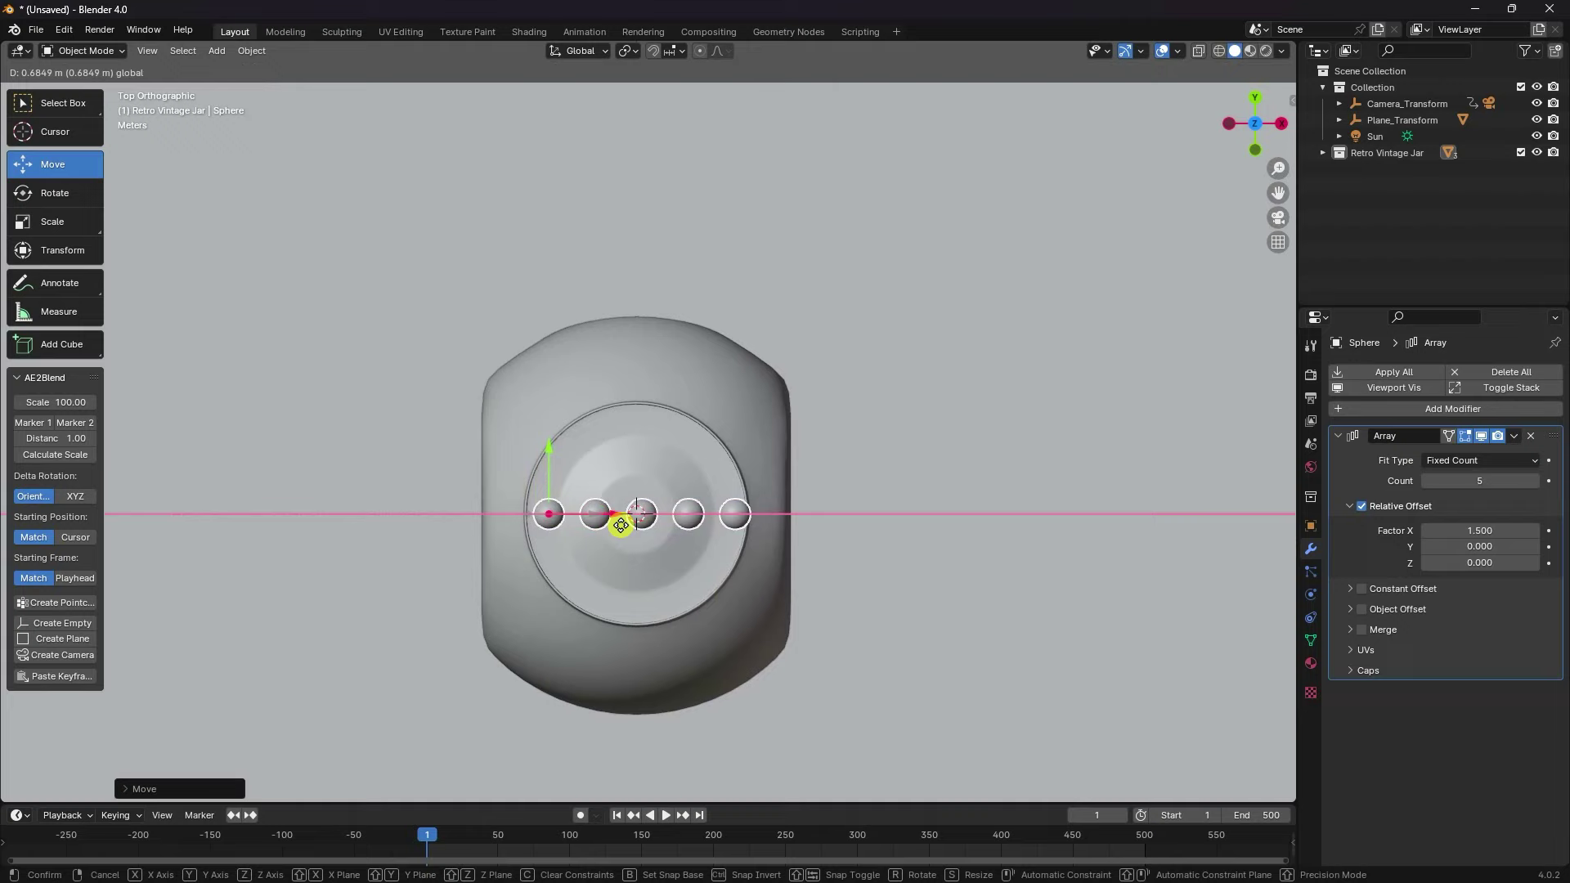
click(617, 523)
click(1348, 433)
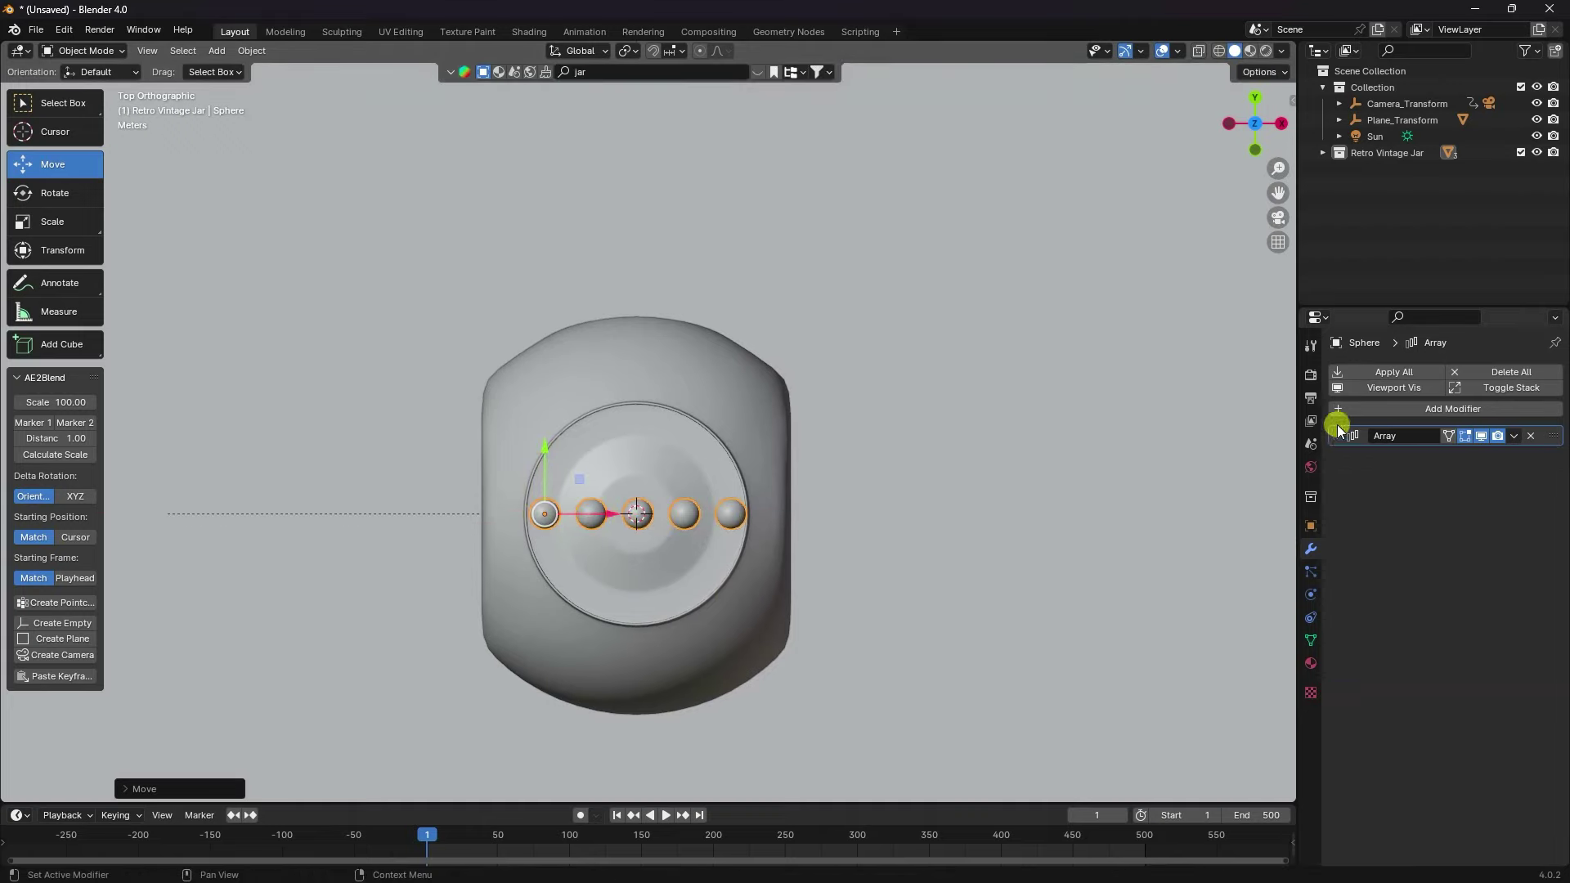
Add a second Array with X offset 0 and Y offset 1.2
click(1474, 415)
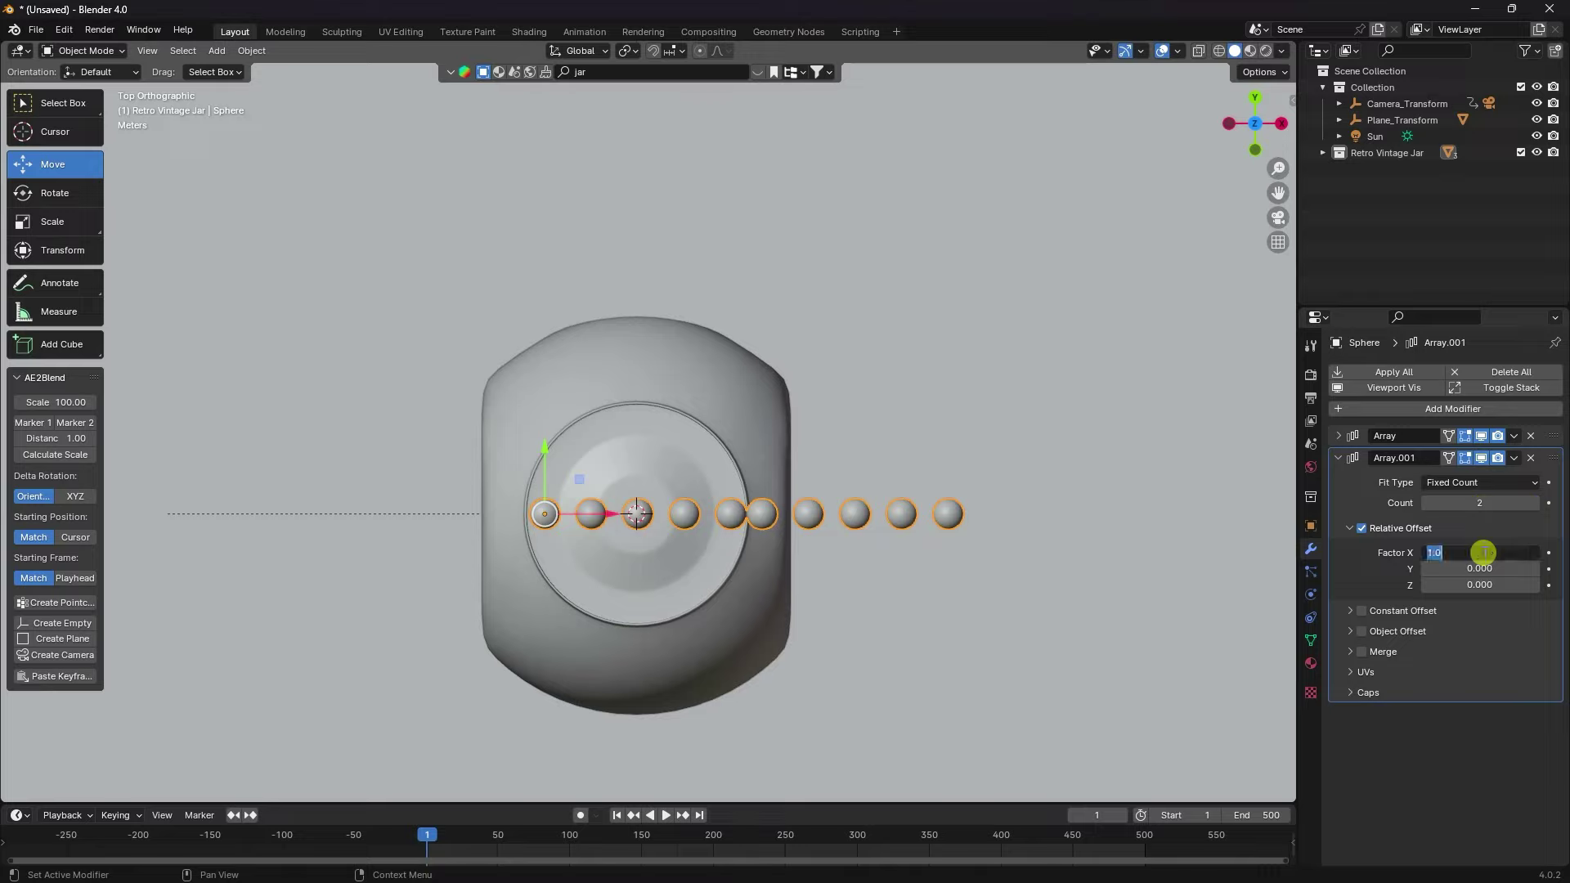
text(0)
key(Return)
drag(1472, 568, 235, 569)
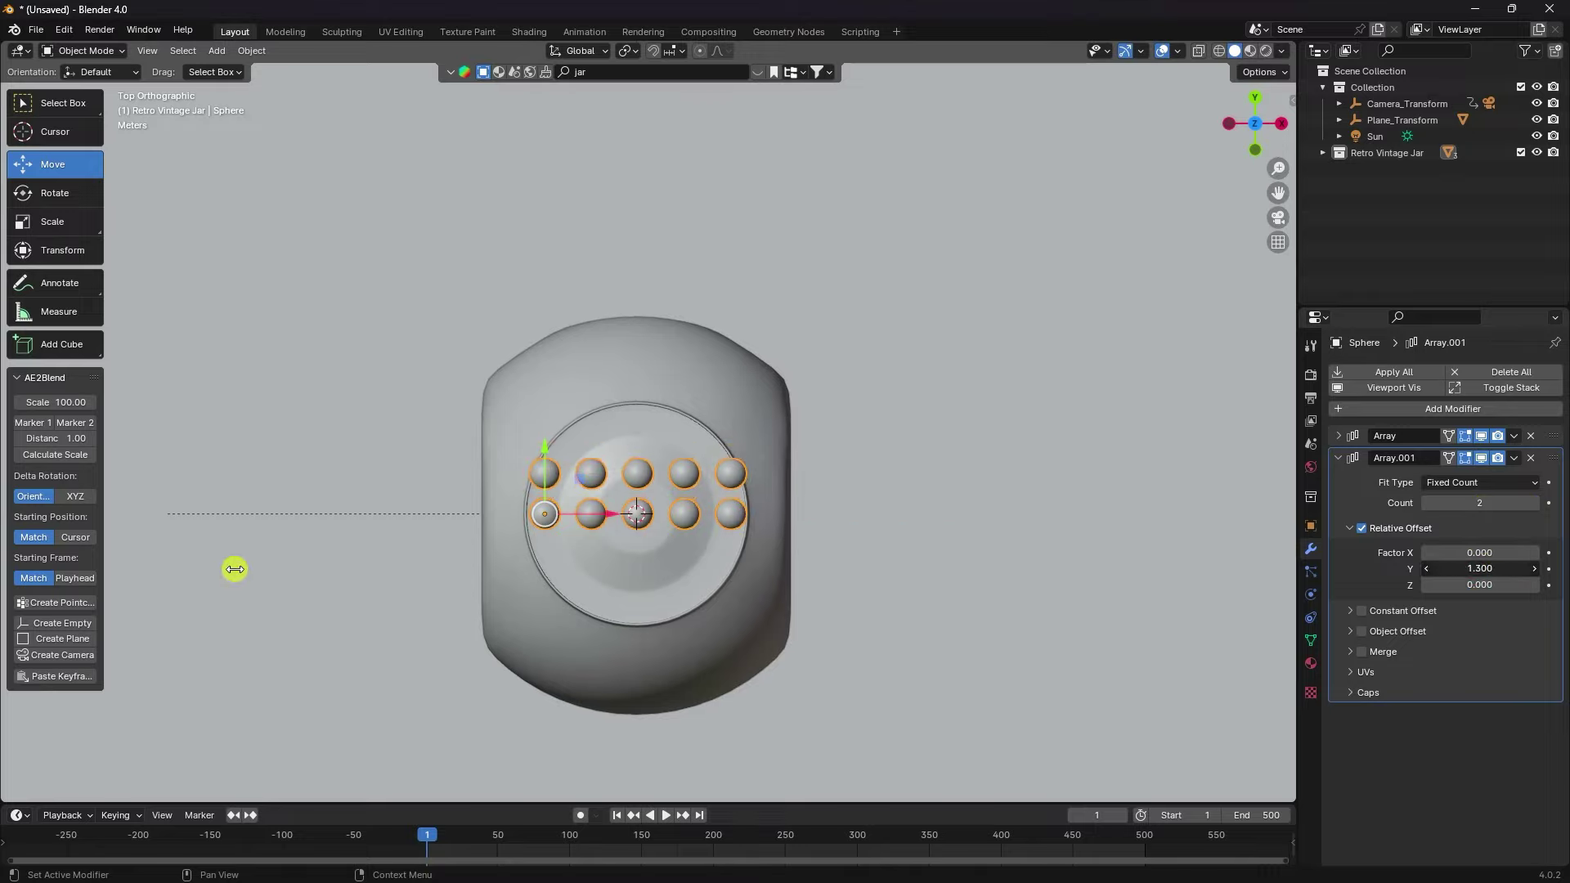
click(1486, 567)
text(1.200)
key(Return)
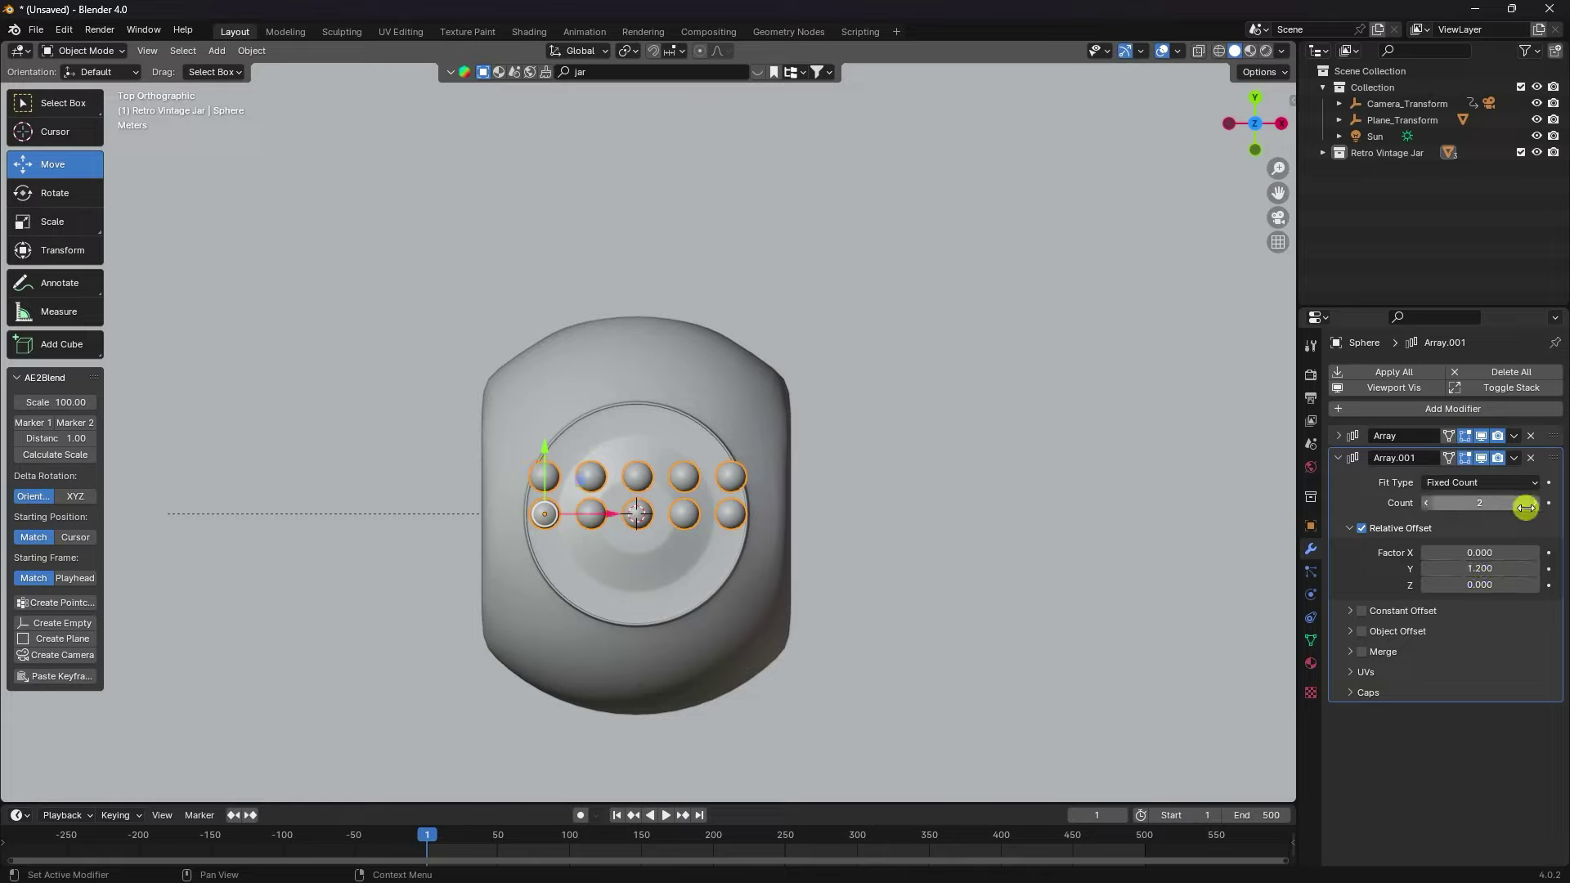
Give the second array 4 rows, centre the ball grid over the jar, and adjust X spacing
click(1534, 504)
click(1534, 504)
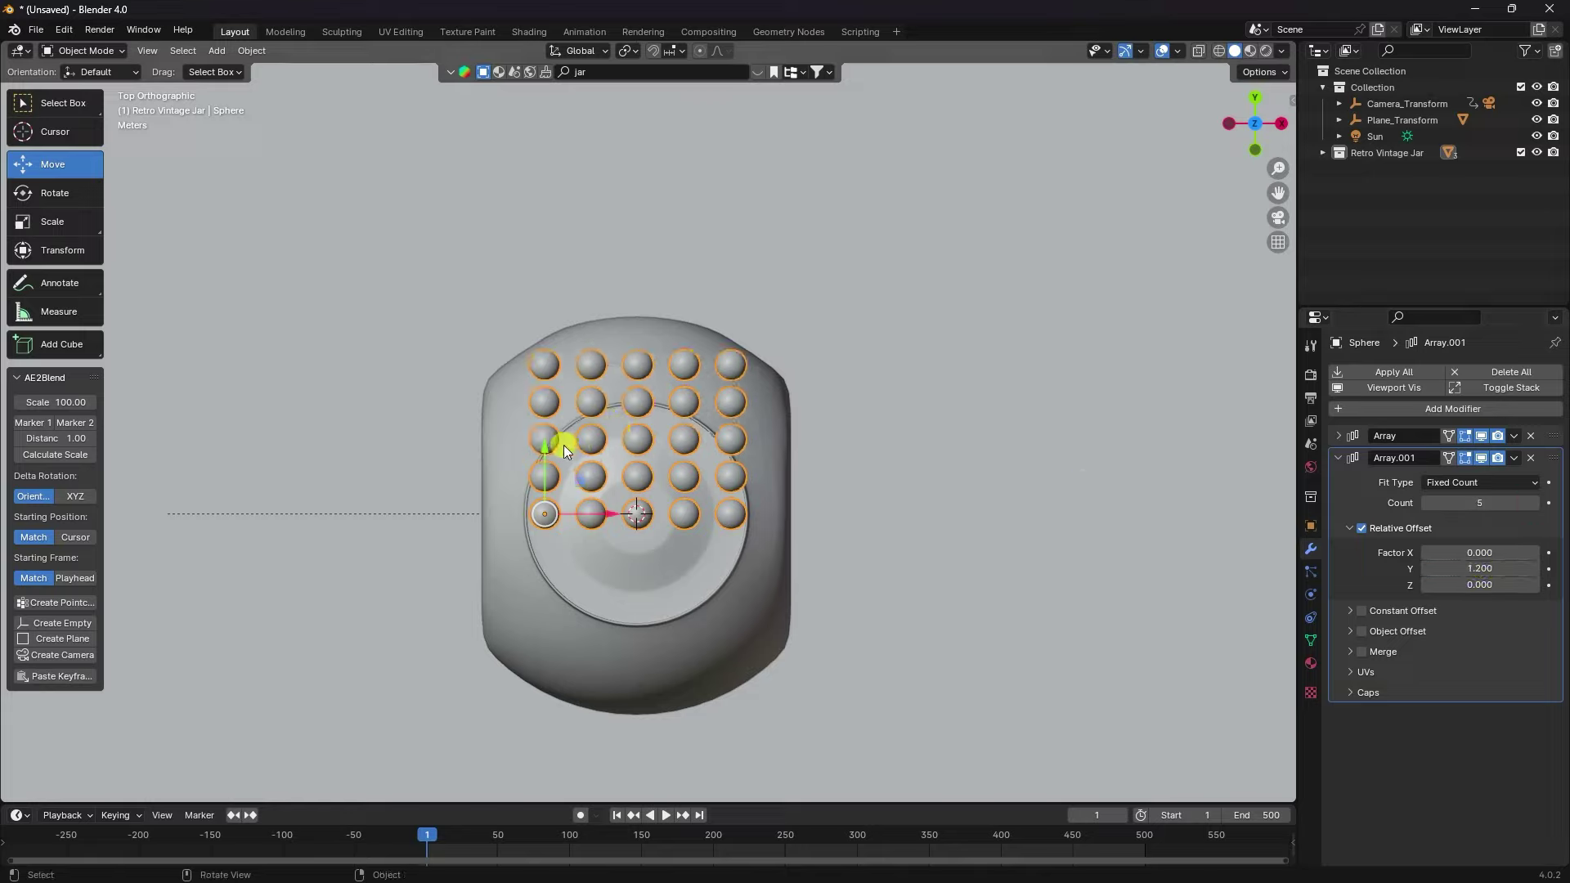
mouse_move(564, 450)
mouse_down()
mouse_move(558, 517)
mouse_move(556, 502)
mouse_up()
click(1425, 502)
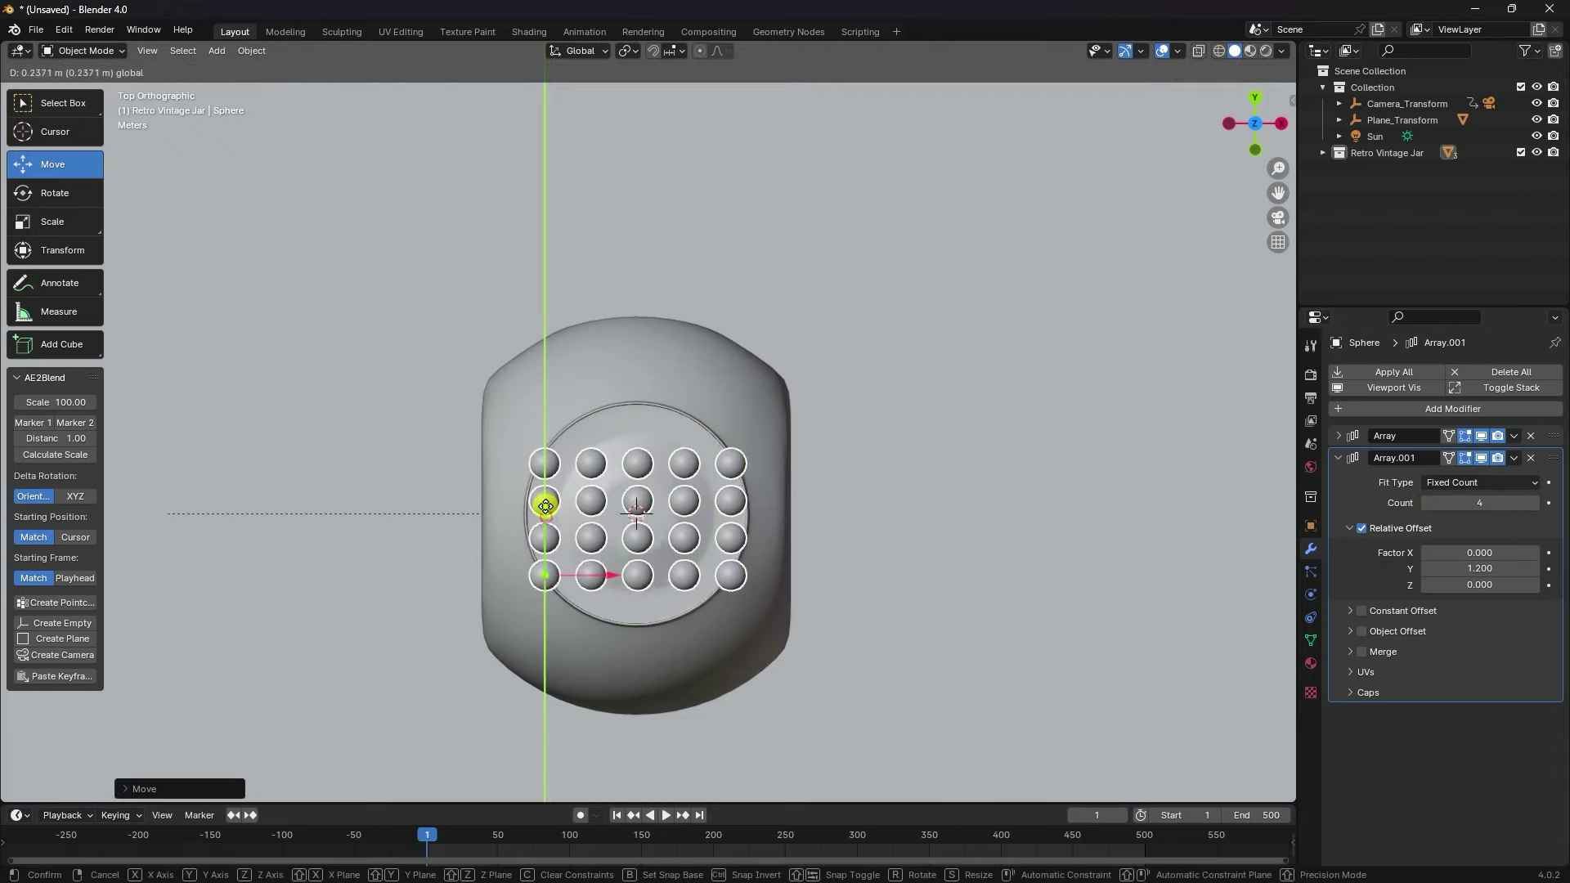
click(1338, 458)
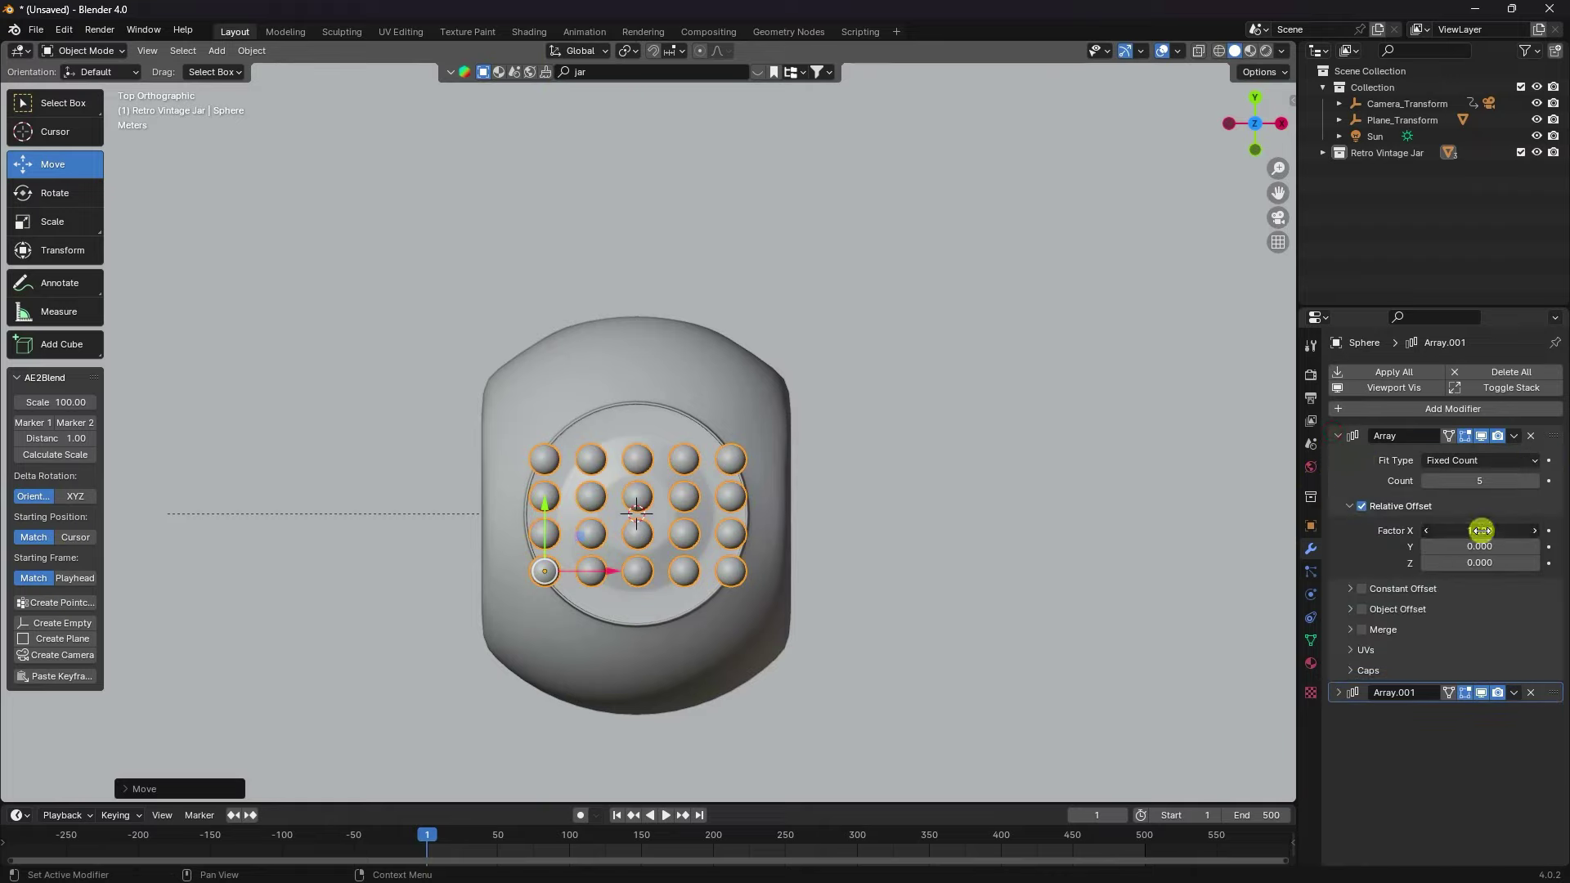
mouse_move(1480, 531)
mouse_down()
mouse_move(216, 528)
mouse_move(1481, 531)
mouse_up()
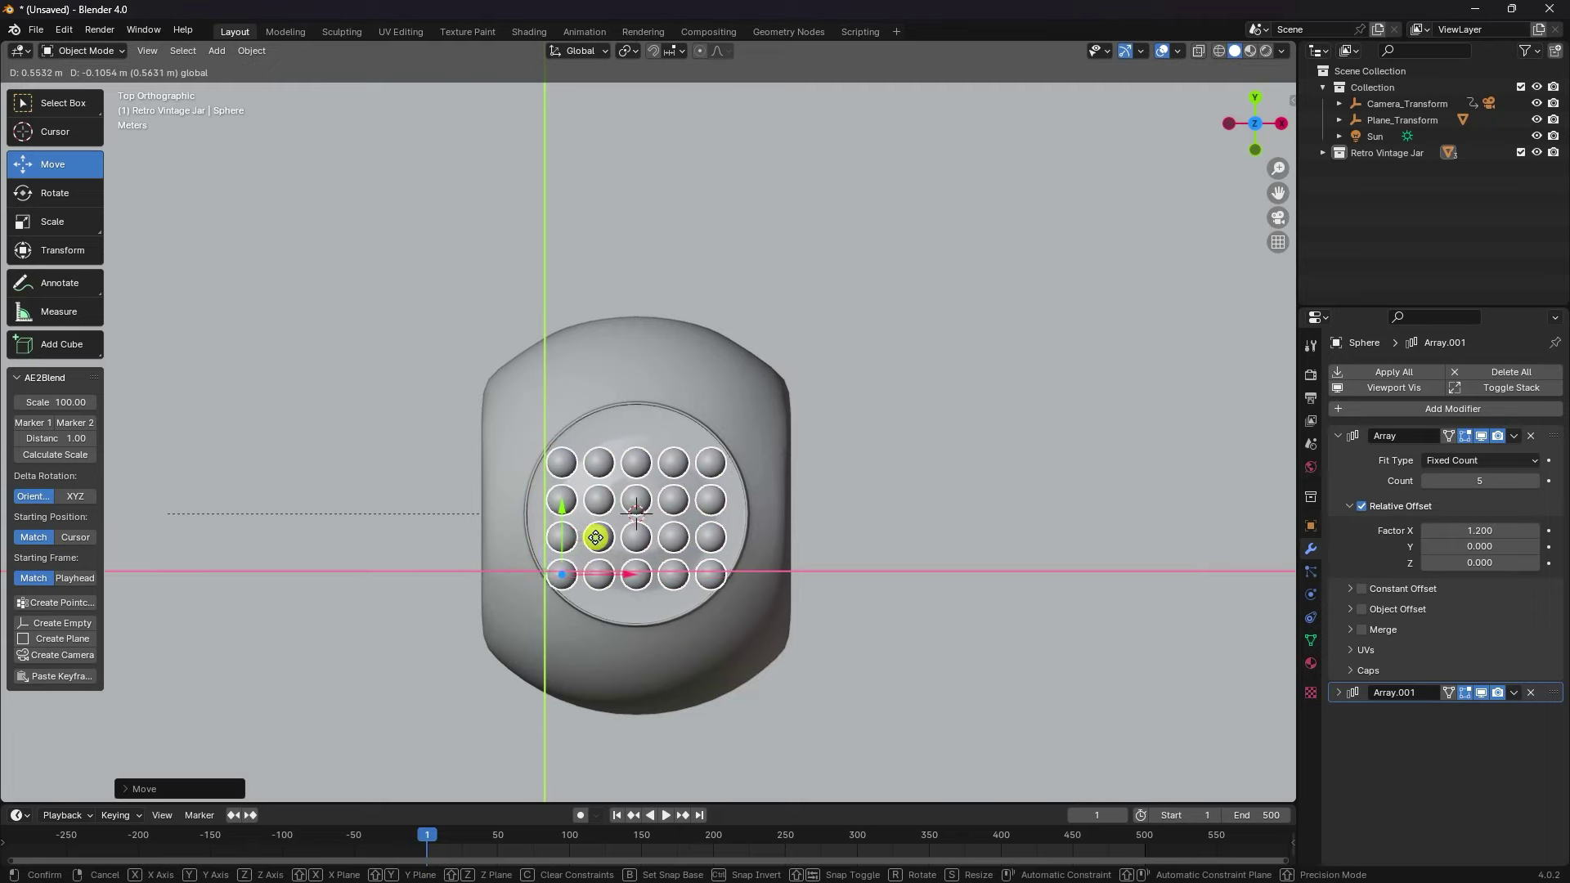
scroll(890, 440, up, 2)
click(1338, 443)
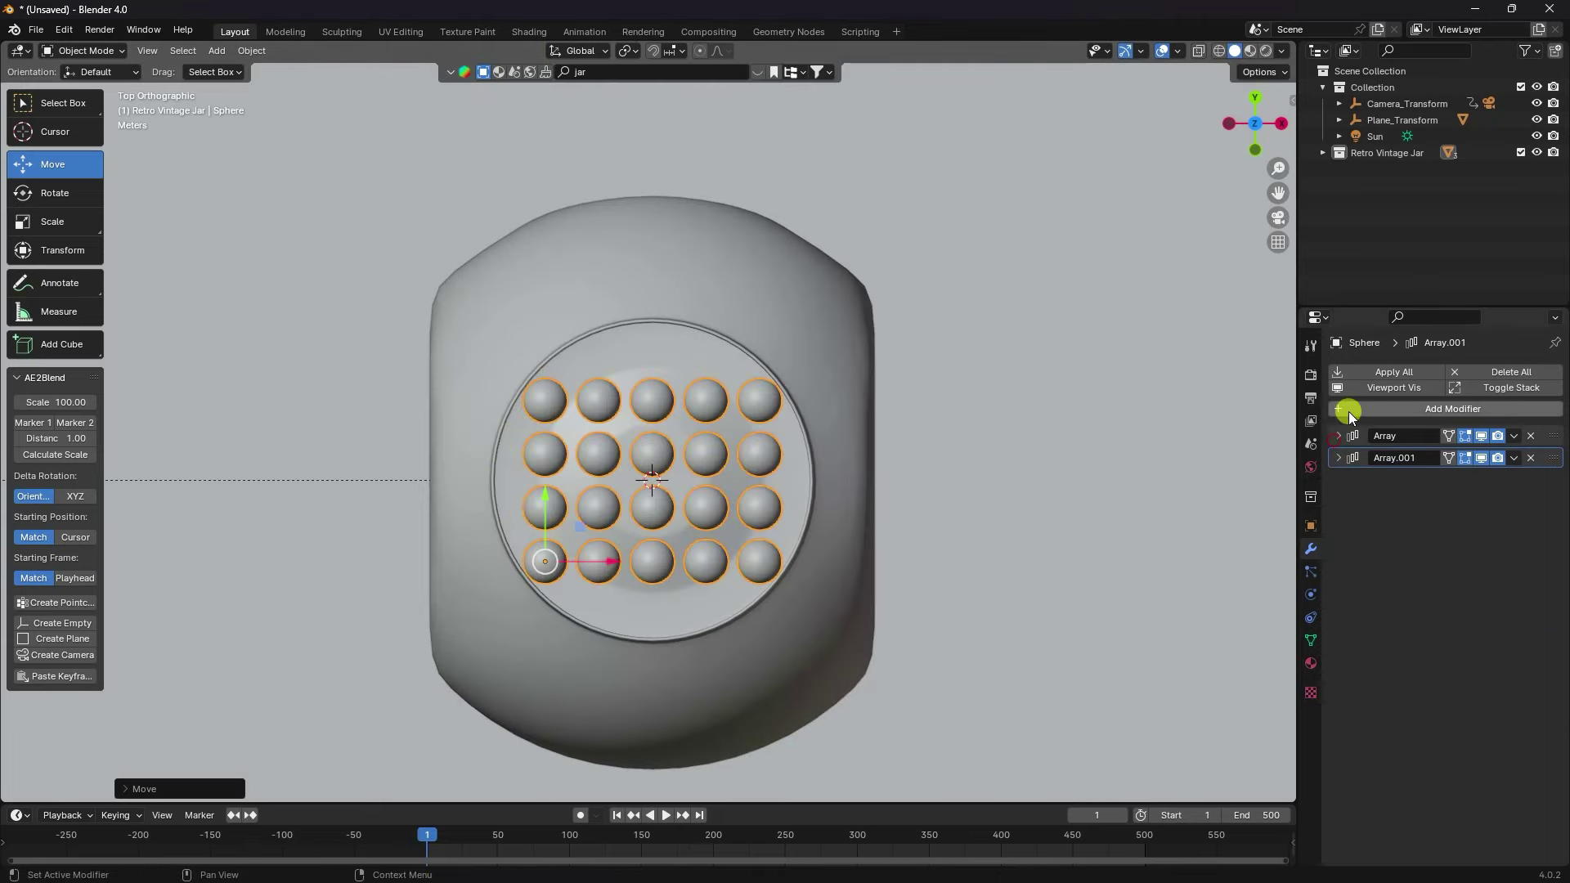
Add a third Array with X offset 0, Z offset 2 and count 100
click(1346, 408)
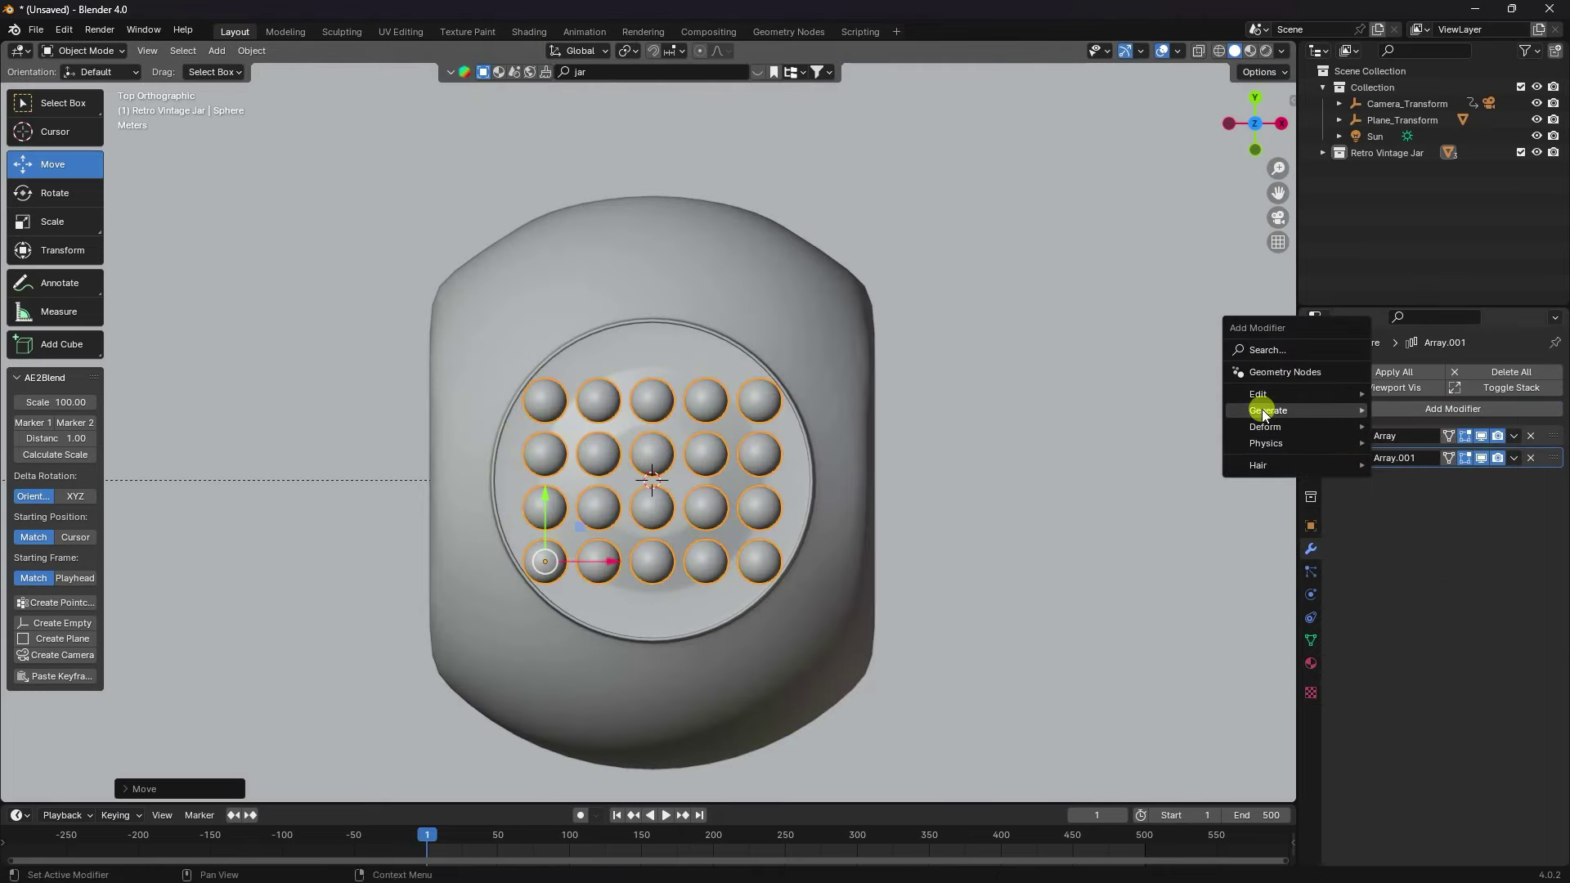
mouse_move(1268, 409)
click(1401, 410)
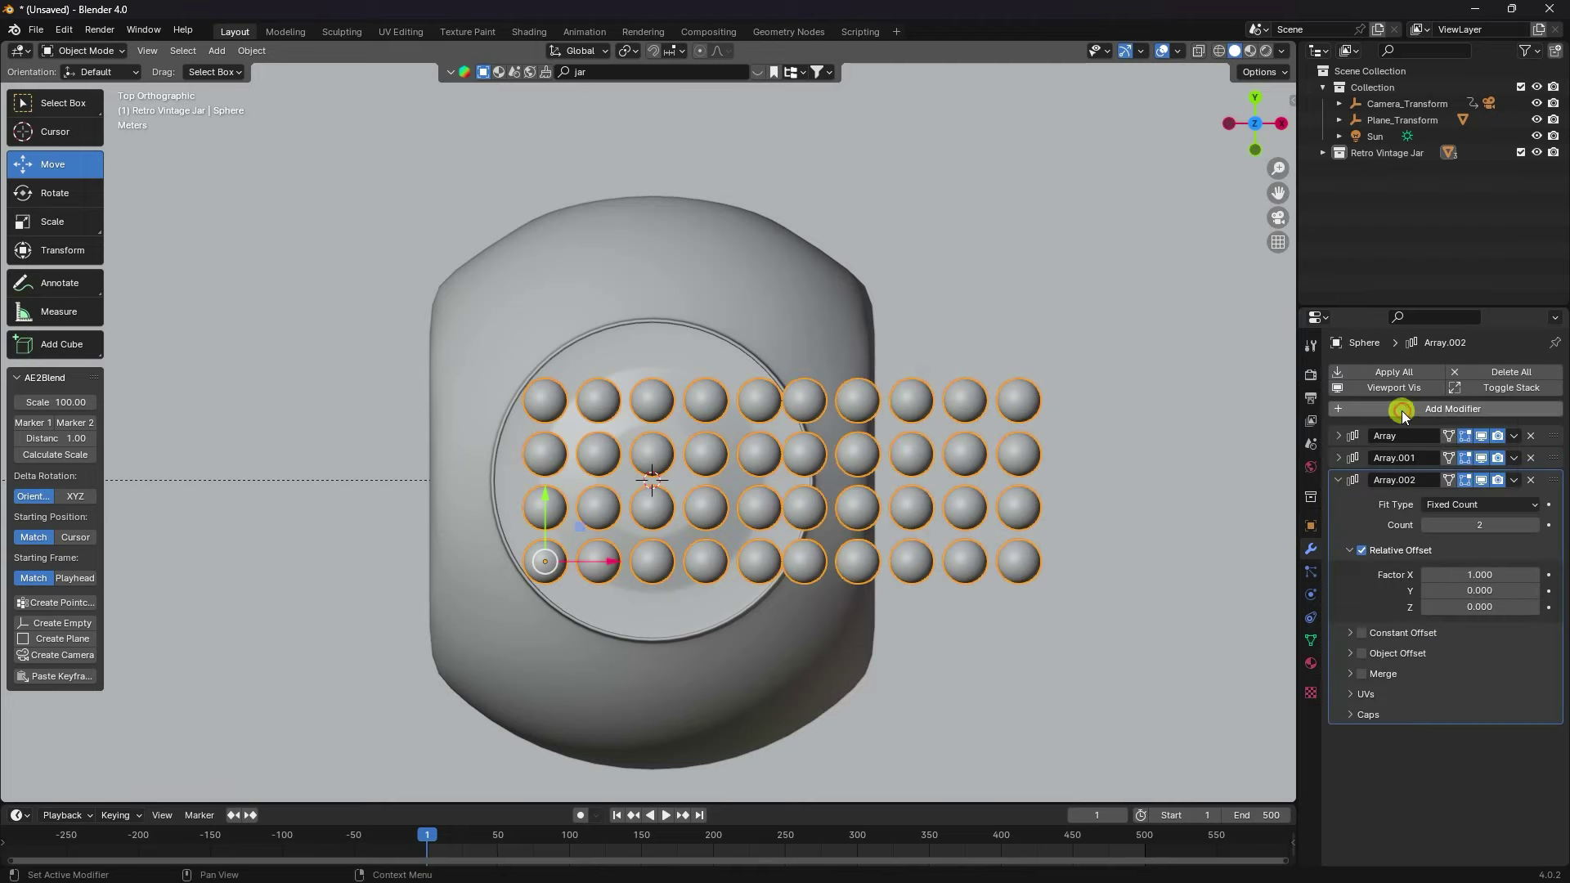
scroll(911, 561, down, 3)
mouse_move(906, 561)
middle_down()
mouse_move(768, 423)
mouse_move(785, 429)
middle_up()
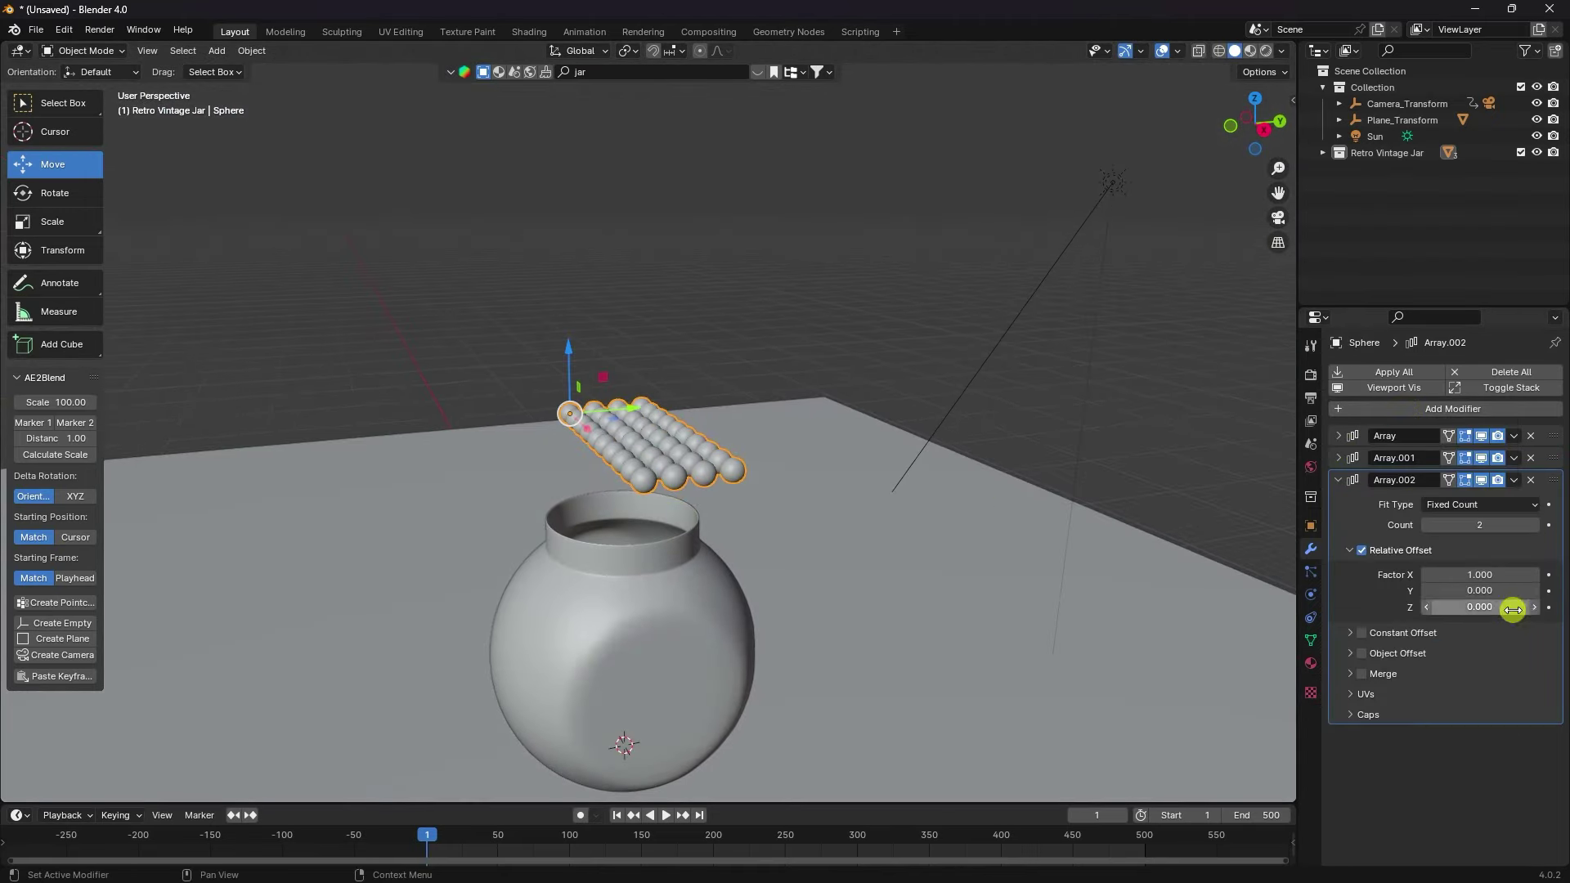
click(1463, 575)
text(0.000)
key(Return)
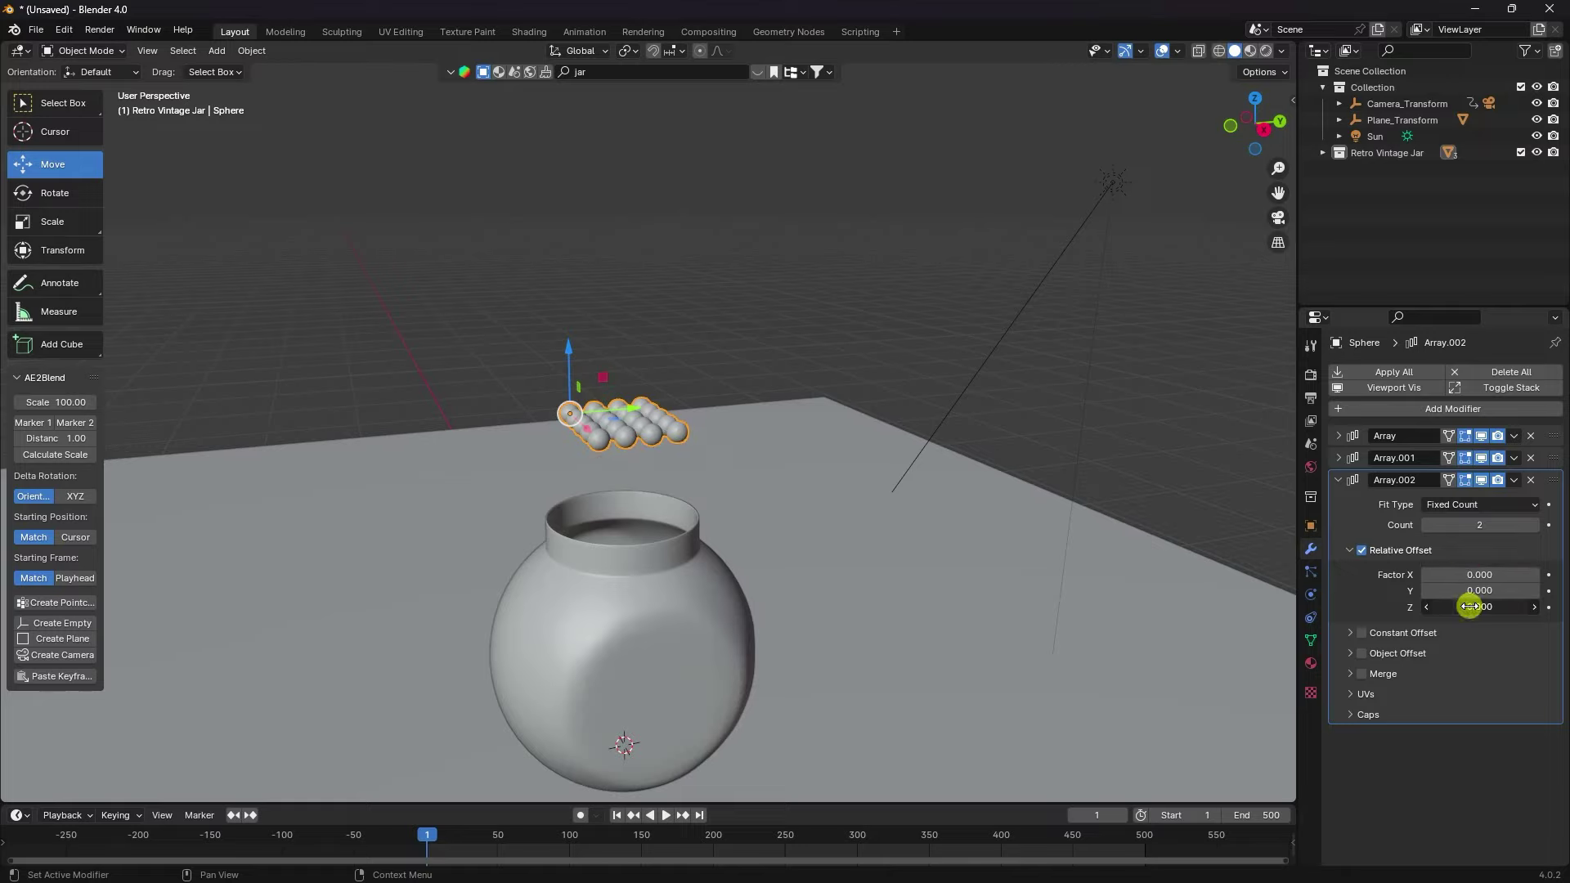
drag(1470, 607, 236, 610)
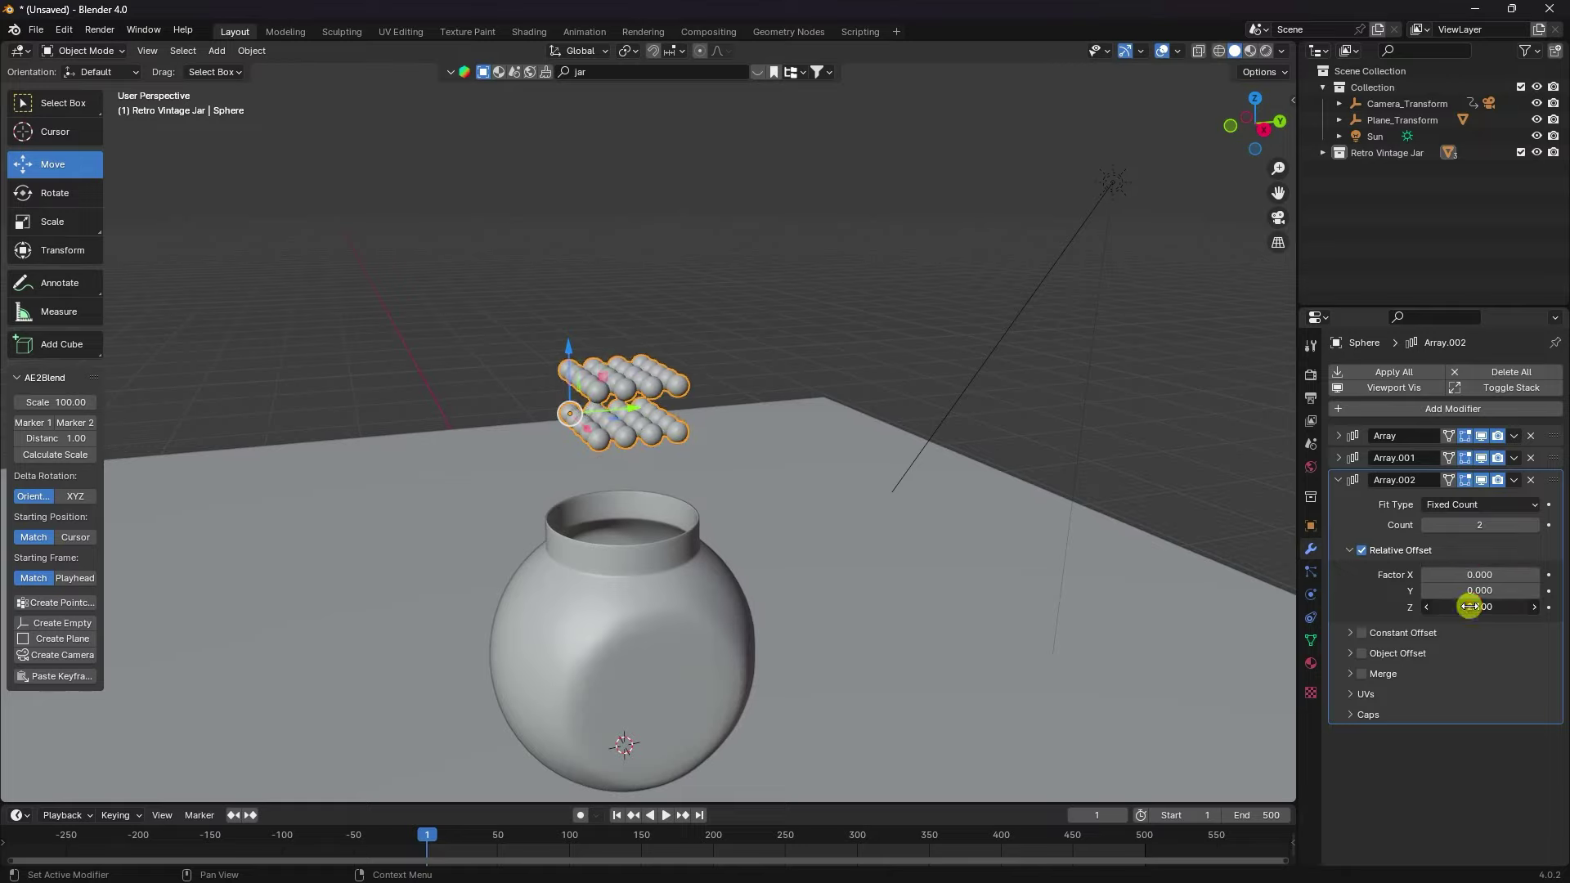
drag(1469, 607, 1447, 606)
click(1478, 529)
text(100)
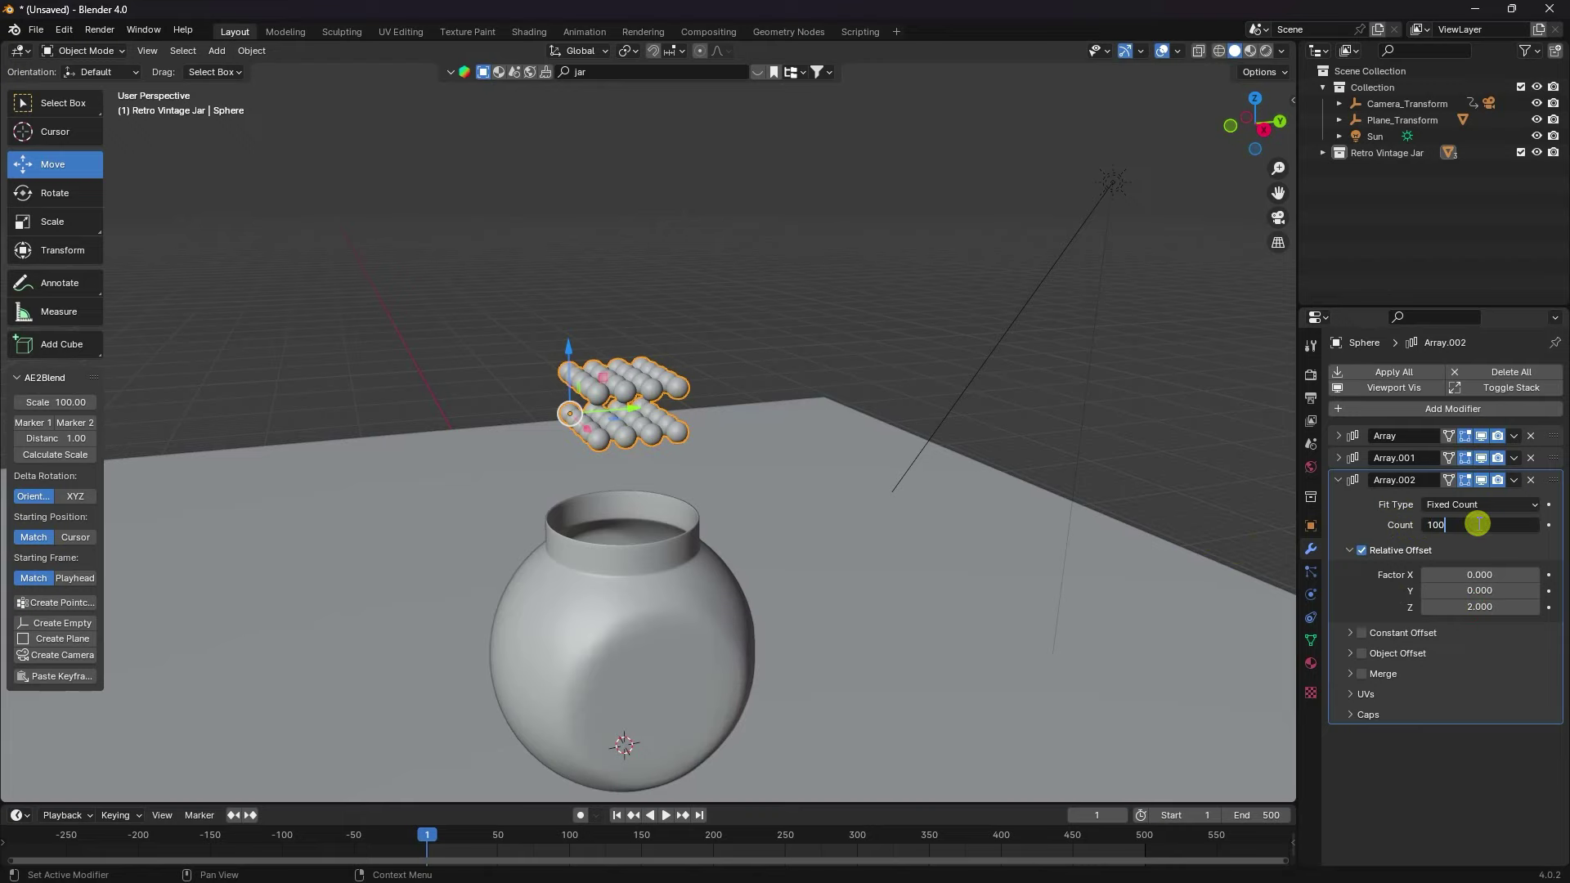
key(Return)
mouse_move(533, 561)
middle_down()
mouse_move(592, 325)
mouse_move(612, 690)
middle_up()
scroll(650, 406, up, 3)
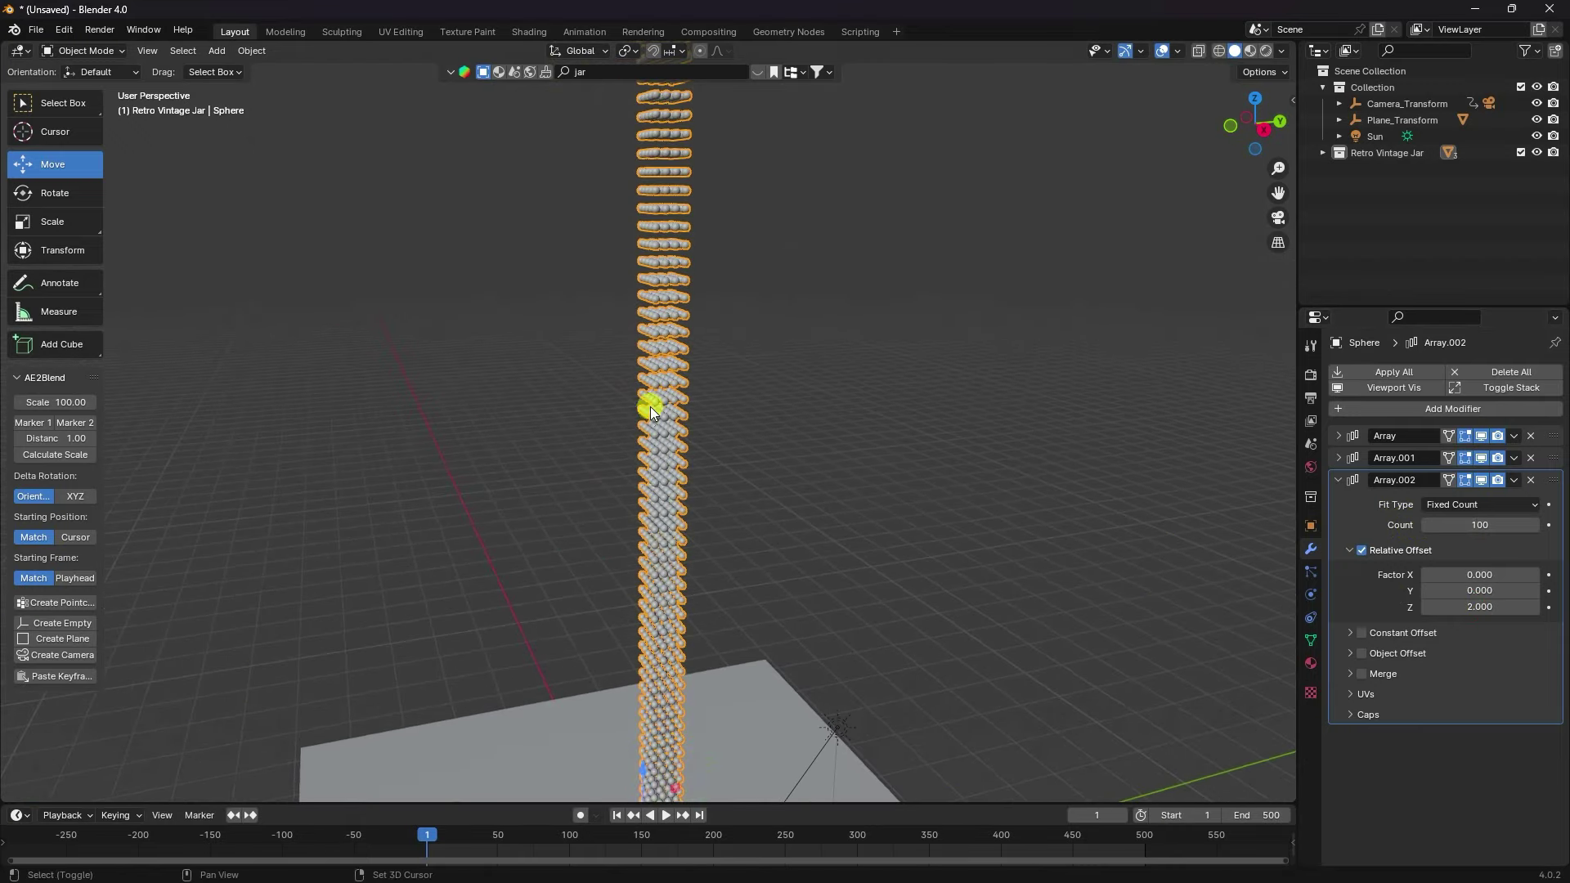
mouse_move(650, 405)
middle_down()
mouse_move(660, 762)
mouse_move(695, 292)
mouse_move(674, 471)
mouse_move(639, 575)
mouse_move(628, 281)
mouse_move(612, 569)
mouse_move(671, 190)
mouse_move(700, 601)
mouse_move(670, 371)
mouse_move(662, 715)
mouse_move(655, 399)
mouse_move(664, 478)
mouse_move(665, 448)
middle_up()
scroll(664, 478, up, 4)
Create Collection 3 and move the Sphere into it
click(1339, 481)
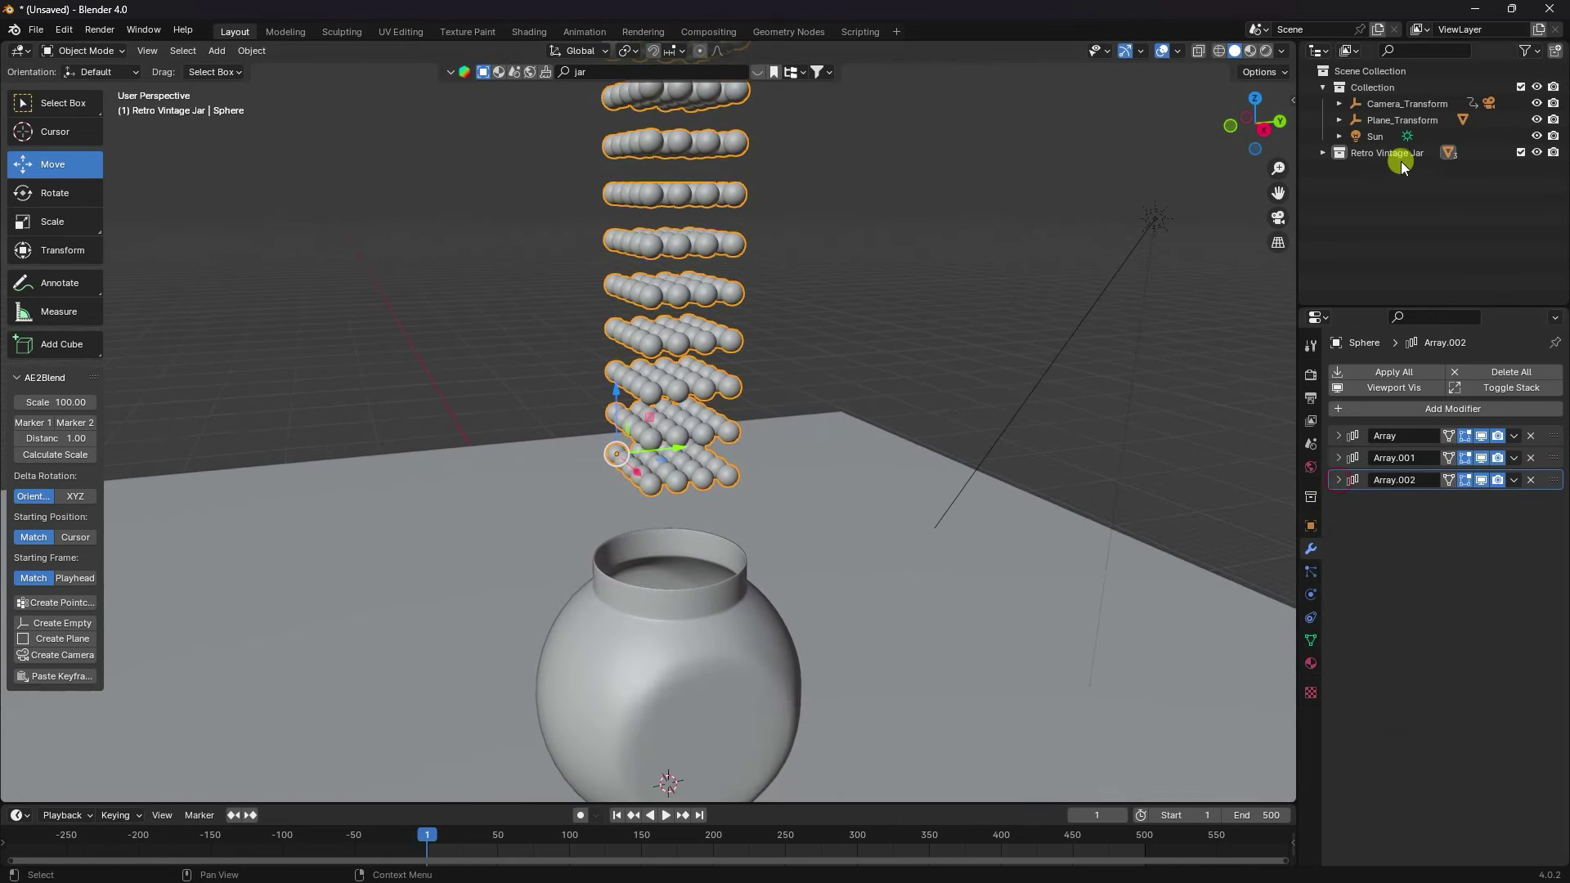
right_click(1367, 173)
click(1366, 175)
click(1324, 153)
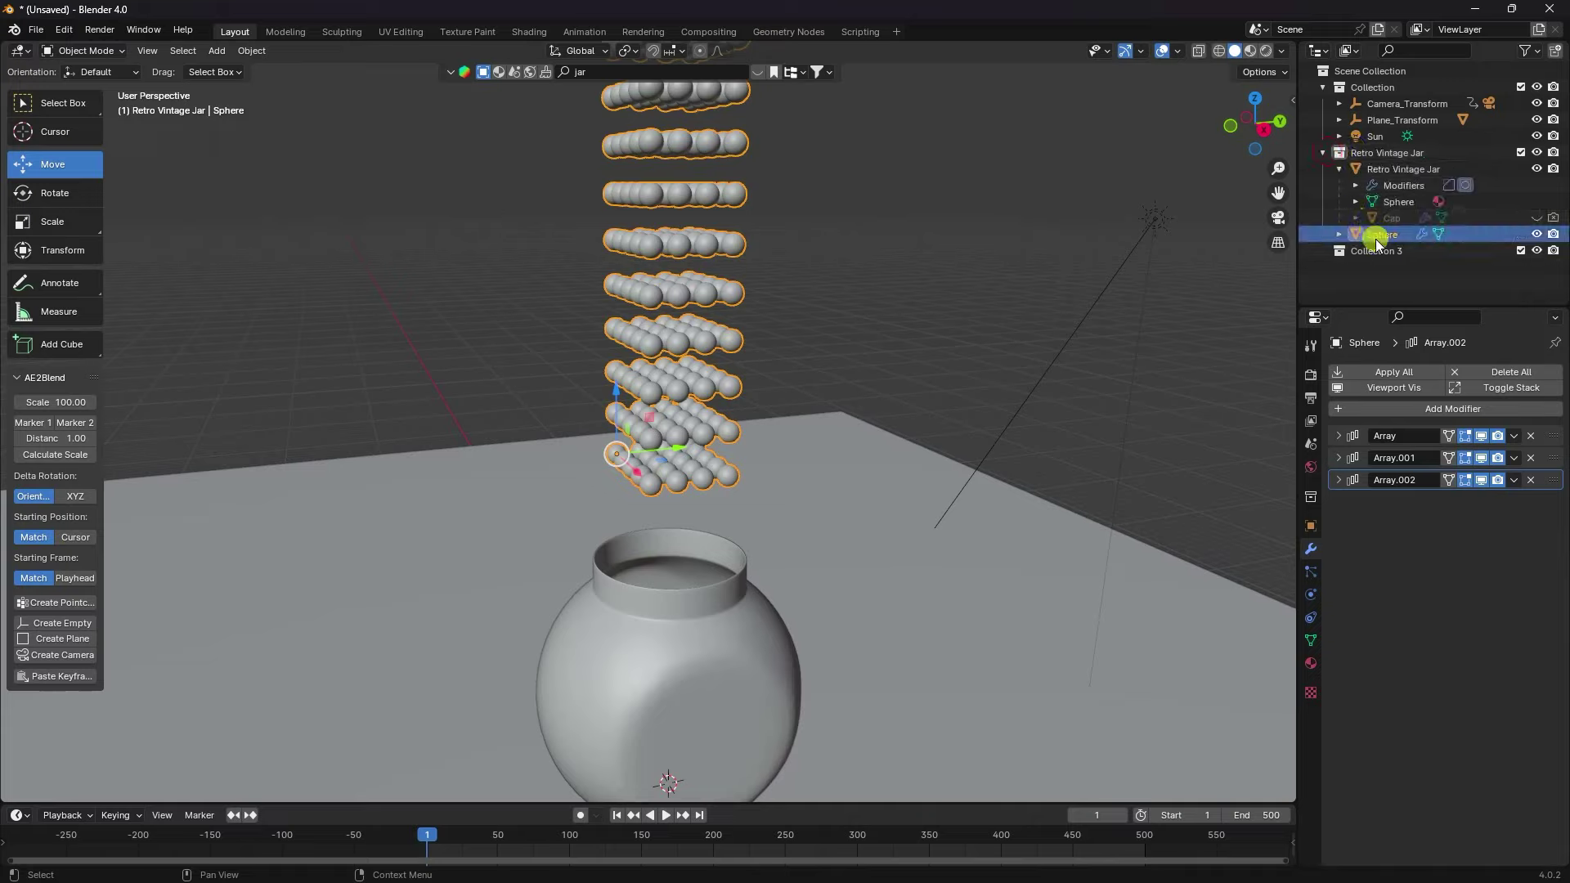
drag(1363, 239, 1380, 246)
click(1324, 154)
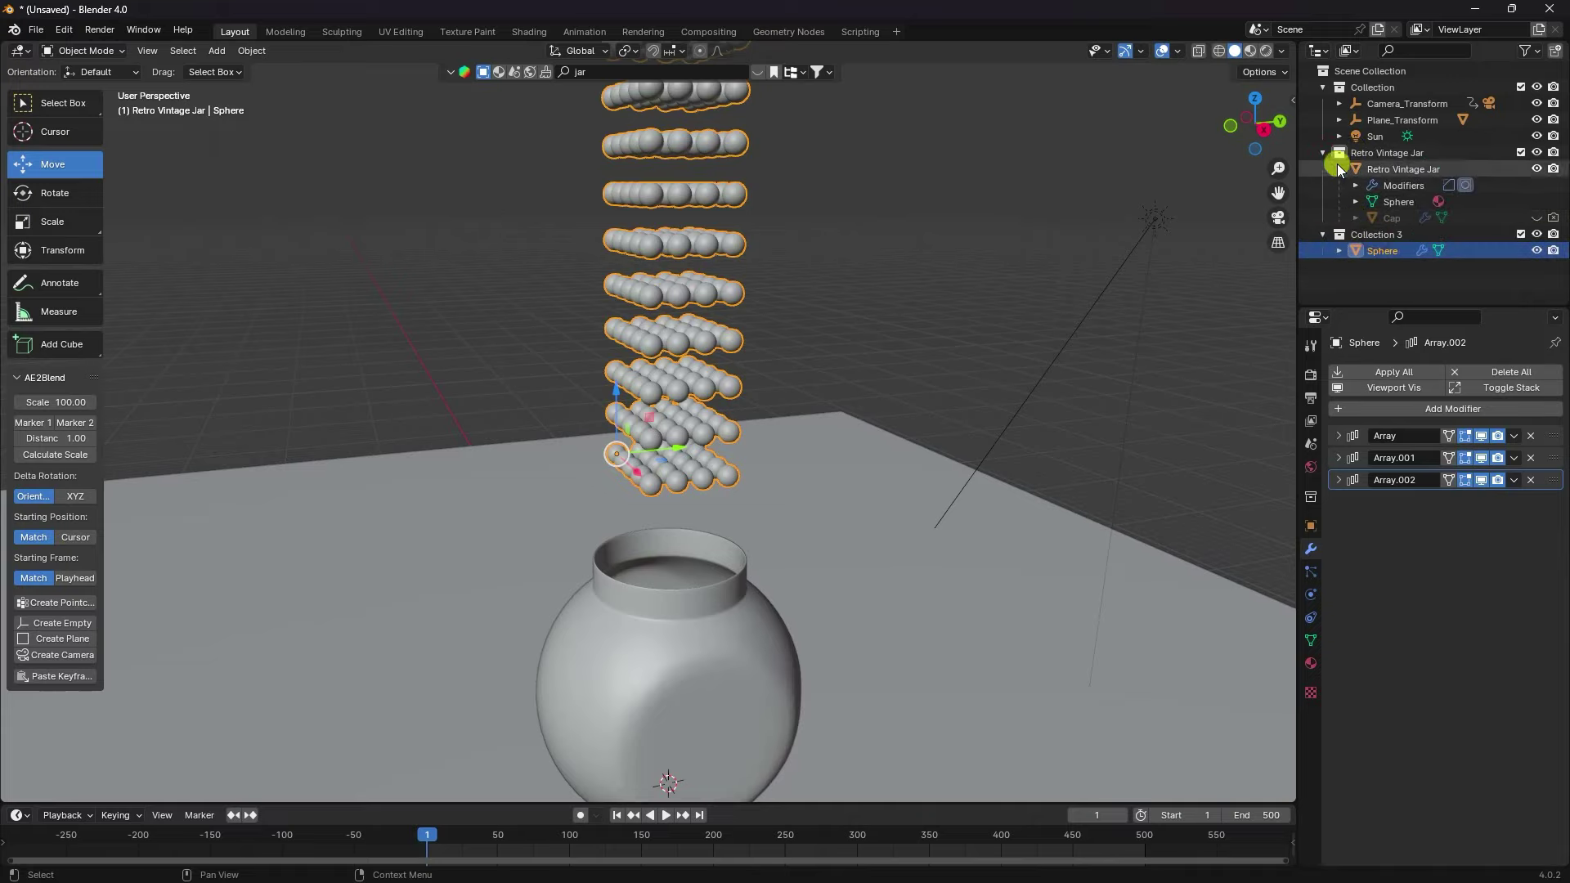
click(1377, 185)
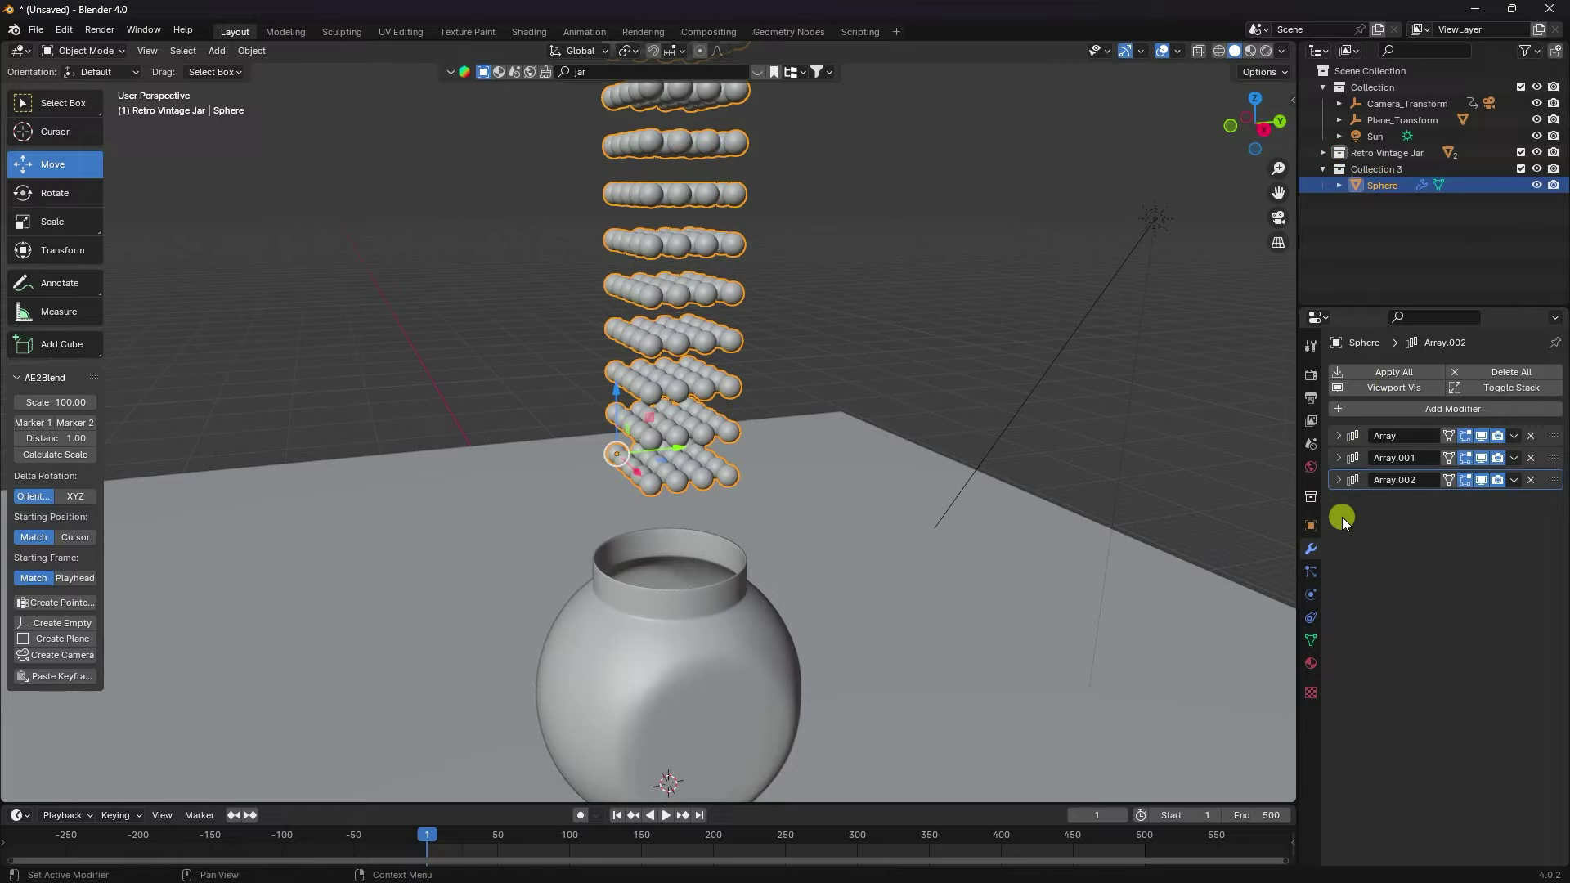
Apply all three Array modifiers on the Sphere
click(1515, 437)
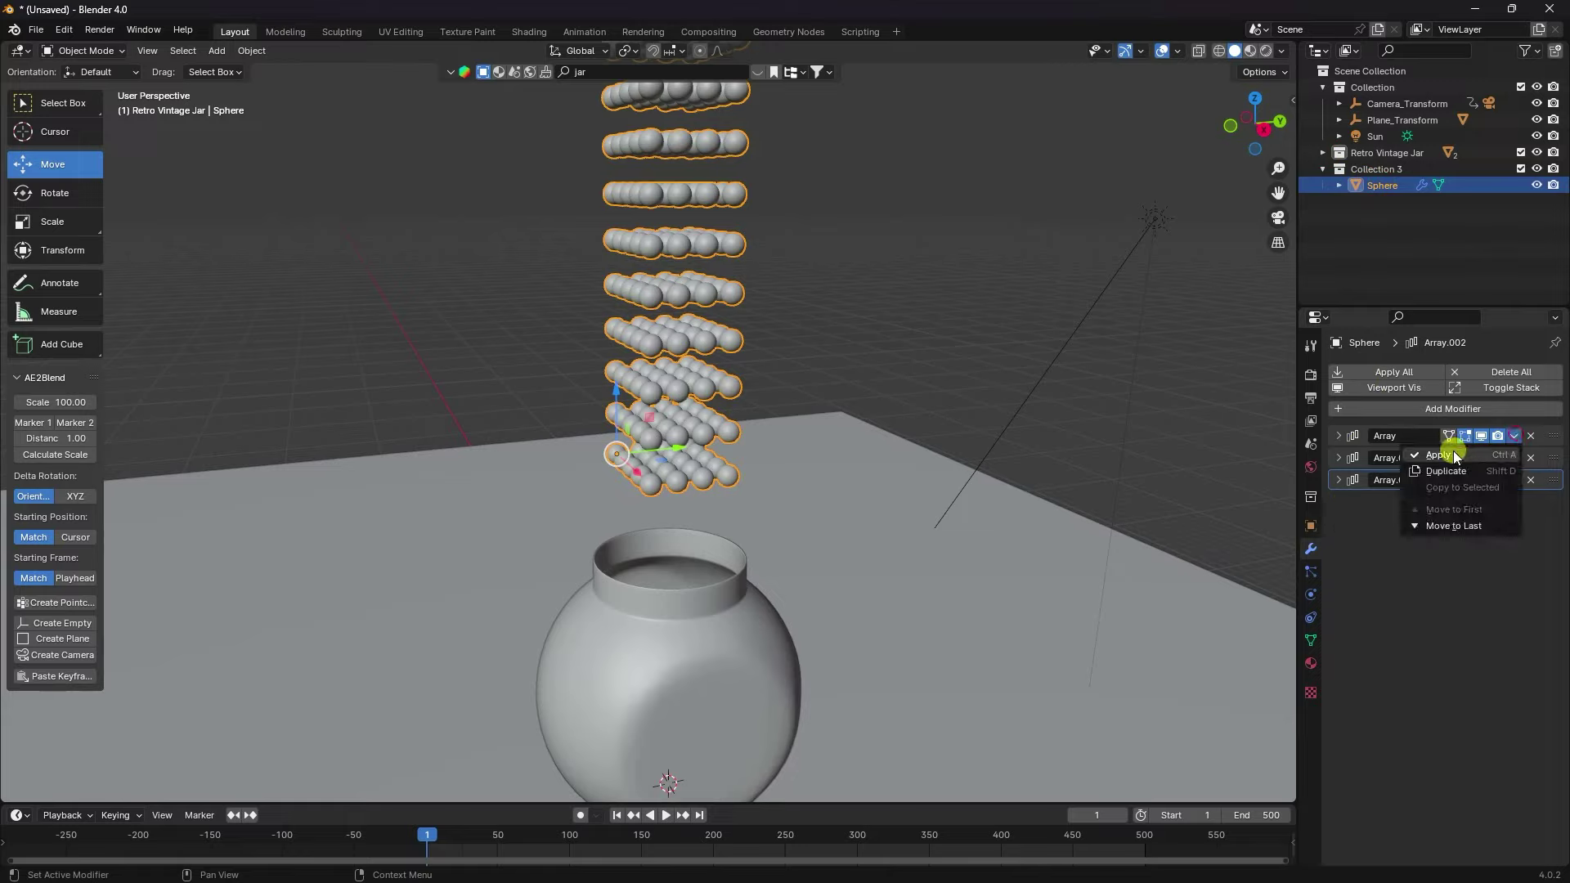
click(1454, 450)
click(1513, 436)
click(1514, 436)
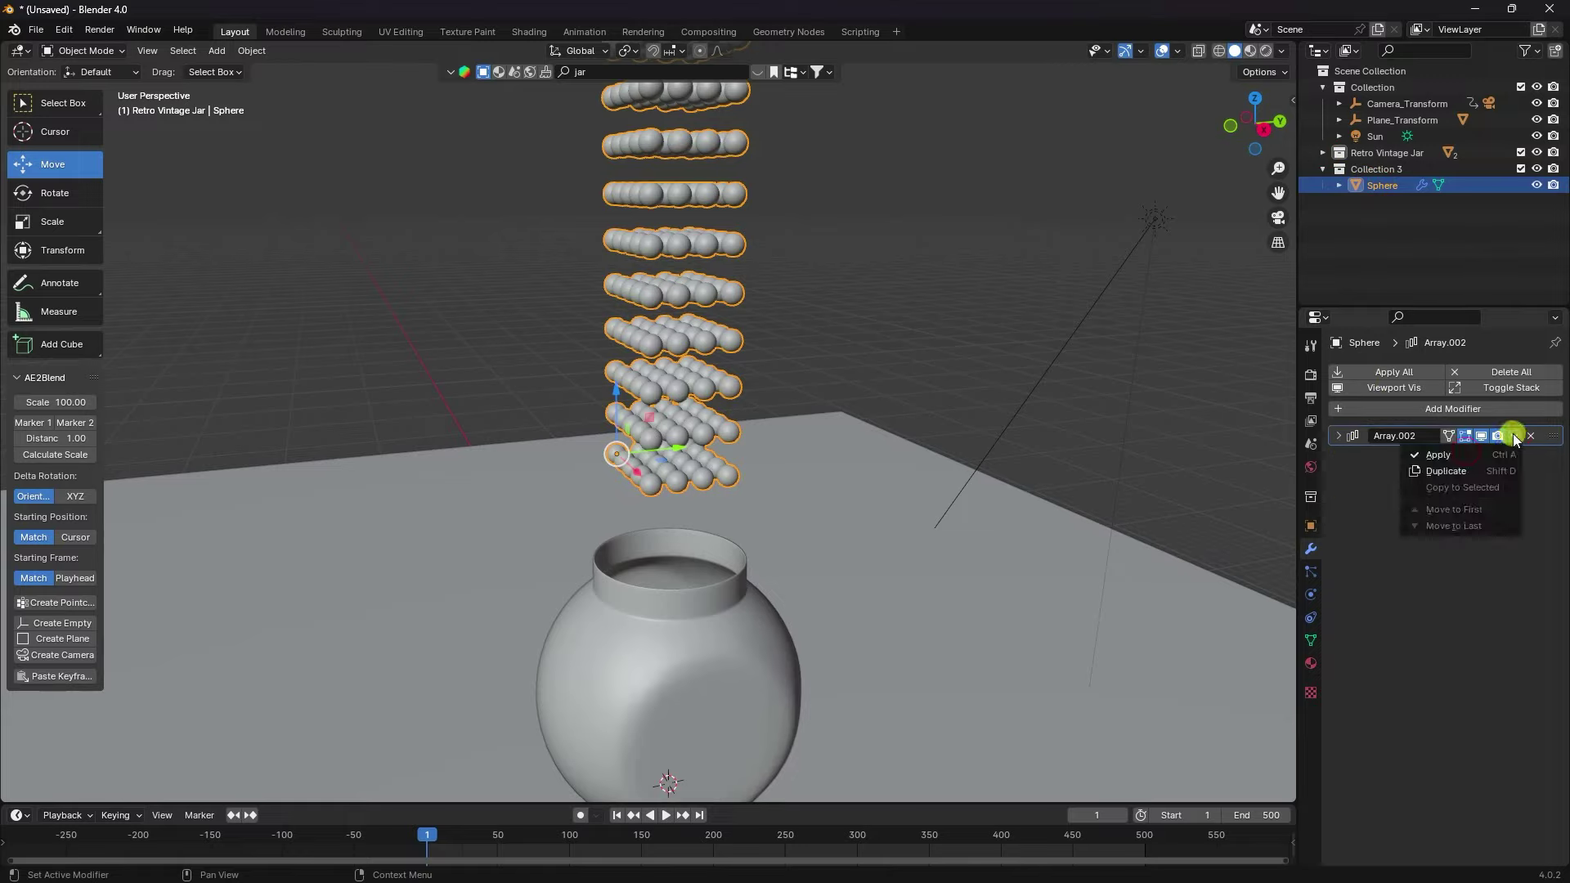
click(1413, 455)
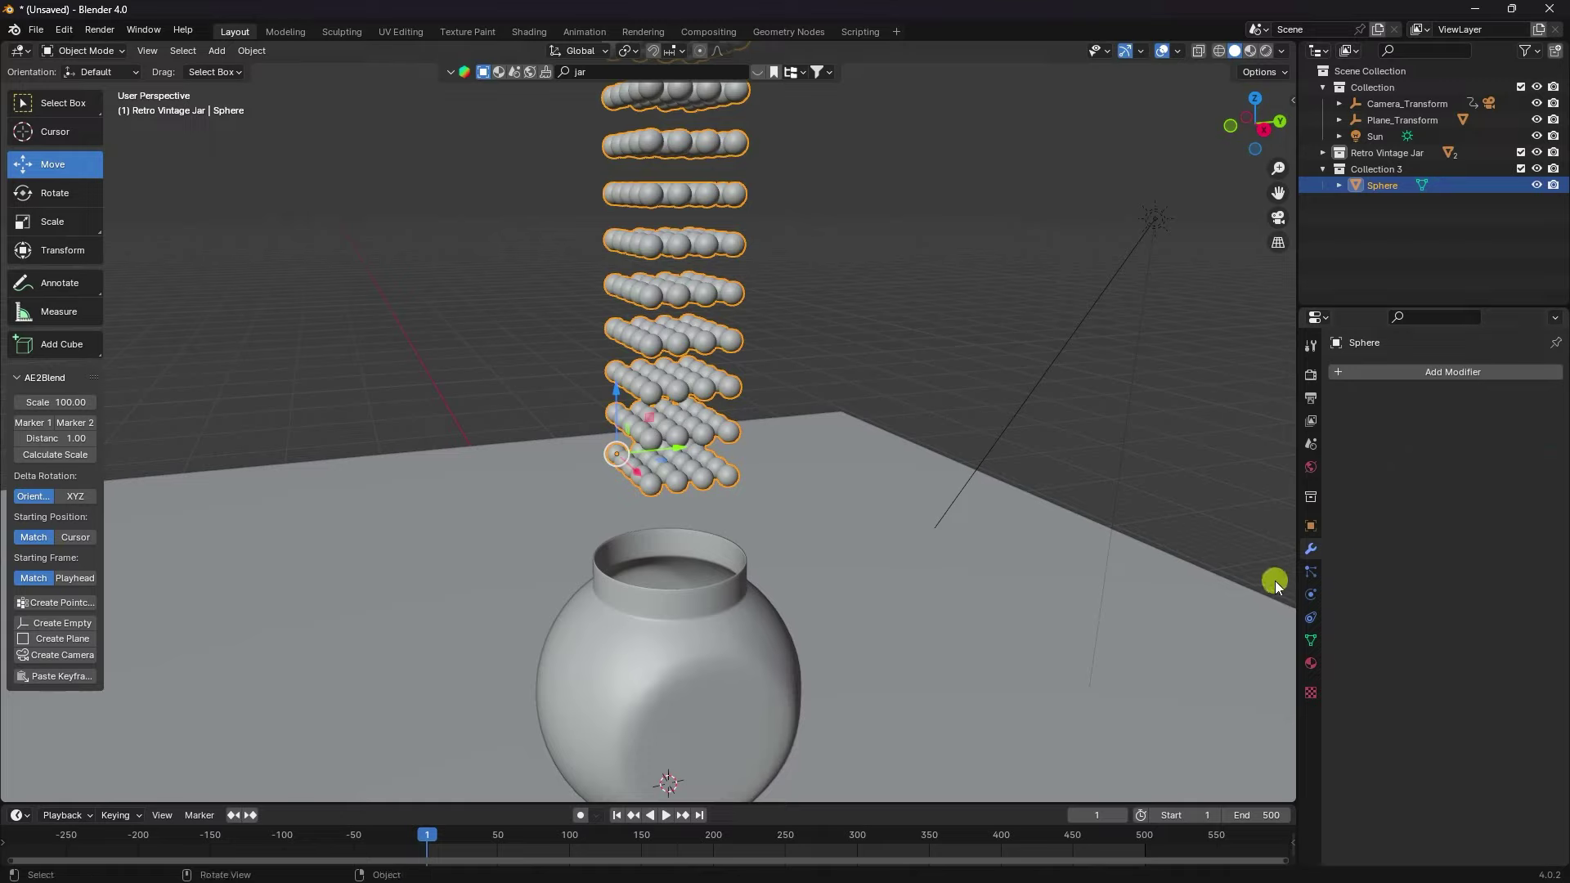
click(1310, 595)
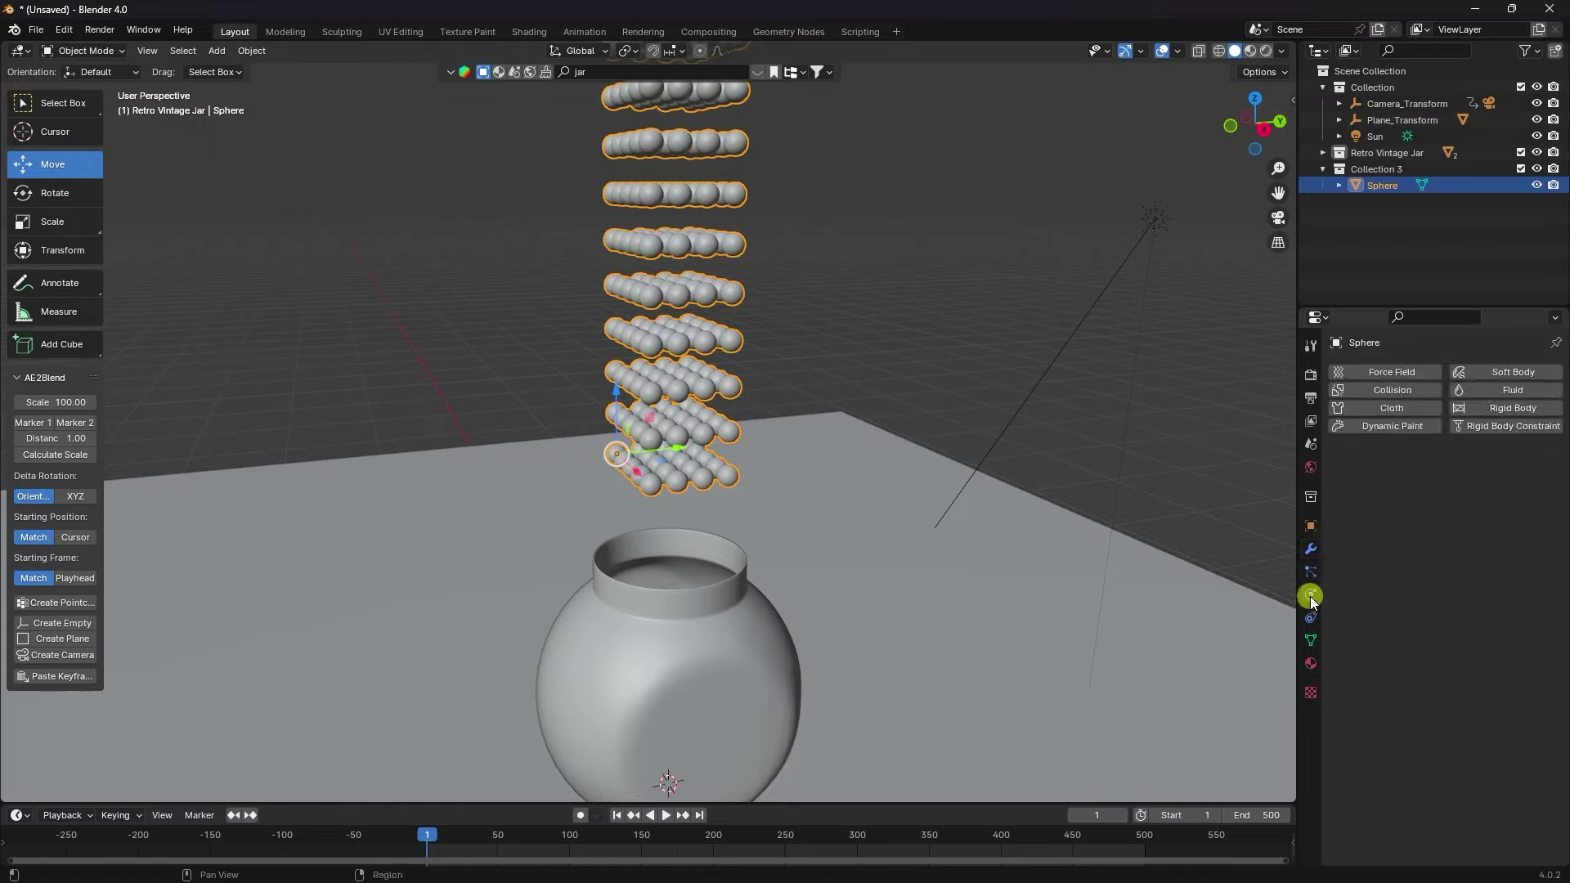
Make the spheres an active rigid body with a Sphere collision shape
click(1490, 412)
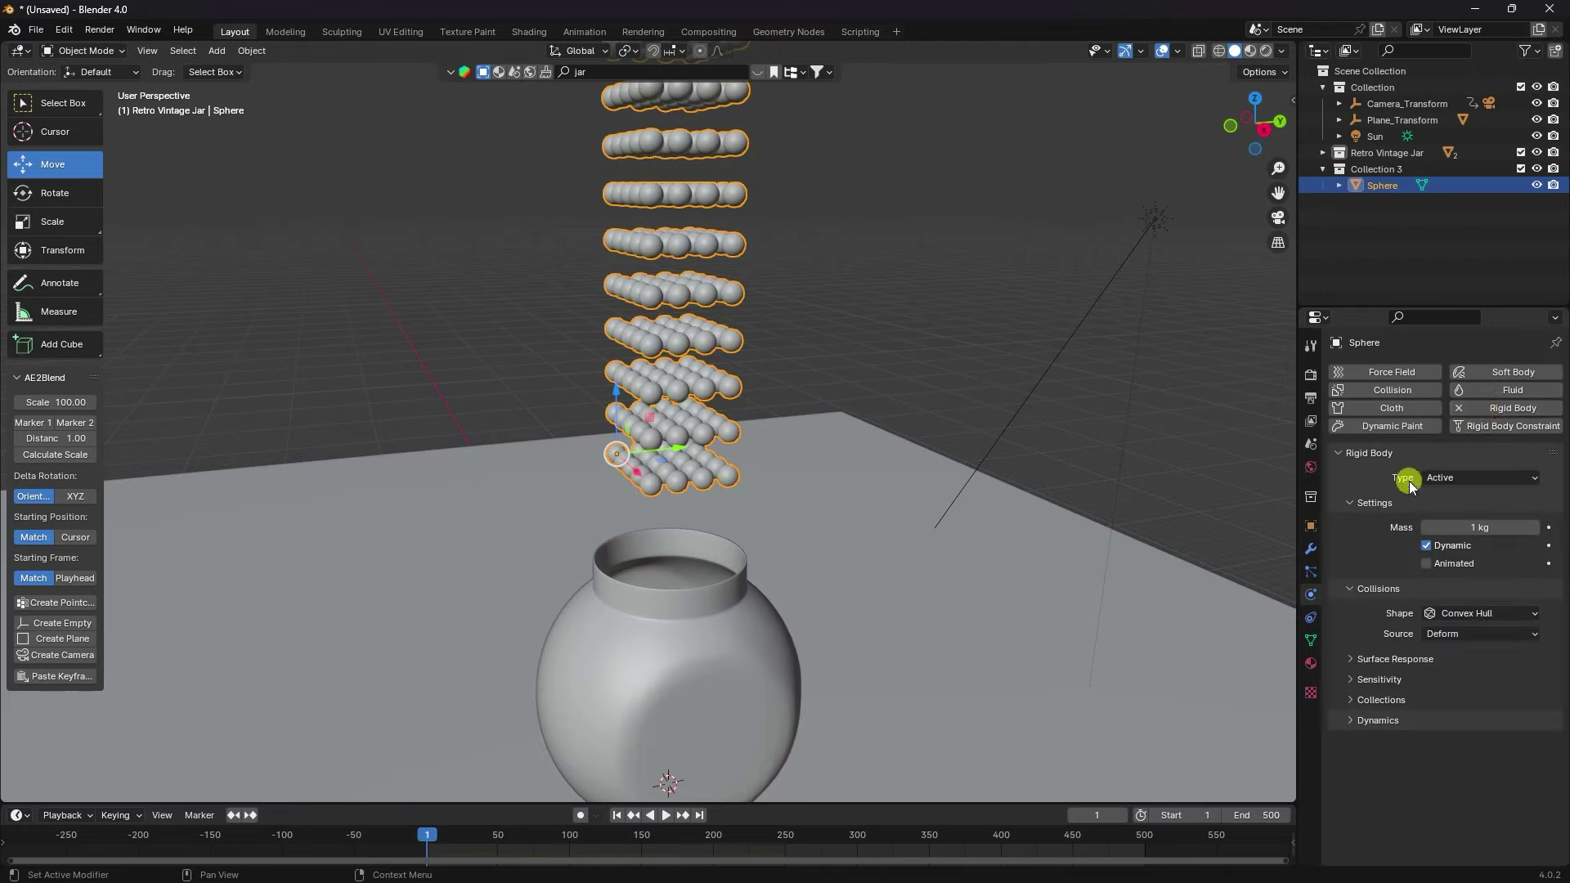
click(1447, 613)
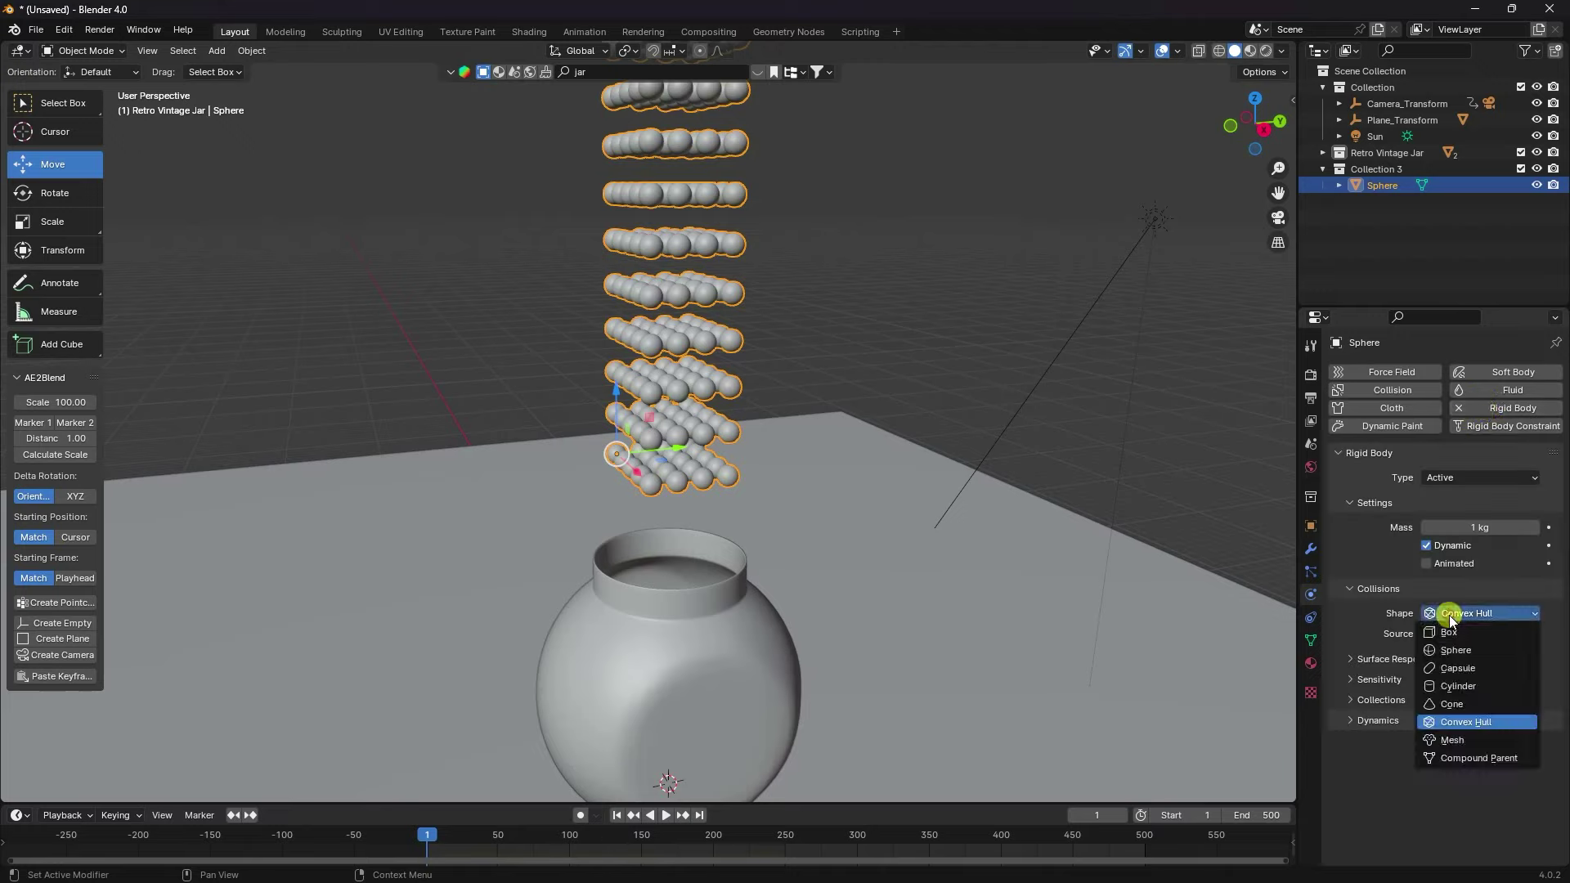
click(1450, 653)
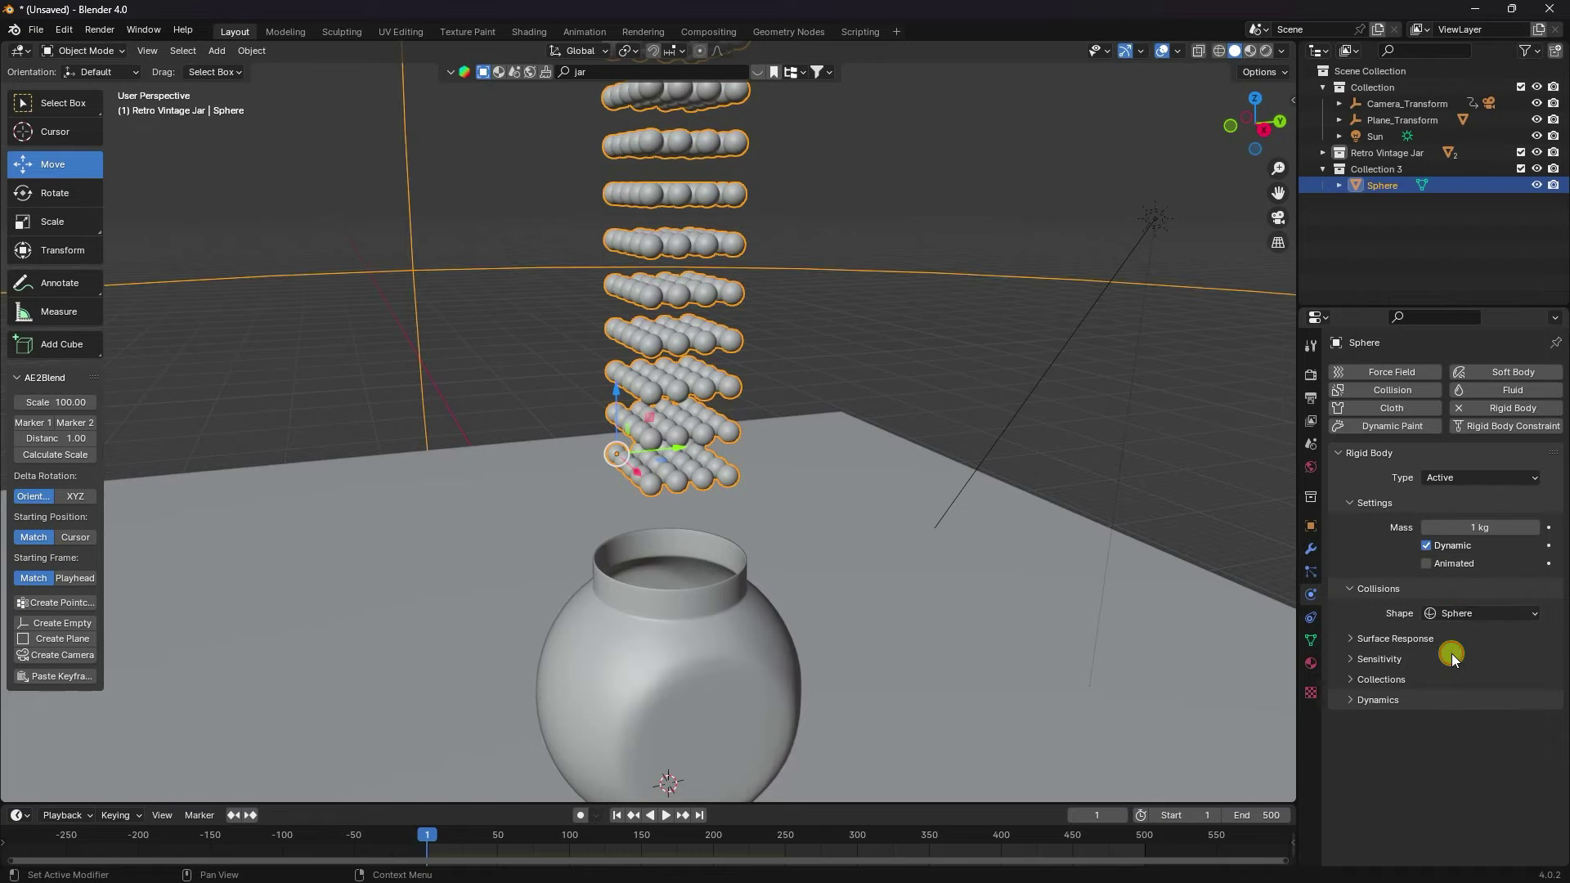
click(1356, 643)
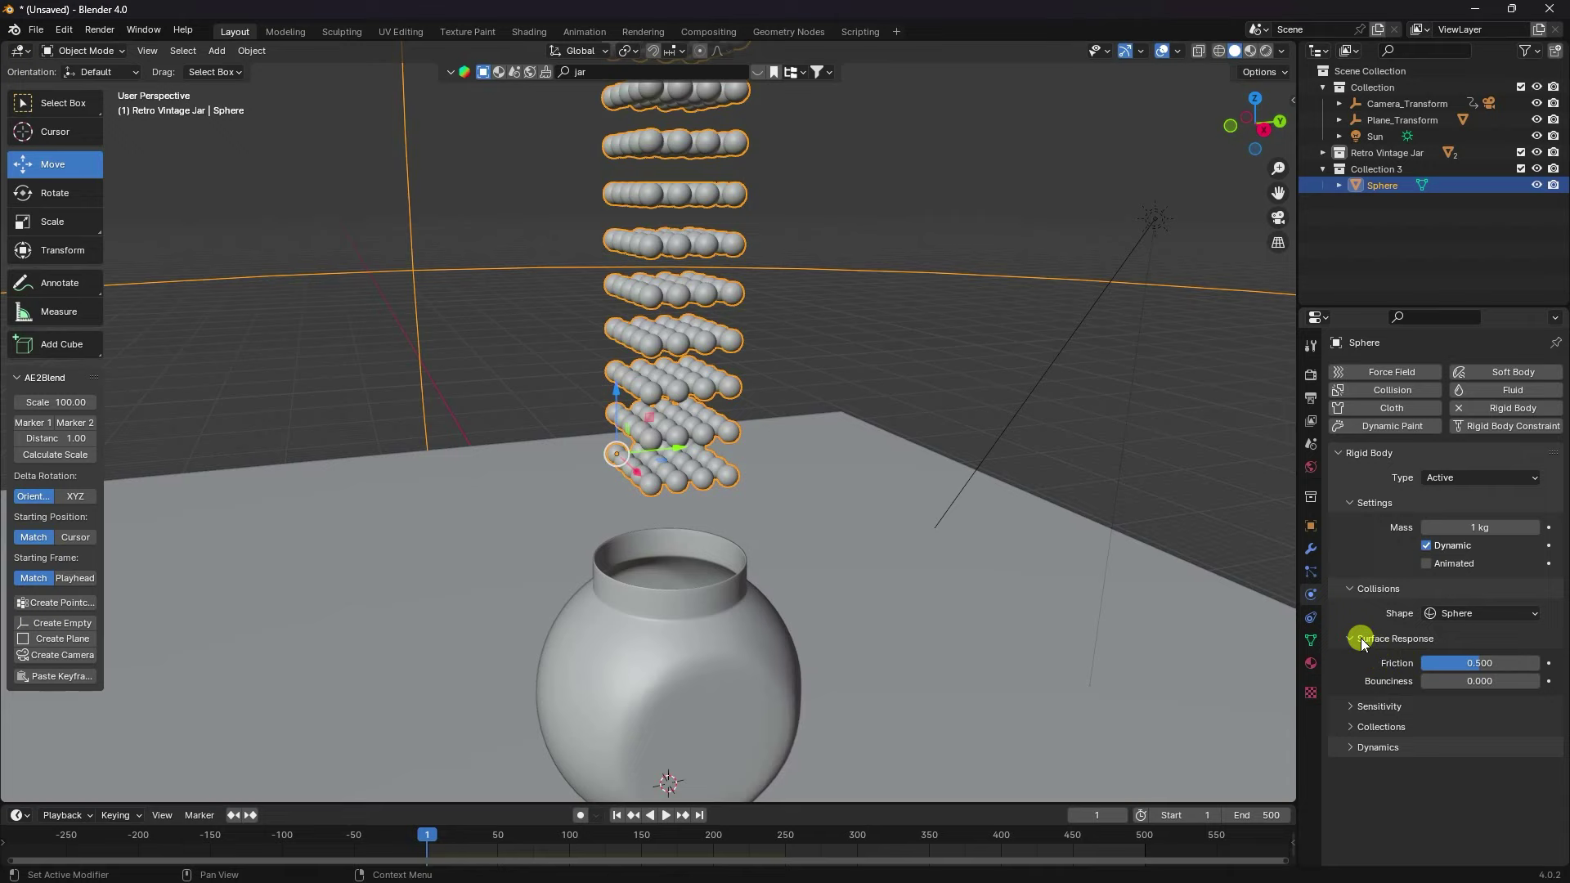
click(1361, 644)
Make the Retro Vintage Jar a passive rigid body with a Mesh collision shape
click(783, 614)
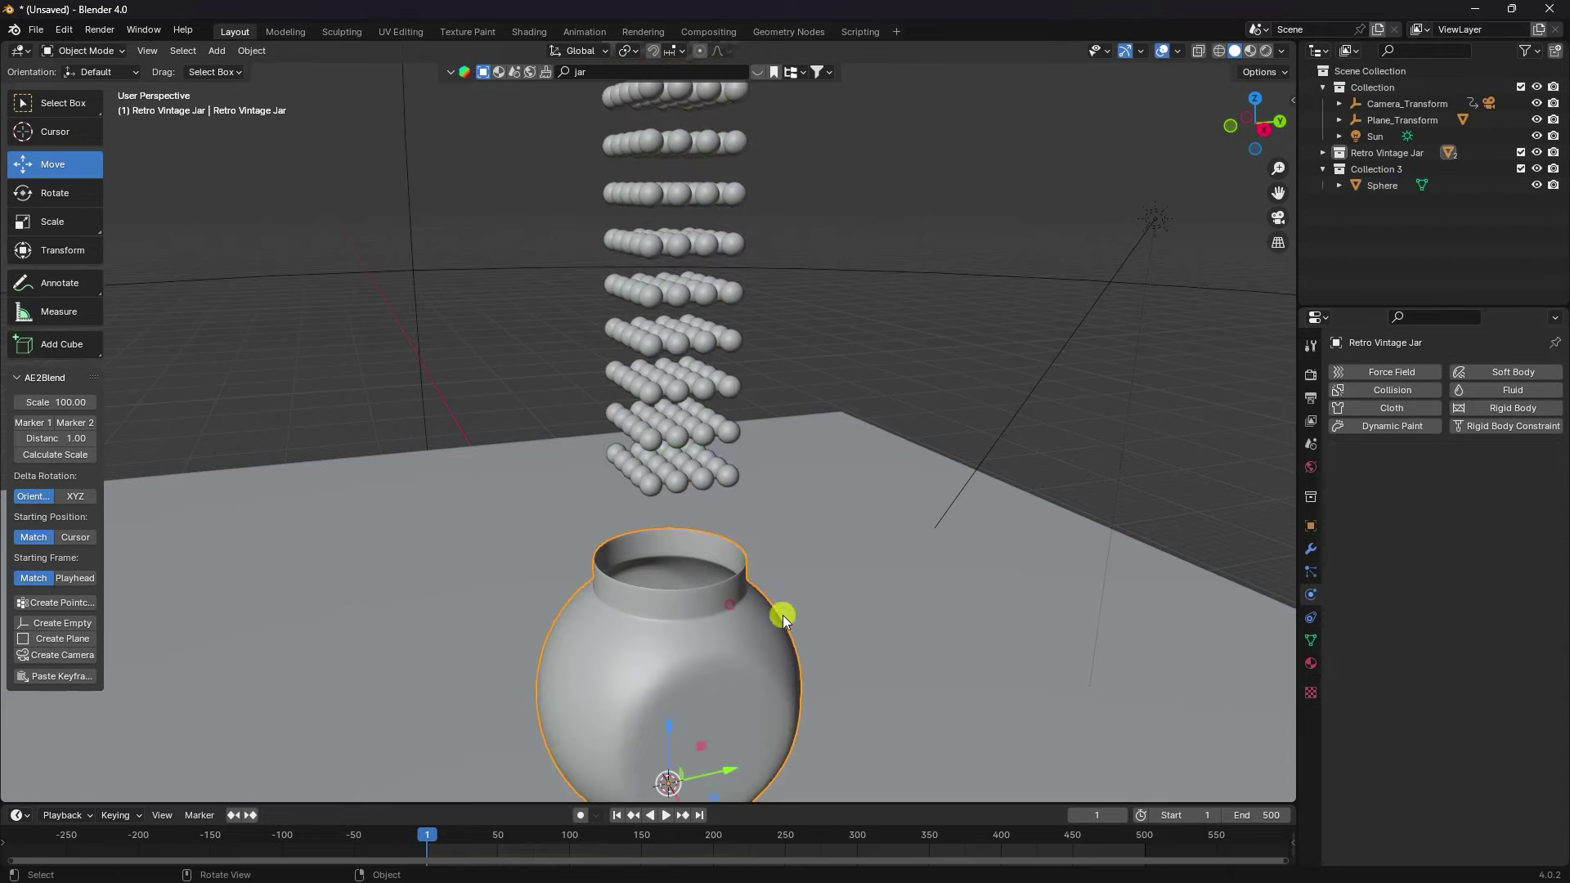
click(1500, 411)
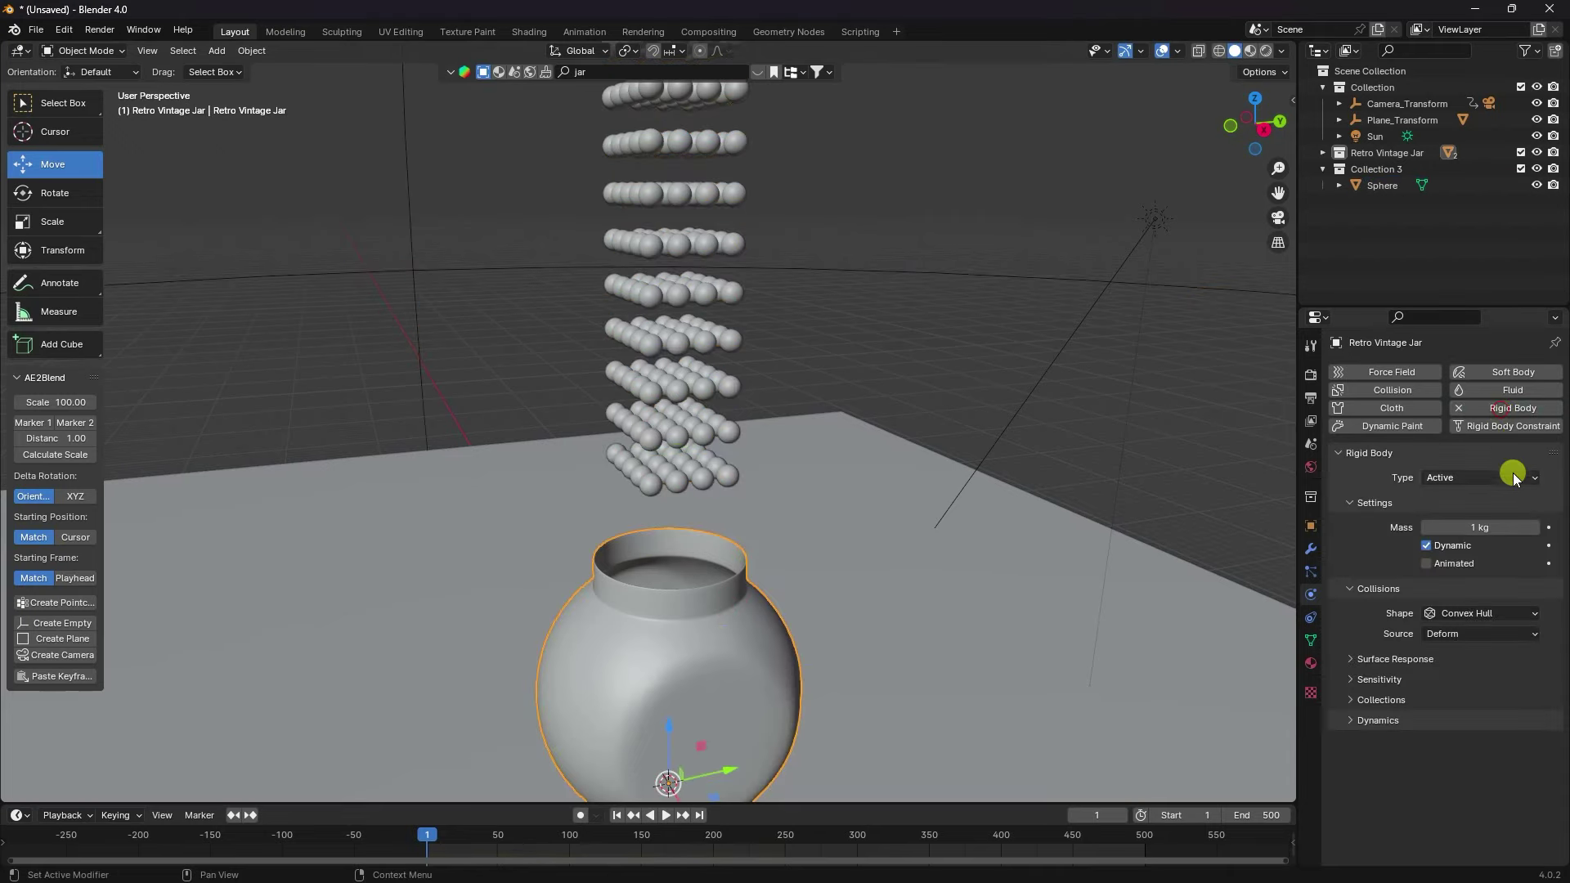
click(1468, 478)
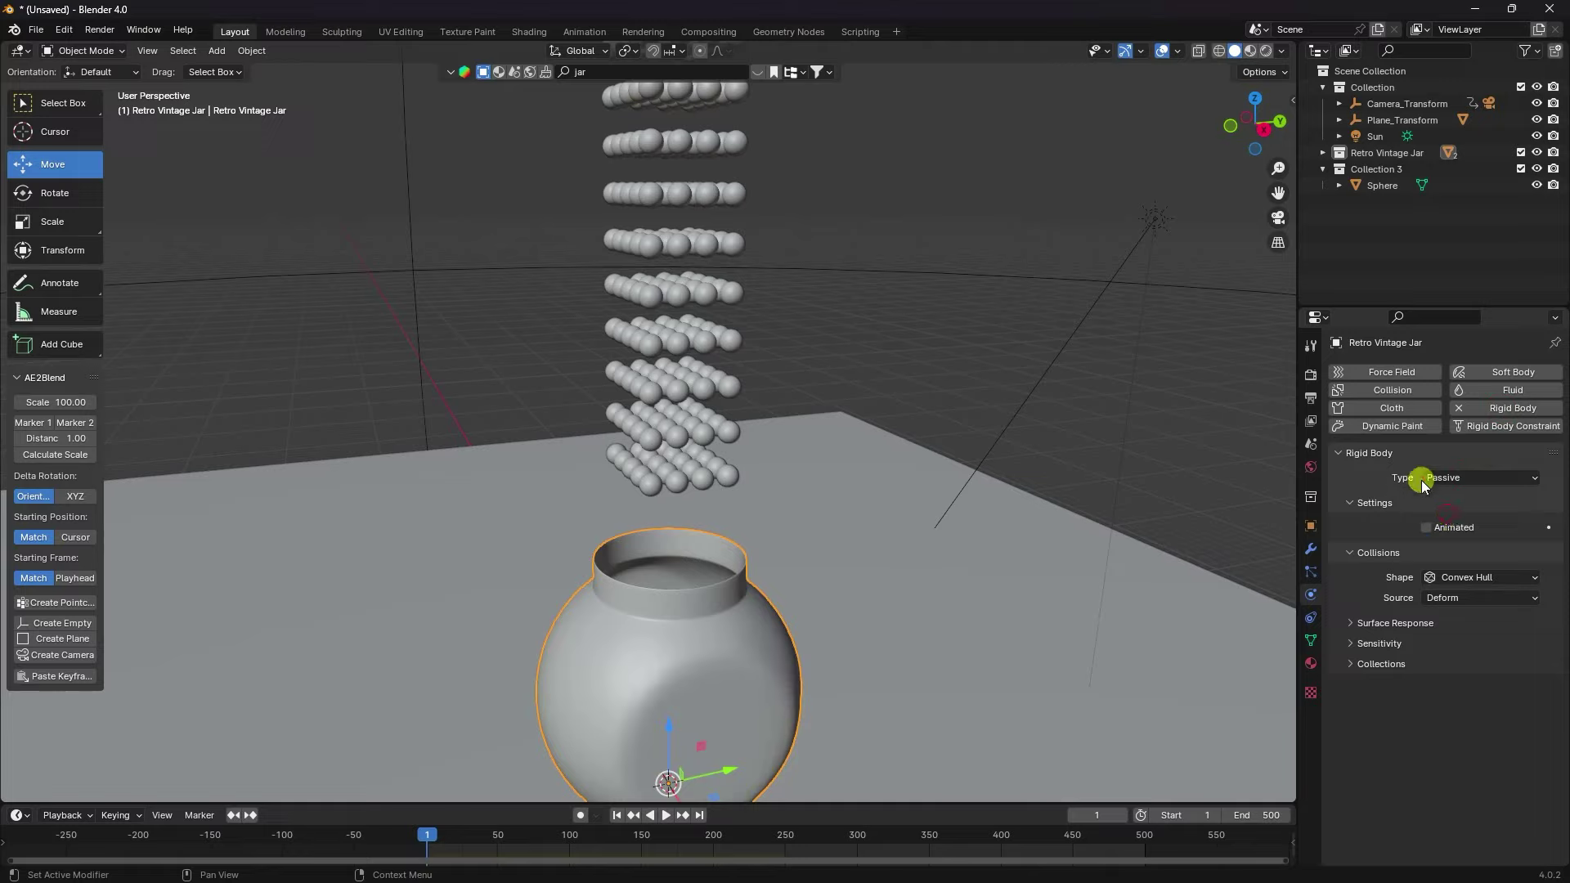
click(1432, 577)
click(1454, 695)
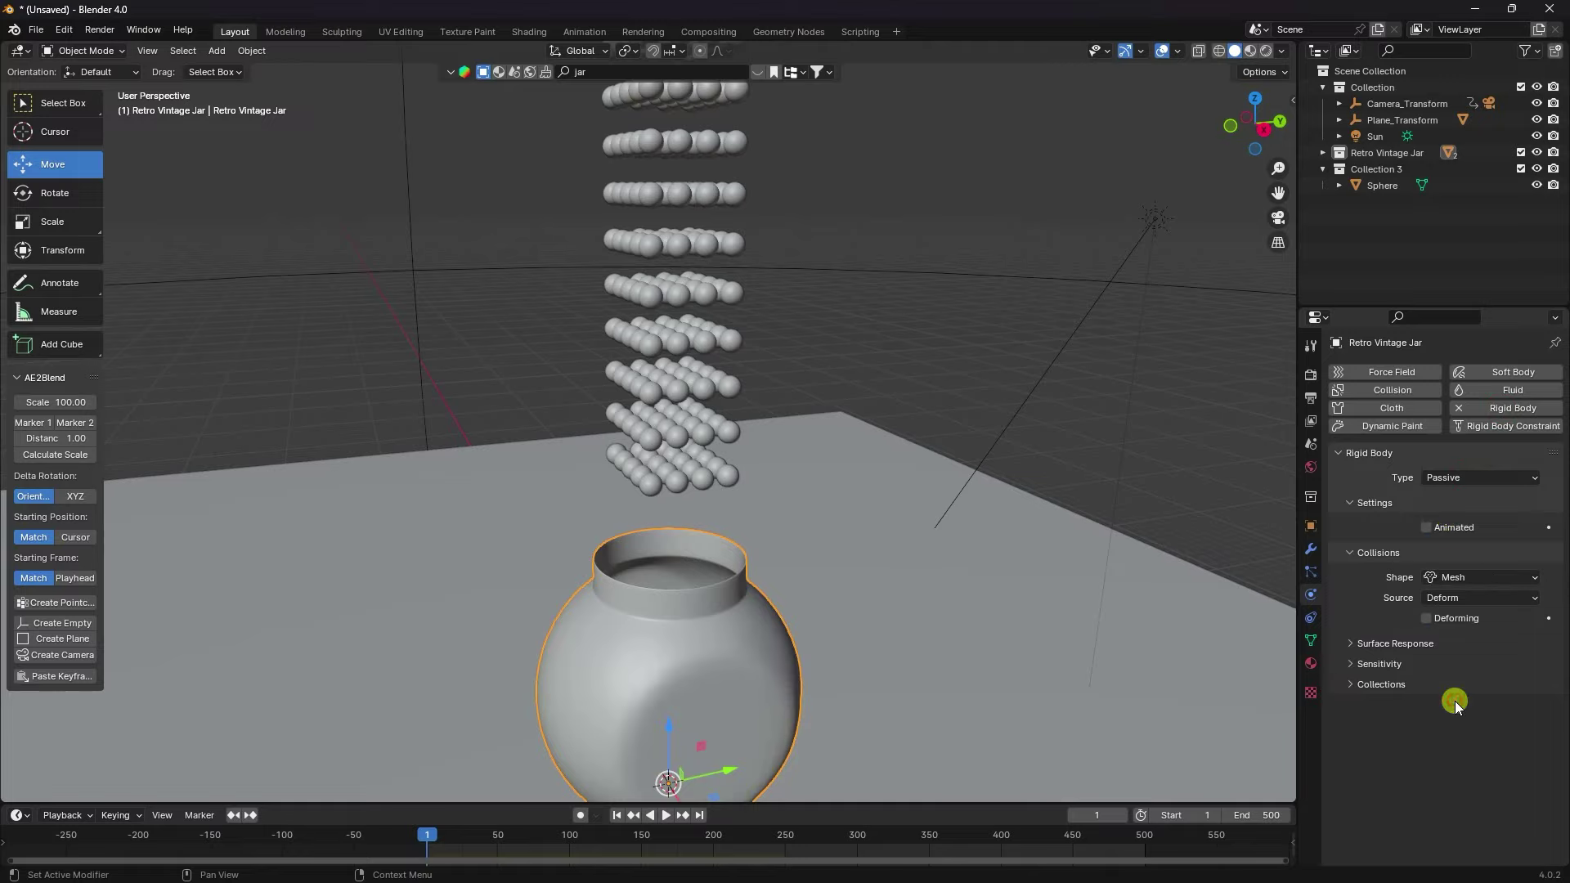
Make the ground plane a passive rigid body with a Mesh collision shape
click(994, 593)
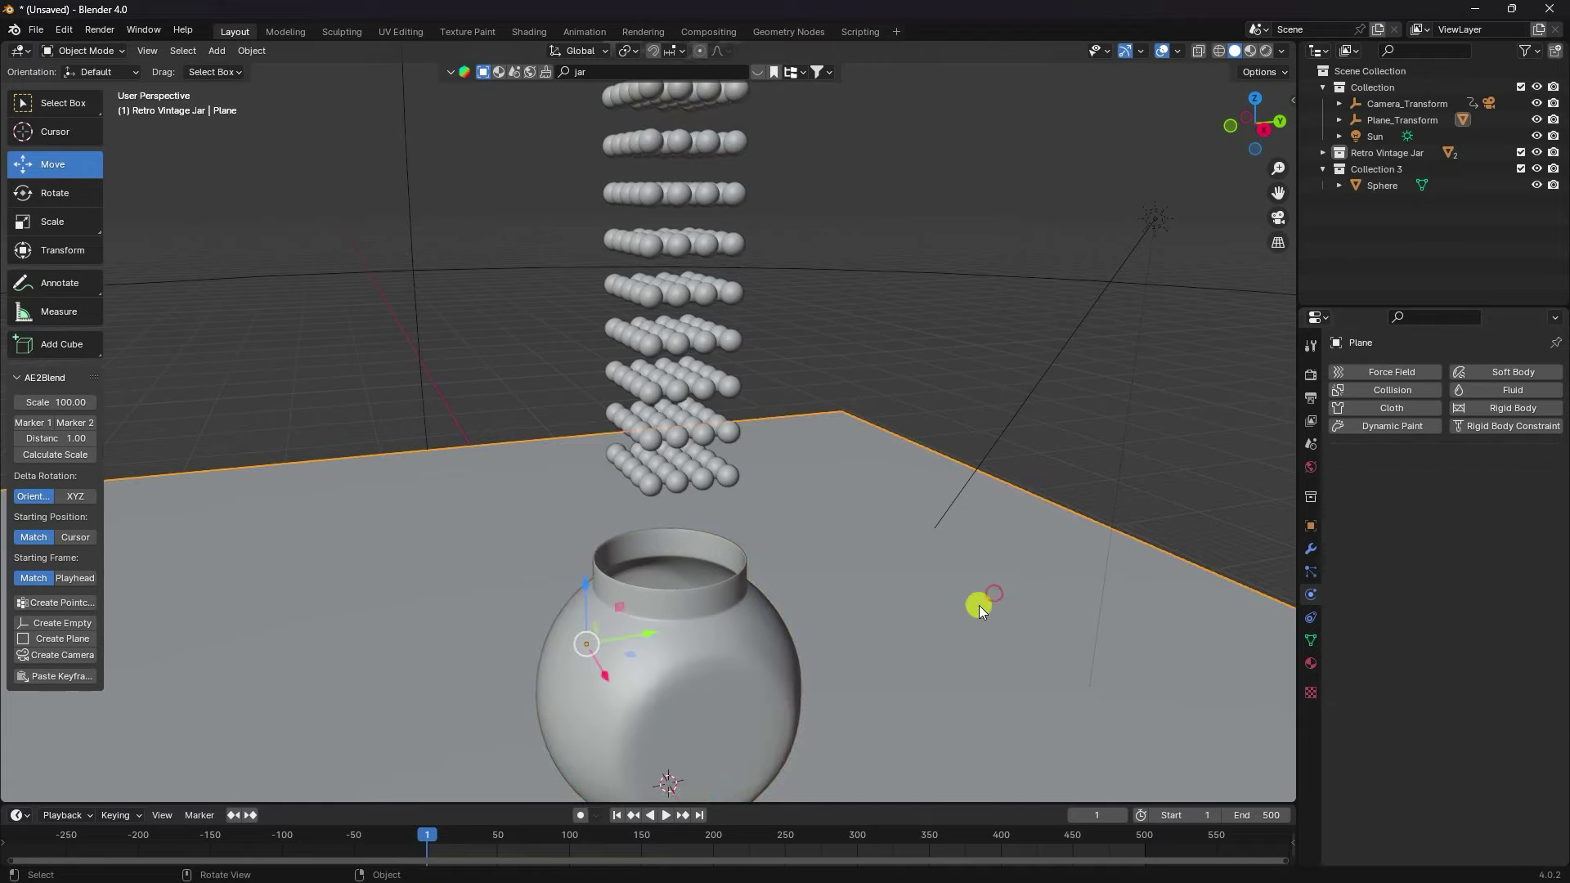
click(1513, 408)
click(1482, 477)
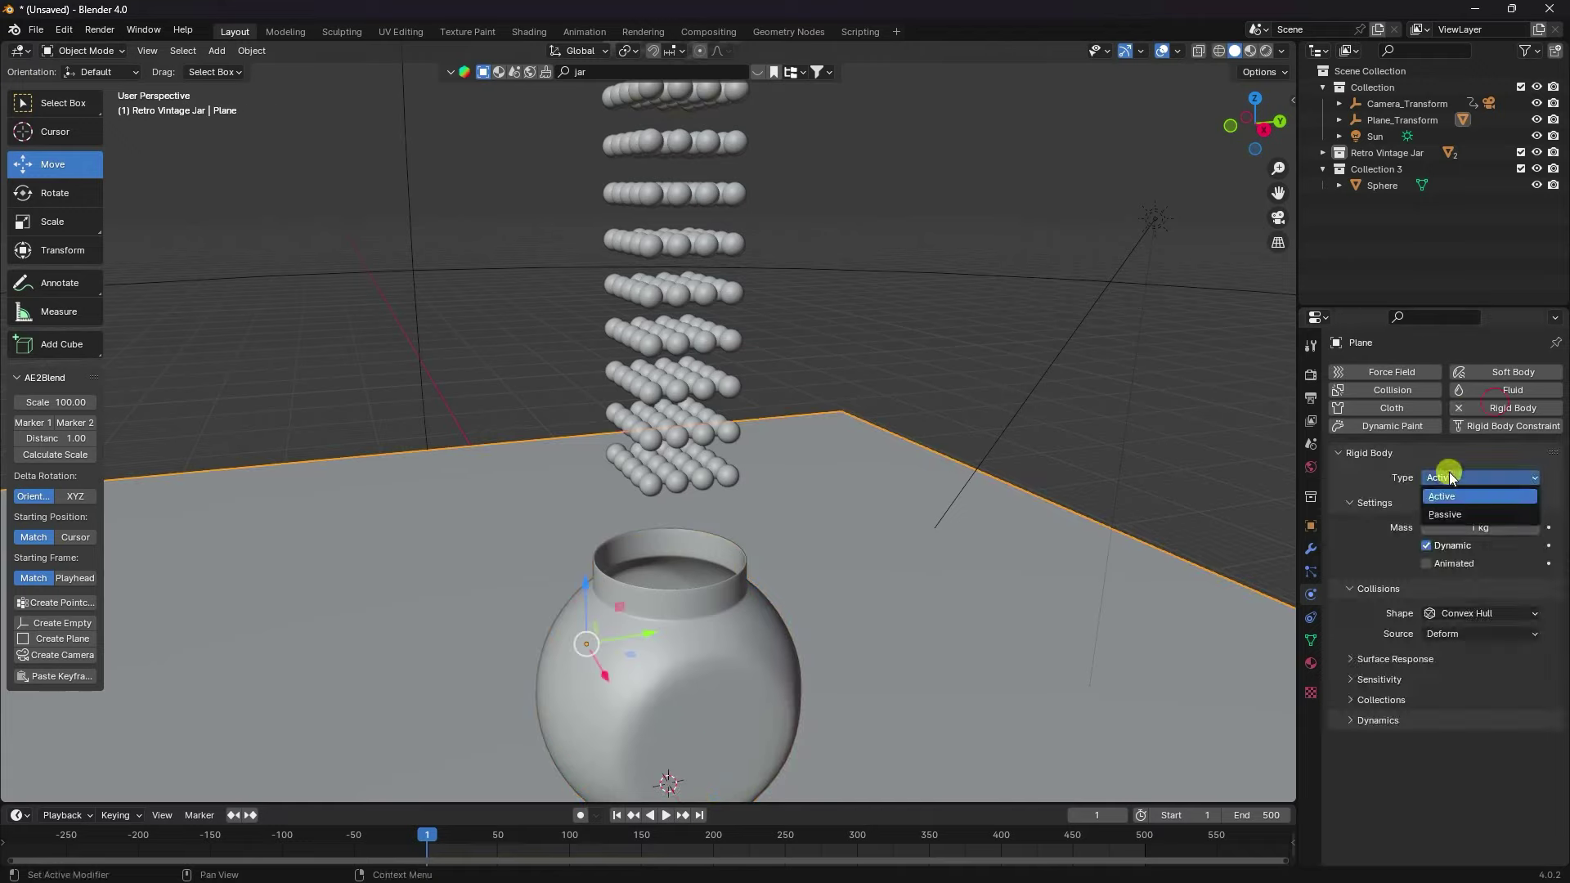
click(1475, 501)
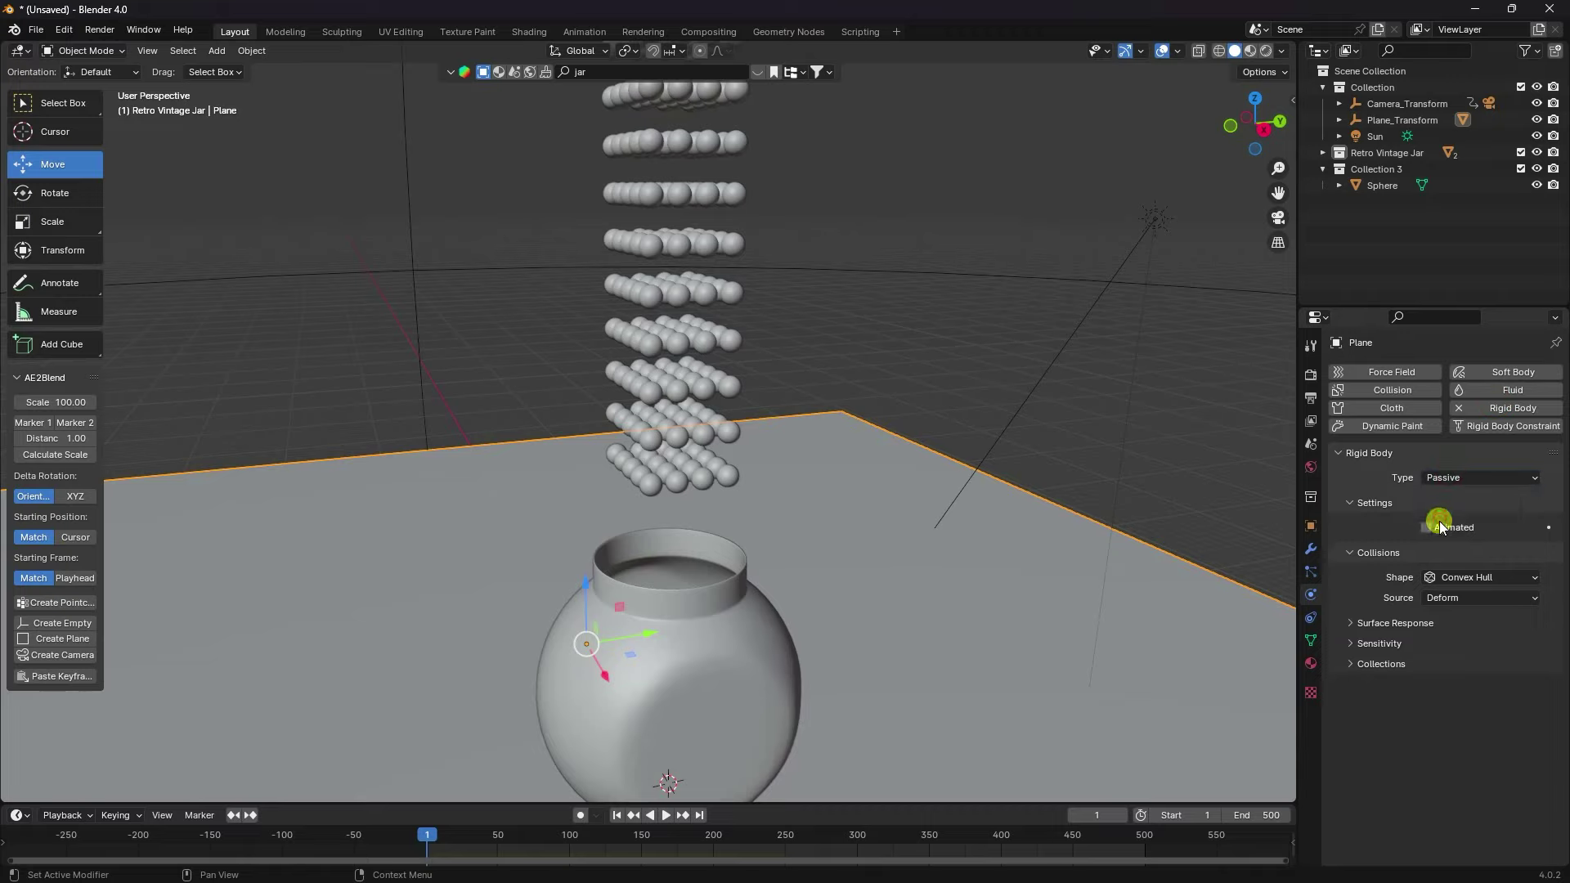
click(1451, 577)
click(1453, 705)
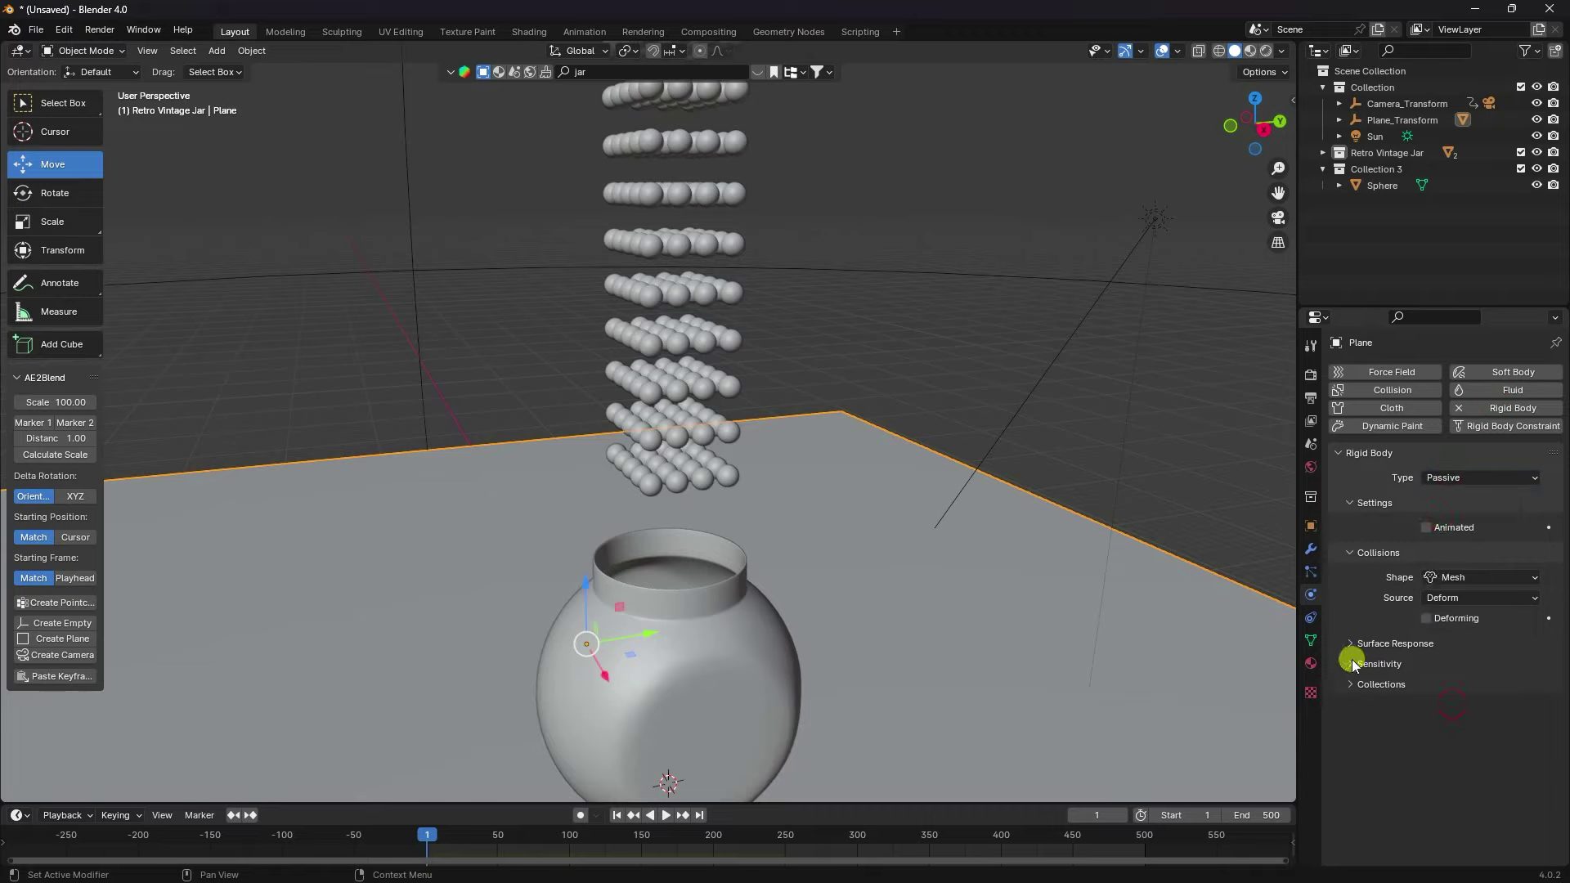
Set the plane's surface friction to 0.85
click(1353, 664)
click(1351, 643)
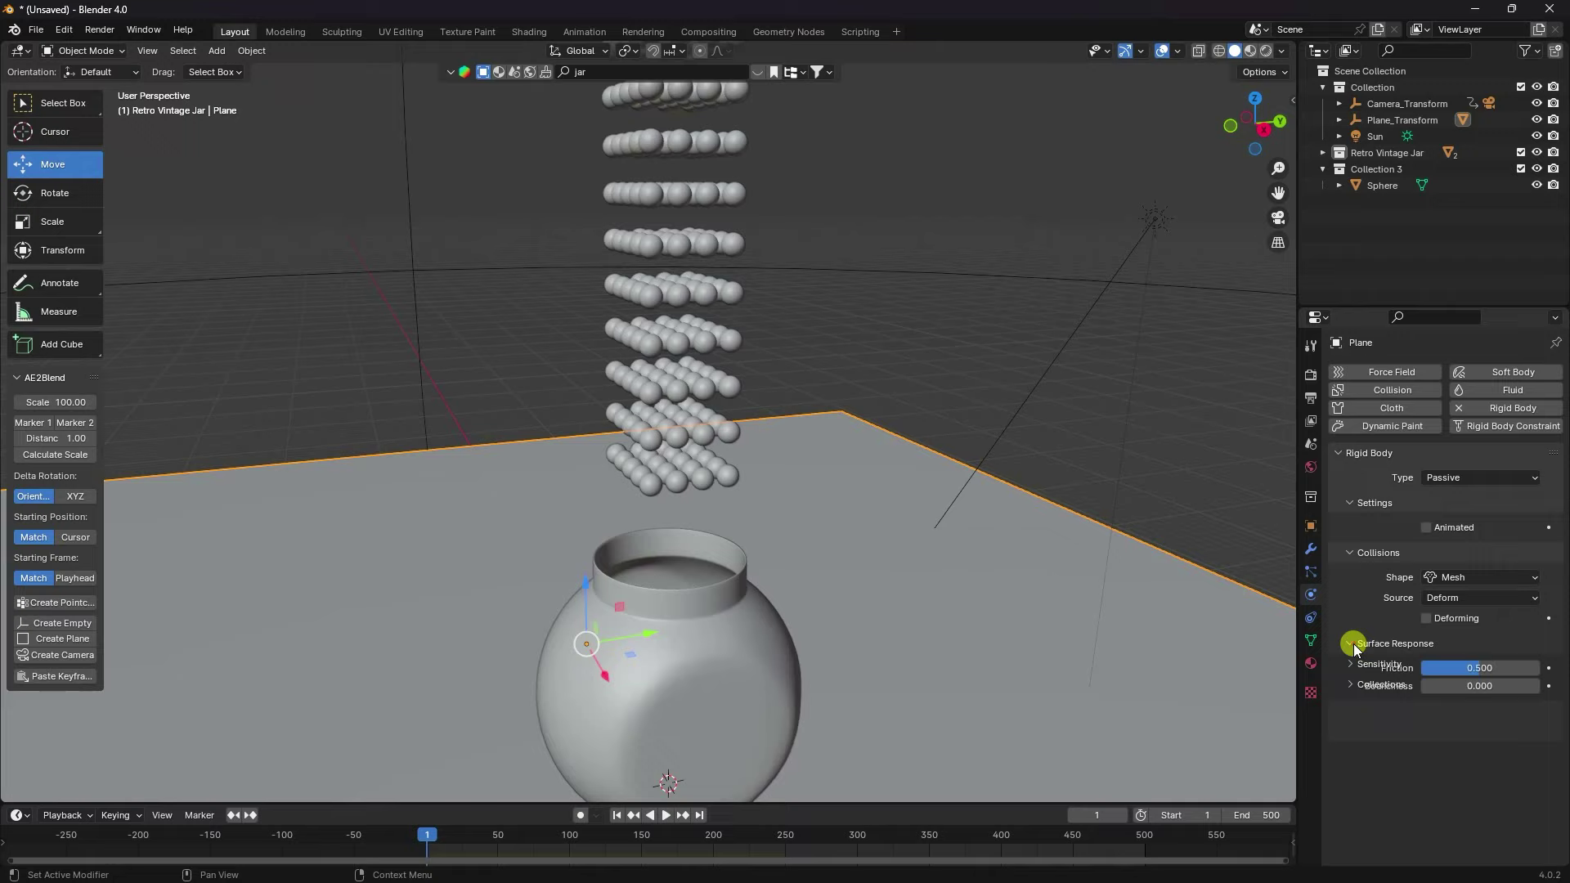
click(1484, 667)
text(0.85)
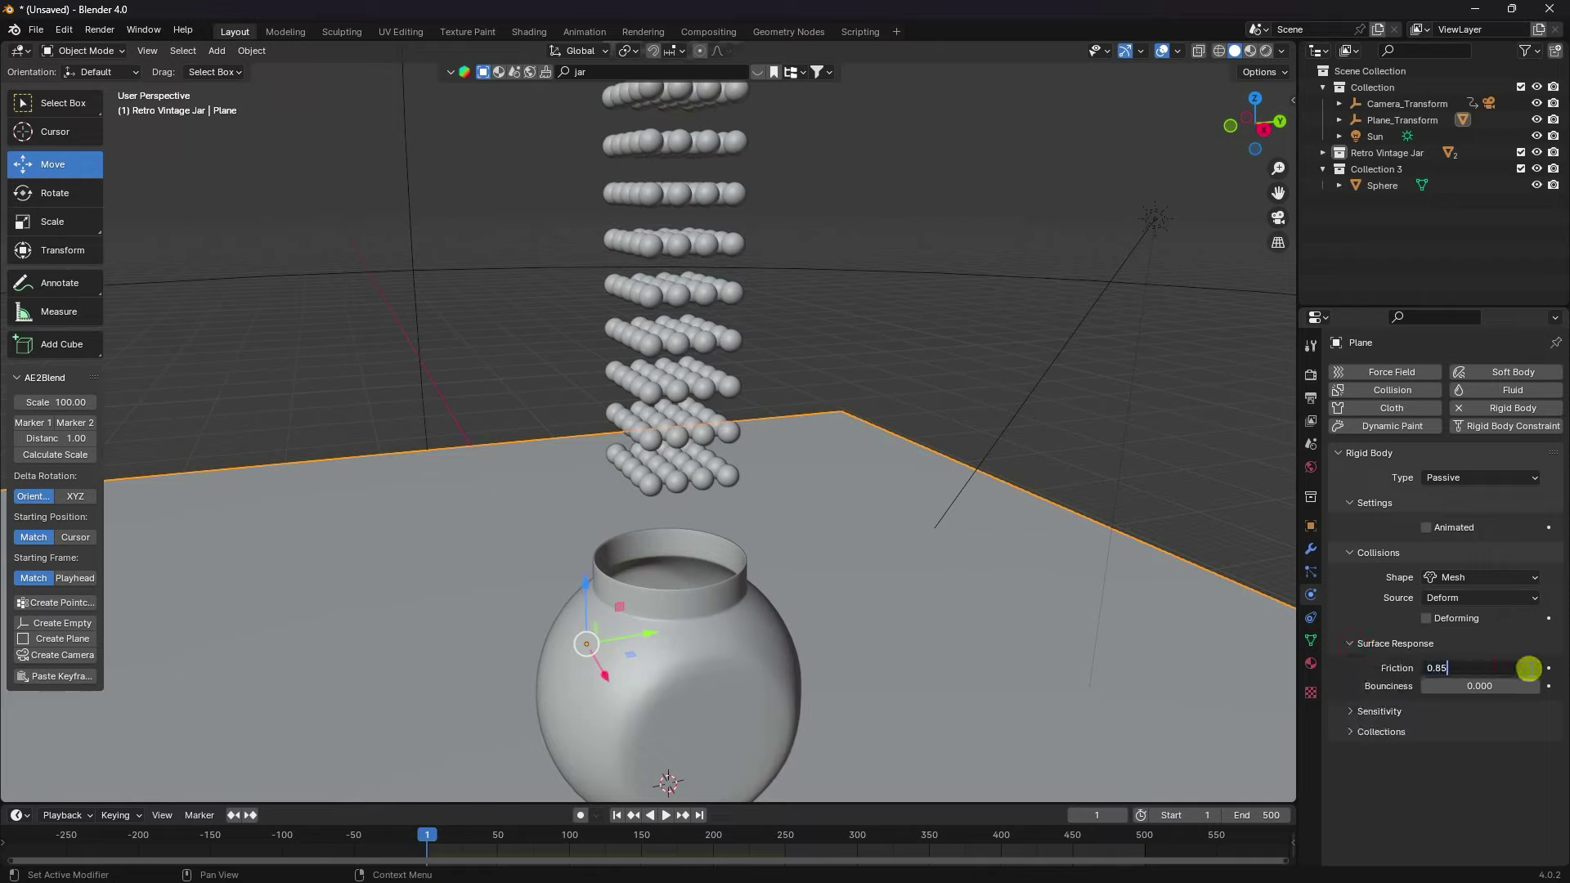
key(Return)
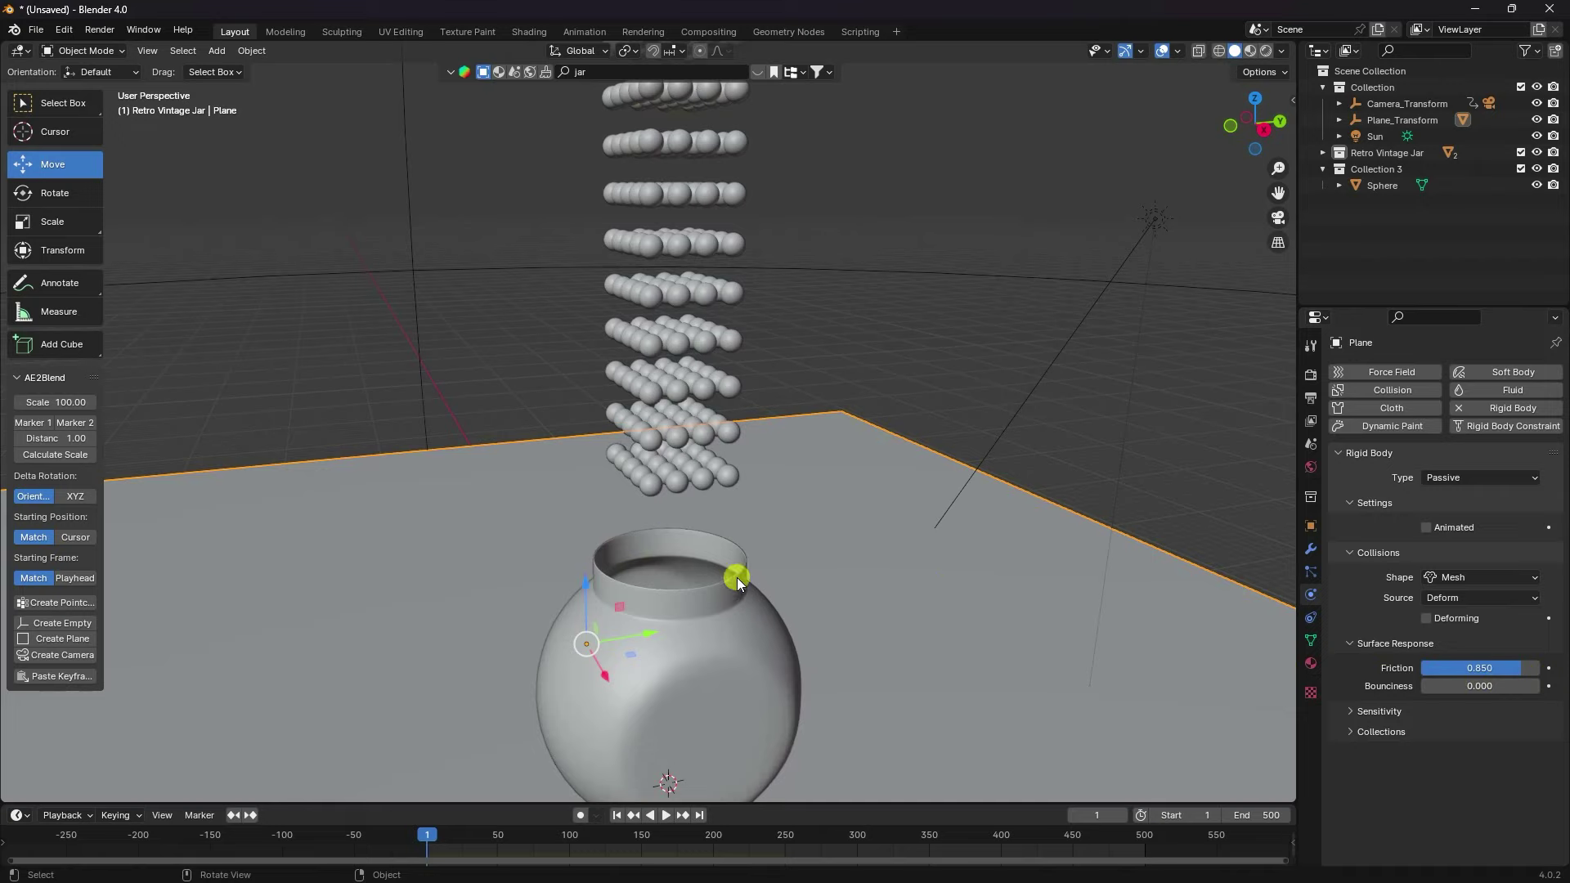
mouse_move(738, 577)
middle_down()
mouse_move(780, 620)
mouse_move(676, 635)
middle_up()
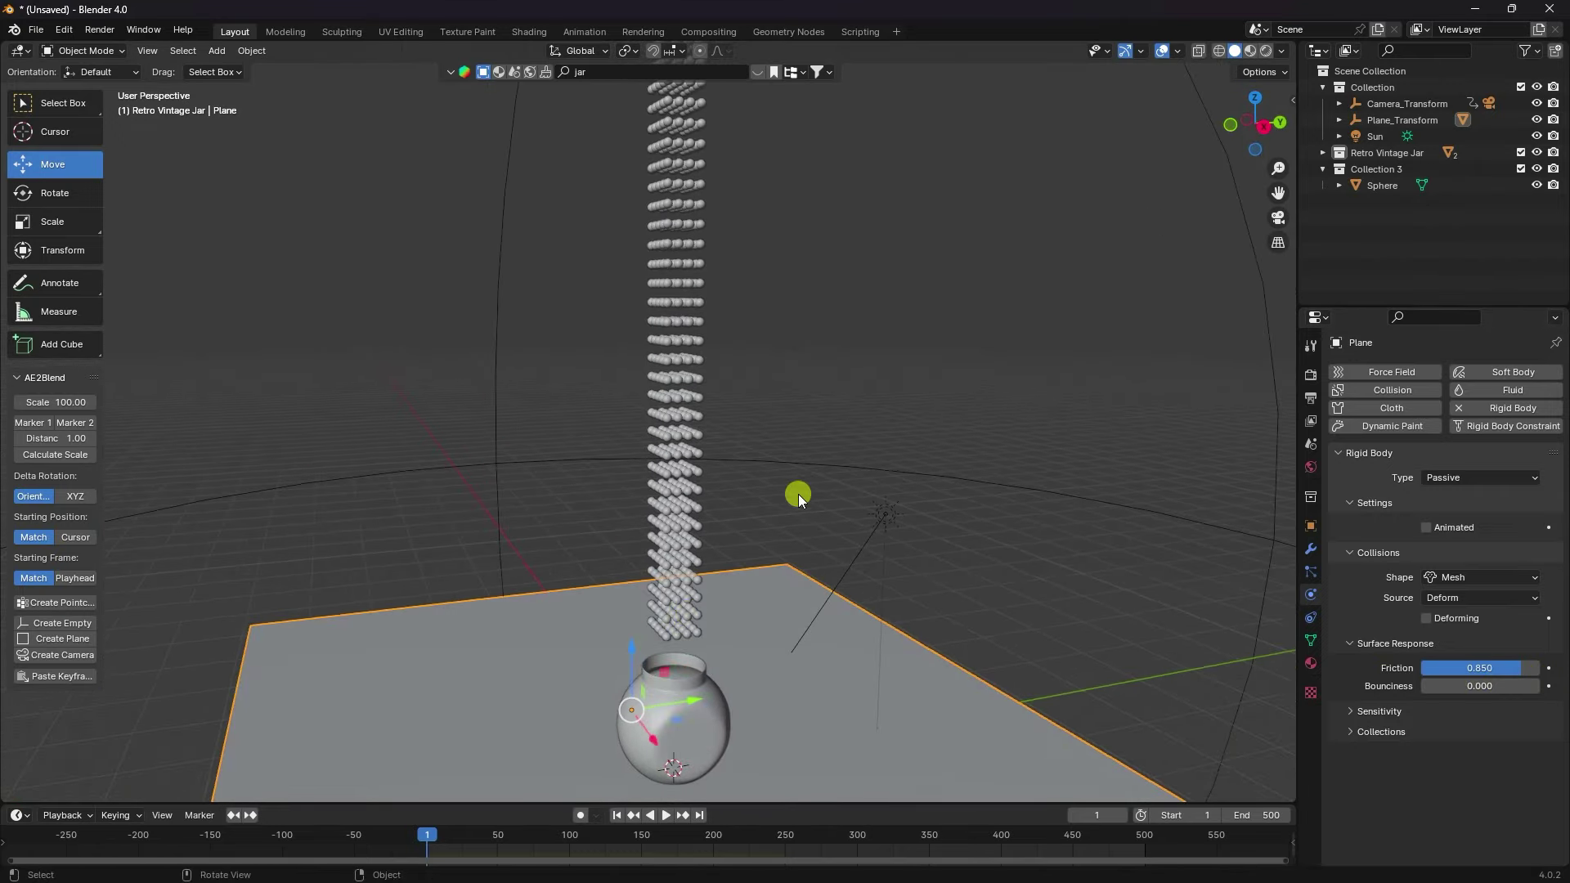
Separate the Sphere array mesh into individual objects by loose parts
mouse_move(786, 501)
middle_down()
mouse_move(655, 469)
mouse_move(674, 425)
middle_up()
click(674, 426)
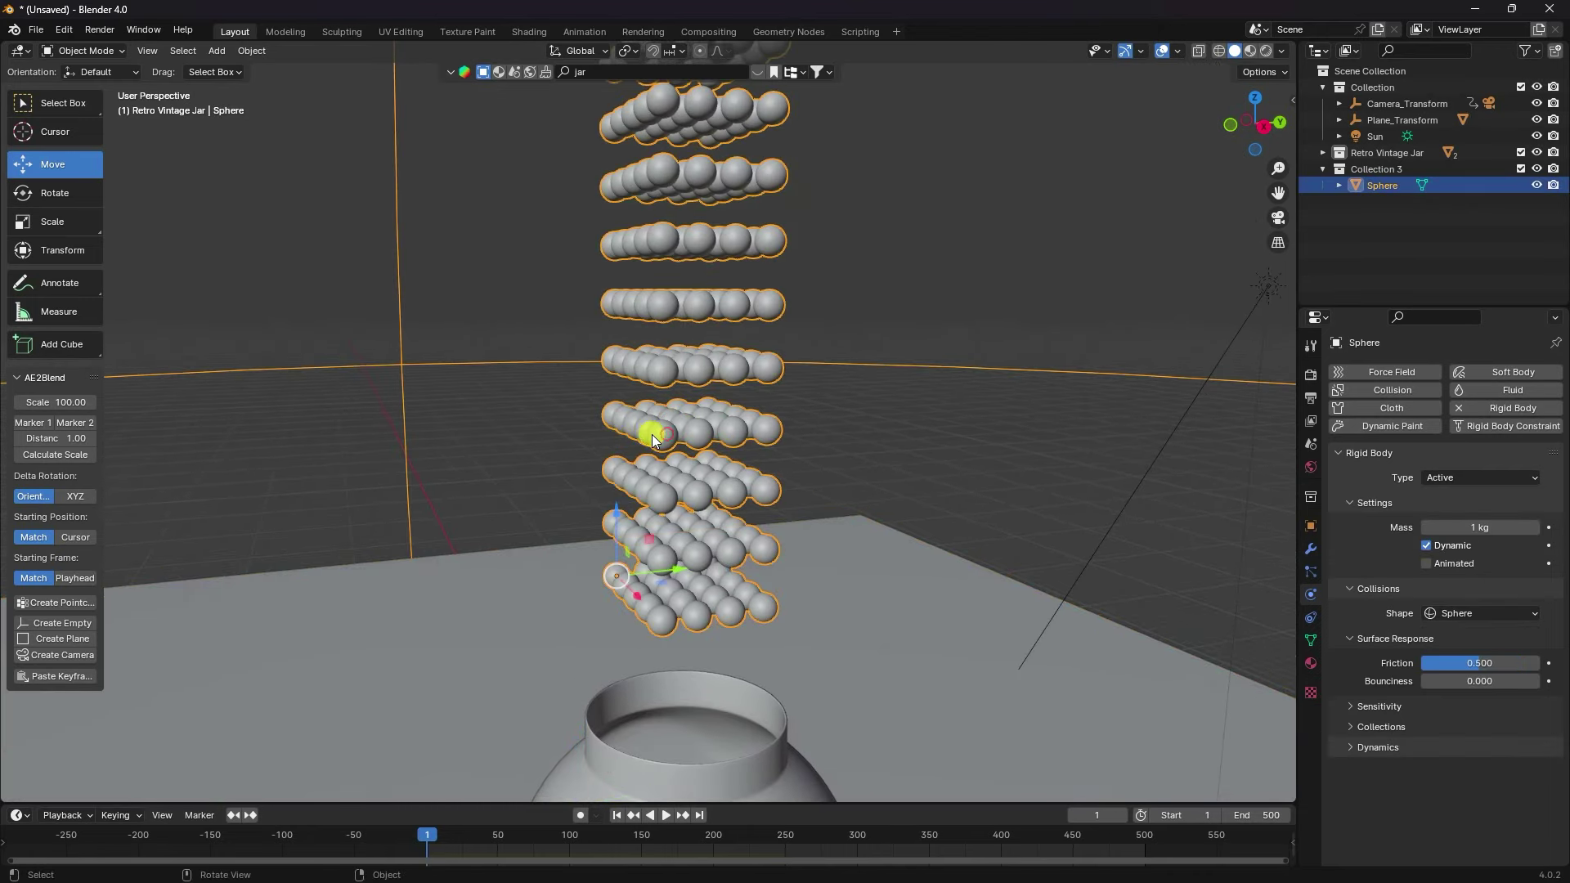
click(102, 72)
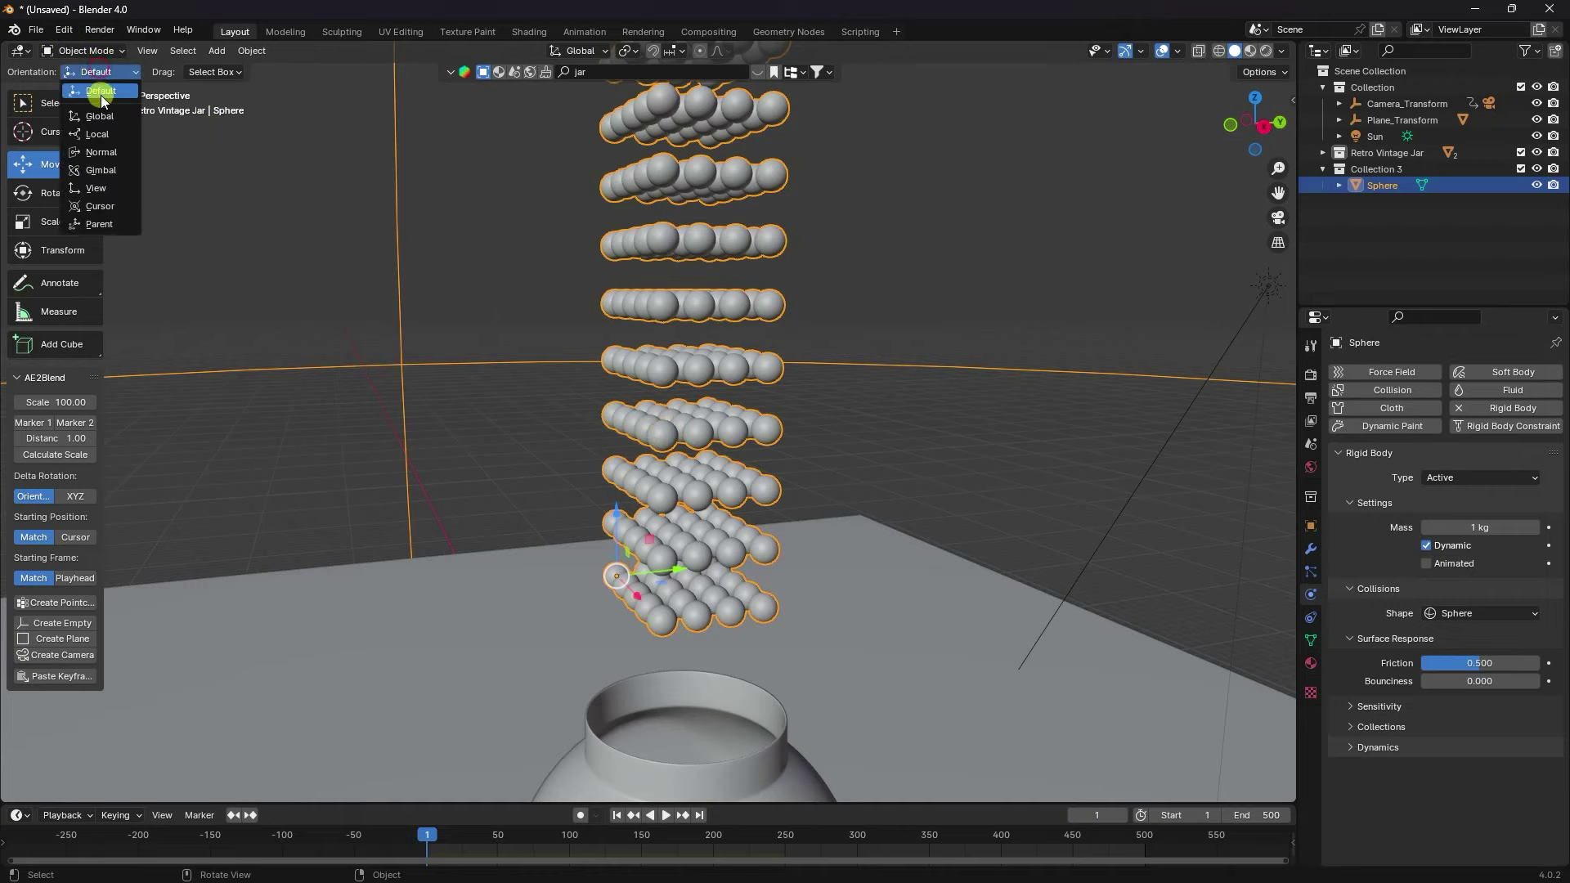
click(88, 52)
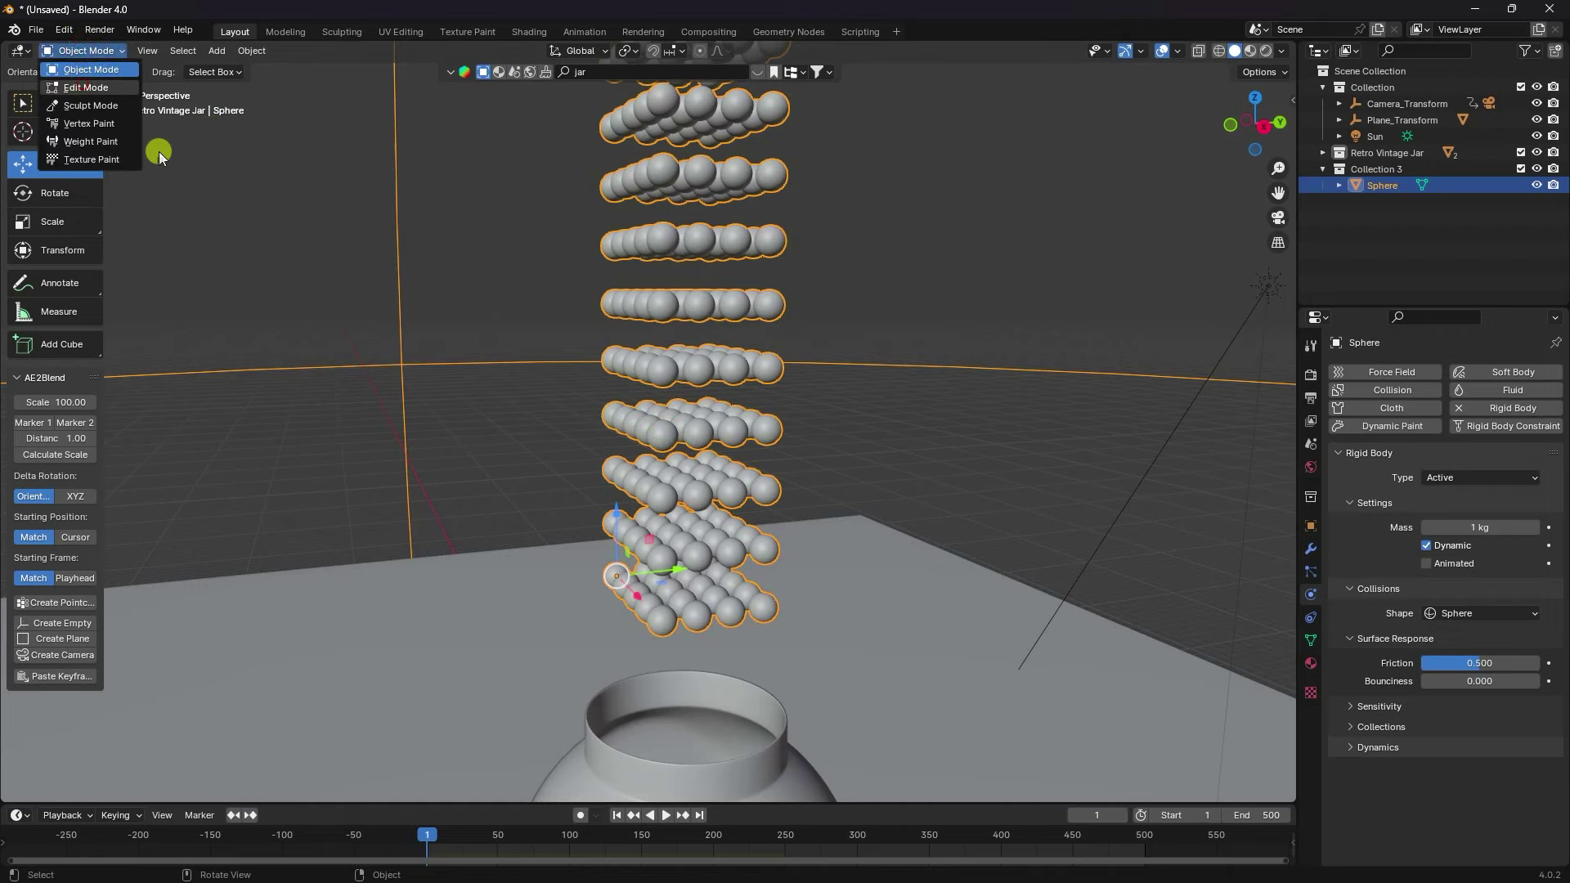
key(Tab)
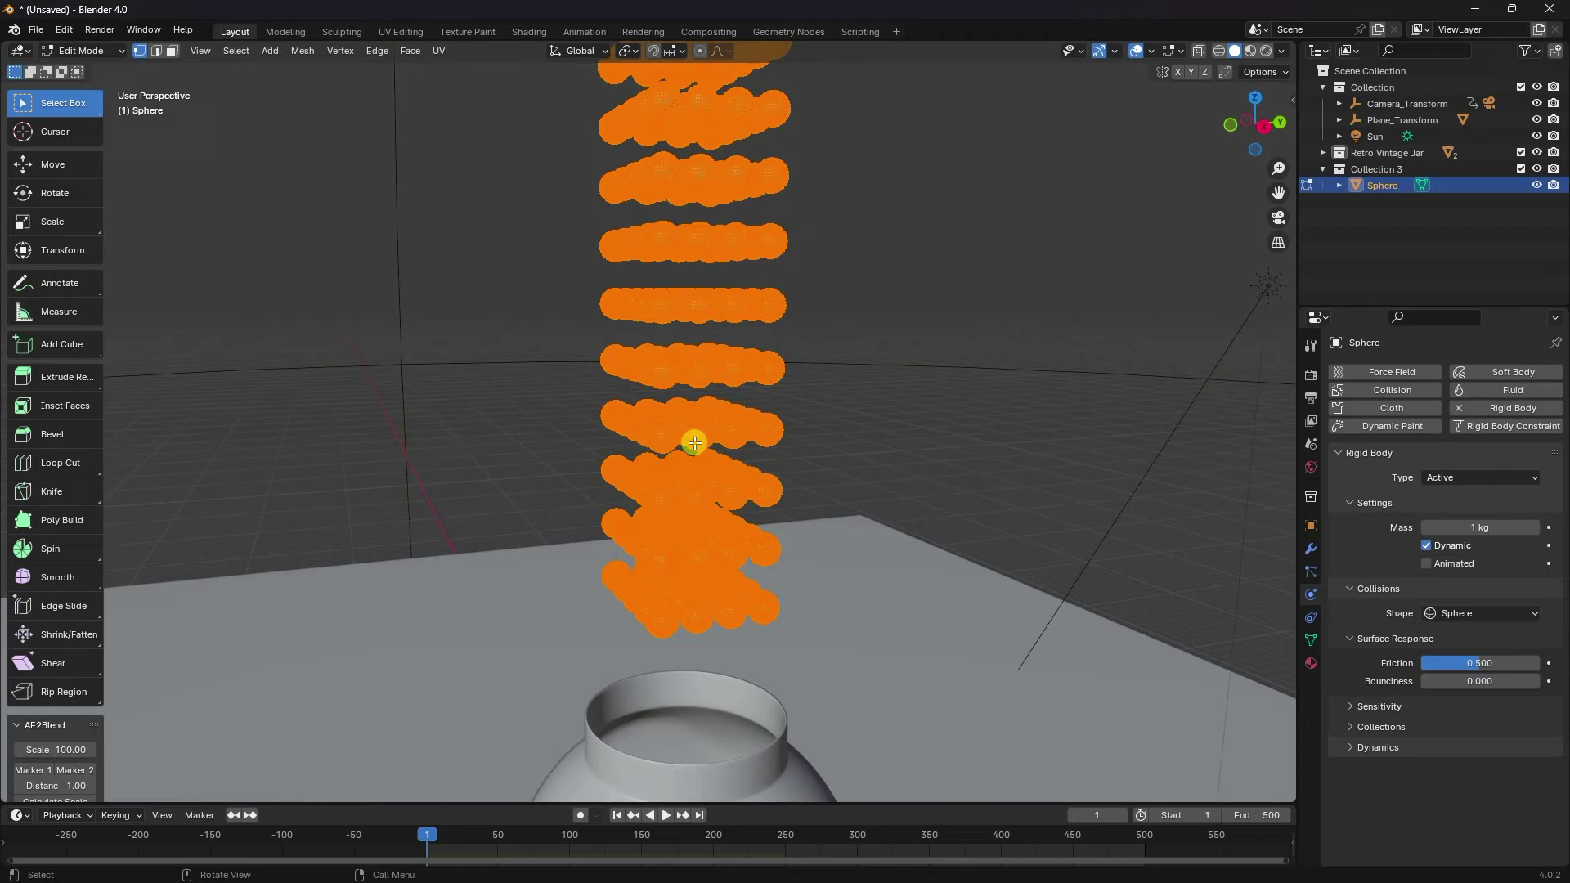
key(p)
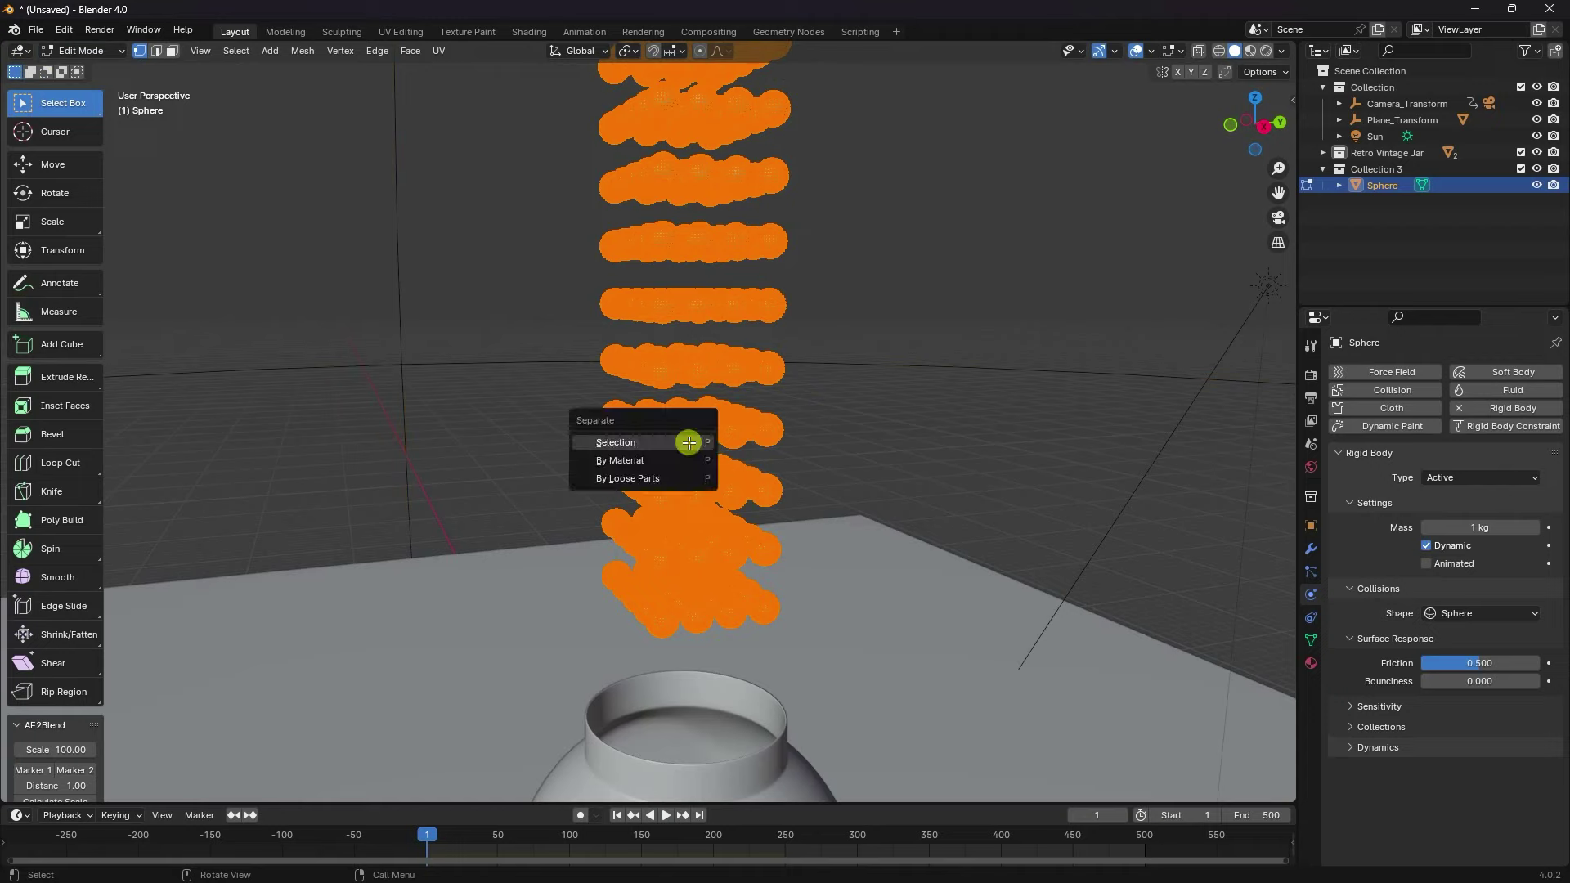
click(640, 480)
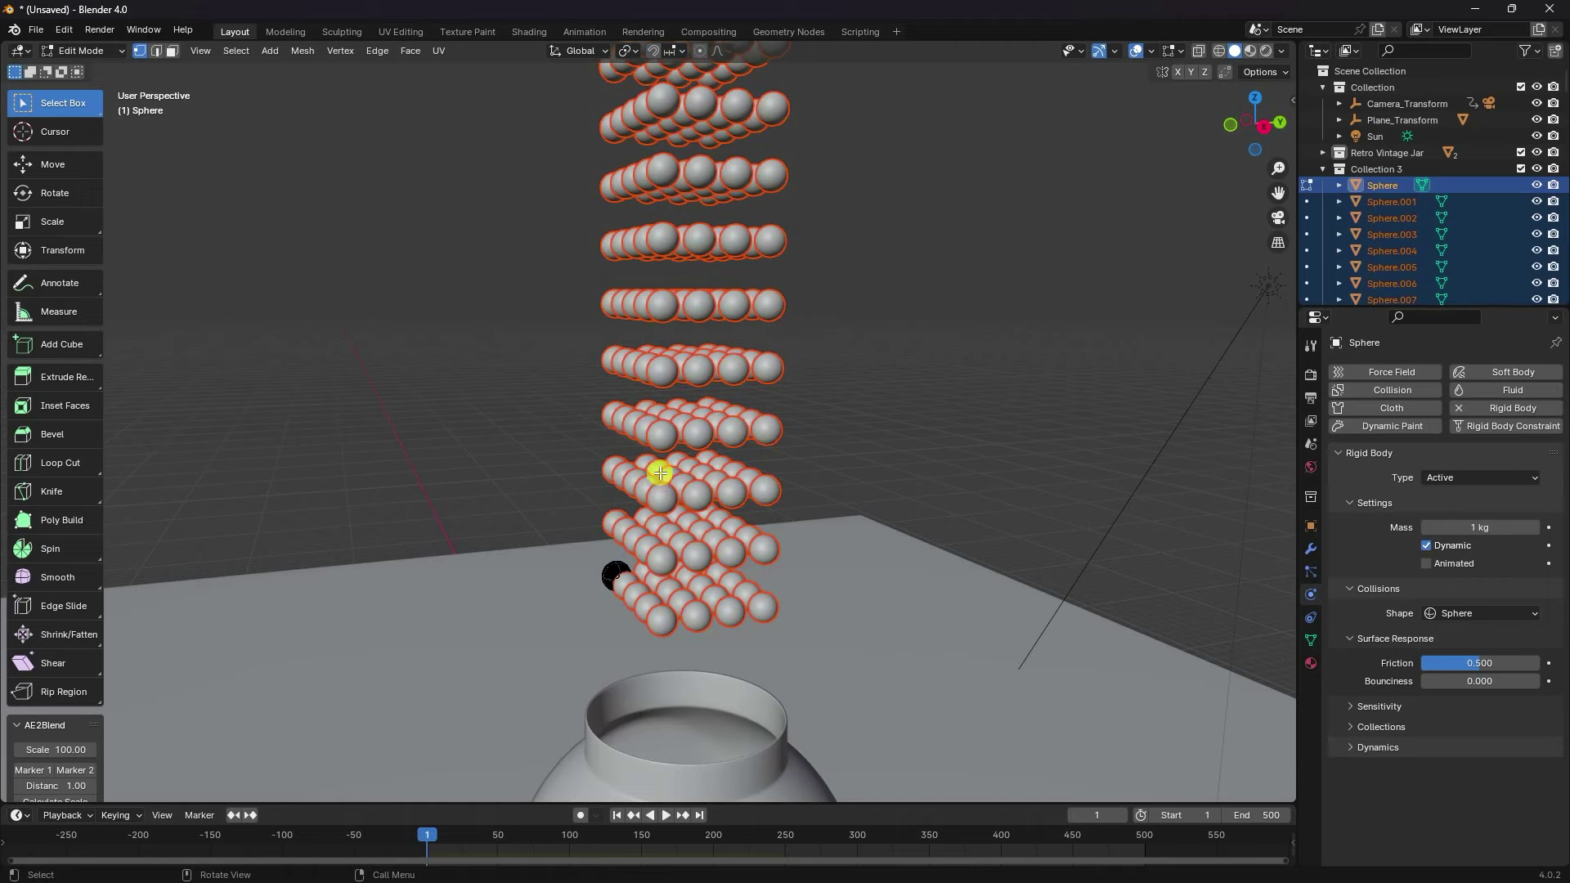
Back in Object Mode, set each sphere's origin to its own geometry
click(86, 50)
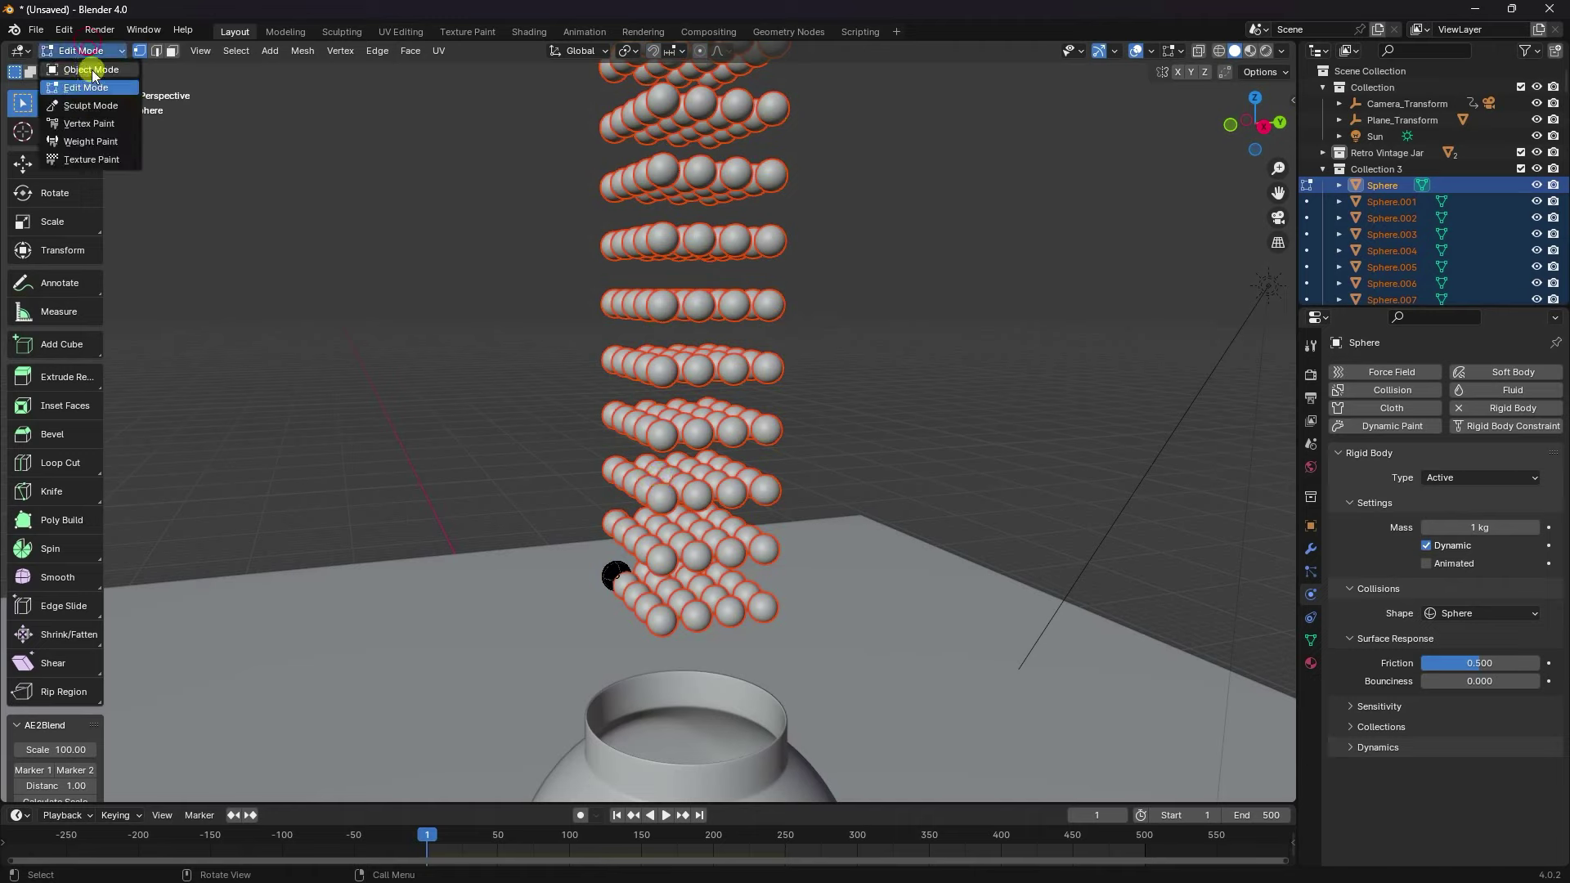
click(92, 68)
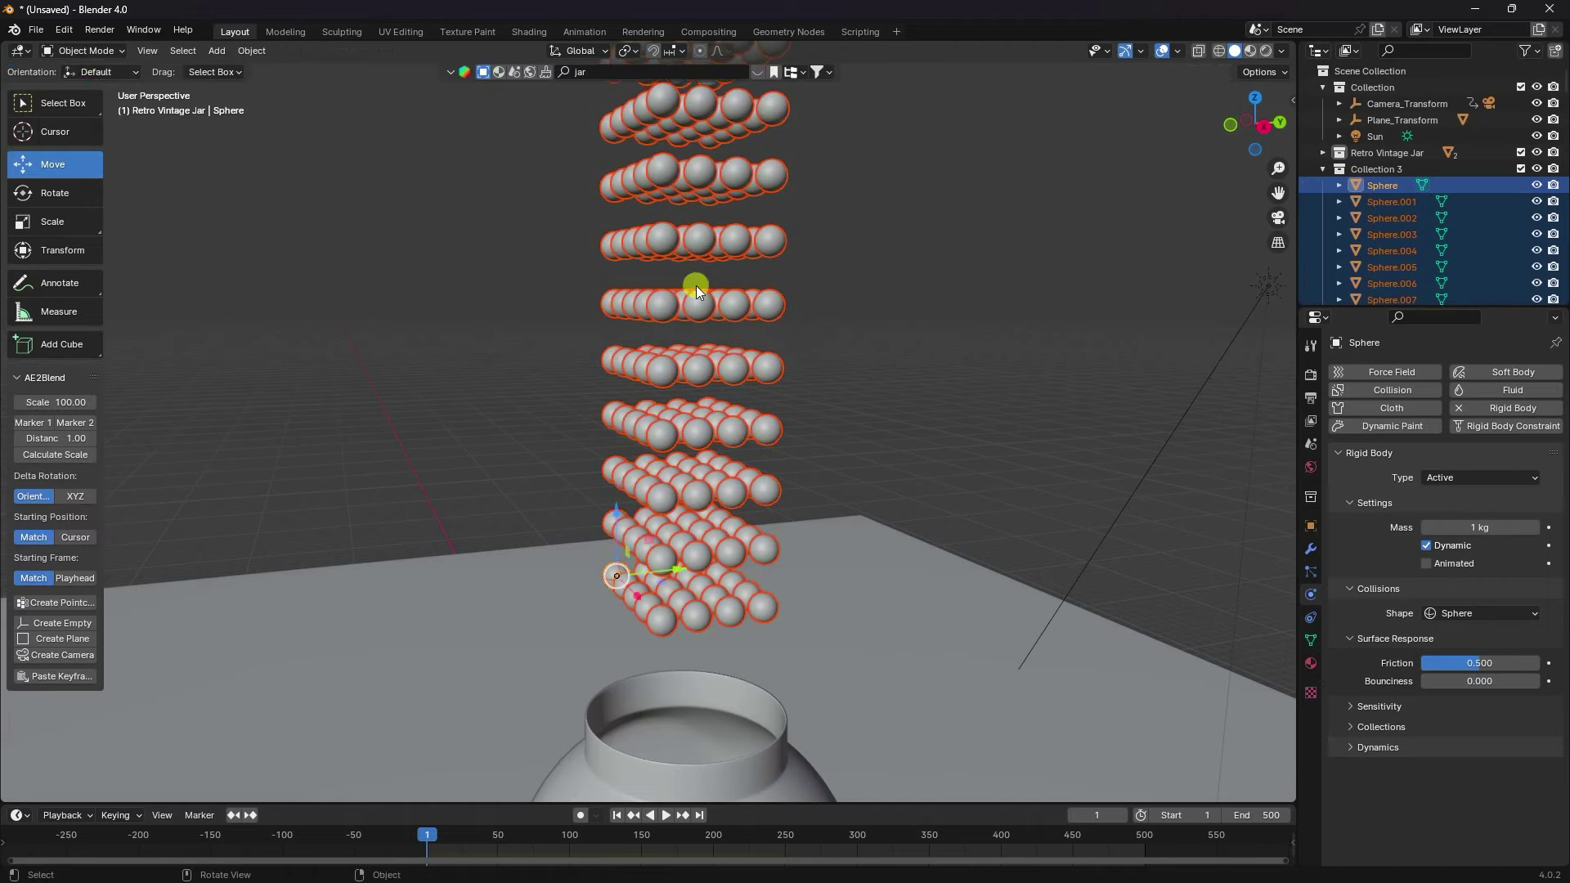
click(252, 51)
mouse_move(280, 86)
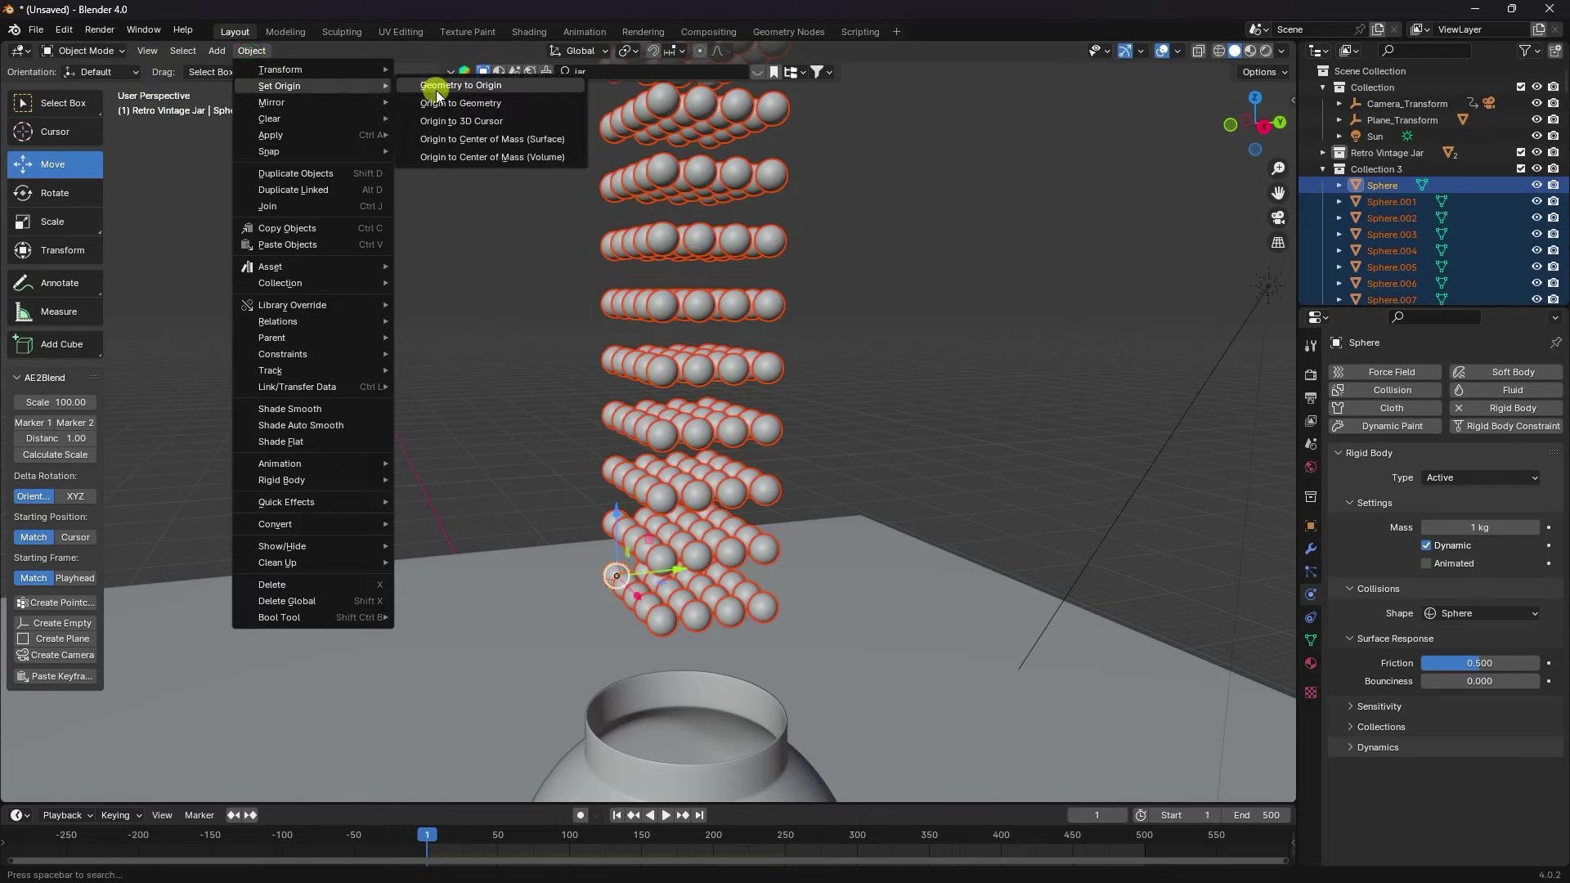
click(455, 101)
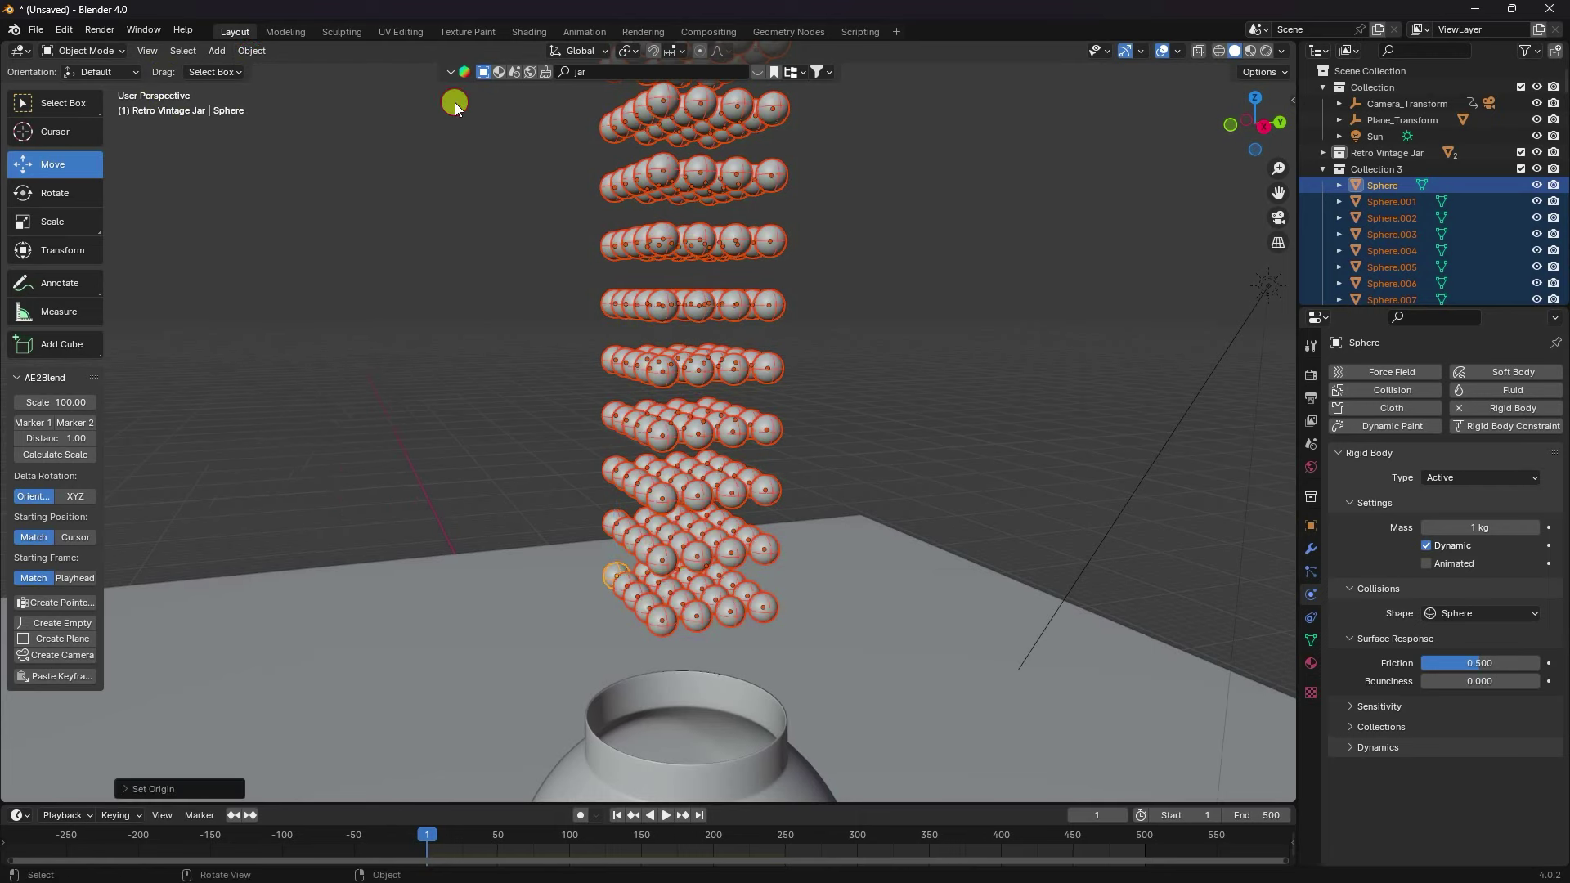
scroll(581, 417, down, 5)
scroll(566, 494, down, 3)
scroll(571, 597, up, 2)
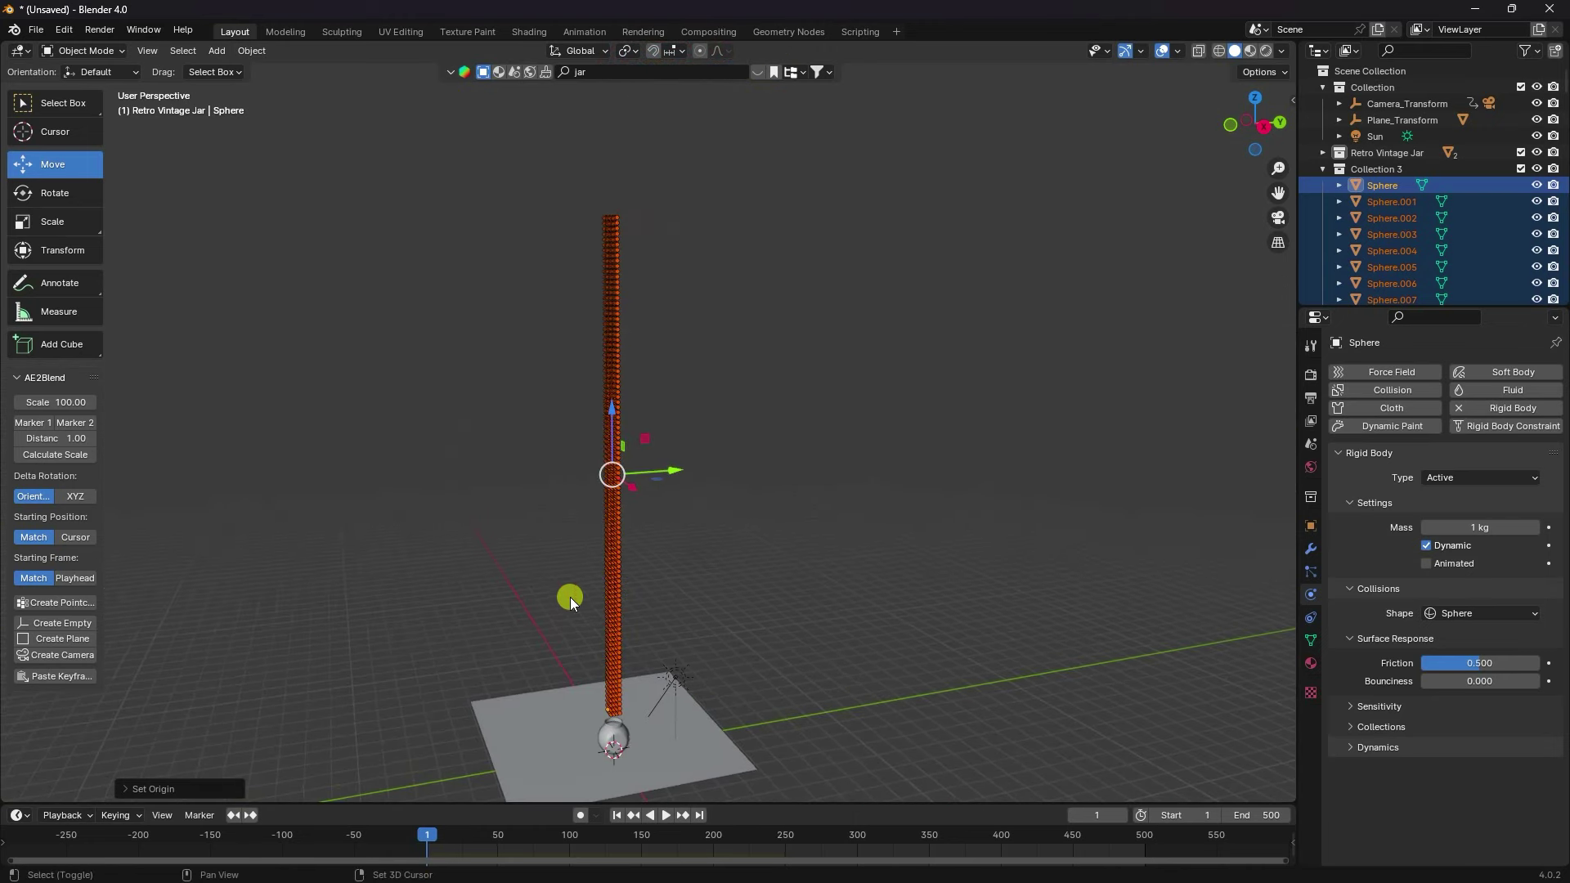
scroll(592, 503, up, 4)
scroll(631, 463, up, 2)
scroll(603, 435, up, 1)
scroll(527, 460, up, 5)
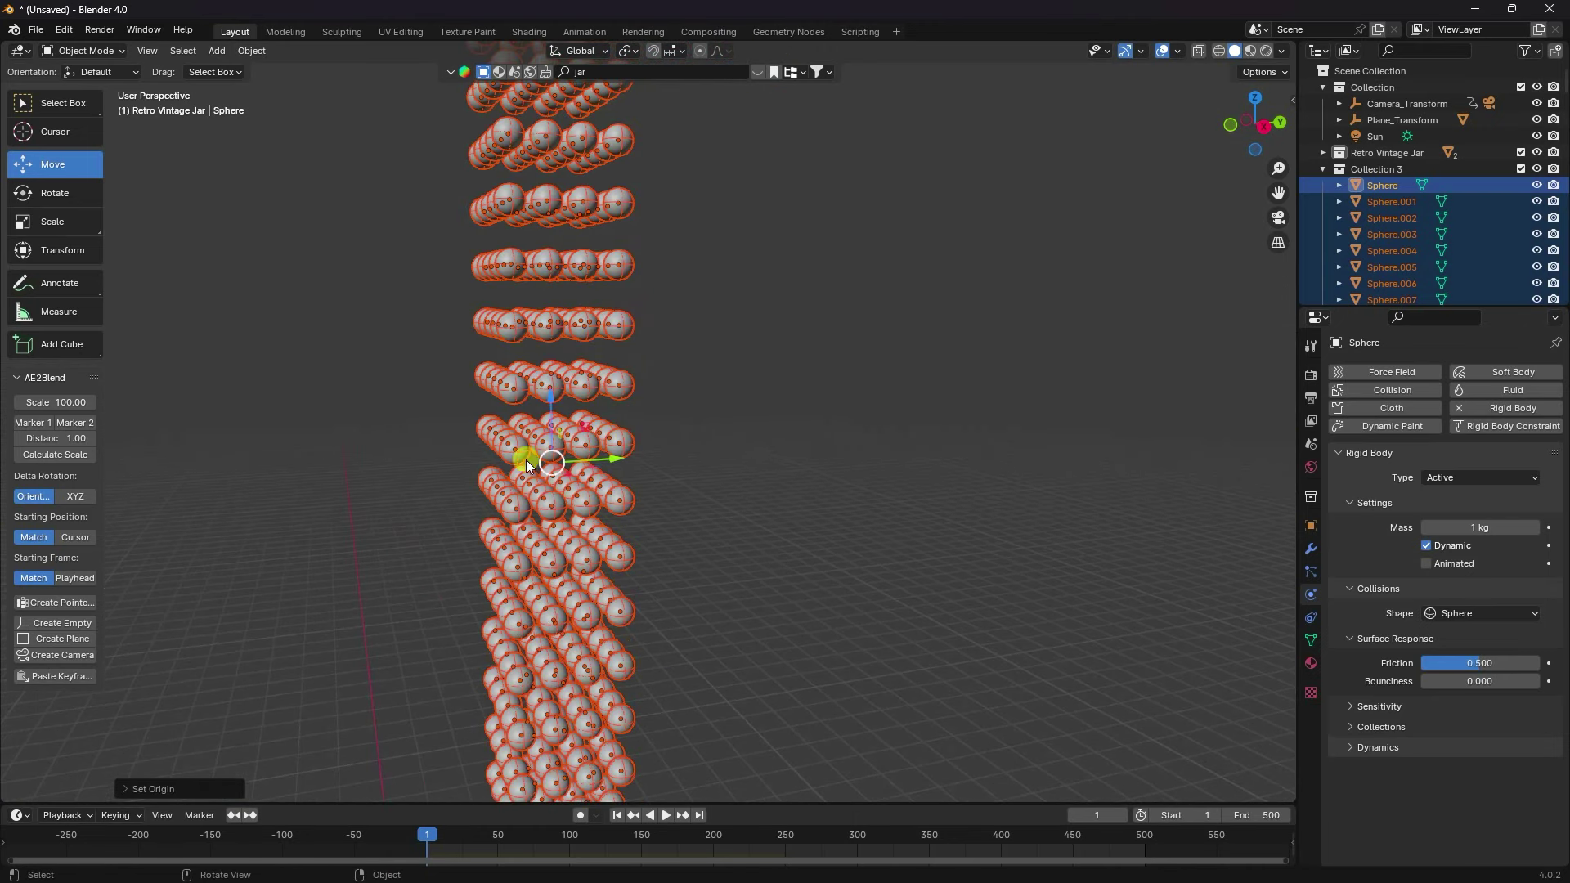
scroll(568, 443, down, 5)
shift+scroll(548, 394, down, 3)
shift+scroll(675, 553, down, 3)
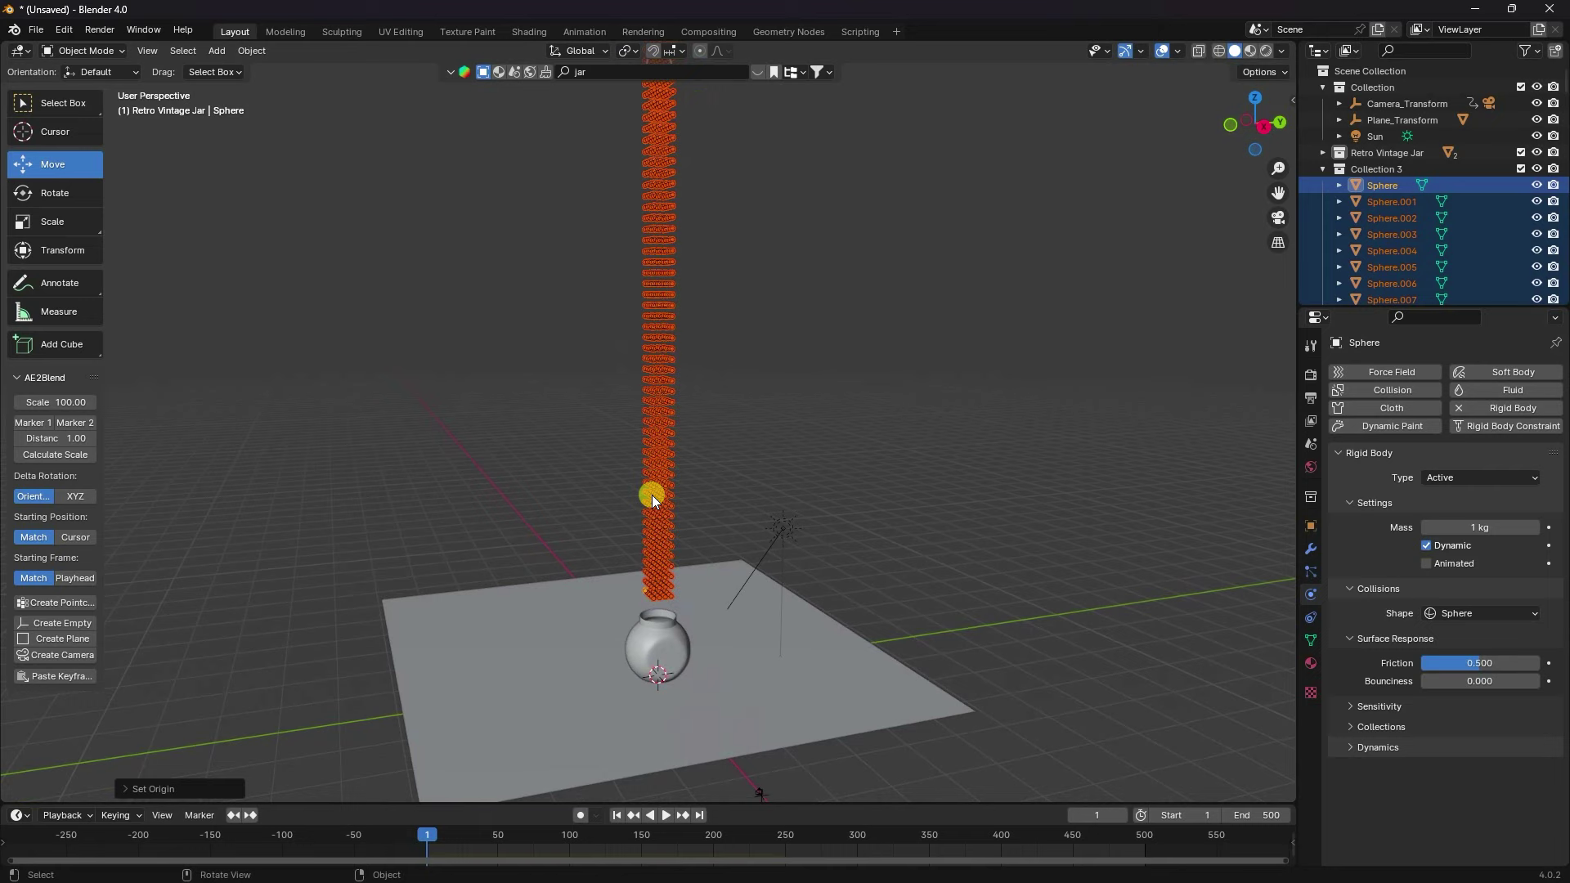
scroll(651, 494, up, 5)
shift+middle_drag(665, 649, 595, 215)
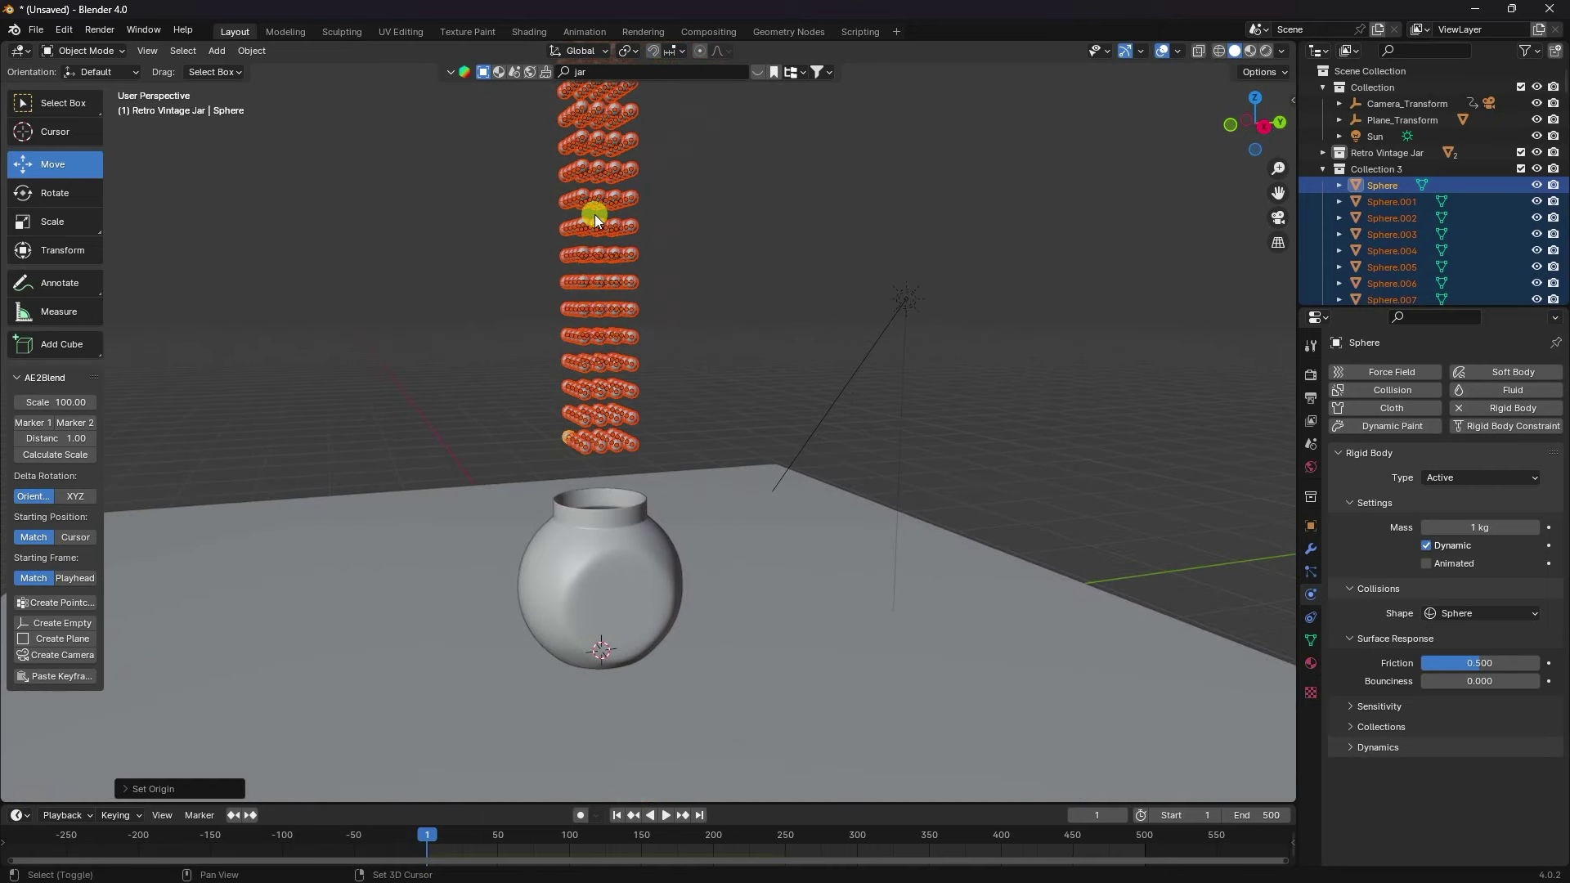
Set the scene gravity Z value to -5 m/s²
click(1312, 441)
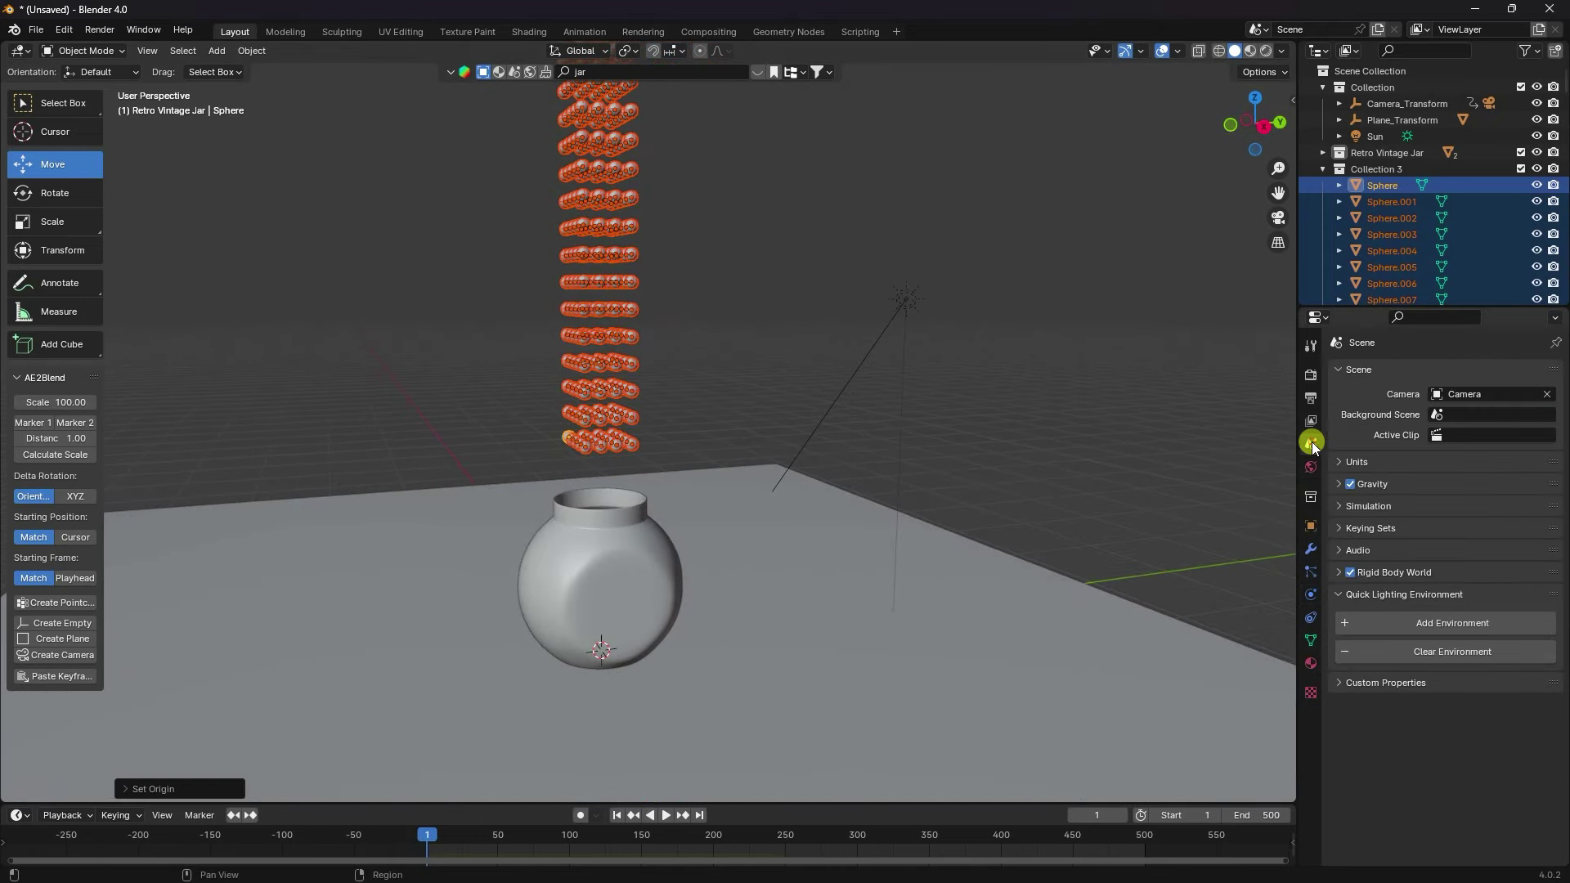
click(1338, 485)
double_click(1463, 540)
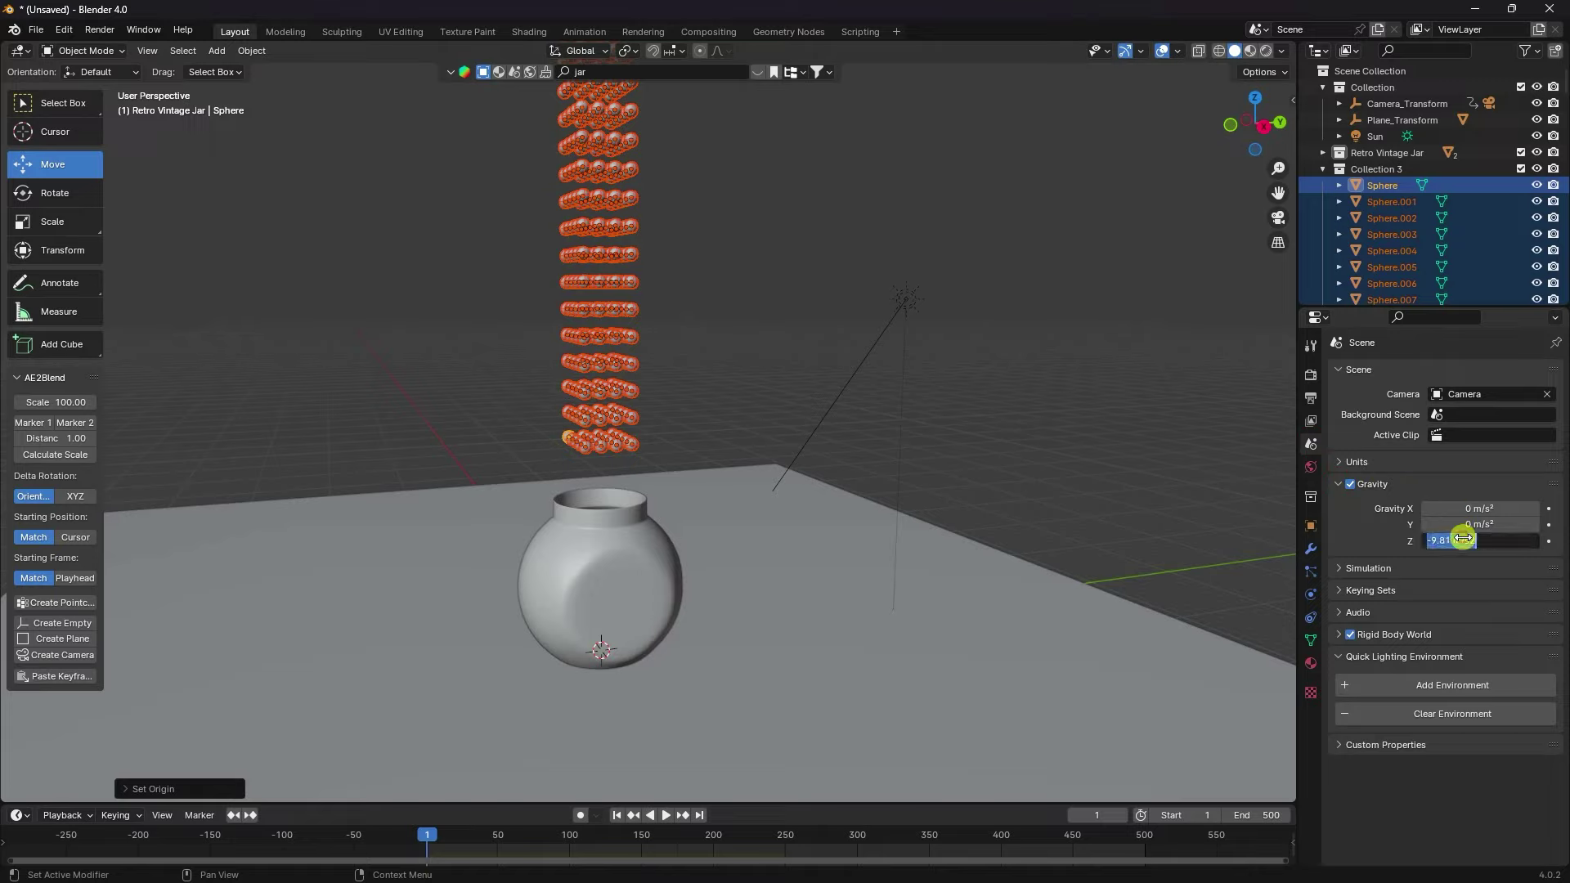
key(Return)
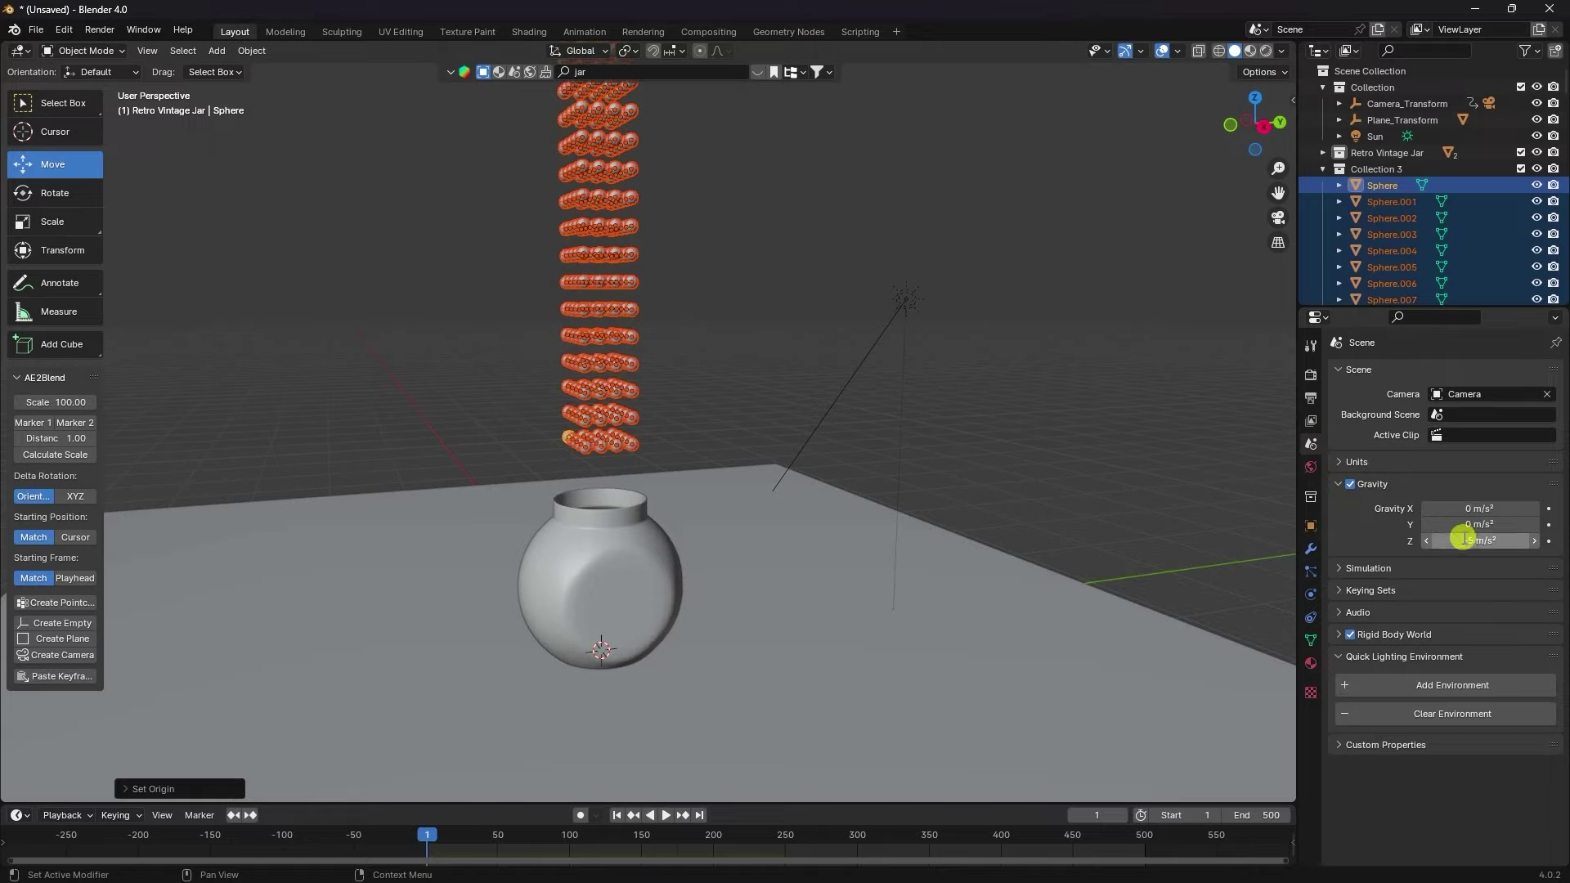
Set the Rigid Body World cache end frame to 500 and bake all dynamics
click(1339, 636)
scroll(1342, 646, down, 3)
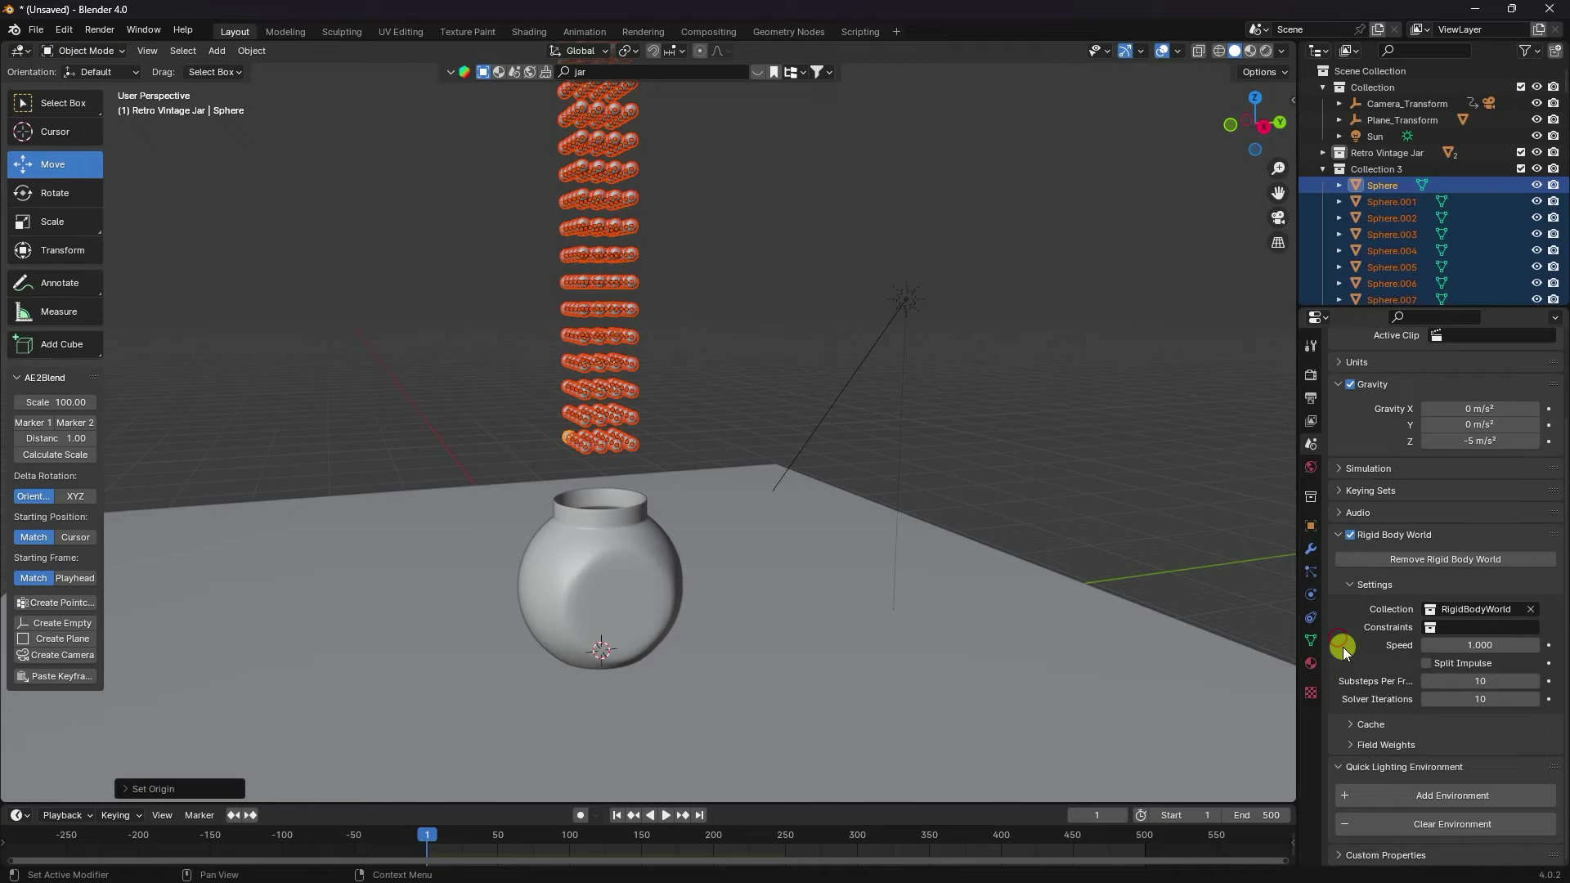
click(1358, 725)
scroll(1354, 679, down, 5)
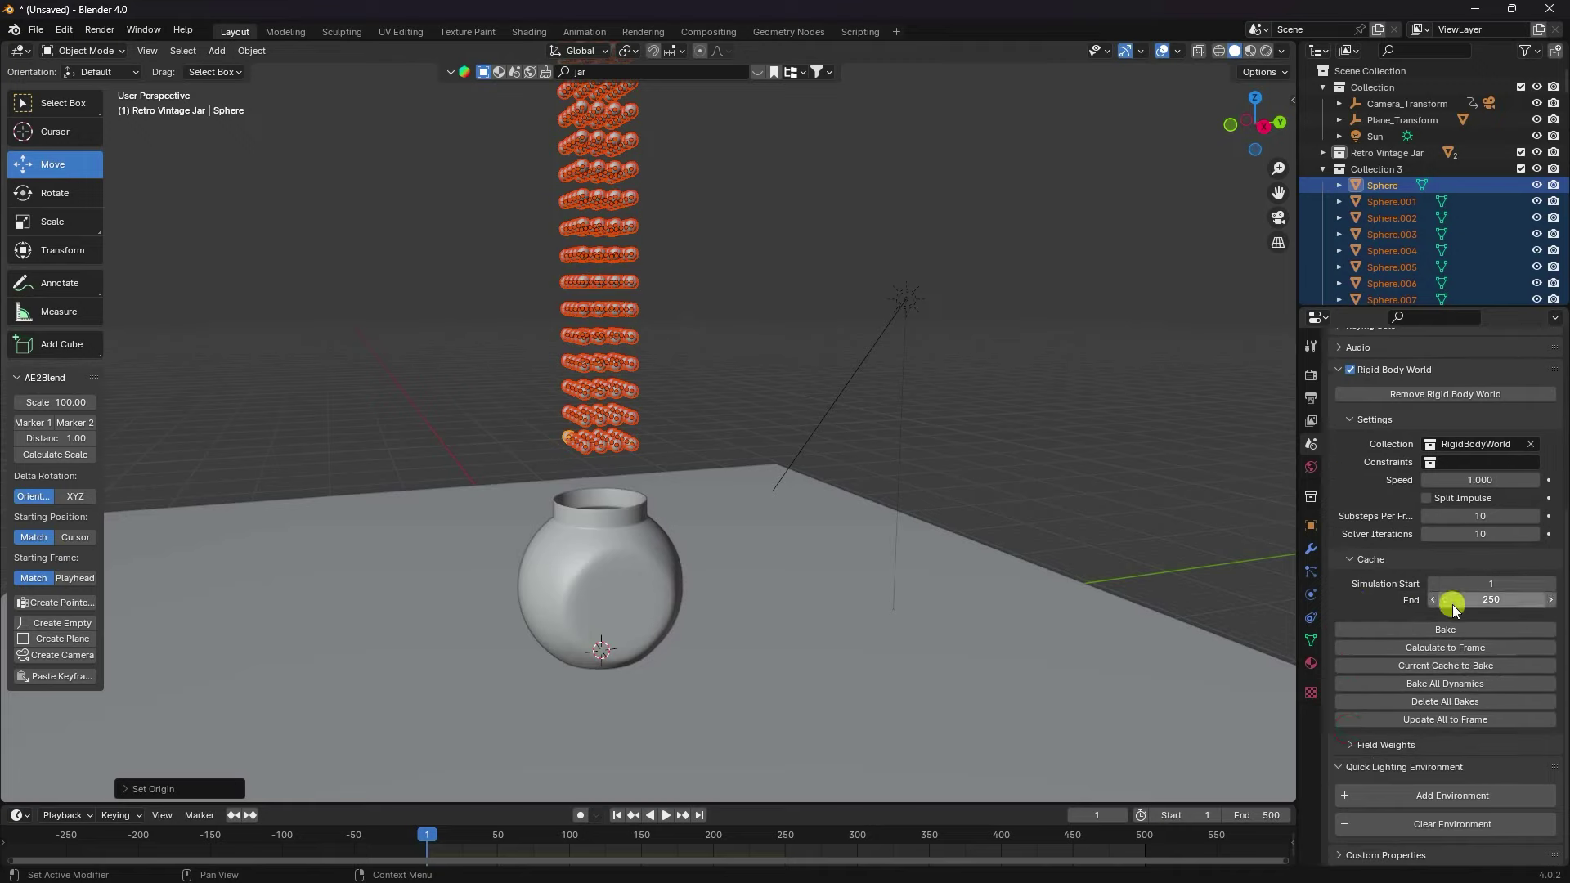
text(500)
key(Return)
click(1419, 685)
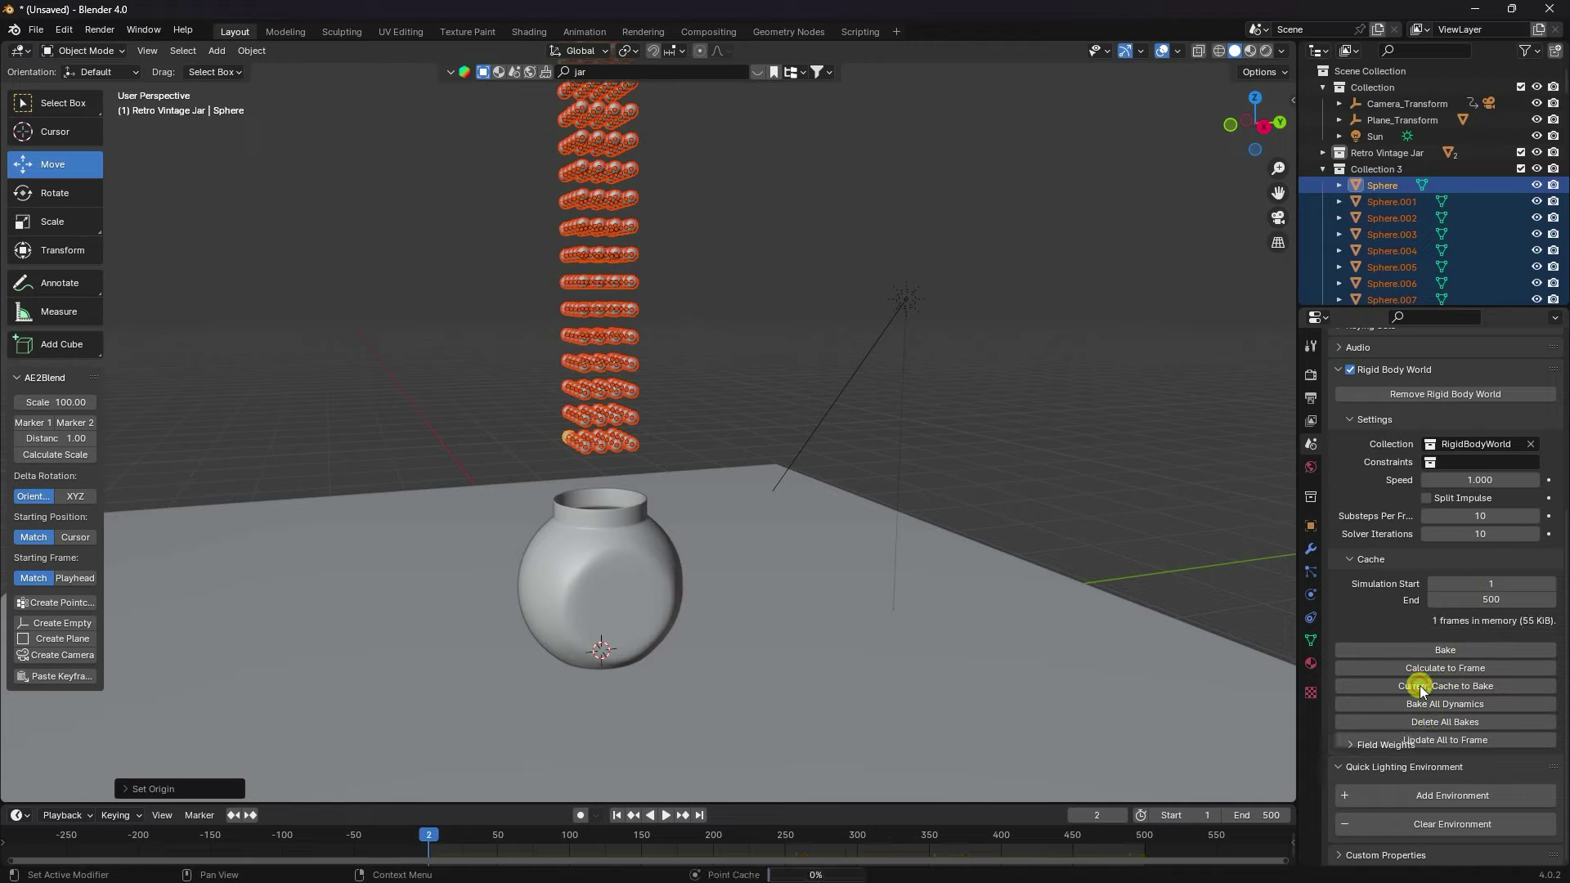
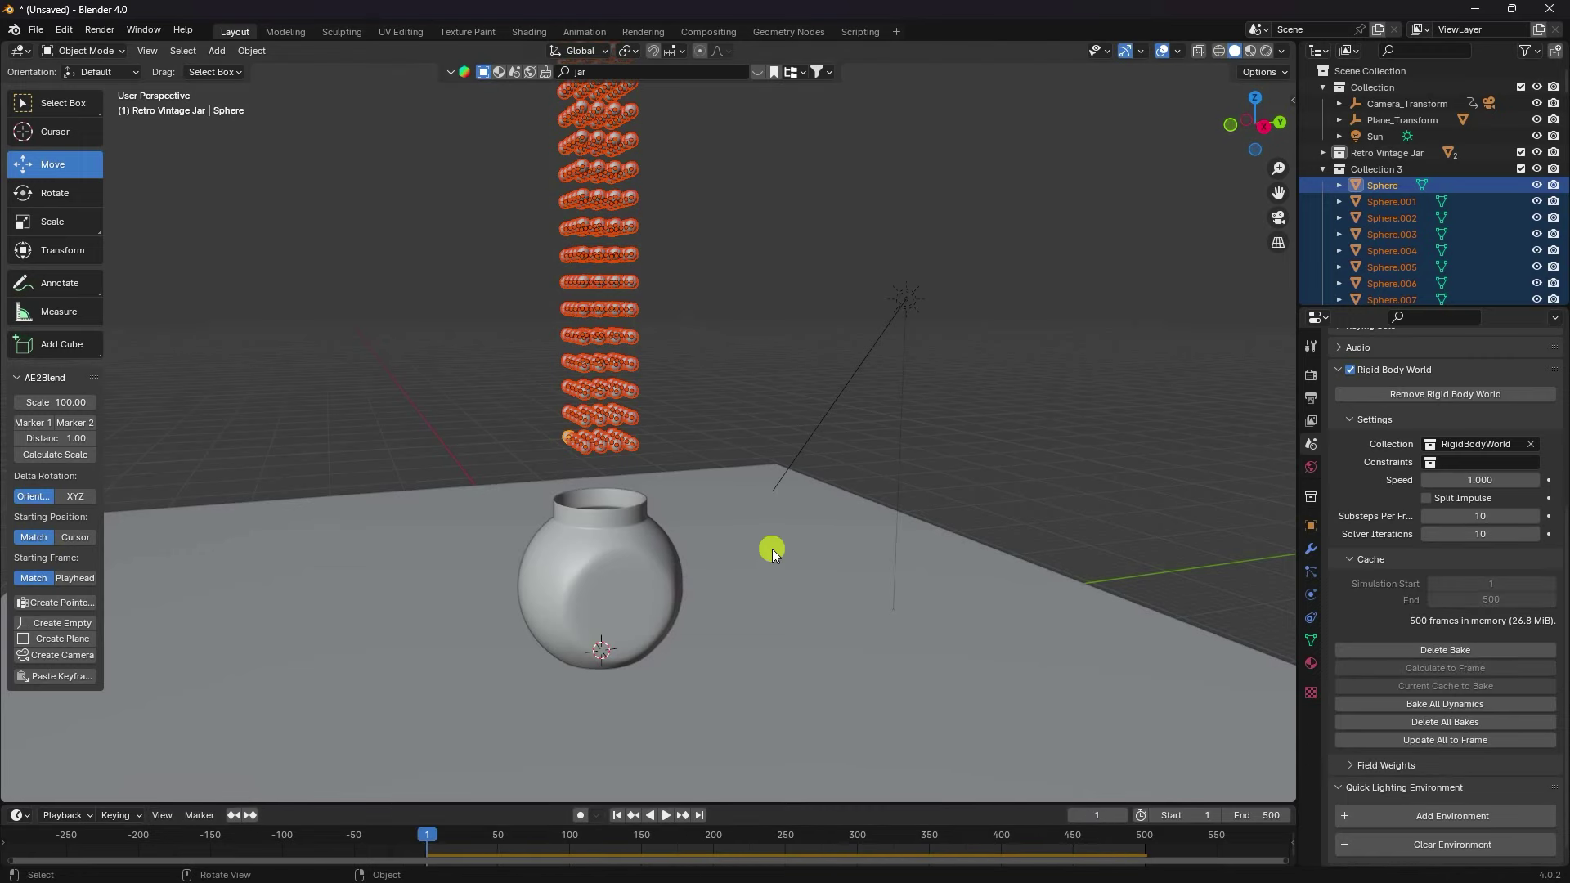
Watch the sphere drop through the camera view, pause at frame 320, rewind to frame 1, and select Sphere
key(KP_0)
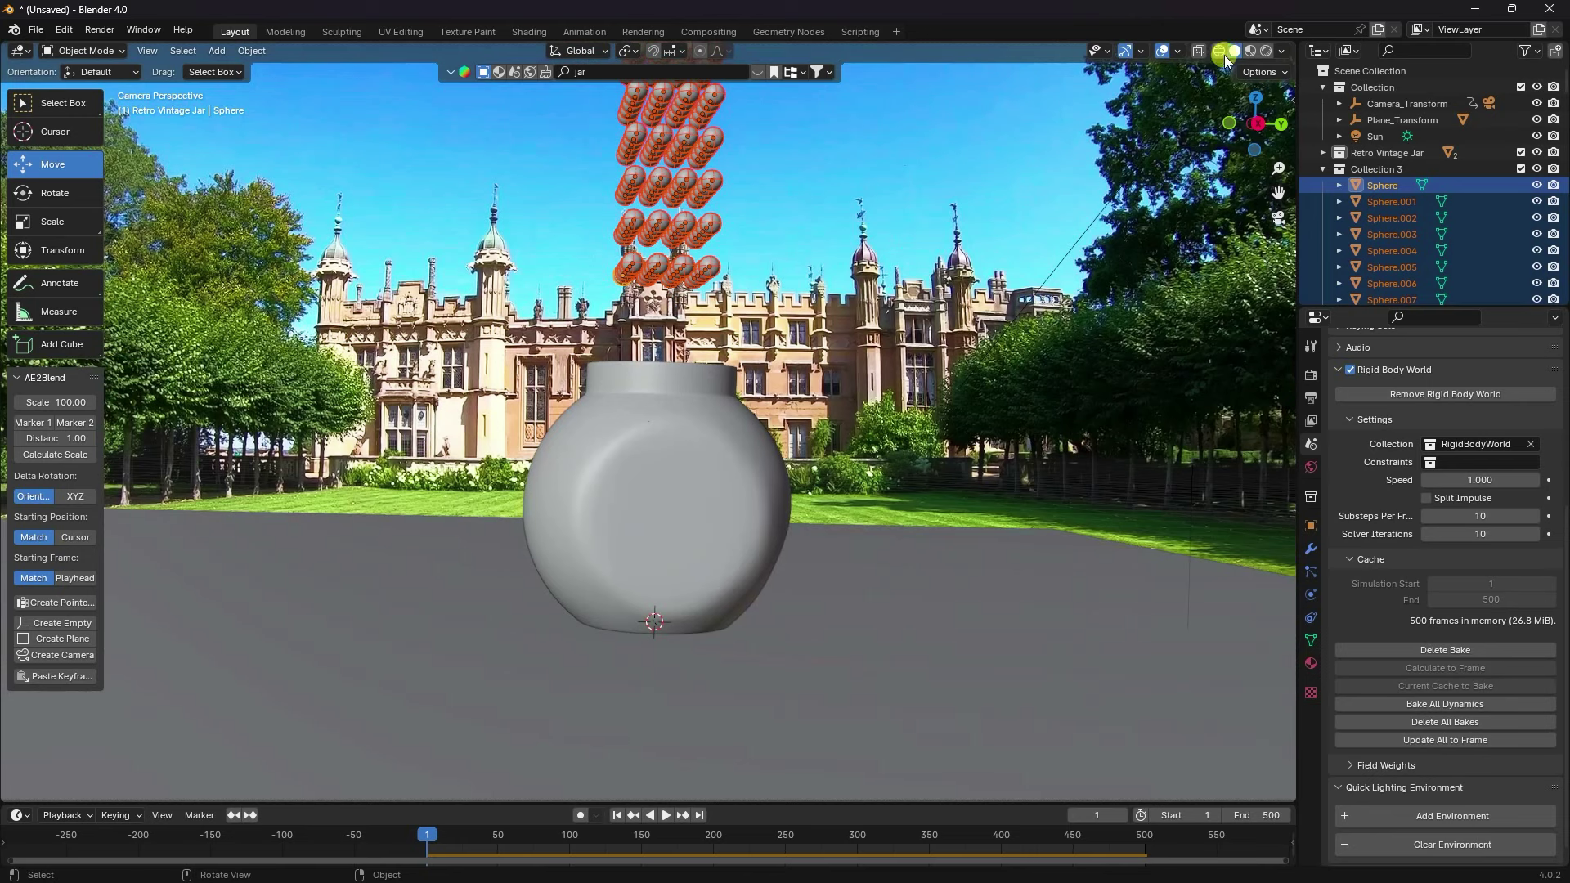
click(658, 816)
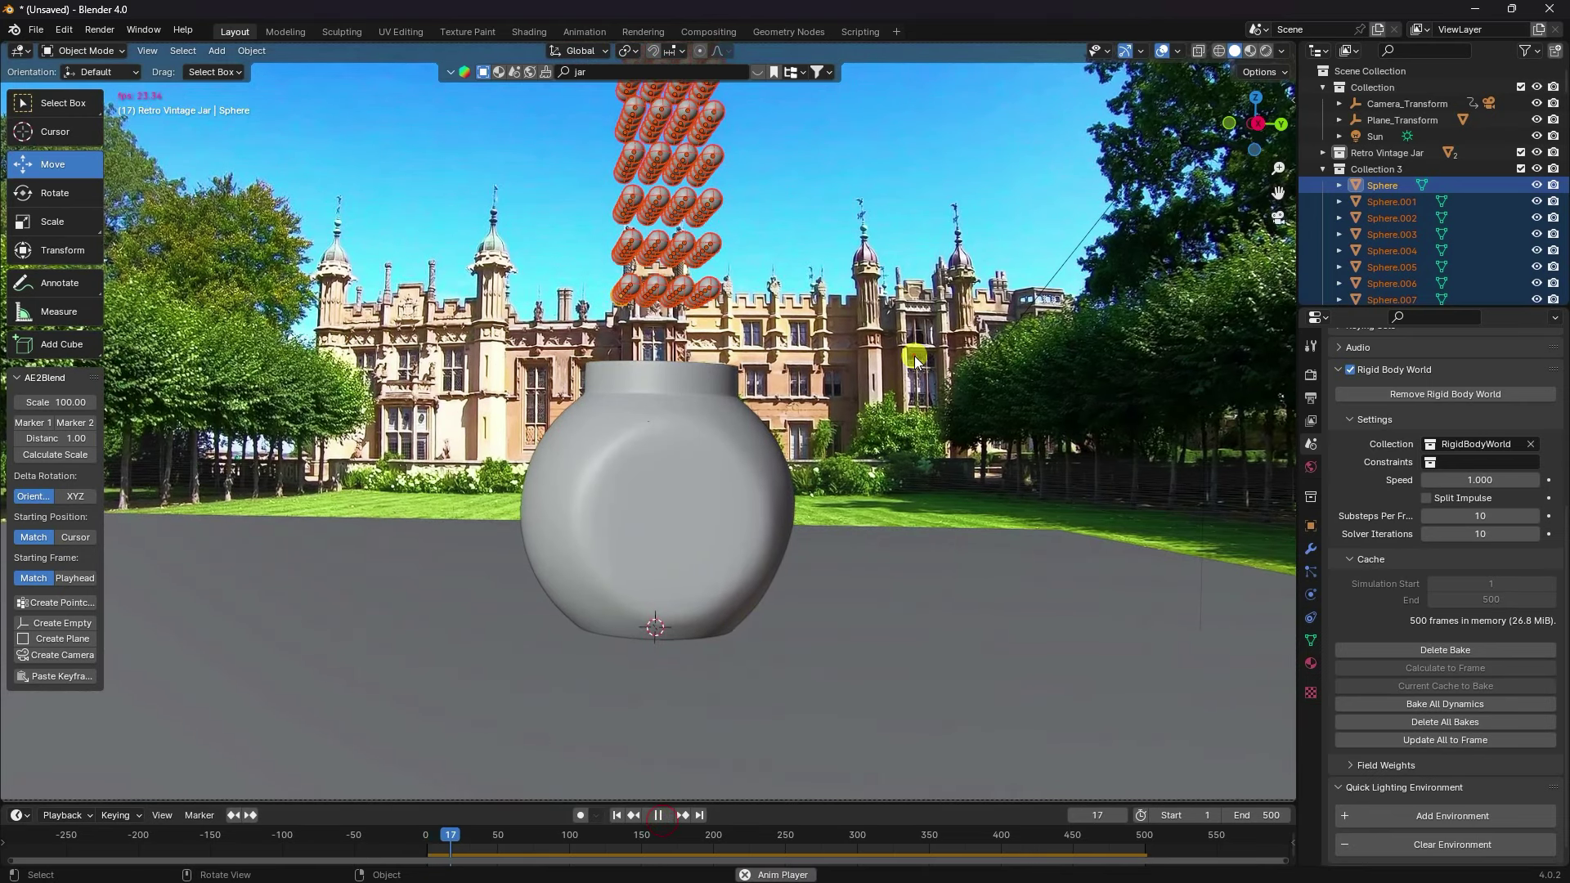
click(630, 329)
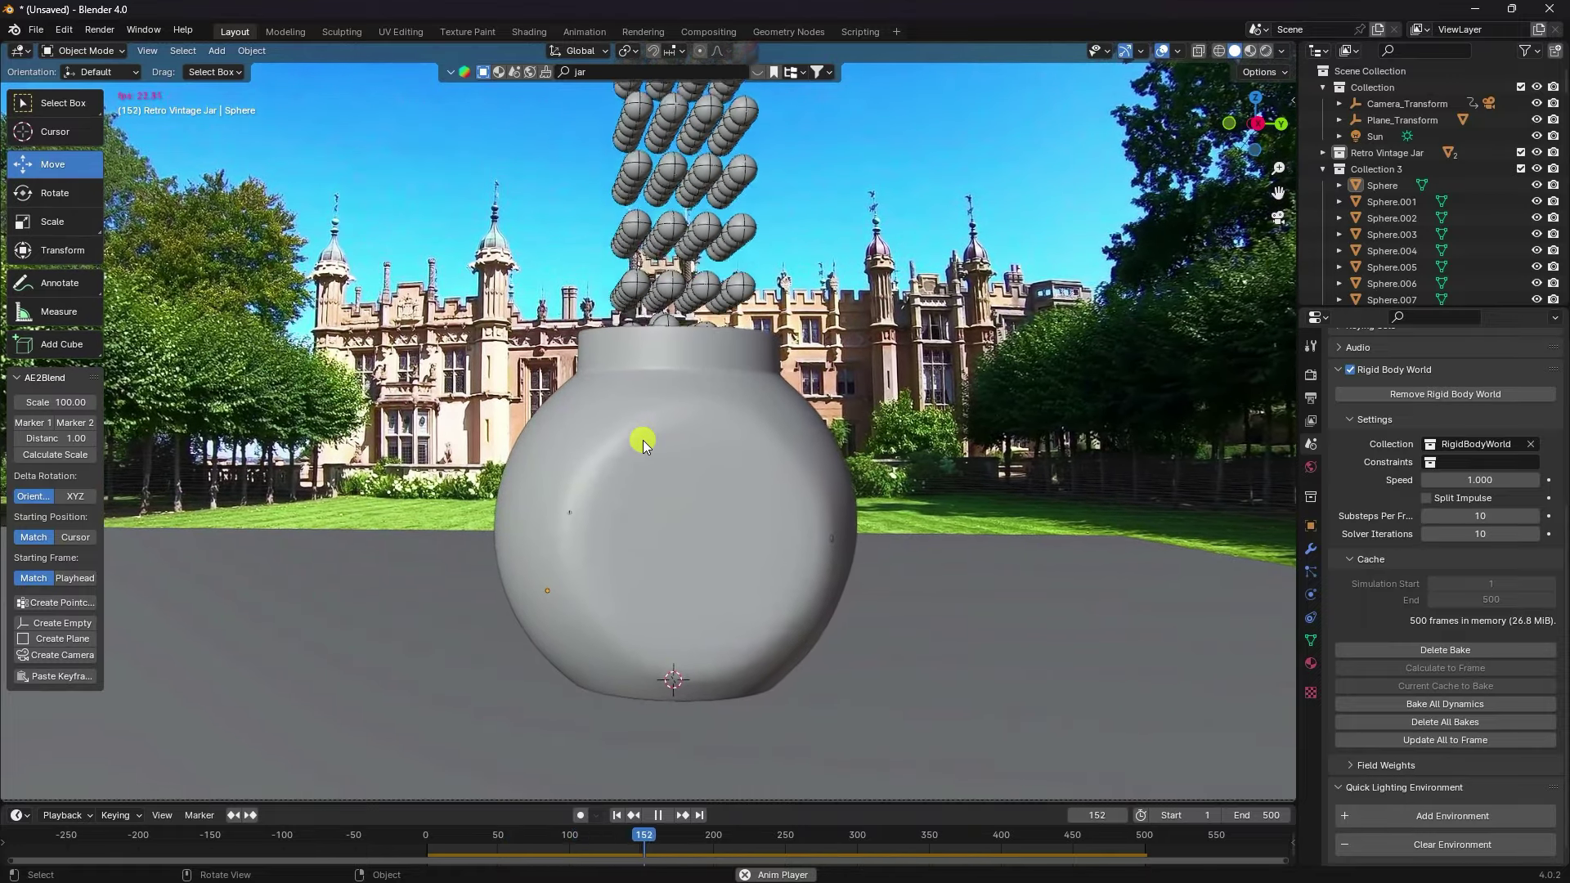
scroll(640, 377, down, 2)
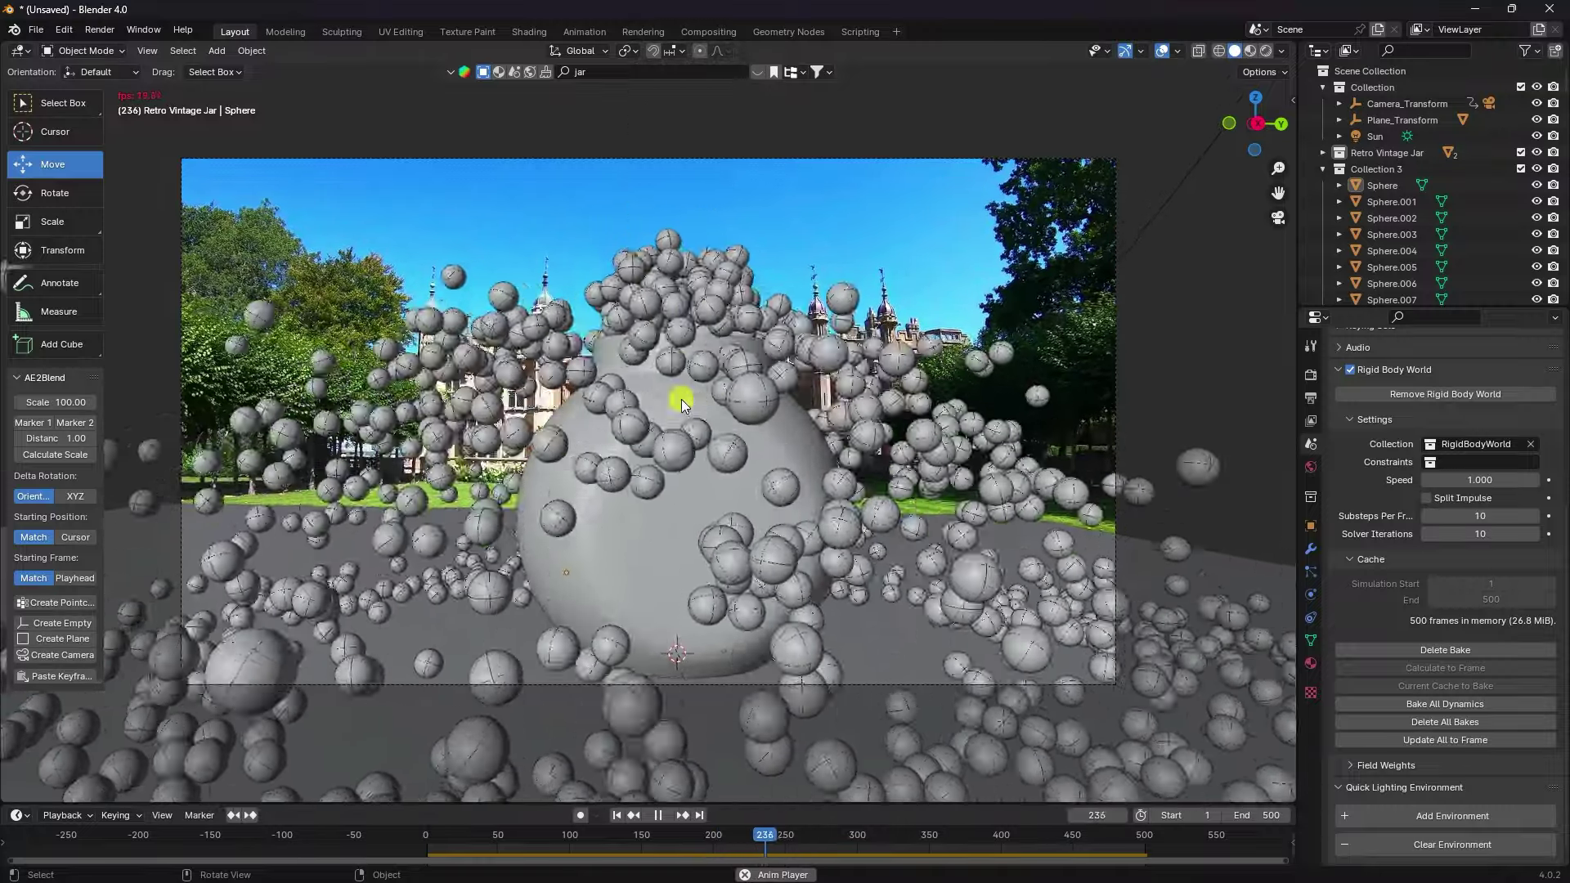
click(659, 815)
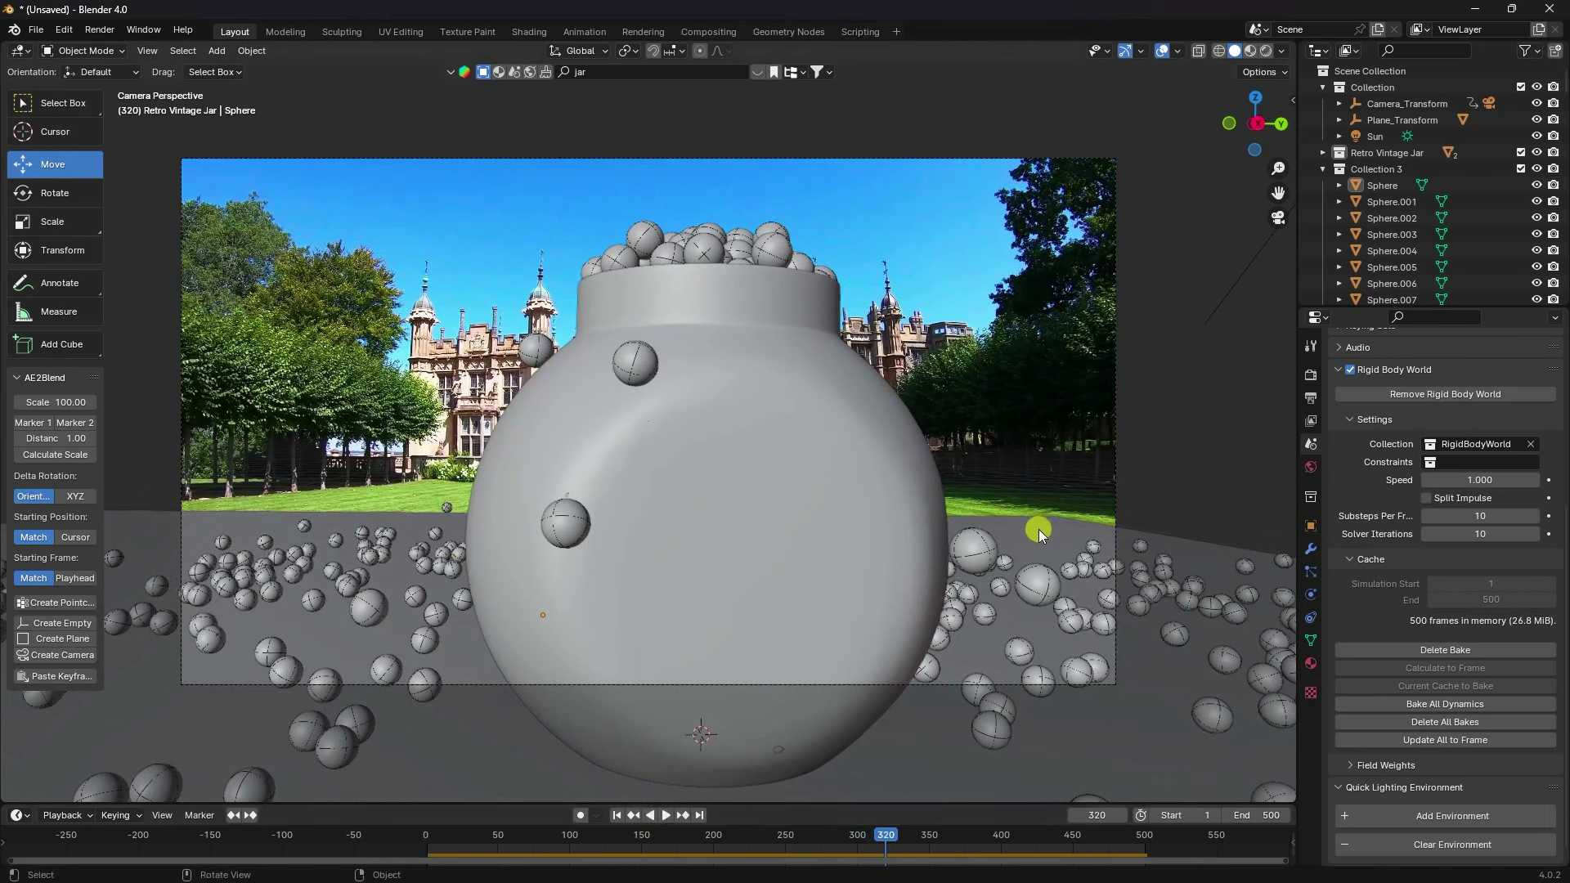
click(629, 818)
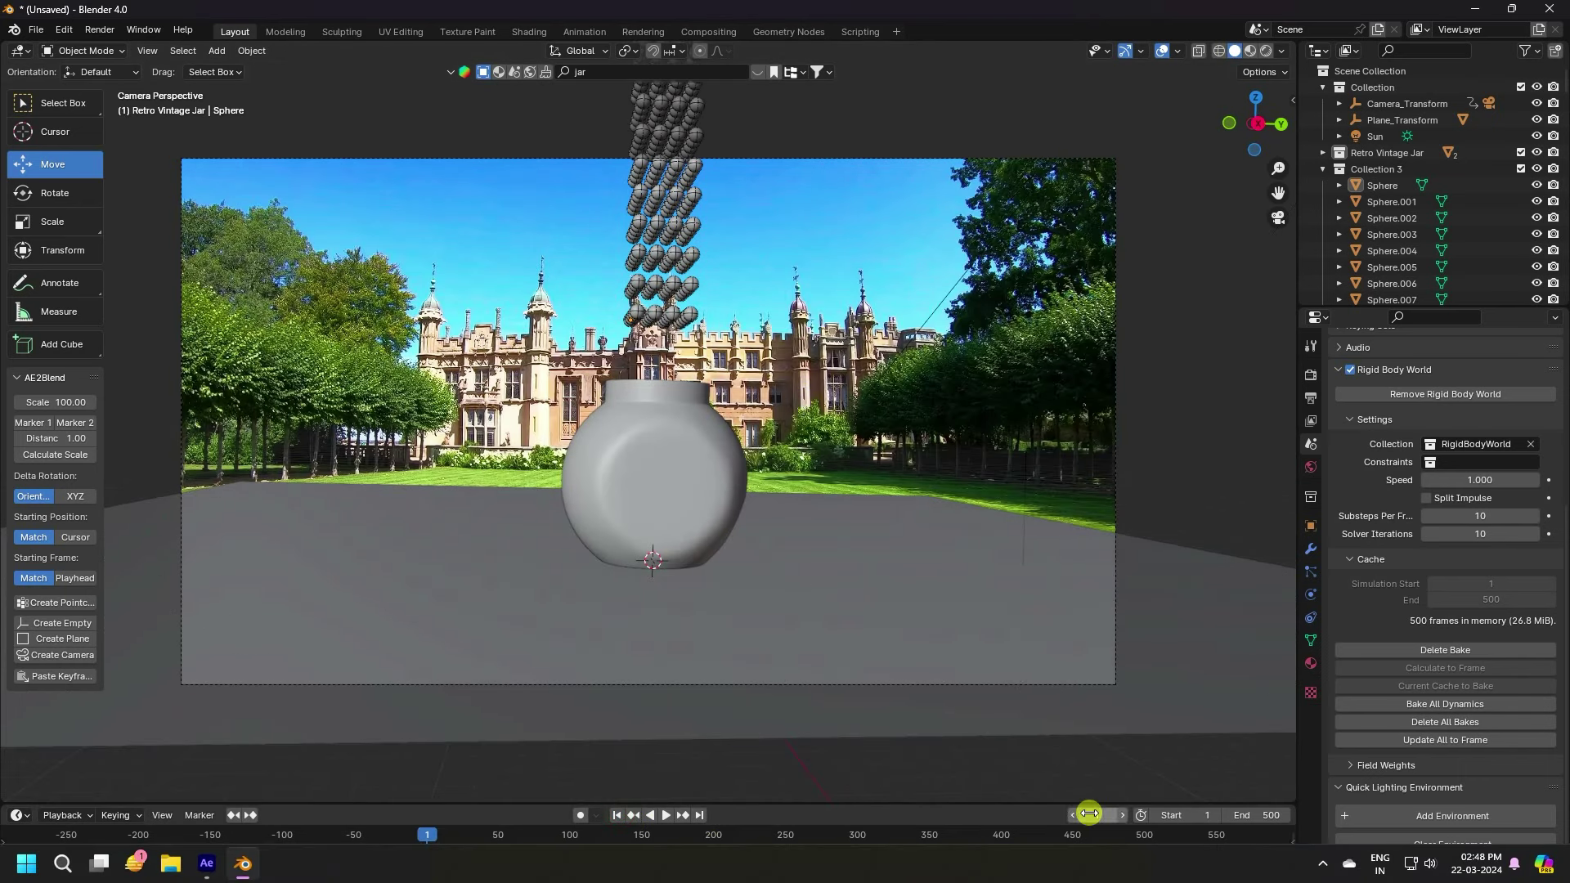
click(1382, 186)
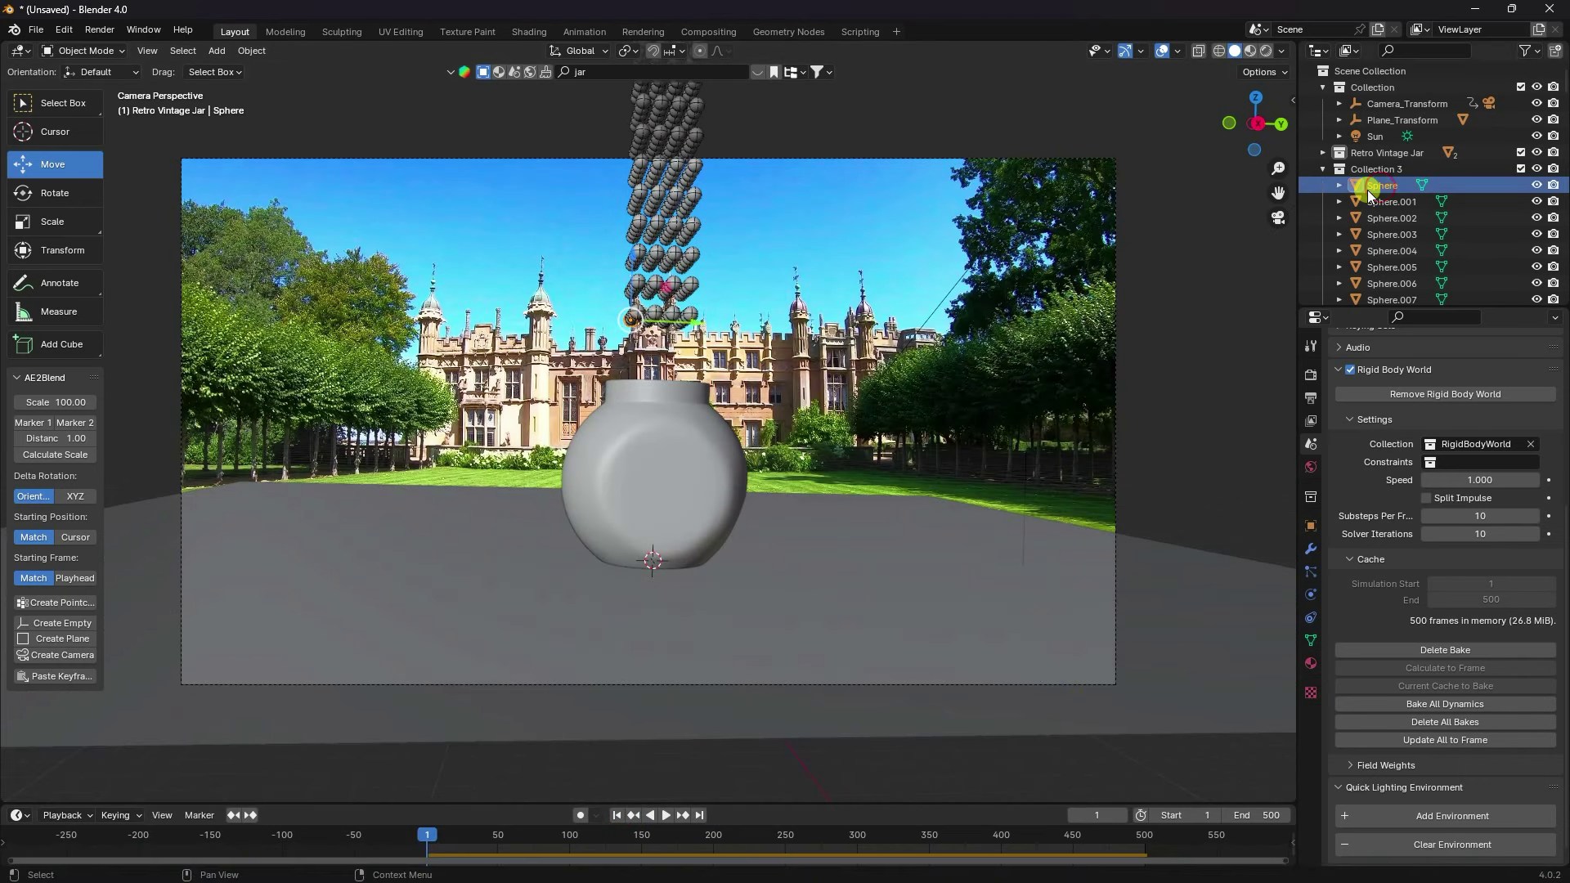
In the Shading workspace, create a new material for the sphere
click(523, 33)
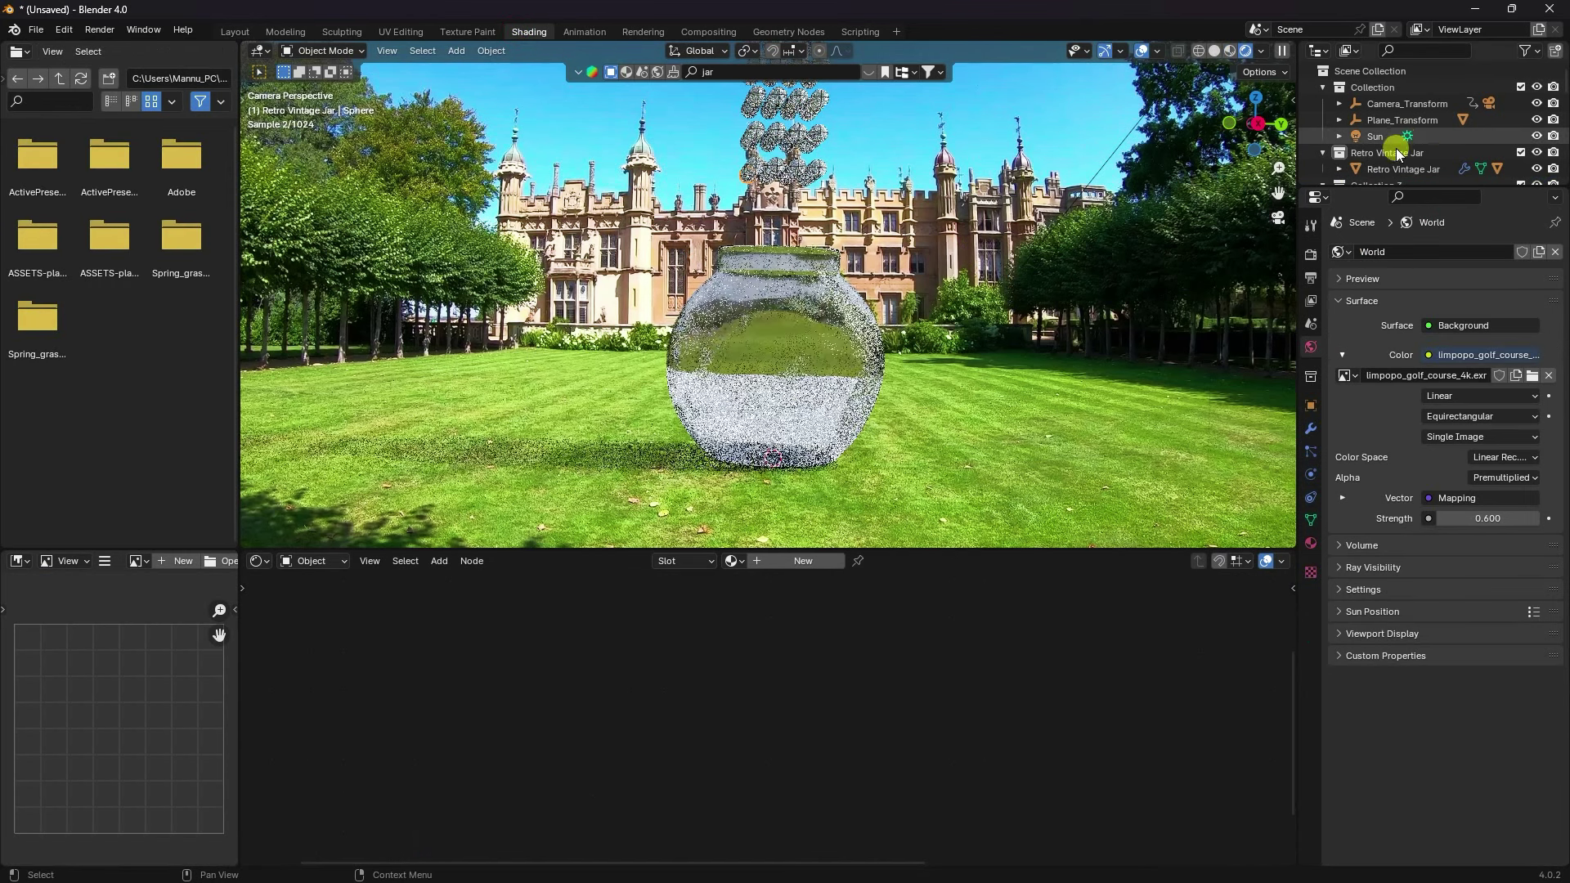
drag(1374, 188, 1373, 331)
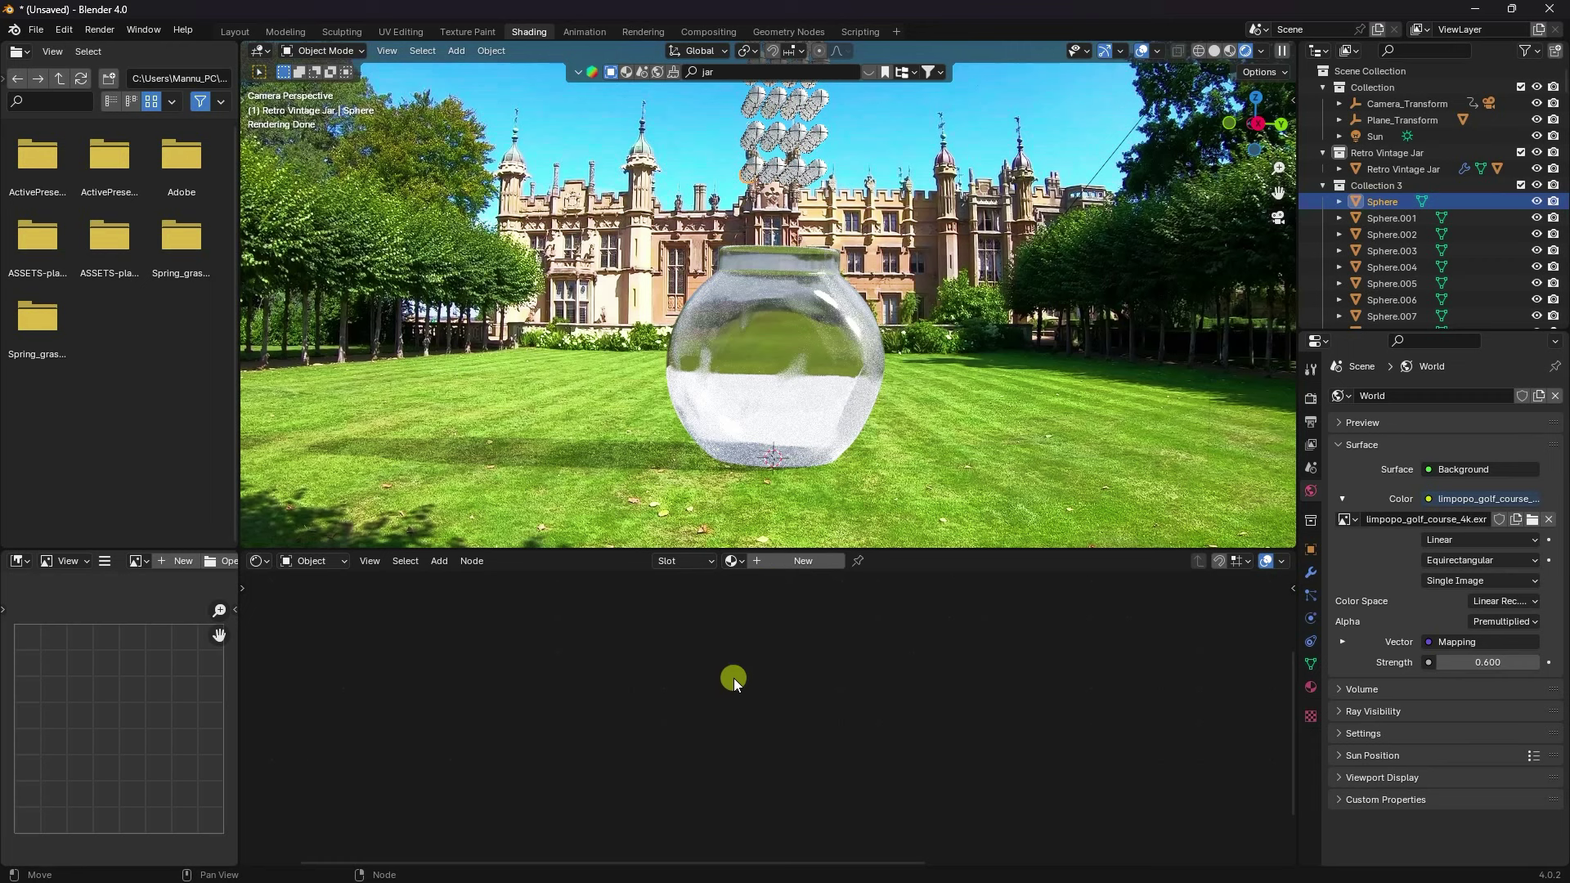
click(767, 563)
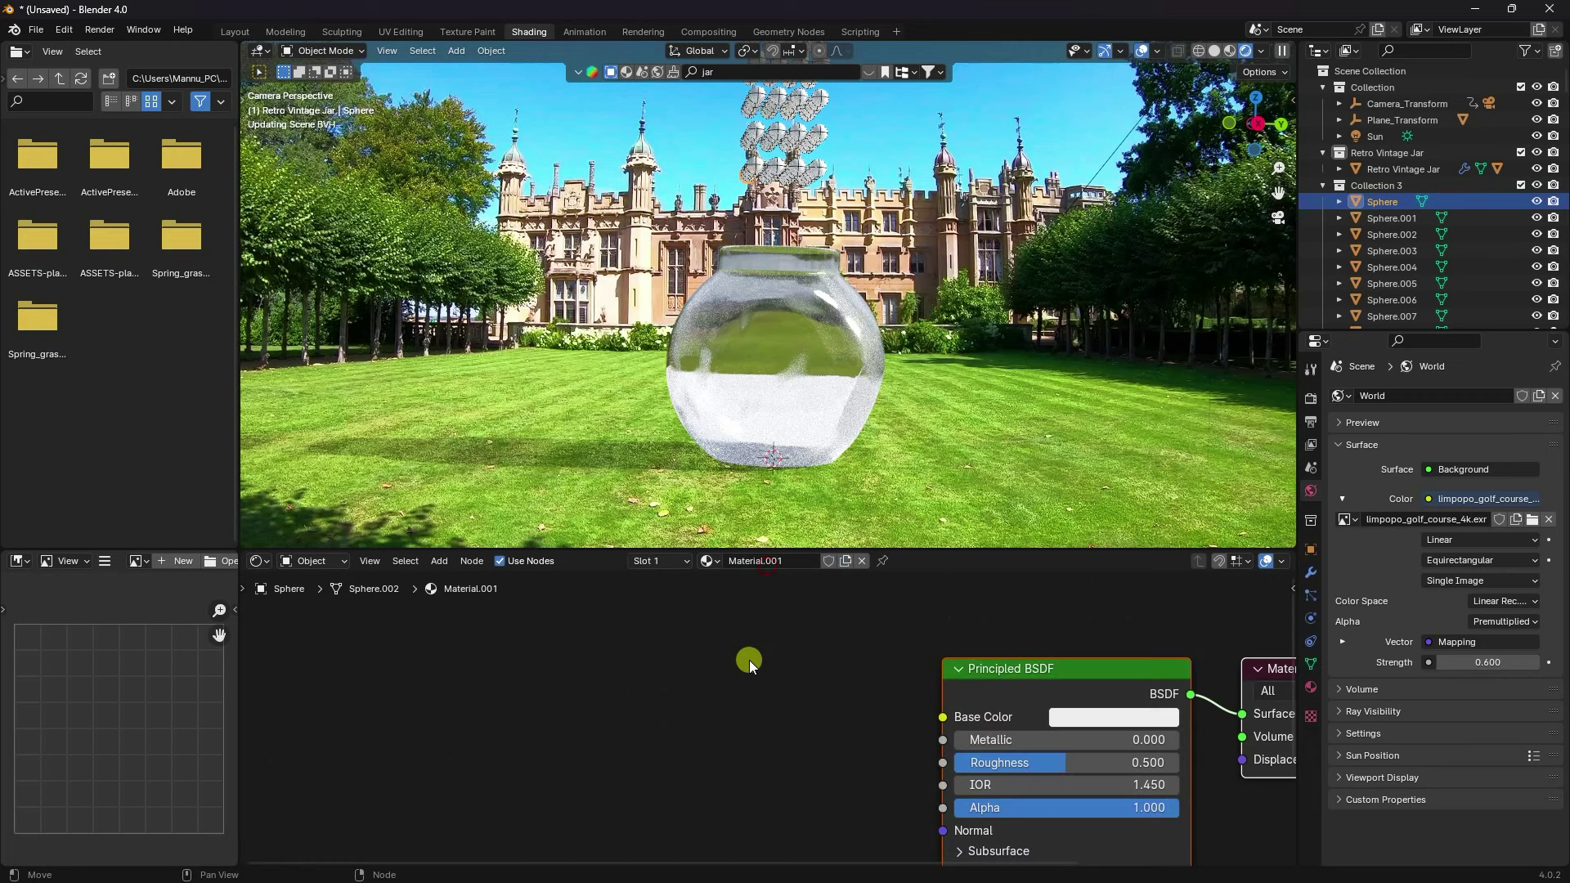
Add an Object Info input node to the sphere's shader graph
scroll(719, 650, down, 1)
scroll(694, 639, down, 1)
scroll(717, 736, down, 1)
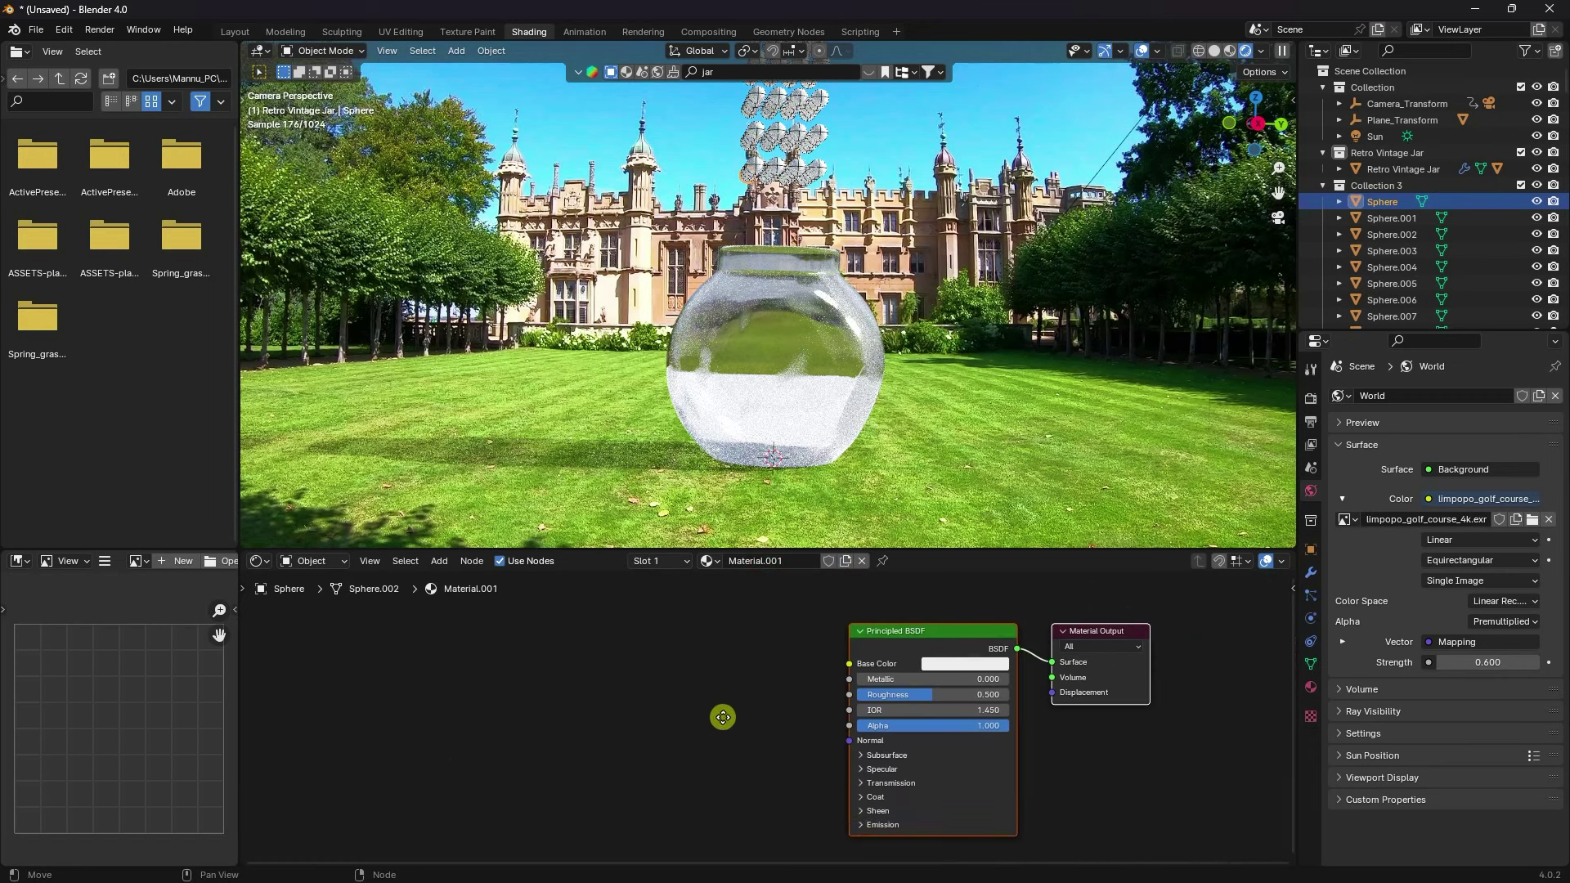
click(441, 563)
click(443, 570)
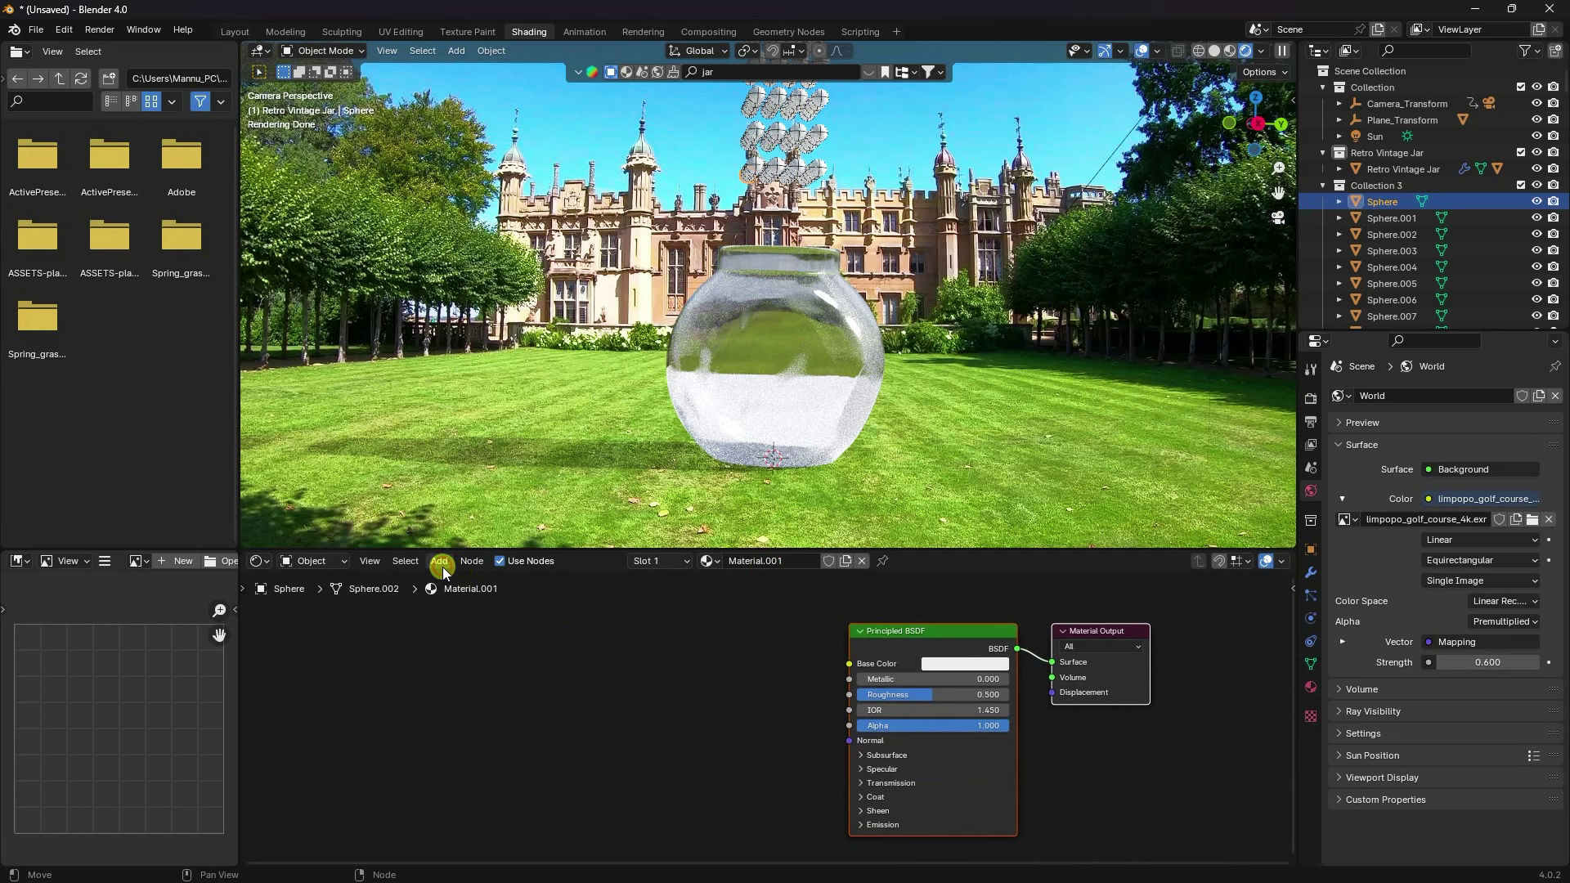
click(446, 566)
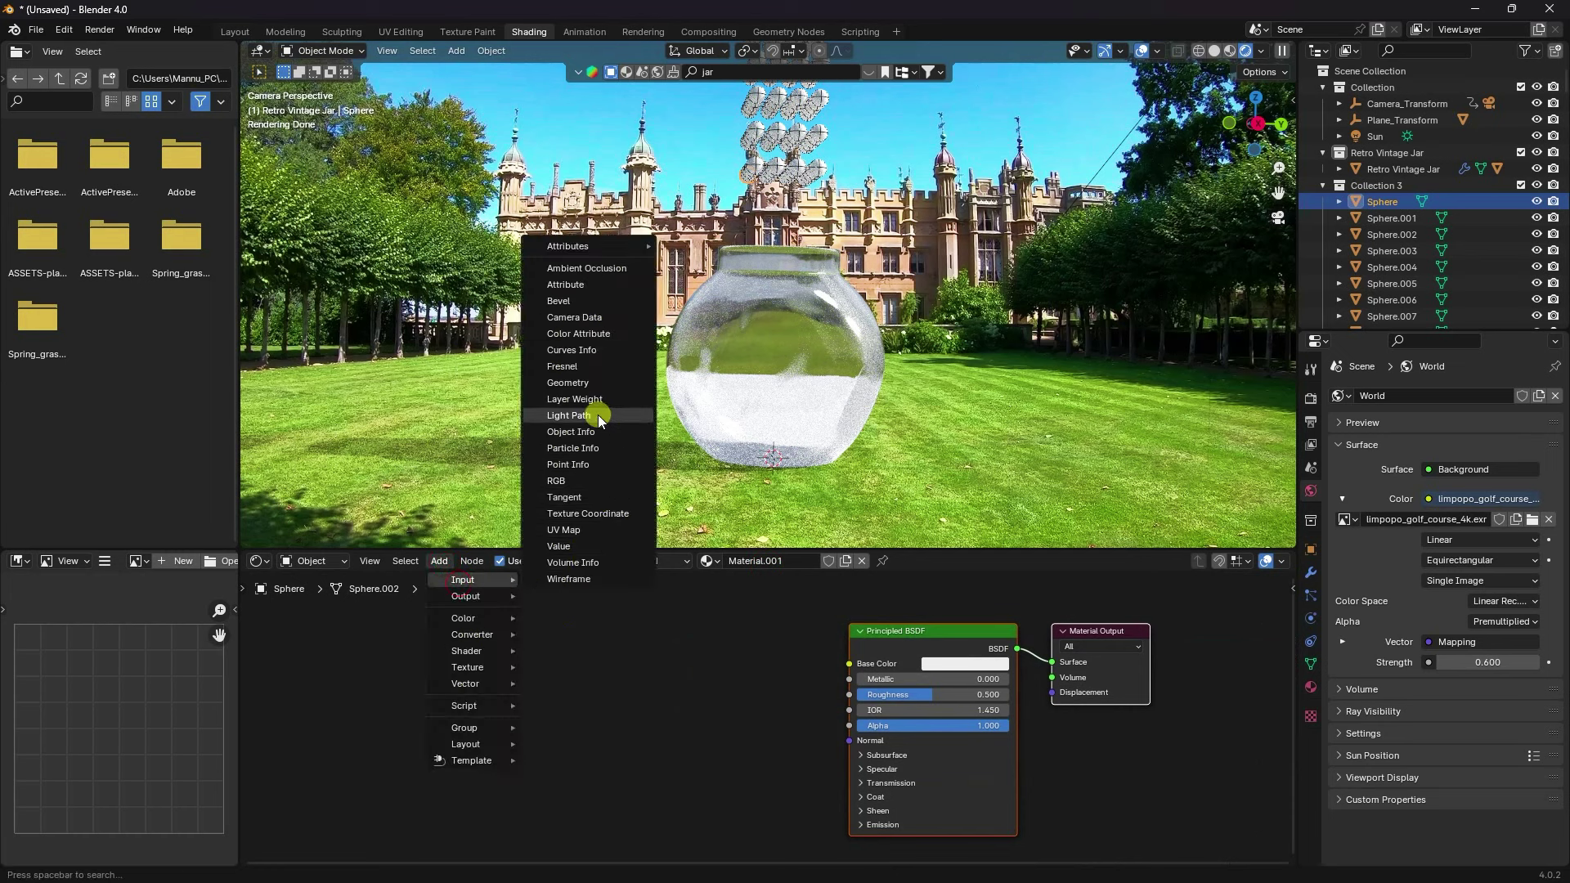
click(592, 433)
Add a Color Ramp node fed by the Object Info Random output
click(383, 674)
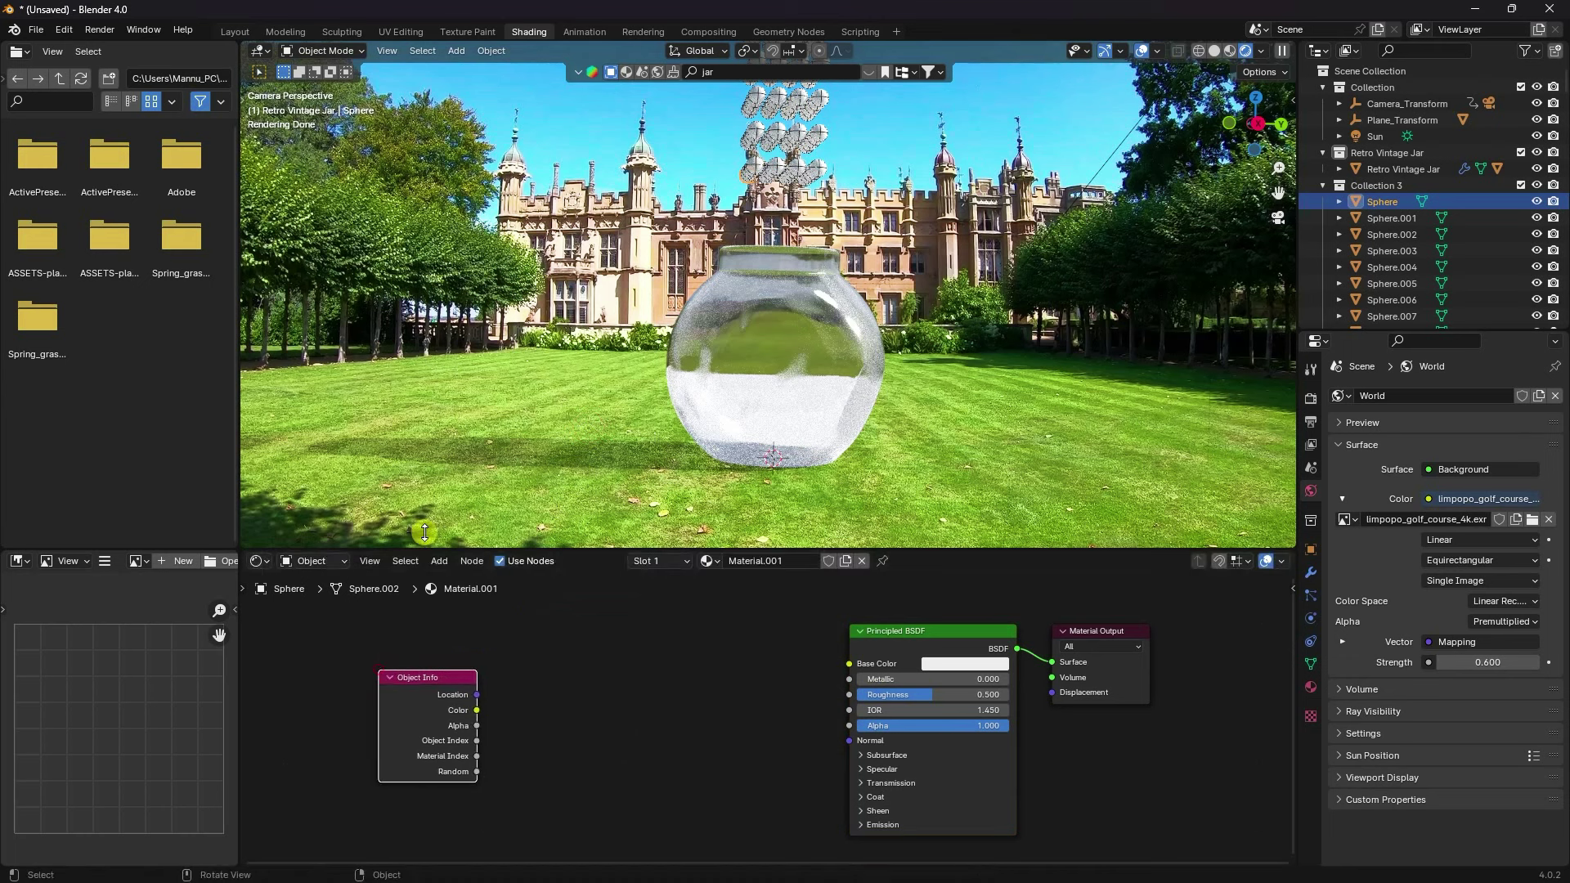
click(440, 560)
mouse_move(464, 579)
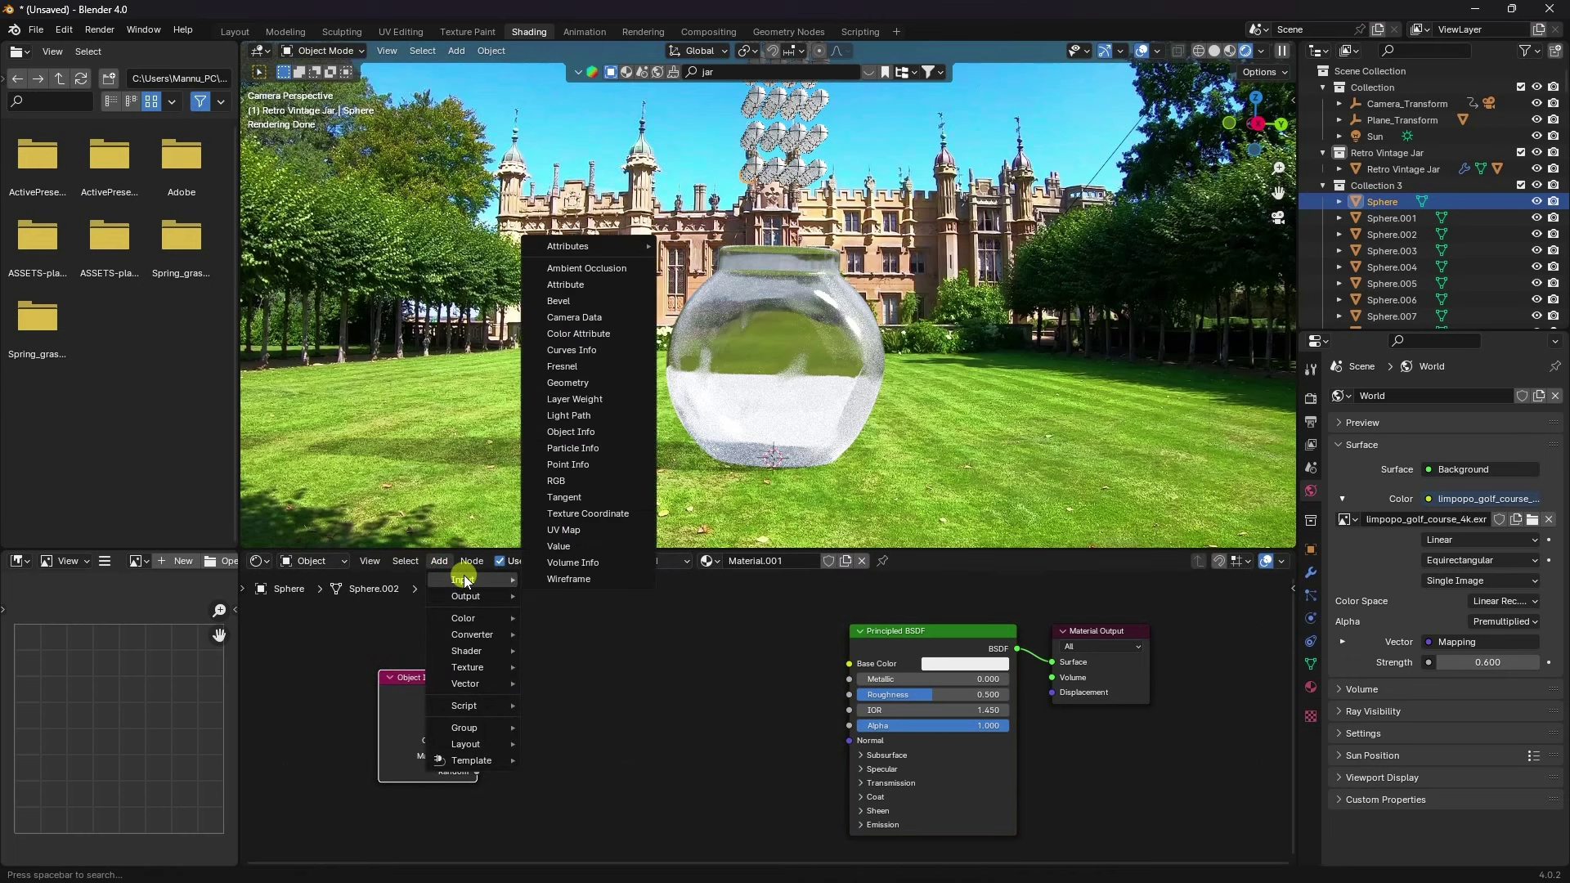
text(c)
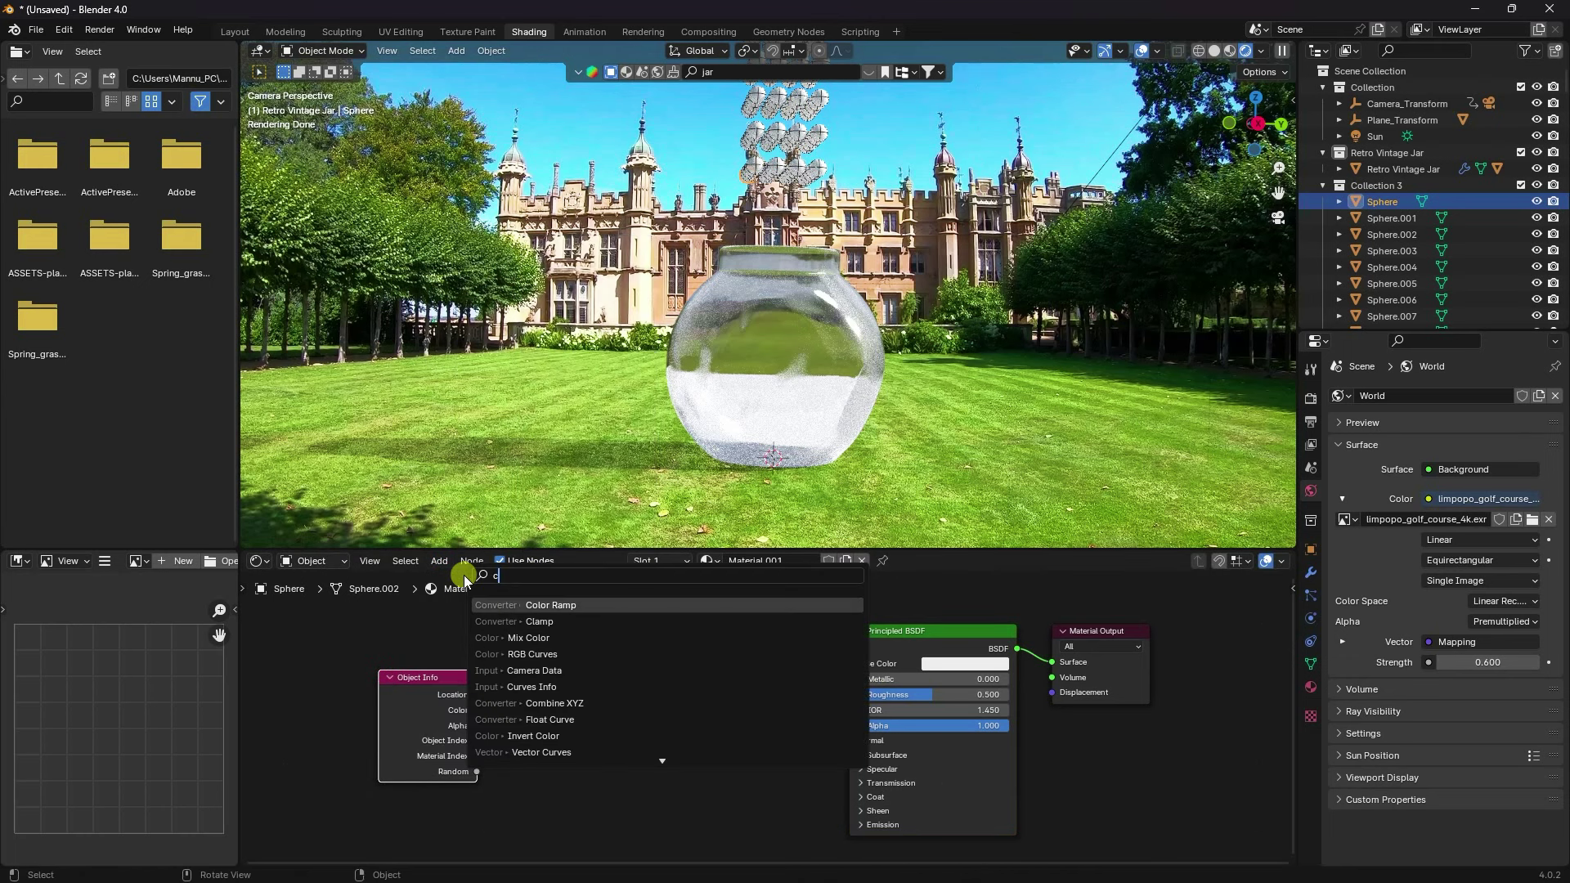
text(o)
click(541, 622)
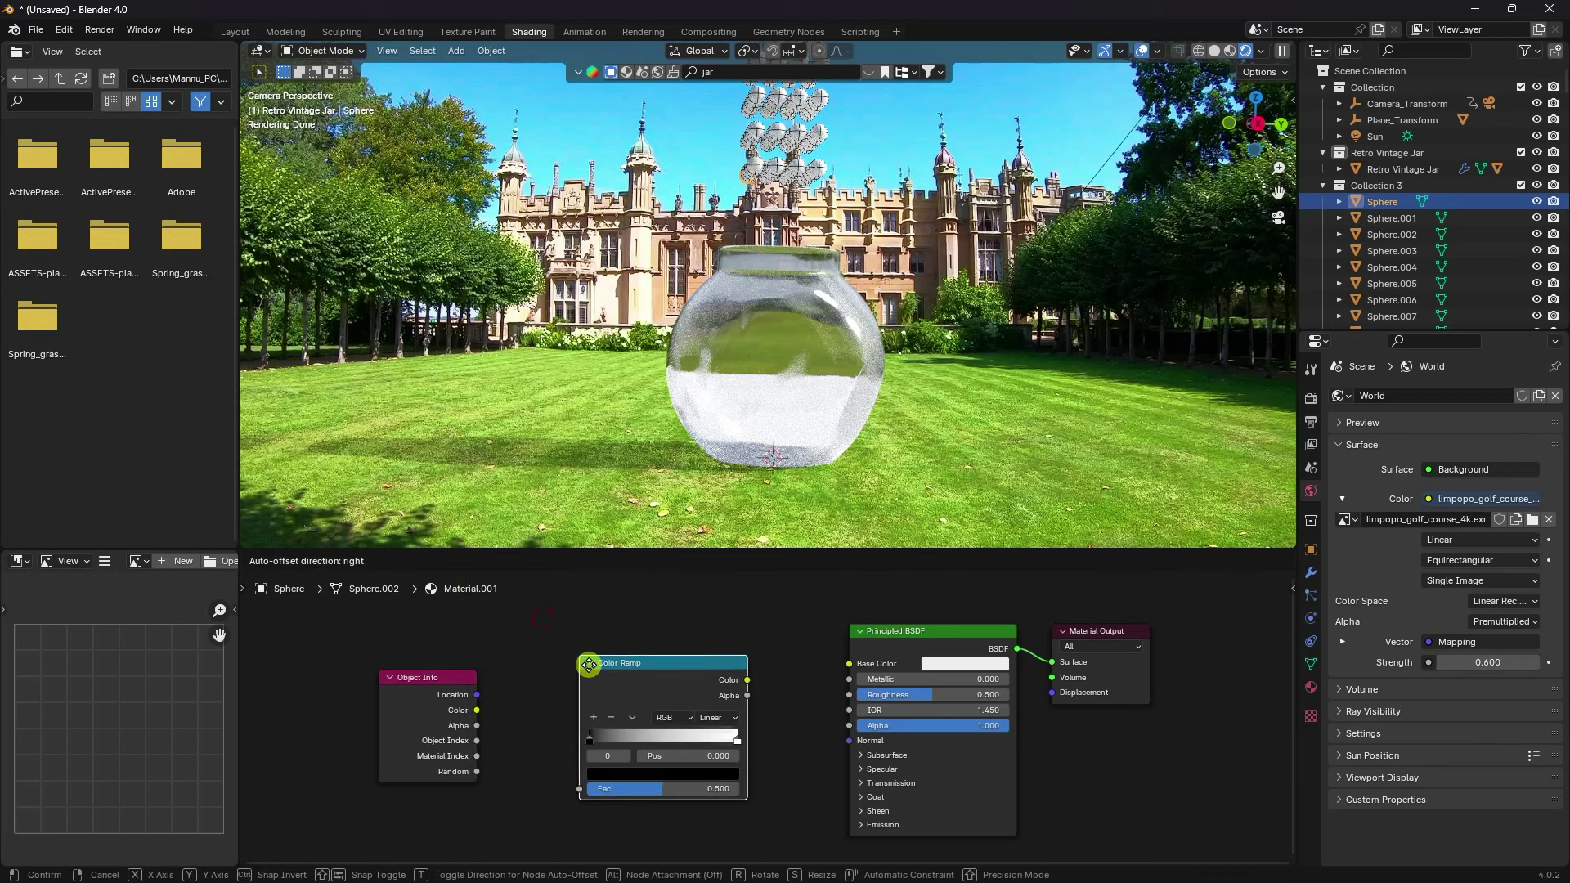
click(613, 669)
scroll(785, 667, up, 2)
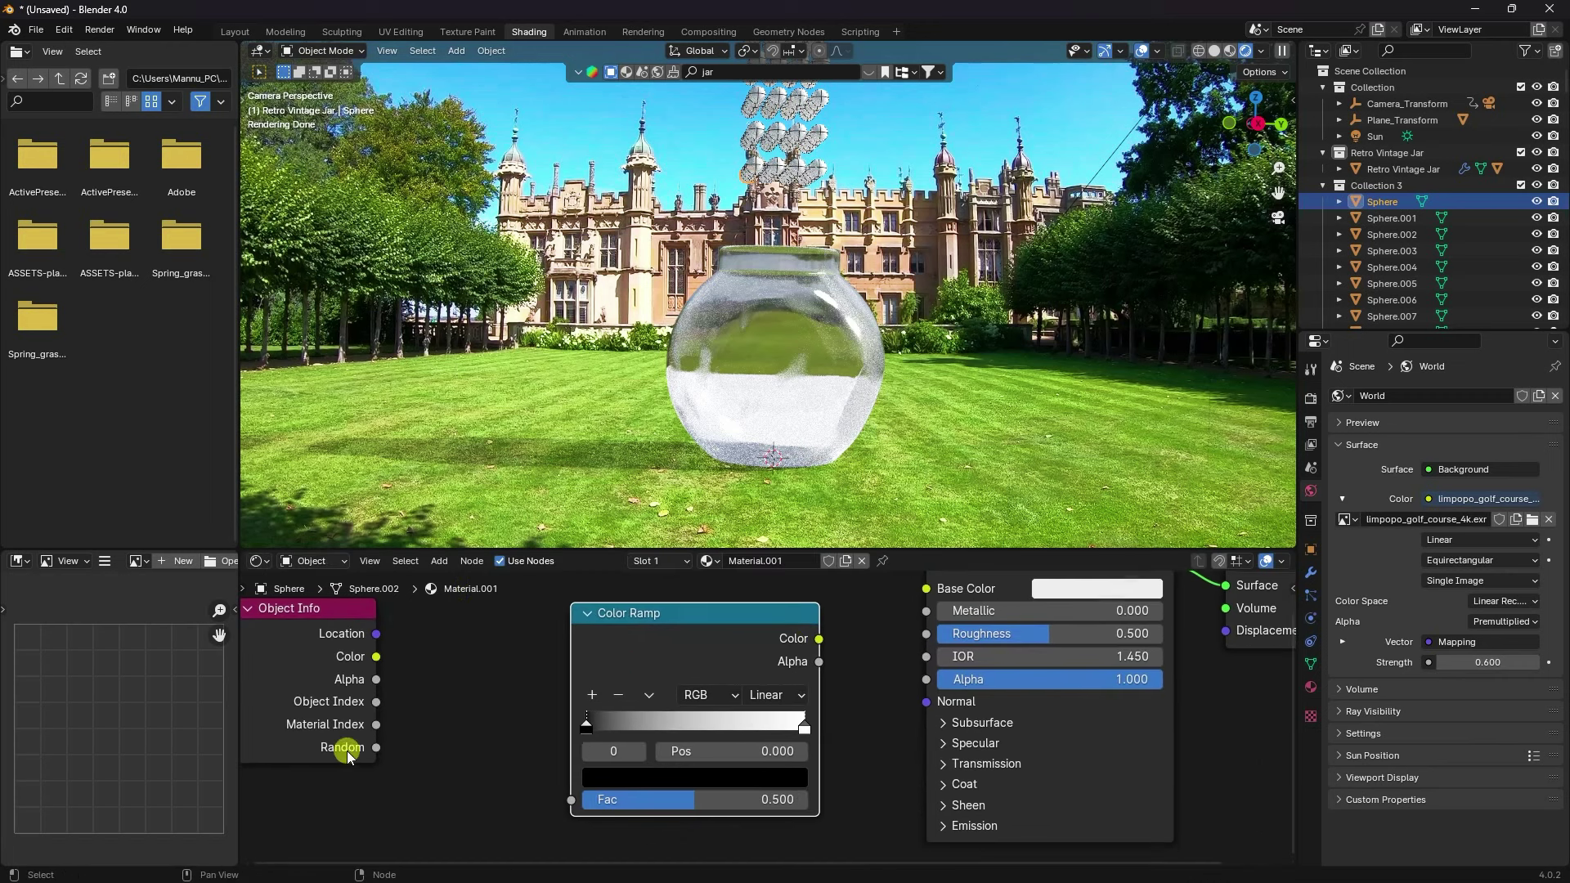
drag(375, 748, 571, 800)
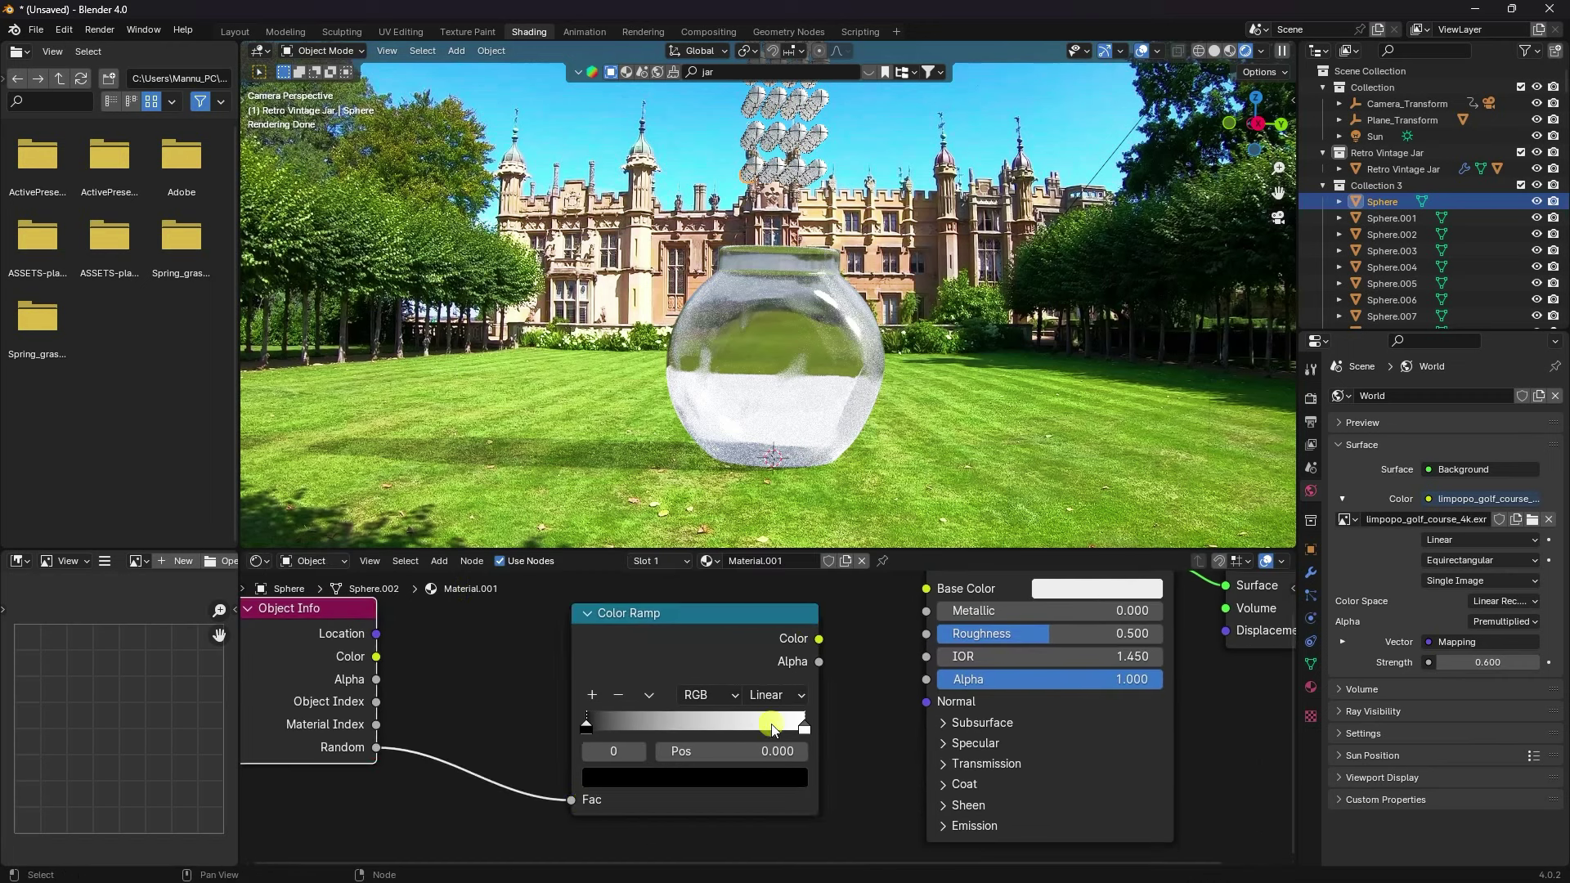
Link the Color Ramp colour to Base Color and set Roughness to 0.400
mouse_move(819, 639)
mouse_down()
mouse_move(921, 654)
mouse_move(927, 671)
mouse_up()
middle_drag(995, 720, 968, 649)
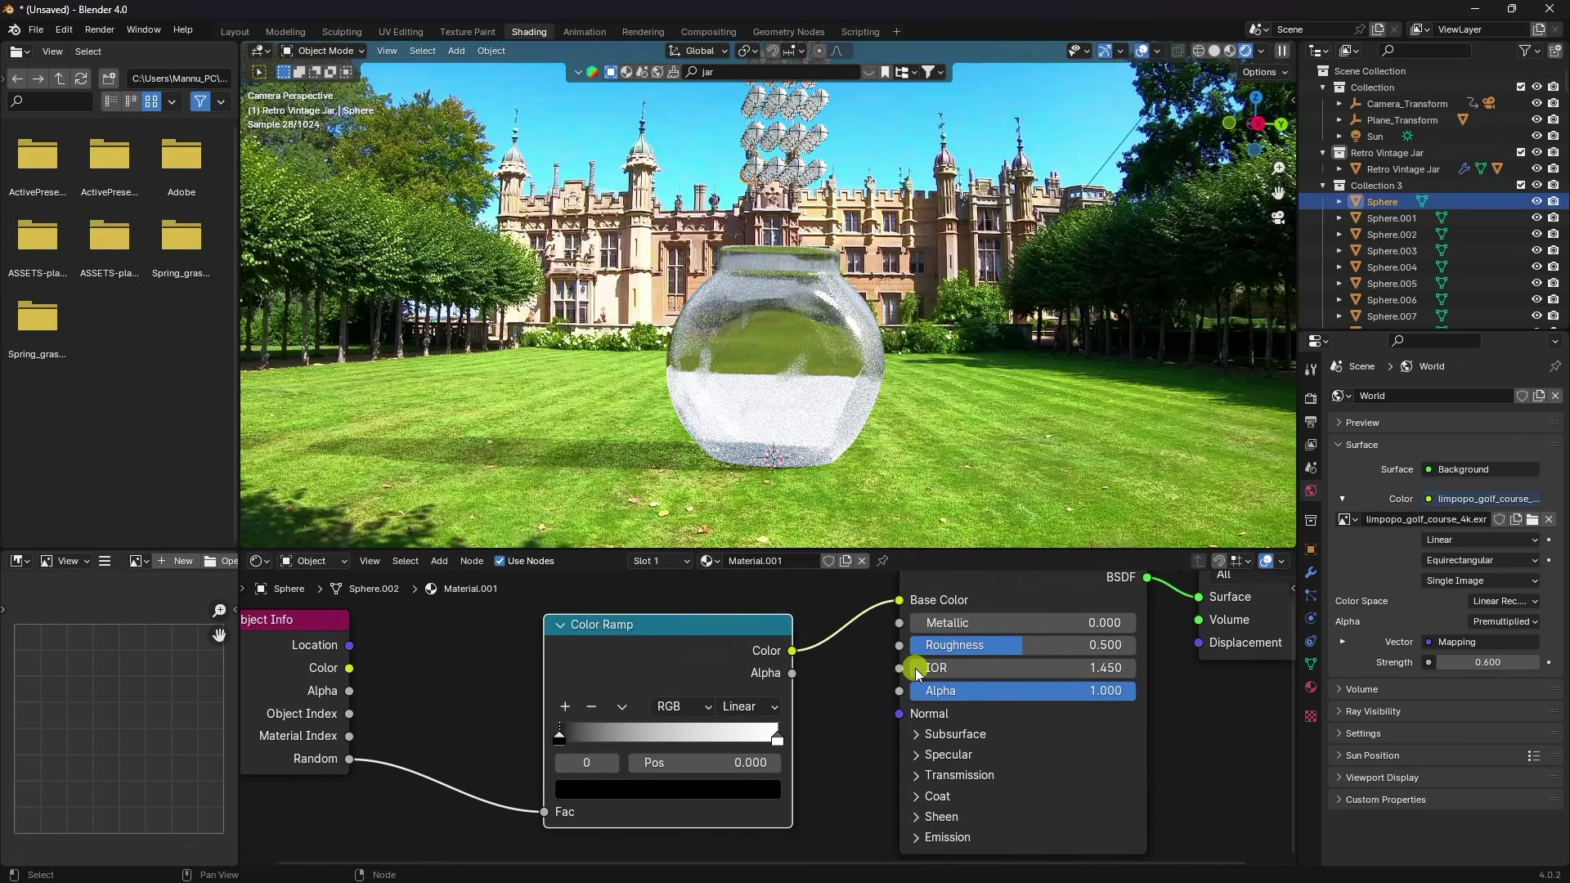
click(989, 646)
text(0.4)
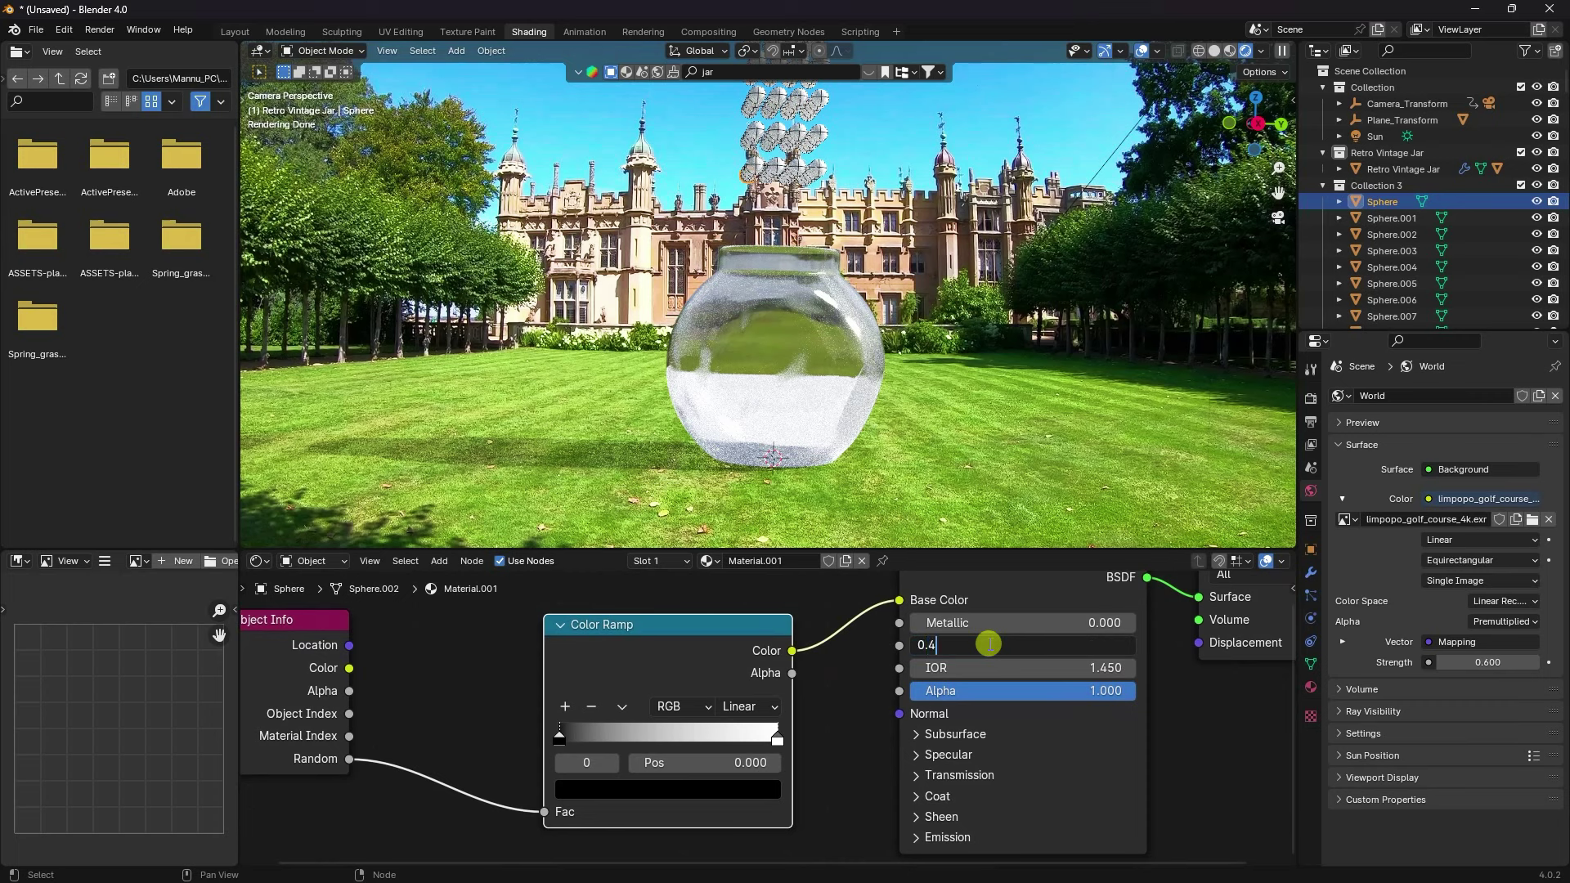
key(Return)
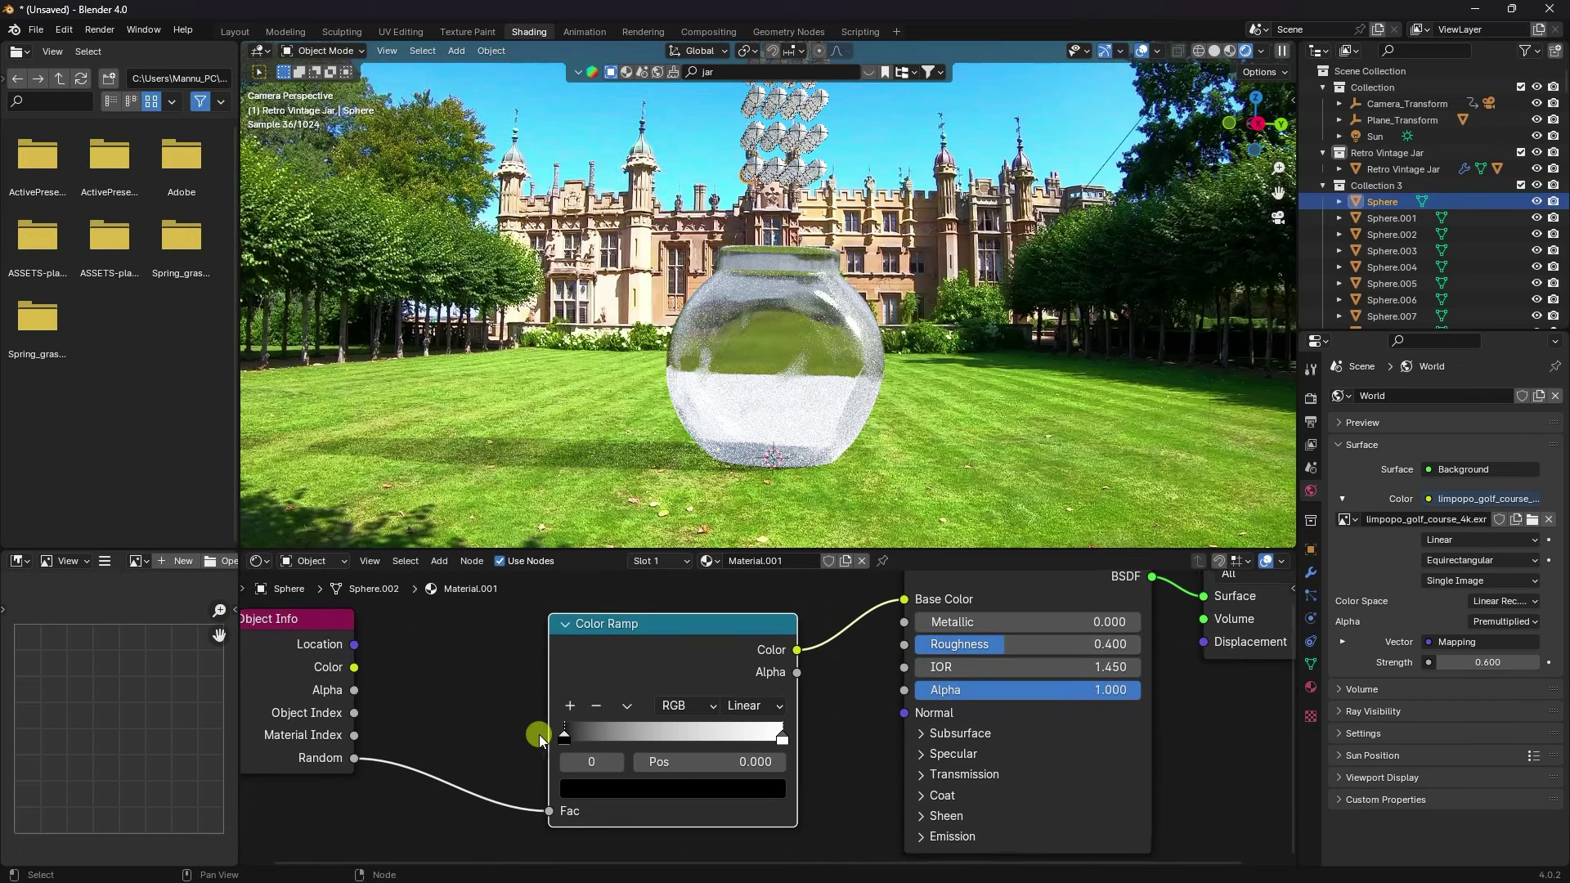
Add extra Color Ramp stops, placing one at position 0.750
middle_drag(545, 737, 588, 721)
scroll(672, 708, up, 1)
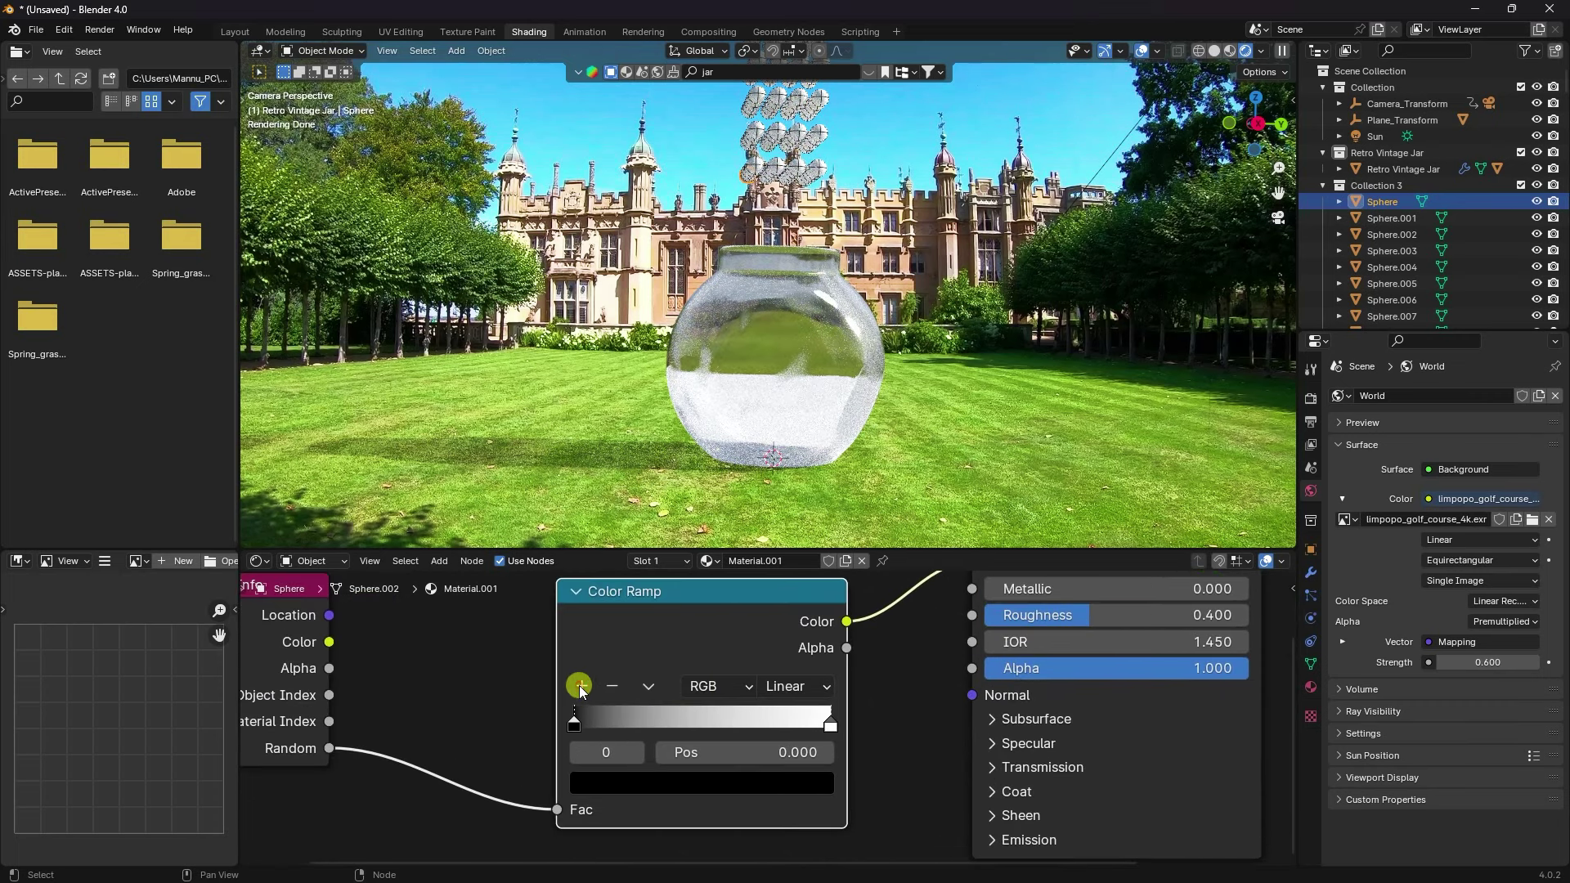
click(580, 685)
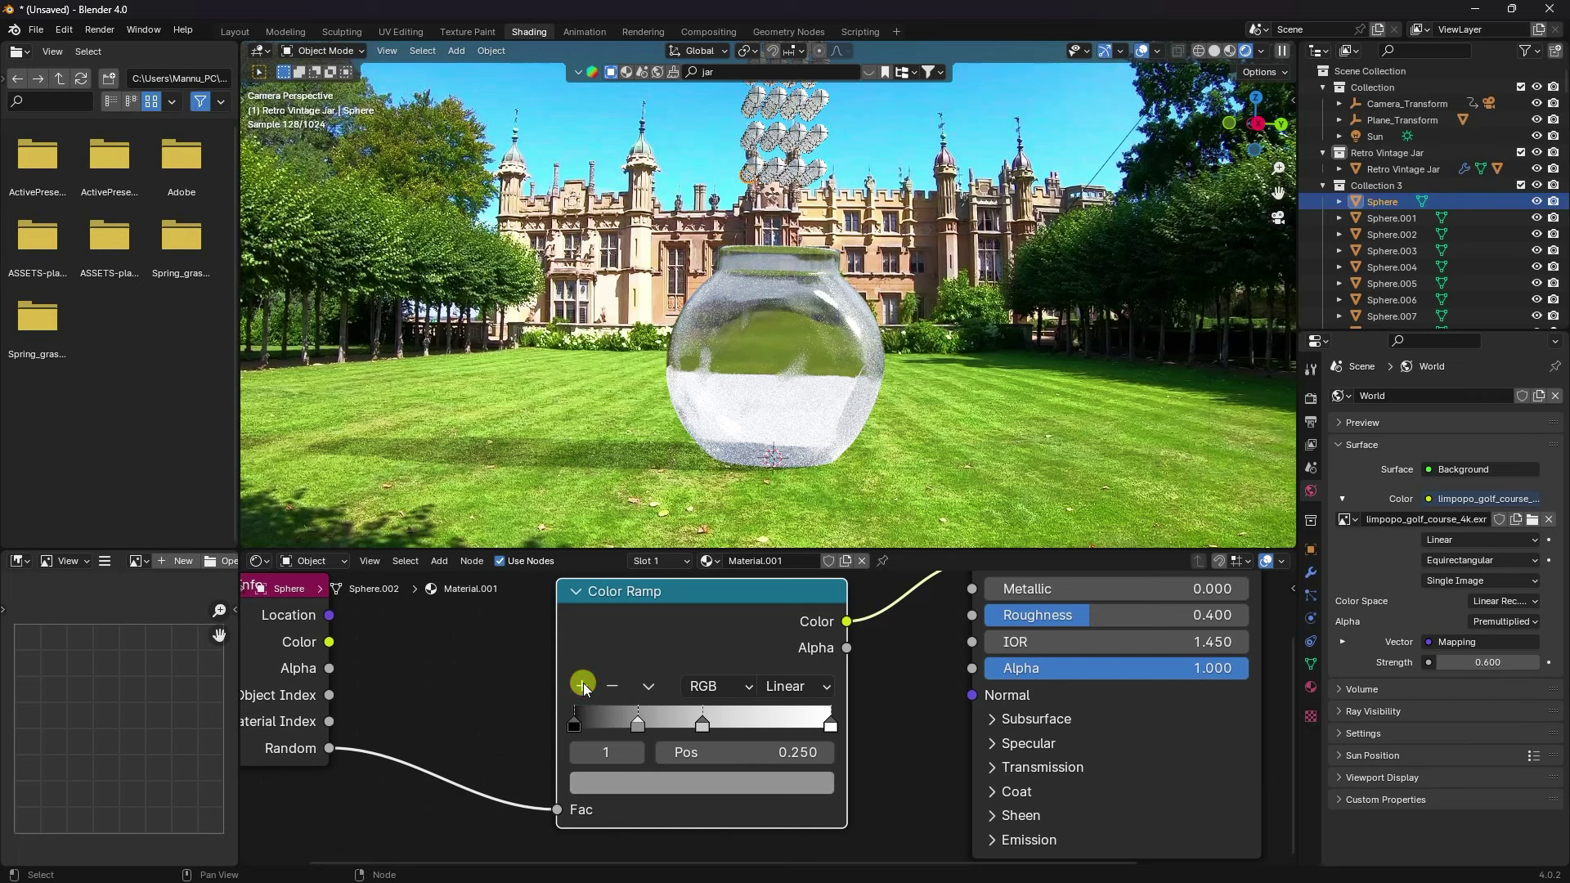
click(583, 687)
drag(606, 726, 777, 743)
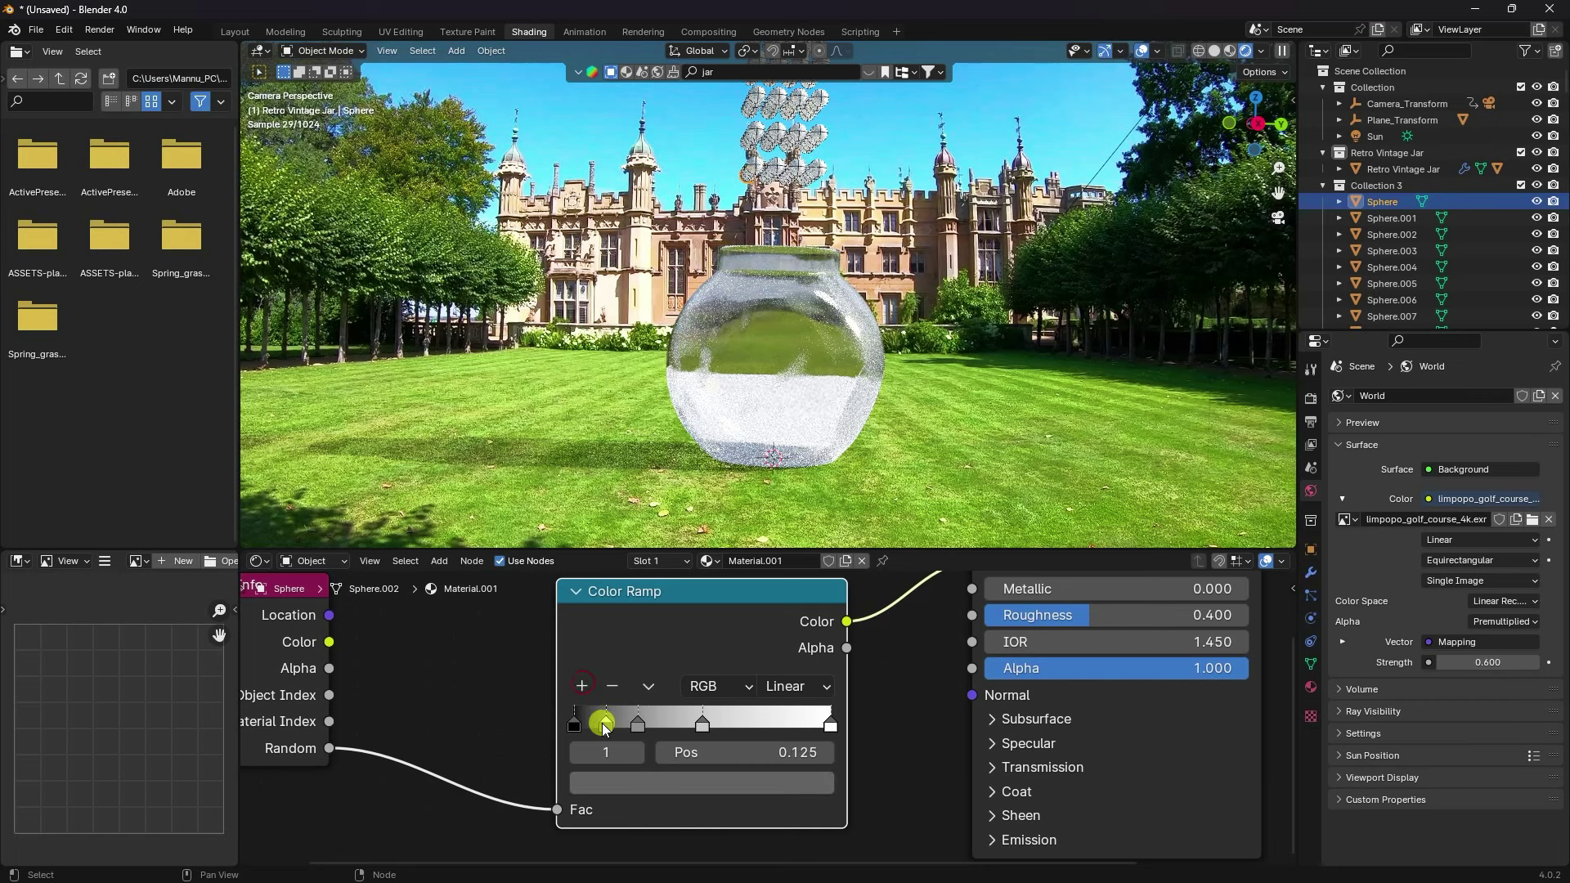
click(760, 747)
text(0.)
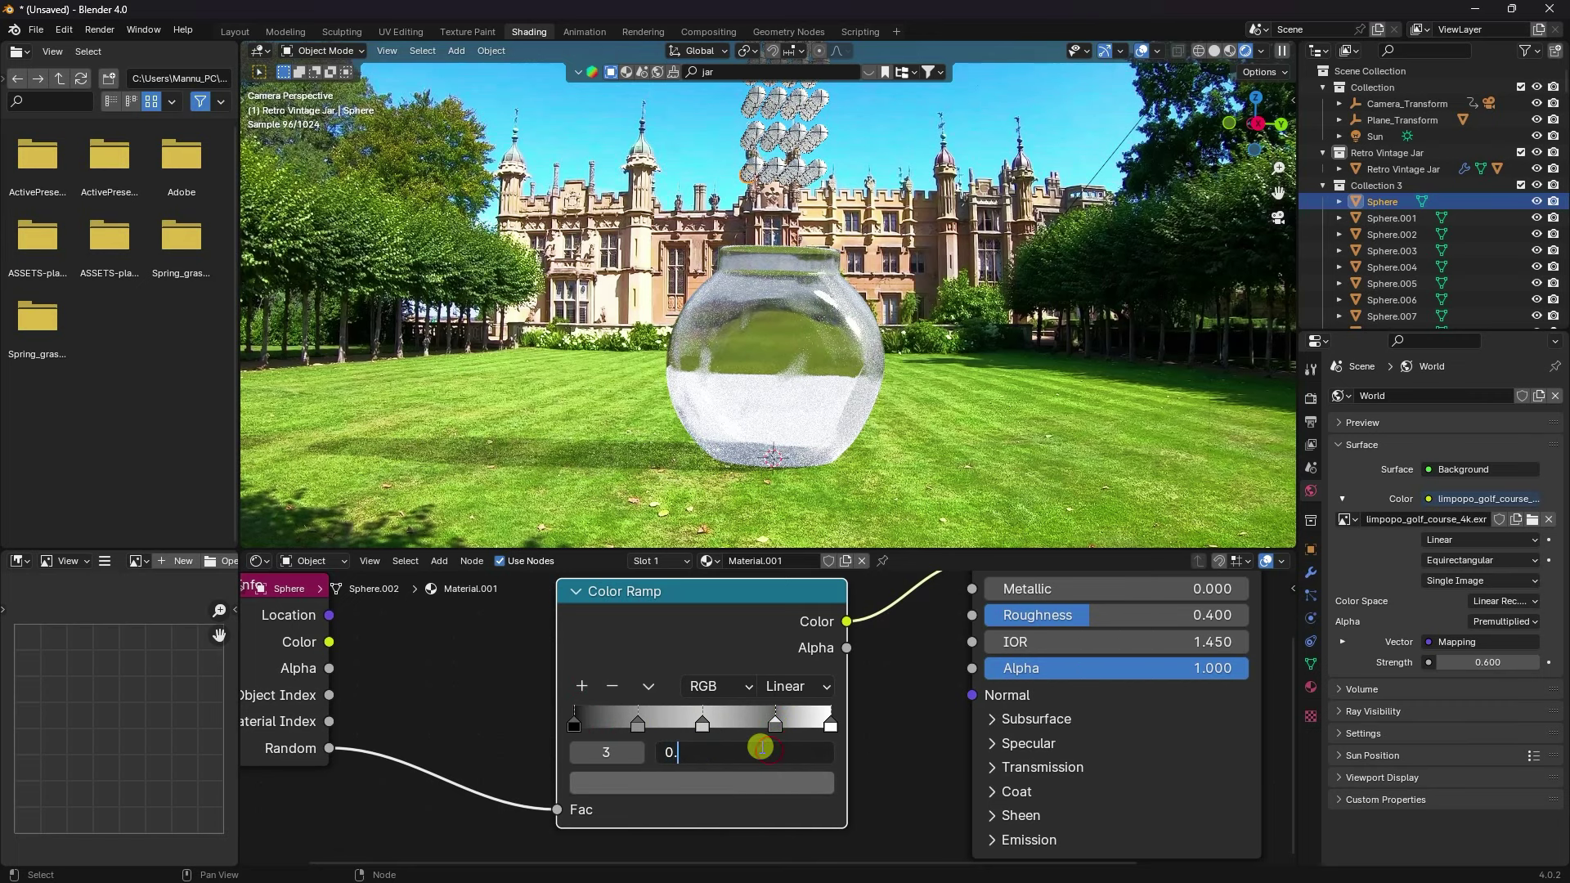
key(Return)
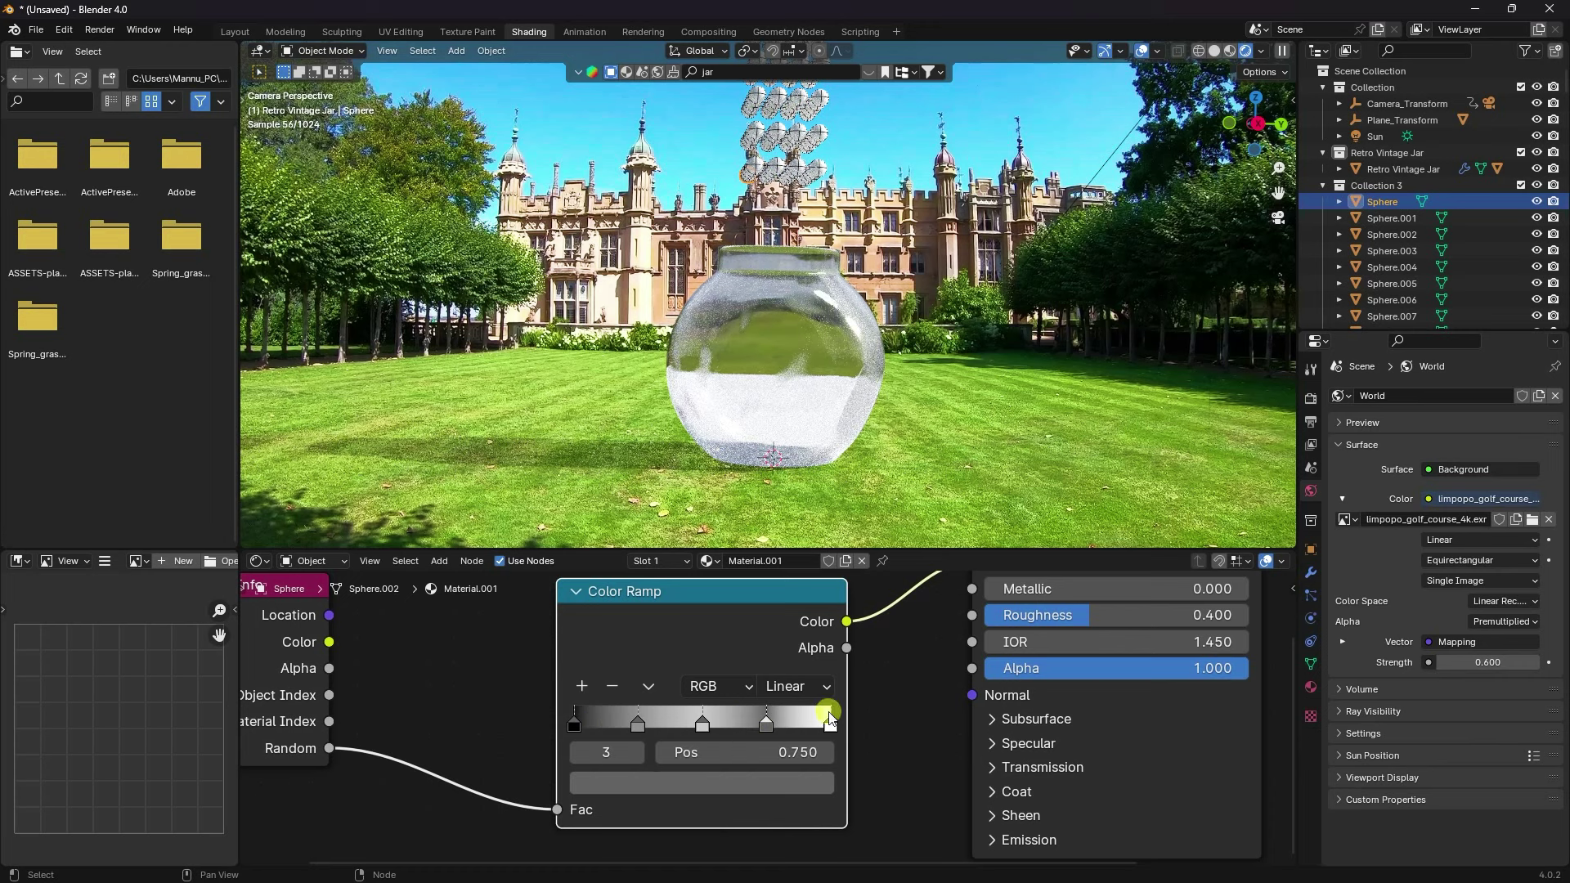
Make the first ramp stop fully saturated red with hue 0
click(575, 724)
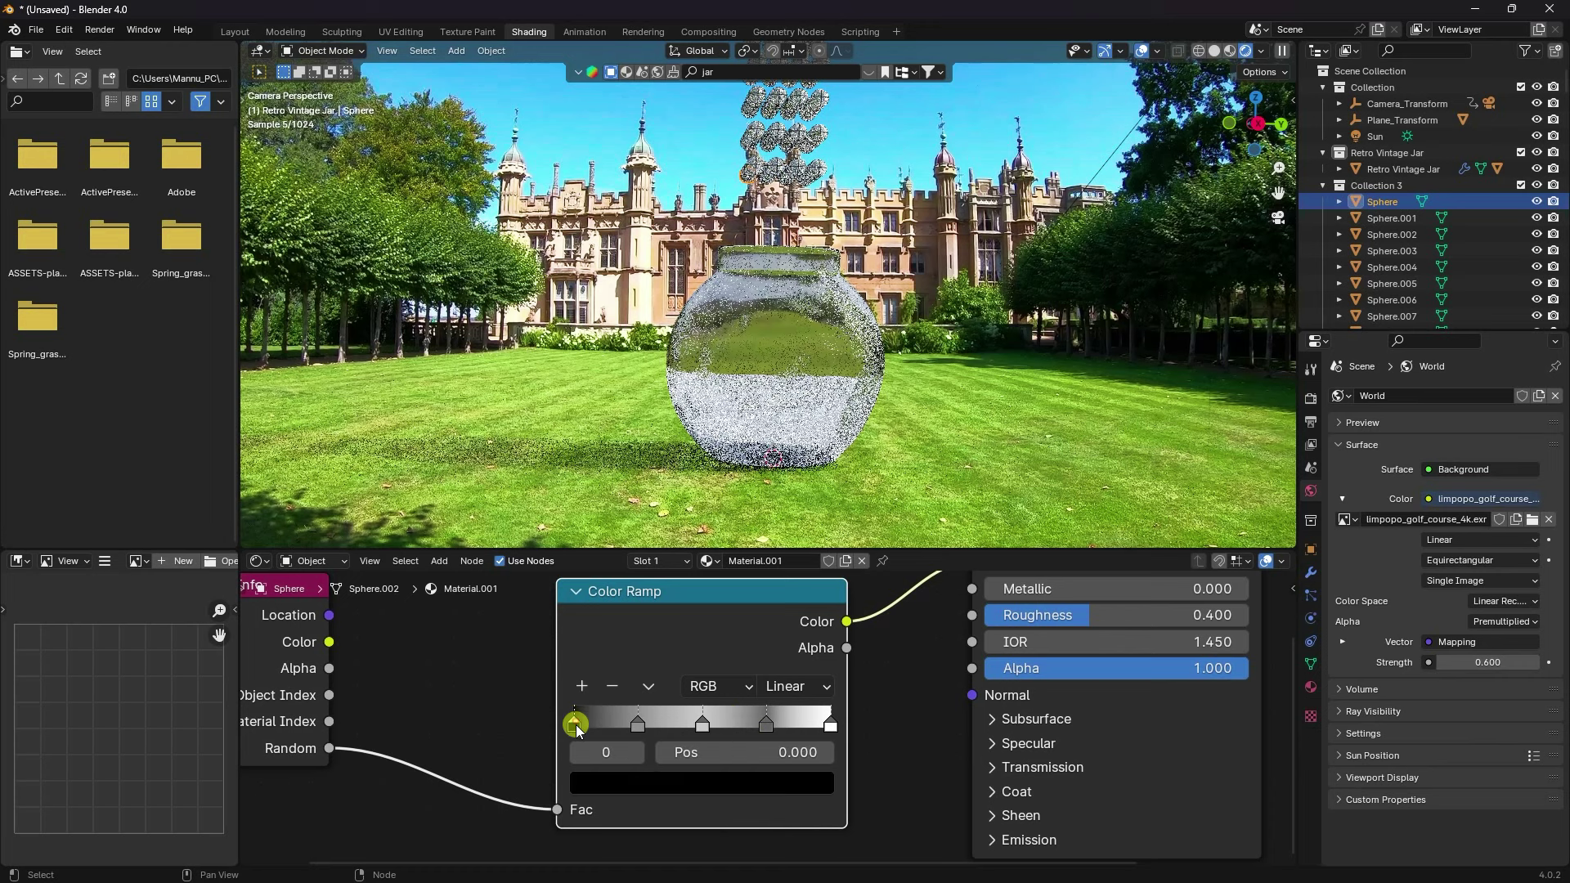
click(640, 785)
drag(814, 527, 813, 406)
click(684, 518)
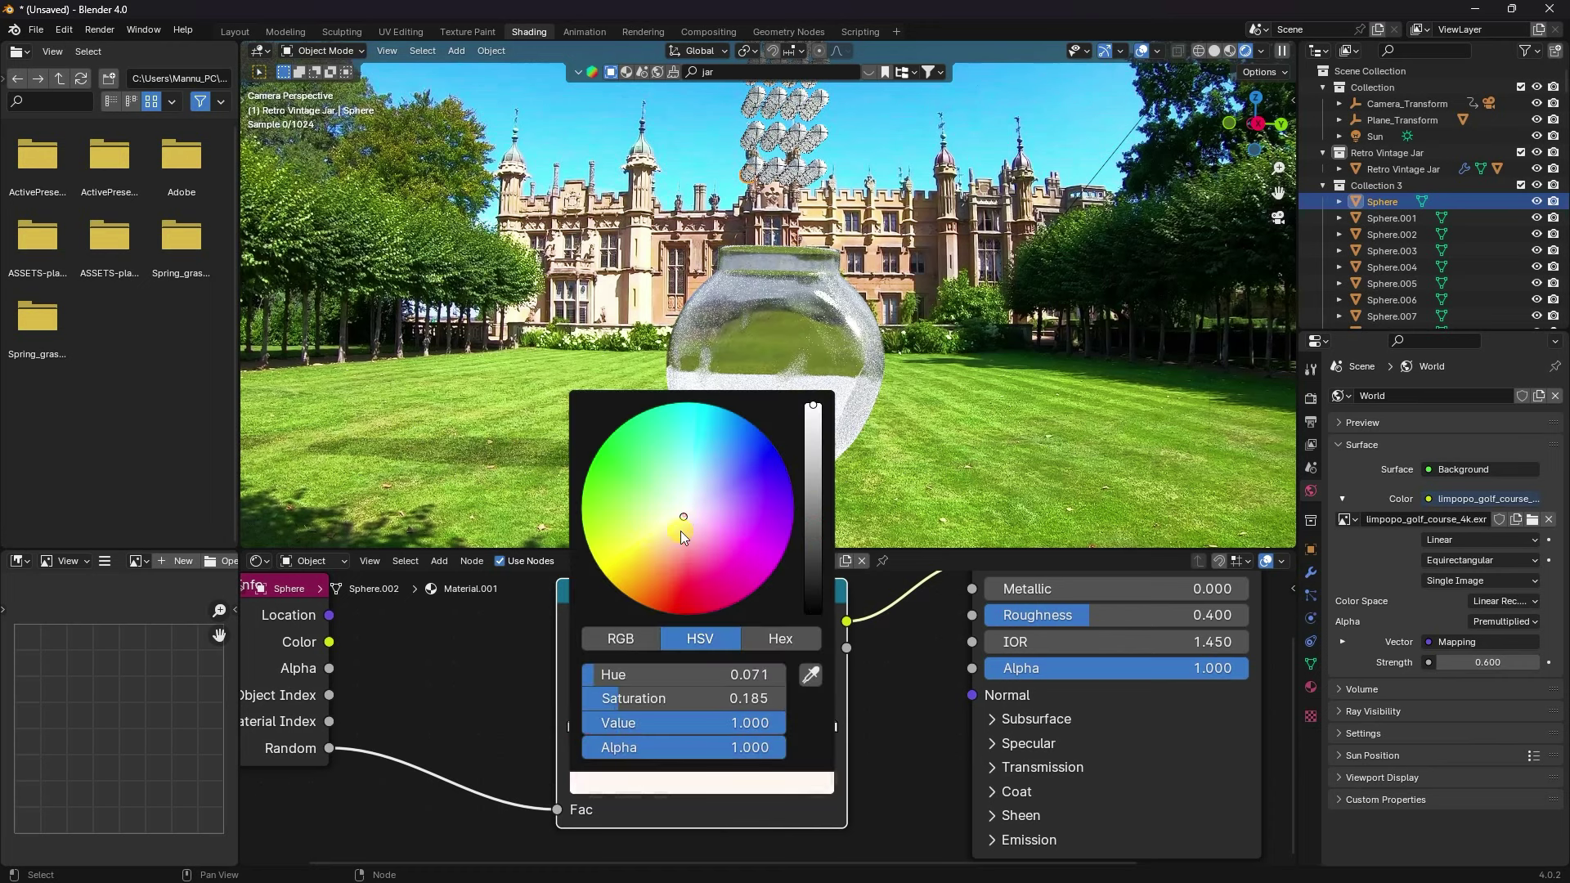
drag(683, 531, 679, 615)
click(708, 672)
text(0)
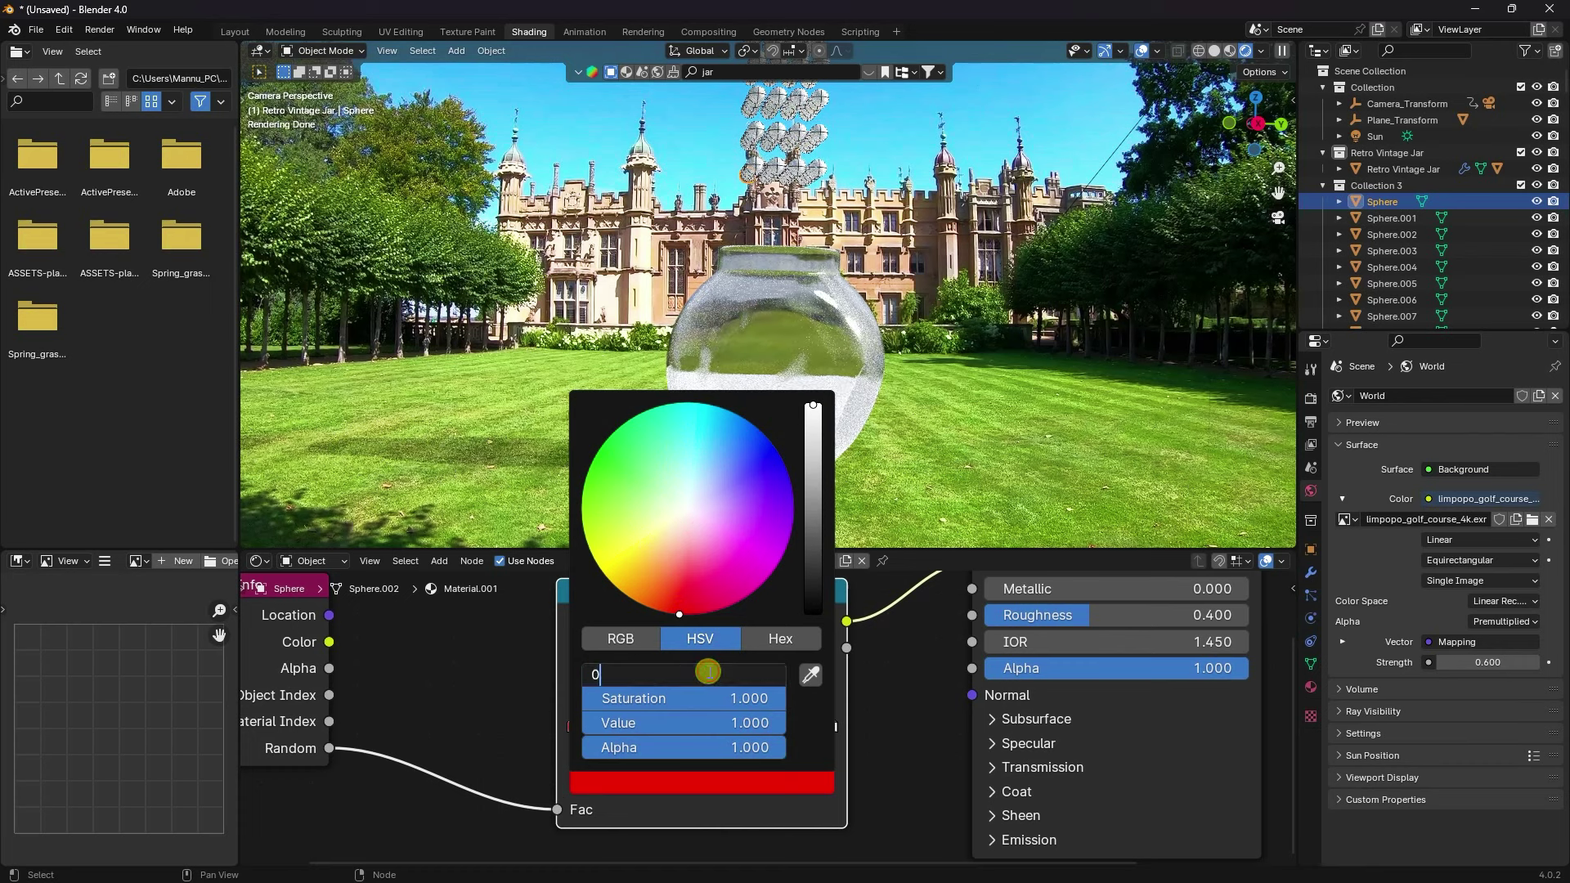
key(Return)
Make the 0.250 ramp stop a bright, saturated magenta
click(639, 722)
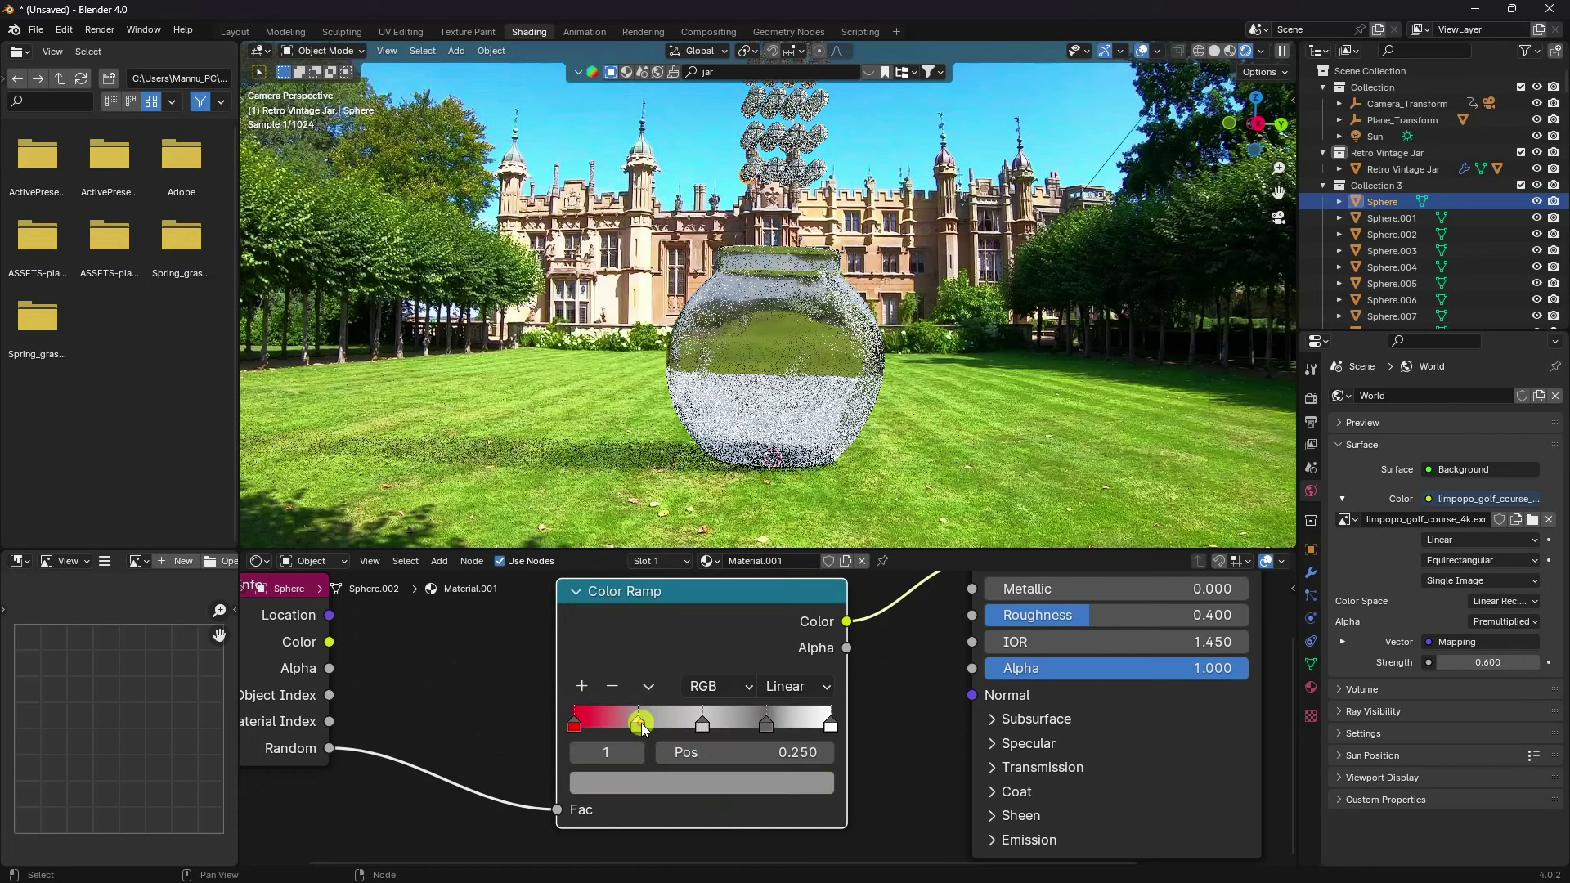
click(650, 781)
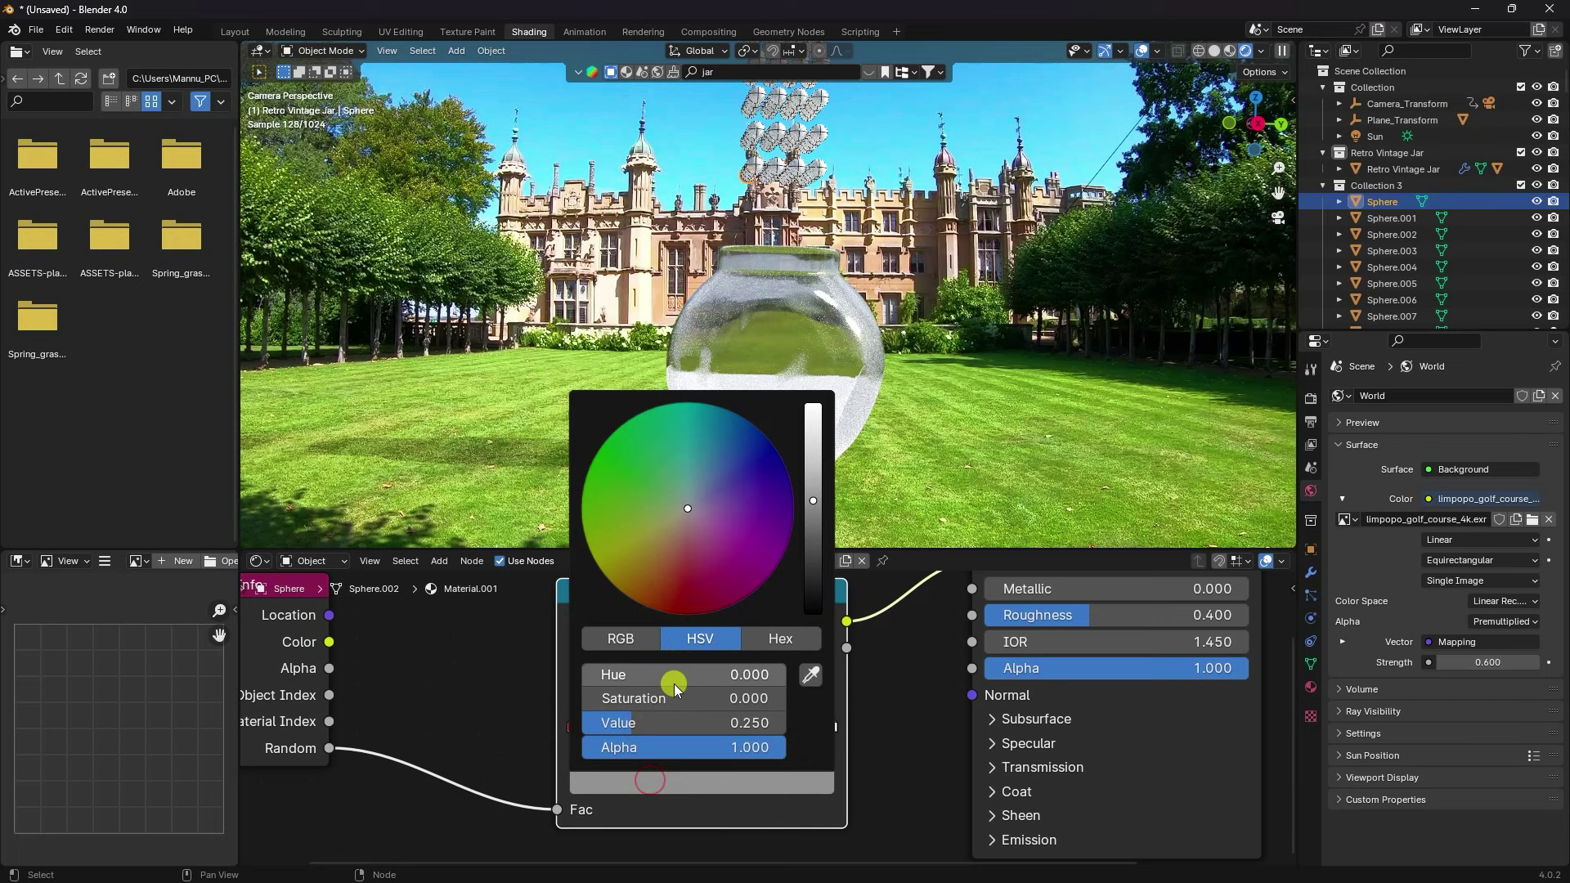
drag(676, 674, 785, 674)
drag(637, 697, 785, 698)
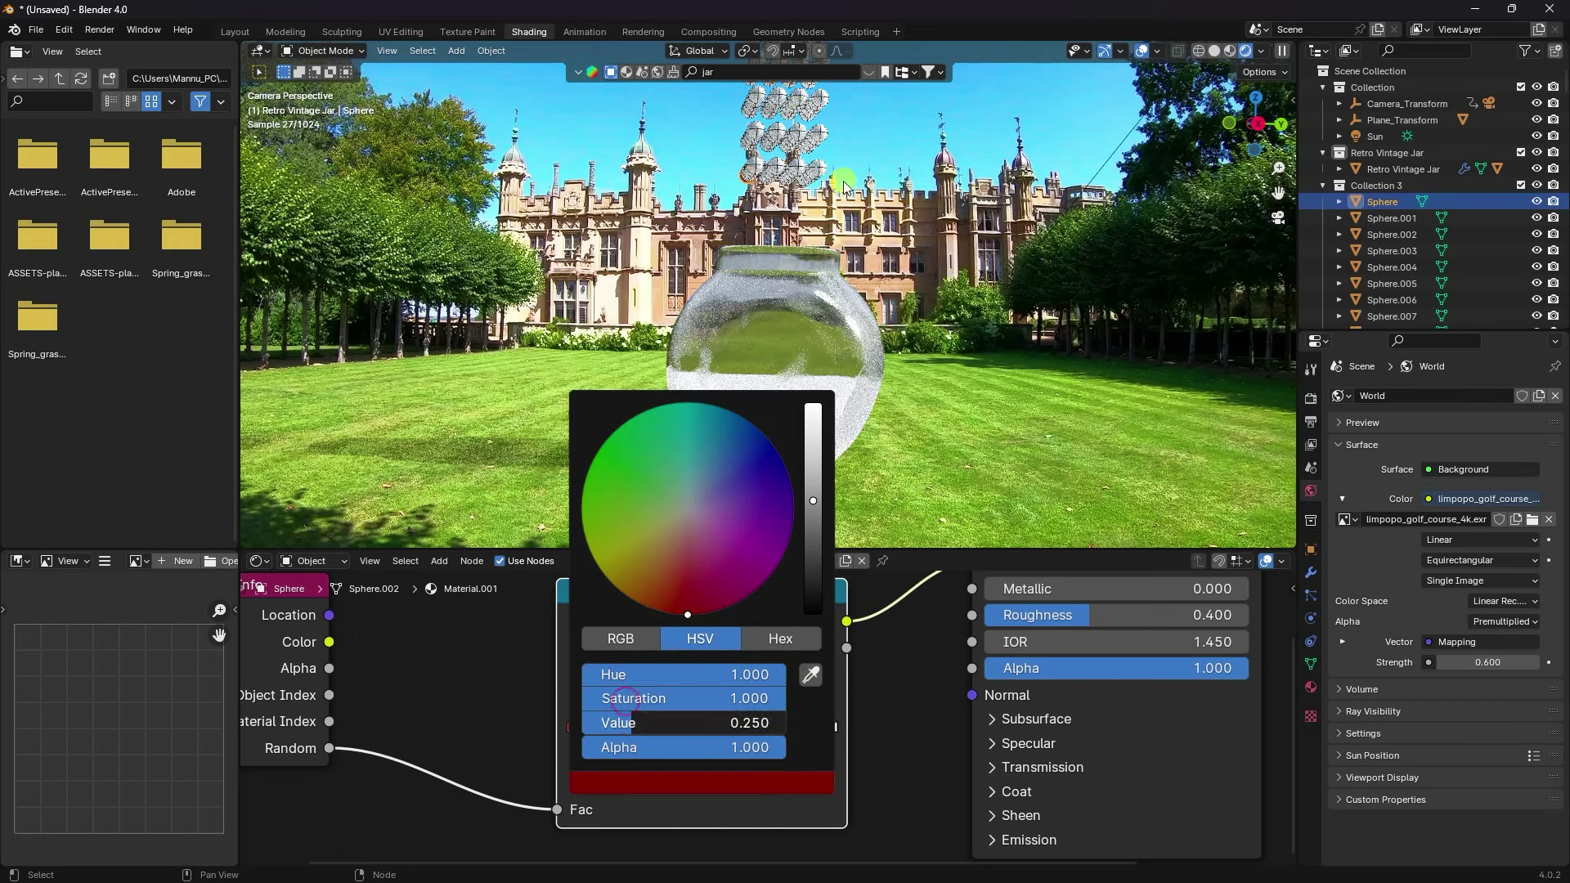
mouse_move(625, 723)
mouse_down()
mouse_move(701, 705)
mouse_move(702, 677)
mouse_move(687, 676)
mouse_up()
click(764, 674)
text(0.)
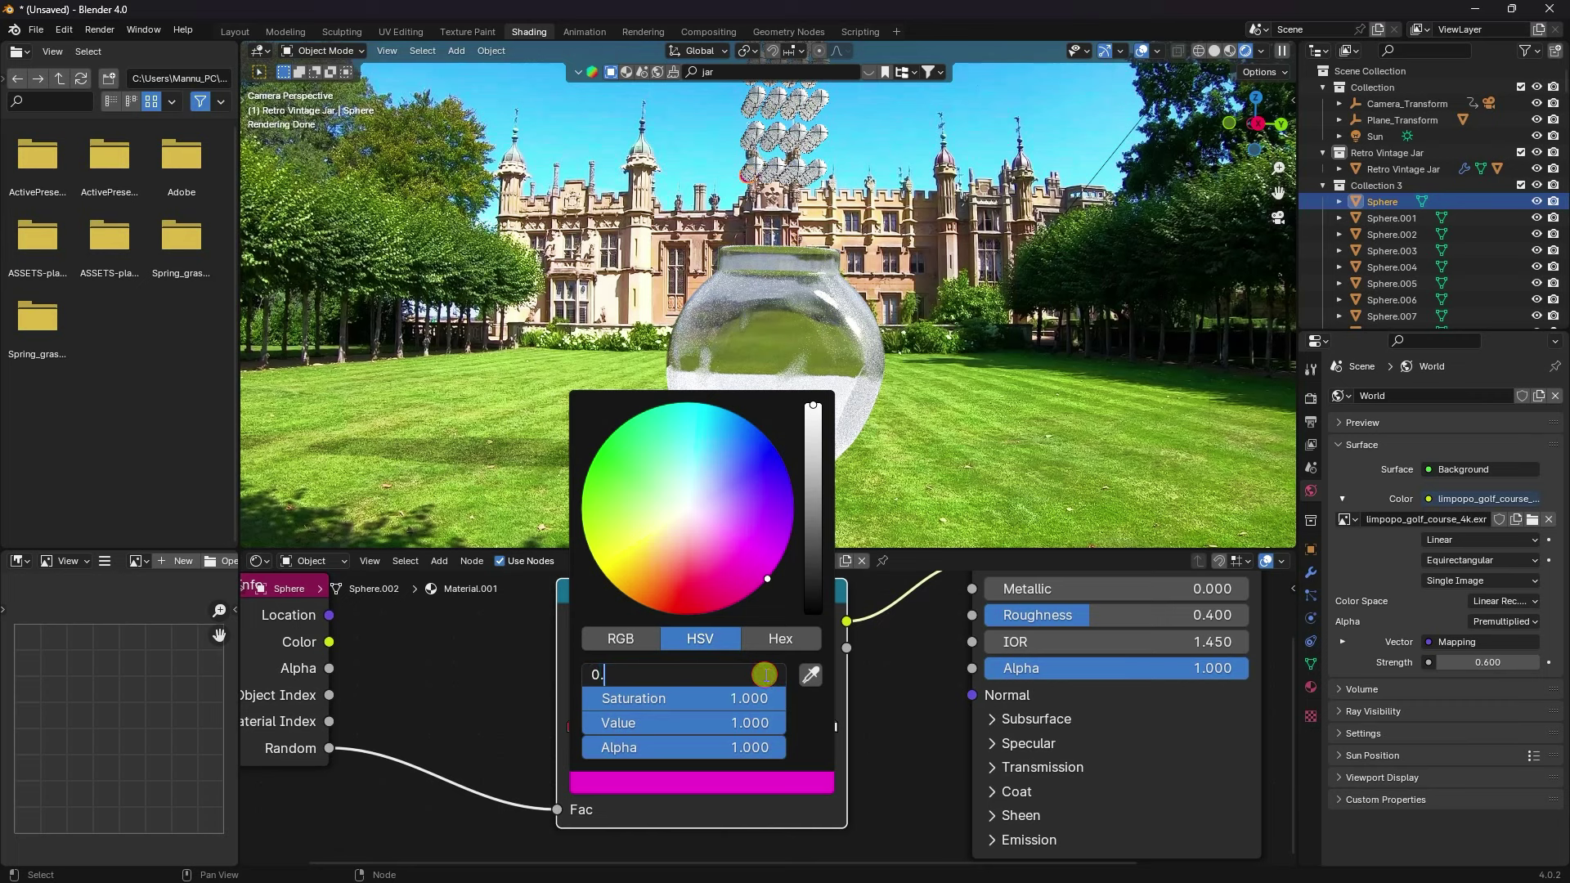
key(Return)
Make the 0.500 ramp stop a bright, saturated cyan
click(702, 724)
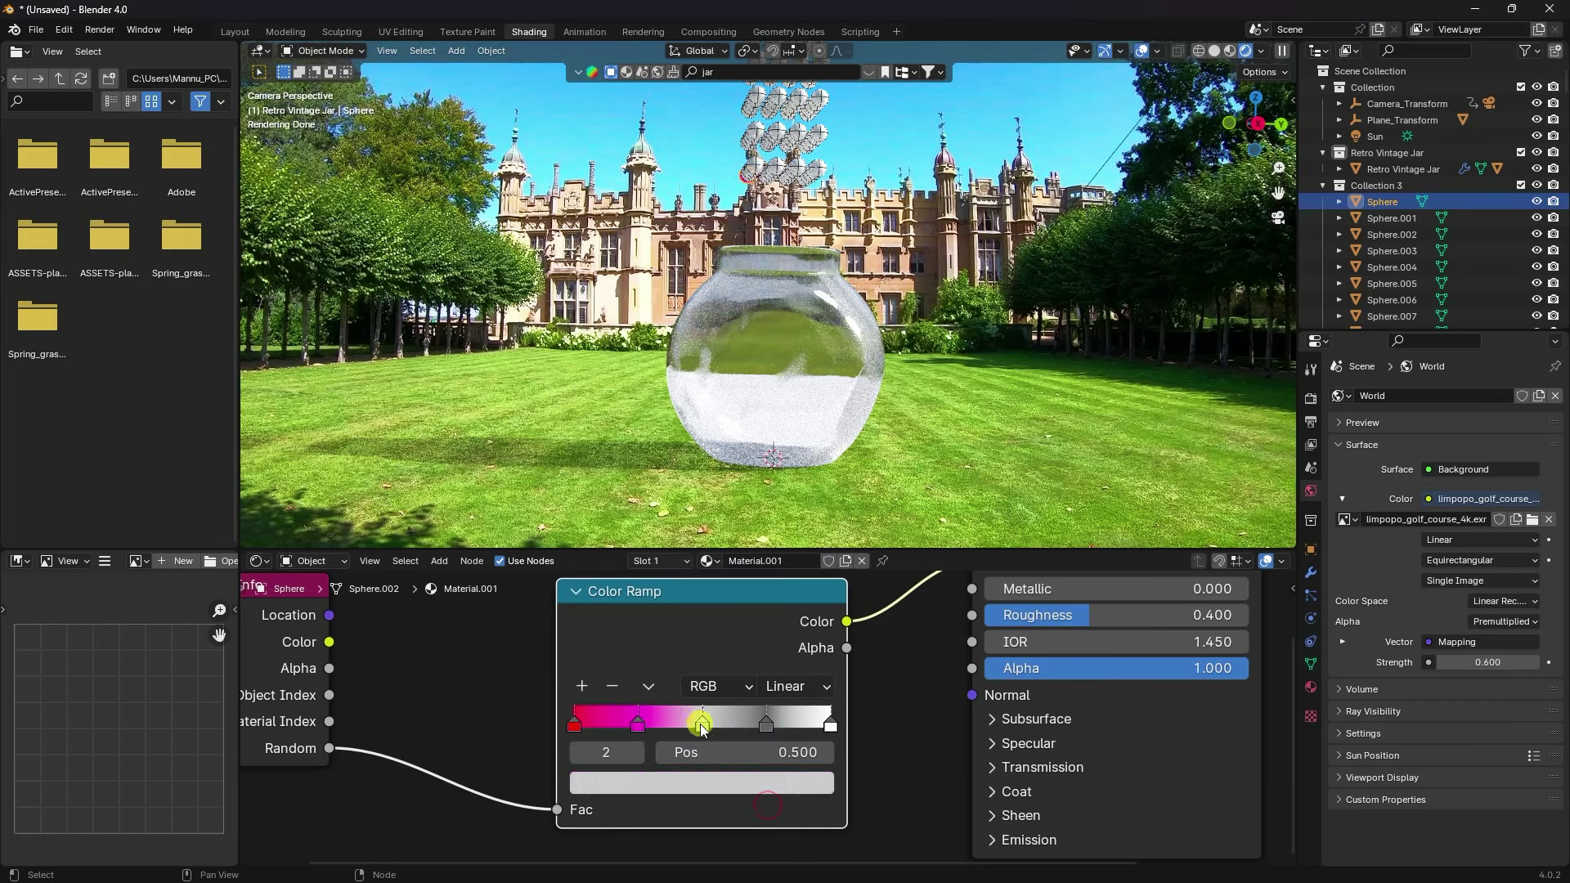
click(708, 777)
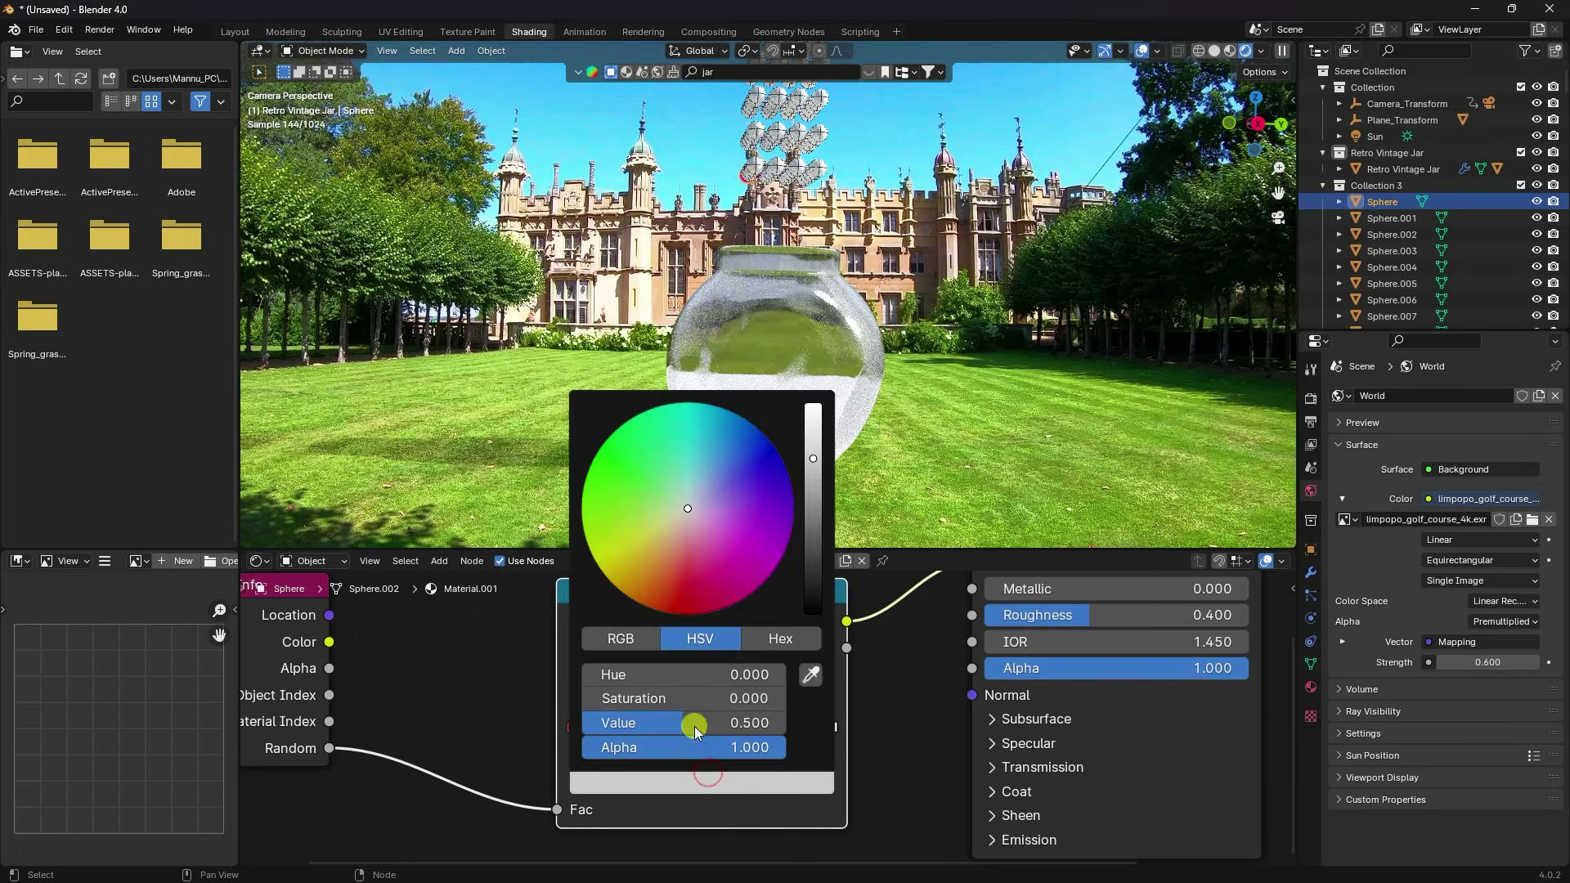
drag(695, 730, 781, 730)
drag(589, 698, 781, 698)
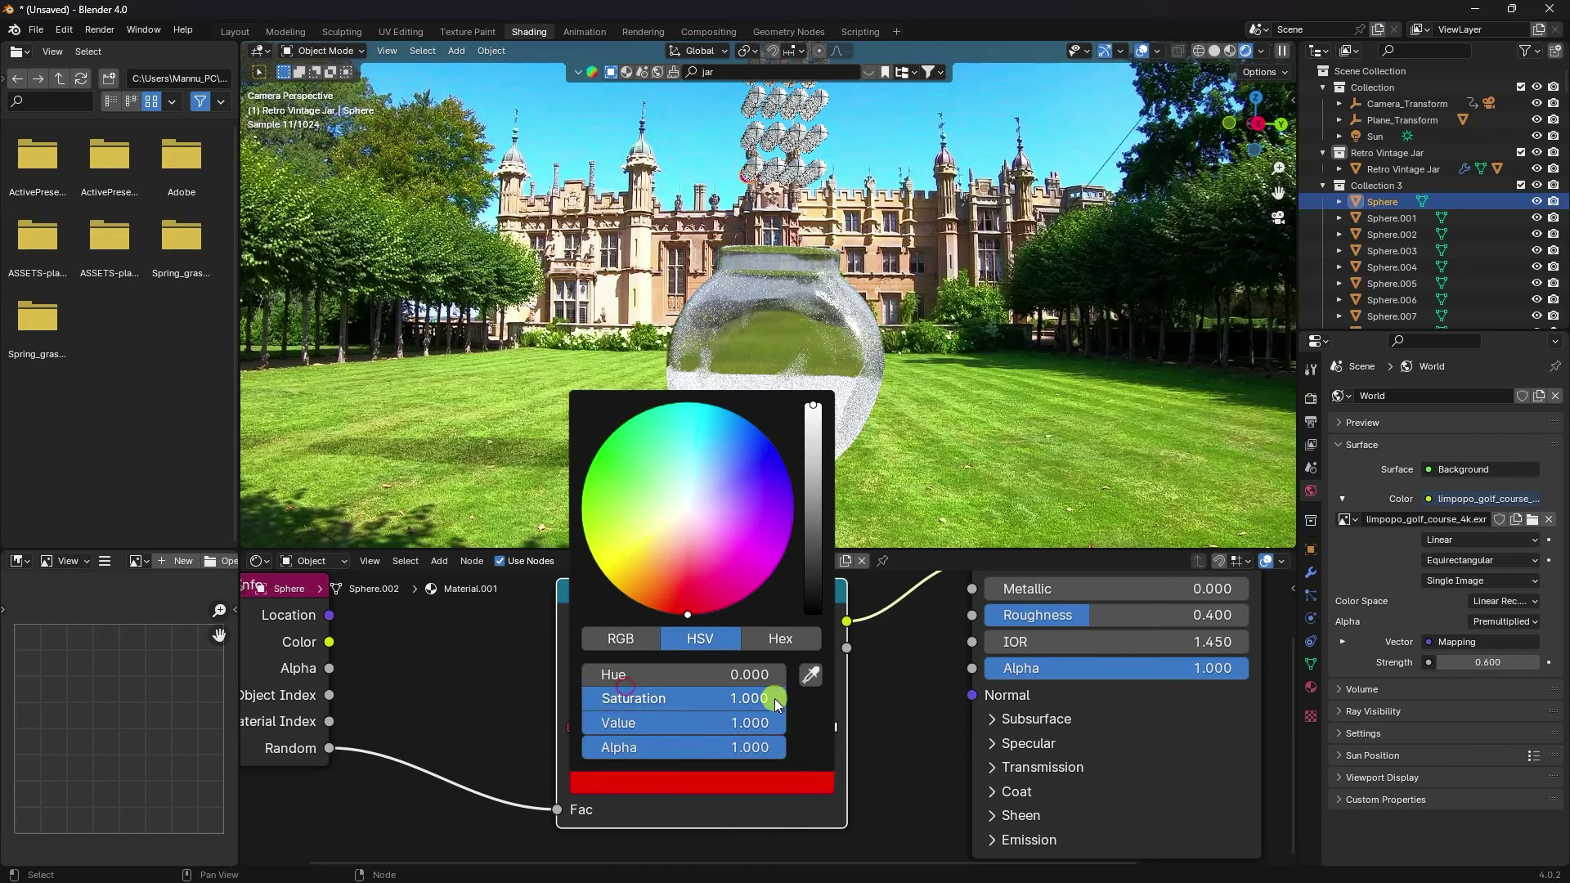
click(689, 672)
text(0)
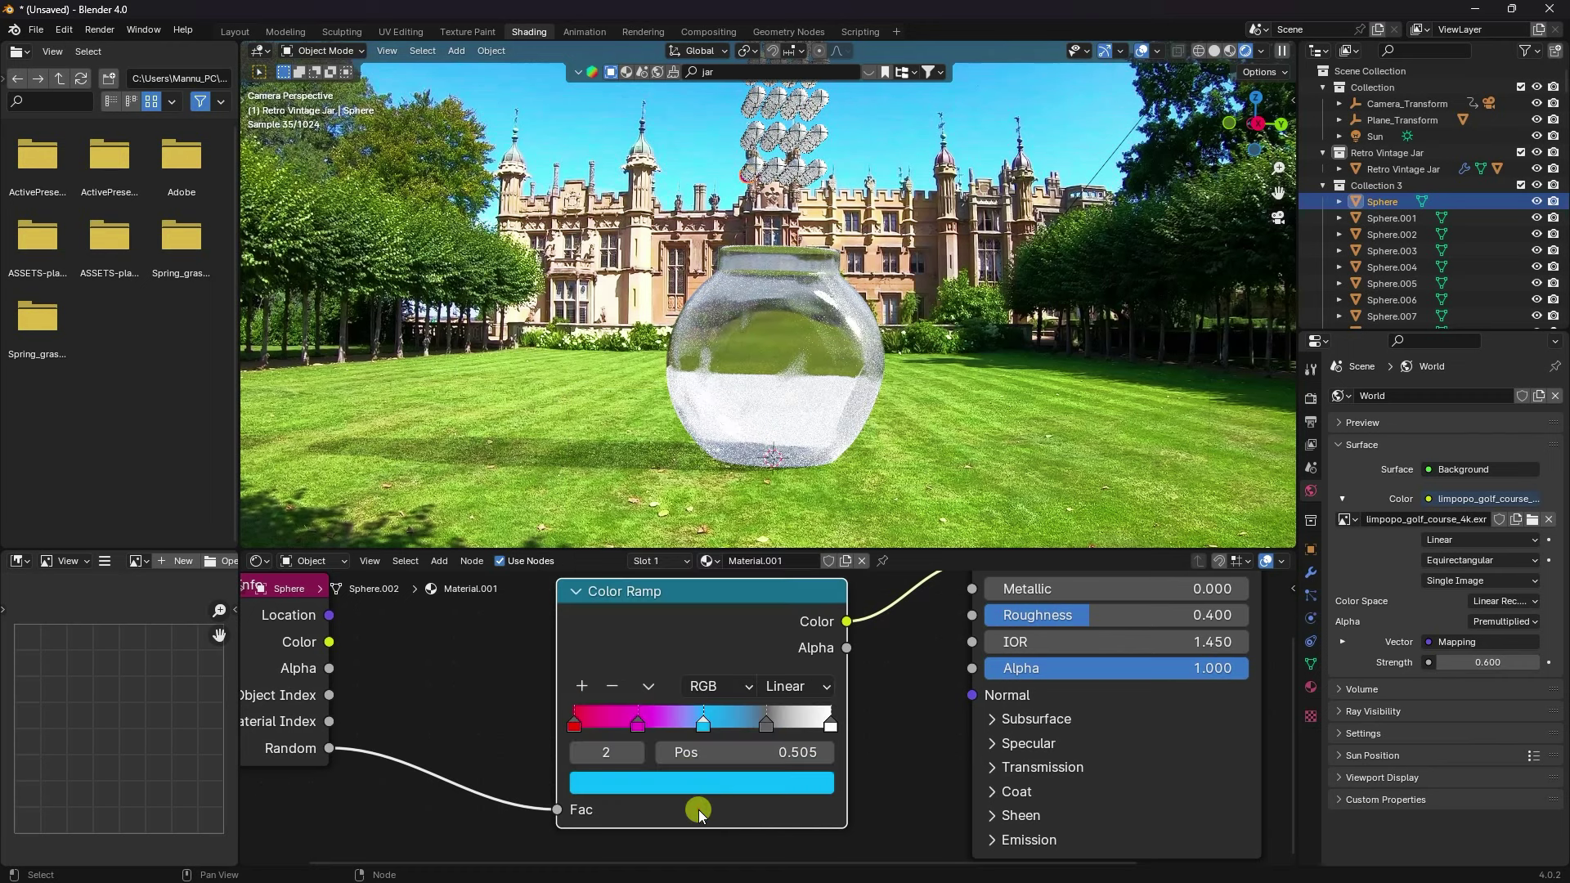
Make the 0.750 ramp stop bright yellow
click(762, 726)
click(744, 781)
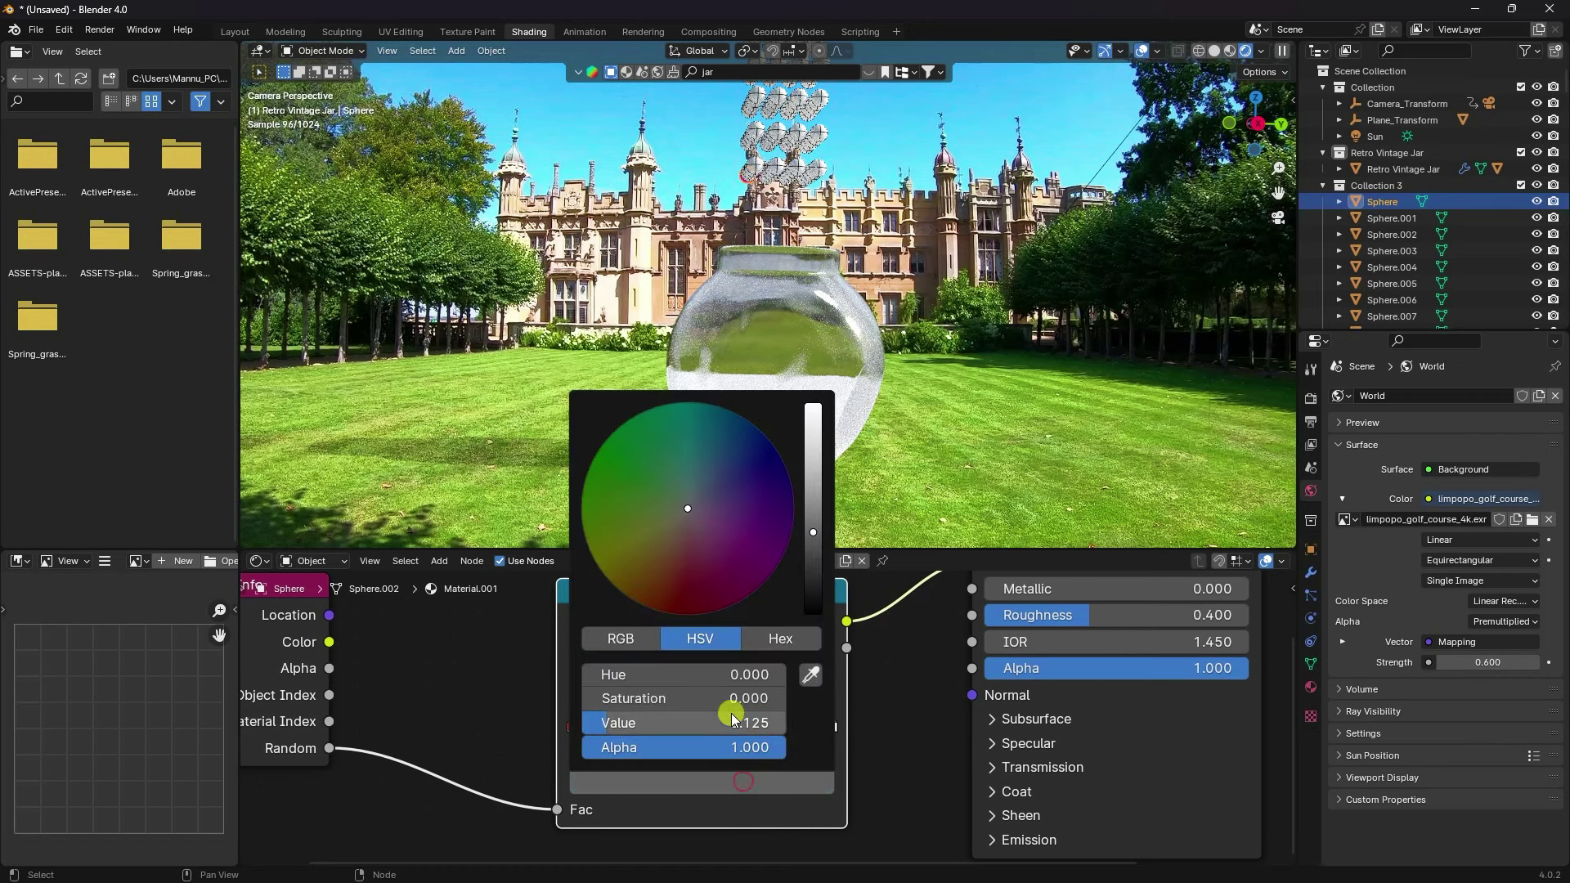
mouse_move(736, 723)
mouse_down()
mouse_move(867, 720)
mouse_move(786, 701)
mouse_up()
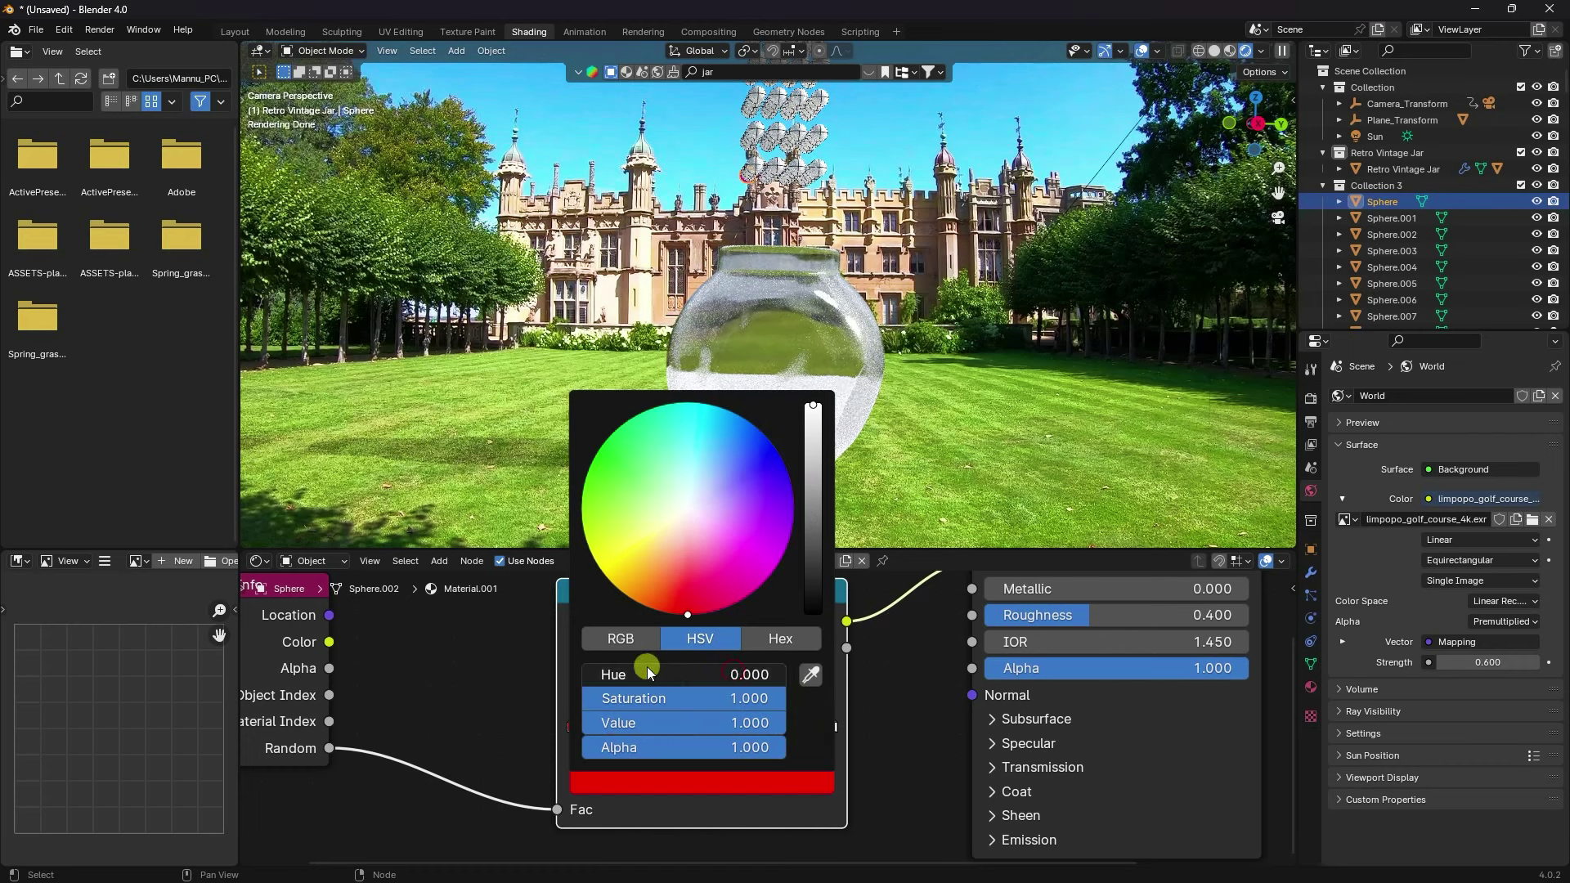
drag(649, 672, 754, 662)
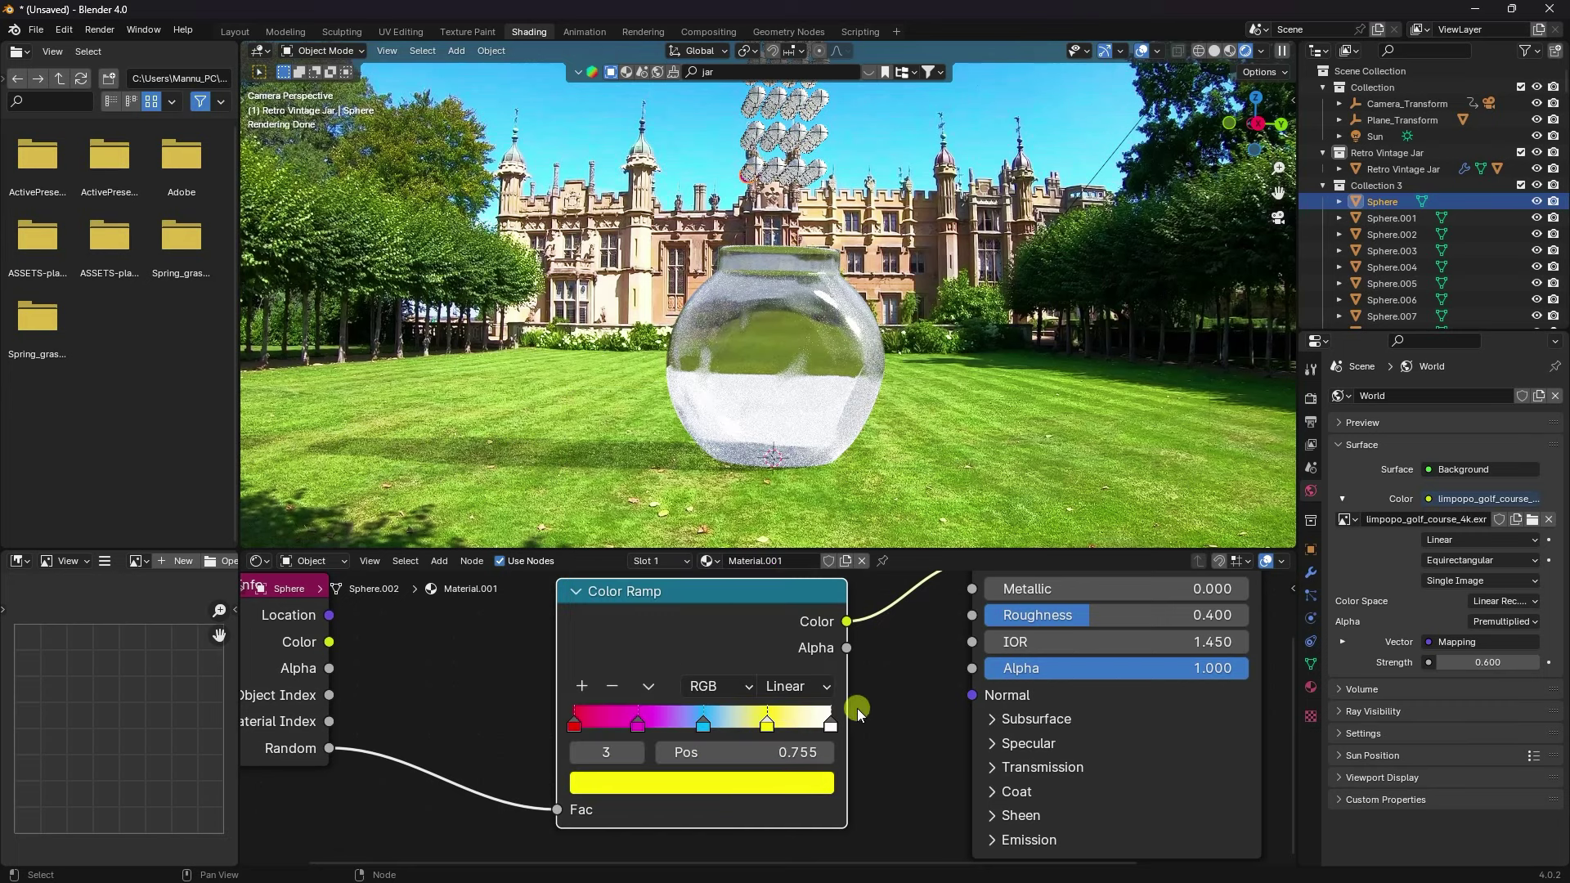
Make the end stop green and switch ramp interpolation to Constant
click(833, 721)
click(745, 783)
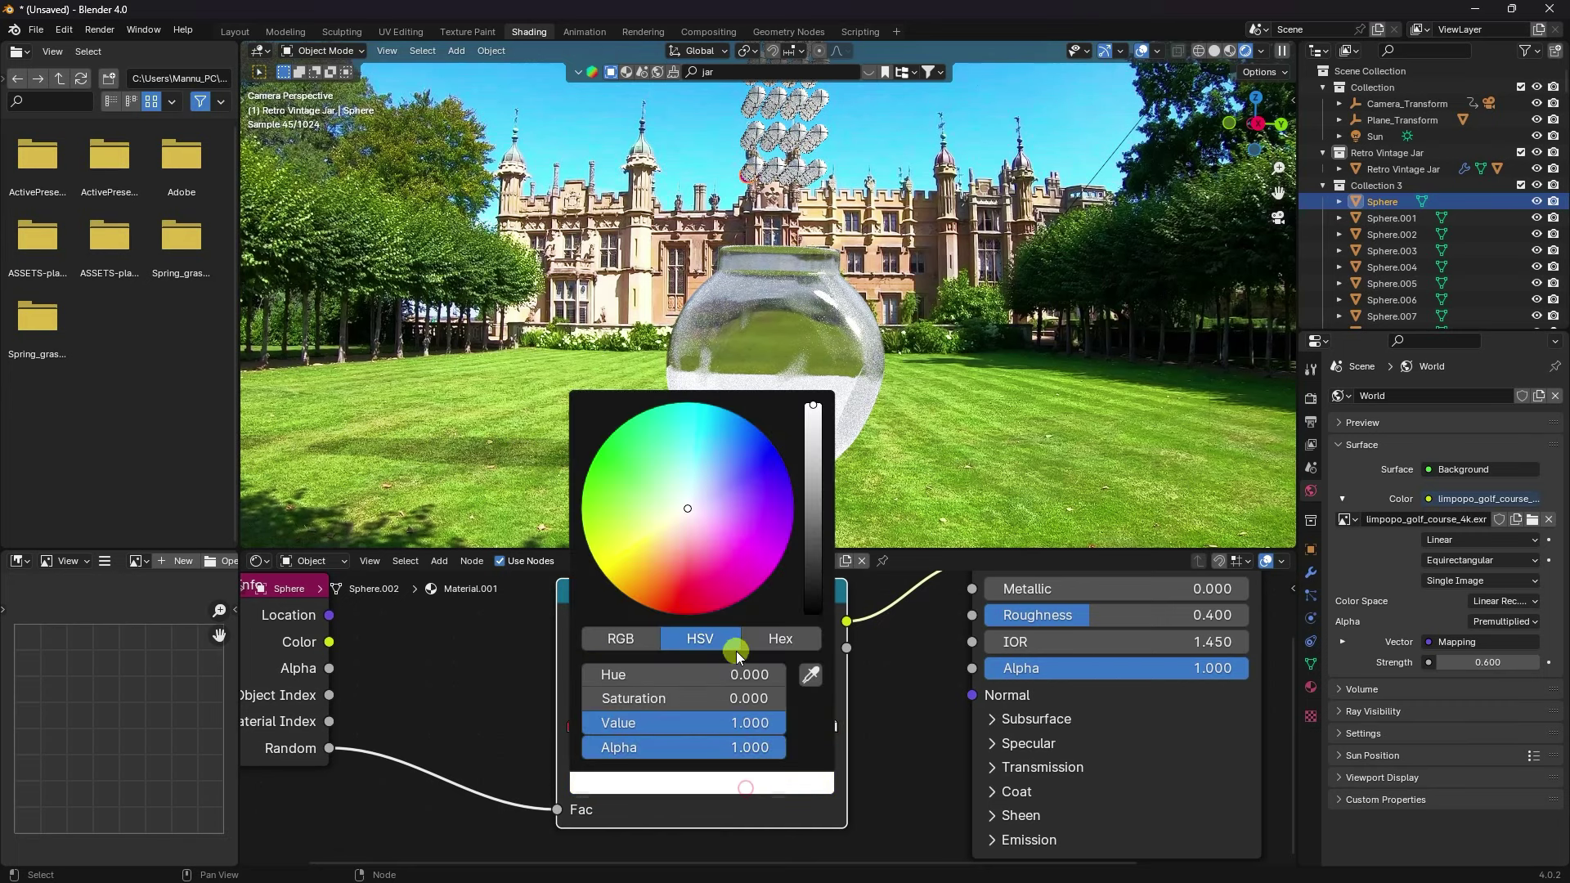
drag(721, 675, 982, 701)
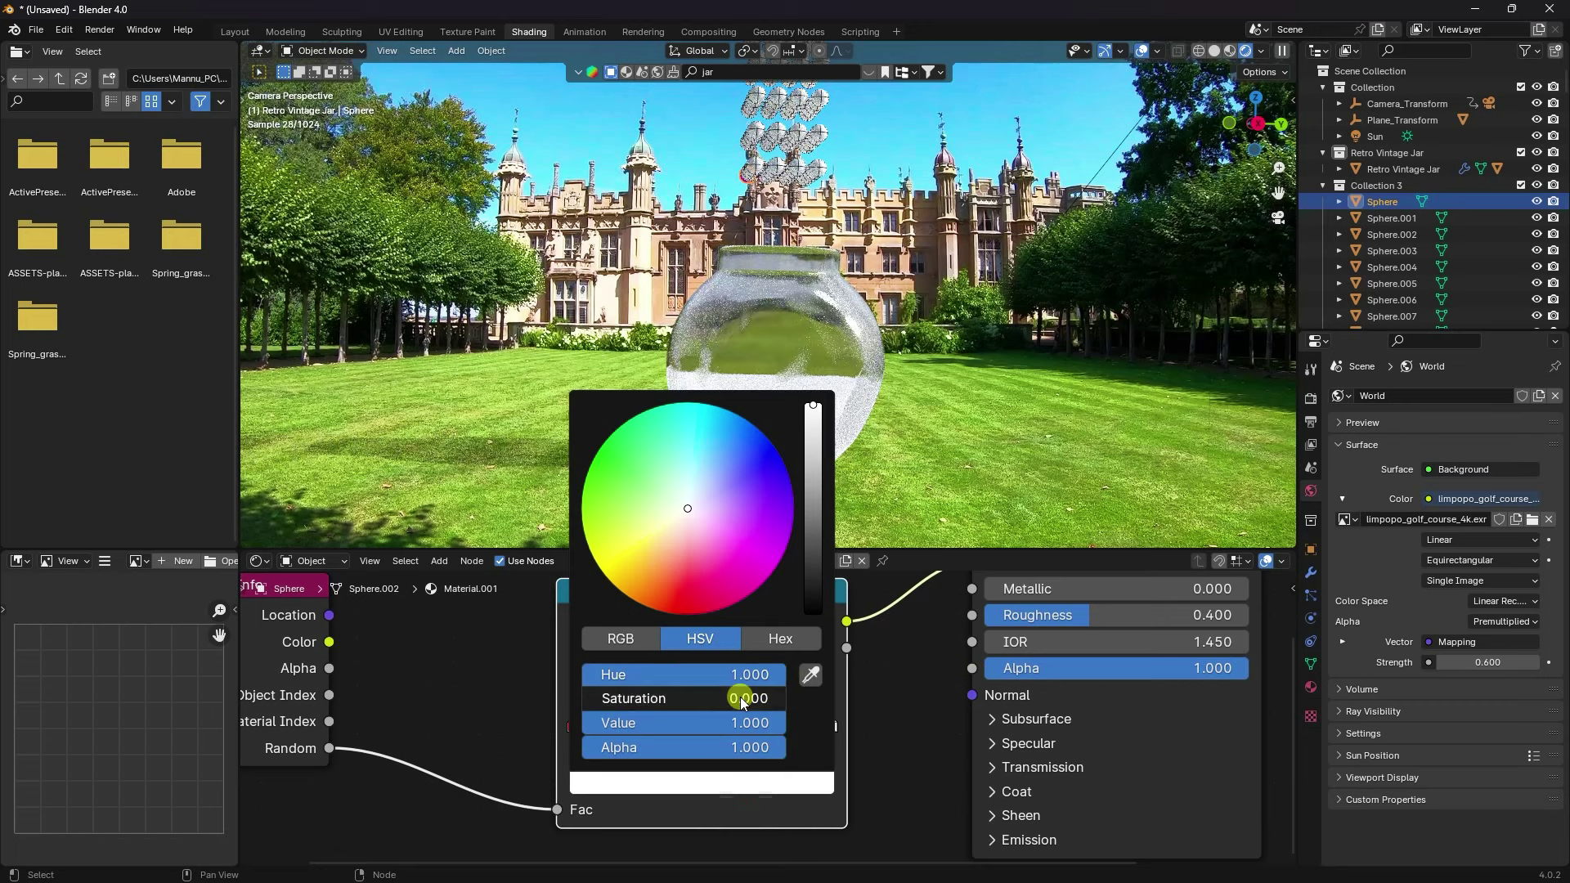
drag(778, 675, 632, 689)
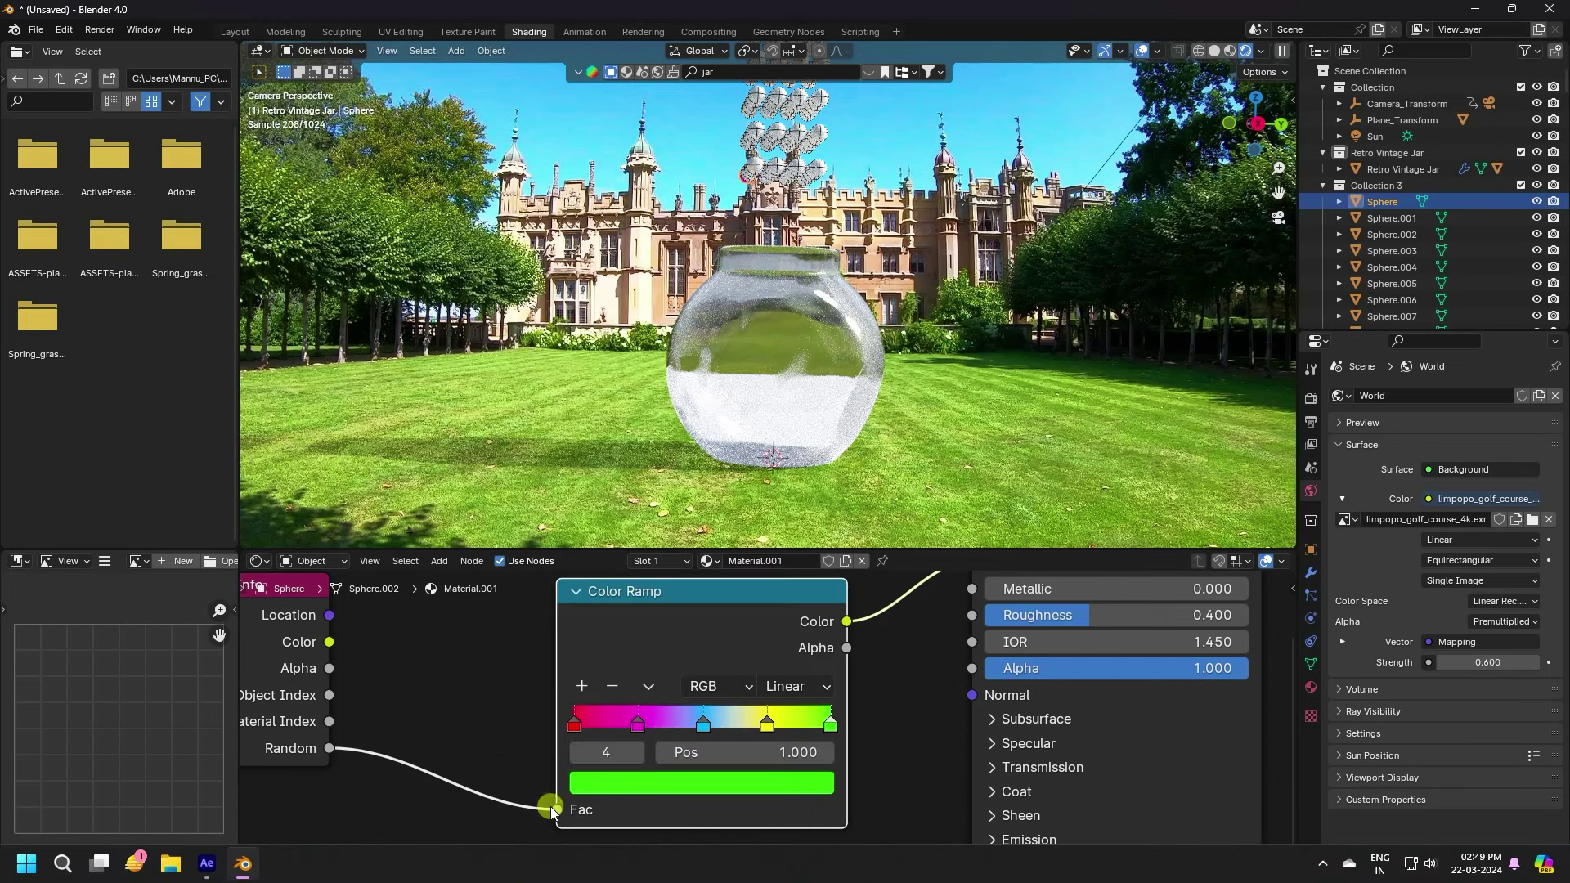
click(787, 687)
click(793, 849)
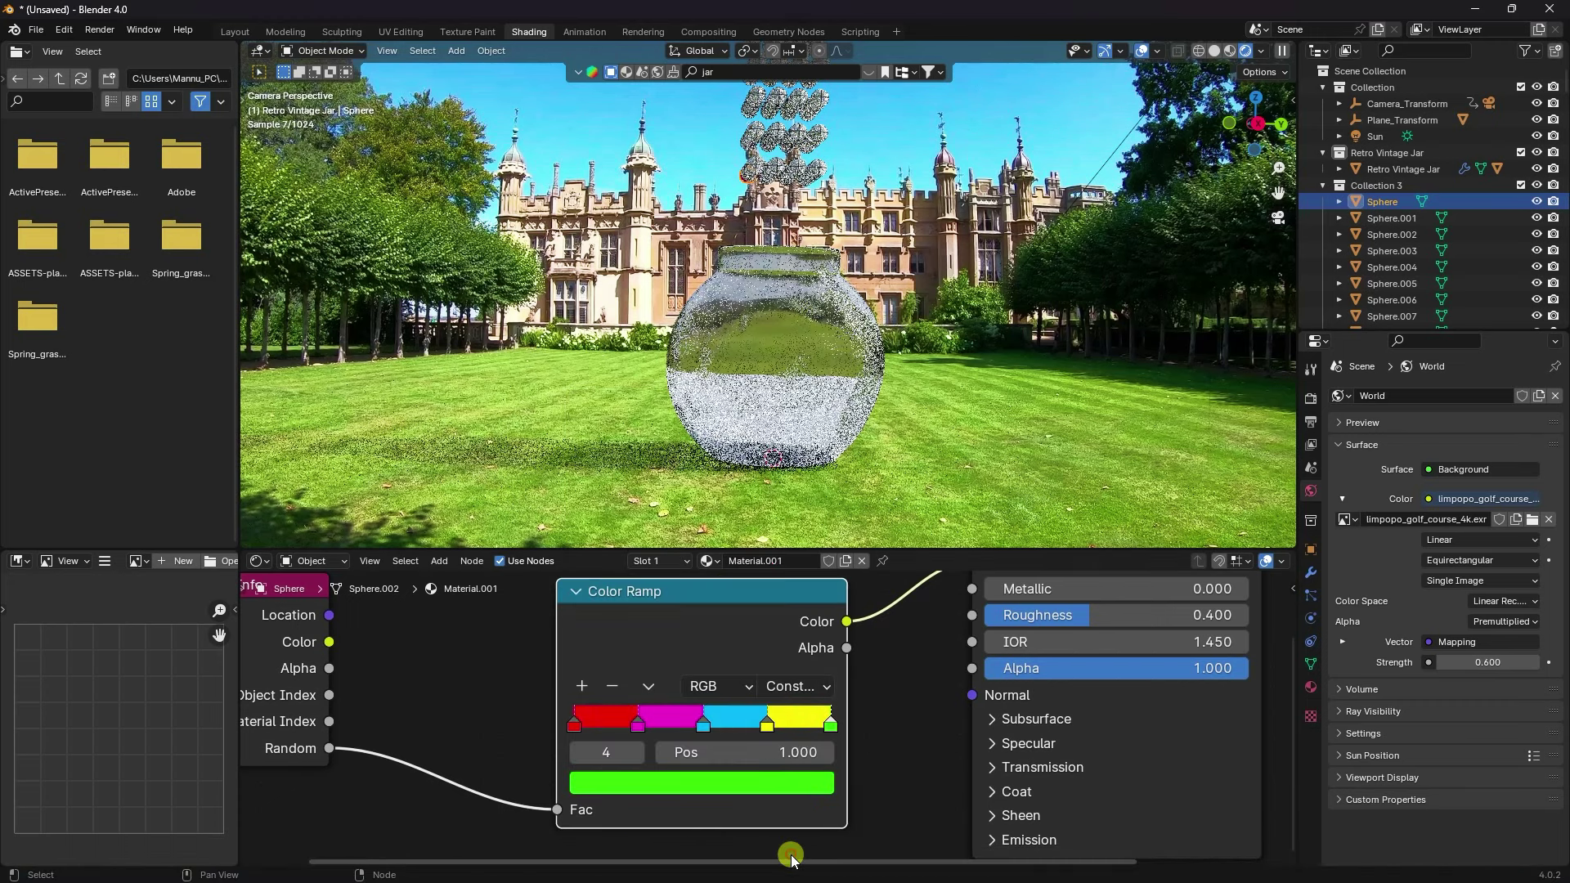
View the scene in Material Preview shading, orbiting so the red sphere sits in front
scroll(911, 711, down, 2)
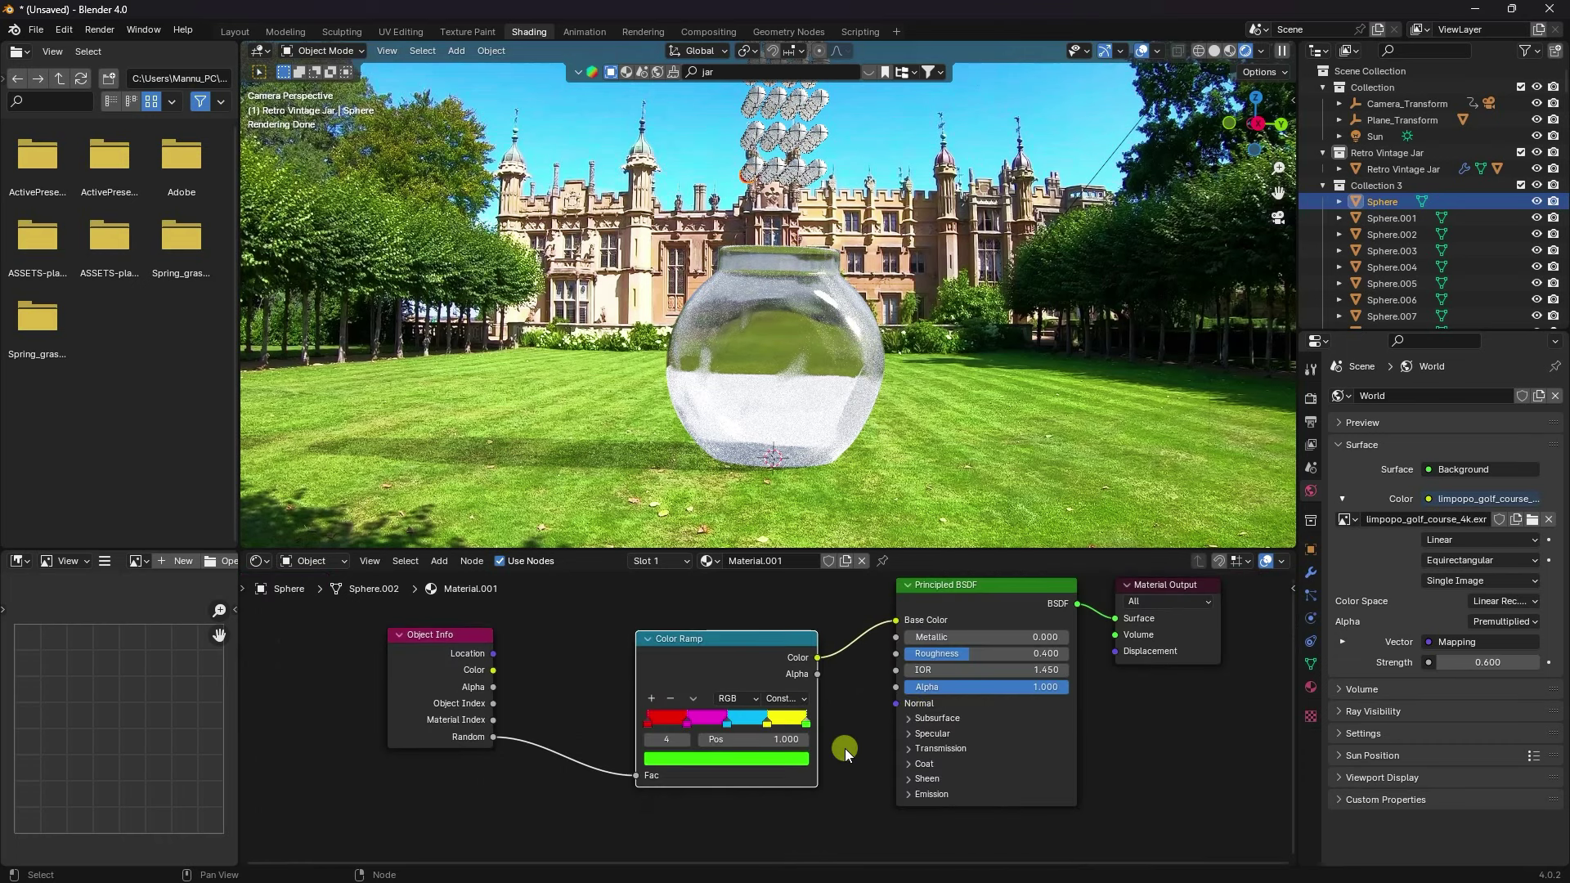
middle_drag(845, 747, 823, 744)
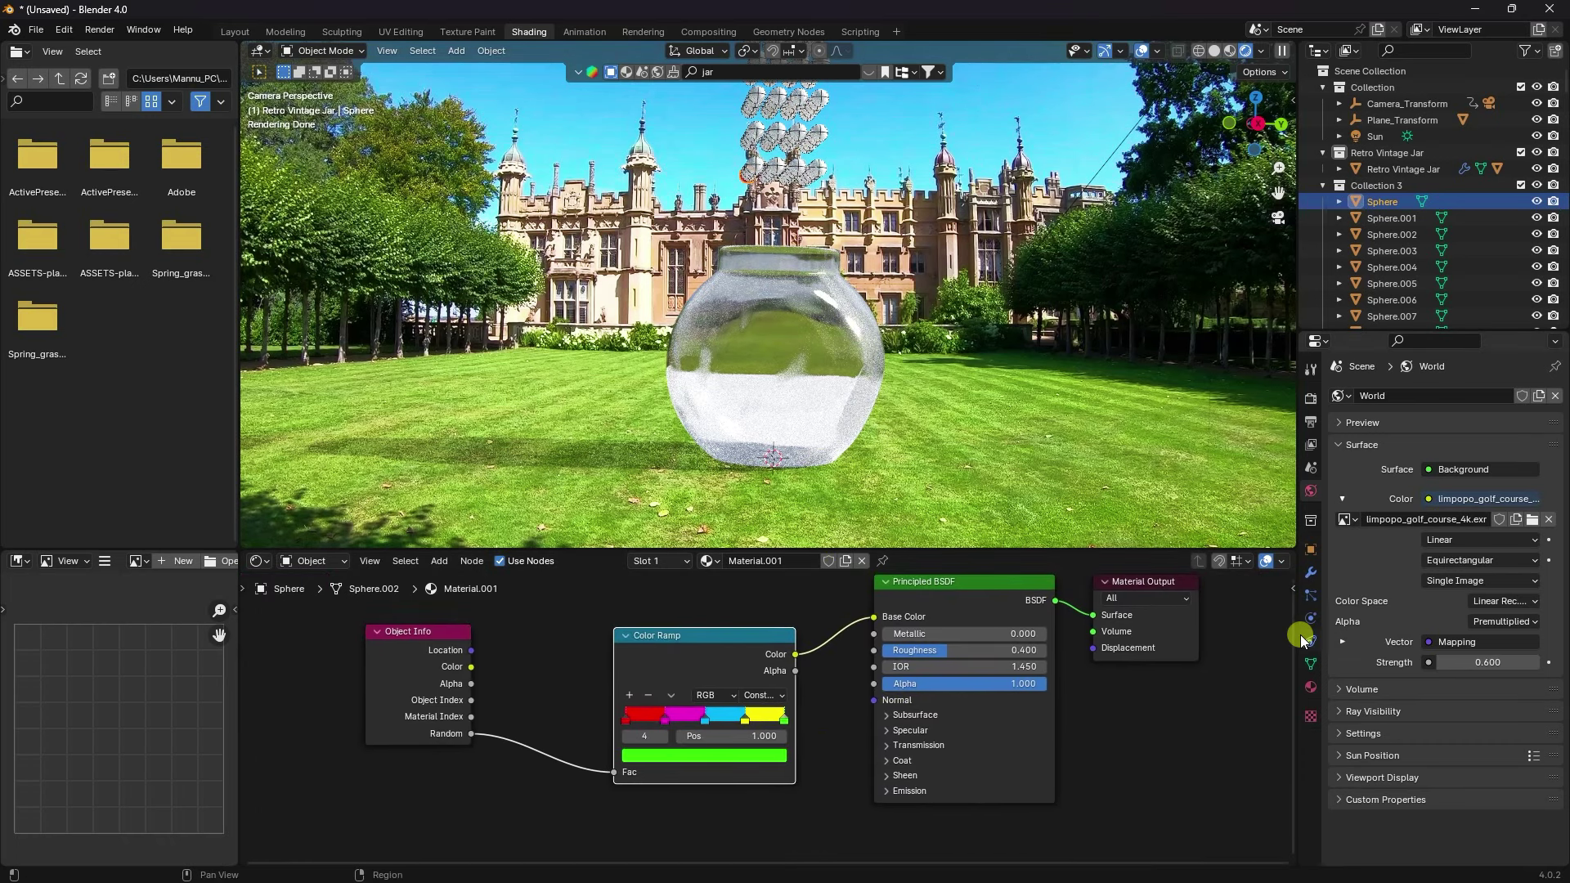
scroll(744, 155, up, 3)
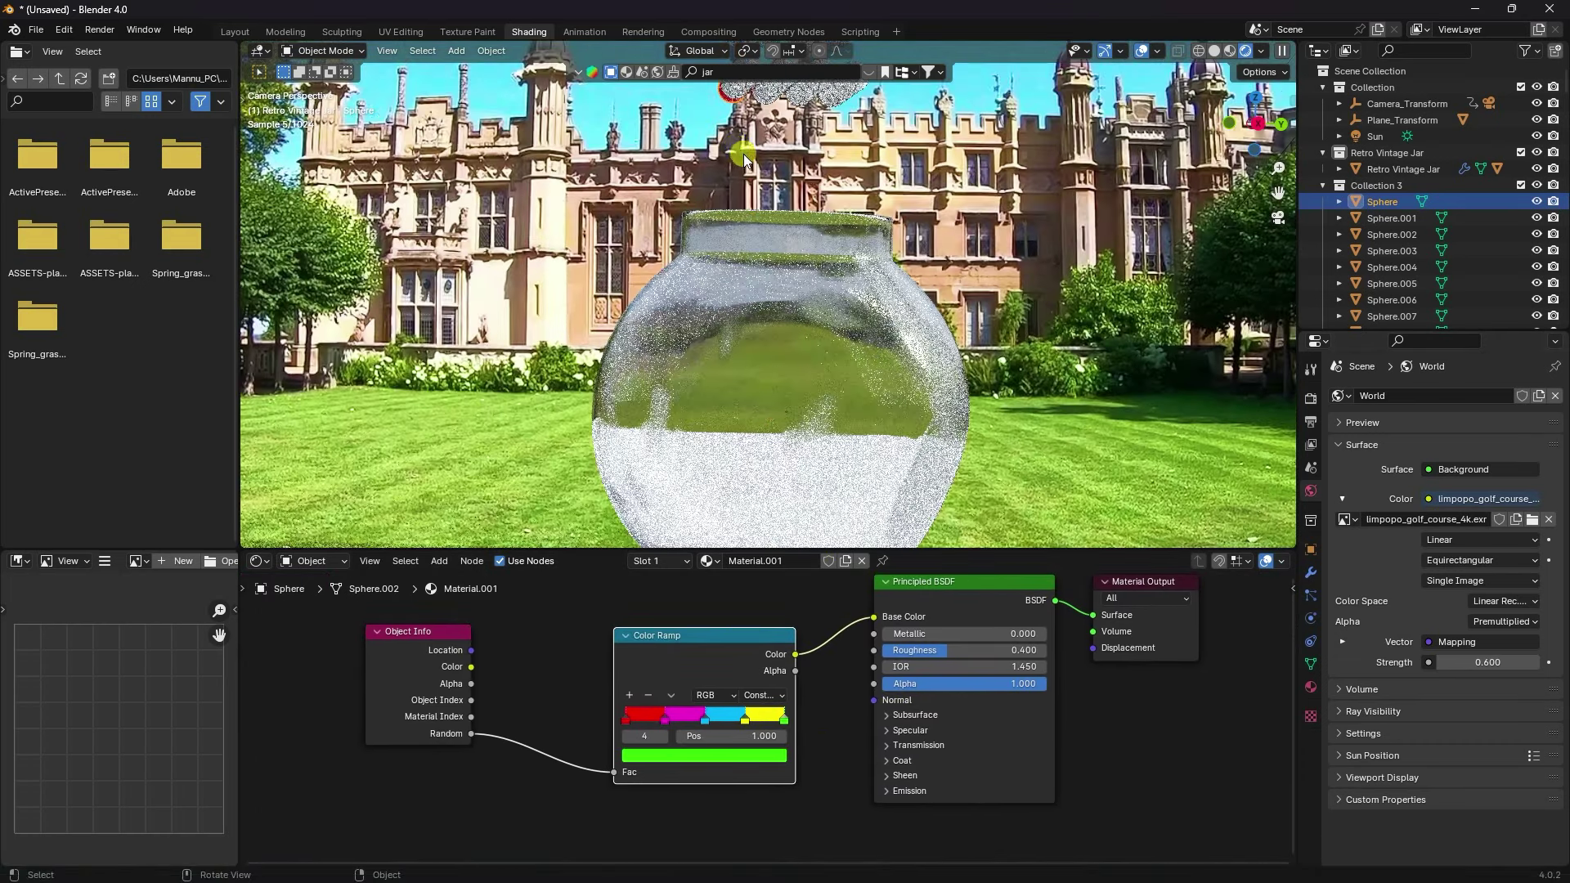
key(KP_0)
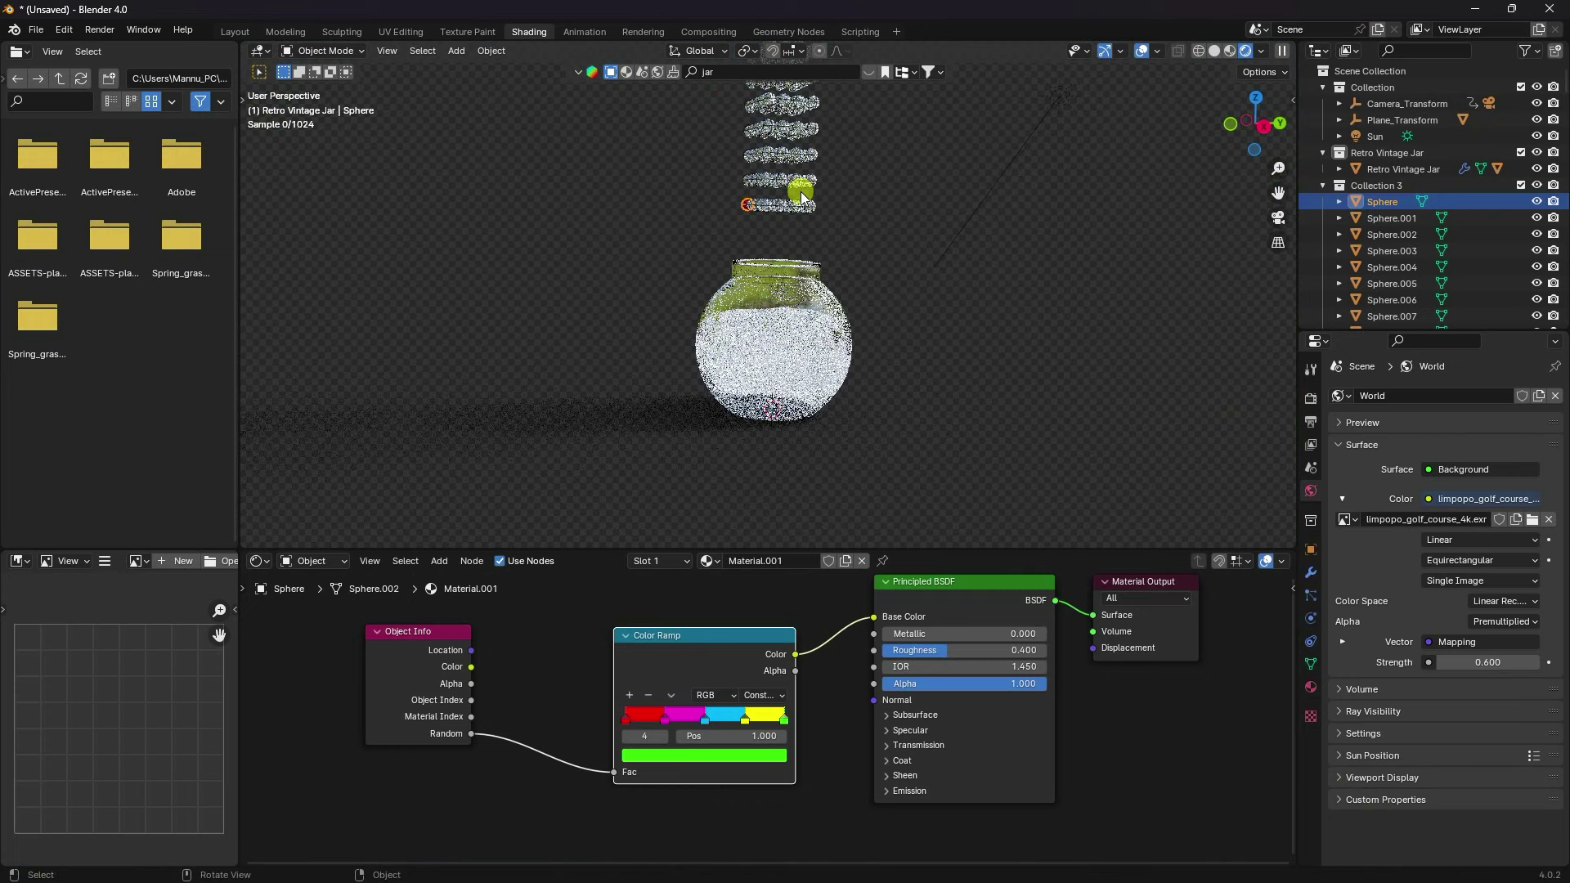
click(1229, 51)
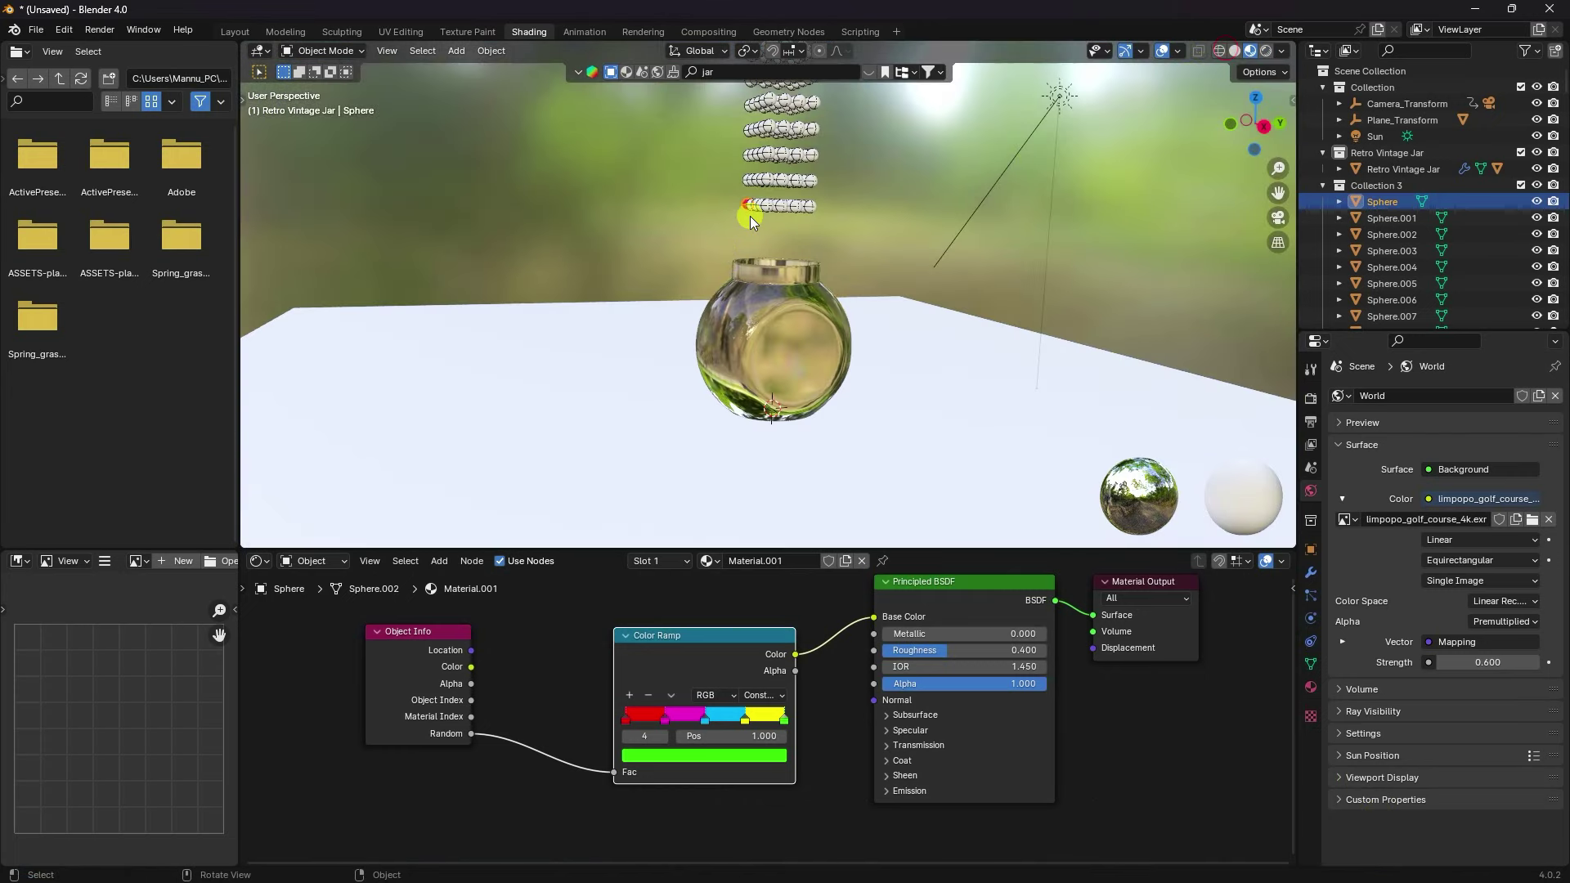
scroll(744, 213, up, 2)
scroll(740, 215, up, 2)
scroll(740, 217, up, 2)
middle_drag(738, 217, 816, 217)
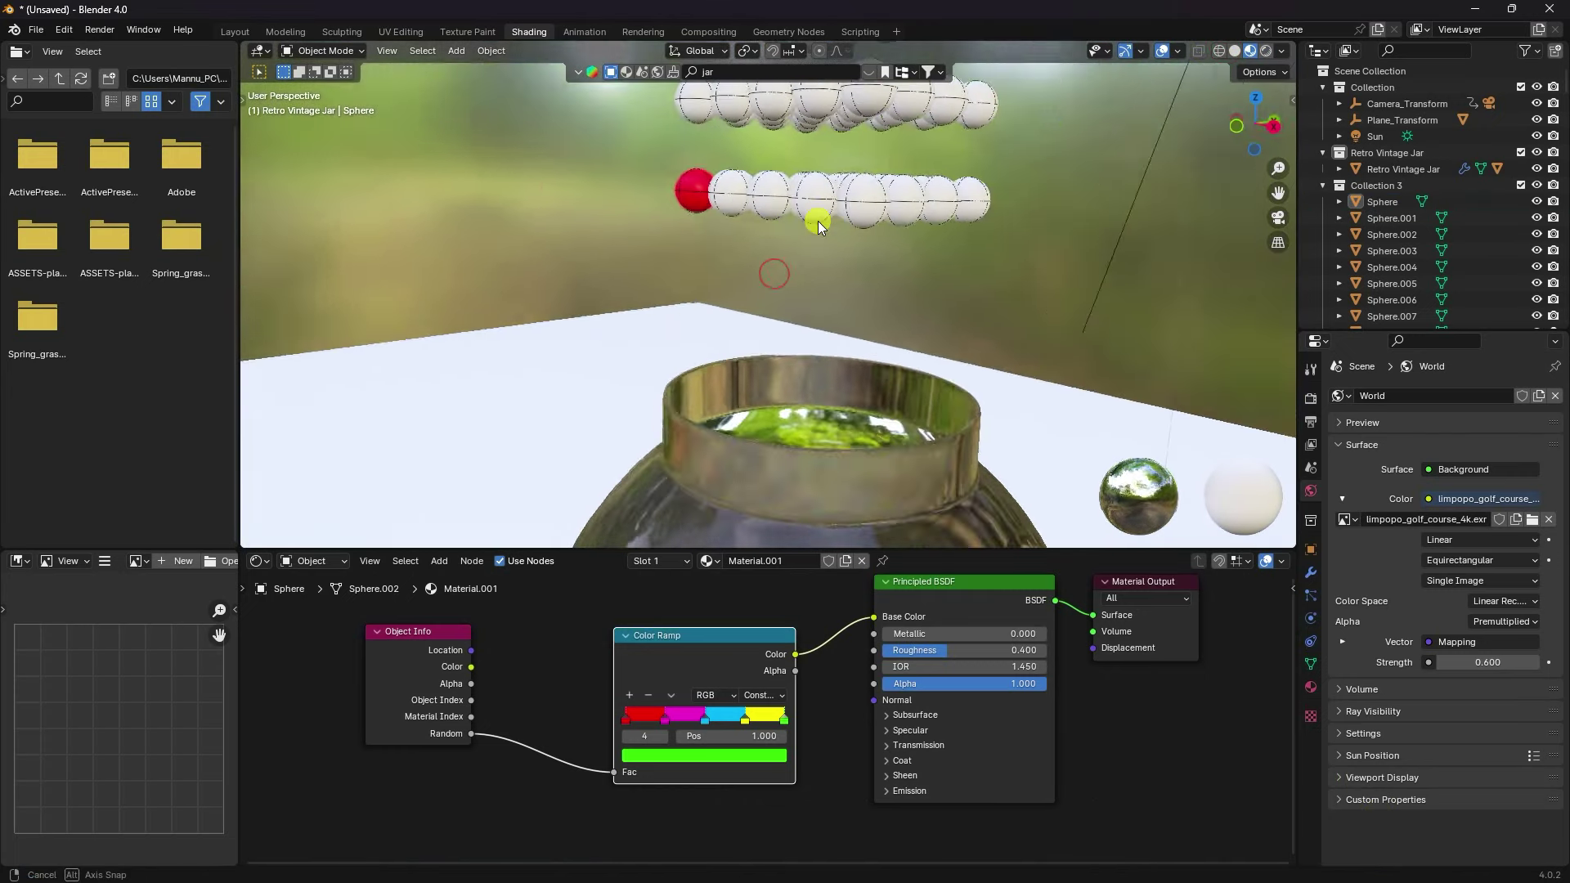
Select all spheres from Sphere through Sphere.1999 in the Outliner
click(1390, 204)
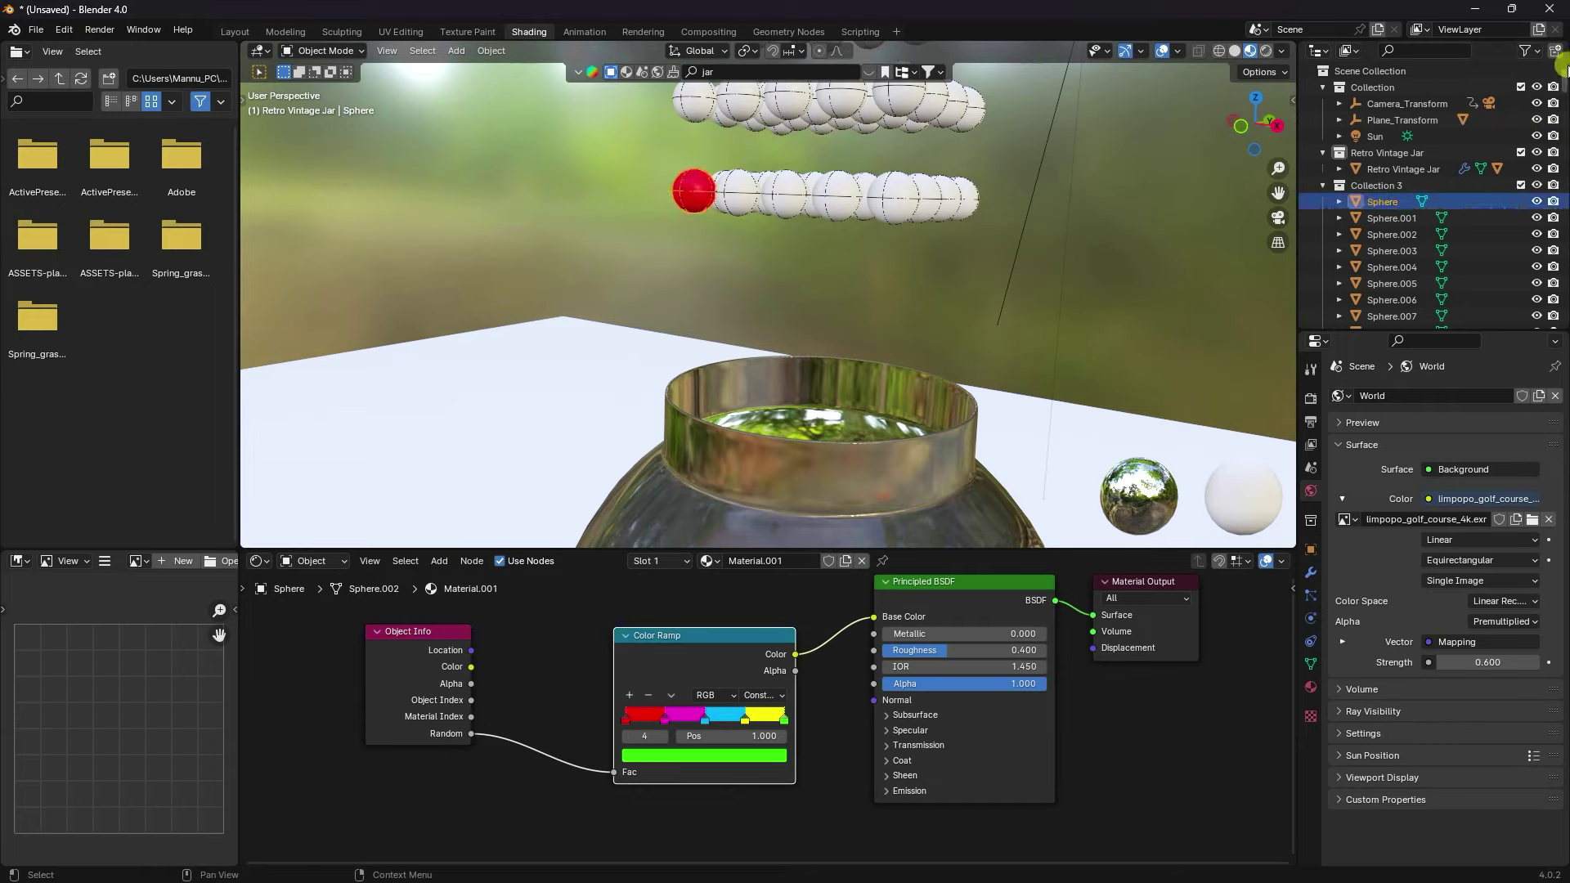
drag(1563, 82, 1563, 325)
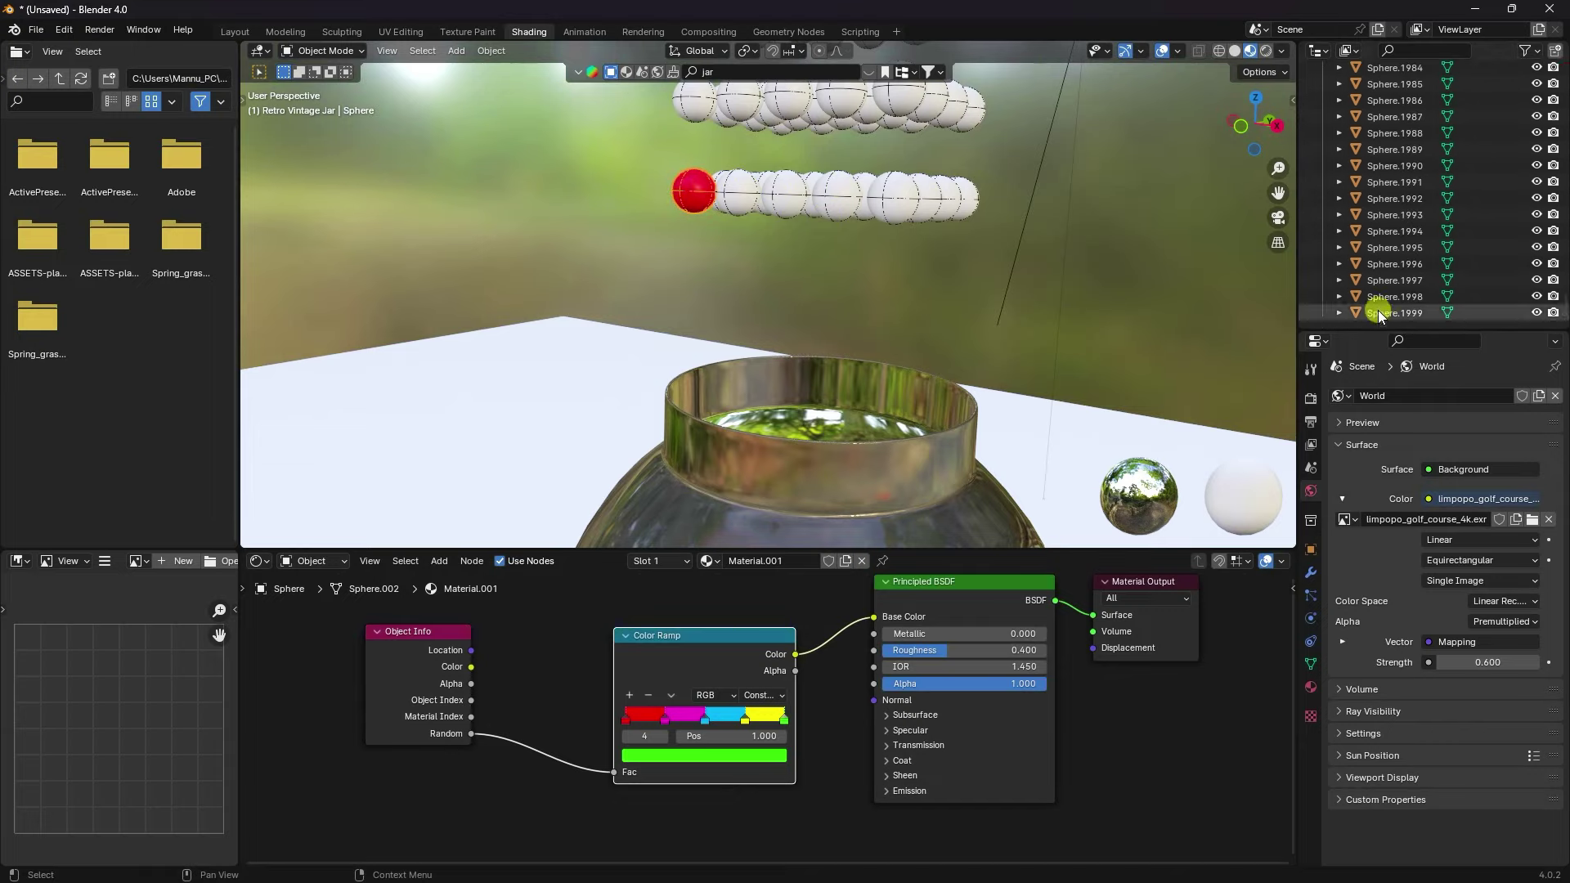
shift+click(1382, 313)
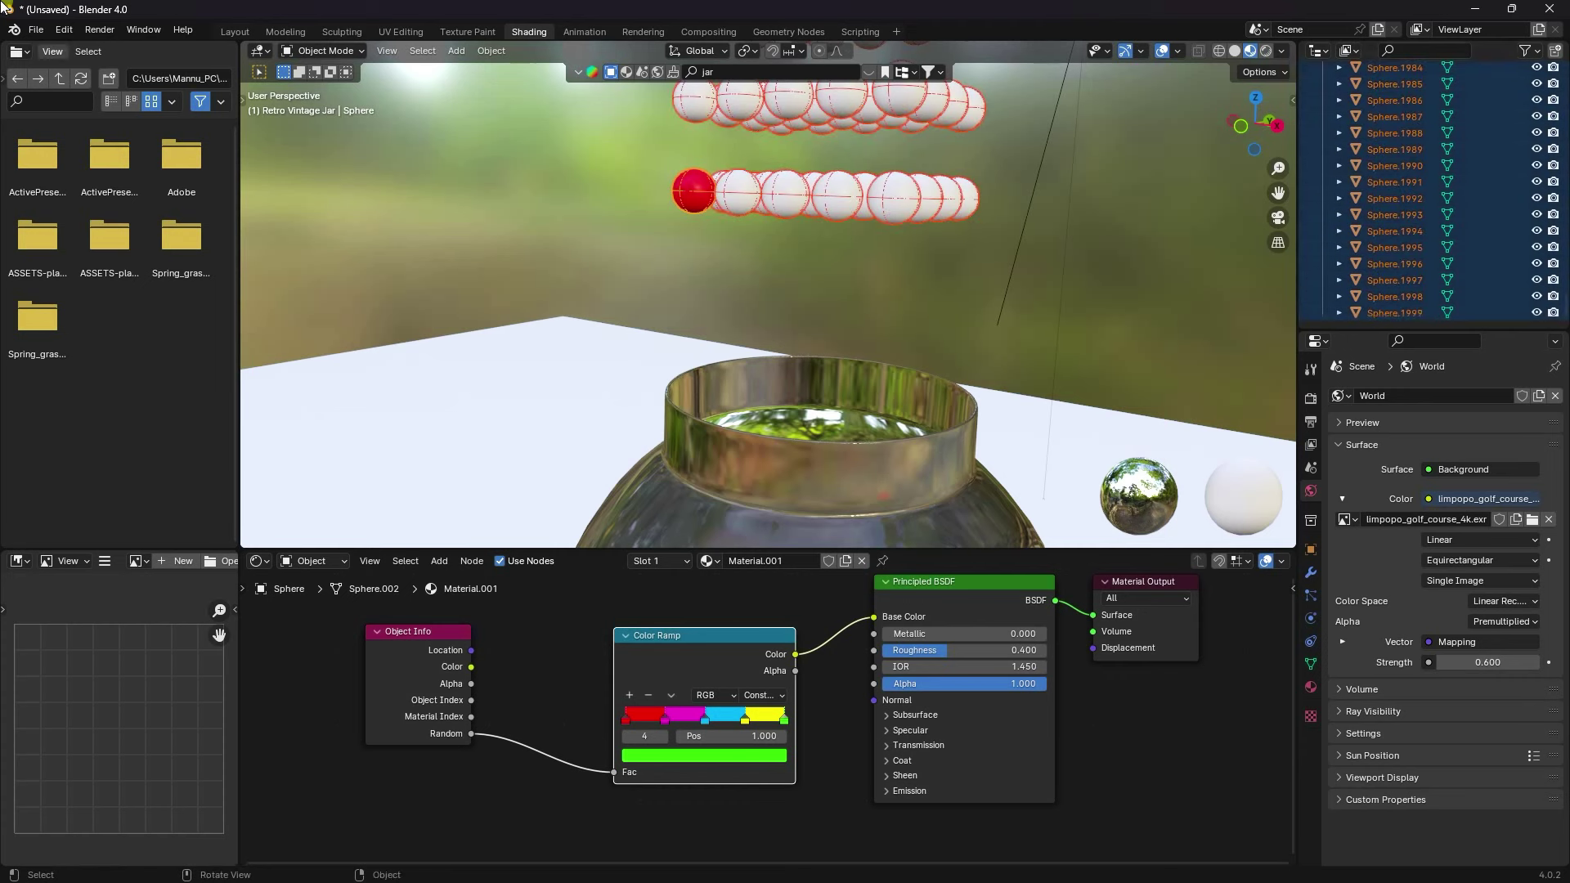
In the Layout workspace, link the sphere material to all selected spheres
click(237, 32)
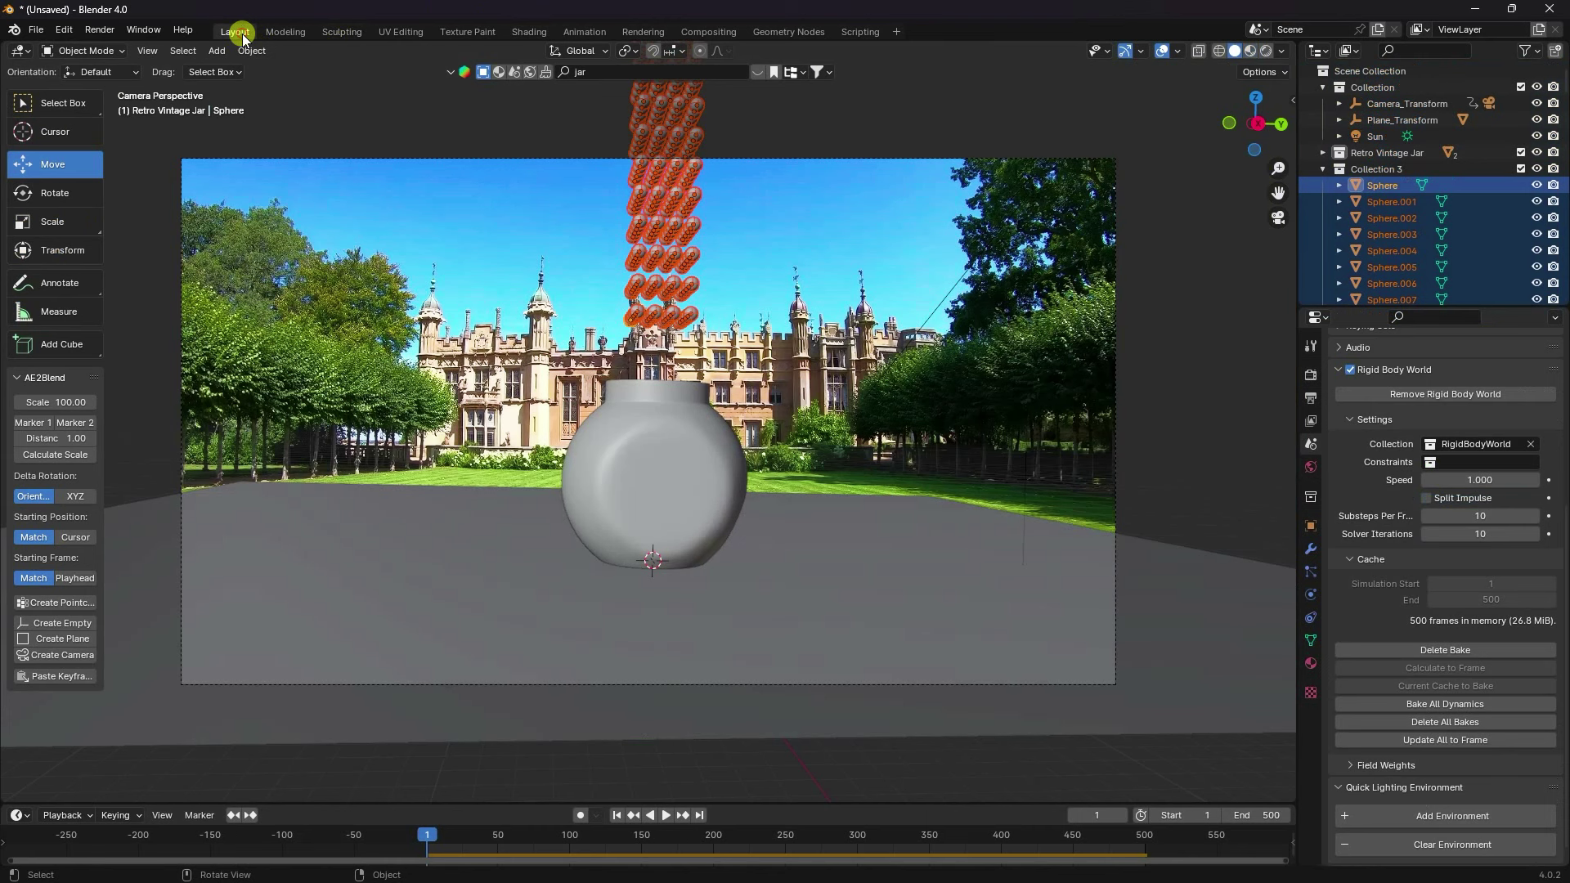
click(253, 50)
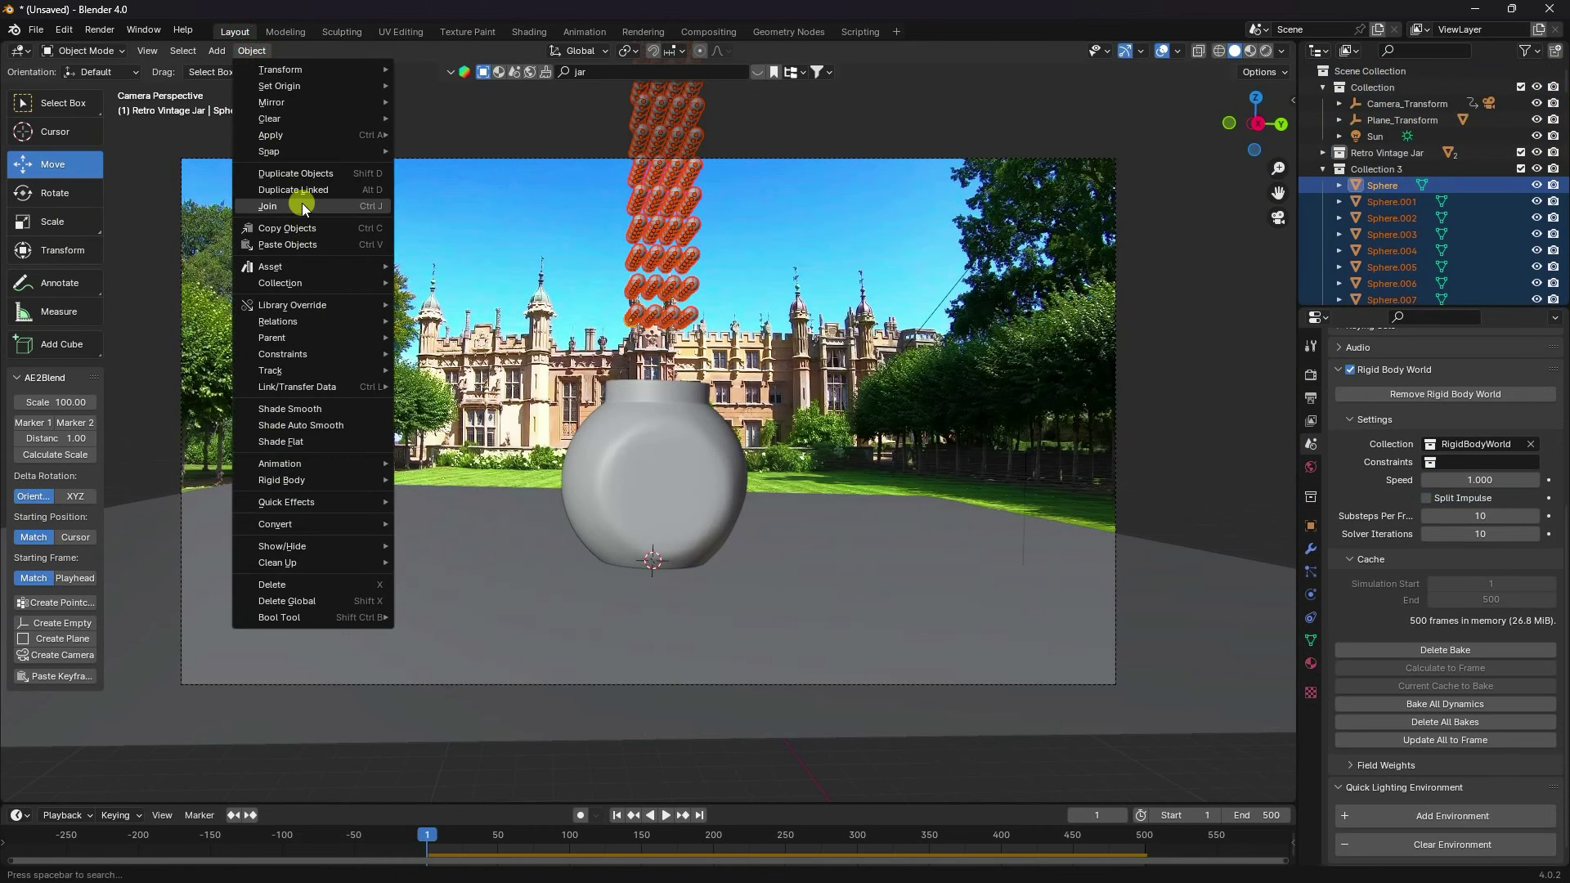
mouse_move(297, 386)
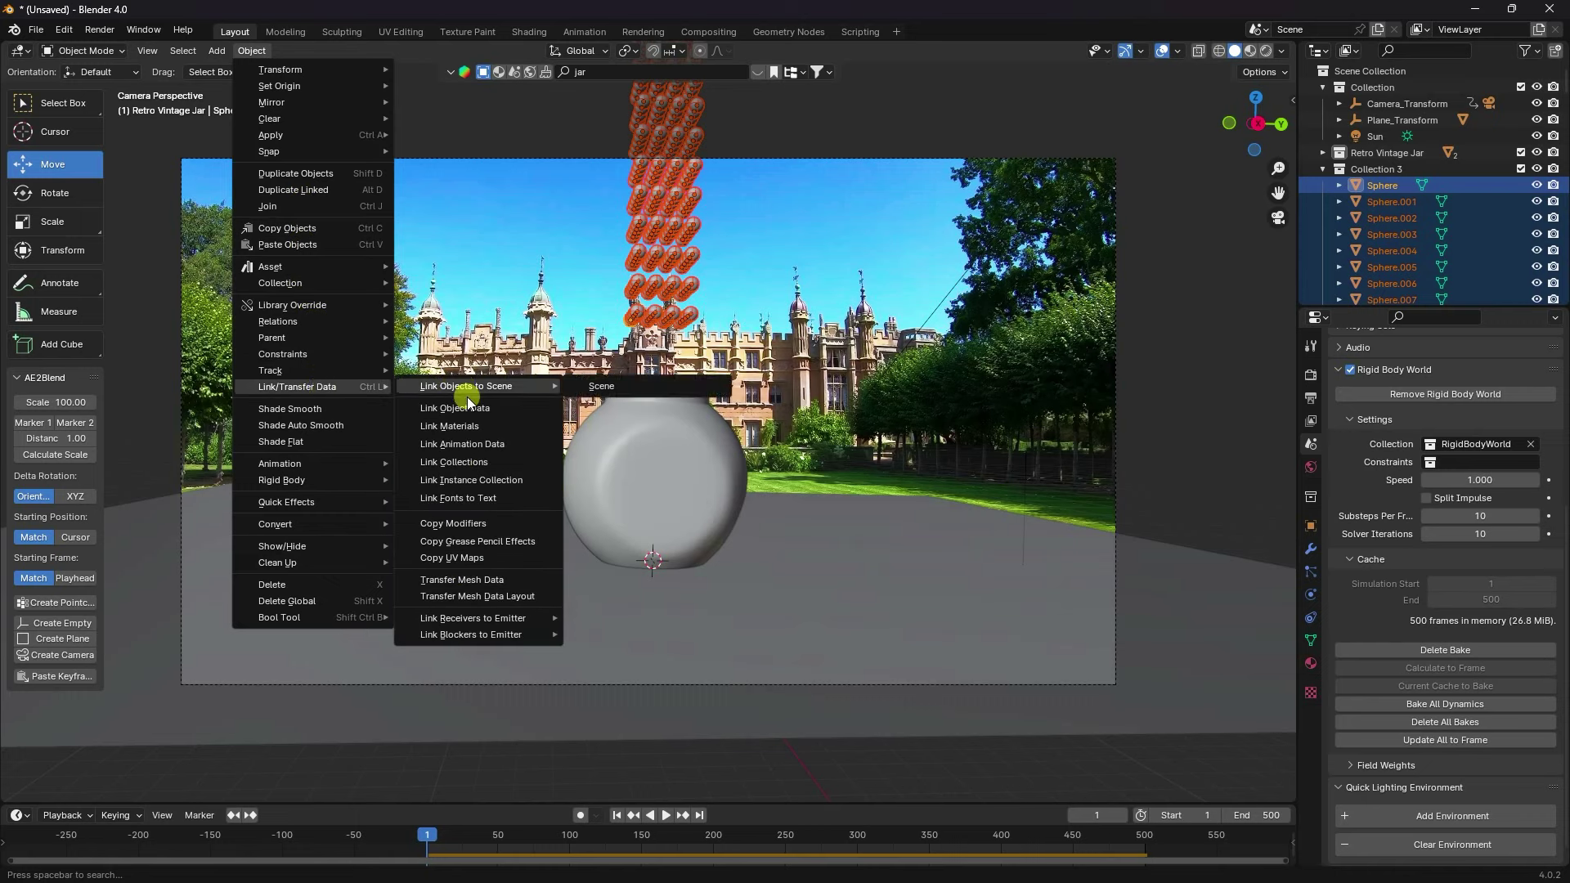
click(439, 429)
Inspect the coloured spheres and glass jar in Material Preview, then return to camera view
click(1251, 52)
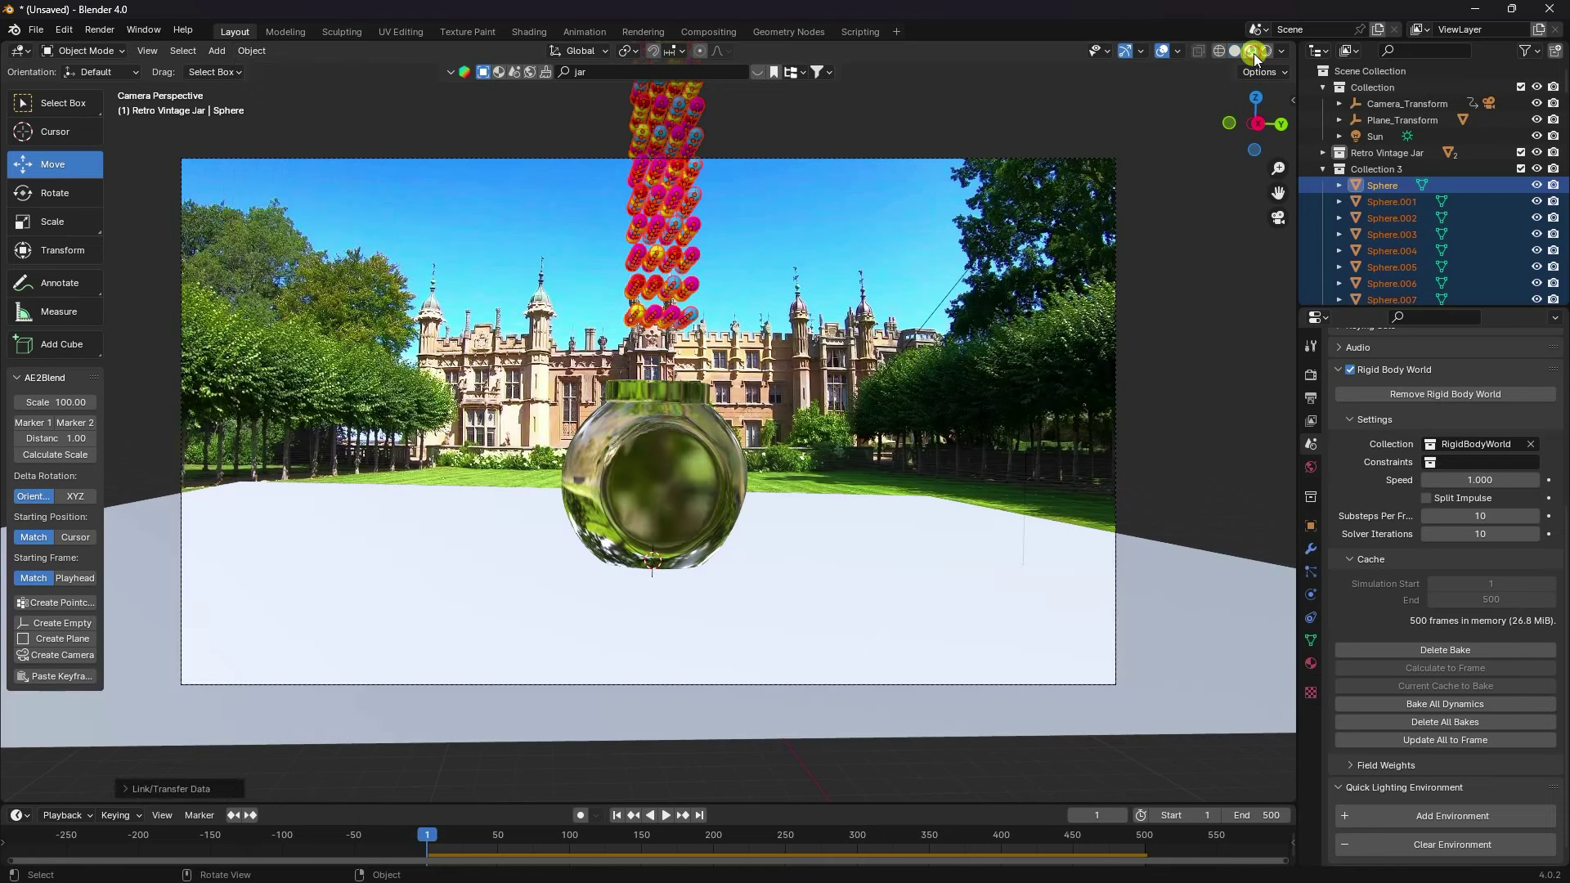
click(760, 263)
mouse_move(760, 264)
middle_down()
mouse_move(686, 575)
mouse_move(697, 310)
mouse_move(659, 598)
mouse_move(671, 249)
middle_up()
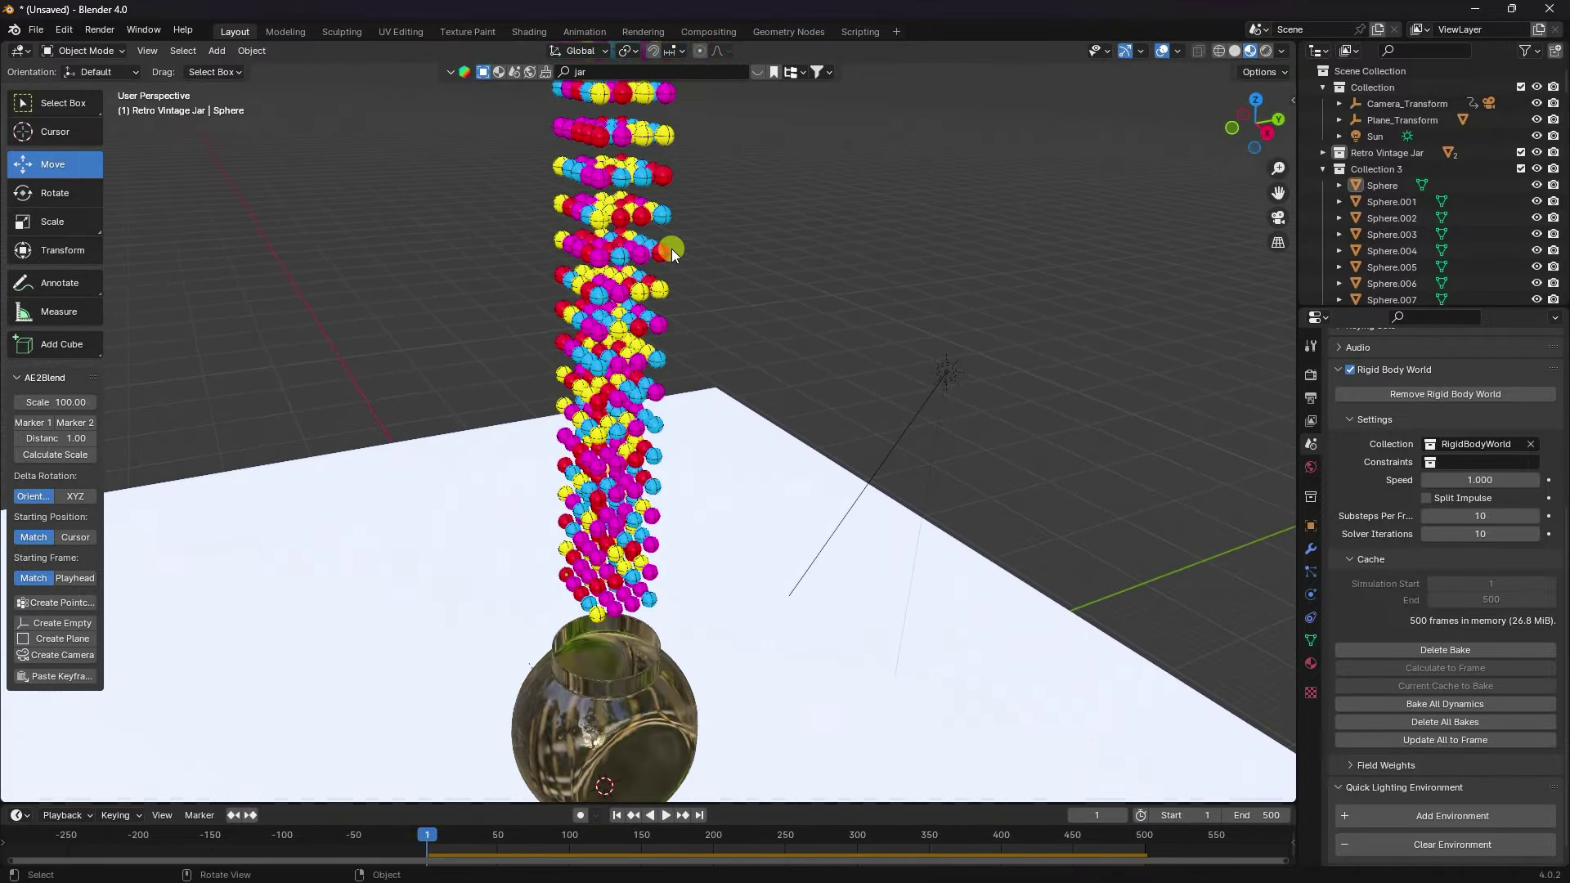
key(KP_0)
scroll(650, 311, down, 5)
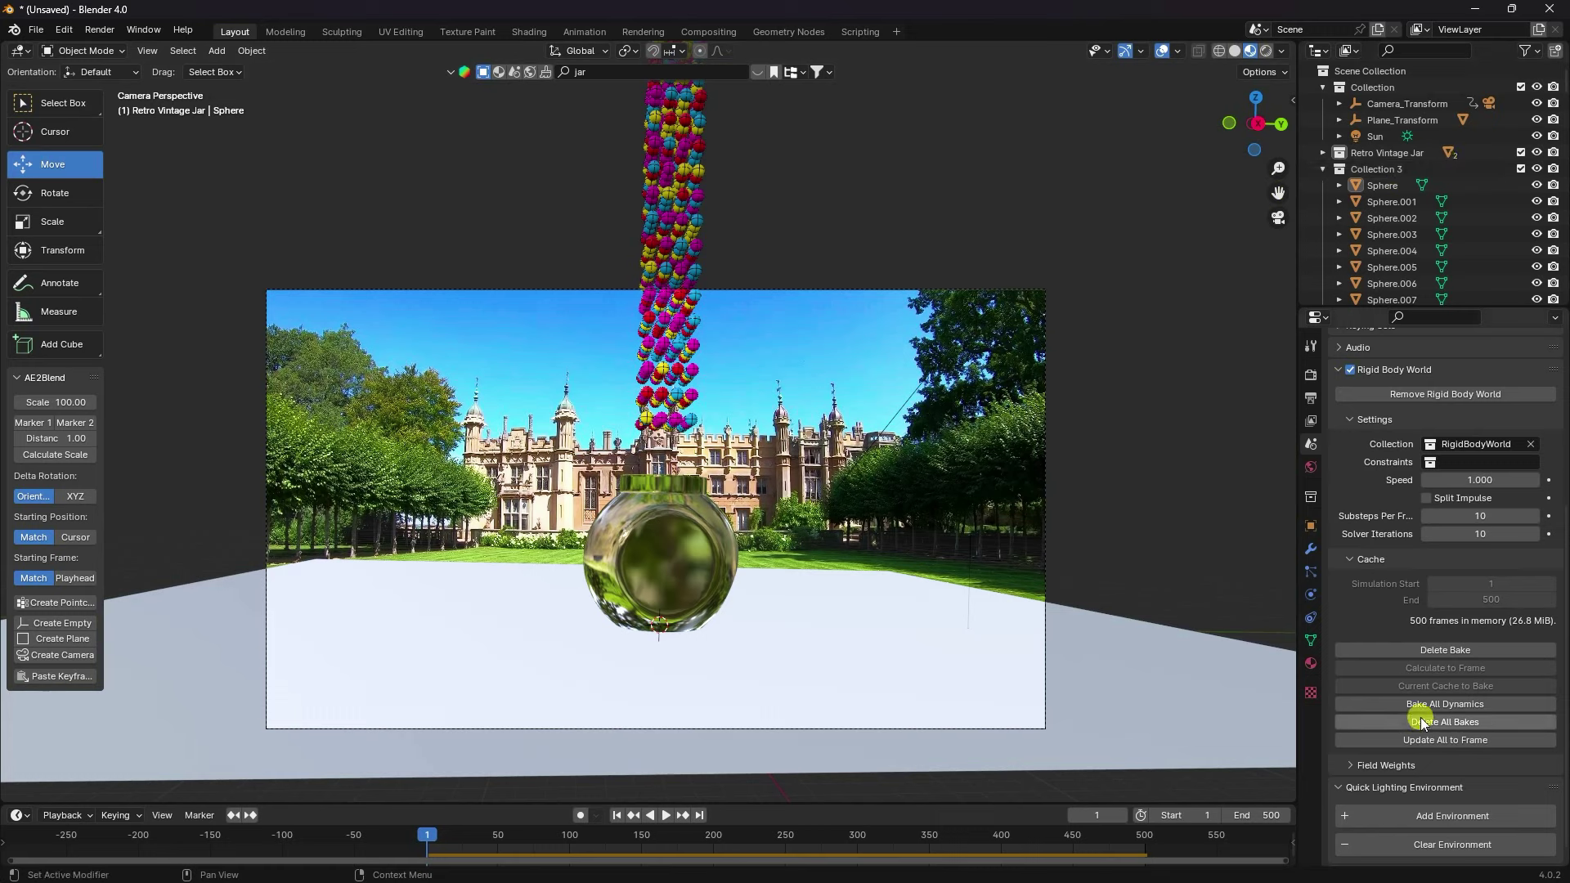
Delete all rigid-body bakes and select every sphere through Sphere.1999
click(1421, 722)
click(1377, 184)
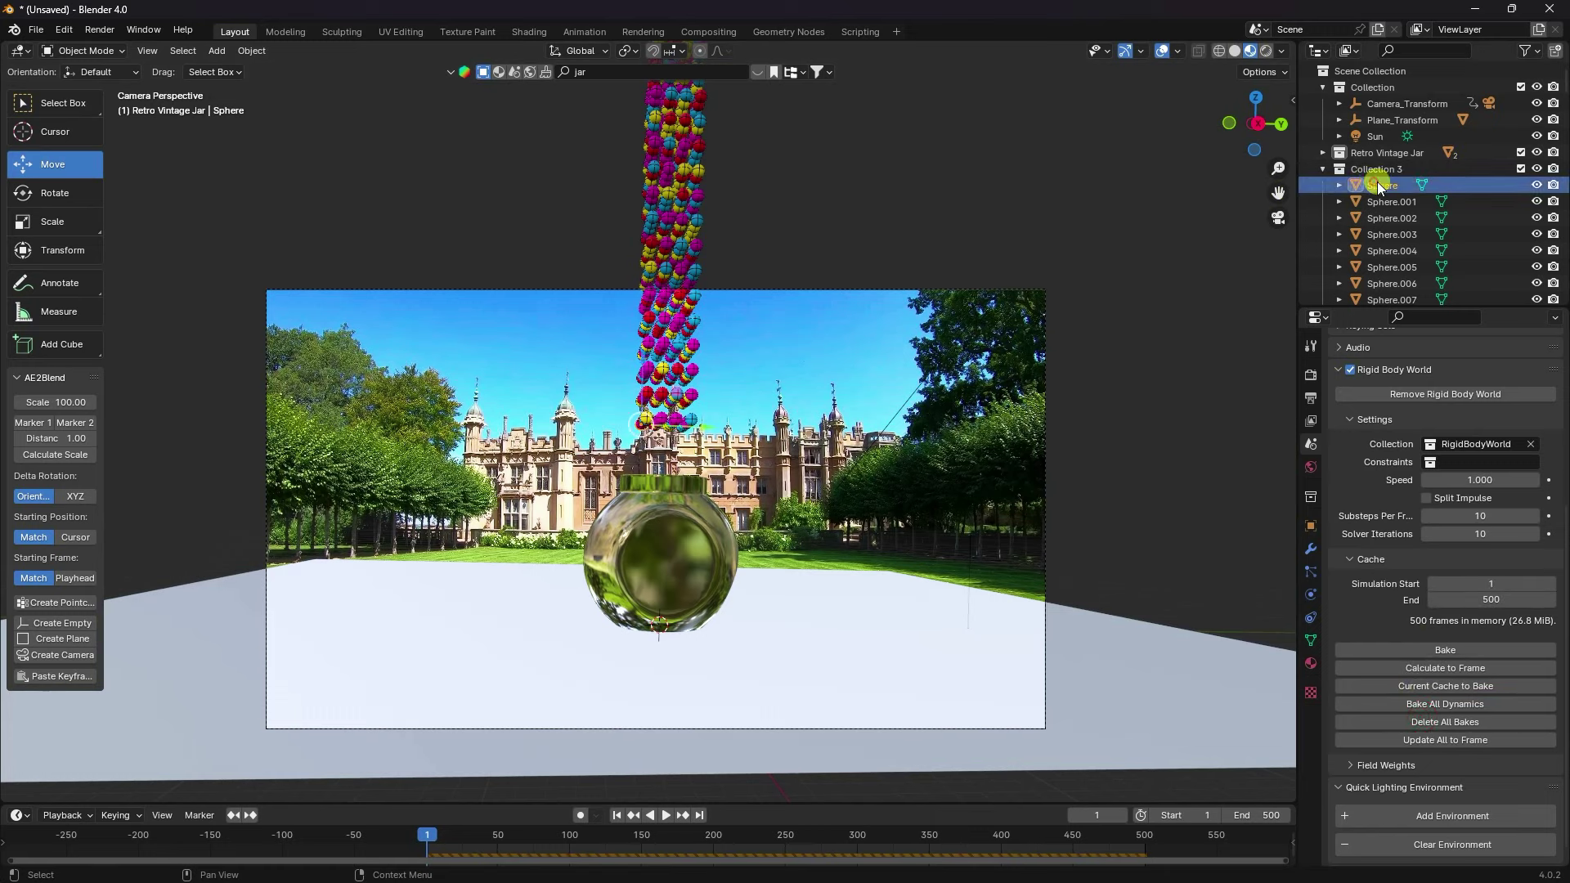
drag(1562, 70, 1561, 372)
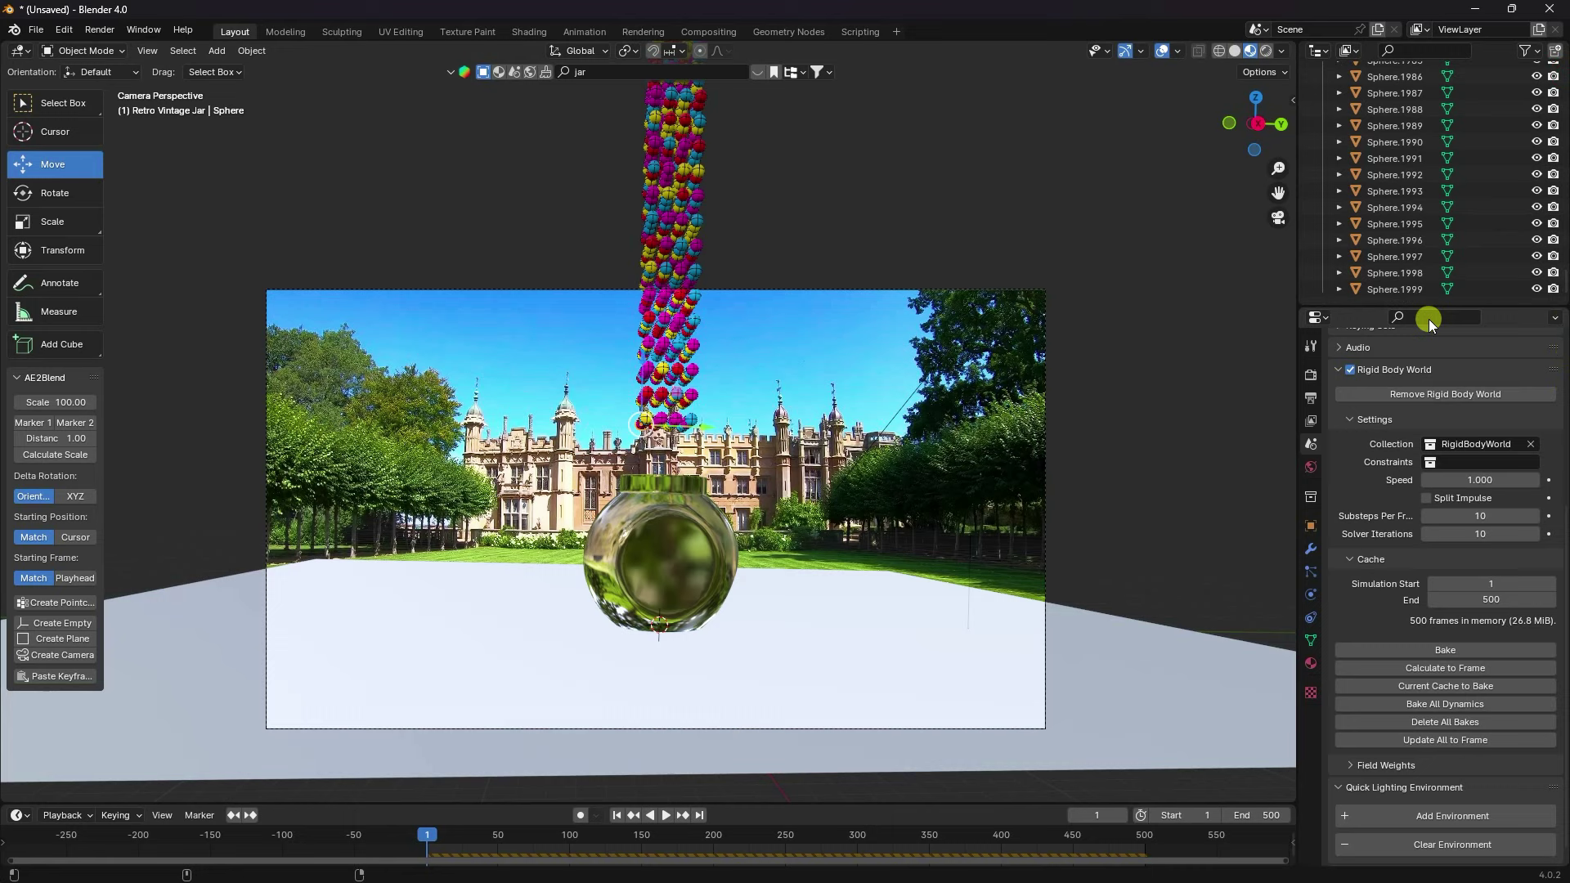
shift+click(1393, 288)
scroll(560, 585, down, 3)
mouse_move(560, 585)
ctrl+middle_down()
mouse_move(659, 447)
mouse_move(660, 355)
mouse_move(647, 664)
mouse_move(615, 487)
ctrl+middle_up()
Raise the sphere column higher along Z and bake all dynamics again
key(KP_0)
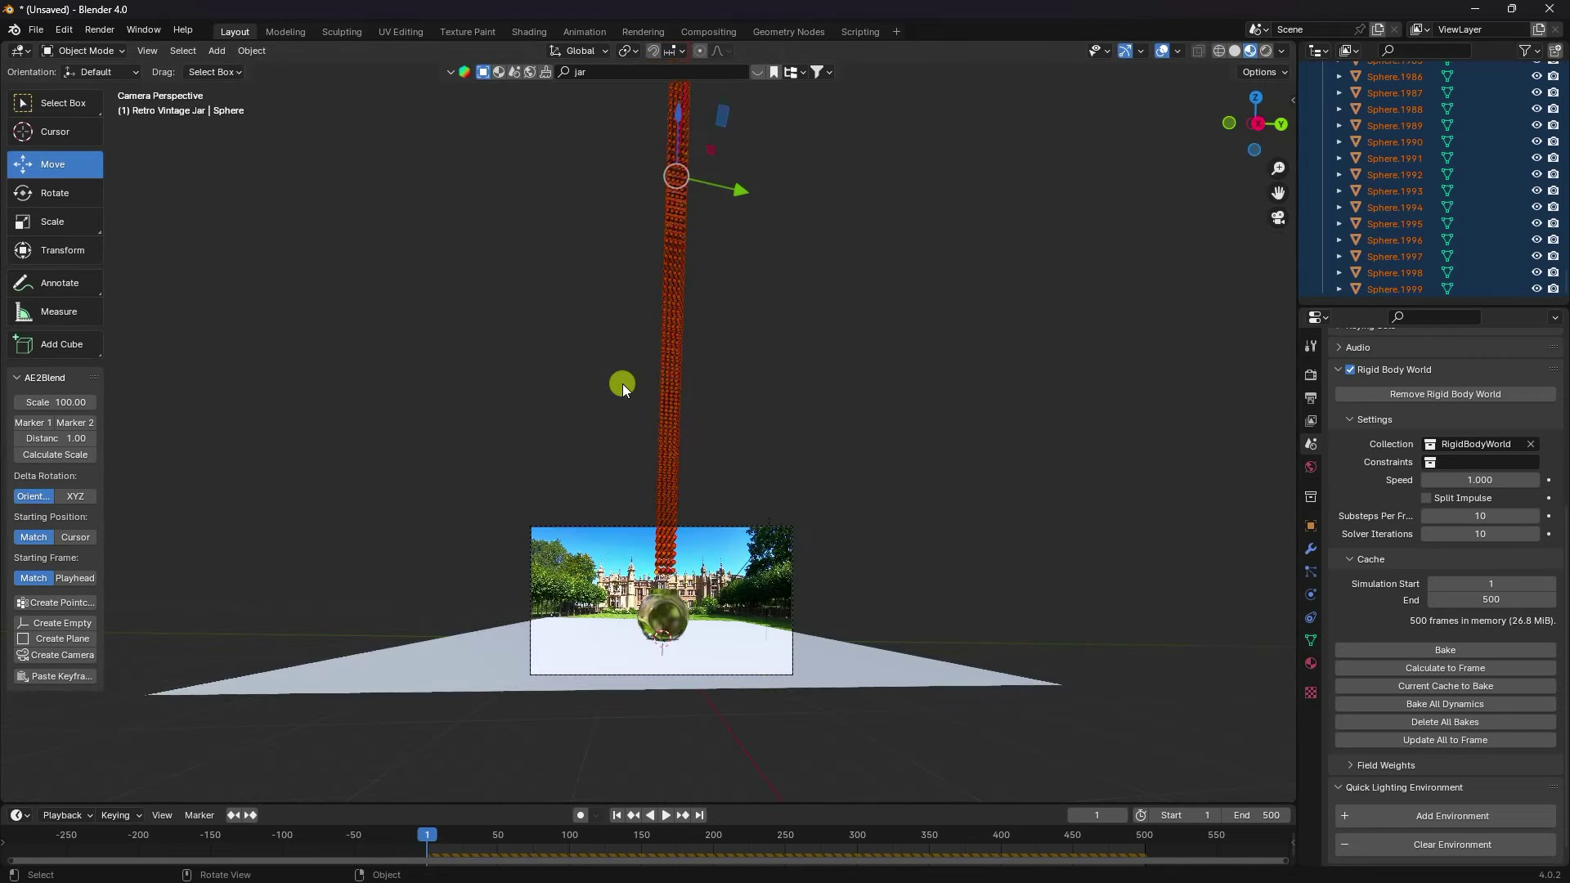
drag(670, 152, 679, 107)
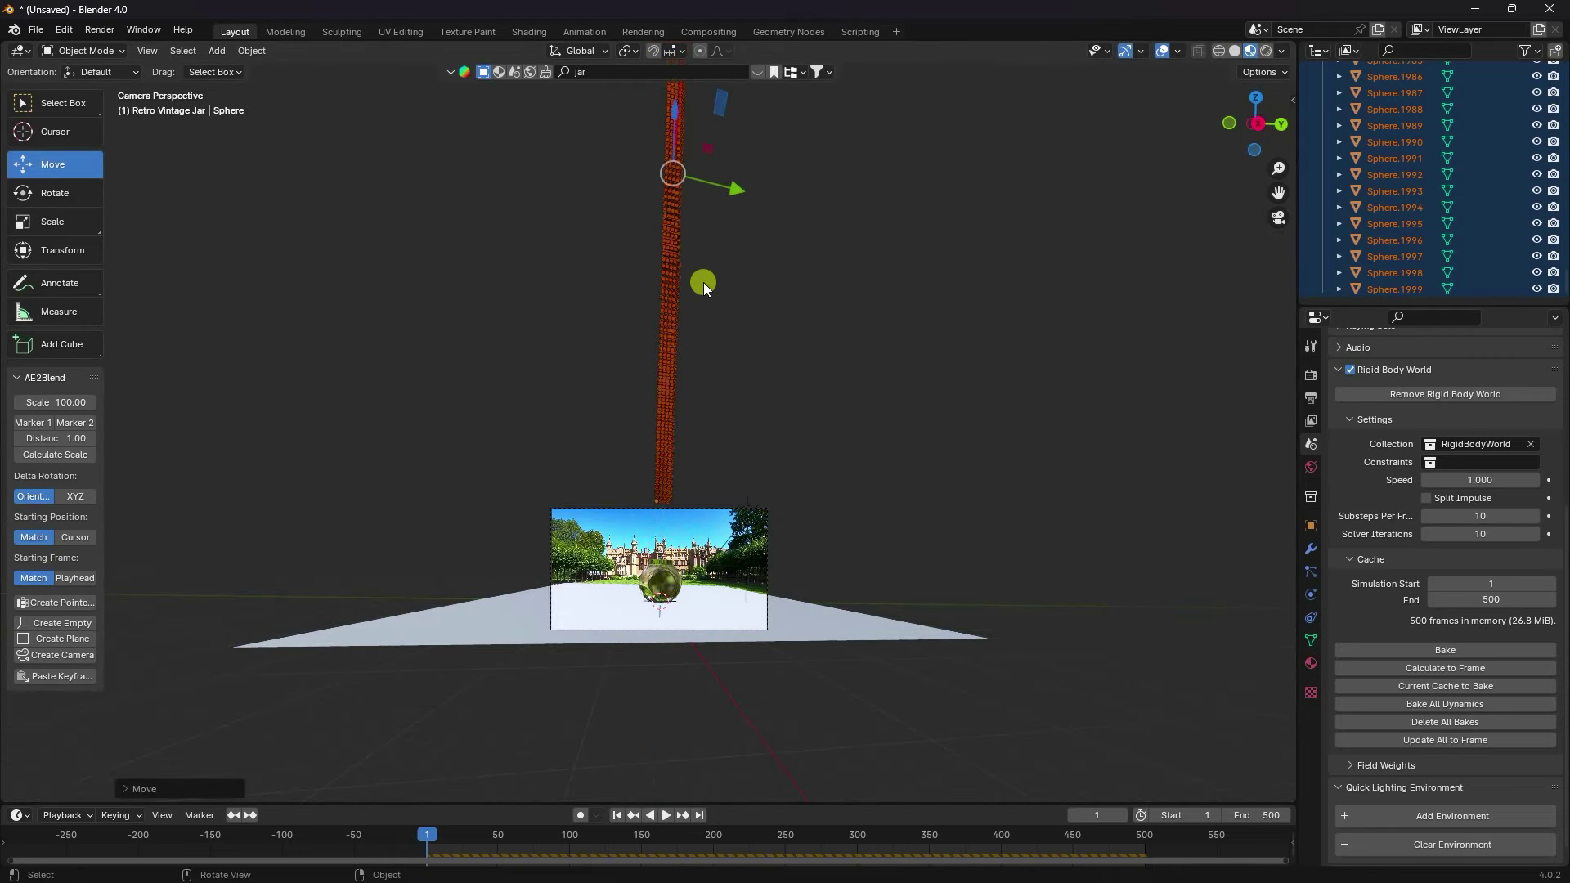
scroll(703, 282, up, 5)
scroll(708, 485, up, 3)
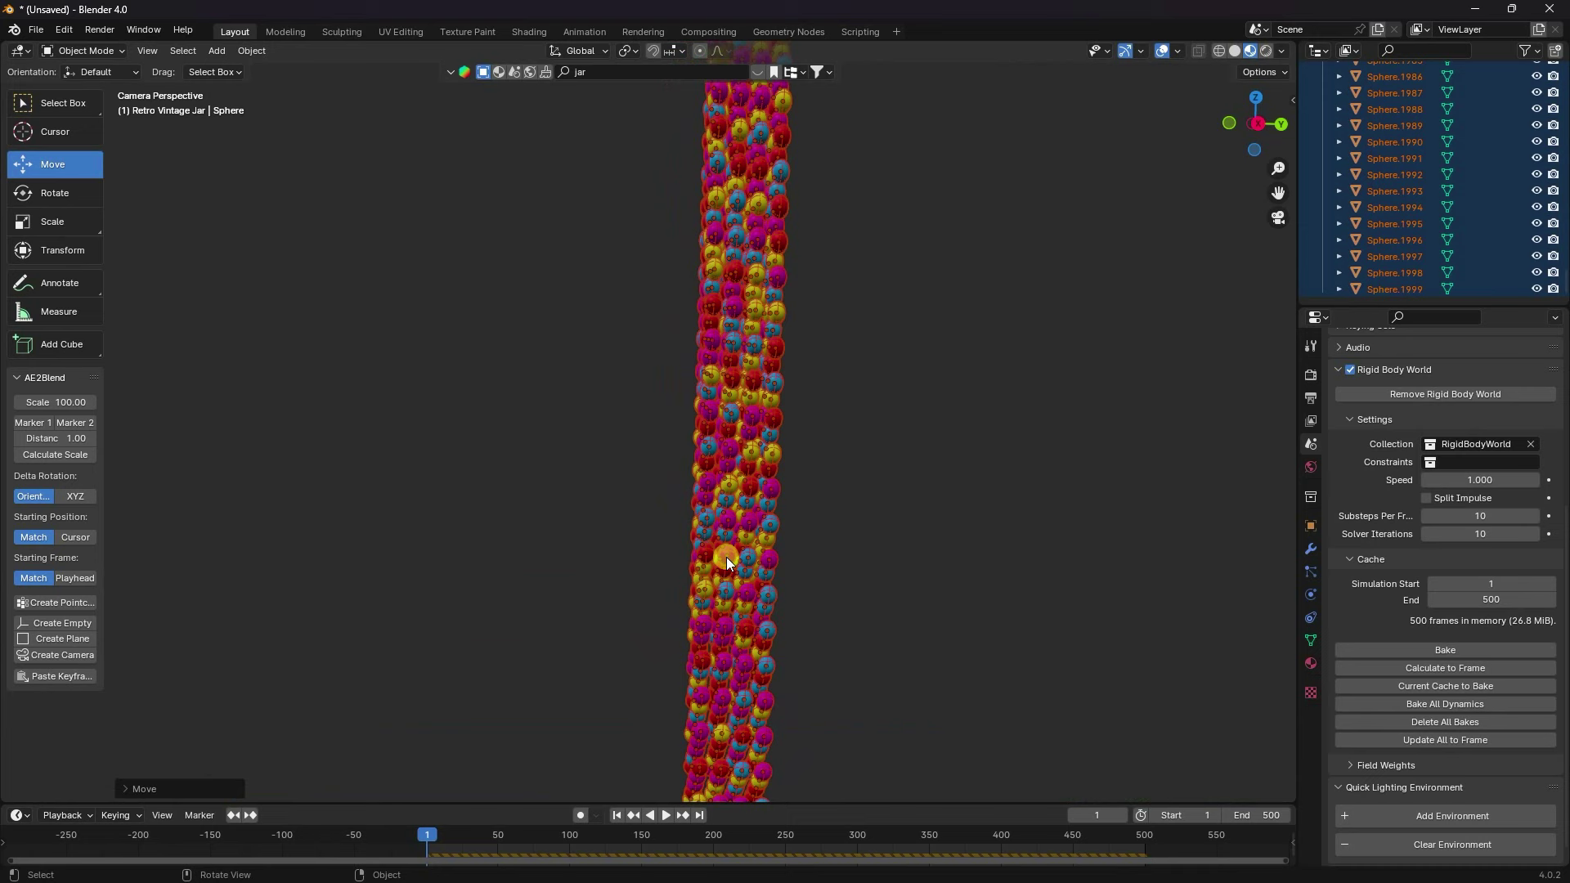
scroll(726, 557, down, 6)
scroll(717, 655, down, 2)
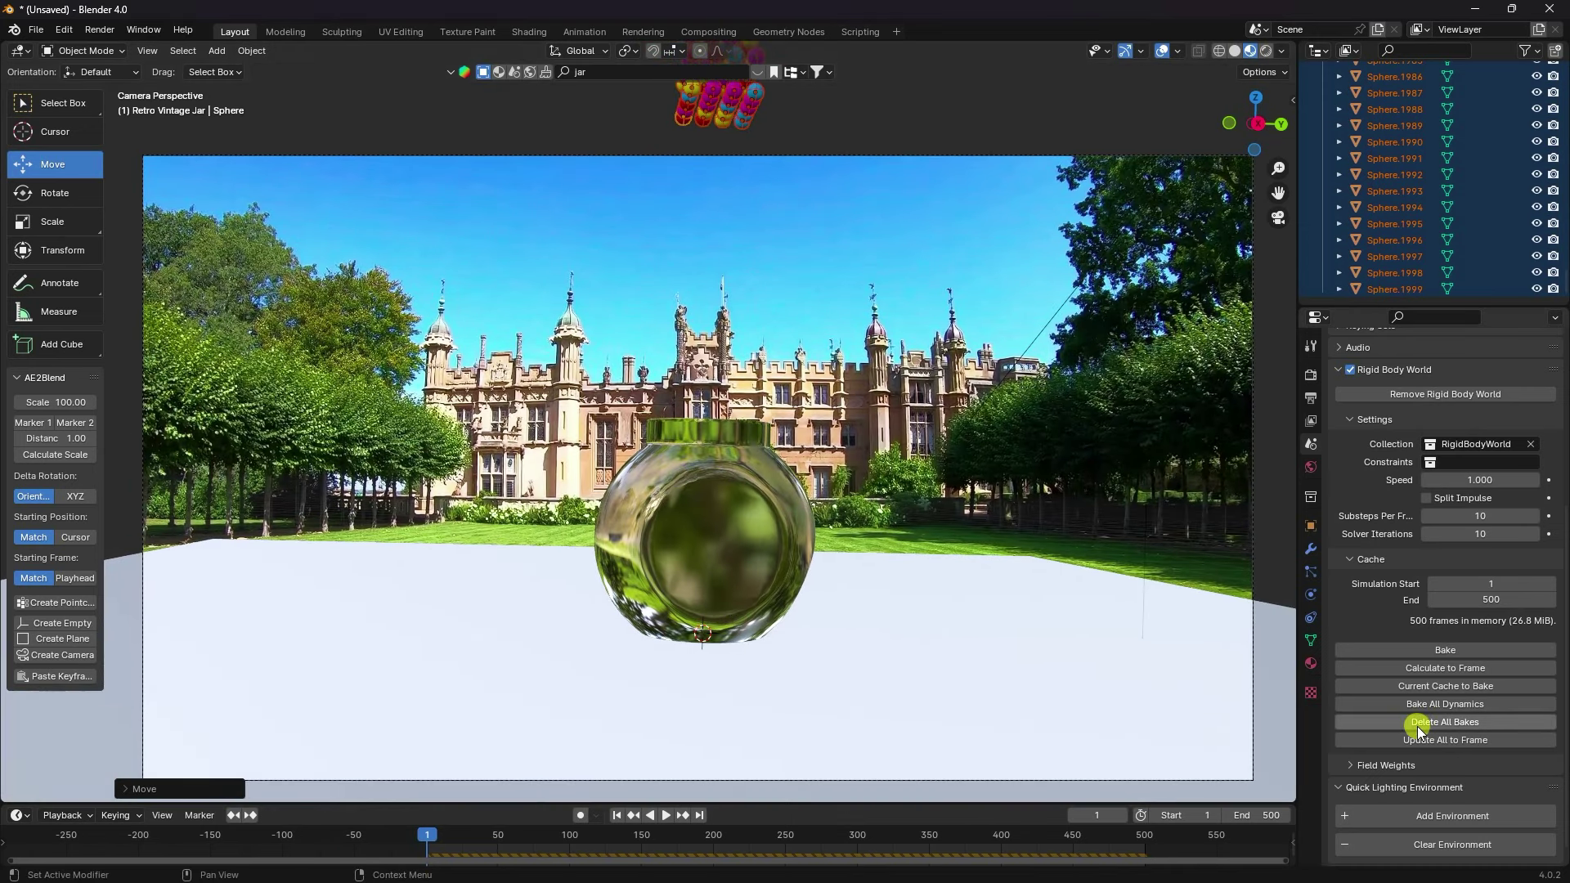
click(1416, 725)
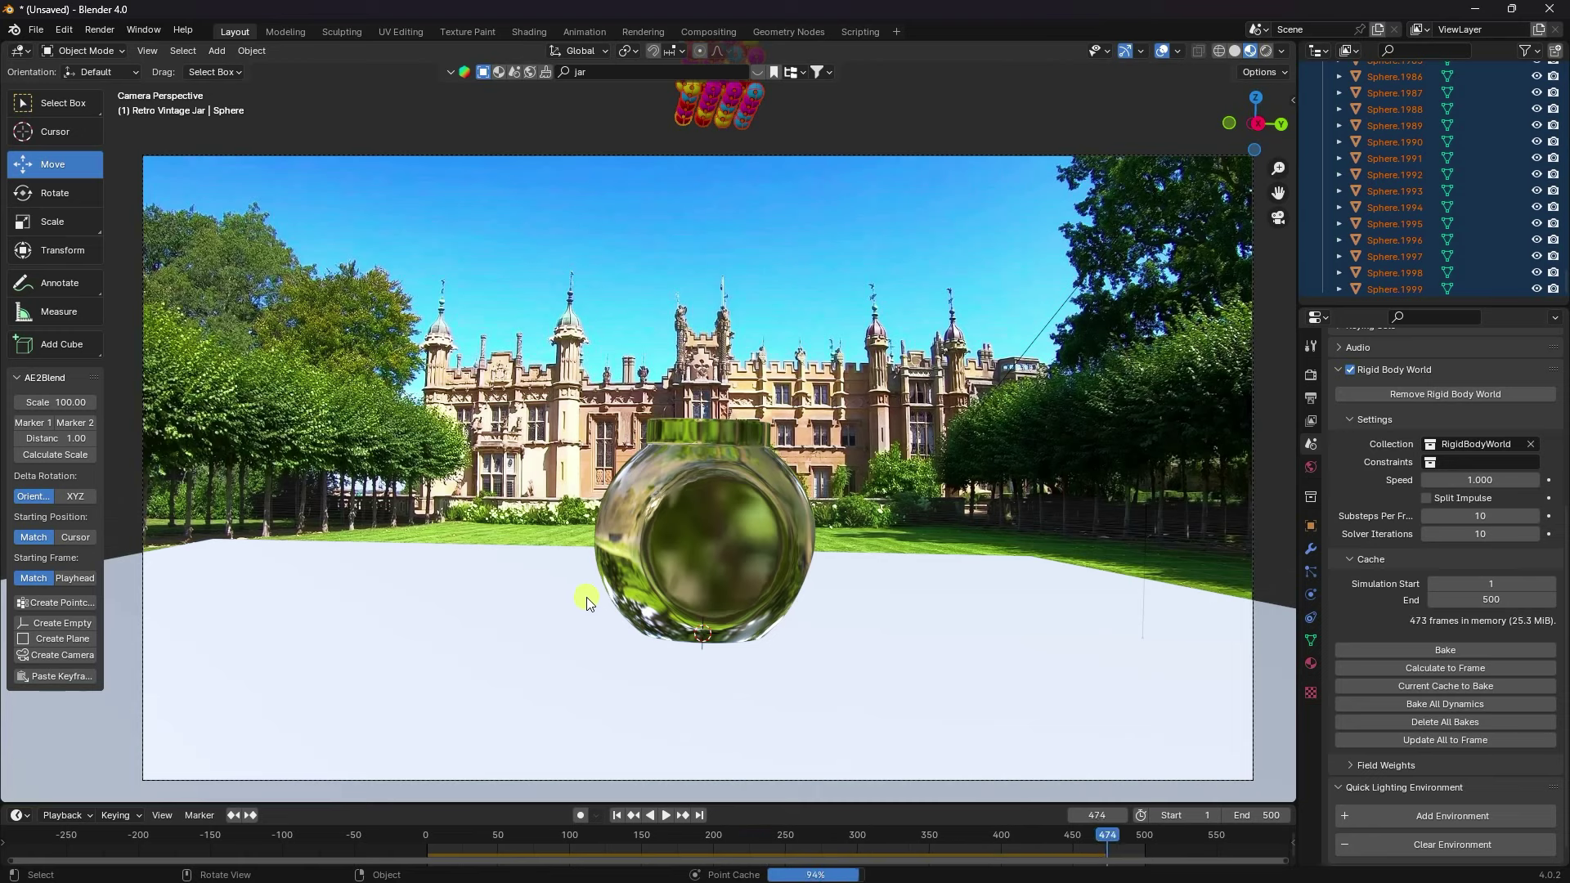
Play the simulation to frame 146 and check it in Rendered shading
click(668, 815)
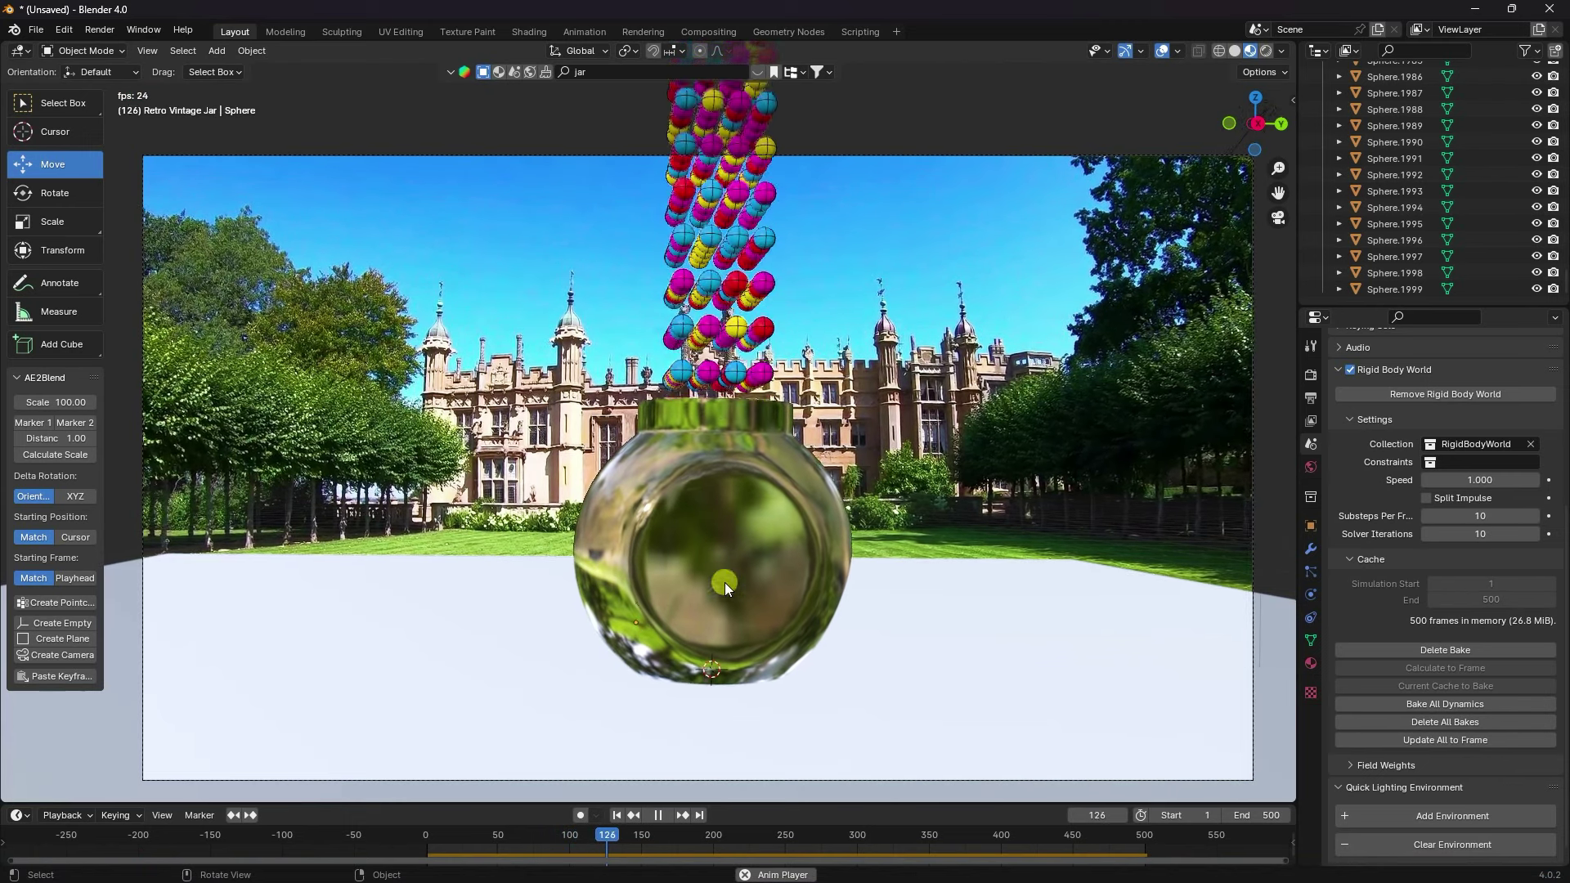
click(664, 813)
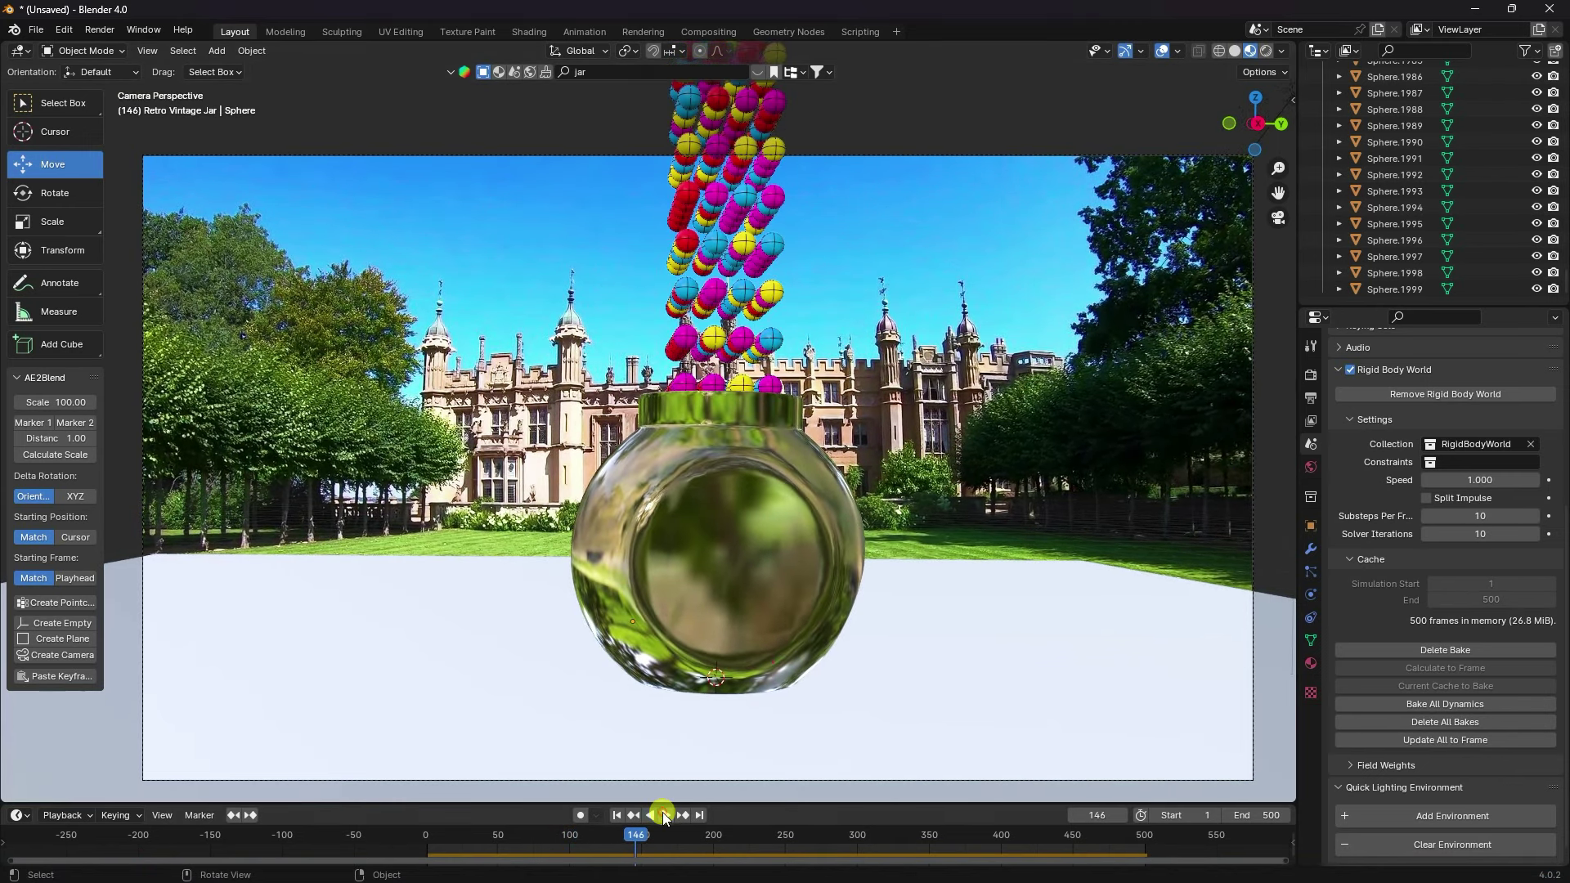
click(1264, 52)
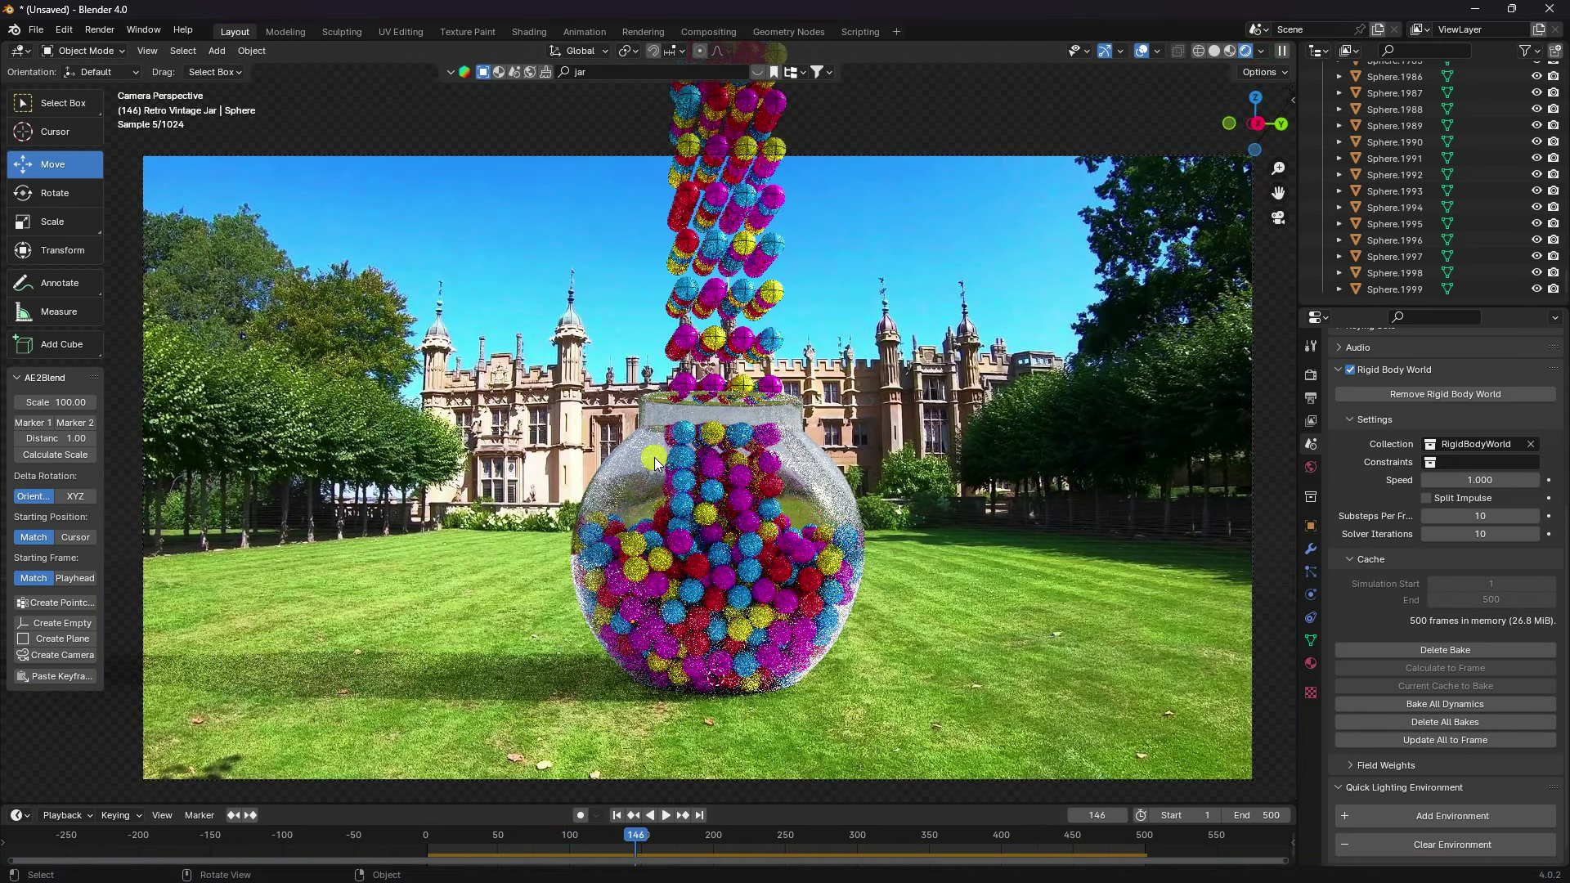
key(Home)
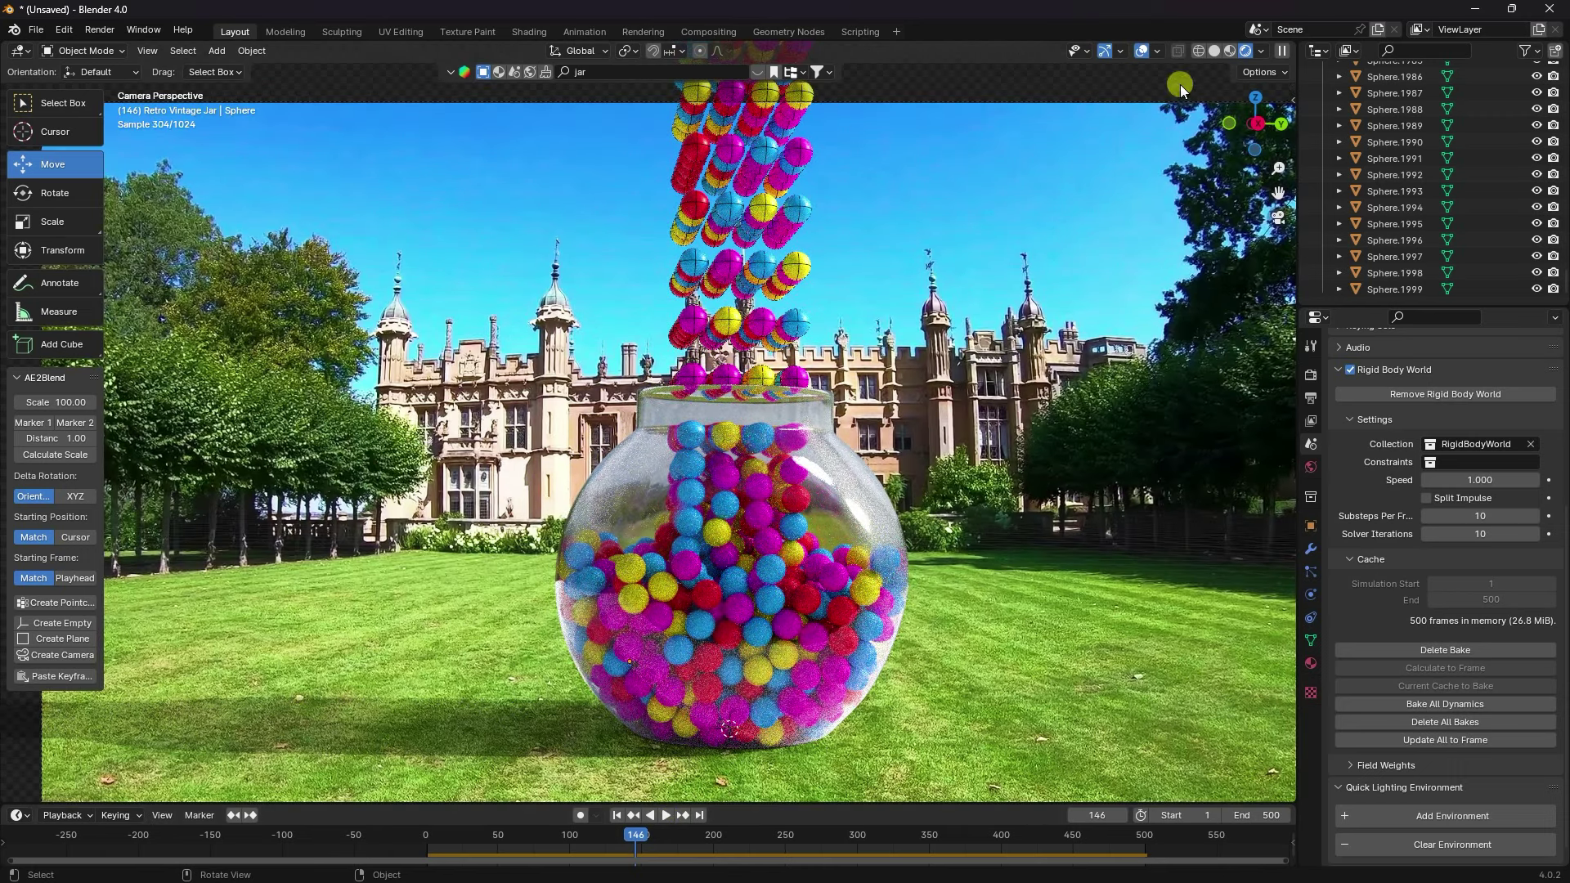
click(1214, 50)
Check a rendered camera view at frame 199, then rewind to frame 1 with Render Properties showing
click(665, 815)
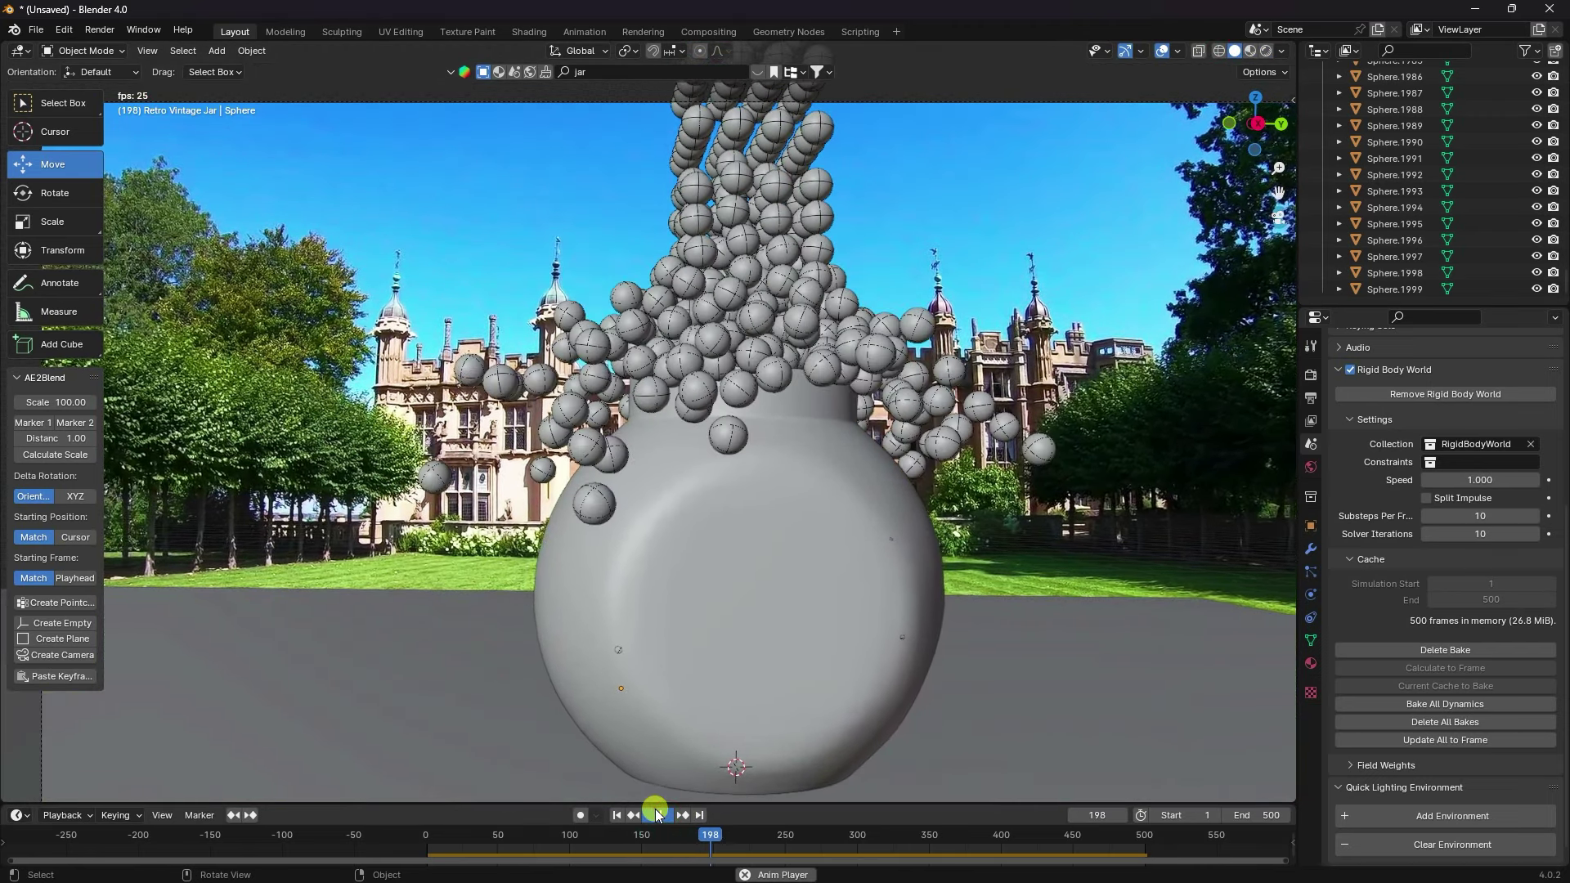
click(657, 815)
key(KP_0)
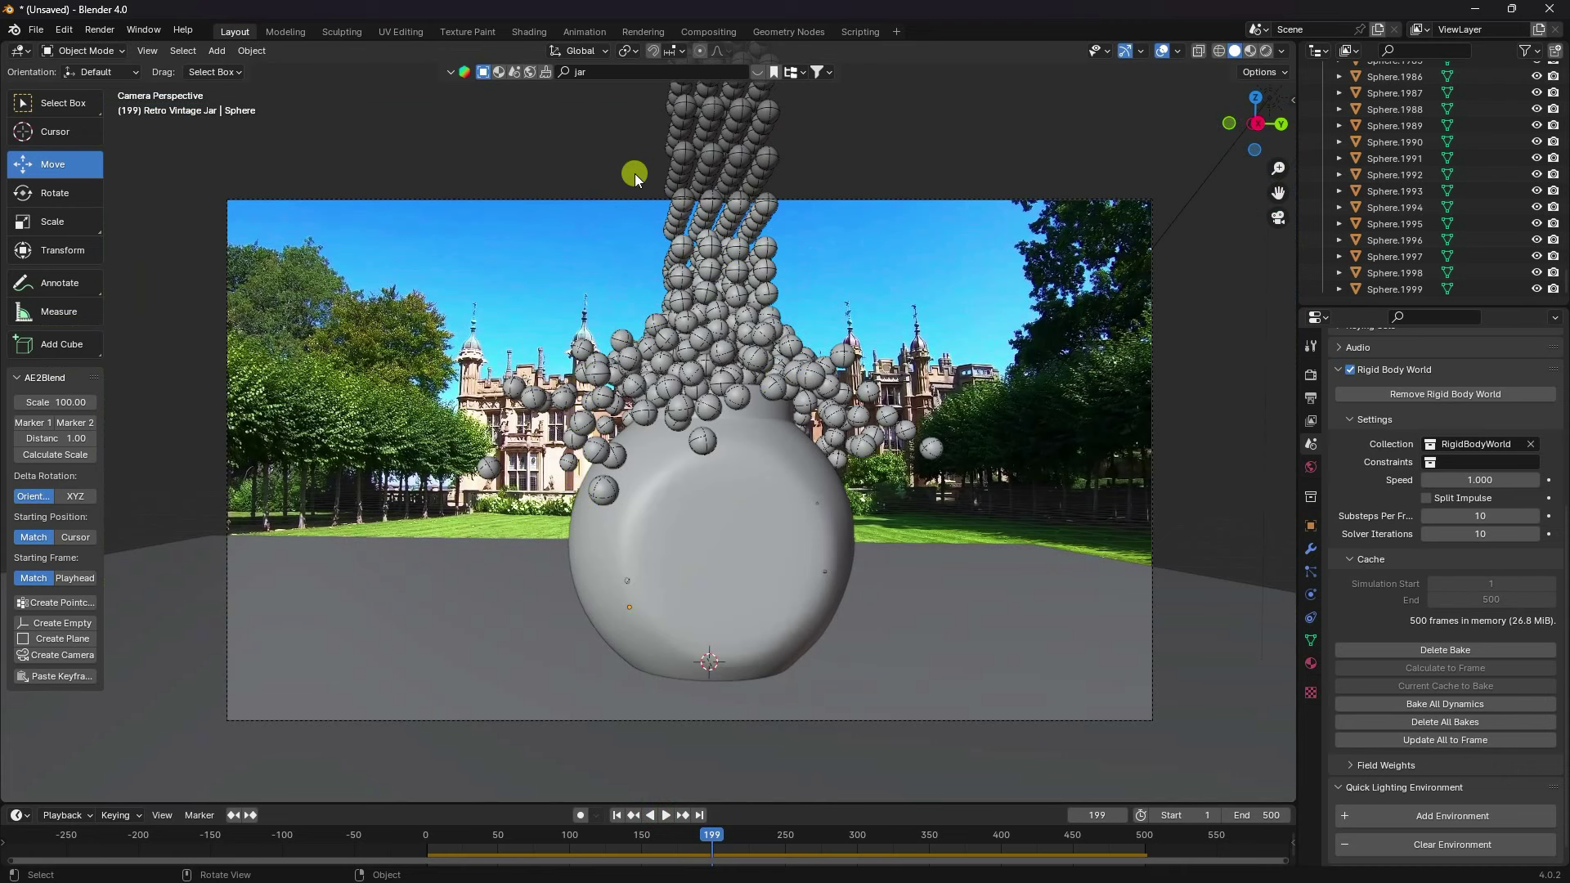
click(1265, 52)
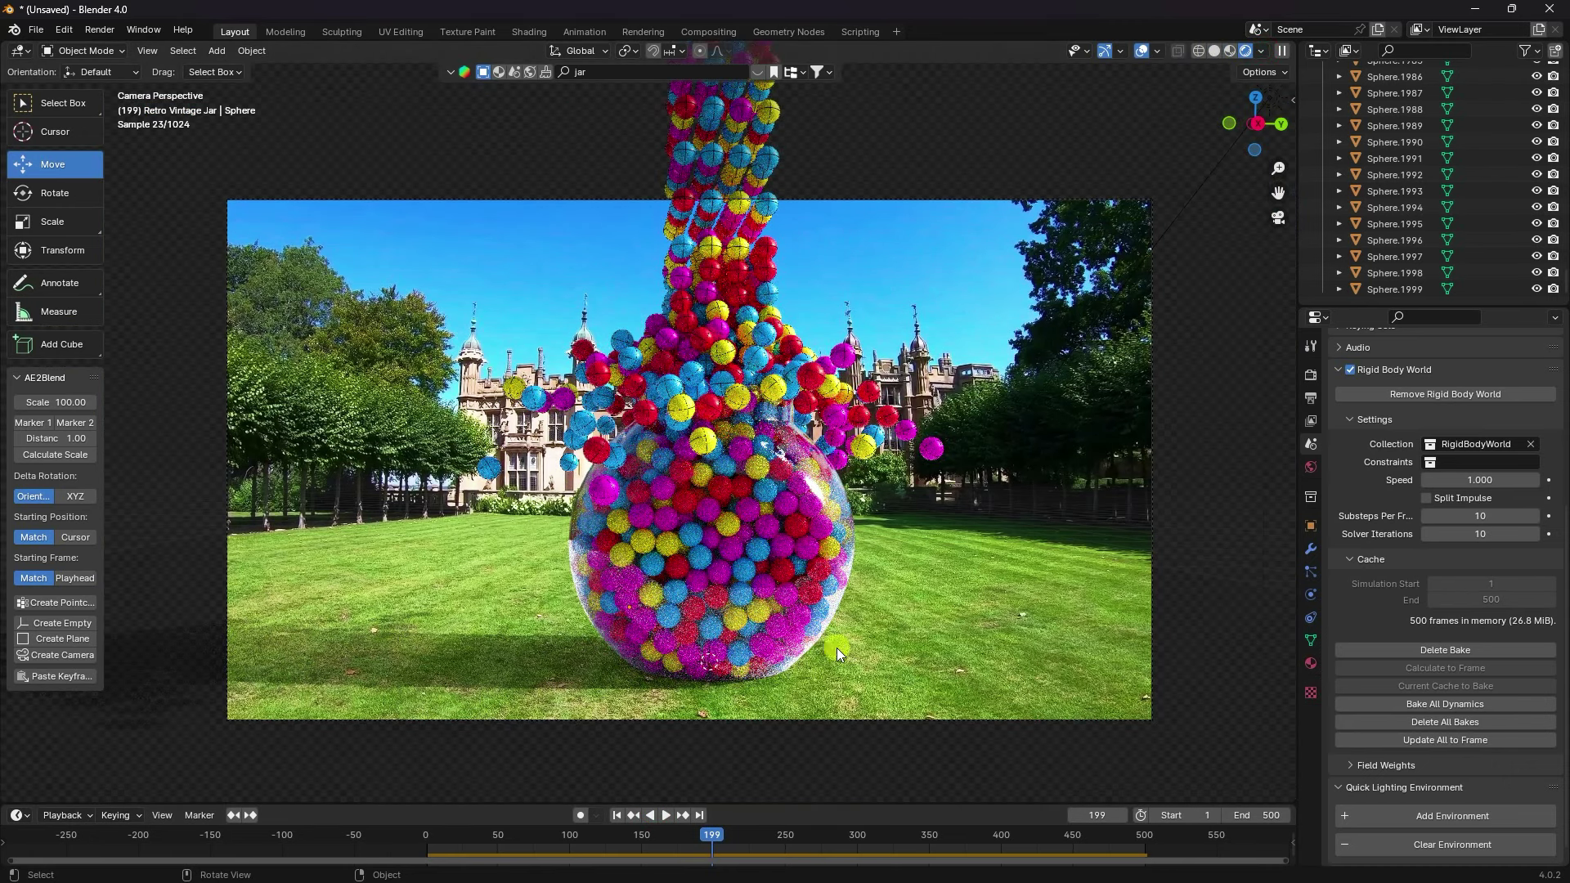
click(616, 820)
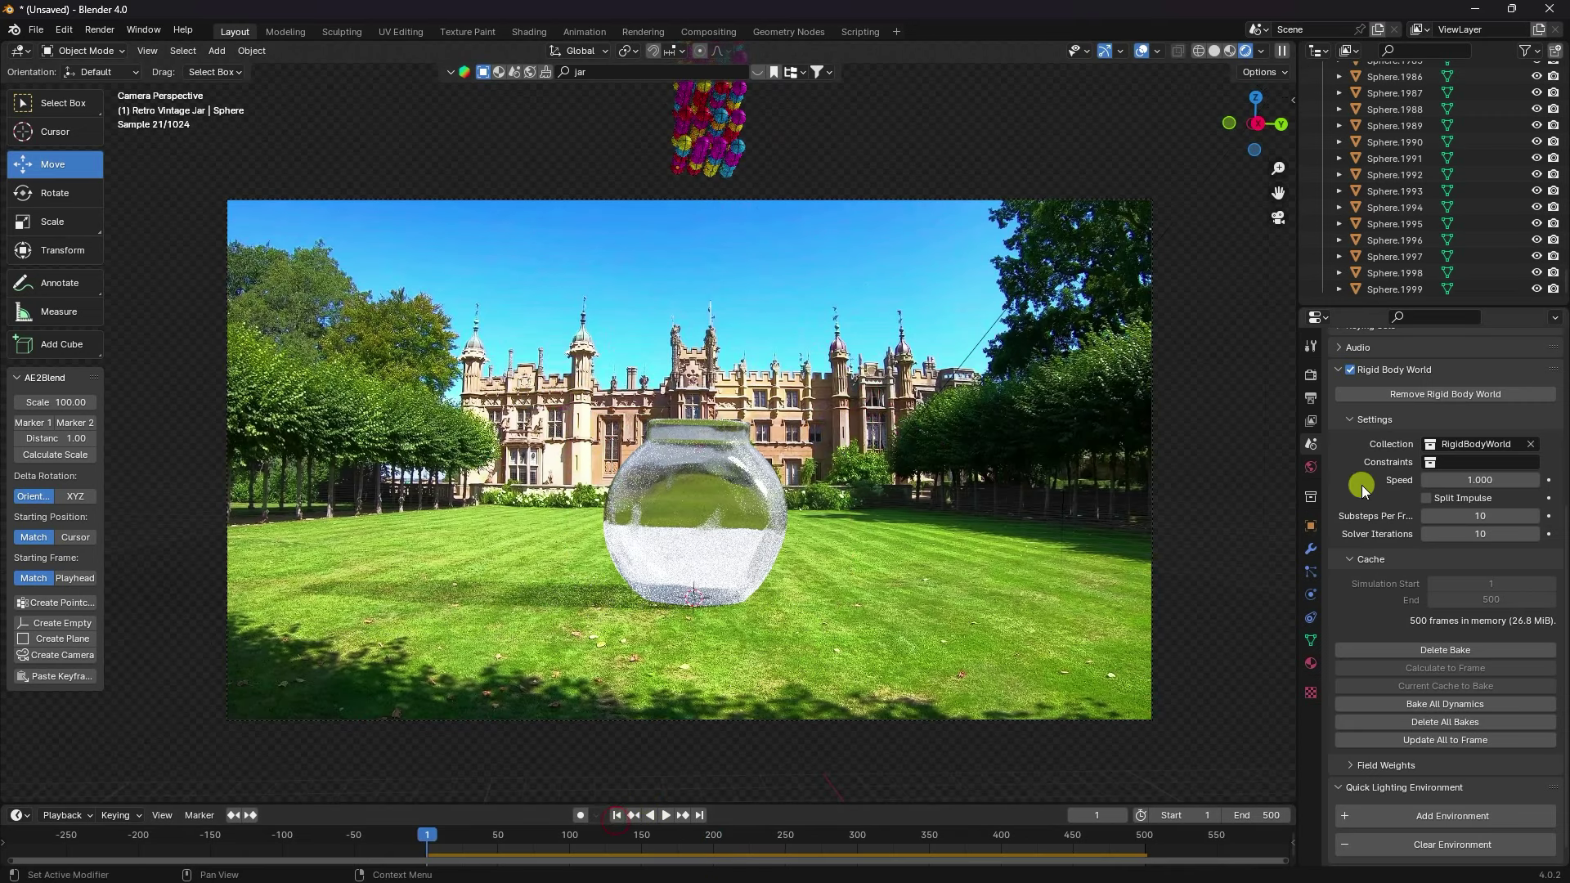
click(1214, 51)
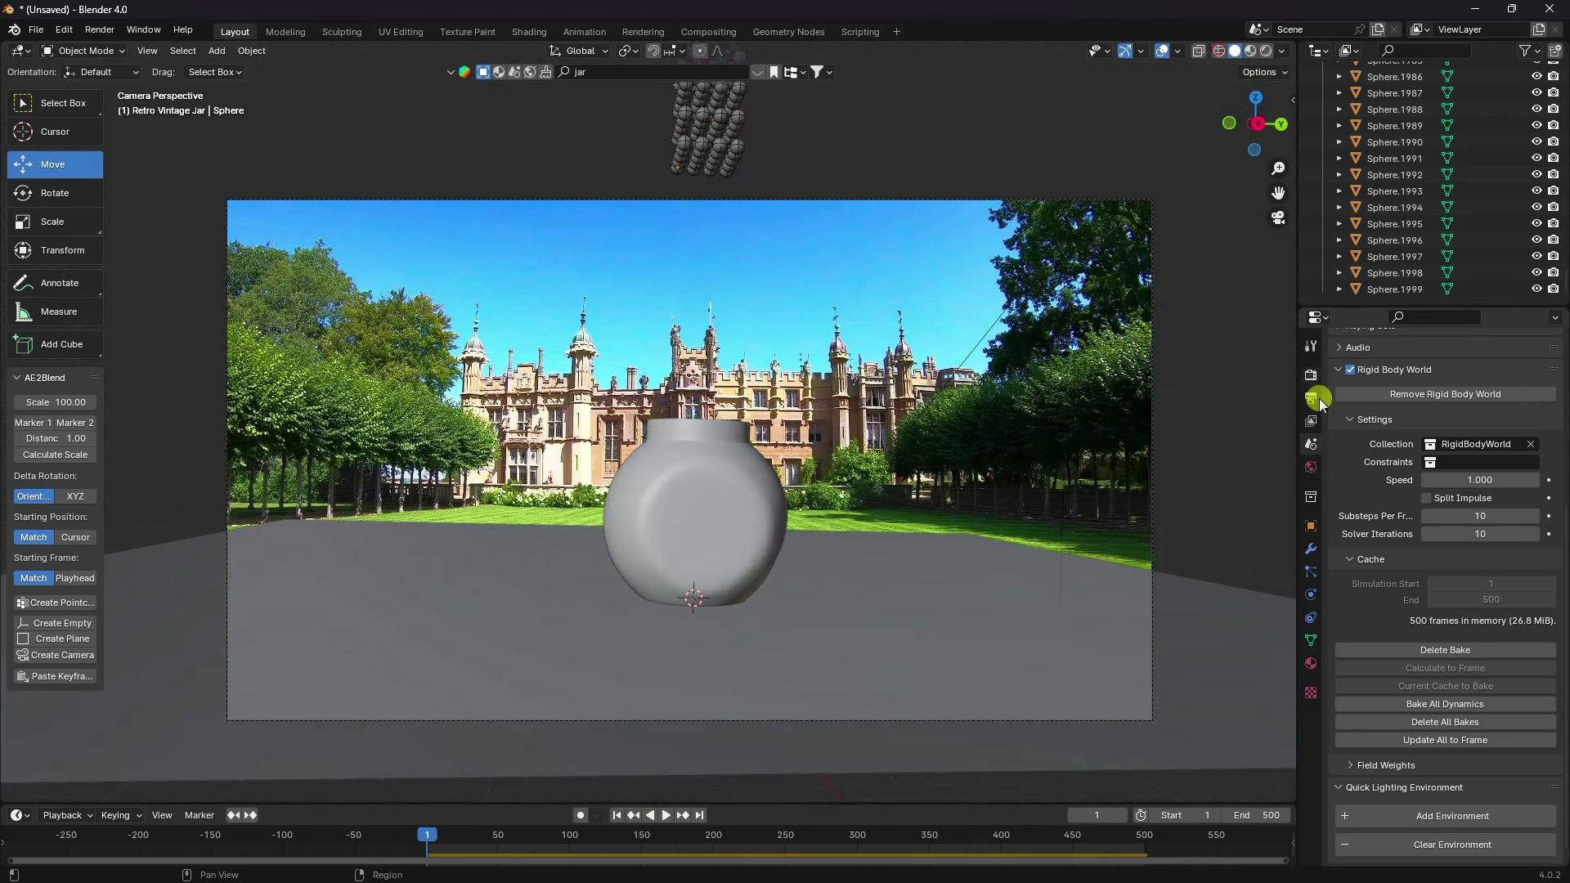
click(1311, 381)
Set render Max Samples to 512 and bring up the Output Properties
scroll(1384, 638, up, 2)
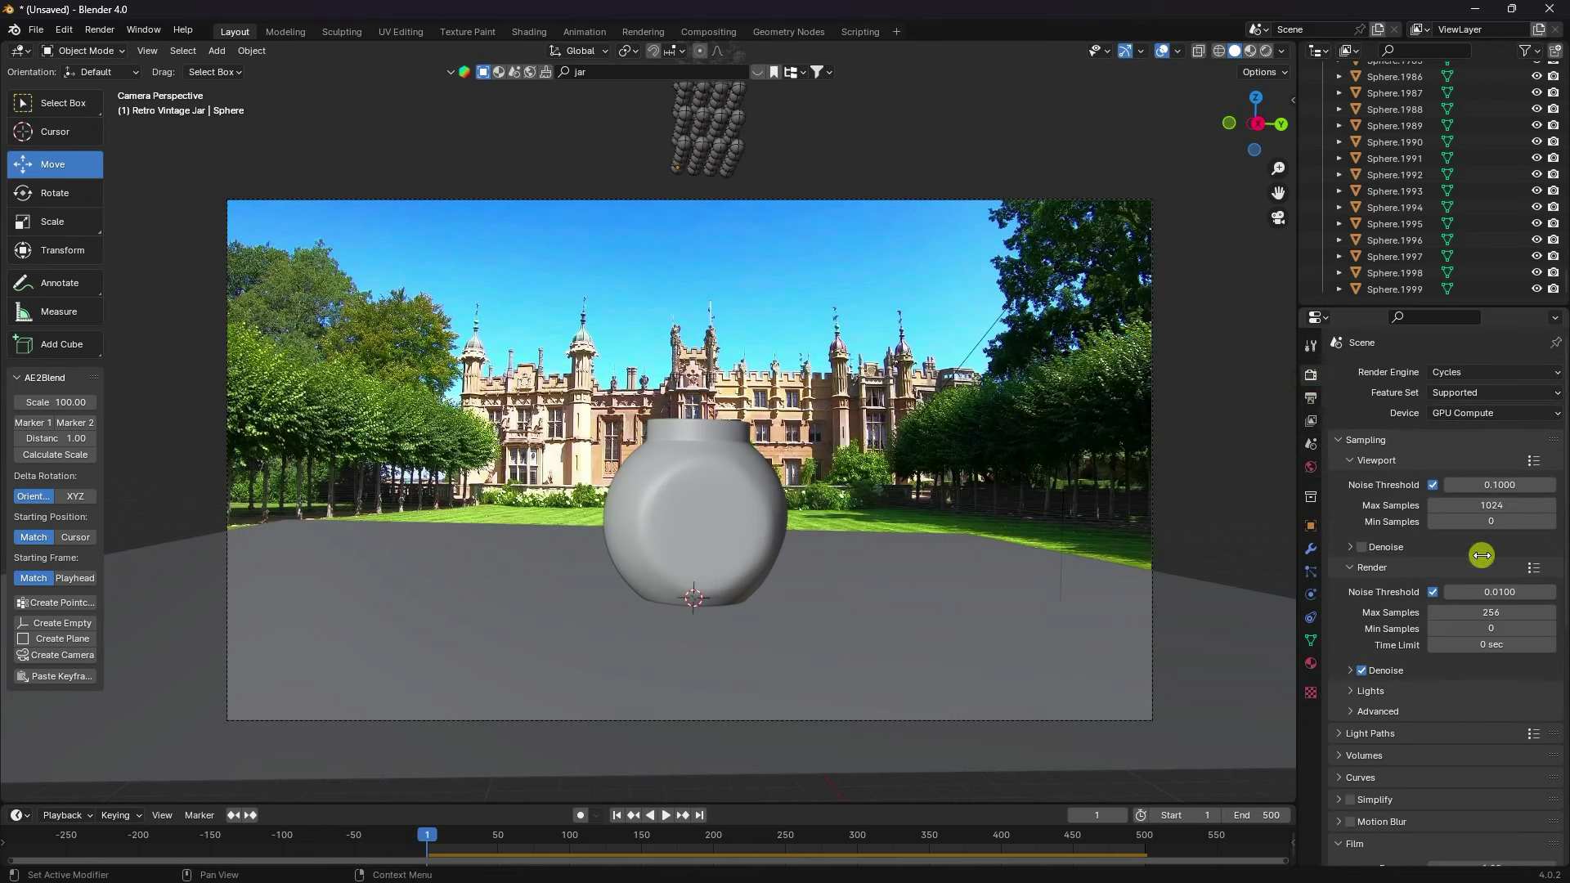
click(1493, 610)
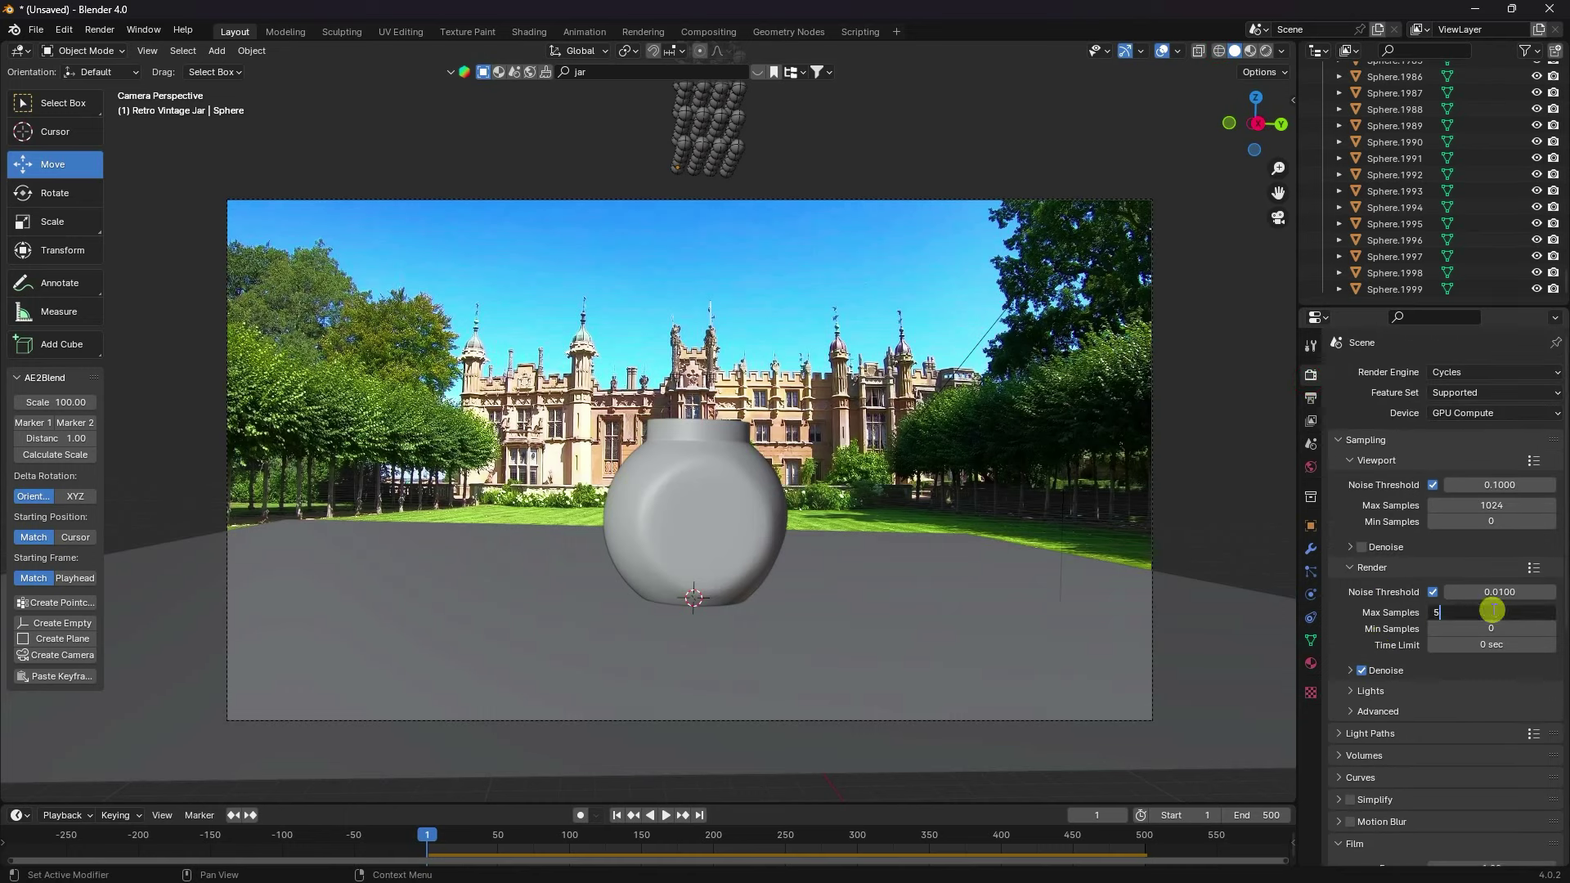
text(12)
double_click(1492, 610)
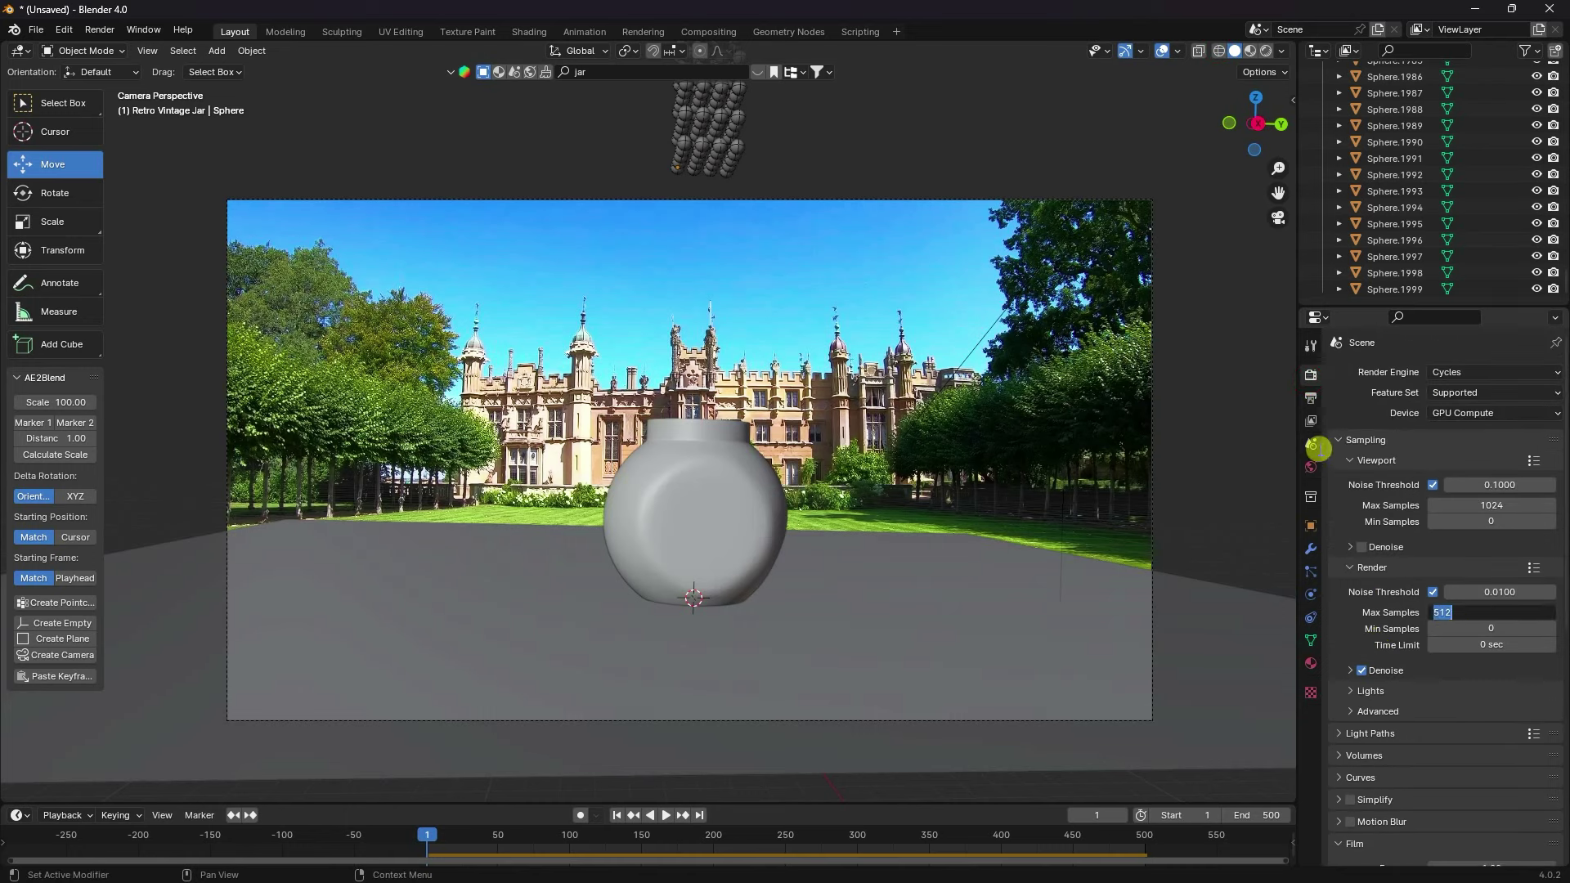
click(1312, 399)
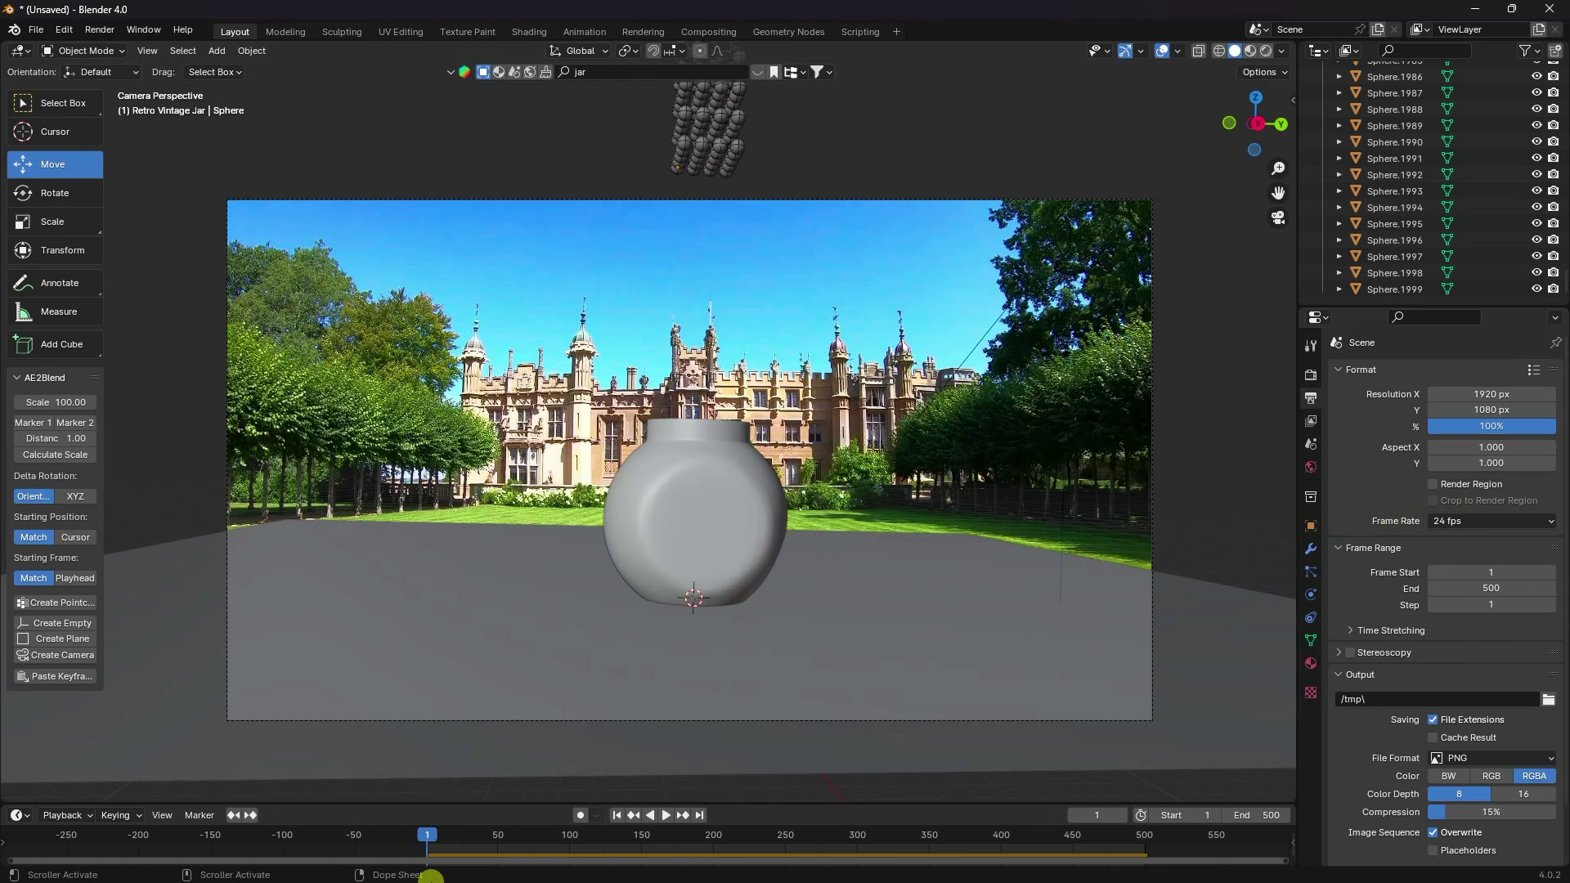
click(209, 867)
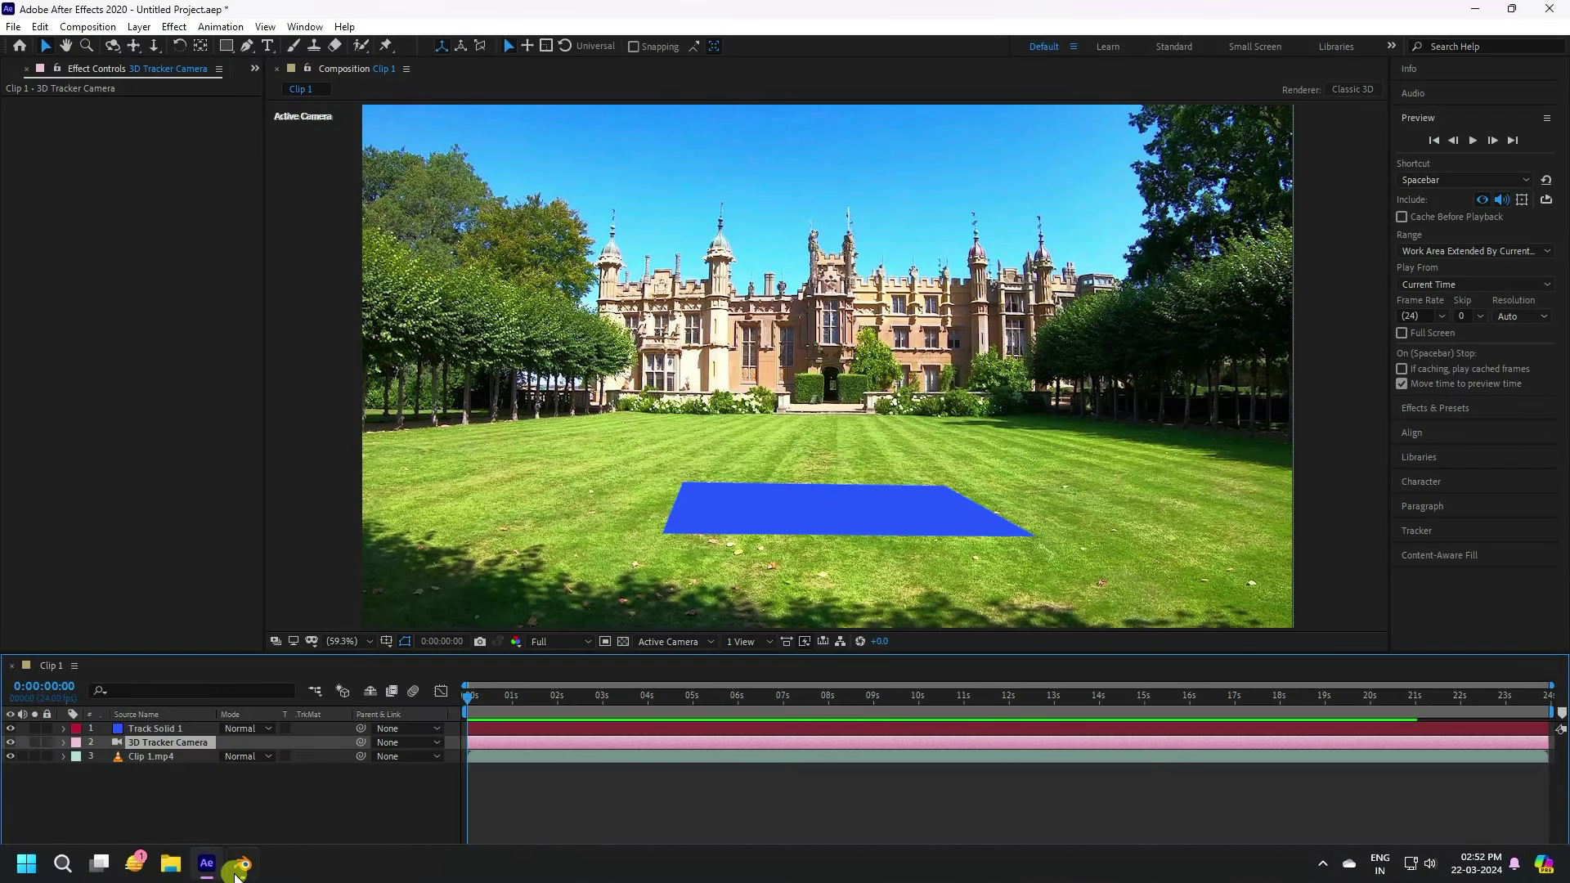
click(243, 873)
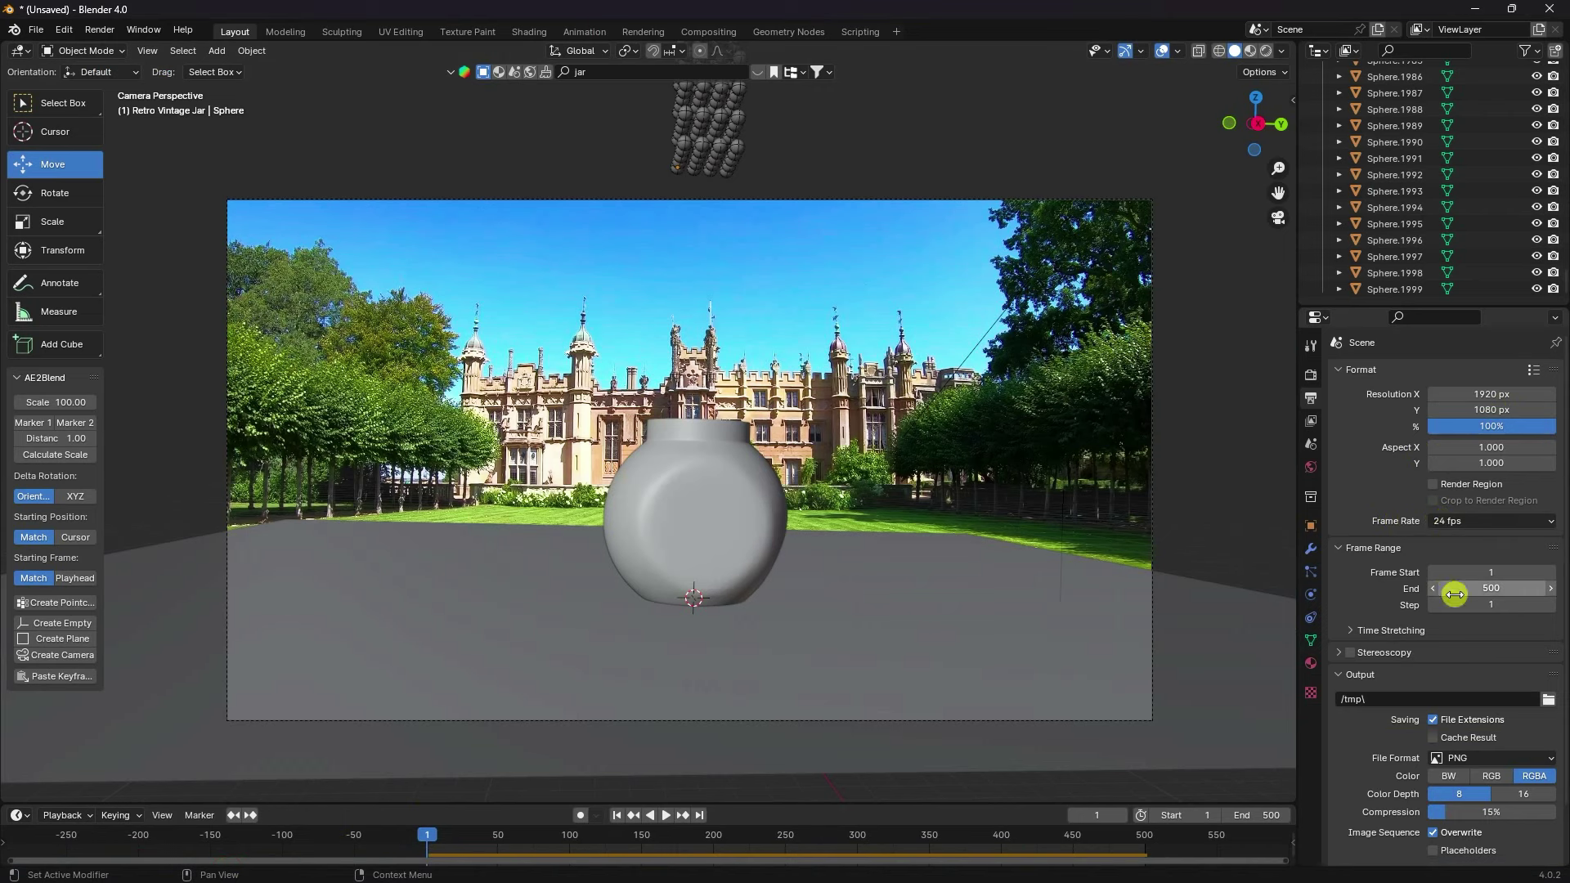
Set the output path to a new Desktop folder with file name '1'
click(1545, 697)
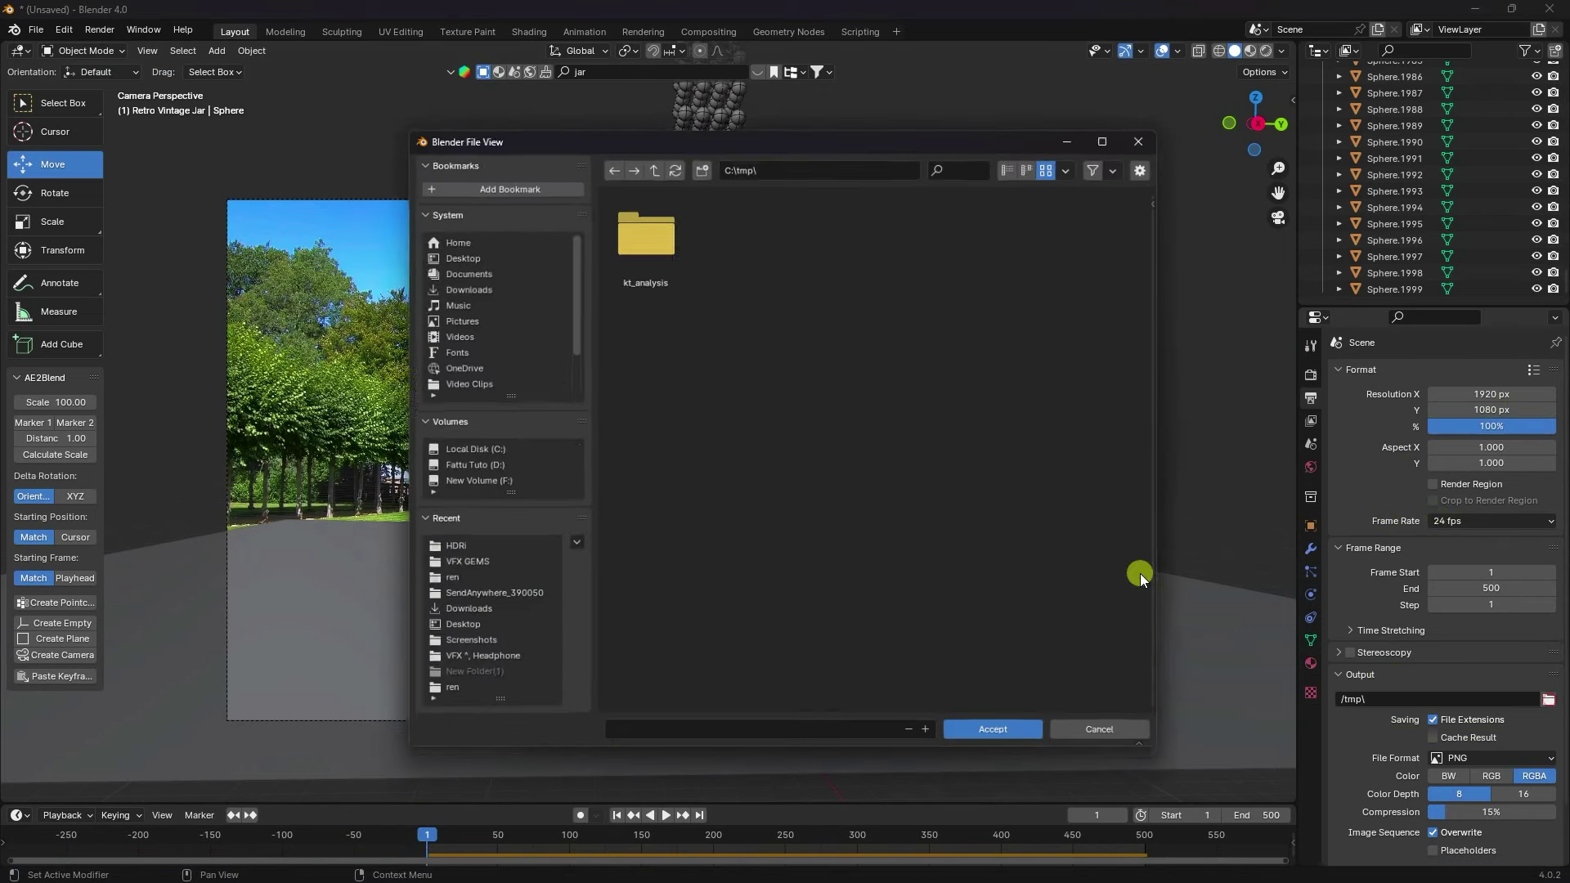
click(456, 251)
right_click(802, 561)
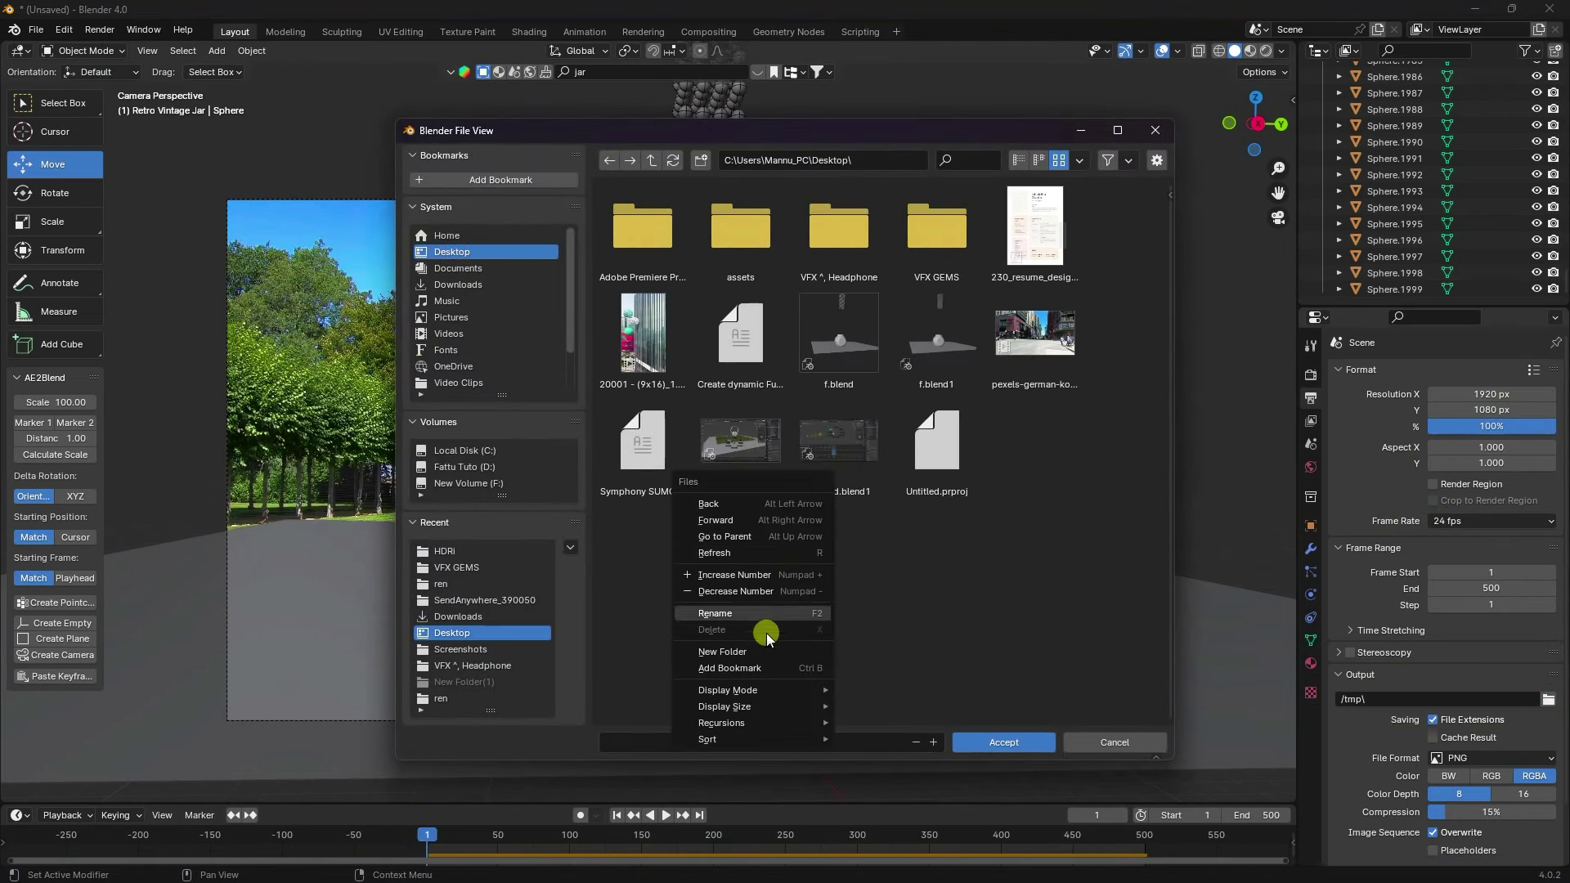
click(759, 656)
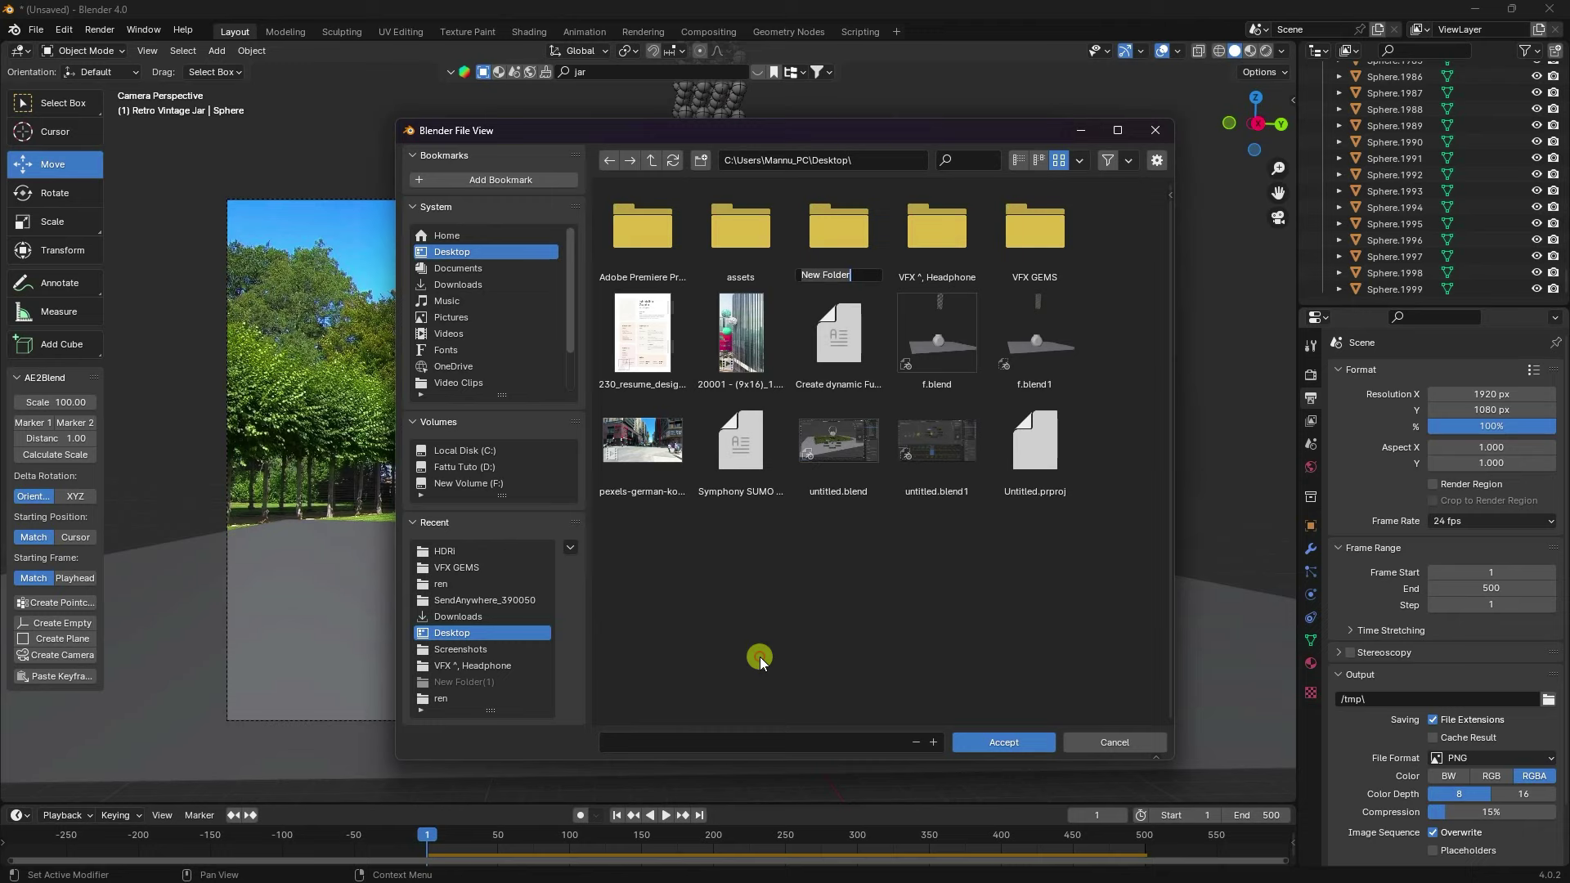
double_click(827, 243)
click(820, 741)
text(1)
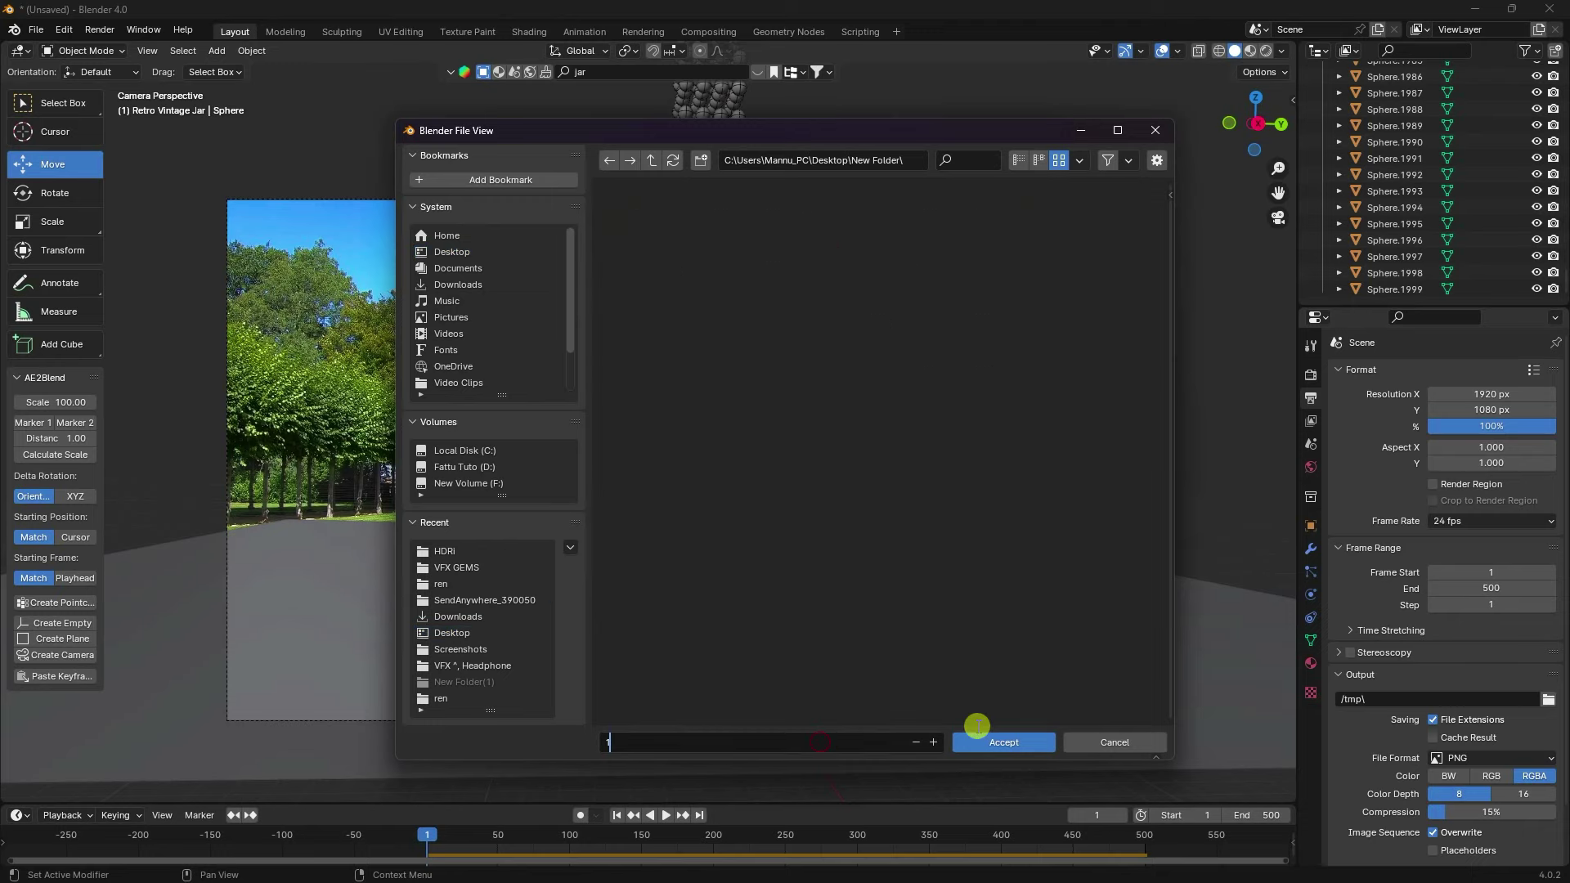
click(984, 741)
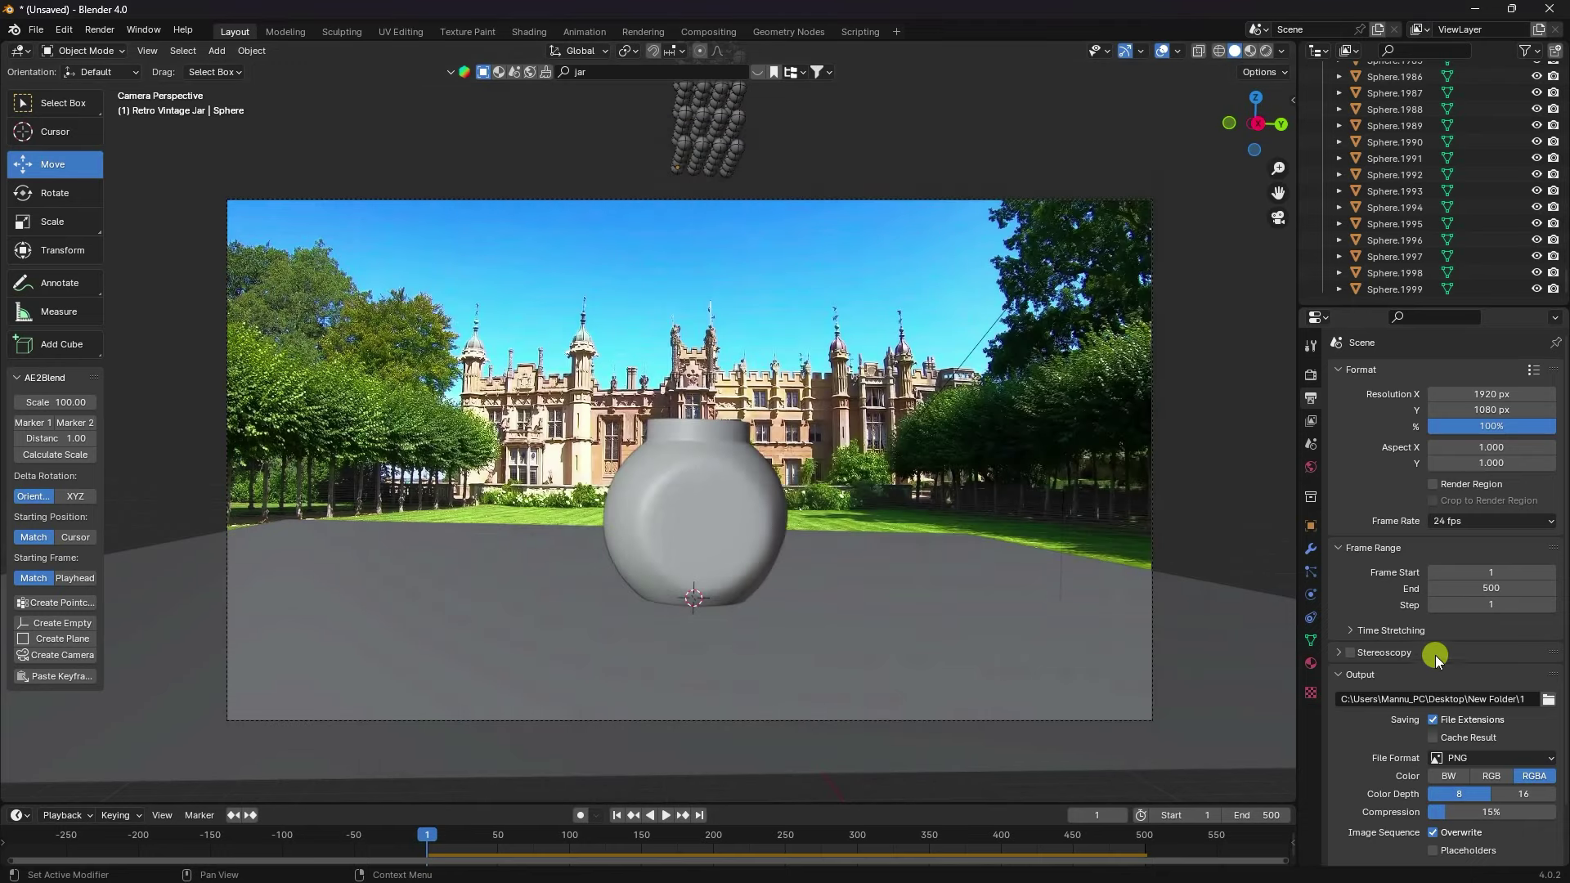
Output FFmpeg Video in a QuickTime container with the QT rle / QT Animation codec
scroll(1407, 703, down, 2)
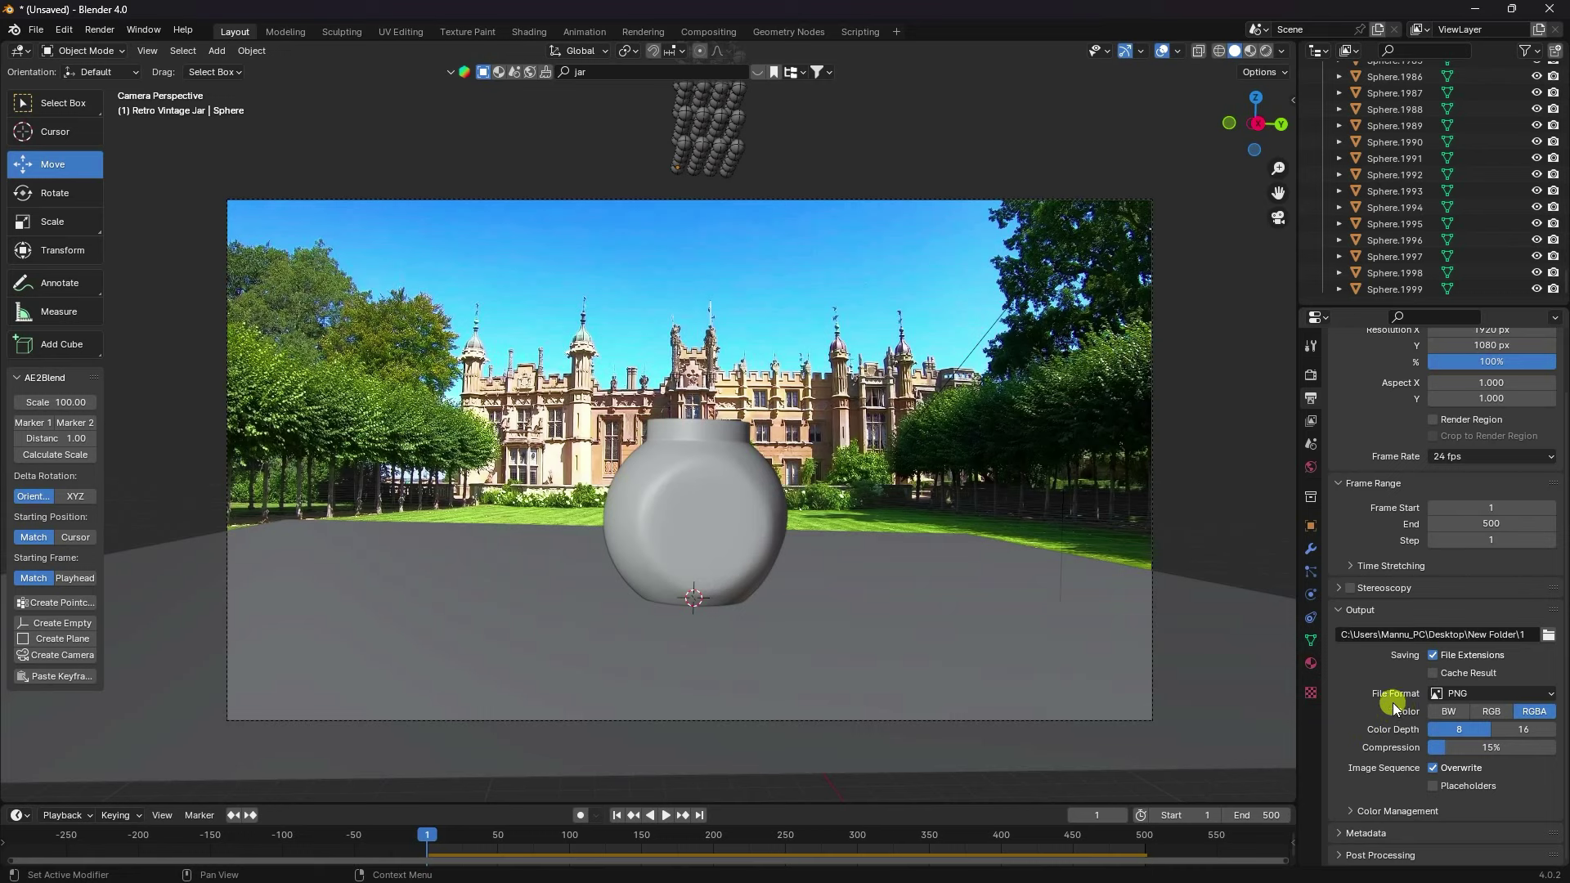
click(1449, 693)
click(1490, 775)
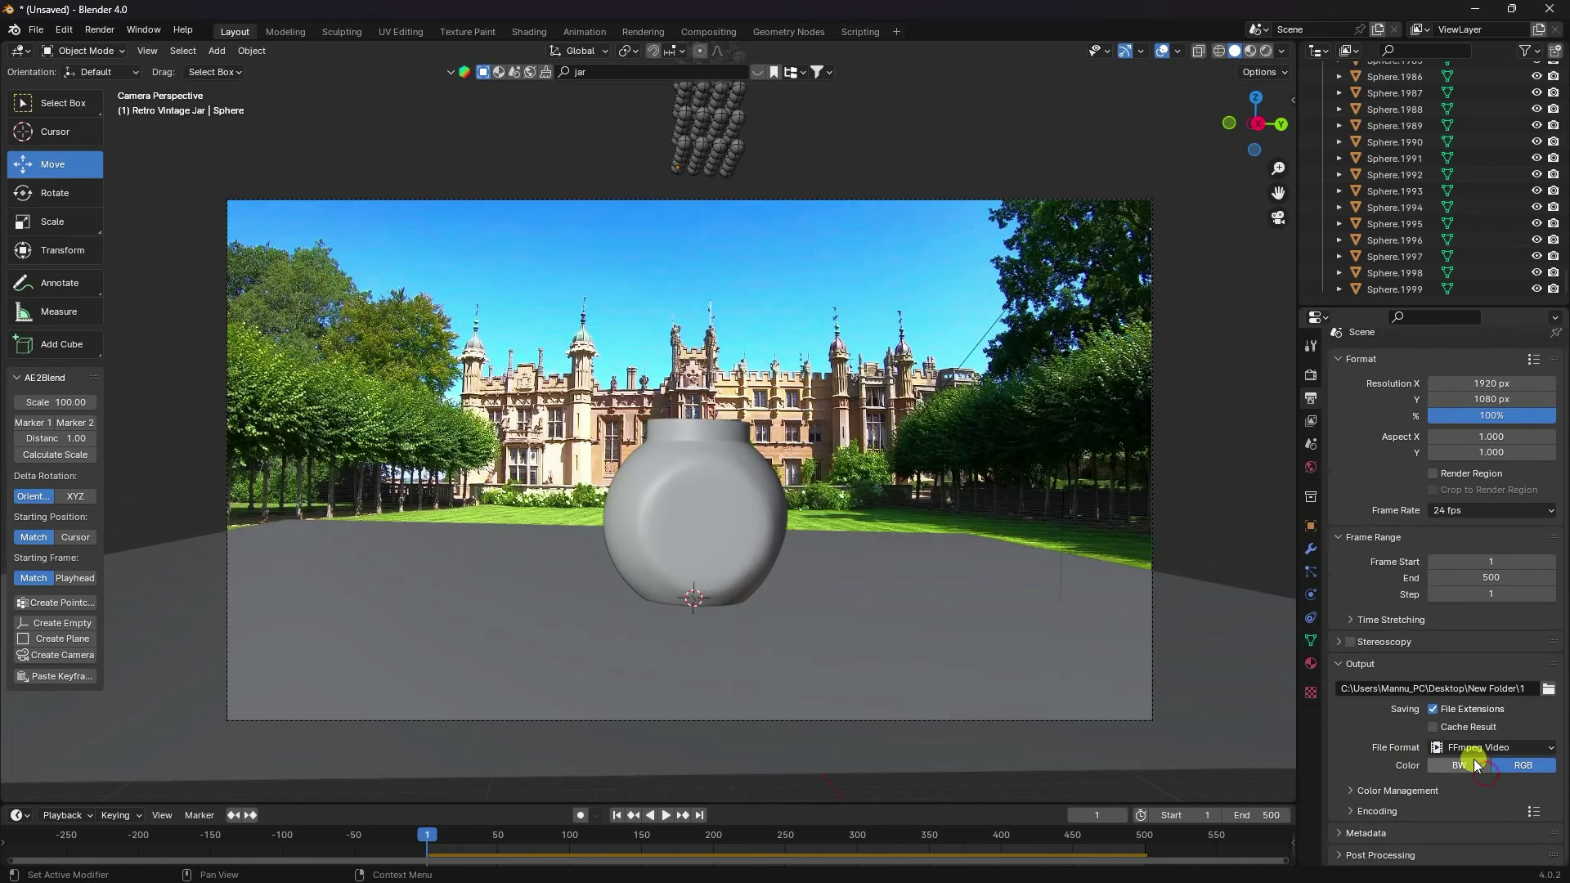
click(1351, 812)
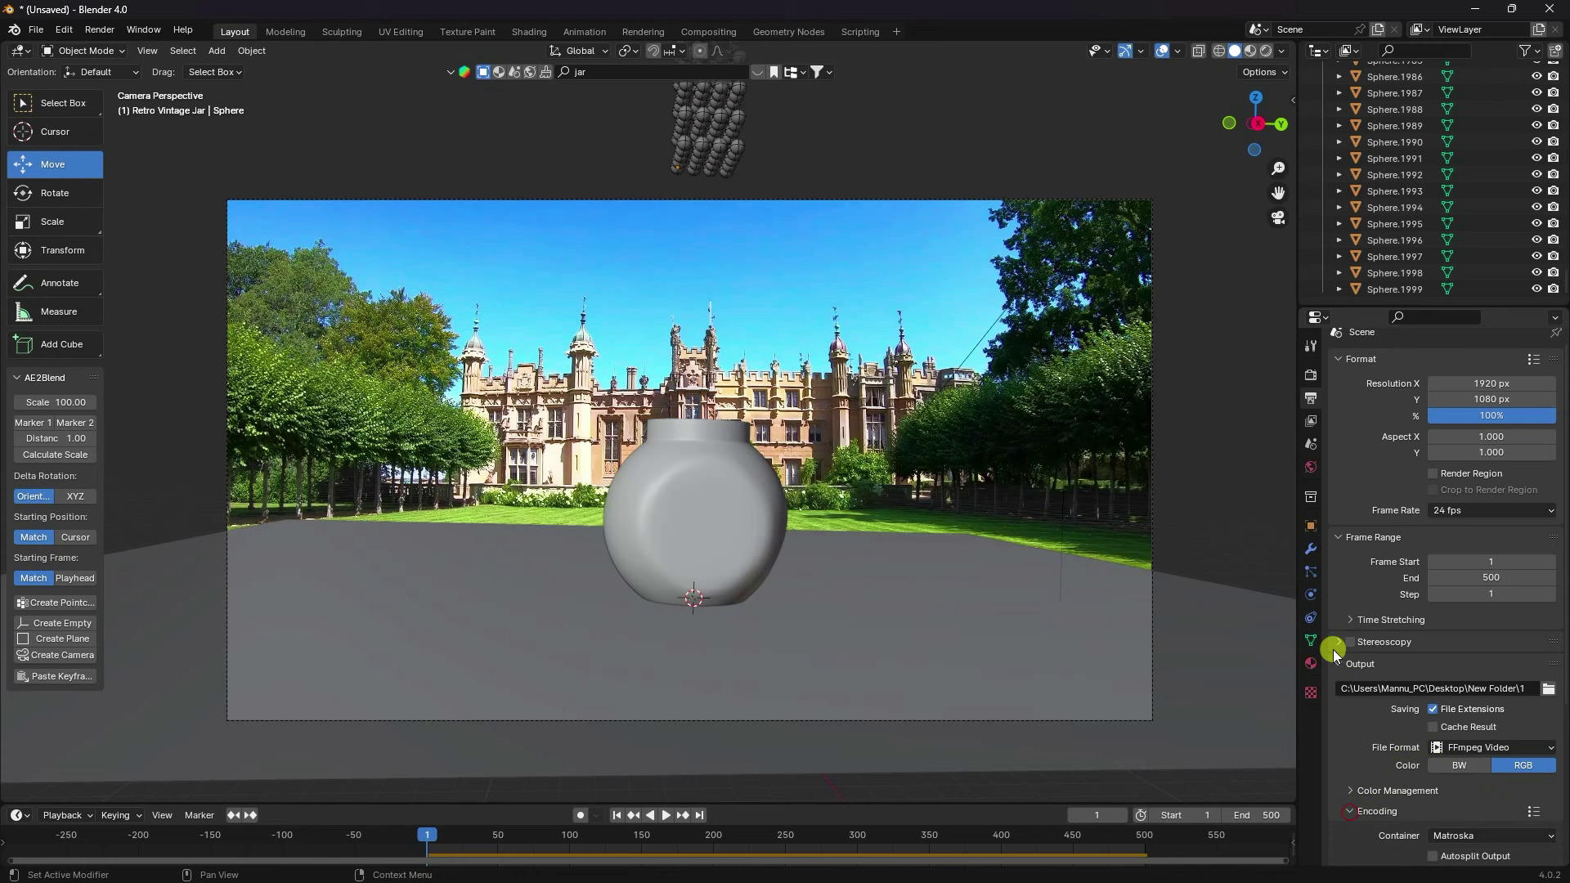
scroll(1345, 650, down, 5)
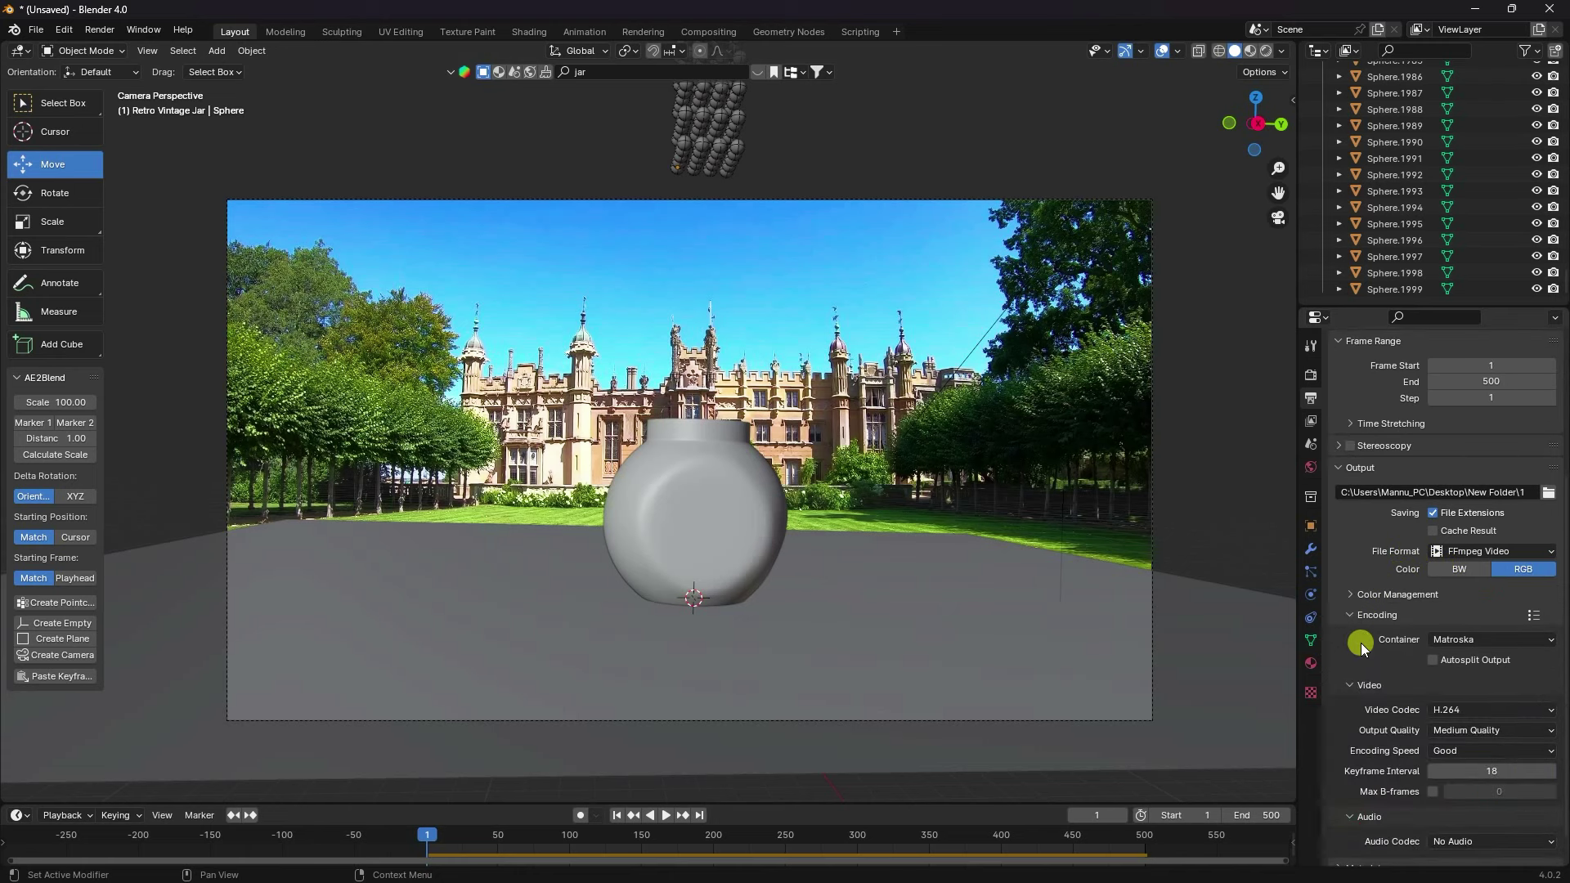
click(1449, 638)
click(1459, 729)
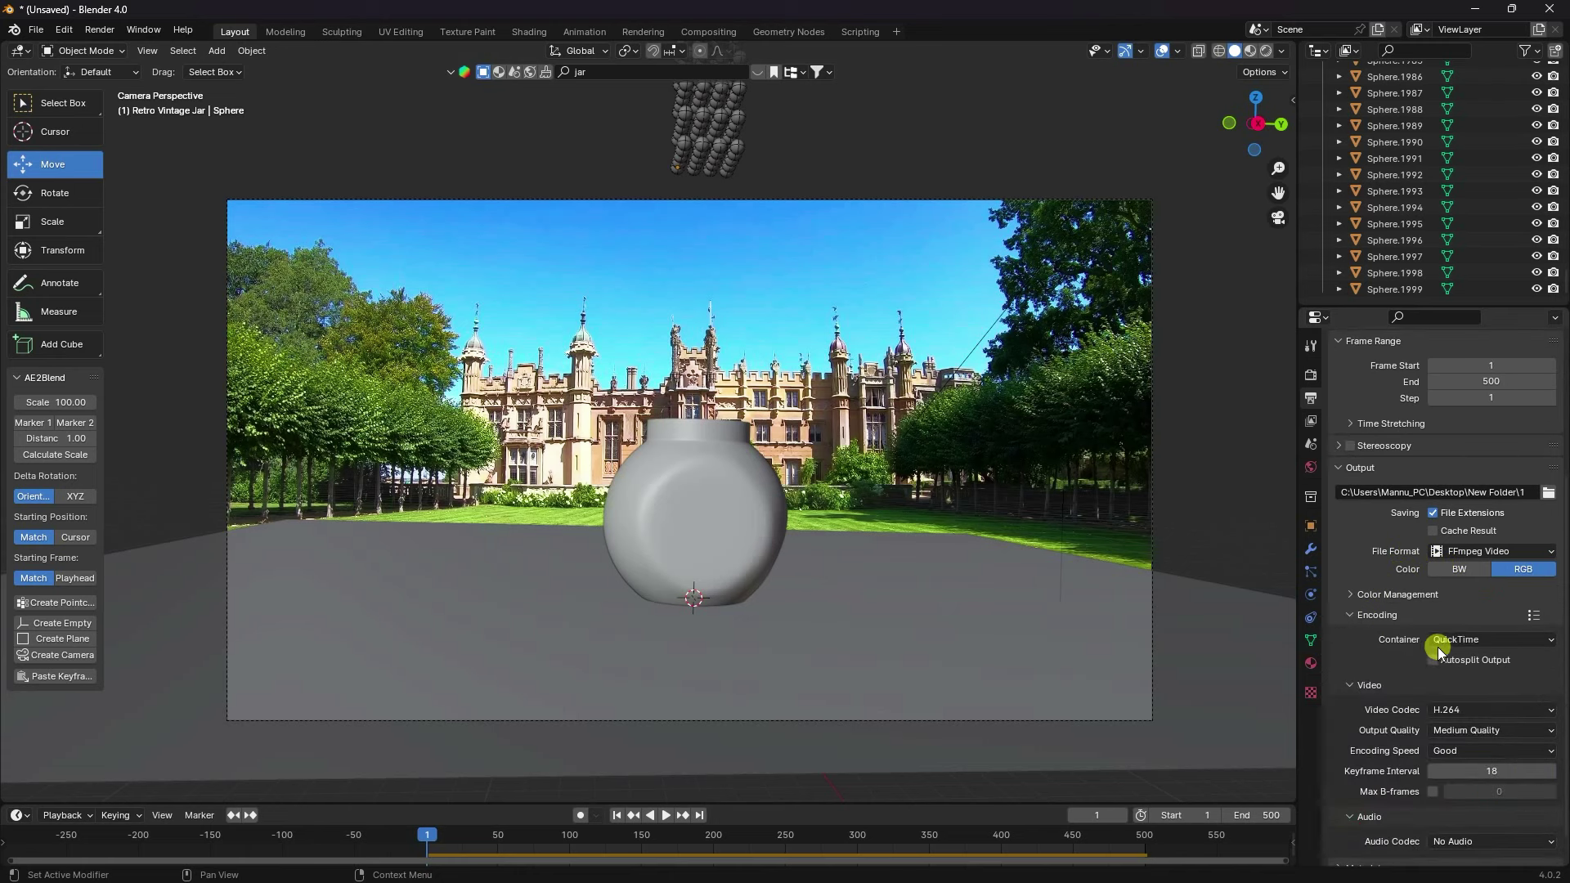
click(1435, 710)
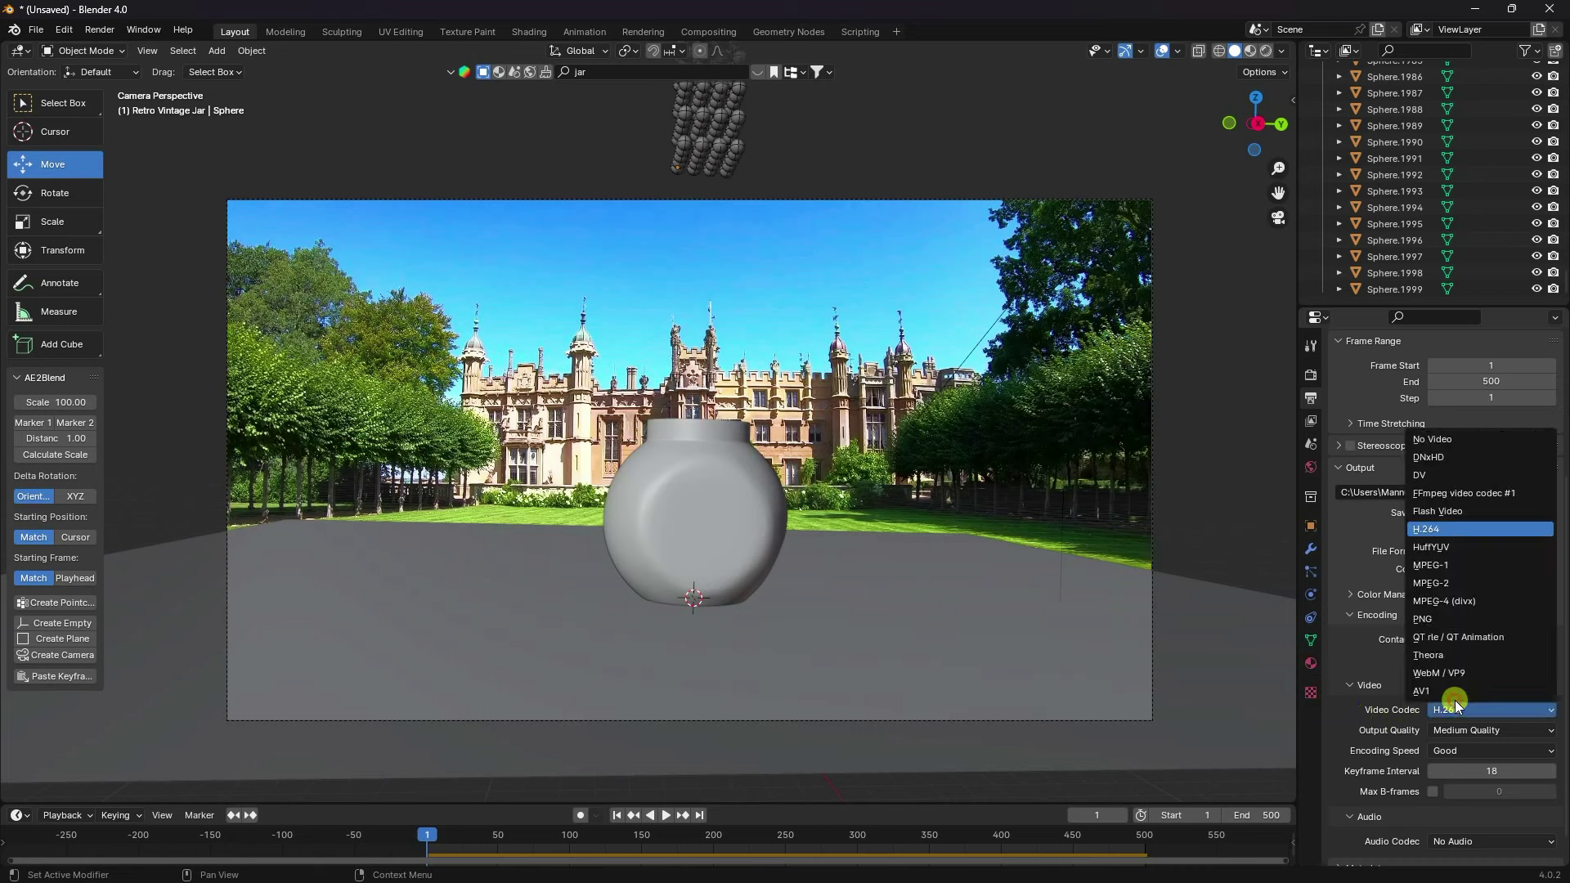
click(1473, 639)
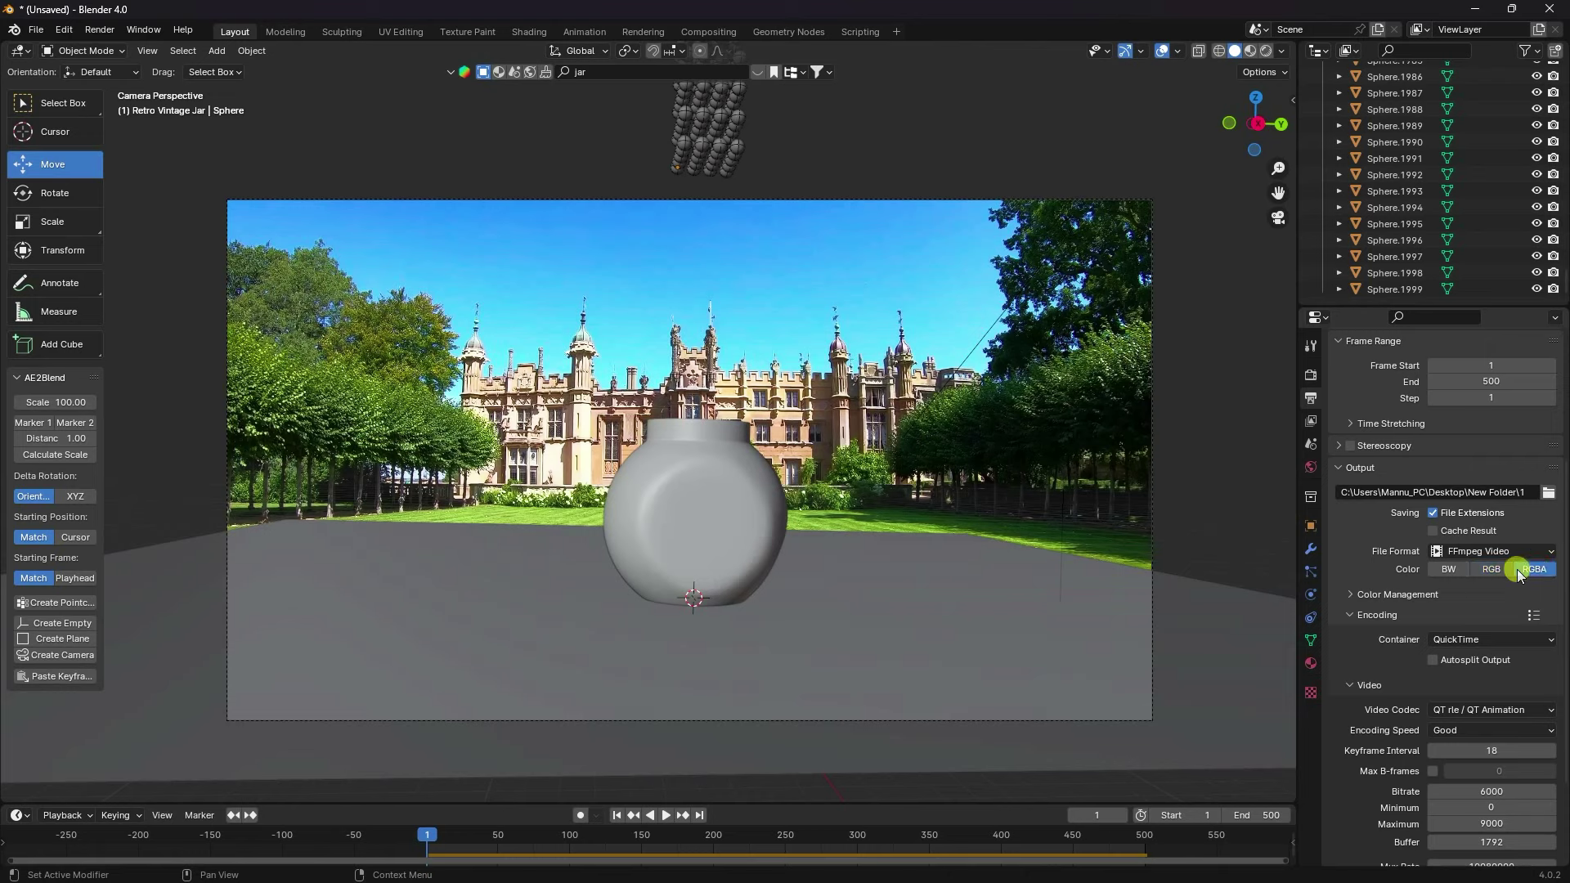
scroll(1361, 651, down, 1)
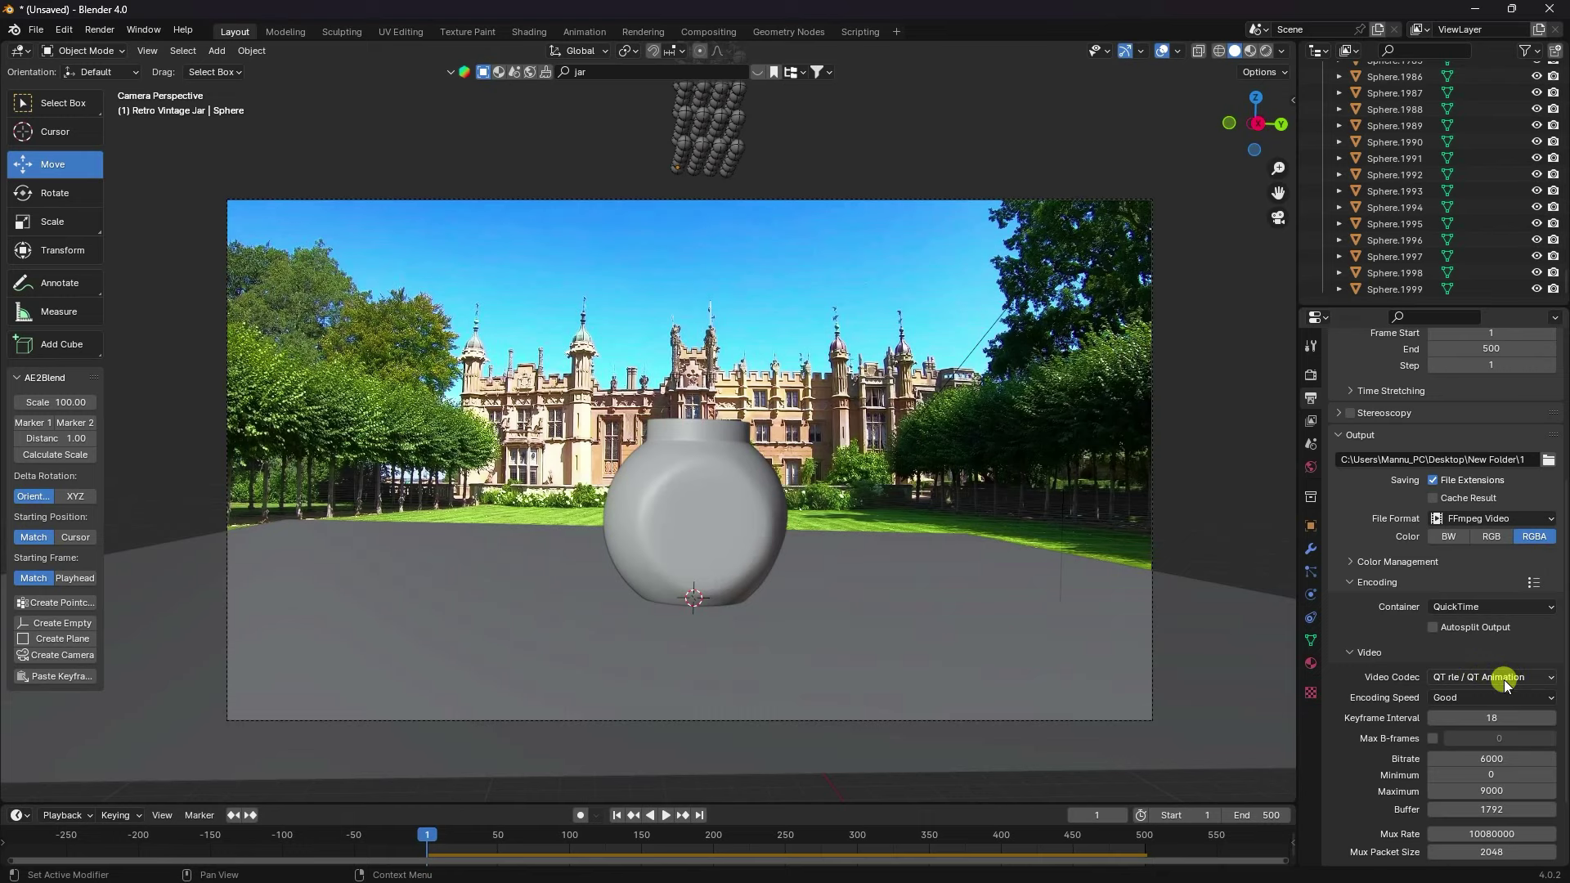
Launch Render Animation for the jar scene, then dismiss the Blender Render window
click(108, 33)
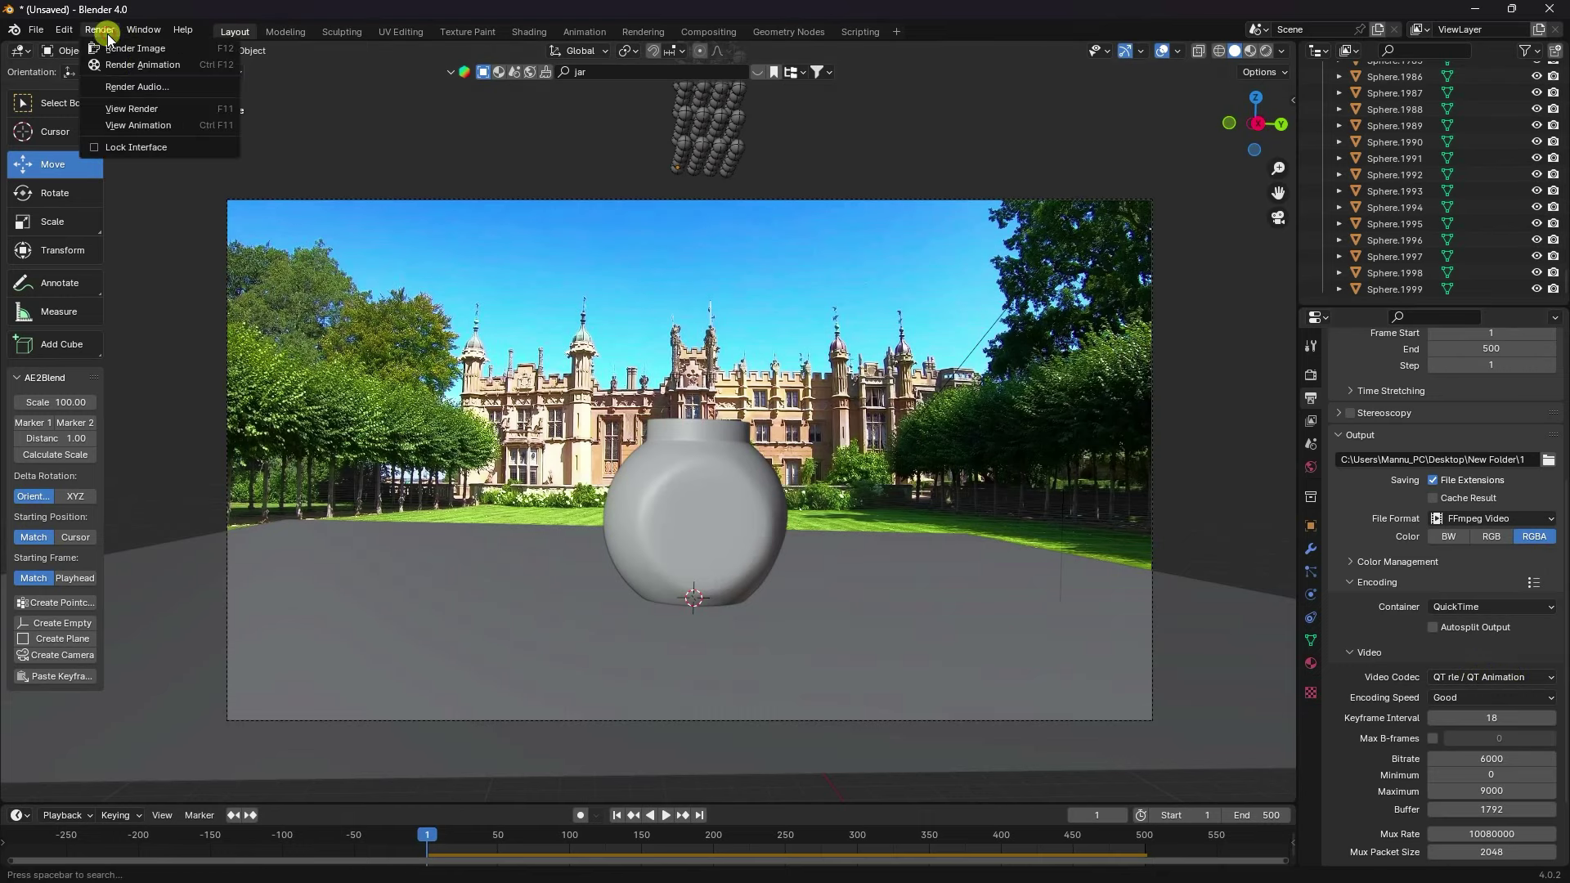
click(126, 62)
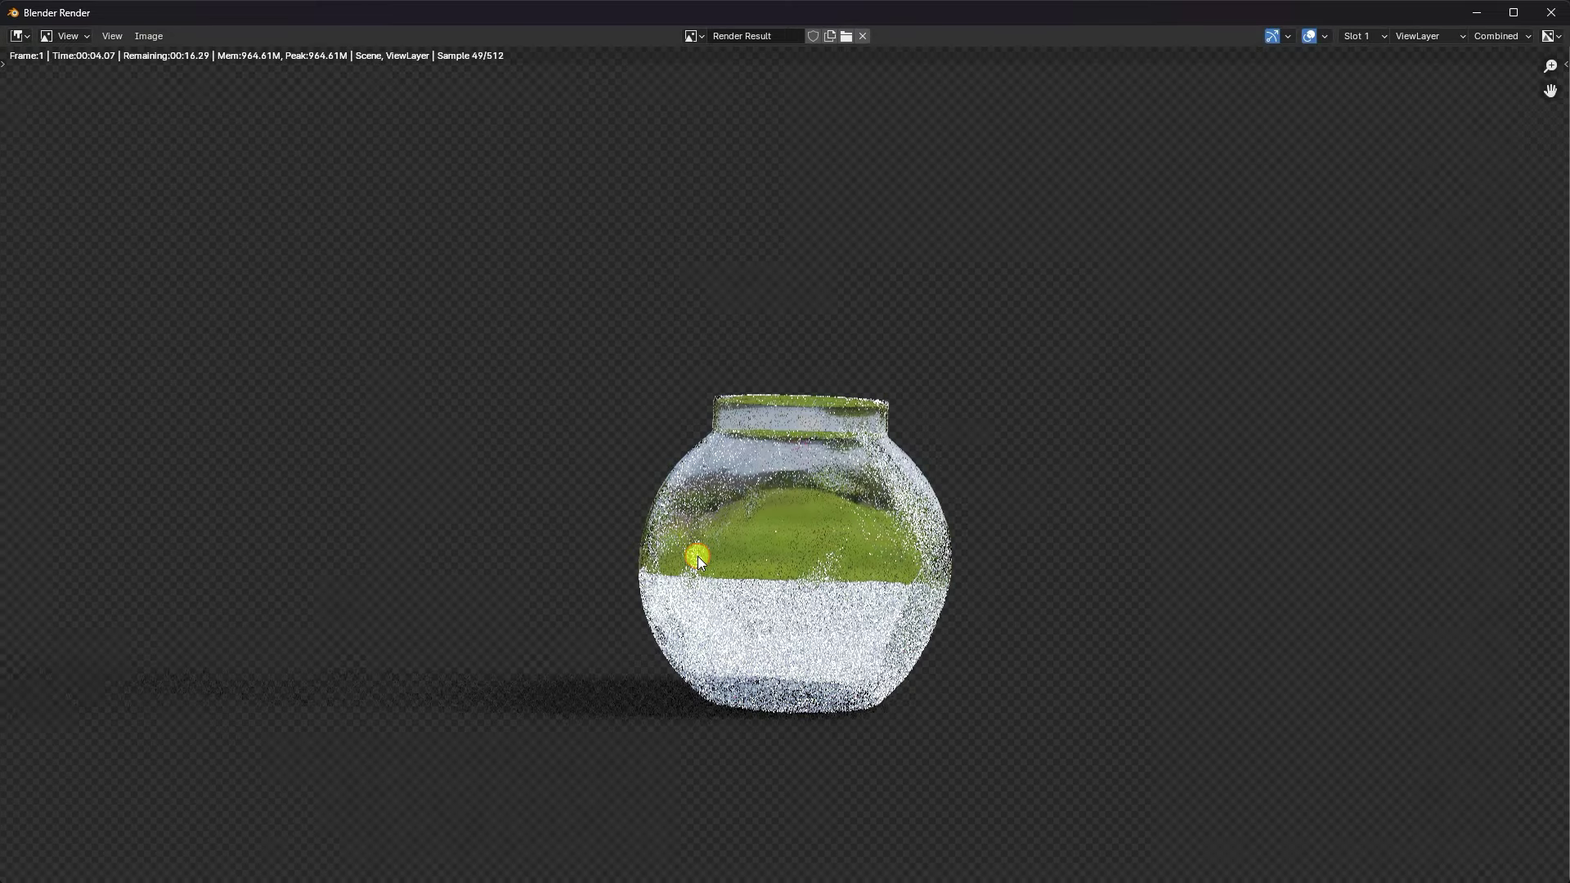
key(Escape)
Switch to After Effects and bring up the Project panel's item list
click(227, 869)
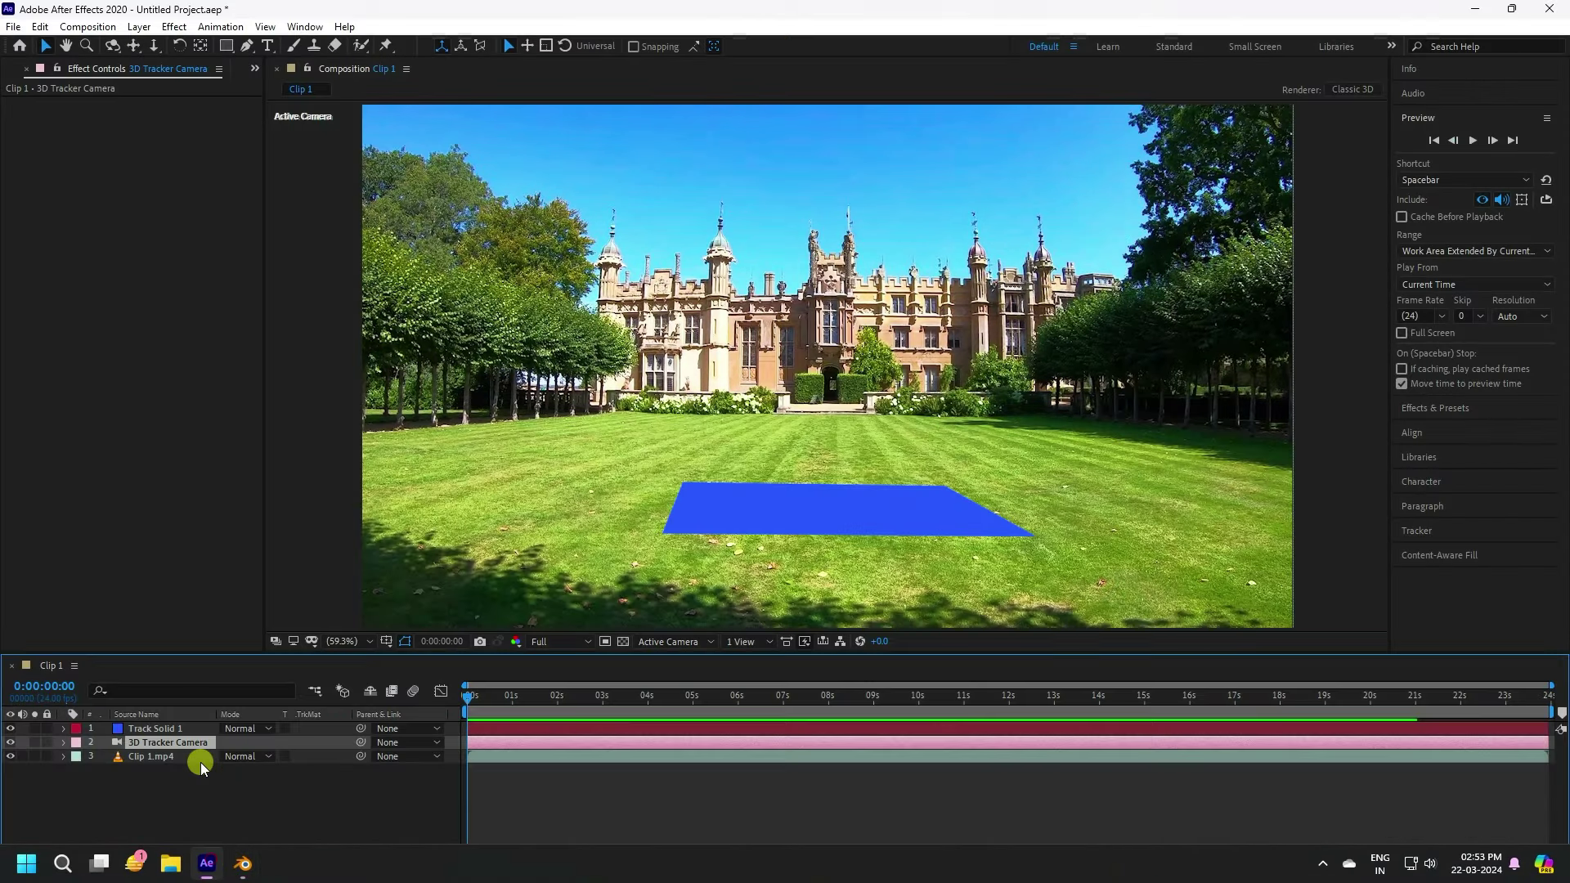
right_click(79, 282)
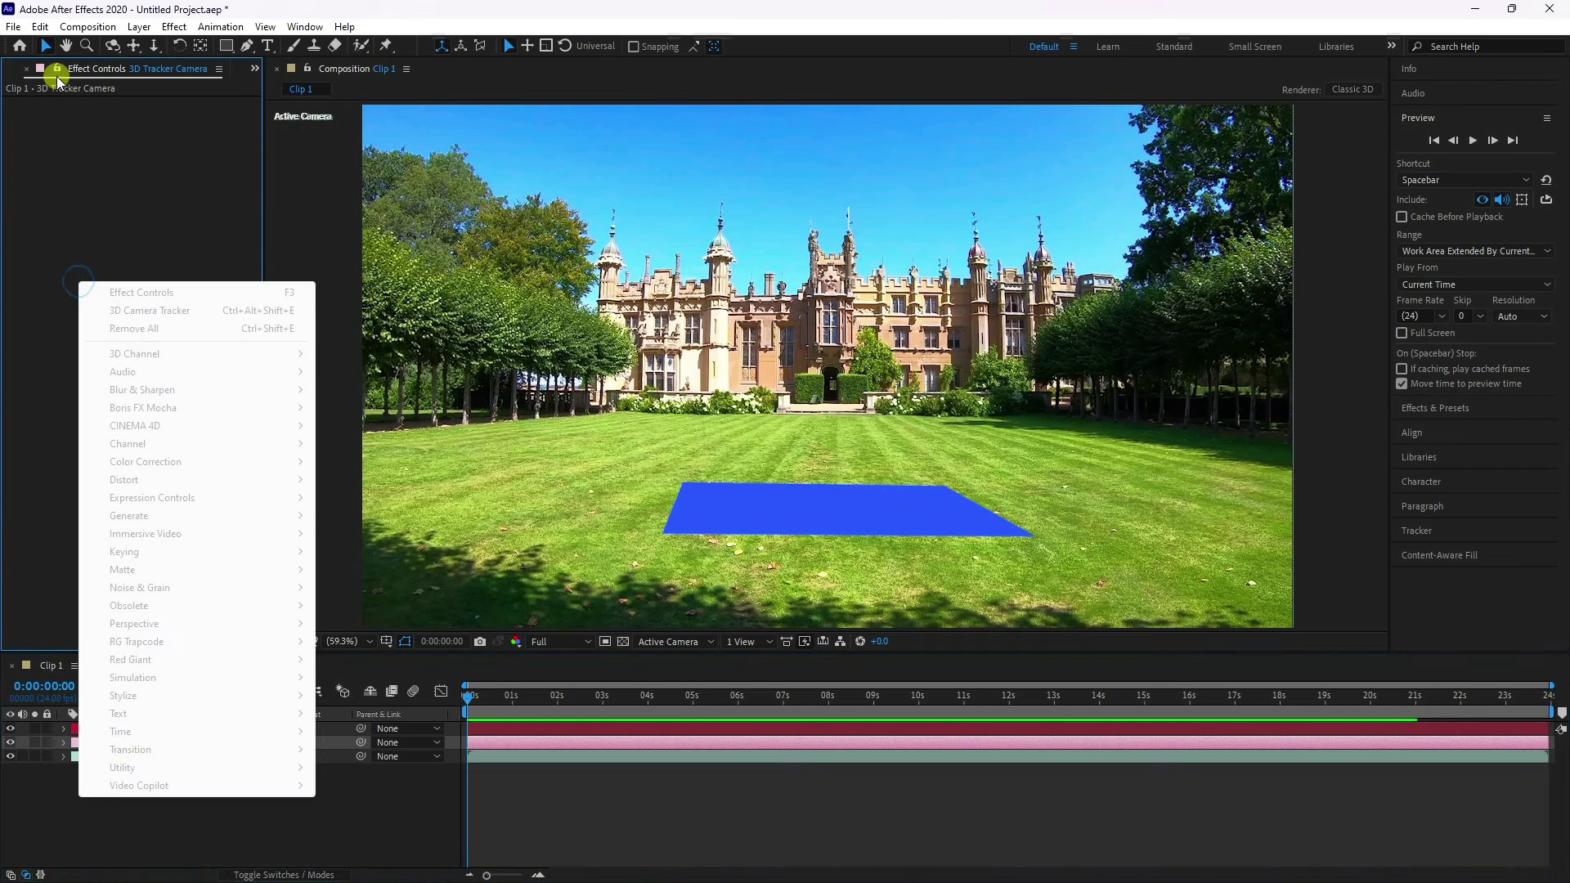
click(255, 72)
Import A0001-0550.mov from the ren folder, accepting straight alpha interpretation
right_click(89, 467)
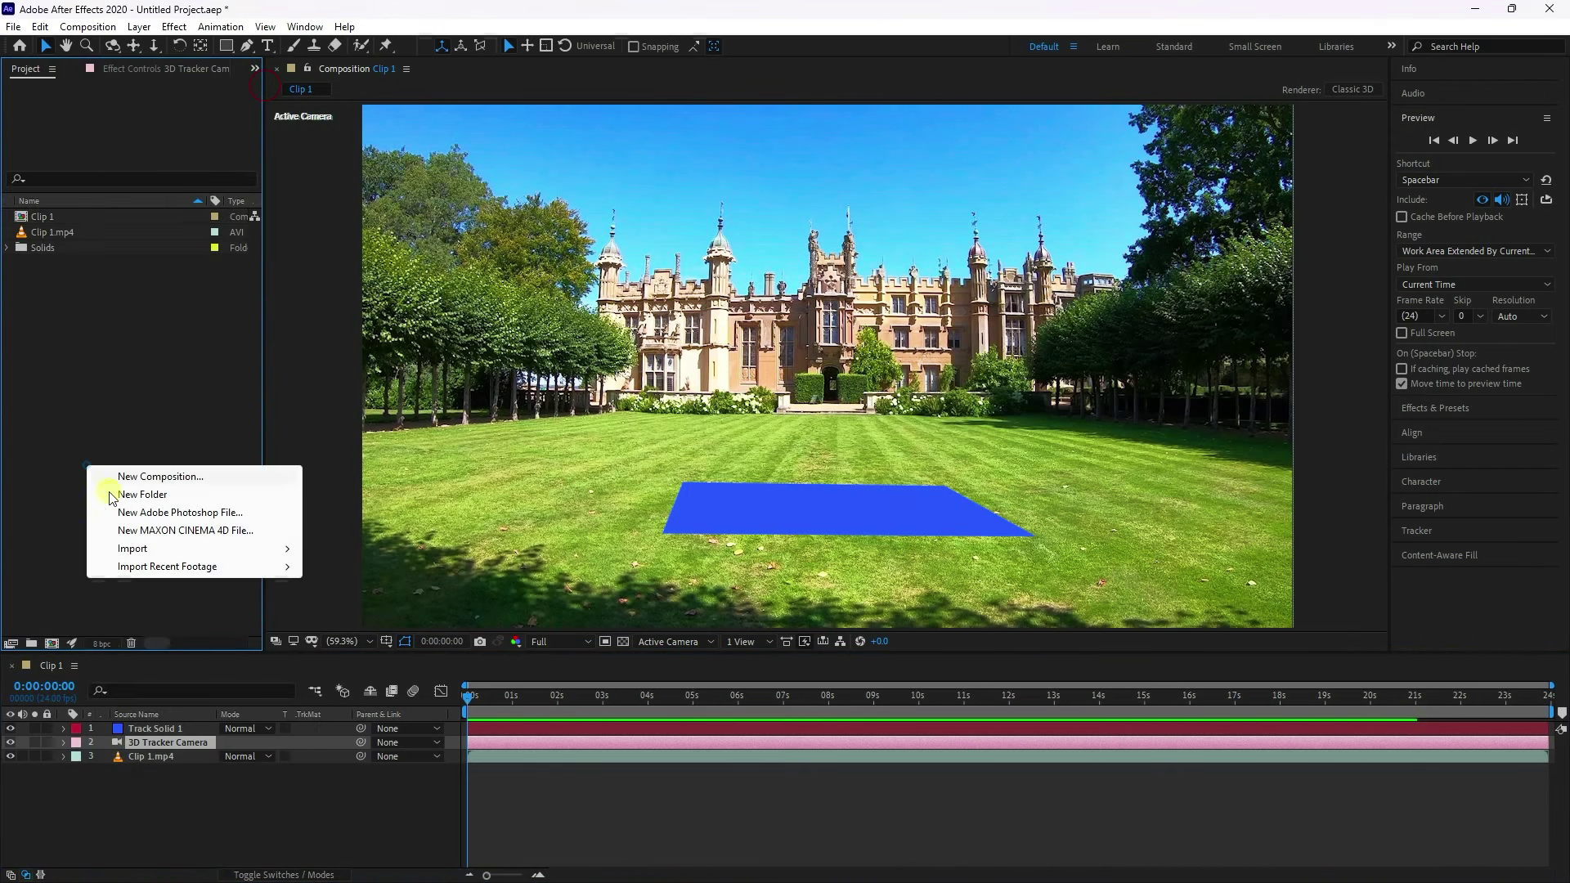
click(141, 548)
click(336, 551)
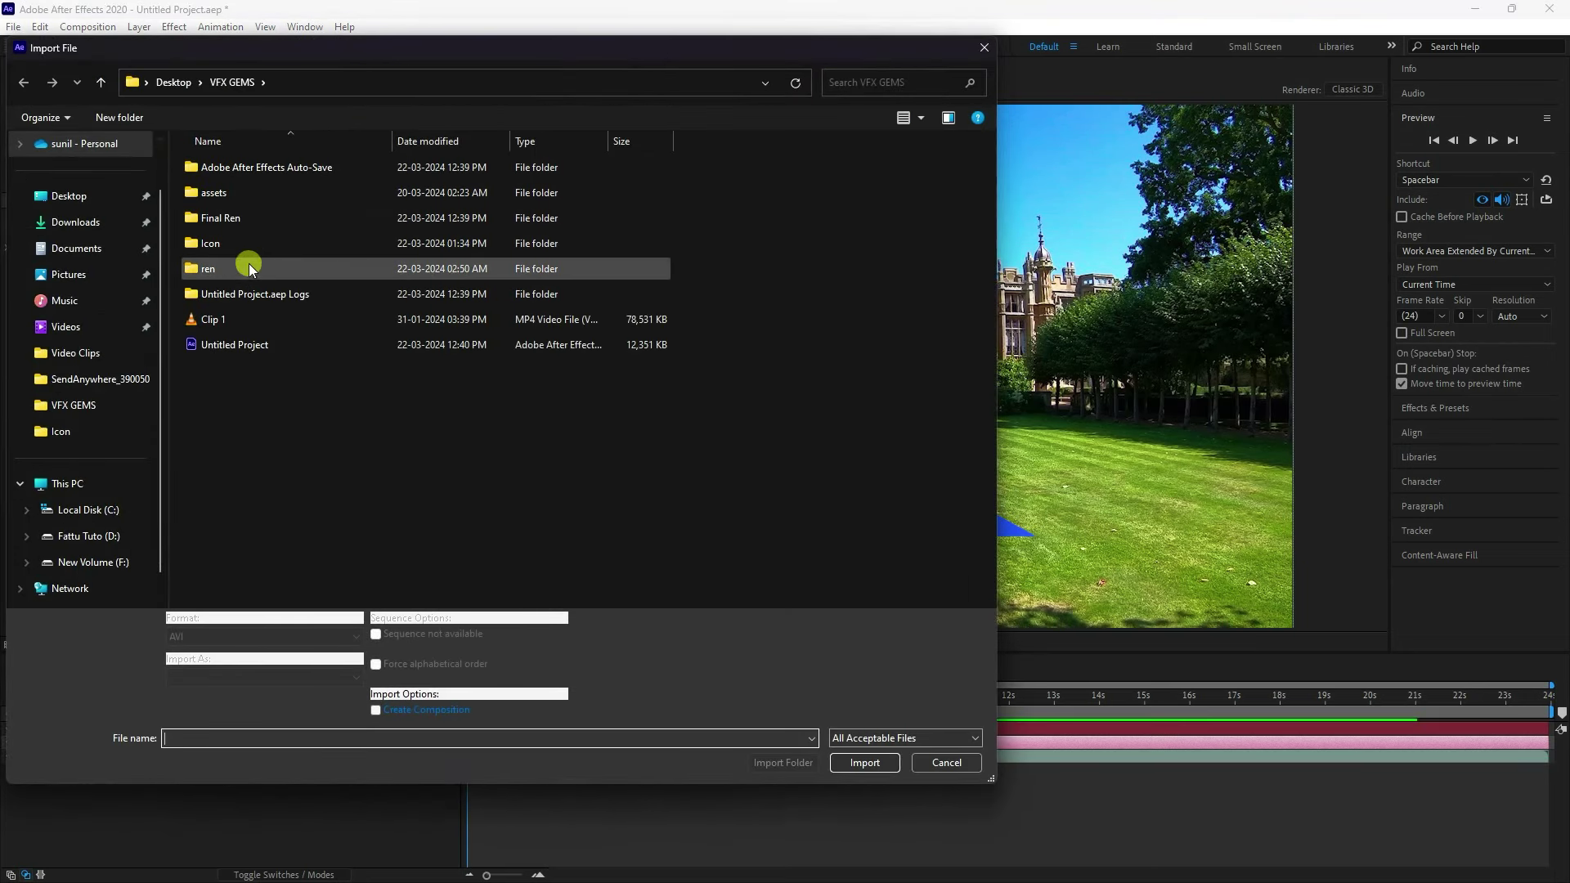
double_click(219, 267)
click(242, 215)
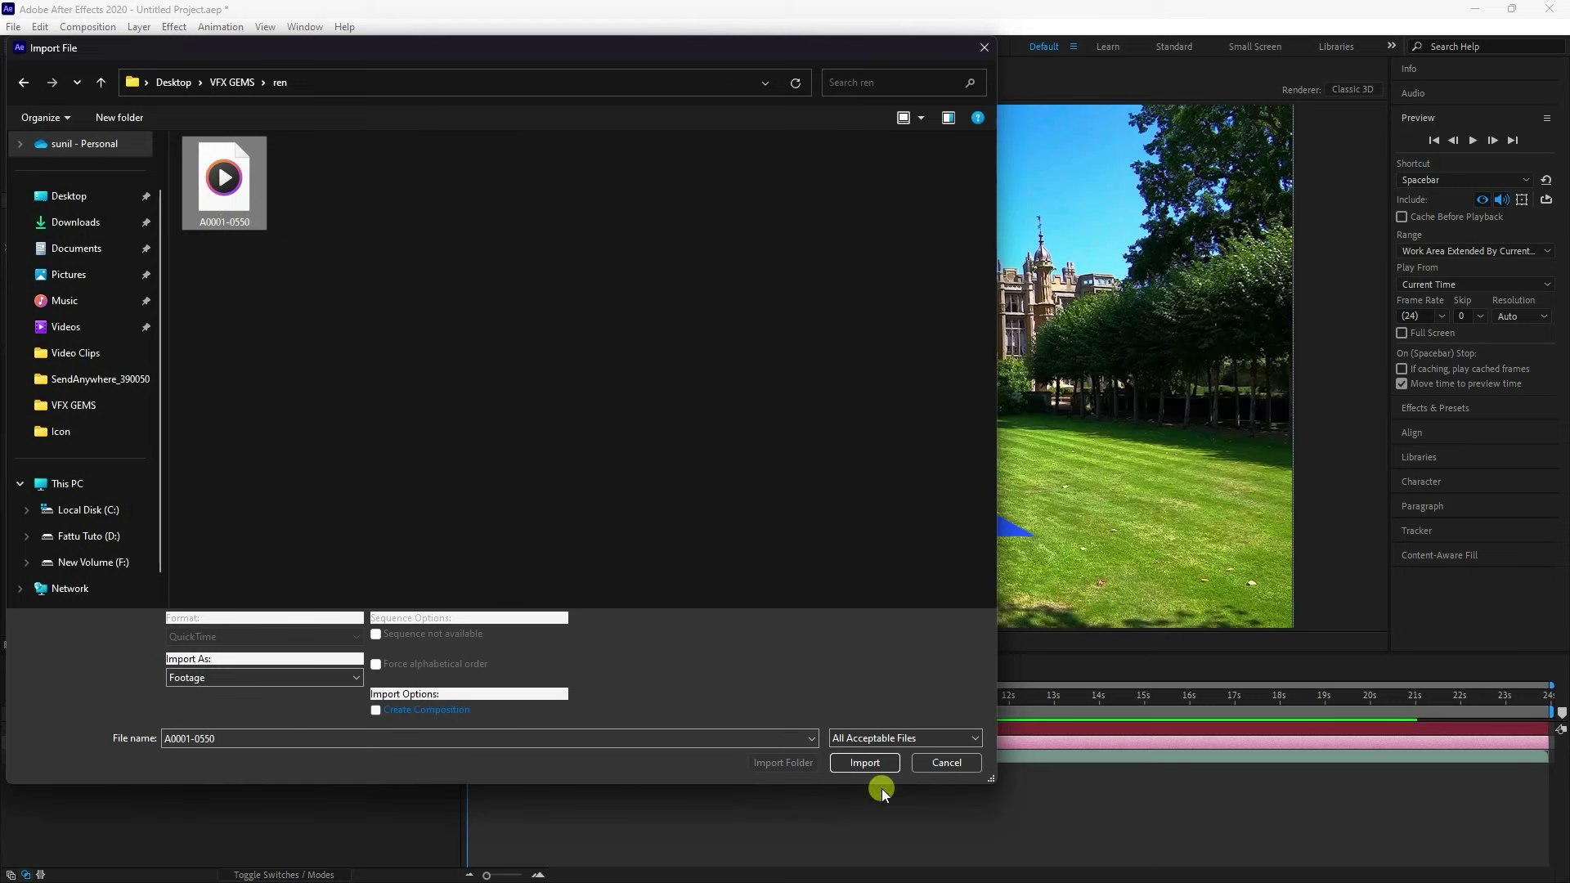
click(866, 763)
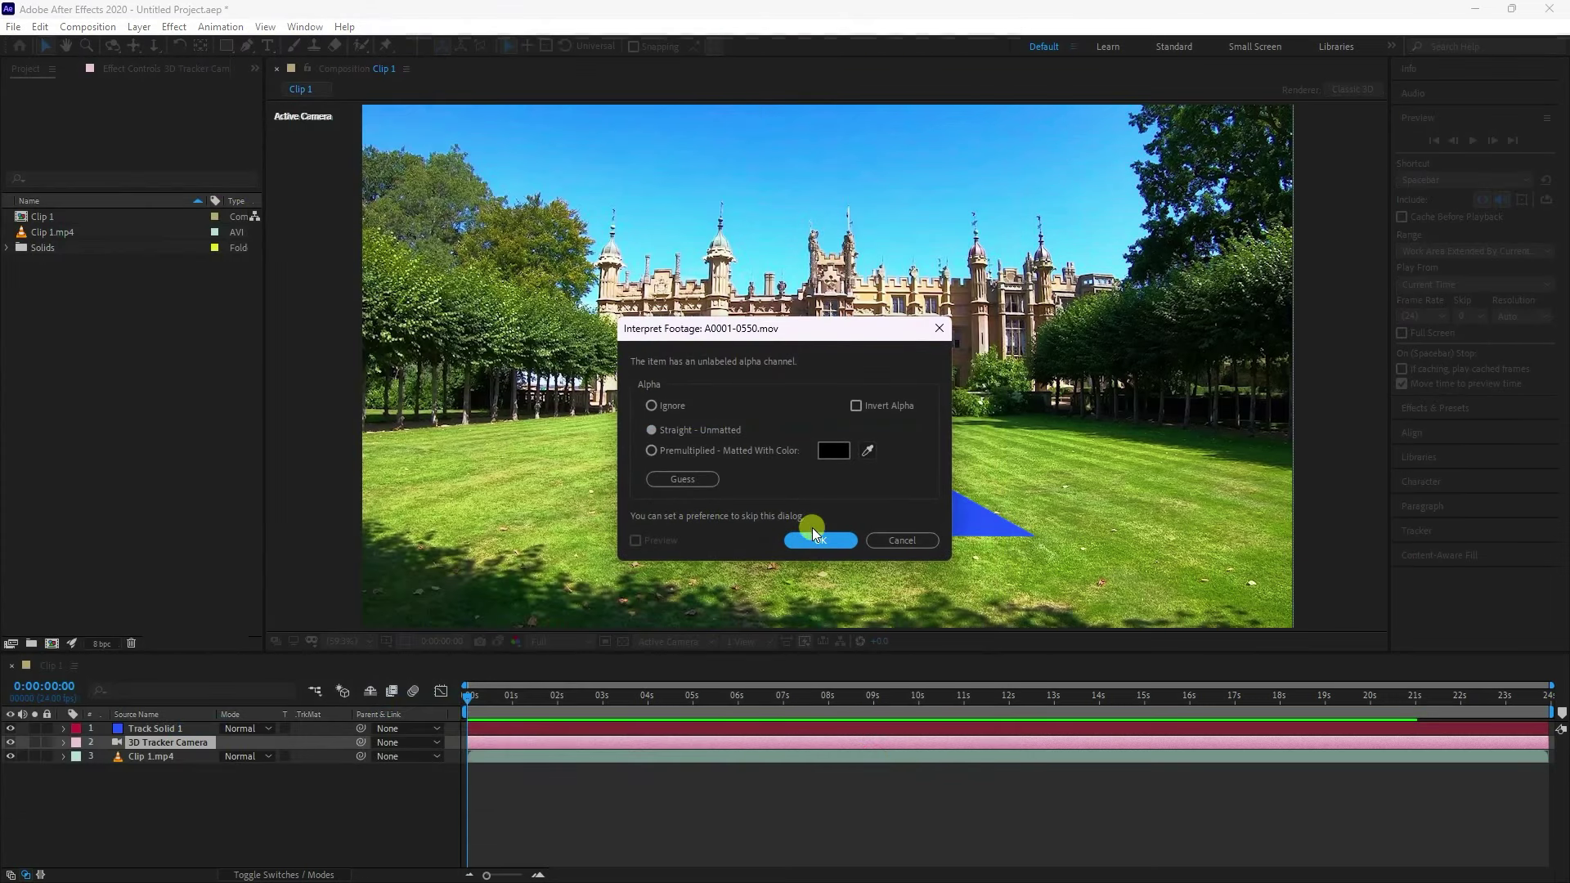
click(813, 536)
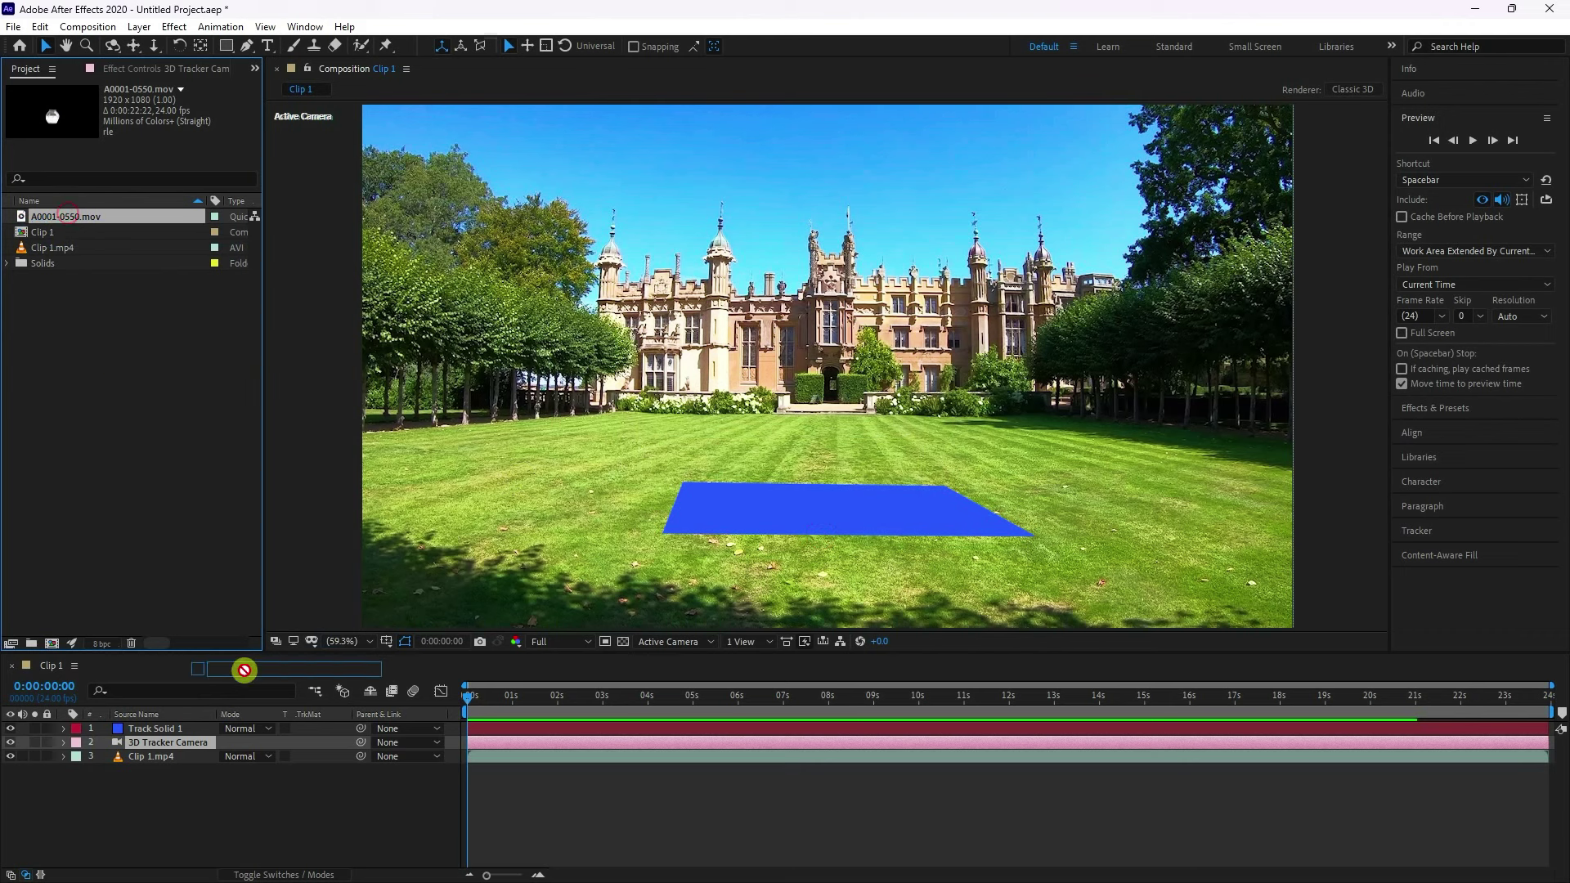
Place A0001-0550.mov as Clip 1's top layer, hide Track Solid 1, and preview playback
drag(176, 730, 175, 728)
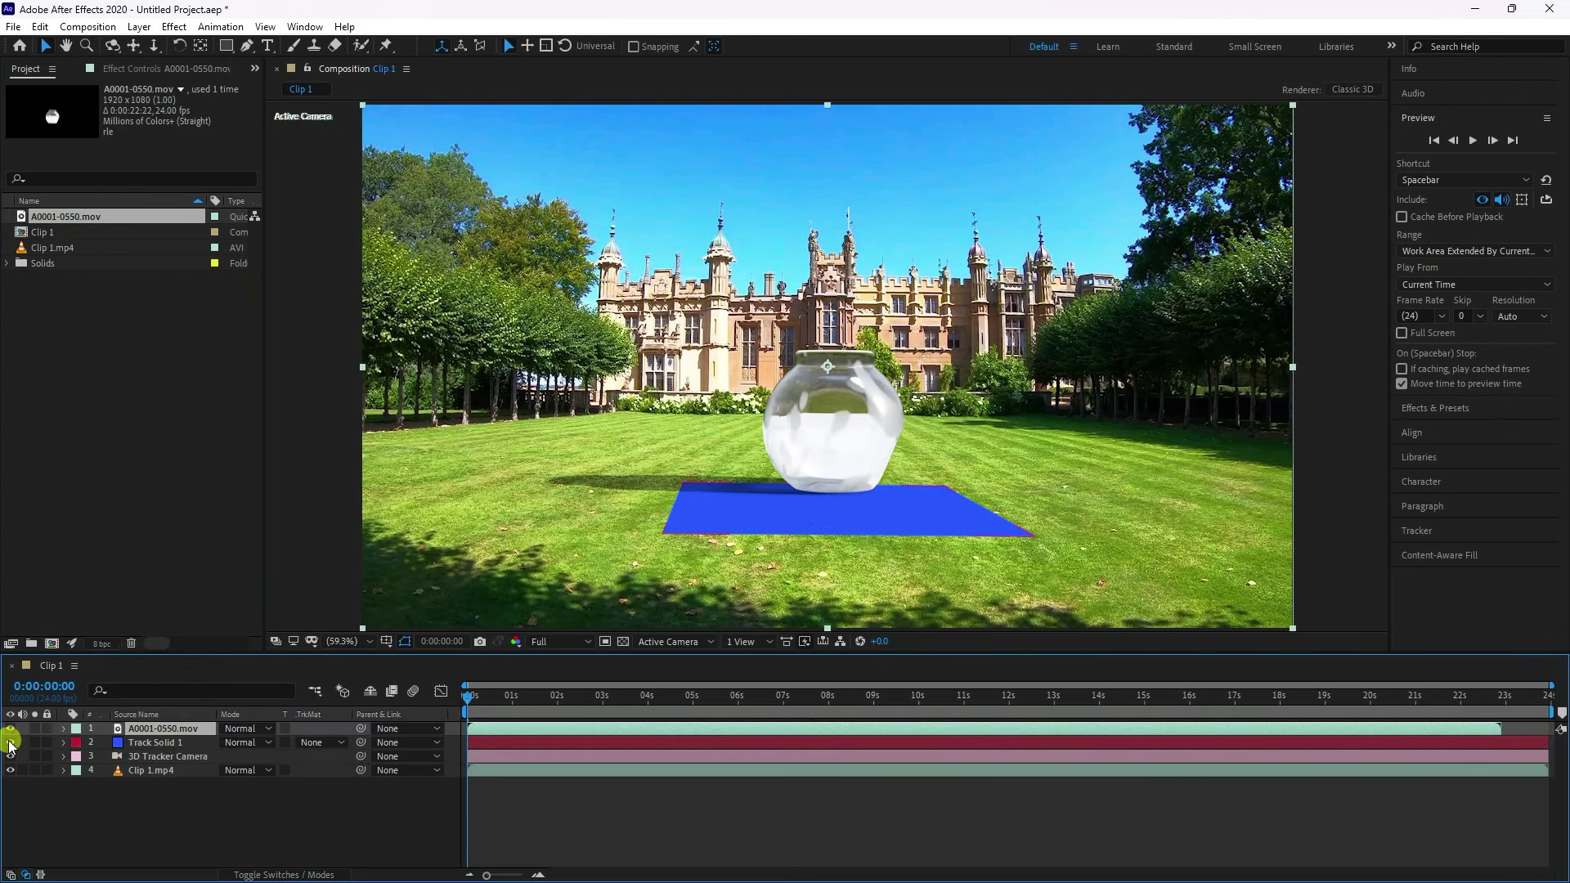
click(10, 743)
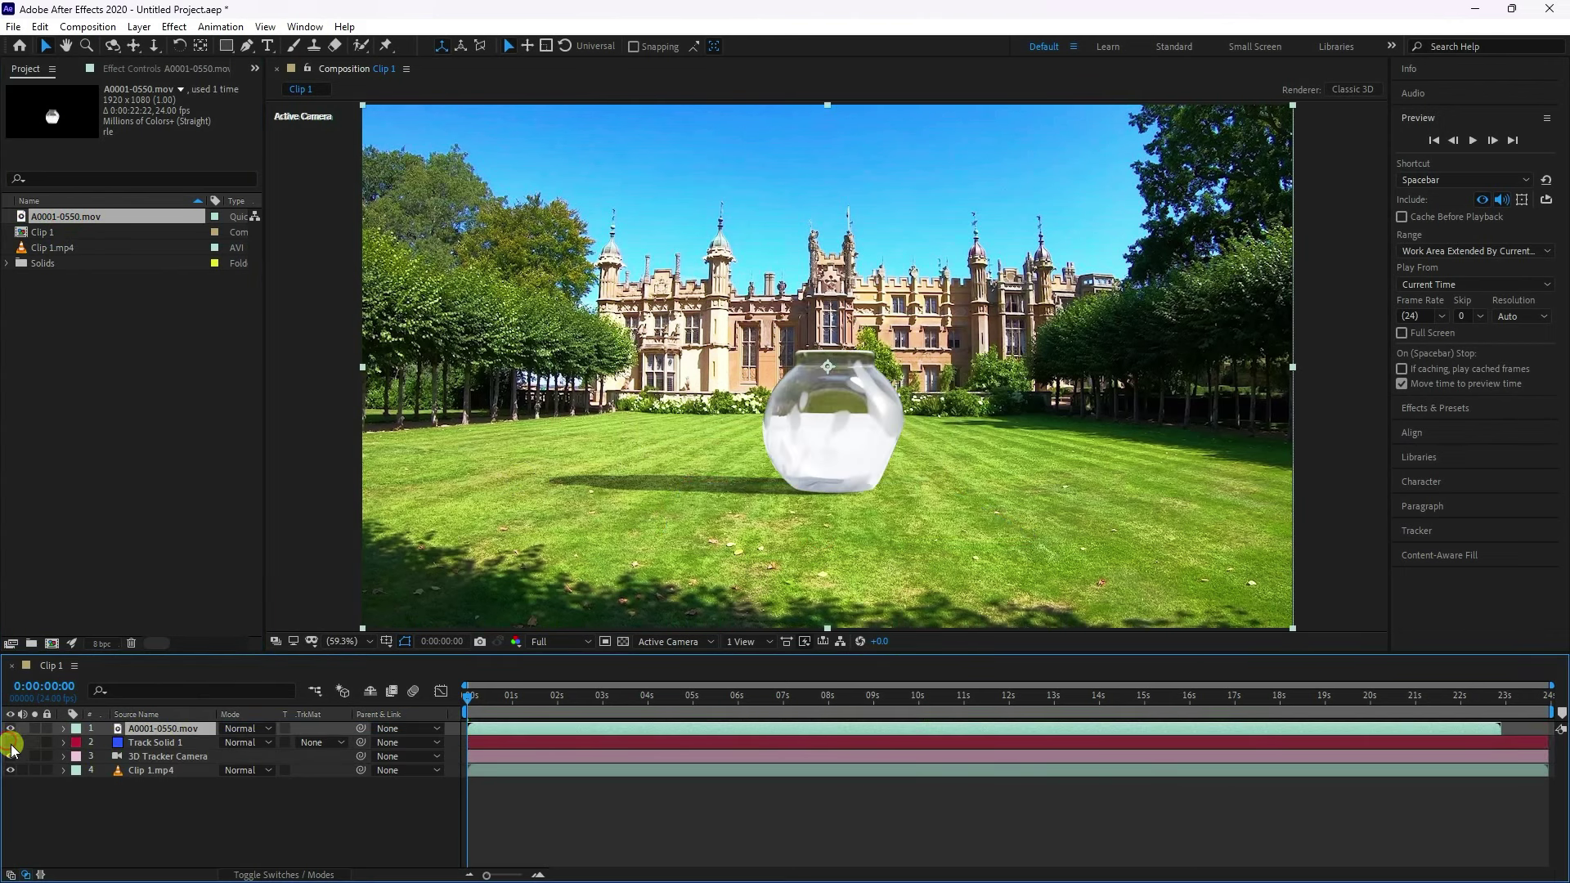
click(1485, 131)
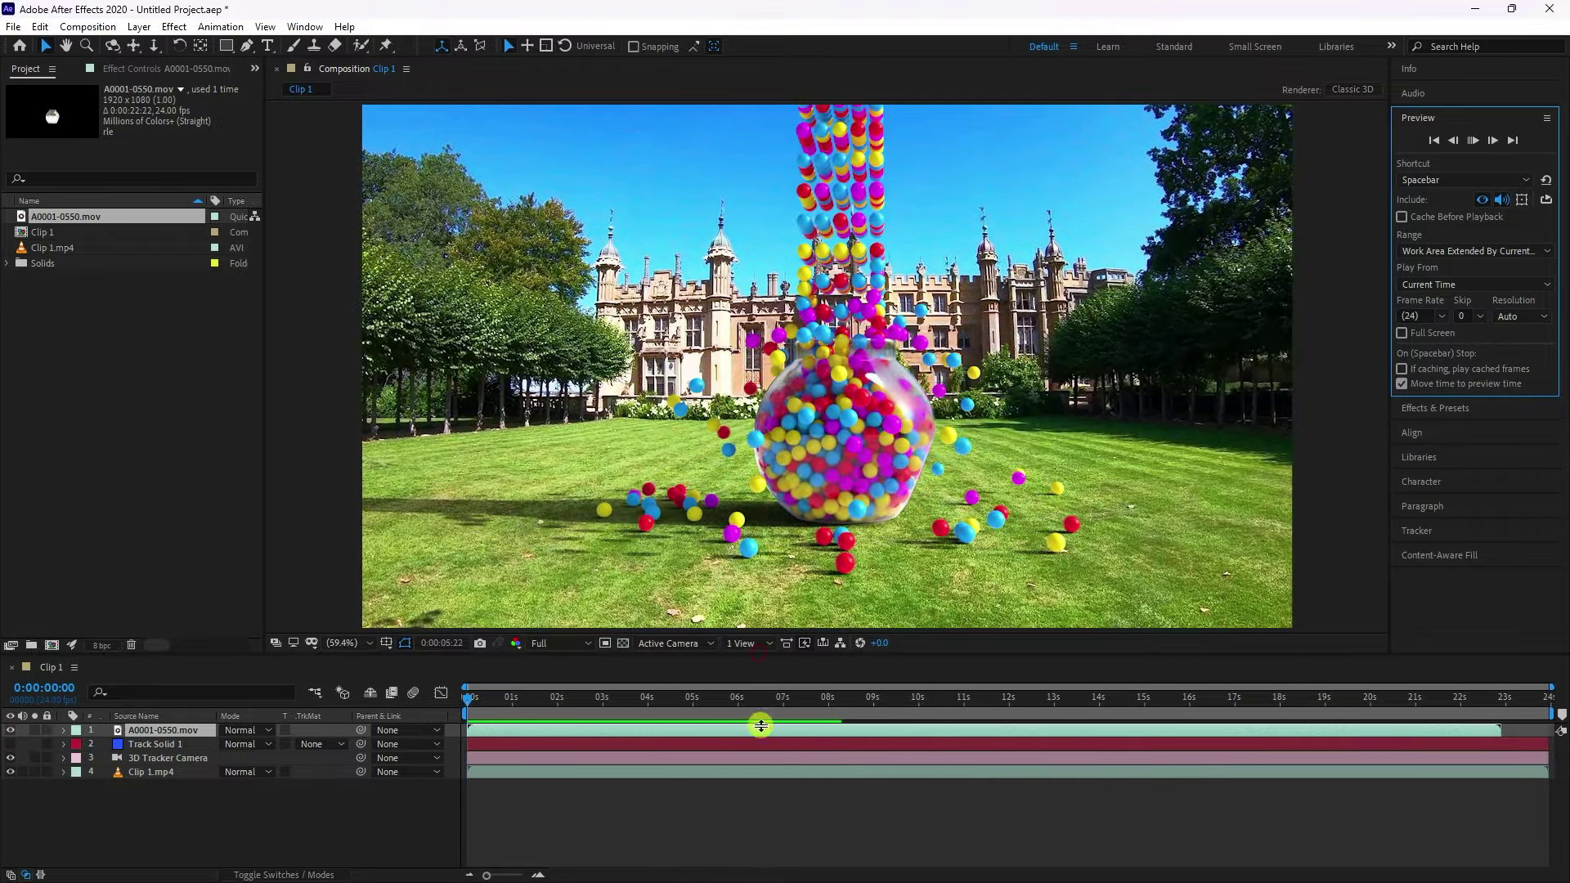
drag(758, 654, 758, 747)
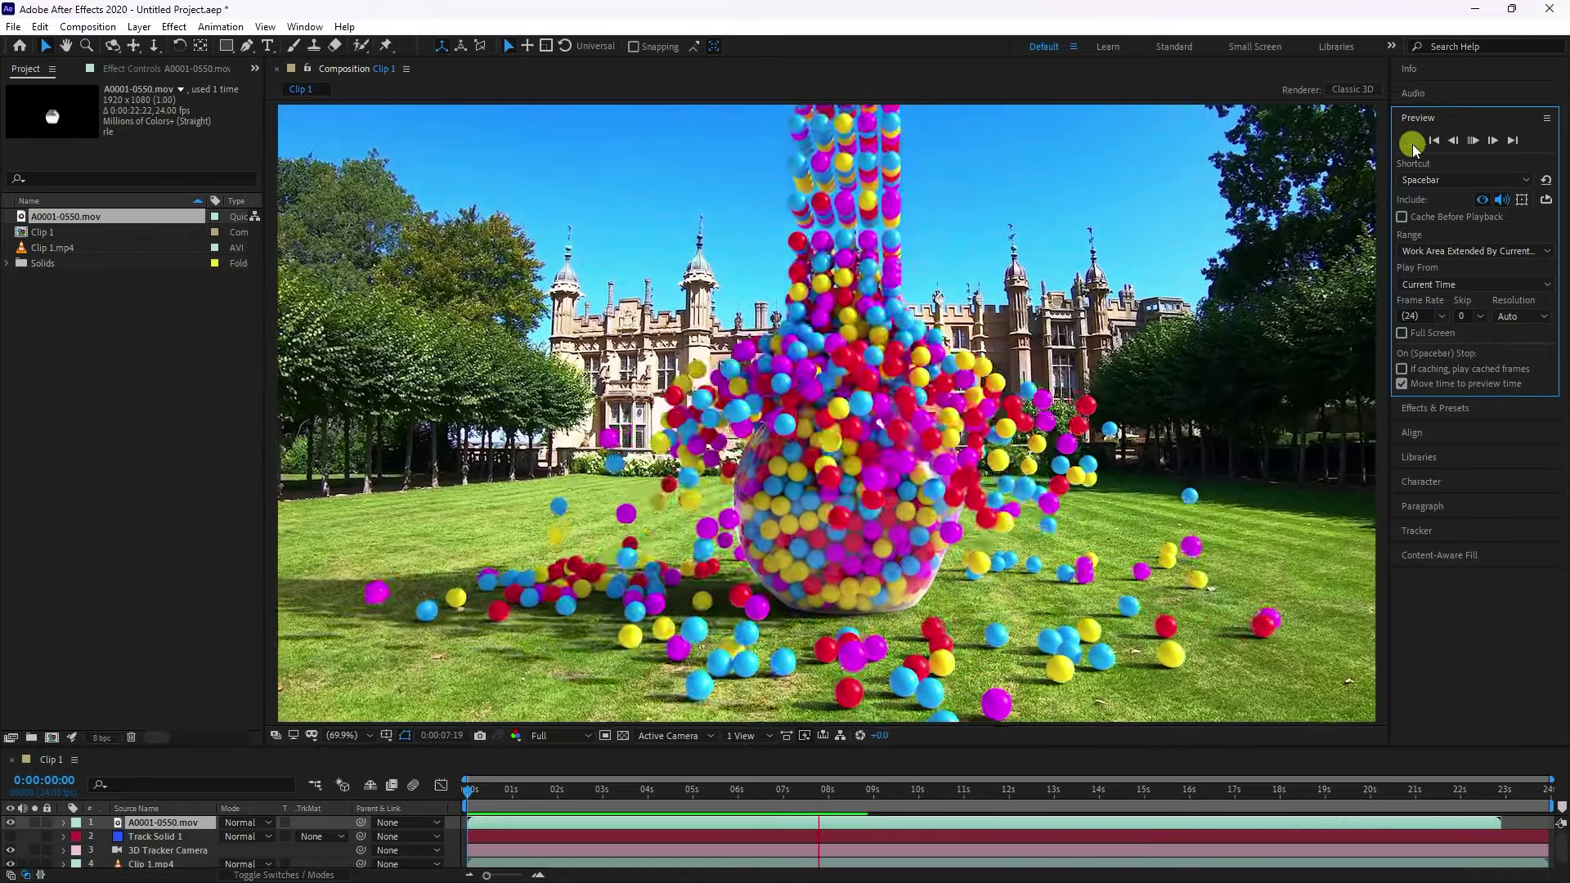
click(1474, 141)
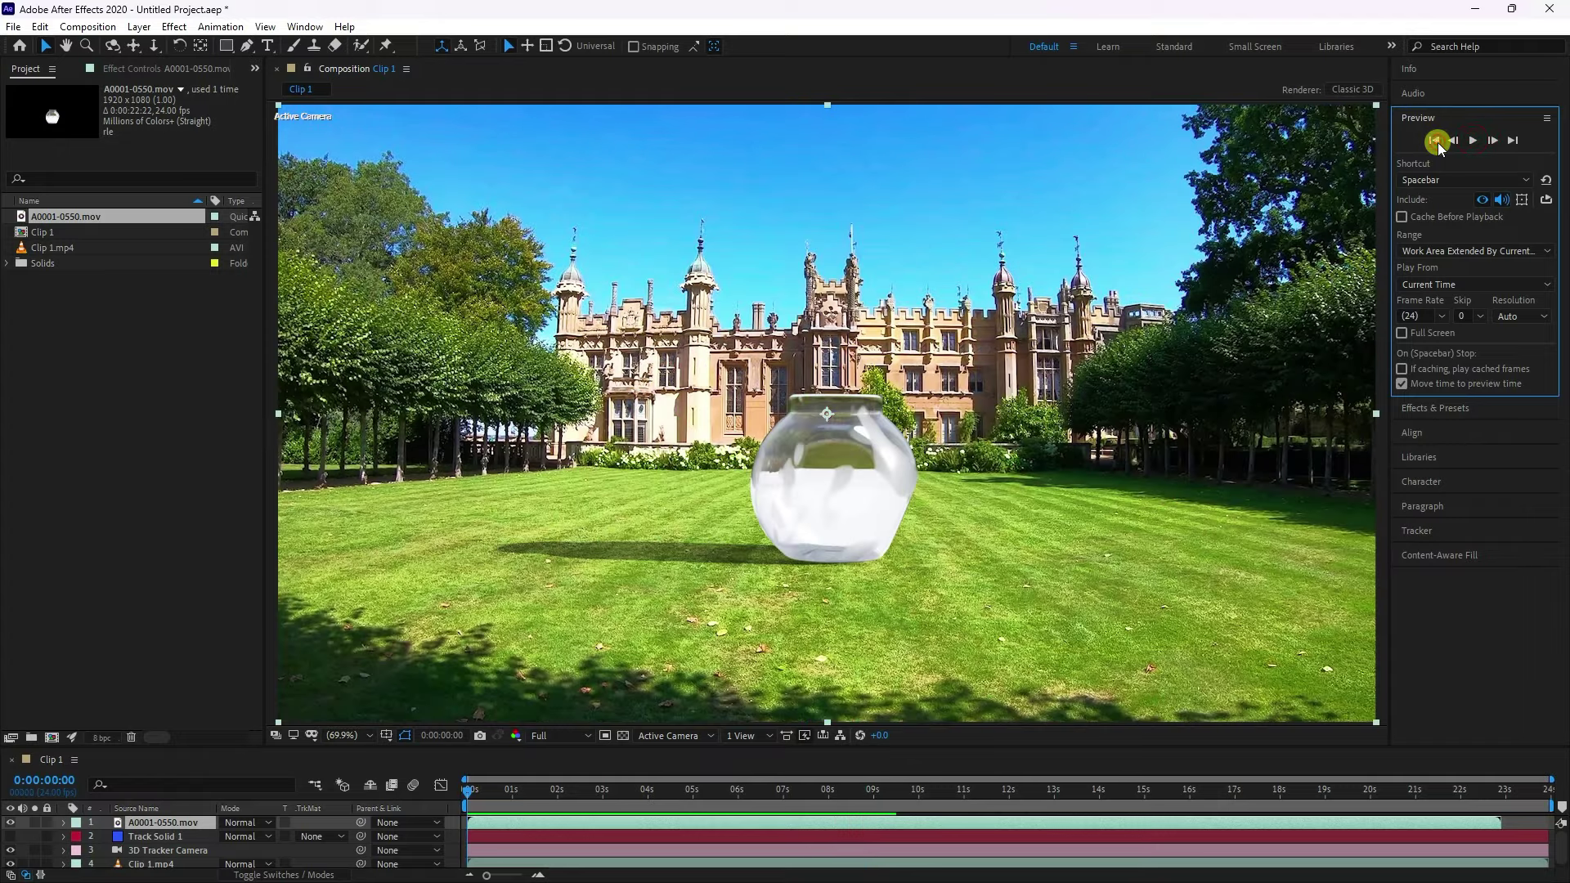
click(1472, 141)
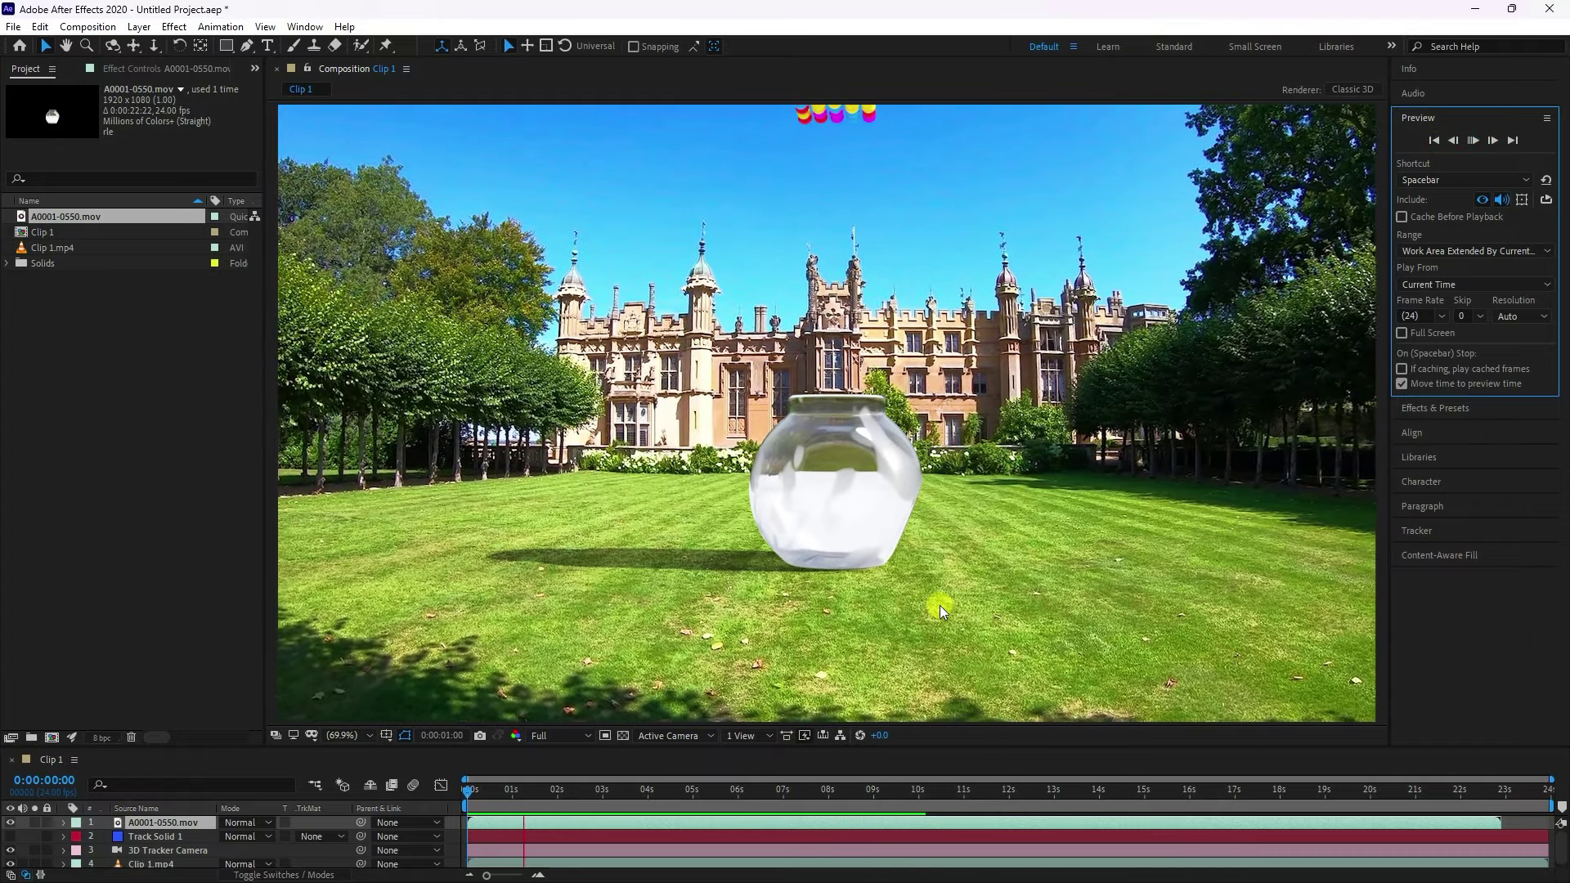